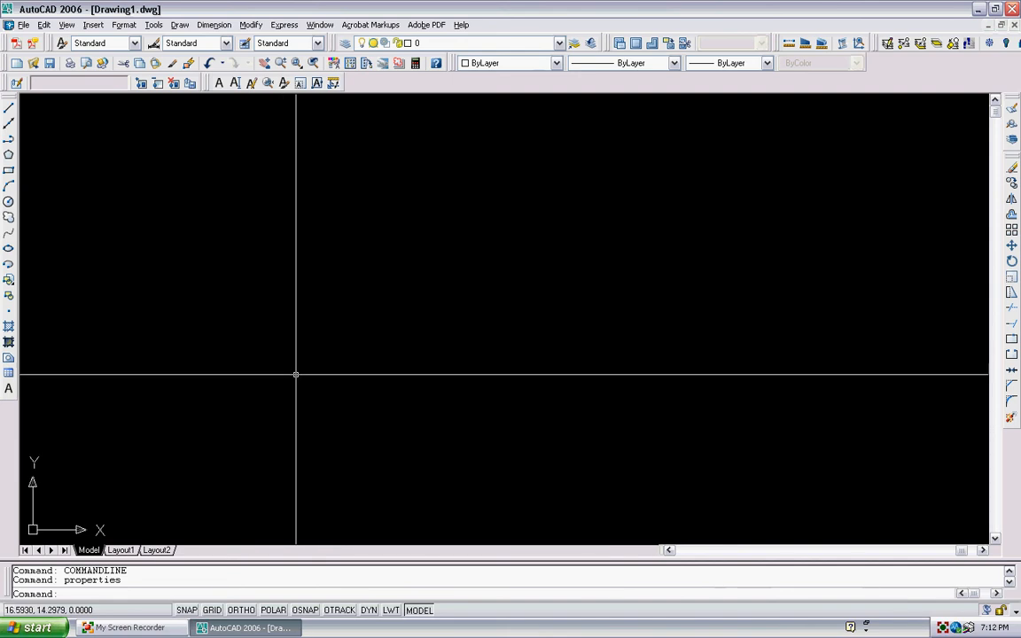
# Step: With Ortho on, draw a vertical polyline 30 units long upward from a point near the origin
pyautogui.write('pl')
pyautogui.press('Return')
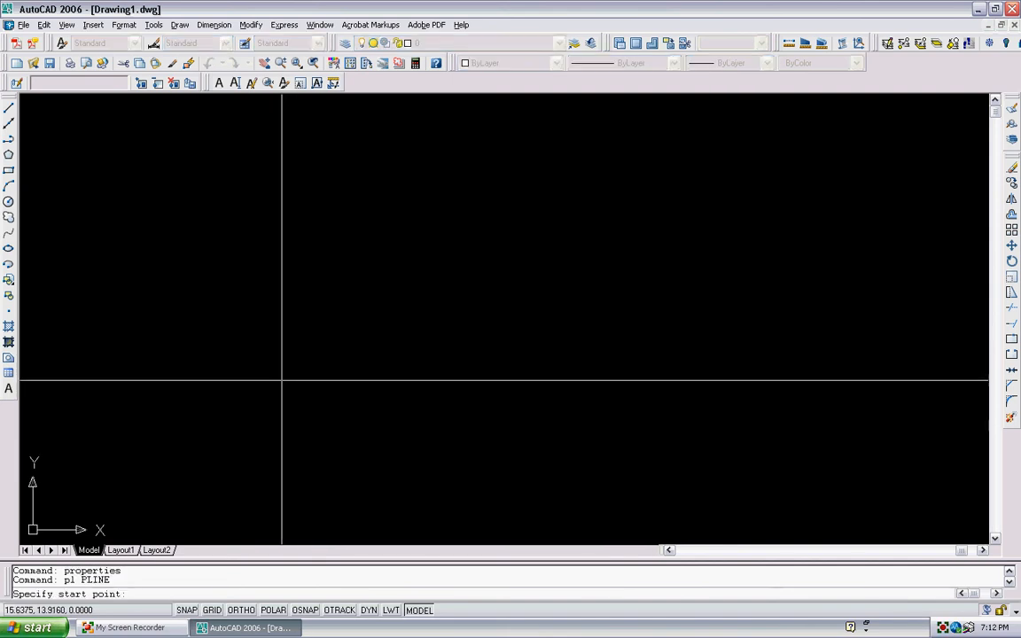
pyautogui.scroll(-2, 234, 367)
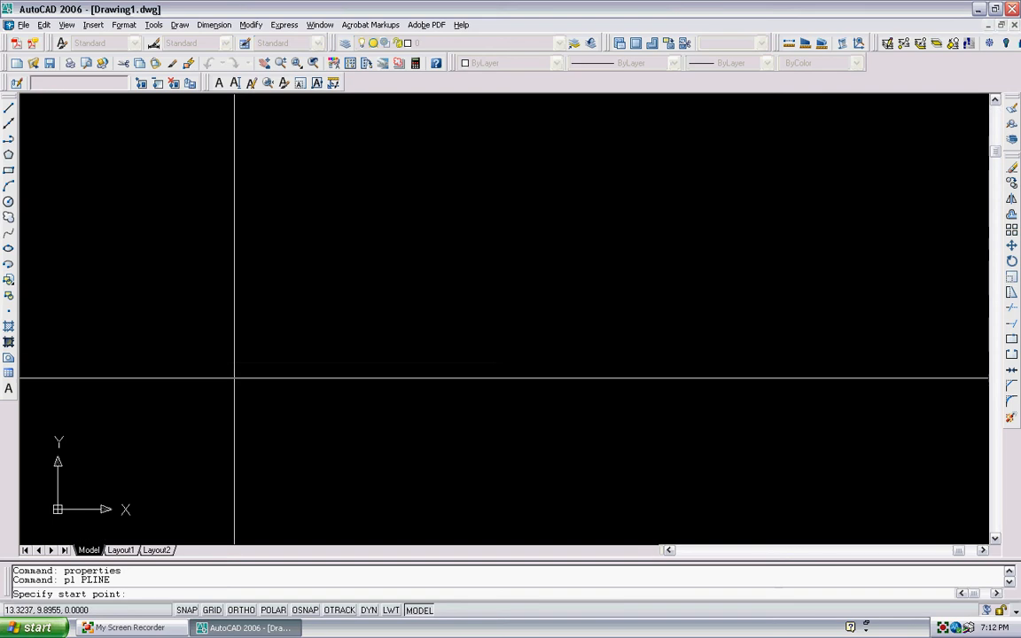
pyautogui.scroll(-1, 239, 417)
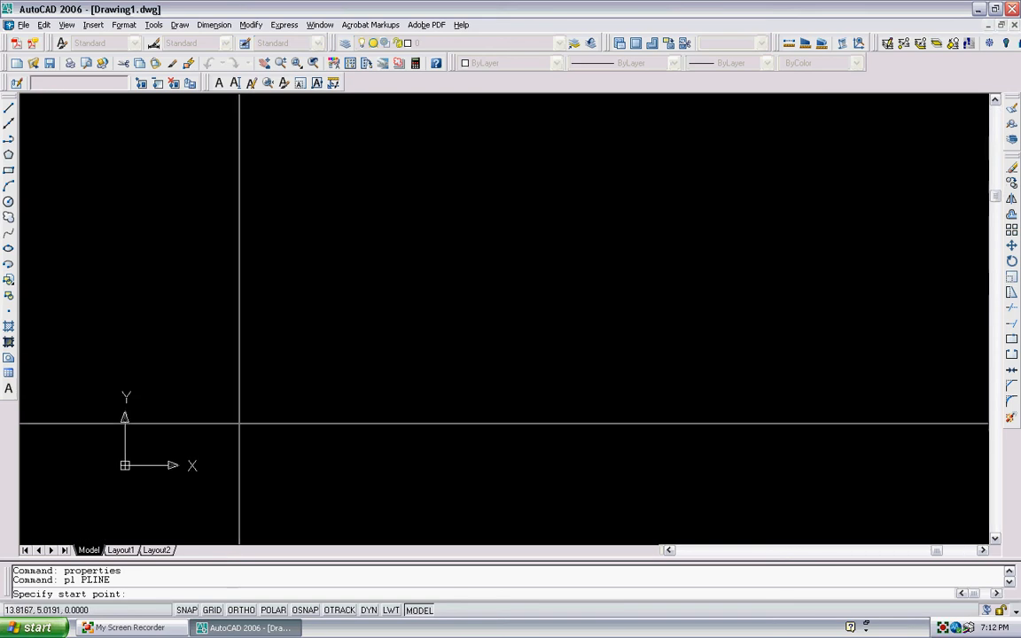
pyautogui.click(257, 449)
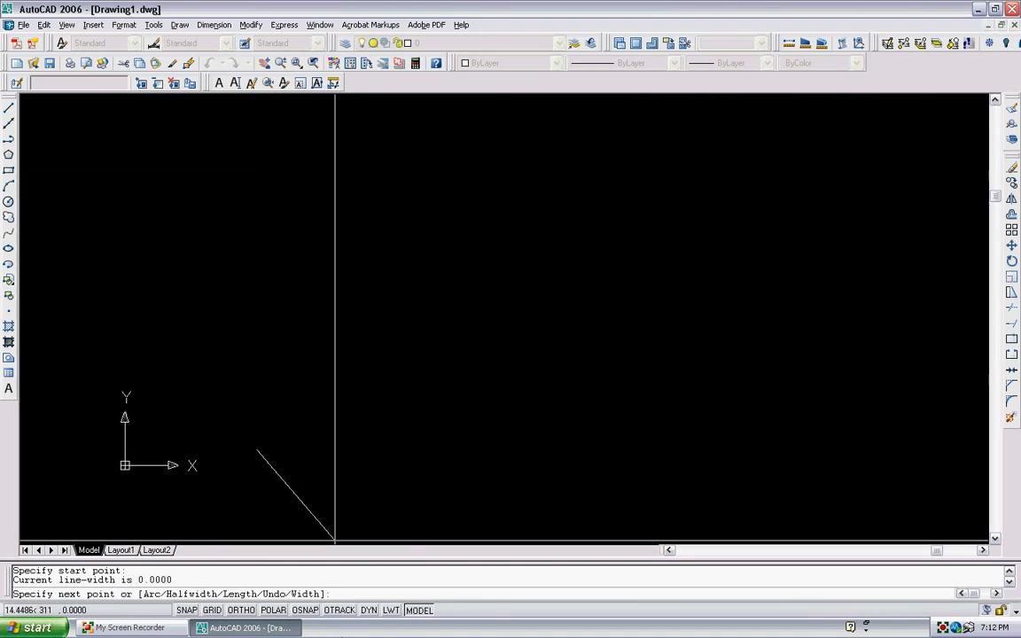
pyautogui.click(240, 611)
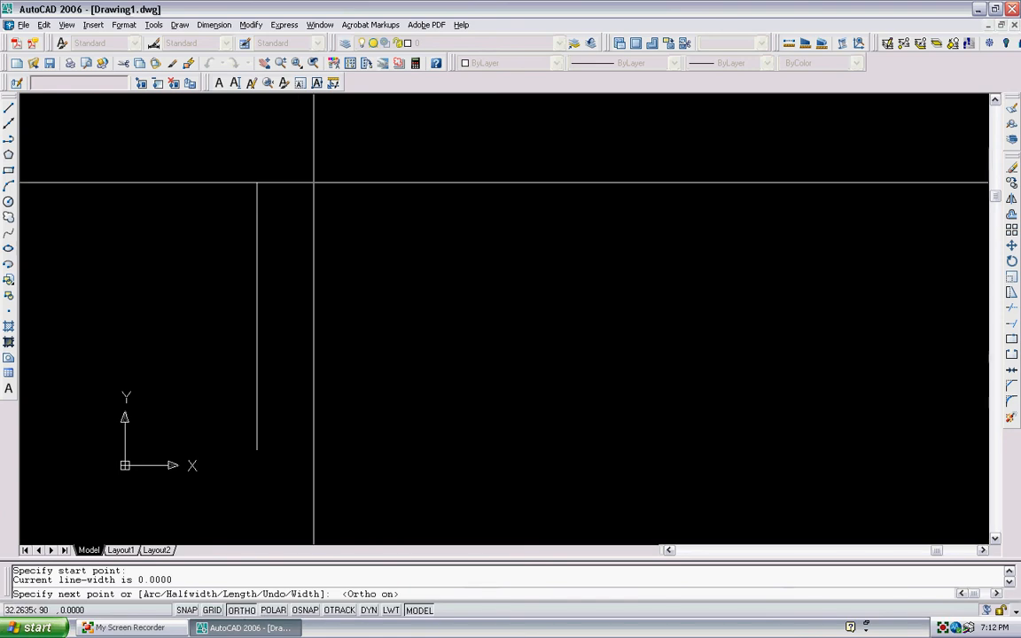
pyautogui.write('30')
pyautogui.press('Return')
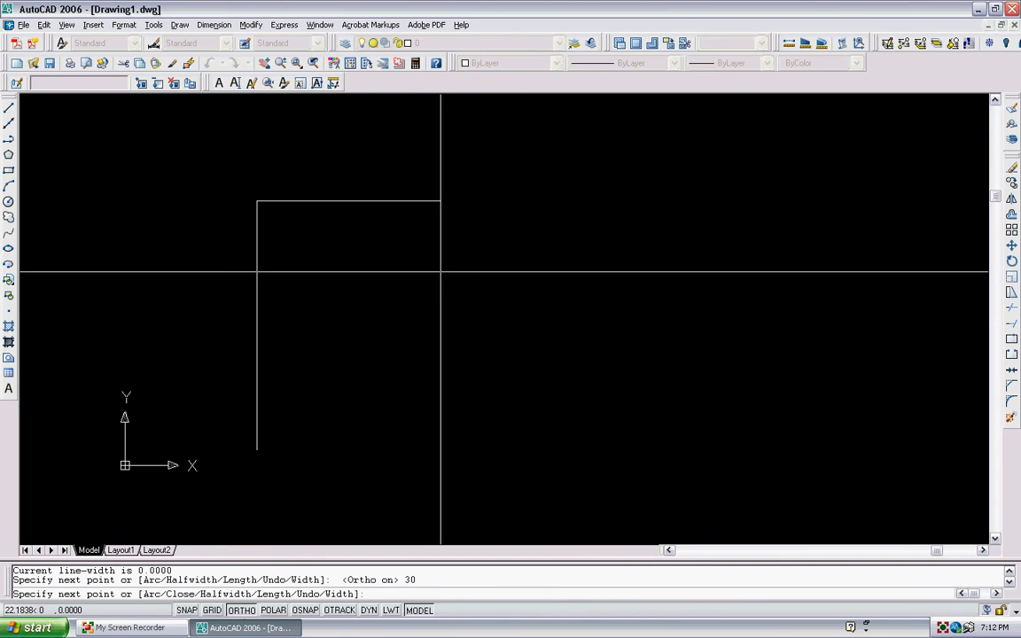
pyautogui.press('Return')
# Step: With object snap on, draw a horizontal polyline 15 units to the right from the vertical line's lower endpoint
pyautogui.moveTo(194, 456); pyautogui.dragTo(180, 399, button='middle')
pyautogui.moveTo(280, 410)
pyautogui.mouseDown(button='middle')
pyautogui.moveTo(268, 398)
pyautogui.moveTo(322, 441)
pyautogui.moveTo(330, 484)
pyautogui.mouseUp(button='middle')
pyautogui.scroll(-2, 269, 398)
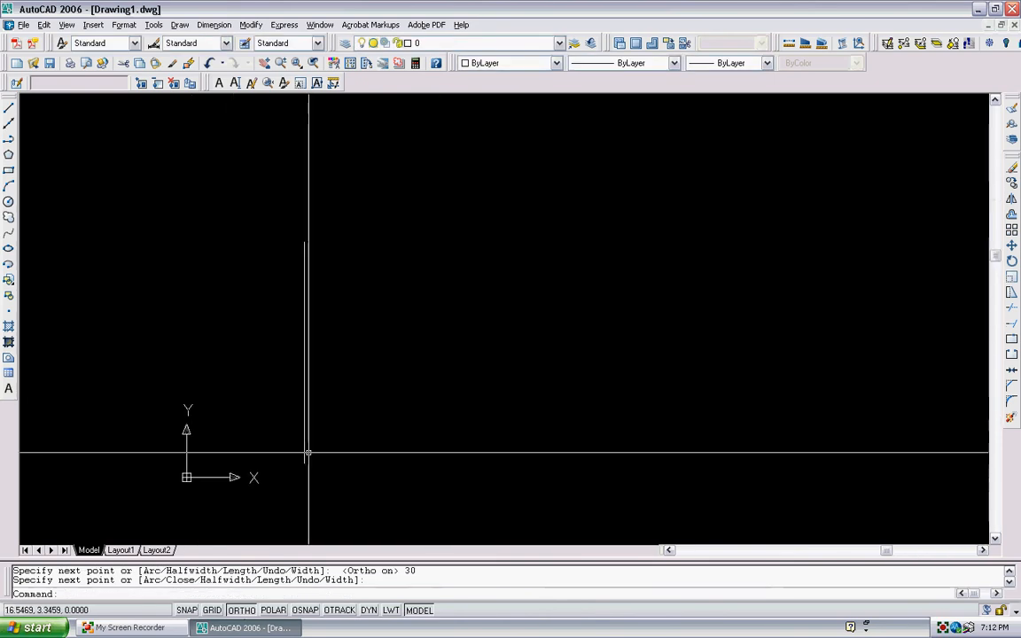
pyautogui.scroll(3, 309, 450)
pyautogui.write('pl')
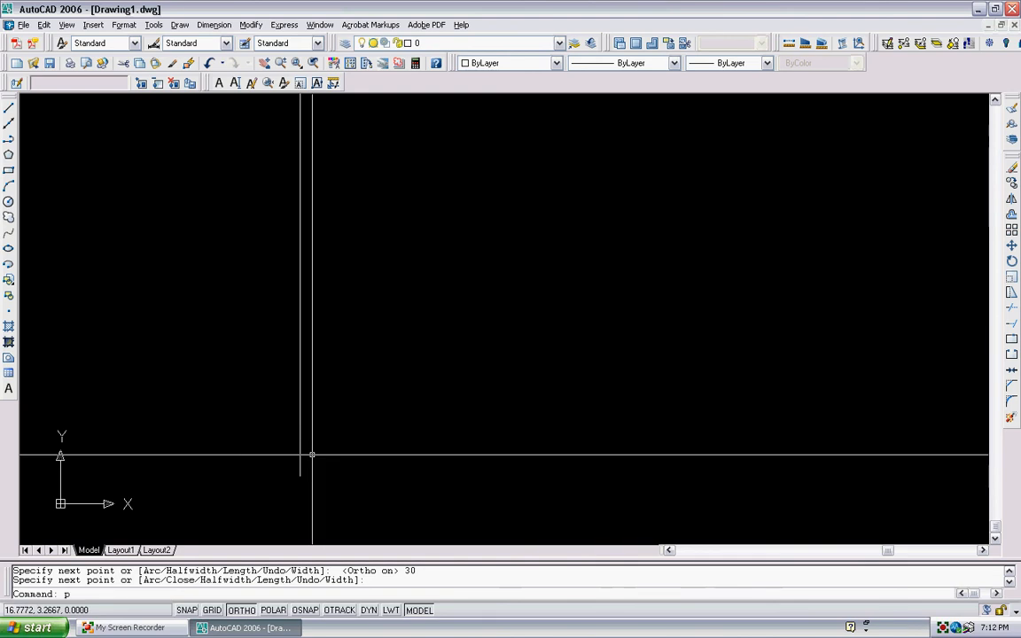
pyautogui.press('Return')
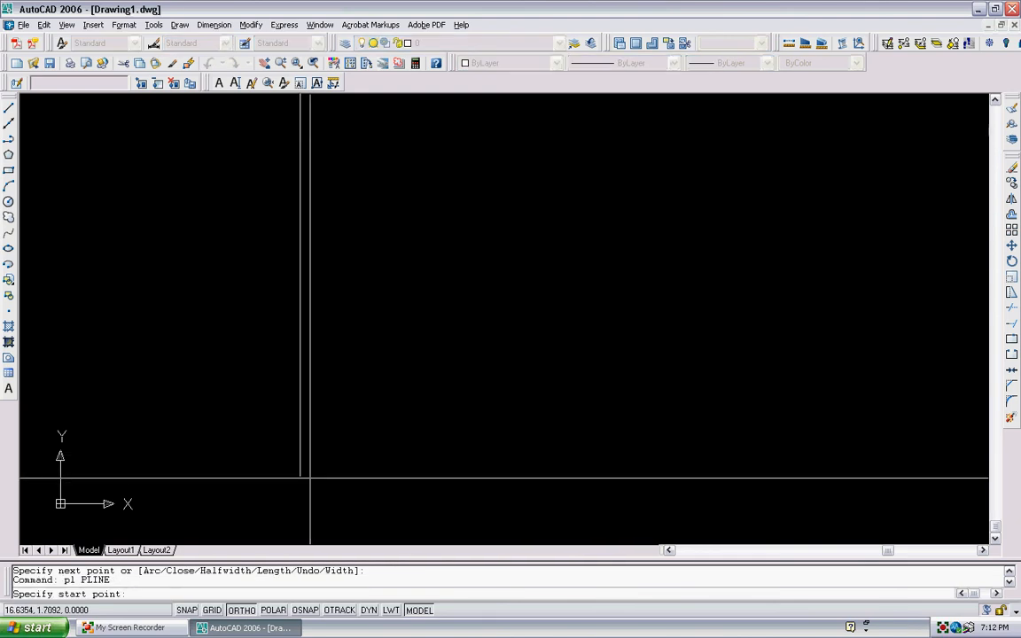
pyautogui.click(306, 610)
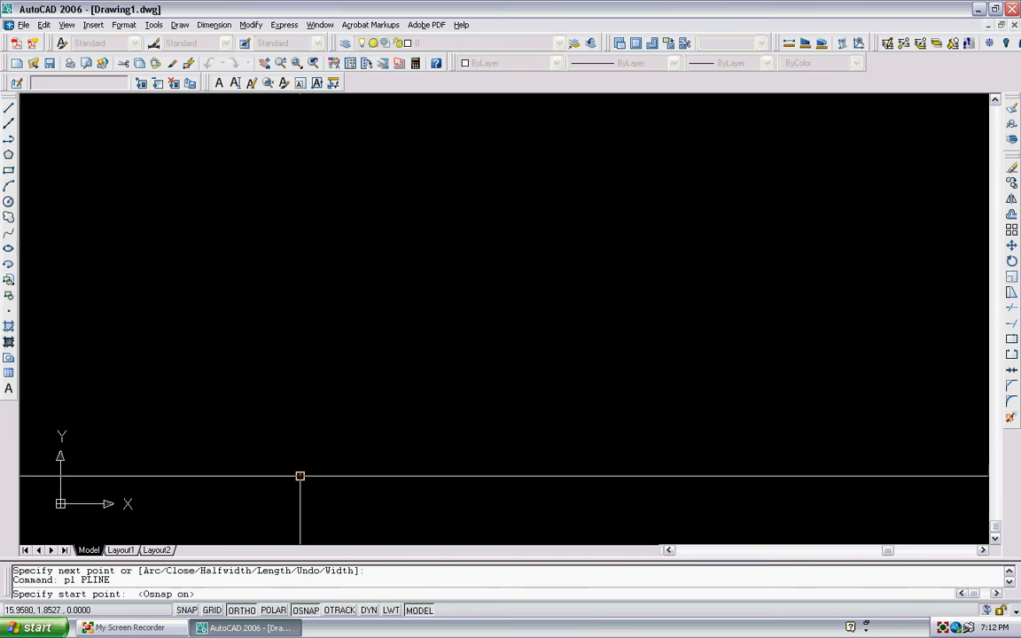
pyautogui.click(299, 474)
pyautogui.moveTo(372, 473); pyautogui.dragTo(316, 441, button='middle')
pyautogui.scroll(-2, 321, 438)
pyautogui.scroll(2, 307, 443)
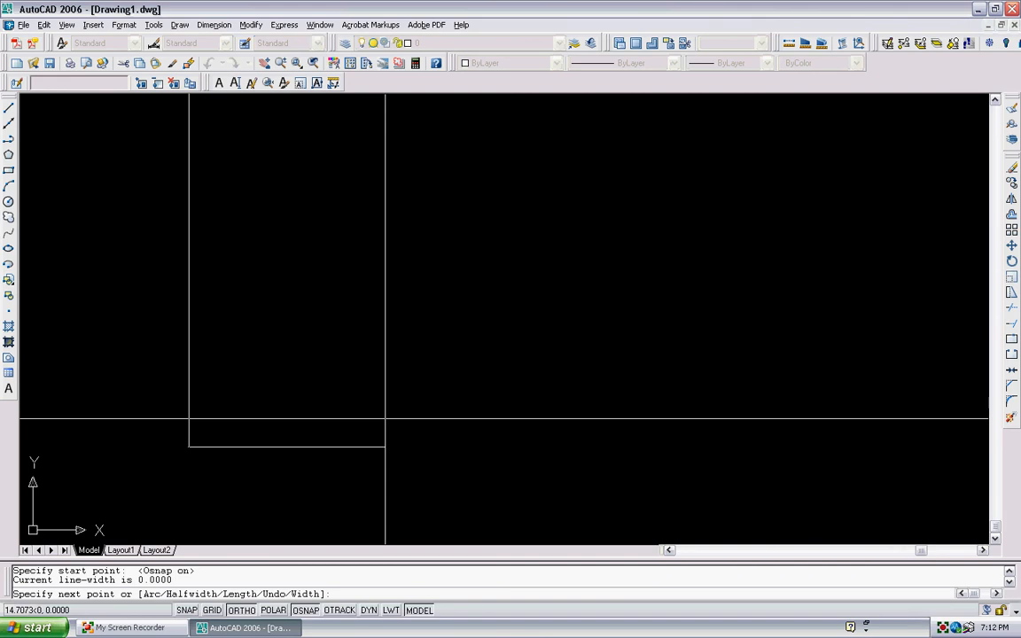
pyautogui.press('Return')
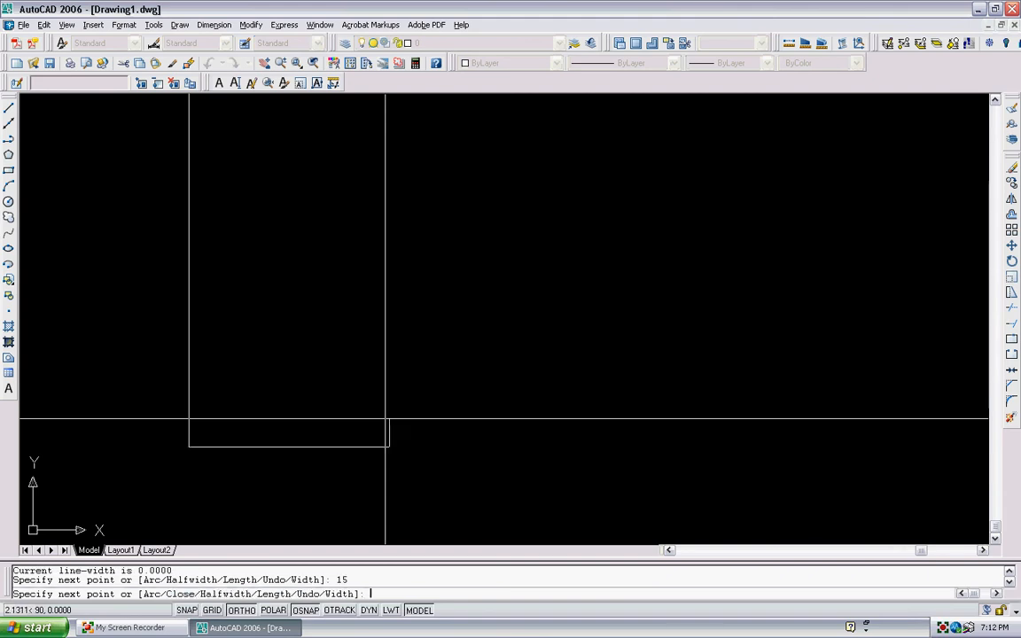
pyautogui.press('Return')
# Step: From the right end of the 15-unit line, draw a polyline a short distance down and 6 units to the right
pyautogui.moveTo(468, 458); pyautogui.dragTo(467, 397, button='middle')
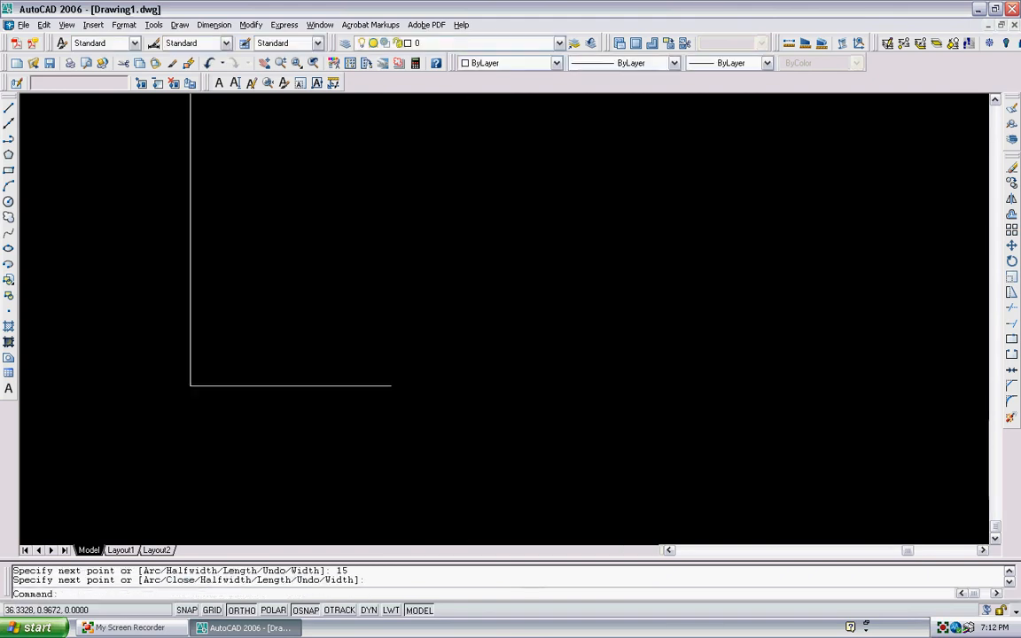
pyautogui.scroll(2, 411, 399)
pyautogui.write('pl')
pyautogui.press('Return')
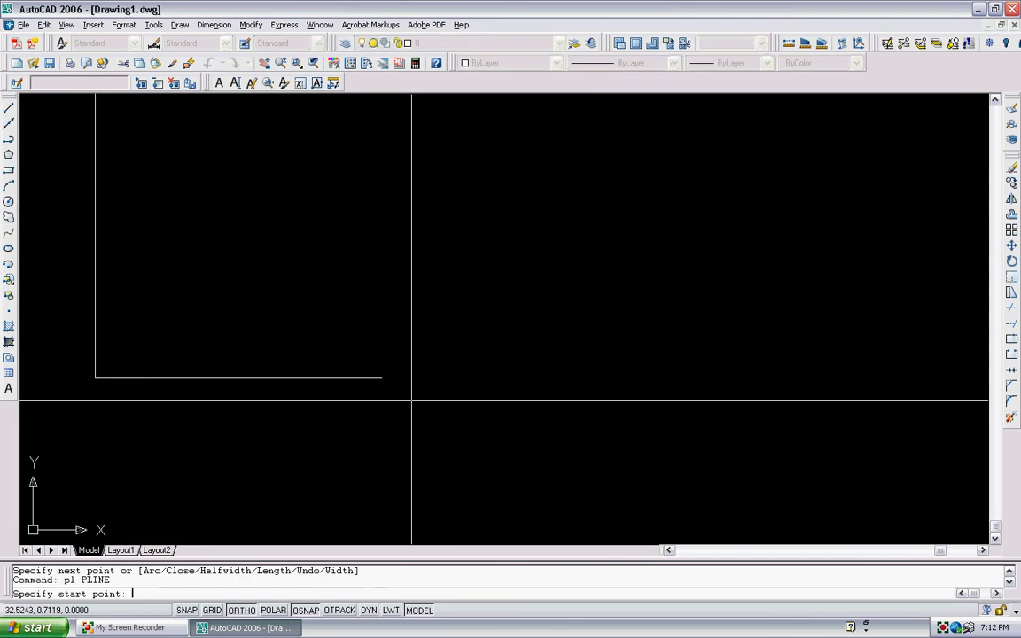
pyautogui.click(382, 378)
pyautogui.click(399, 427)
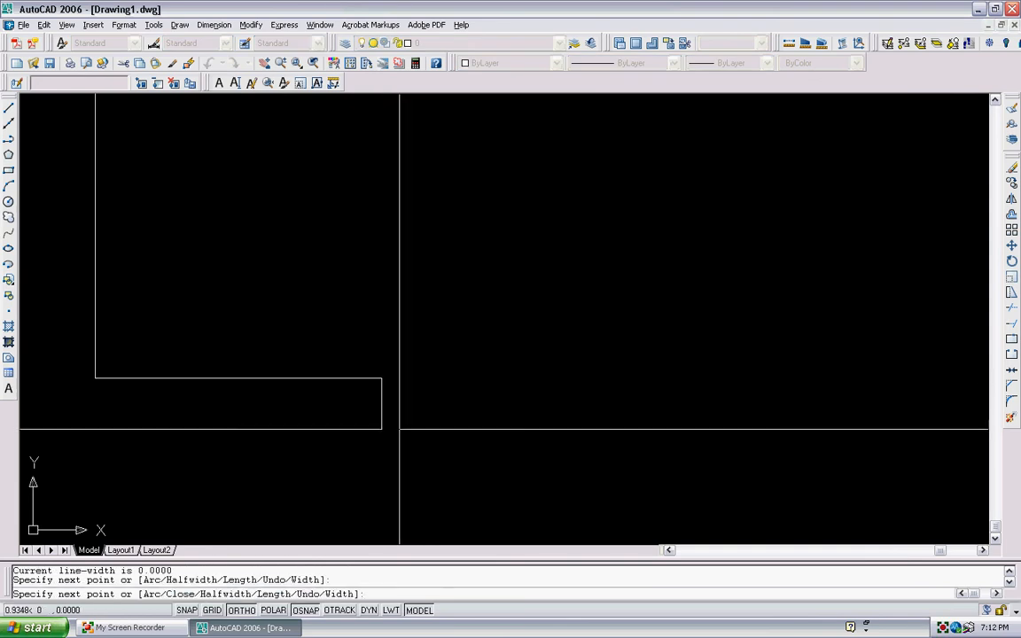
pyautogui.scroll(-1, 430, 424)
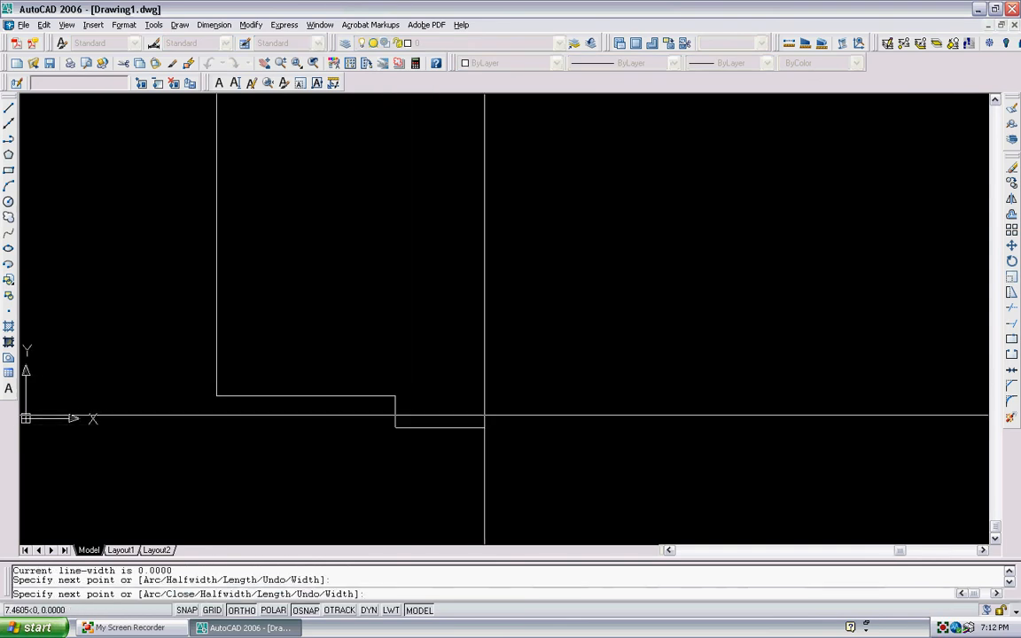
pyautogui.scroll(1, 485, 413)
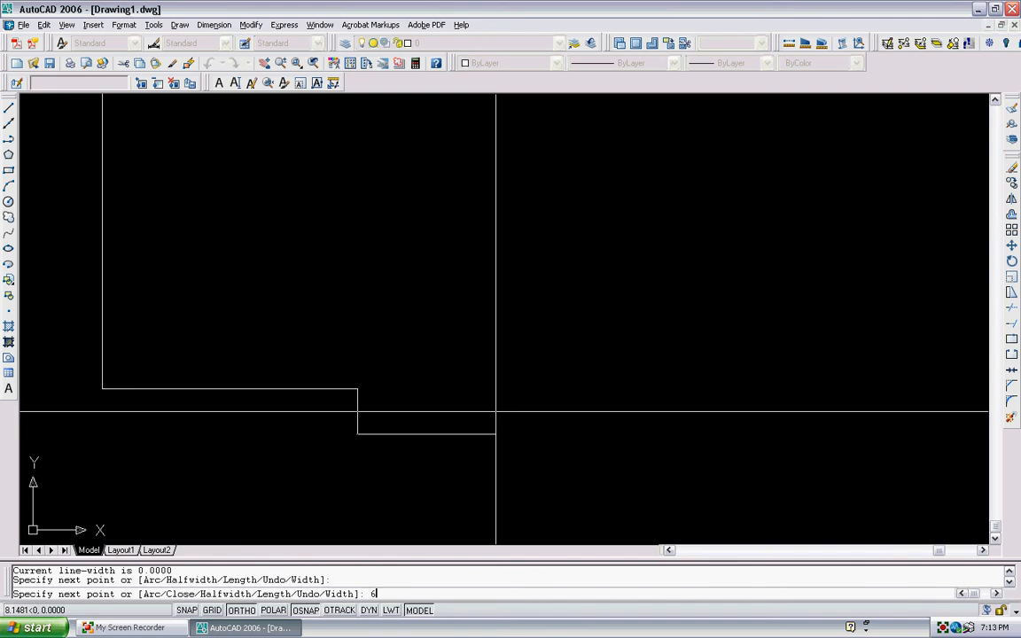
pyautogui.press('Return')
pyautogui.press('Return')
# Step: Draw a vertical polyline upward from the right end of the 6-unit segment, reaching above the level of the 15-unit line
pyautogui.press('Return')
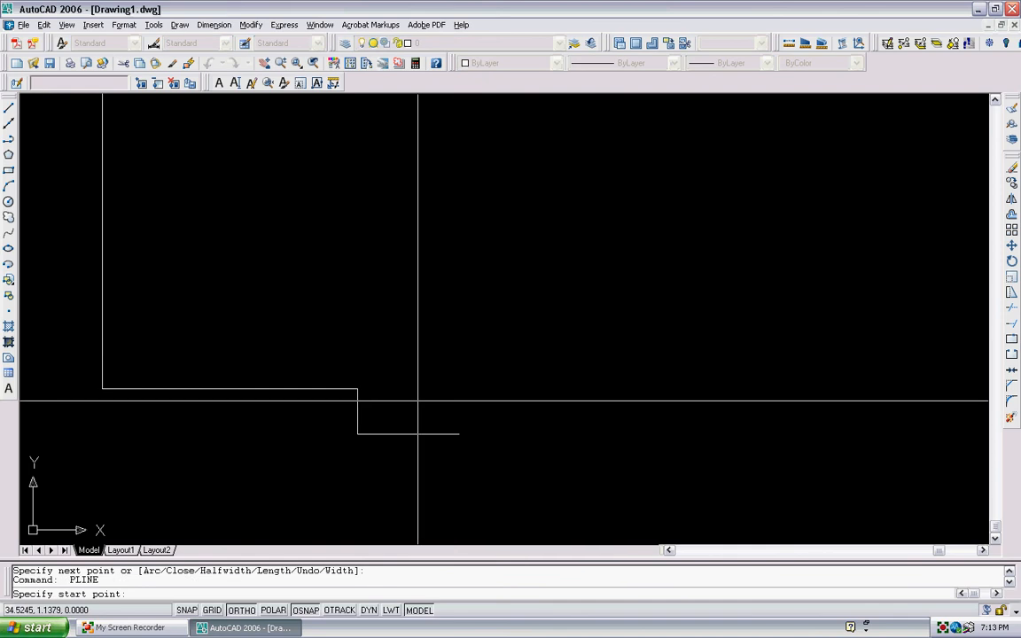
pyautogui.click(458, 433)
pyautogui.click(464, 337)
pyautogui.press('Return')
# Step: Draw a horizontal polyline about 11.8 units to the right from the 15-unit line's right end, crossing the short vertical line
pyautogui.press('Return')
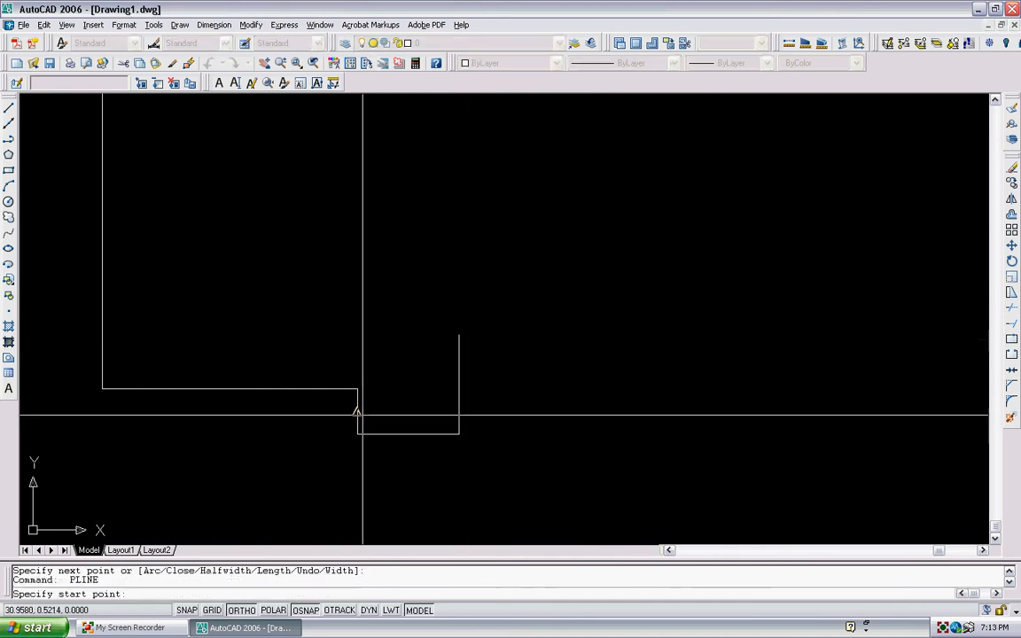
pyautogui.click(356, 389)
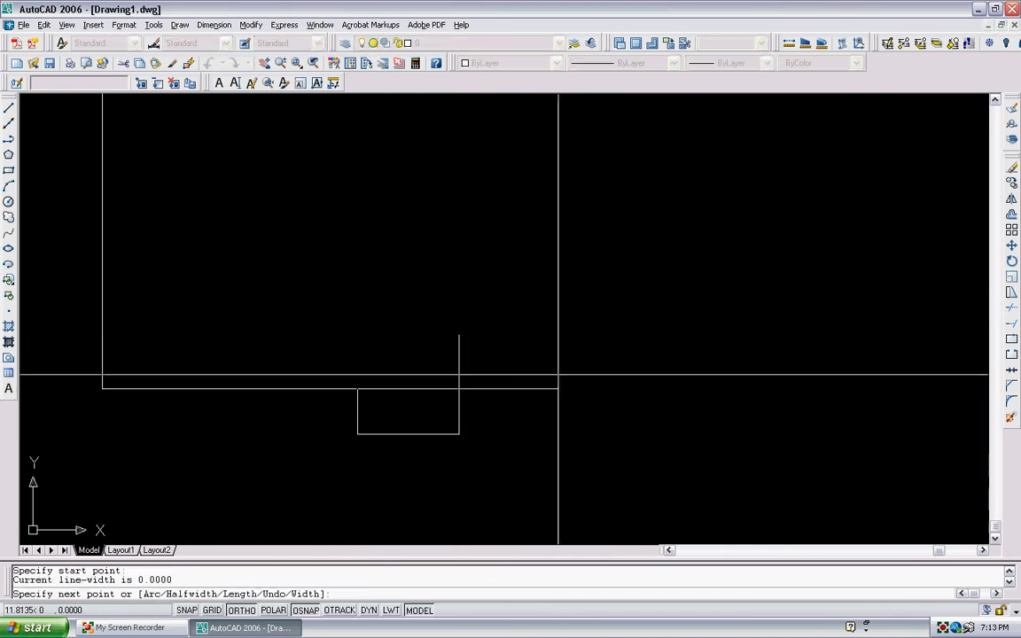
pyautogui.click(558, 389)
pyautogui.press('Return')
# Step: Trim off the part of the new horizontal line that extends to the right of the short vertical line
pyautogui.write('tr')
pyautogui.press('Return')
pyautogui.click(486, 406)
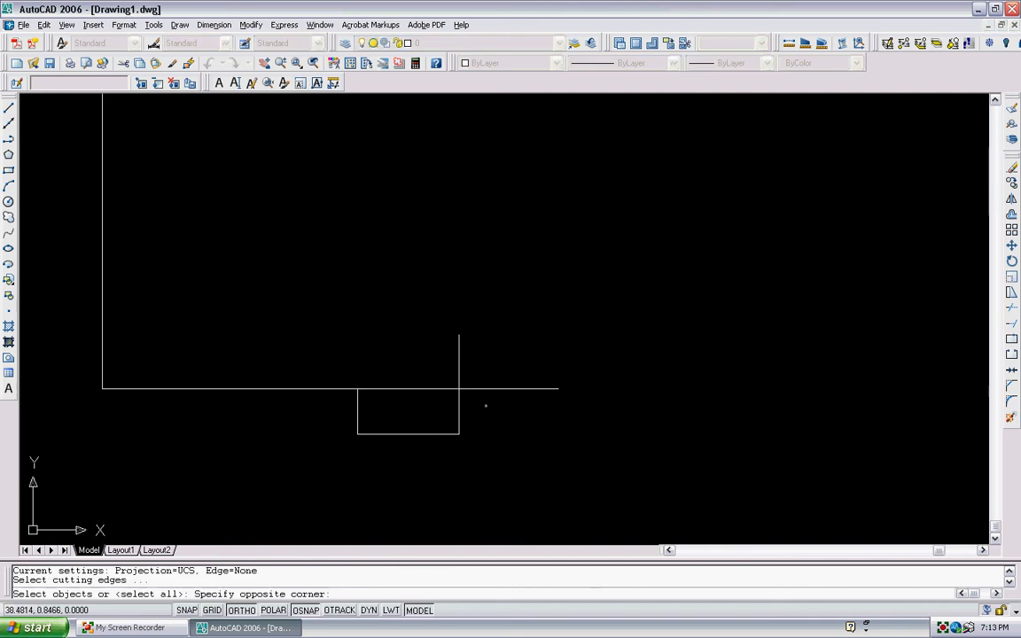
pyautogui.click(440, 359)
pyautogui.press('Return')
pyautogui.click(532, 389)
pyautogui.press('Return')
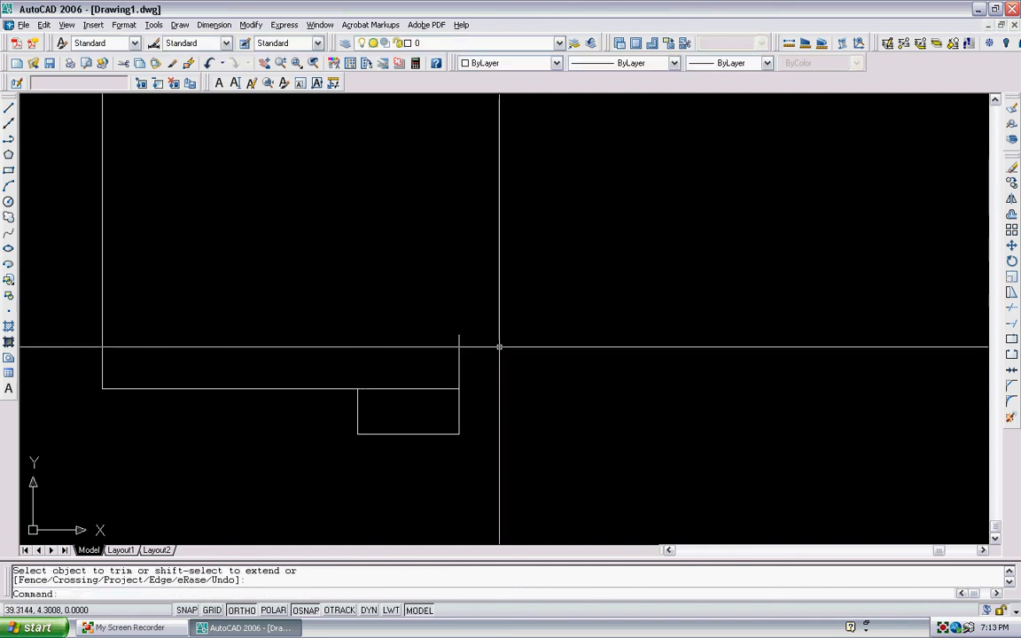
# Step: Draw a horizontal polyline 12 units to the right from the intersection of the trimmed line and the short vertical line
pyautogui.write('pl')
pyautogui.press('Return')
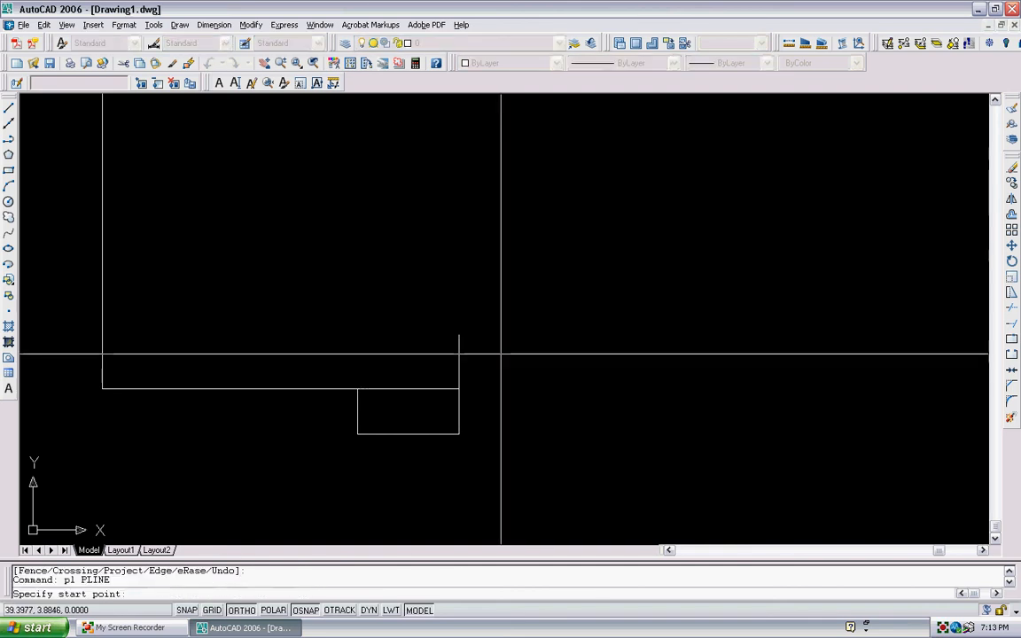
pyautogui.click(459, 388)
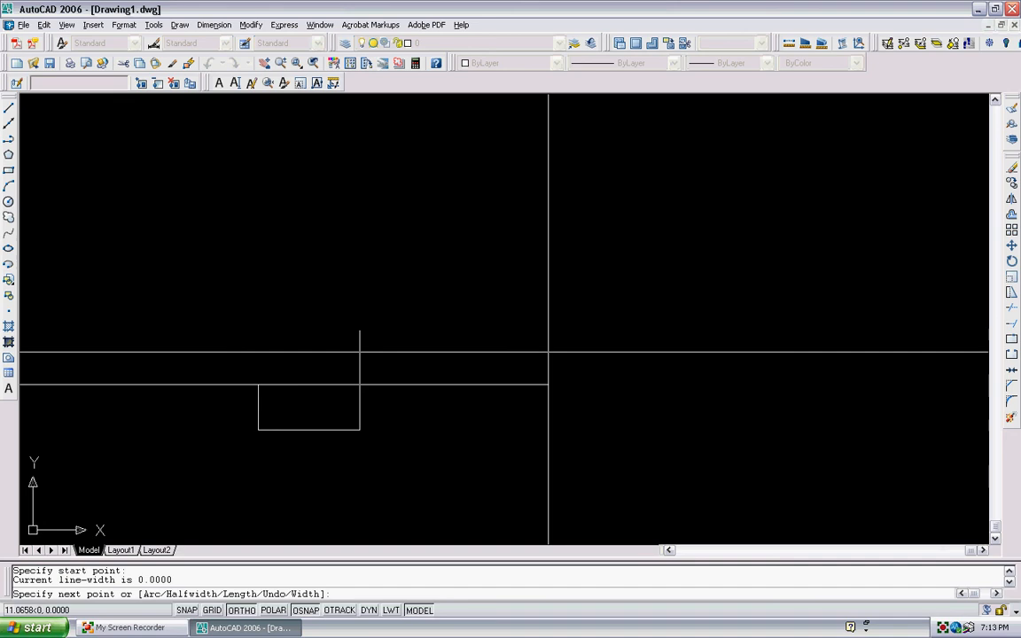
pyautogui.write('12')
pyautogui.press('Return')
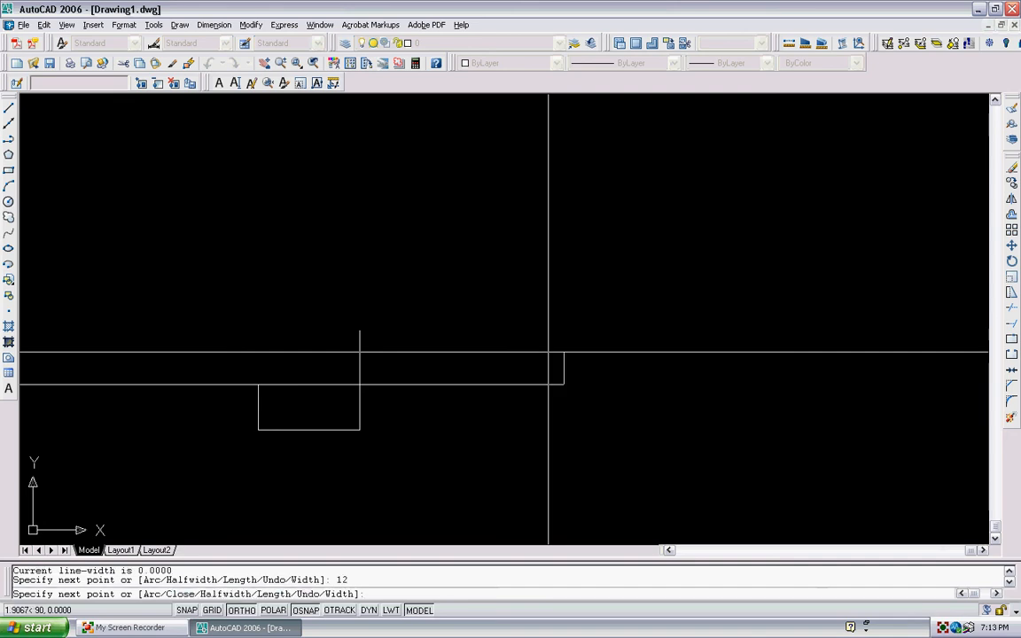
pyautogui.press('Return')
# Step: Draw a vertical polyline upward from the 12-unit line's right end, ending a little below the level of the left line's upper end
pyautogui.scroll(-1, 515, 390)
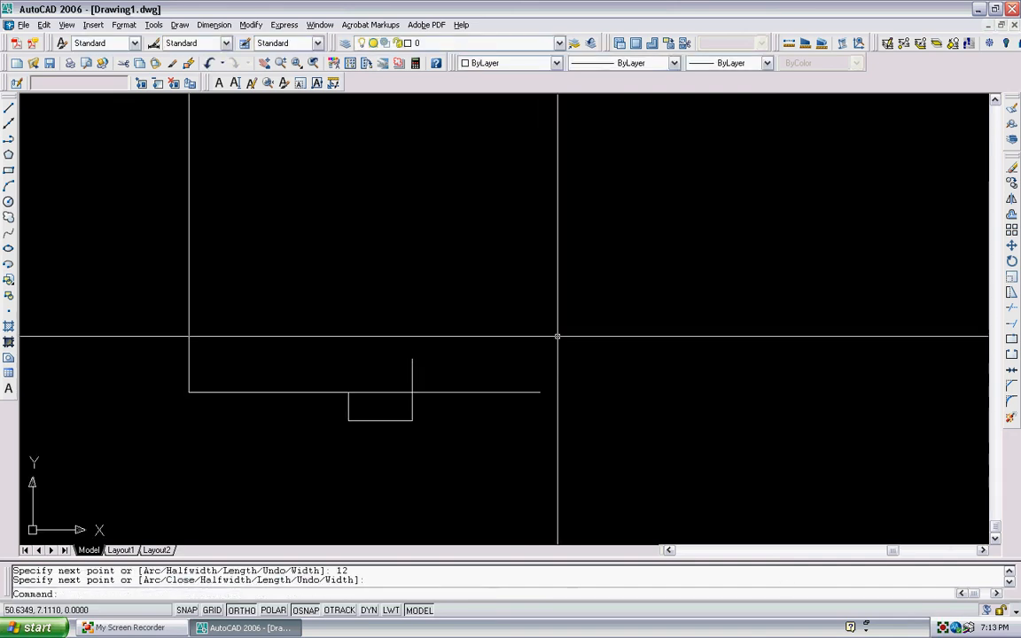
pyautogui.write('pl')
pyautogui.press('Return')
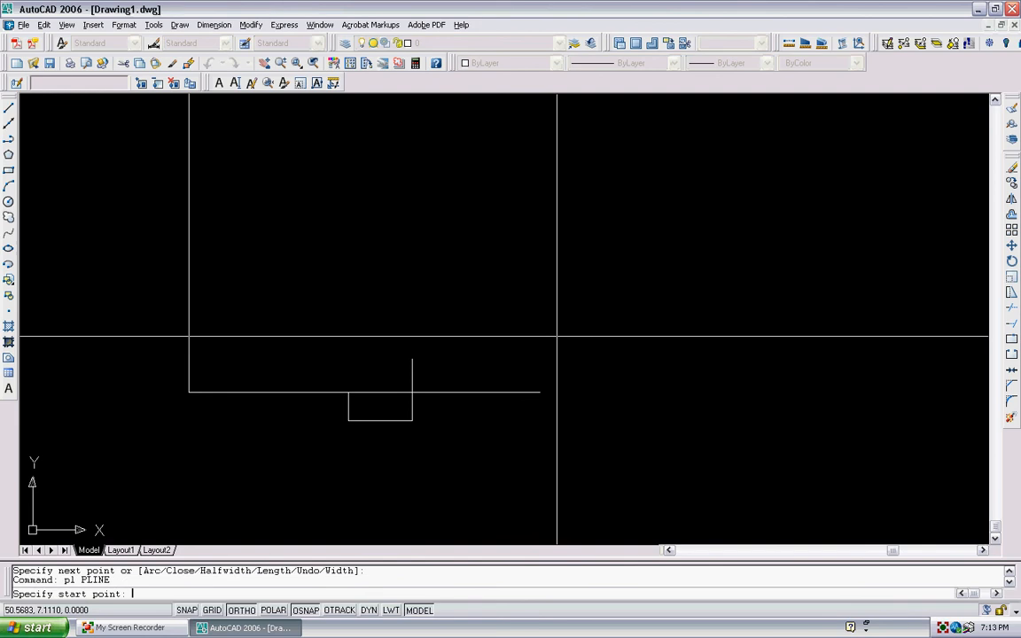
pyautogui.click(540, 392)
pyautogui.click(568, 111)
pyautogui.press('Return')
pyautogui.scroll(-4, 541, 304)
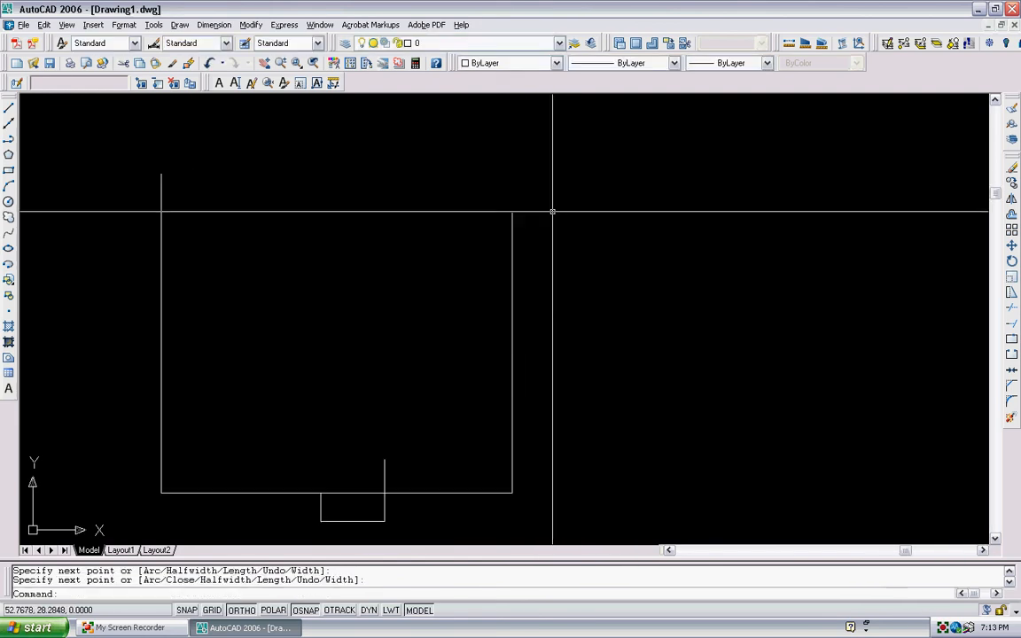
# Step: Offset the upper edge of the small projecting rectangle slightly downward into the rectangle, using the Through option
pyautogui.scroll(5, 492, 341)
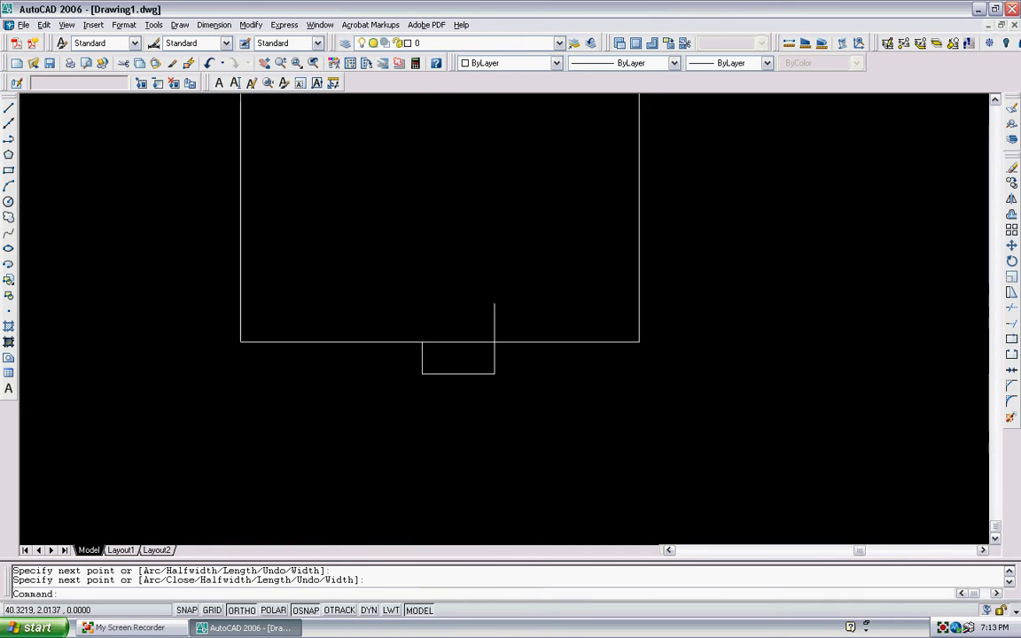
pyautogui.scroll(2, 367, 331)
pyautogui.scroll(-2, 367, 331)
pyautogui.moveTo(390, 326); pyautogui.dragTo(318, 478, button='middle')
pyautogui.scroll(-2, 336, 423)
pyautogui.scroll(2, 292, 454)
pyautogui.scroll(3, 342, 456)
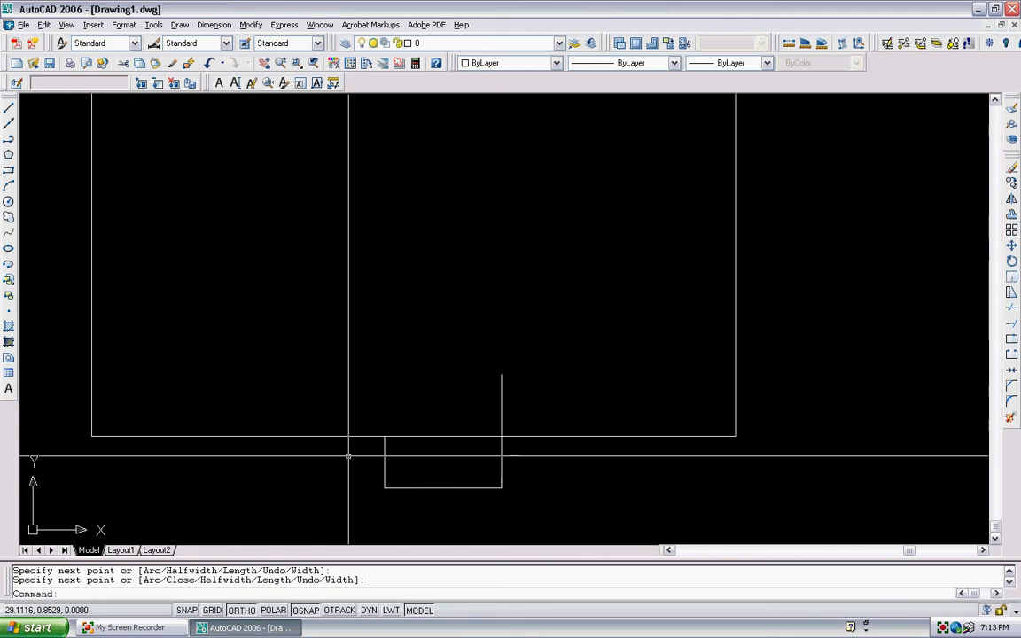
pyautogui.scroll(-1, 407, 426)
pyautogui.scroll(2, 408, 415)
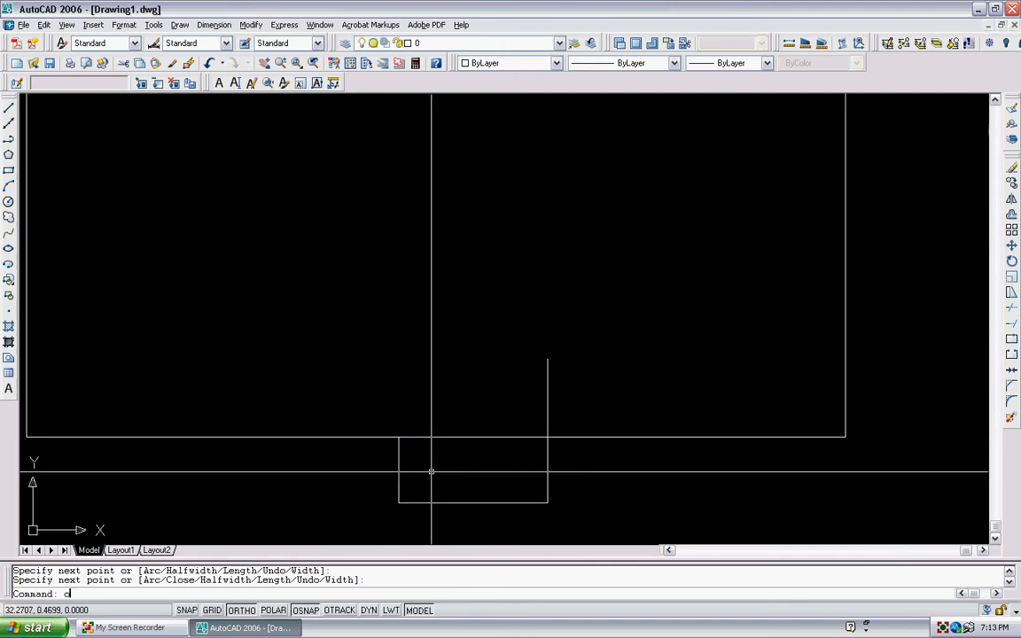
pyautogui.press('Return')
pyautogui.write('t')
pyautogui.press('Return')
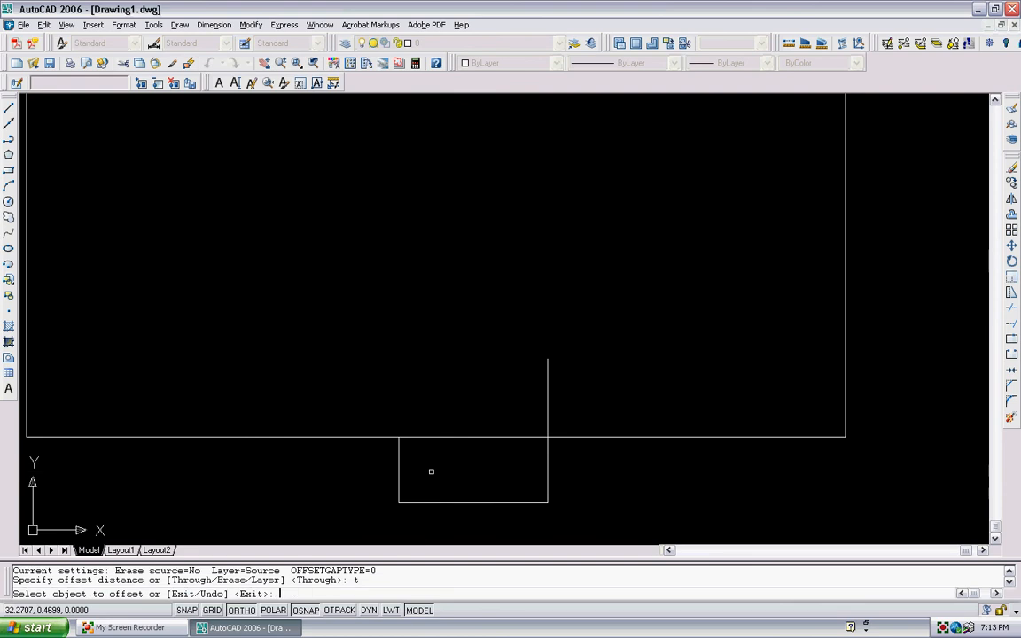
pyautogui.scroll(-1, 439, 429)
pyautogui.scroll(2, 433, 431)
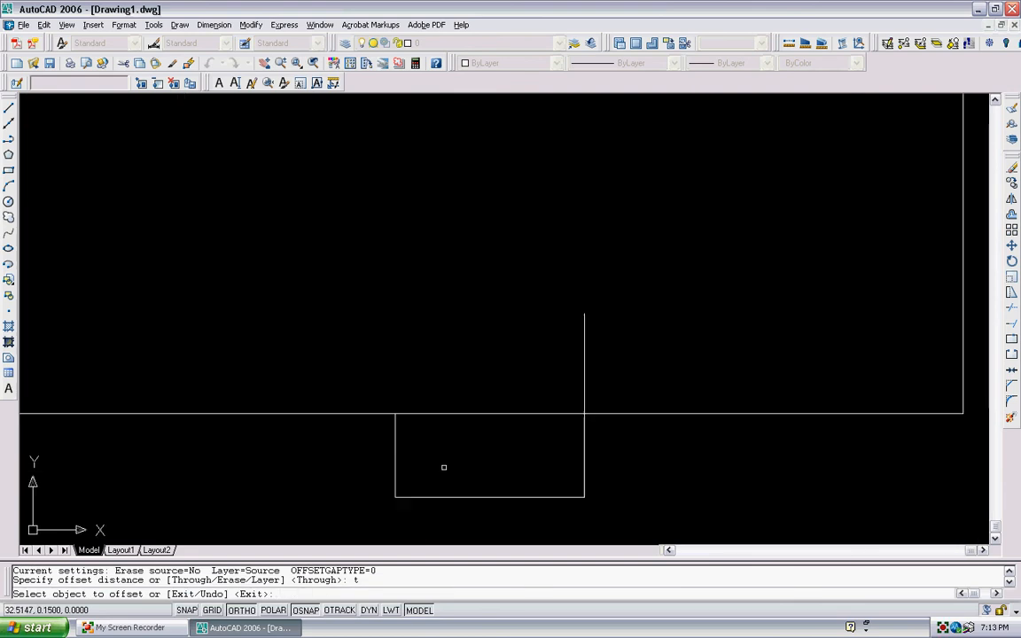
pyautogui.click(429, 414)
pyautogui.scroll(2, 430, 414)
pyautogui.click(443, 425)
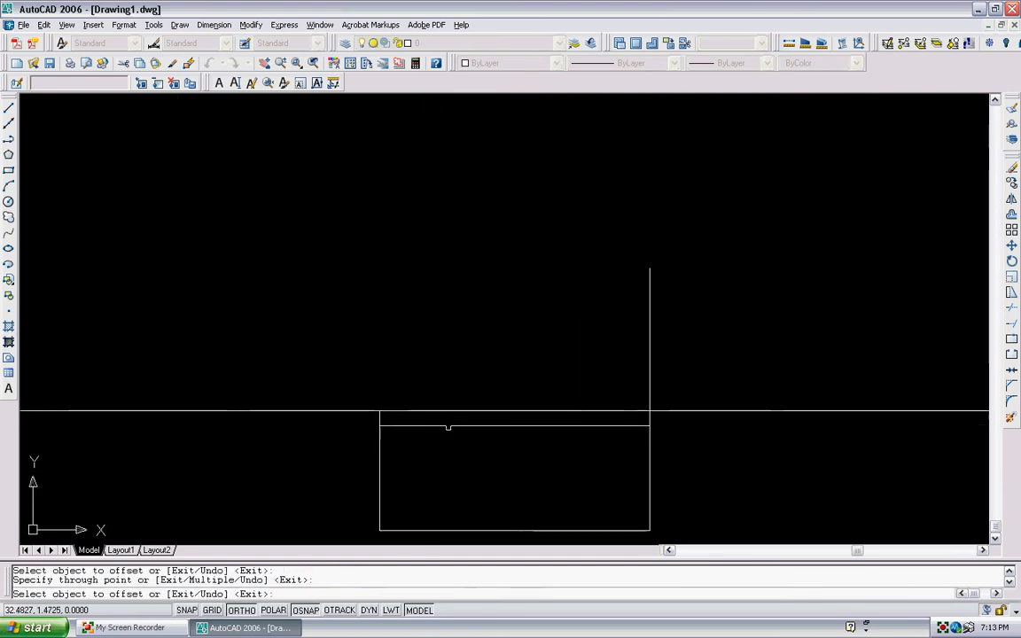
pyautogui.scroll(-2, 540, 458)
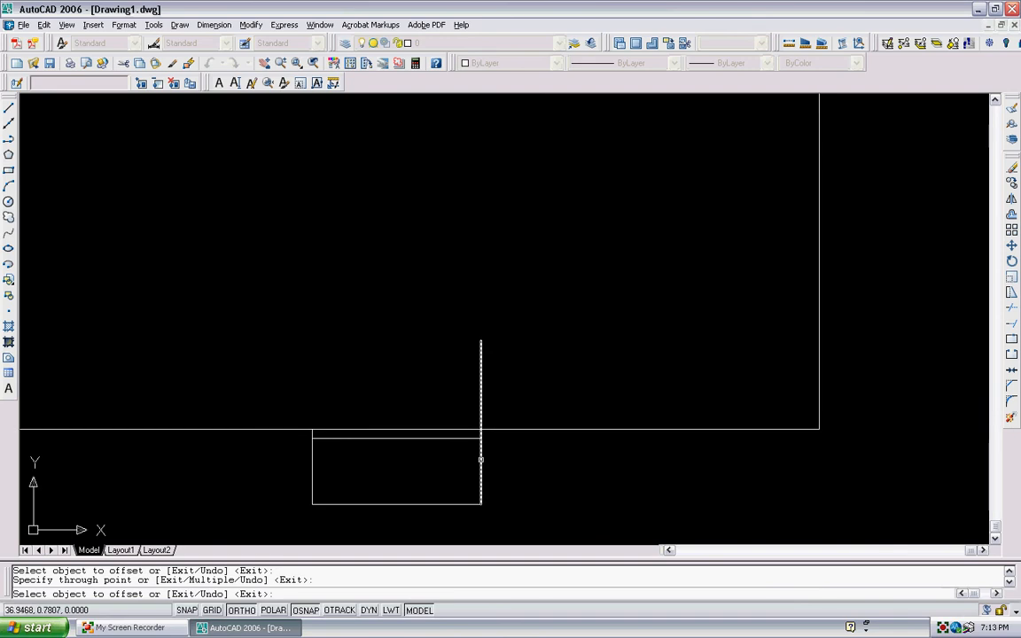
# Step: Examine the outline's bottom edge and the small projecting rectangle with its inner offset line
pyautogui.scroll(1, 353, 435)
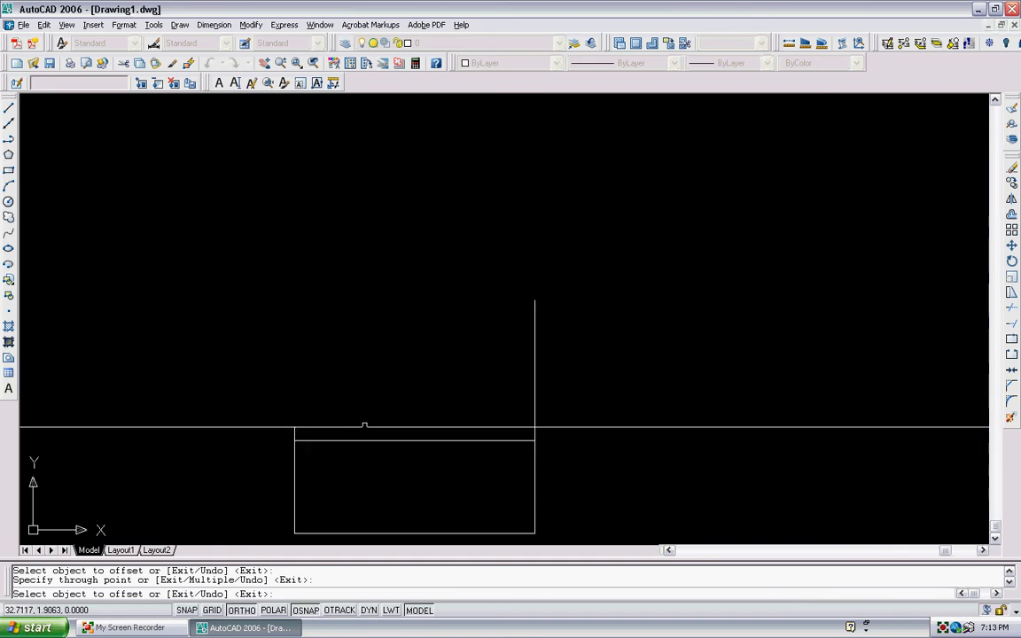
pyautogui.press('Escape')
pyautogui.scroll(-2, 373, 422)
pyautogui.scroll(2, 409, 406)
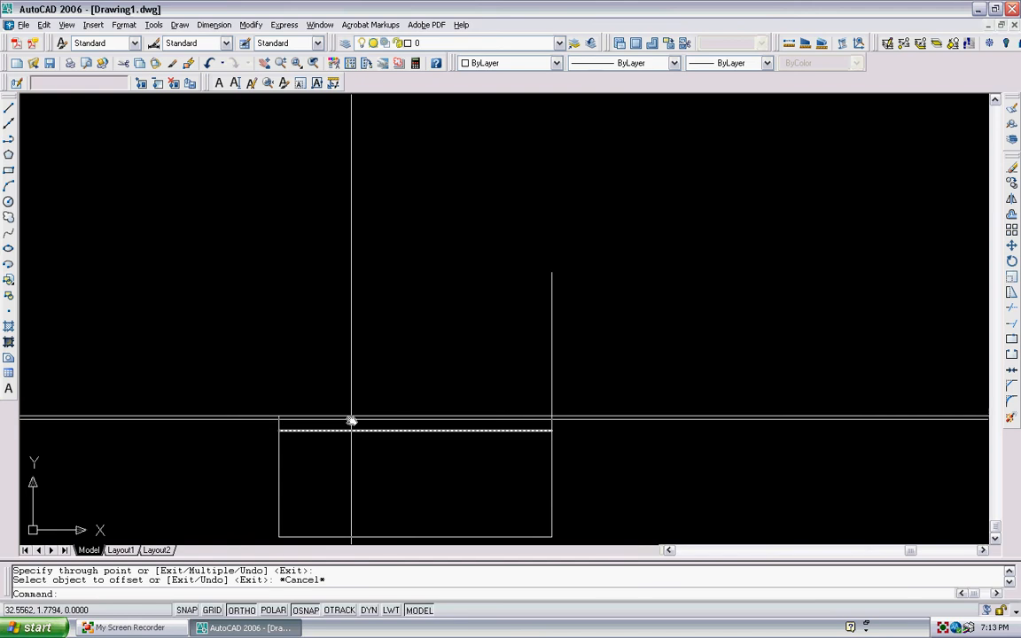
pyautogui.scroll(-3, 352, 422)
pyautogui.scroll(3, 459, 371)
pyautogui.scroll(-4, 459, 398)
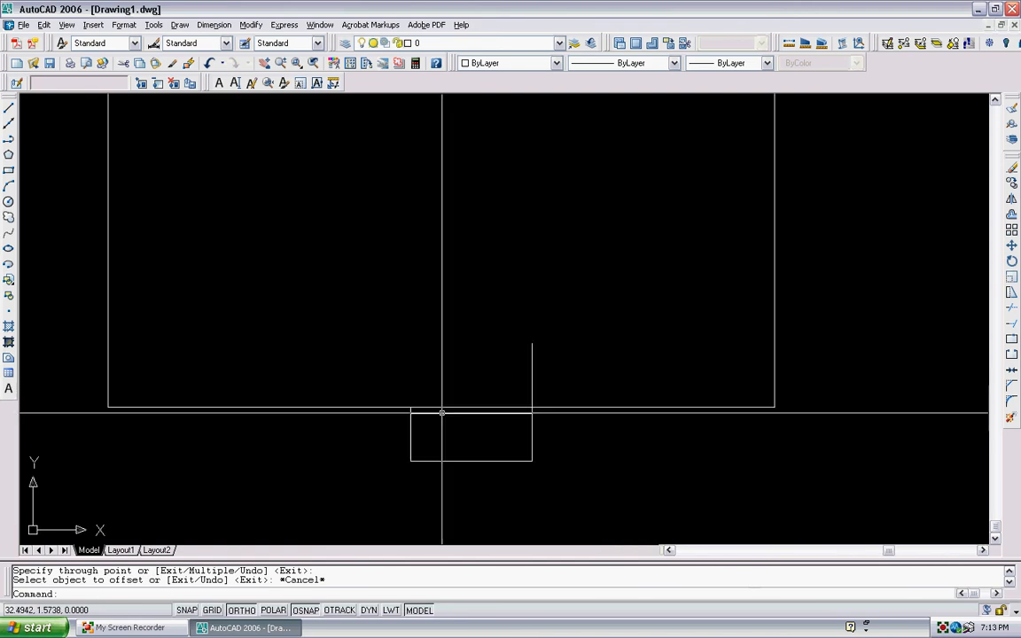
pyautogui.scroll(2, 439, 406)
pyautogui.scroll(2, 112, 408)
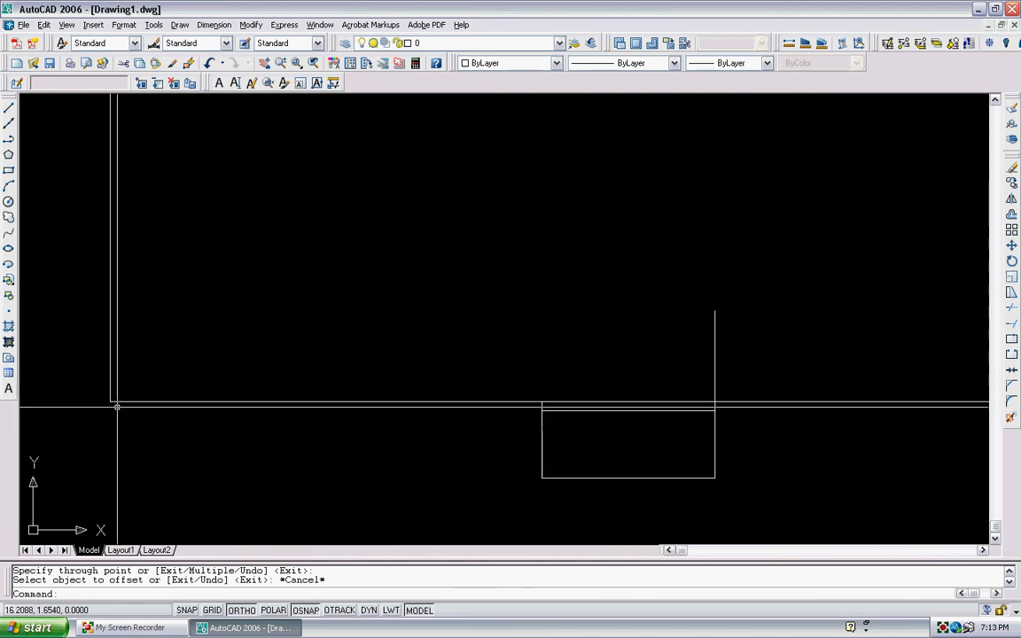
pyautogui.moveTo(567, 403)
pyautogui.mouseDown(button='middle')
pyautogui.moveTo(542, 420)
pyautogui.moveTo(502, 390)
pyautogui.mouseUp(button='middle')
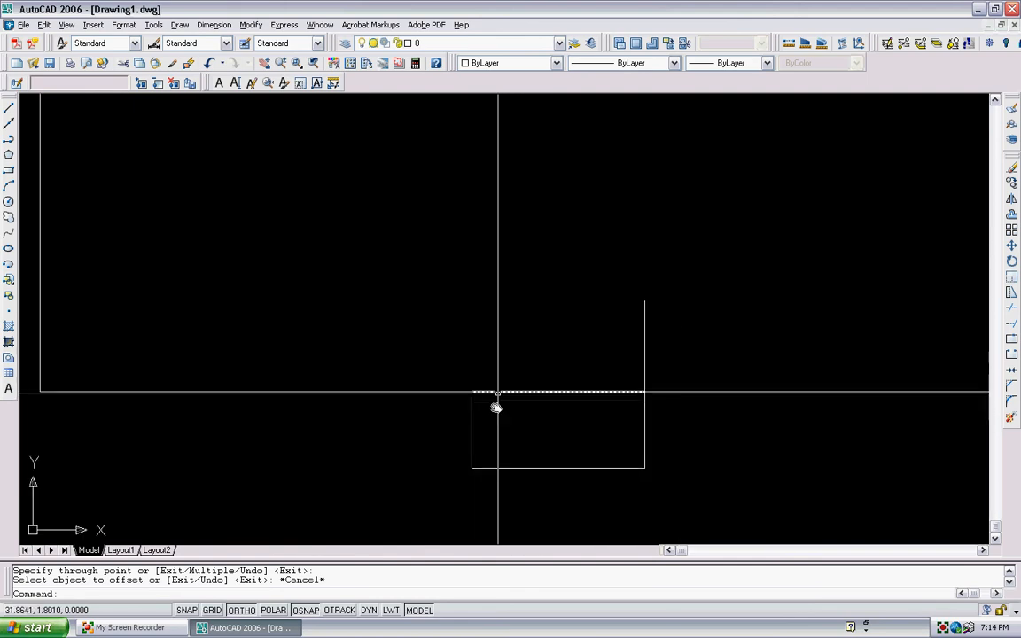
pyautogui.moveTo(325, 394); pyautogui.dragTo(325, 414, button='middle')
pyautogui.scroll(-1, 325, 413)
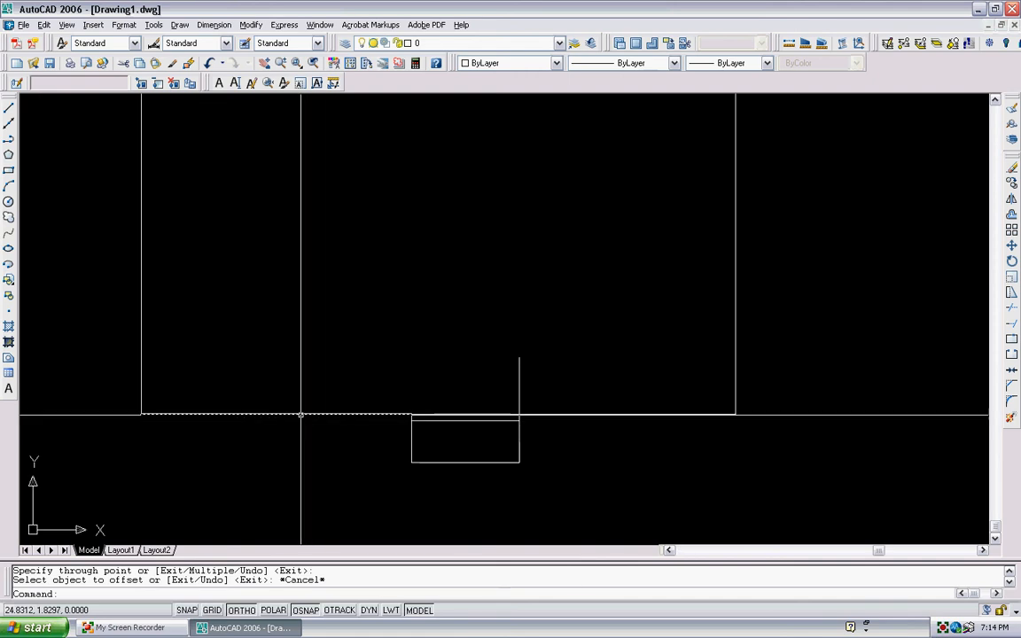
pyautogui.scroll(1, 448, 418)
pyautogui.moveTo(500, 414); pyautogui.dragTo(434, 410, button='middle')
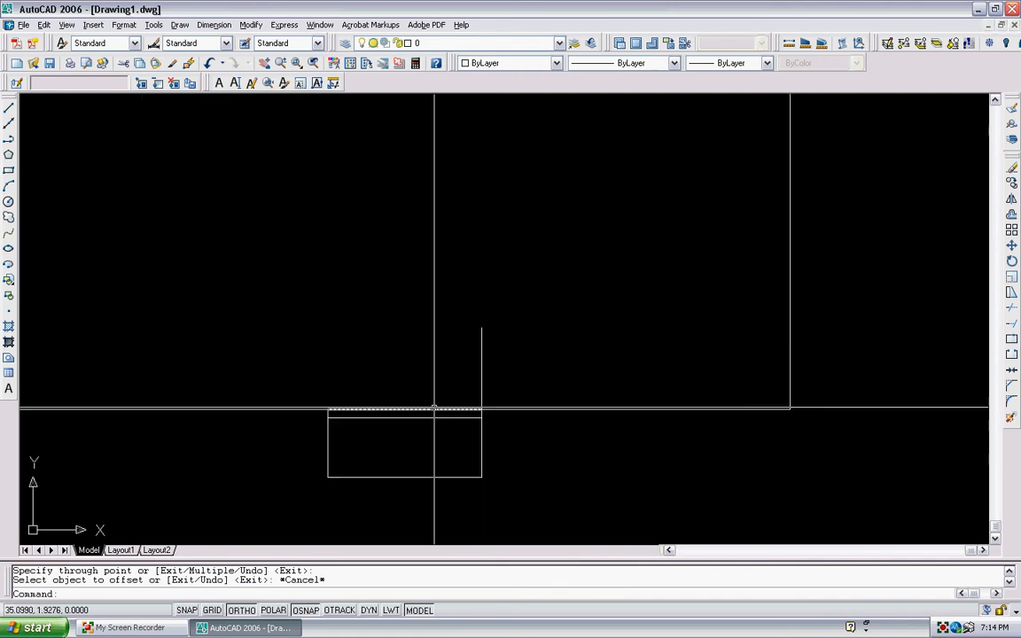
pyautogui.moveTo(548, 405); pyautogui.dragTo(464, 401, button='middle')
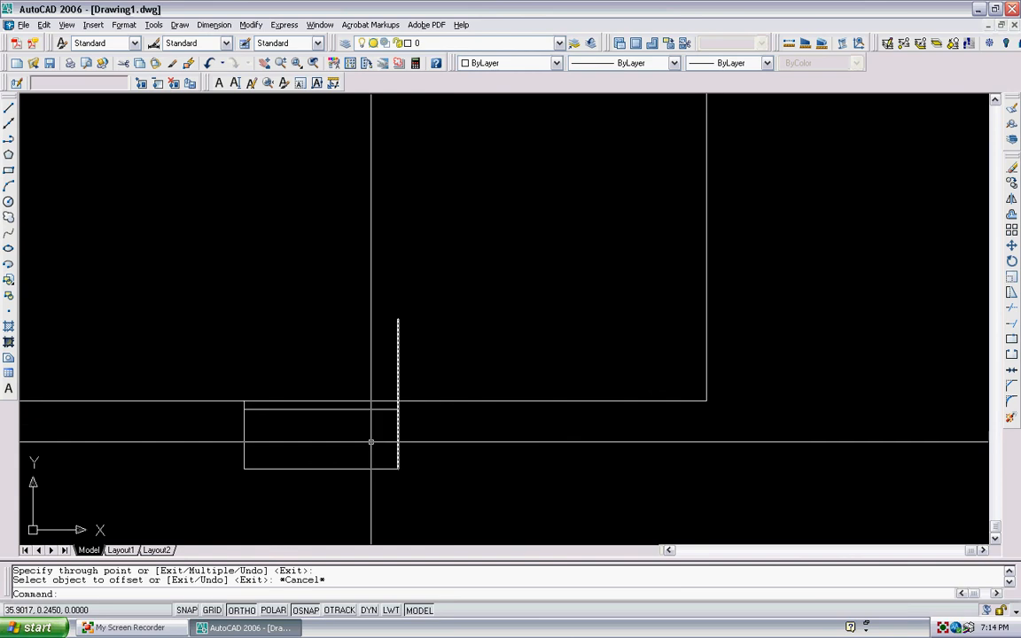
pyautogui.moveTo(301, 427); pyautogui.dragTo(419, 450, button='middle')
pyautogui.scroll(3, 232, 438)
pyautogui.moveTo(233, 437); pyautogui.dragTo(380, 432, button='middle')
pyautogui.scroll(-4, 380, 432)
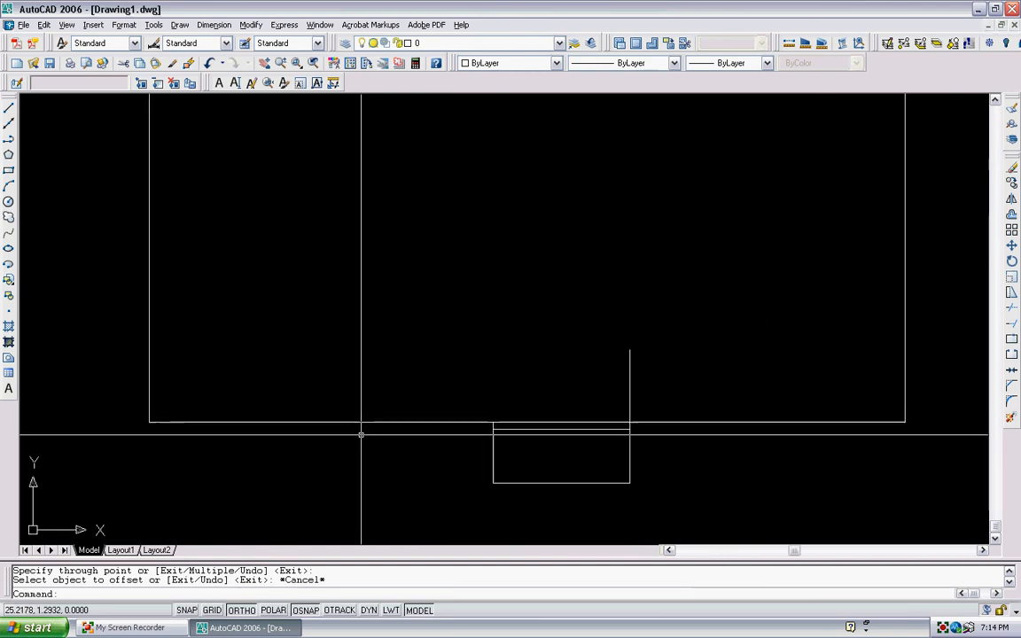
# Step: Offset the bottom edge left of the small rectangle slightly downward using the Through option, and erase the offset line inside the rectangle
pyautogui.press('Return')
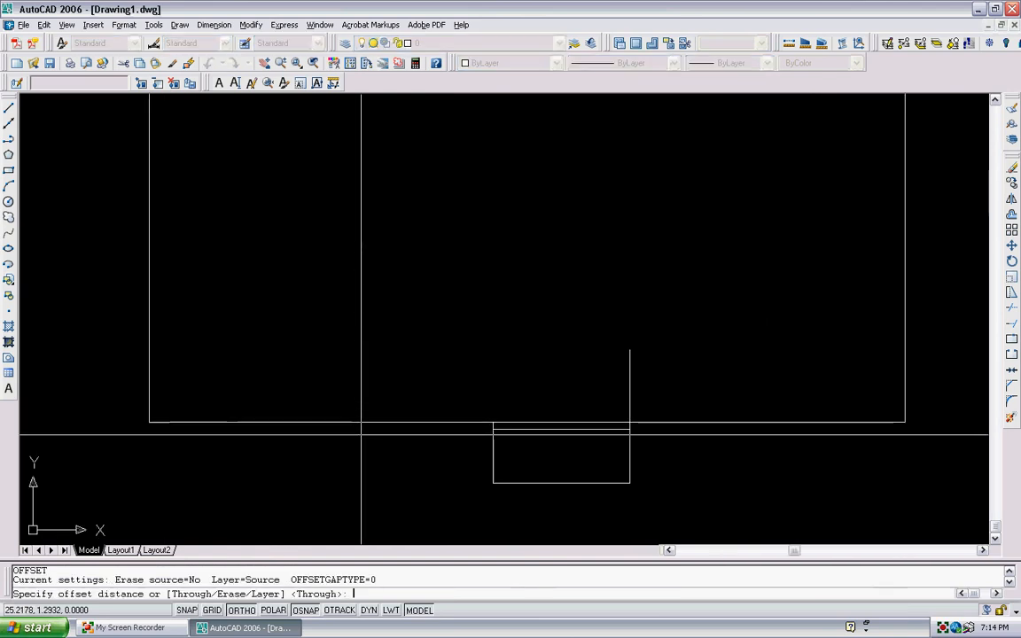
pyautogui.write('t')
pyautogui.press('Return')
pyautogui.scroll(1, 331, 422)
pyautogui.click(327, 423)
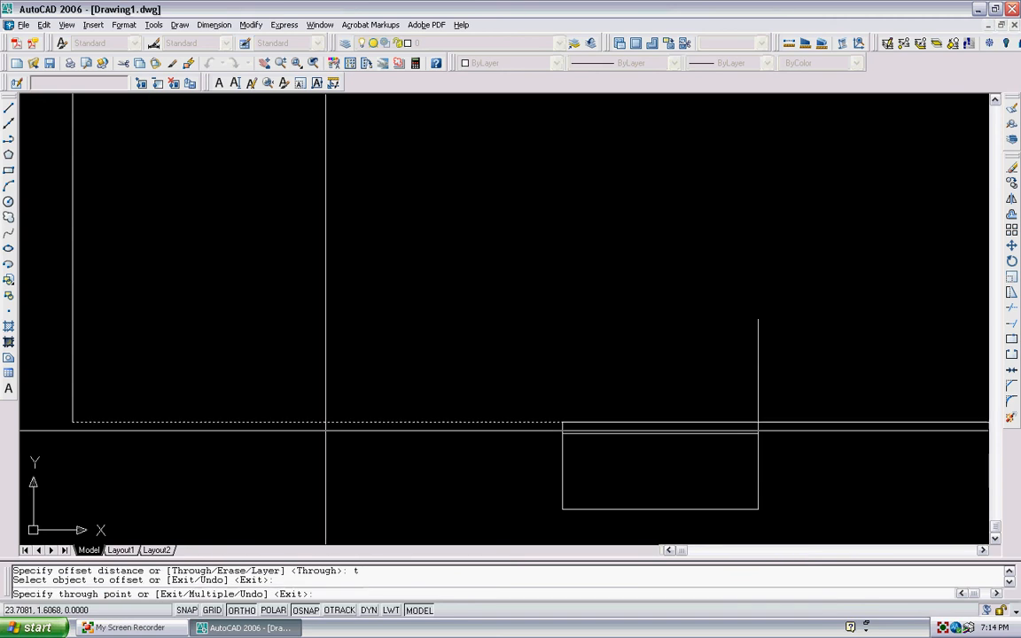
pyautogui.click(326, 432)
pyautogui.press('Escape')
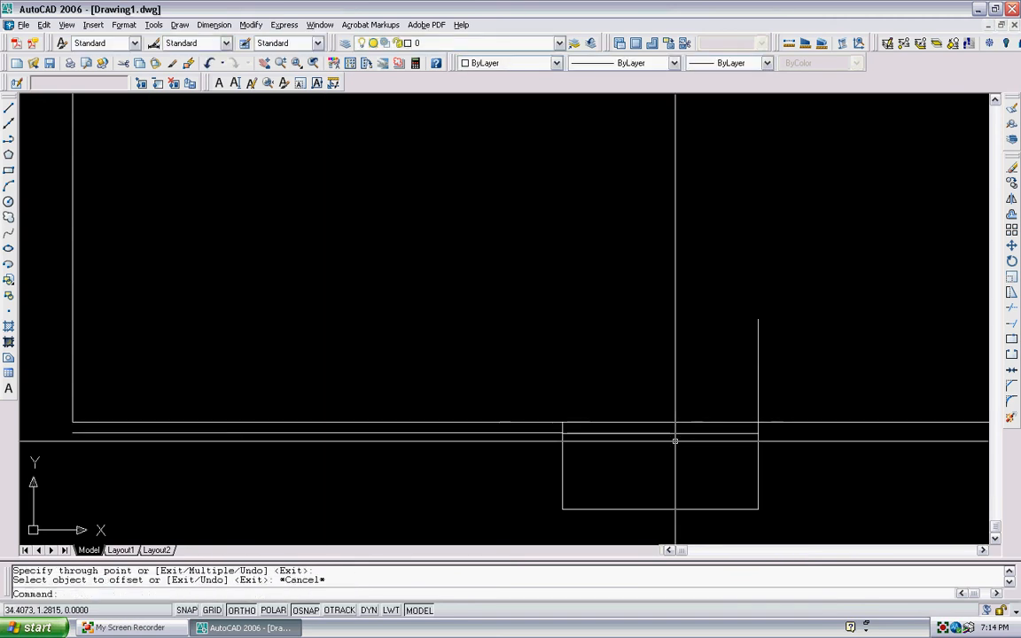
pyautogui.click(675, 432)
pyautogui.press('Delete')
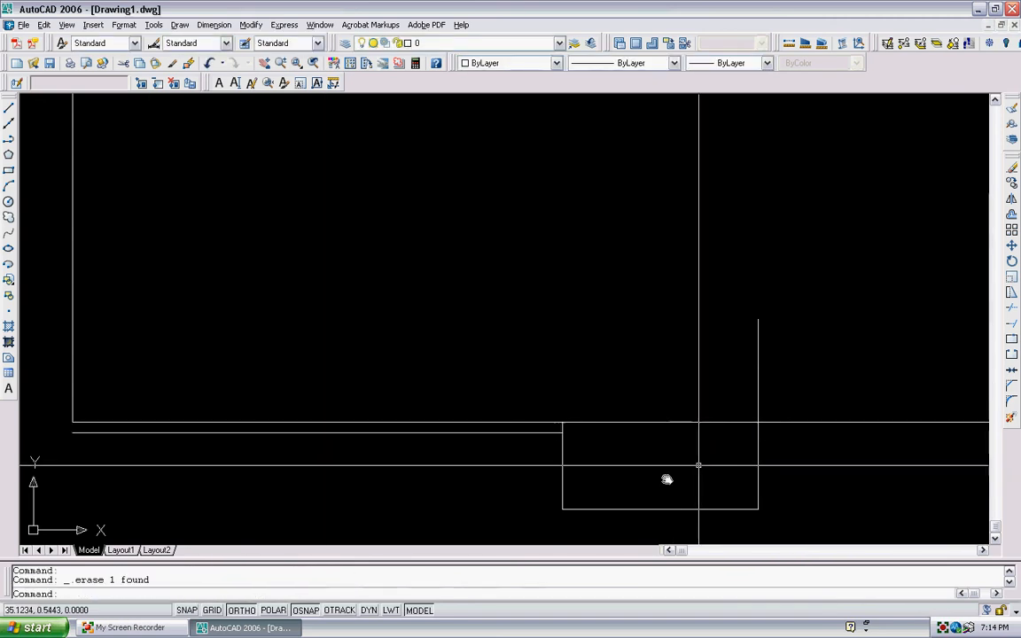
# Step: Offset the bottom edge right of the small rectangle slightly downward using the Through option
pyautogui.moveTo(698, 466); pyautogui.dragTo(447, 503, button='middle')
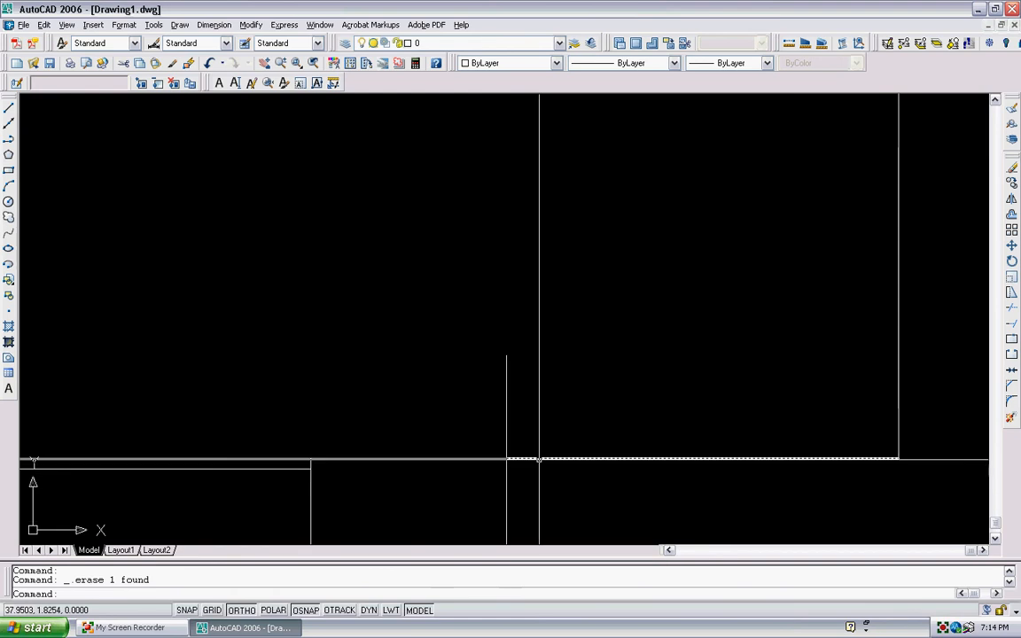
pyautogui.write('o')
pyautogui.press('Return')
pyautogui.write('t')
pyautogui.press('Return')
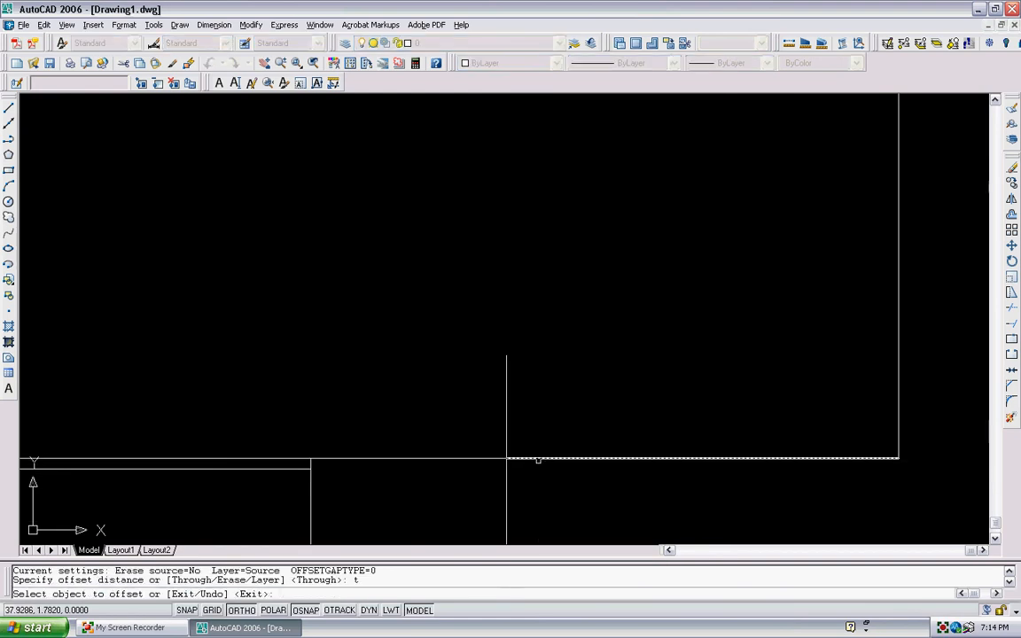
pyautogui.moveTo(538, 460); pyautogui.dragTo(565, 381, button='middle')
pyautogui.click(563, 379)
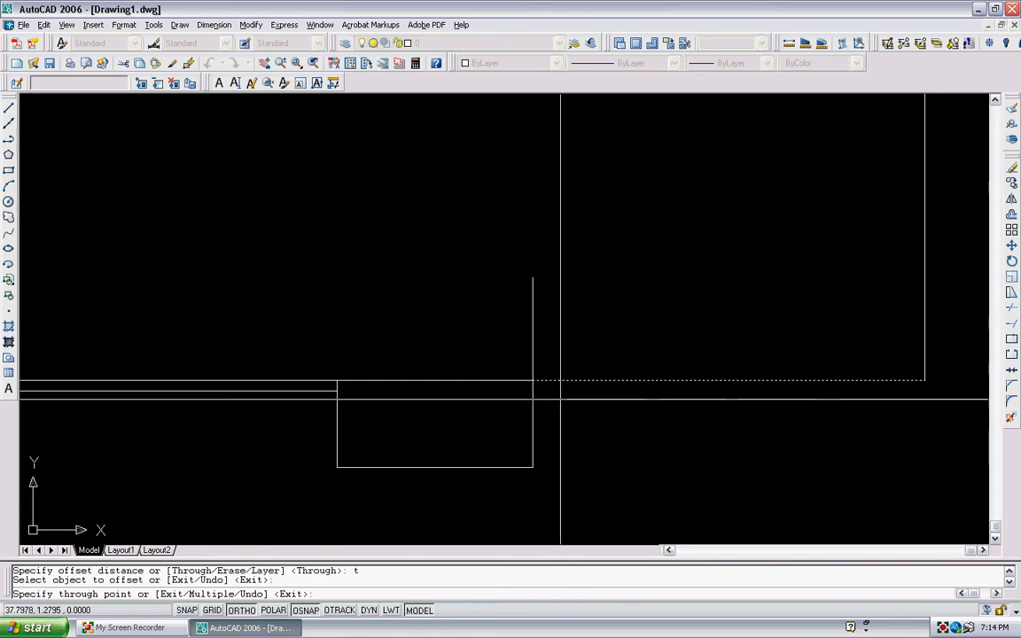
pyautogui.click(561, 397)
pyautogui.moveTo(691, 416); pyautogui.dragTo(673, 428, button='middle')
pyautogui.scroll(-2, 673, 428)
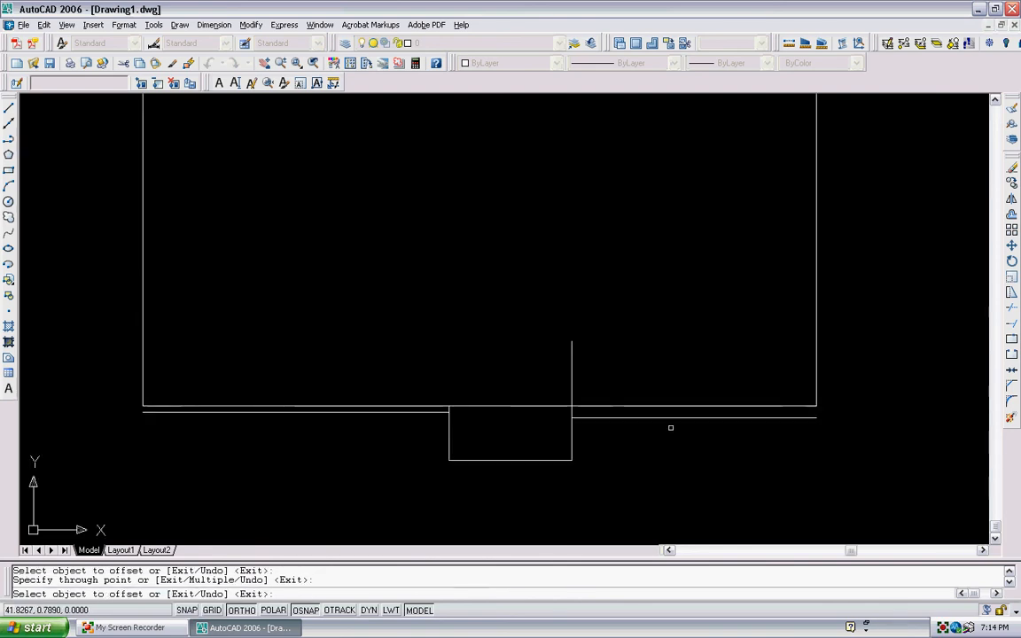
pyautogui.scroll(2, 226, 390)
pyautogui.scroll(-3, 257, 373)
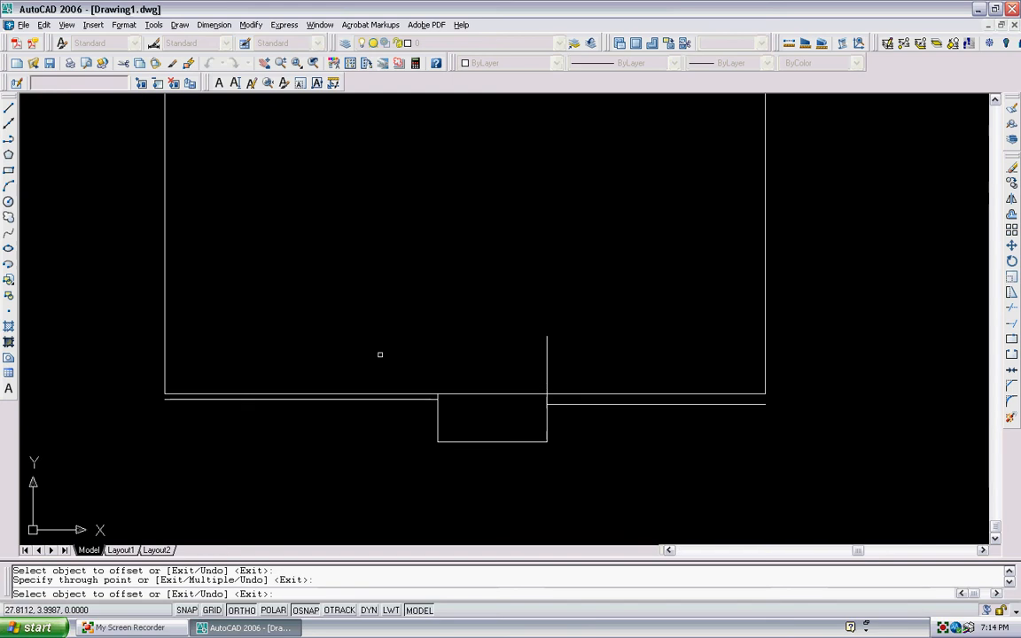
pyautogui.press('Escape')
# Step: Erase the small rectangle's left, lower and right lines, including the vertical line rising above the outline's bottom edge
pyautogui.click(563, 462)
pyautogui.click(422, 428)
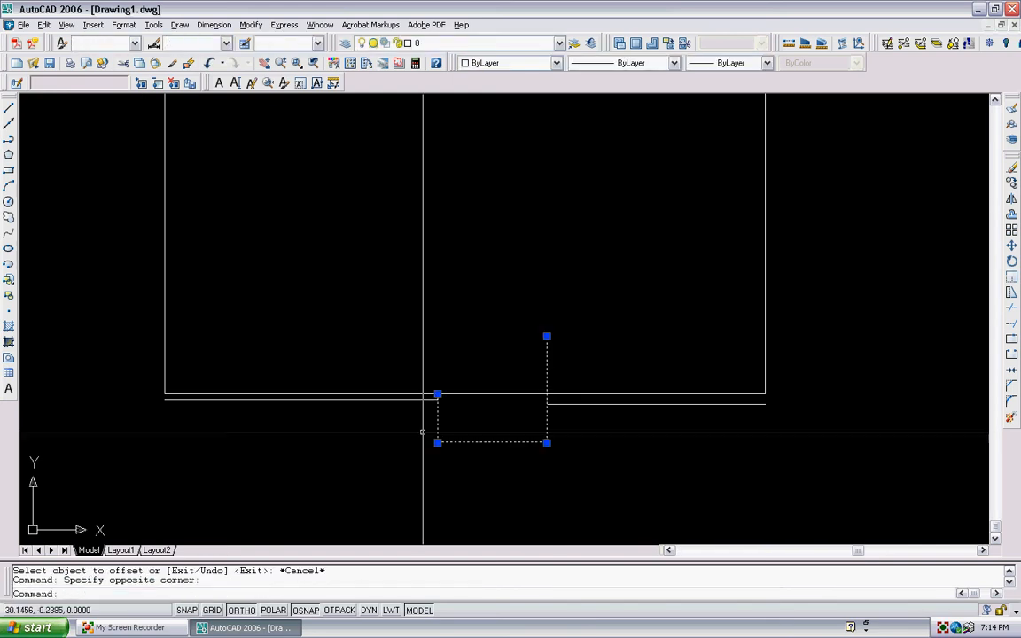
pyautogui.press('Escape')
pyautogui.click(565, 446)
pyautogui.click(420, 426)
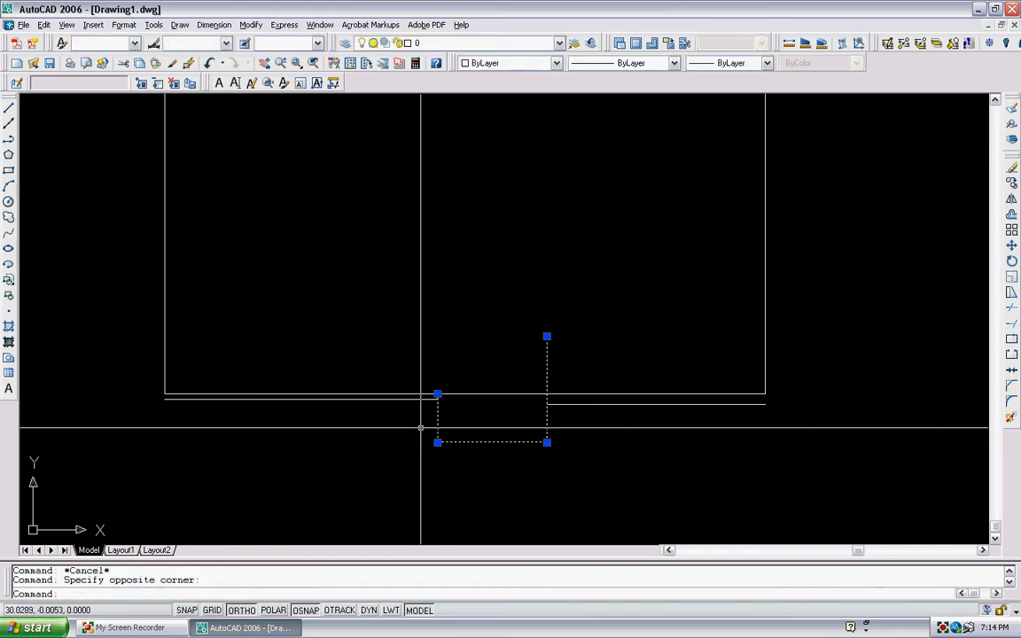
pyautogui.press('Delete')
# Step: Draw a short vertical polyline from the left offset line's right end up to the outline's bottom edge
pyautogui.scroll(1, 374, 440)
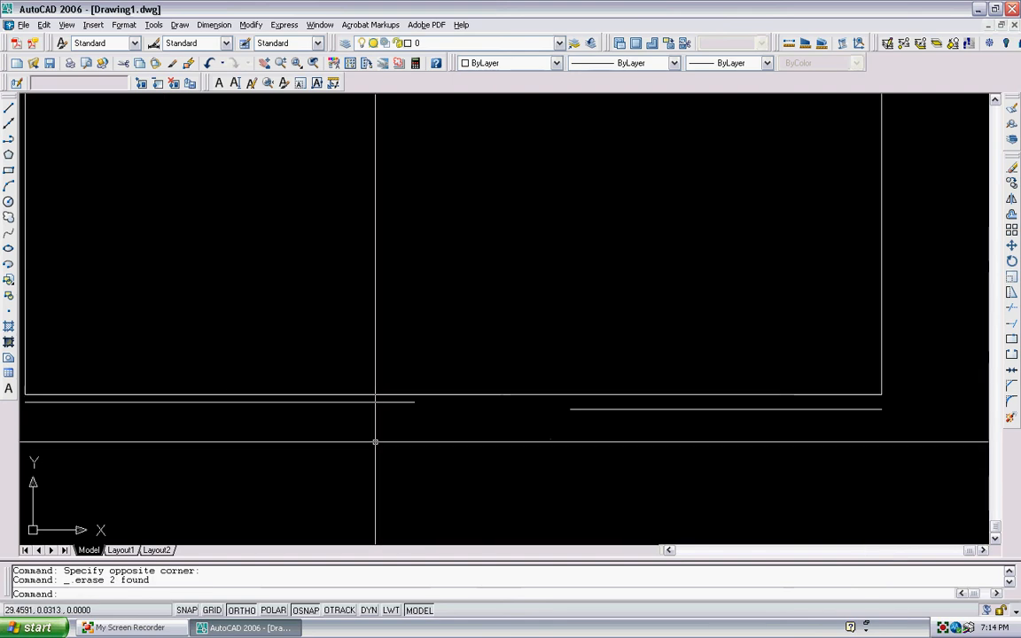
pyautogui.write('pl')
pyautogui.press('Return')
pyautogui.scroll(2, 381, 420)
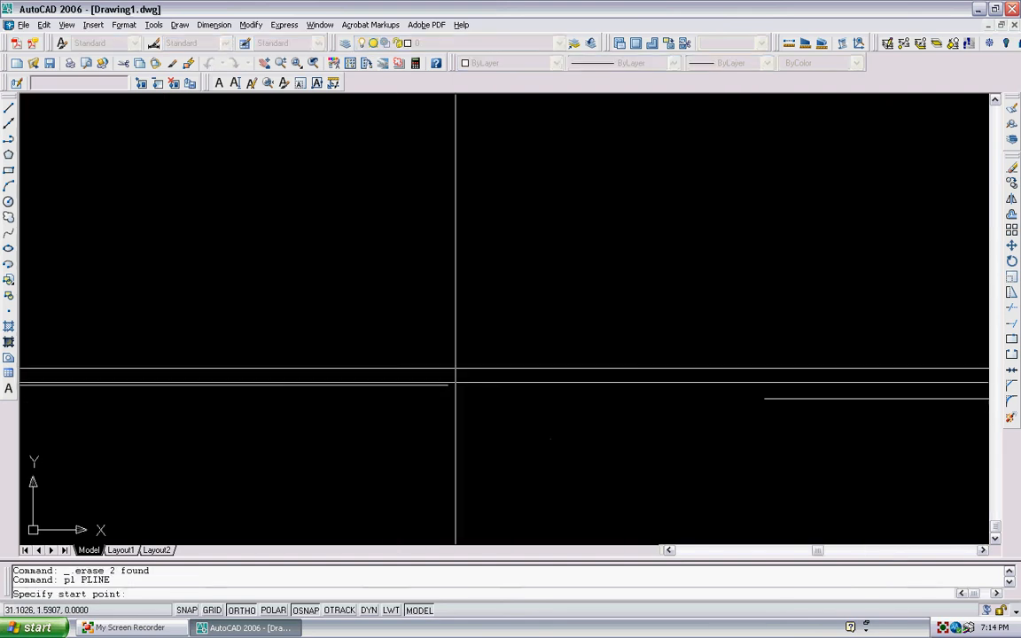
pyautogui.click(414, 402)
pyautogui.click(414, 394)
pyautogui.press('Return')
# Step: Draw a short vertical polyline from the right offset line's left end up to the outline's bottom edge
pyautogui.moveTo(575, 414); pyautogui.dragTo(427, 463, button='middle')
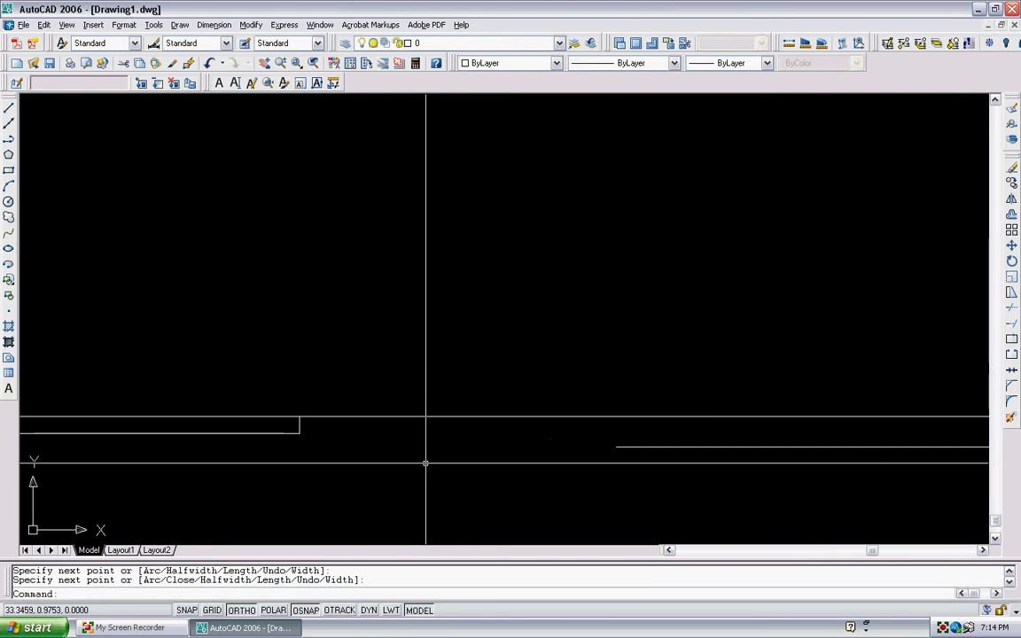
pyautogui.press('Return')
pyautogui.click(616, 447)
pyautogui.click(618, 417)
pyautogui.press('Return')
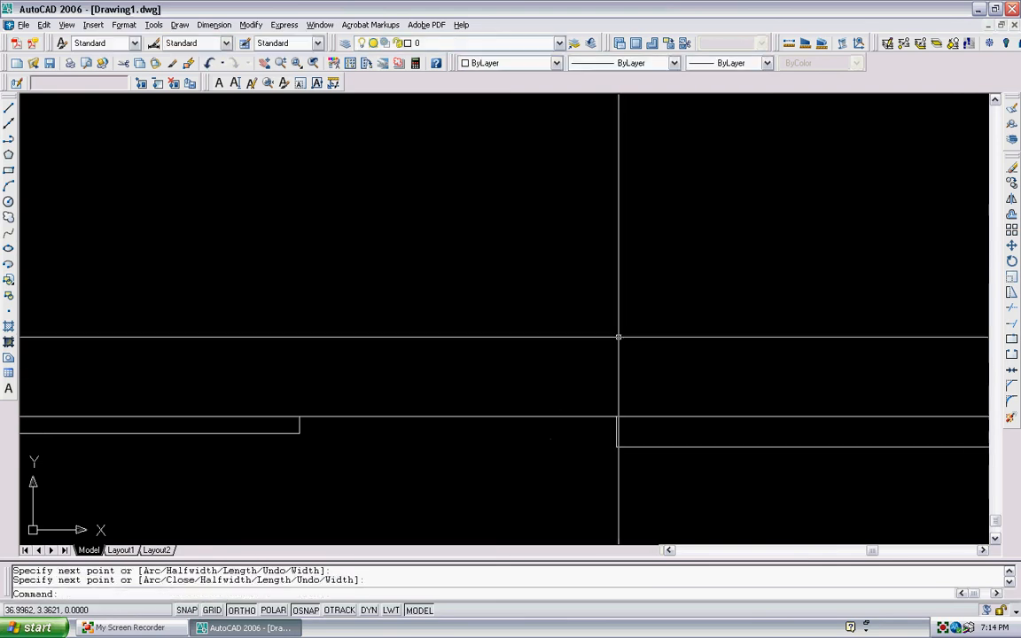
pyautogui.scroll(-3, 615, 336)
pyautogui.moveTo(436, 409); pyautogui.dragTo(435, 415, button='middle')
pyautogui.scroll(6, 205, 397)
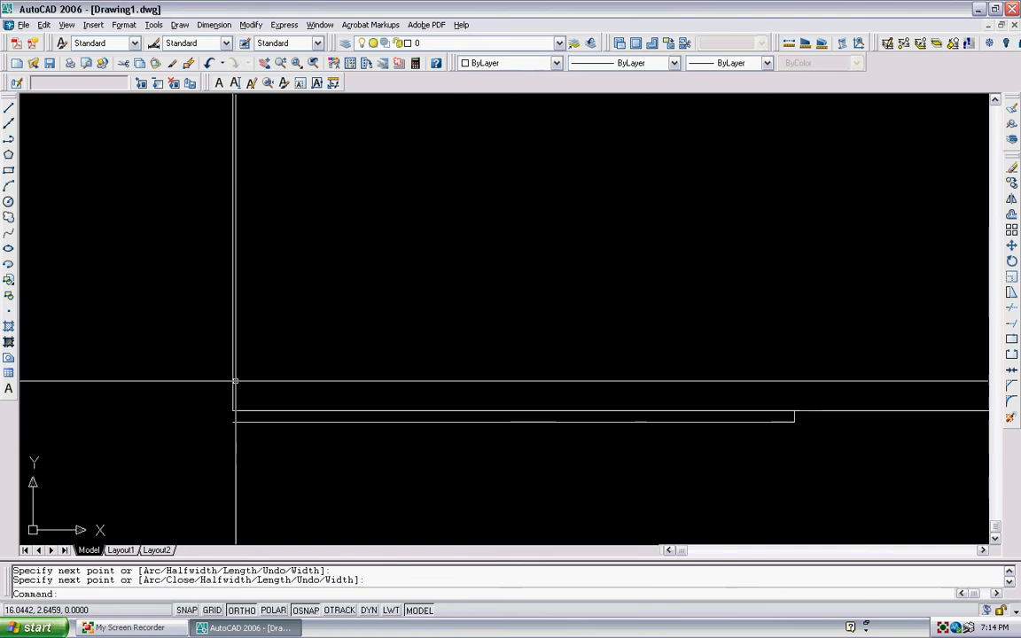
pyautogui.click(232, 381)
pyautogui.click(232, 411)
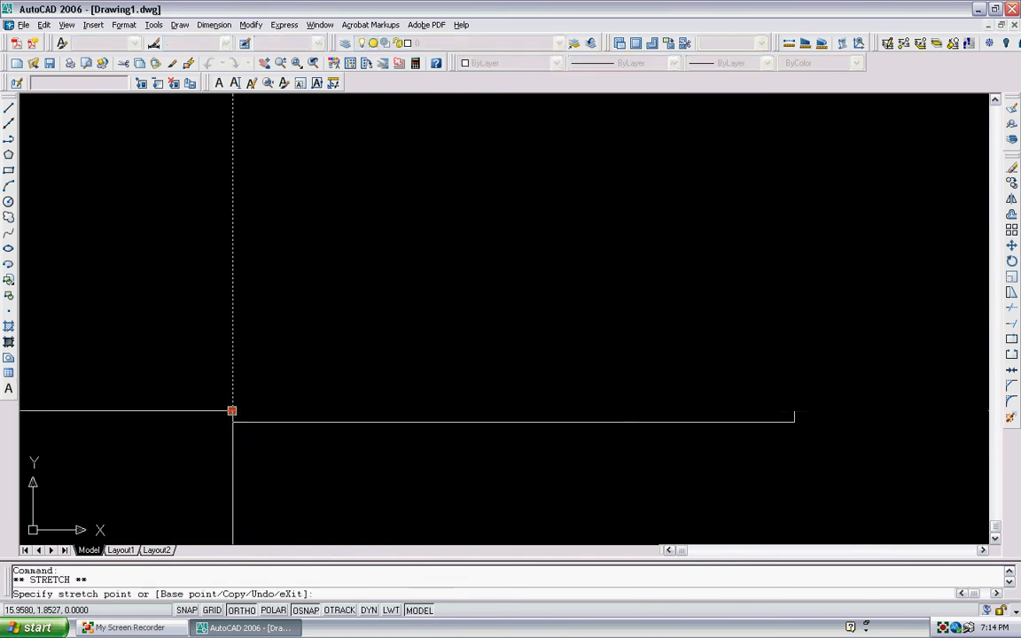
pyautogui.press('Escape')
# Step: Create a layer named Road Section Lines and make it the current layer
pyautogui.scroll(-3, 289, 339)
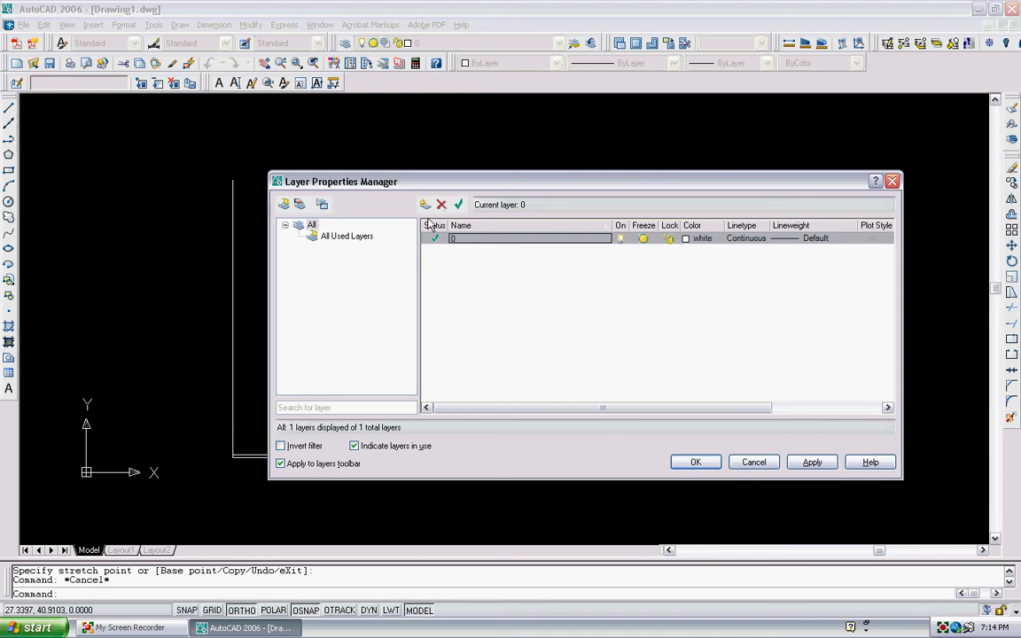
pyautogui.click(429, 205)
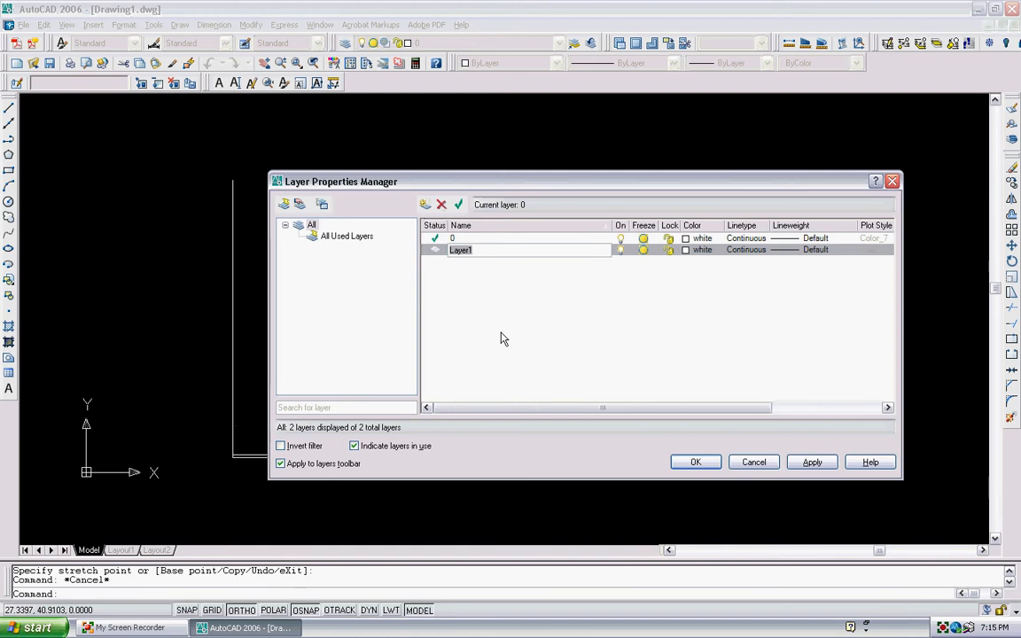
pyautogui.write('Road Section Lines')
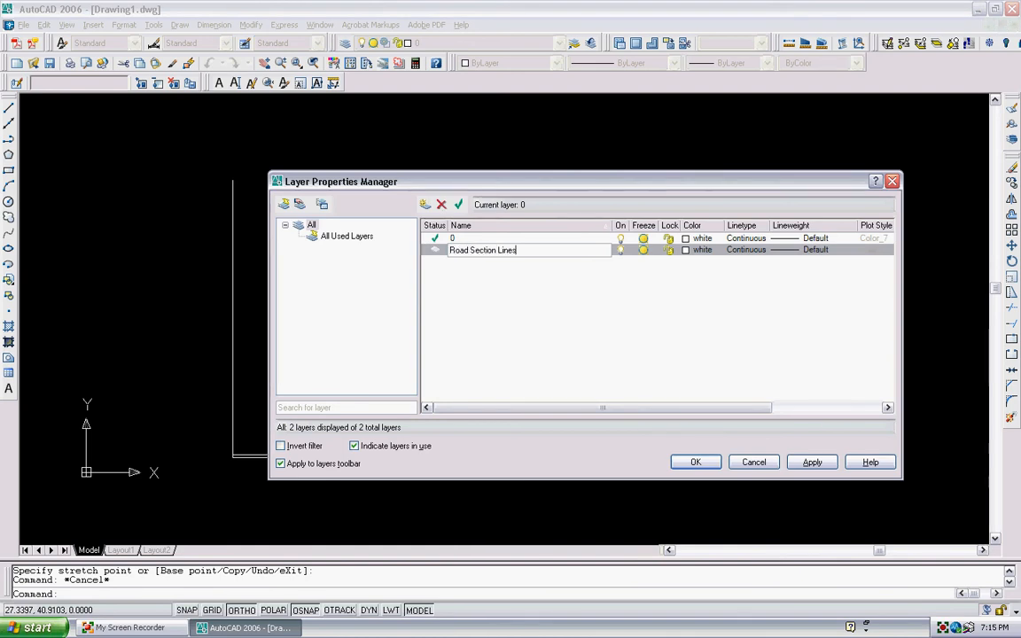
pyautogui.doubleClick(500, 326)
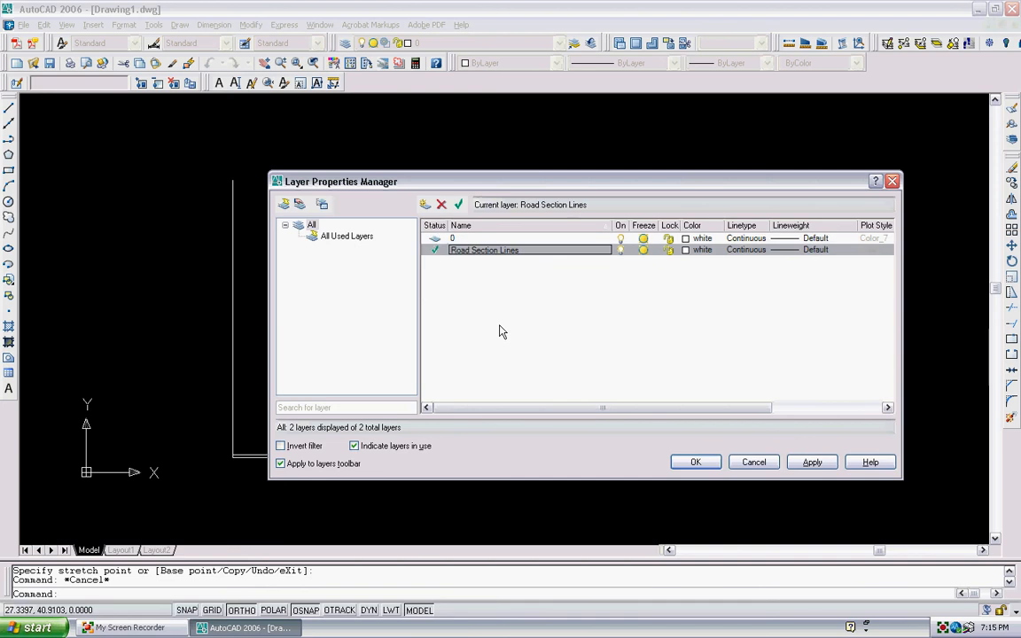
# Step: Set the Road Section Lines layer's color to red
pyautogui.click(687, 252)
pyautogui.click(420, 315)
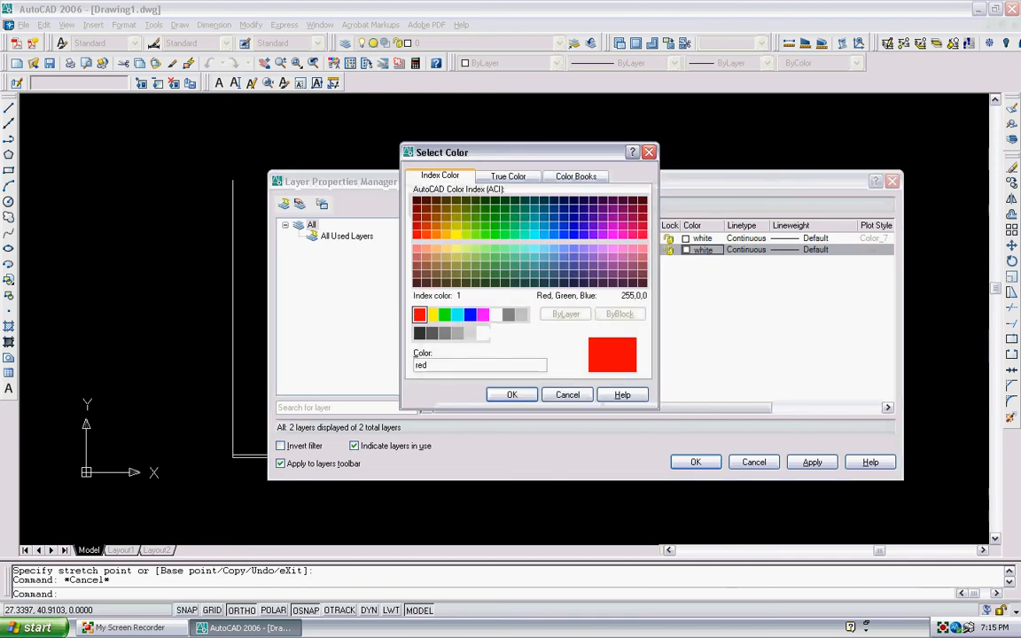
pyautogui.click(511, 395)
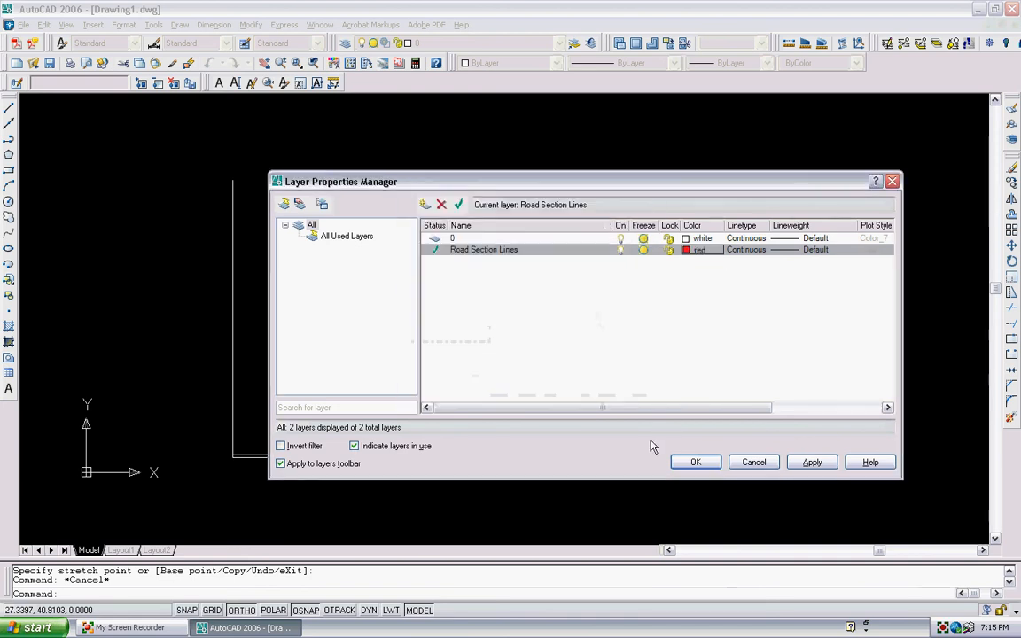
# Step: Create a layer named Dimensions and set its color to yellow
pyautogui.click(425, 207)
pyautogui.write('Dimensions')
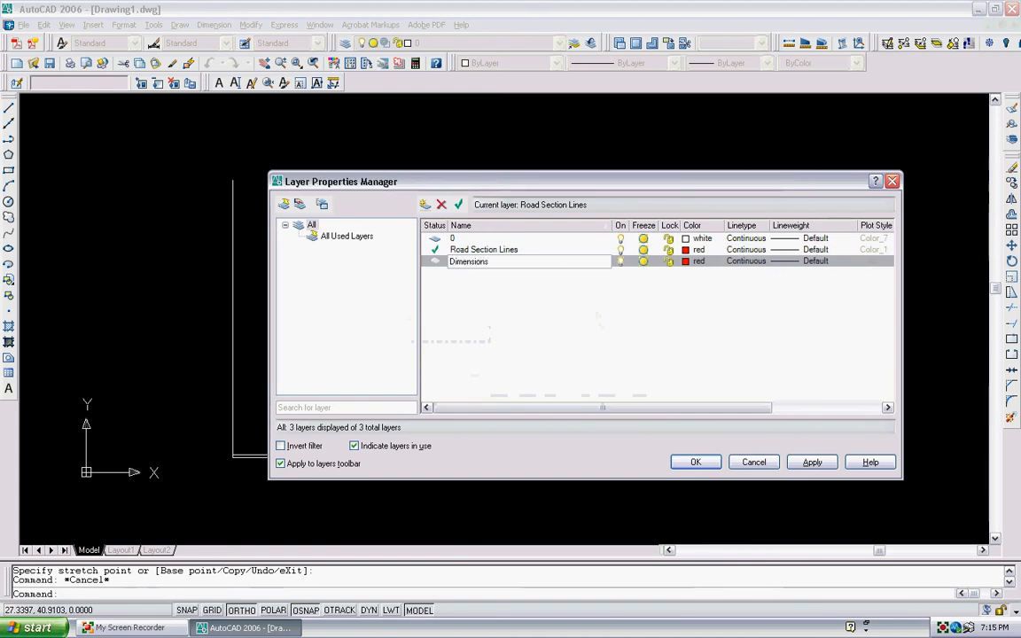
pyautogui.click(458, 204)
pyautogui.click(686, 262)
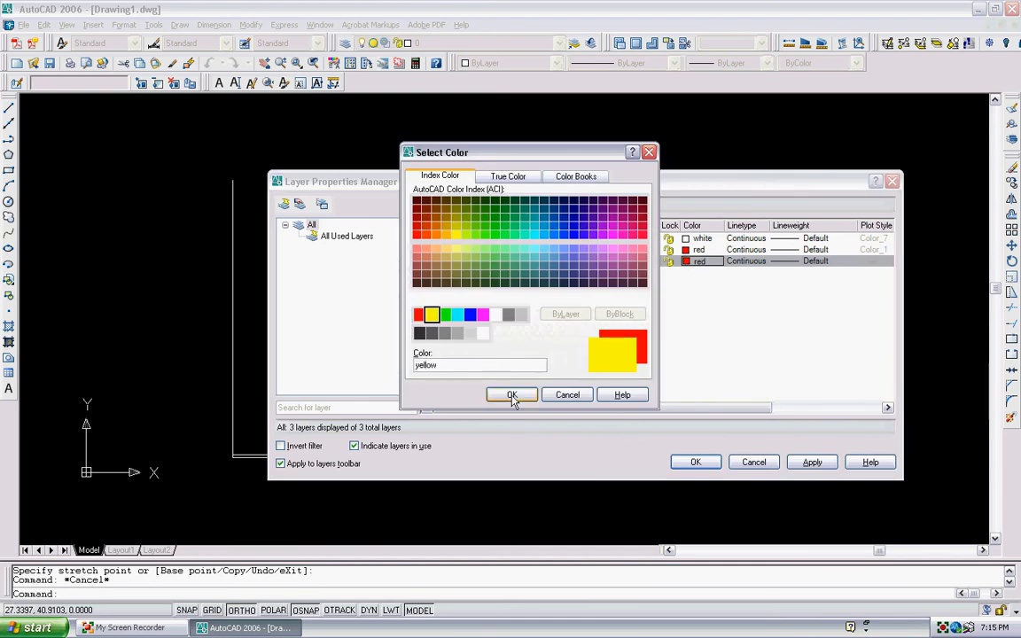
pyautogui.click(513, 395)
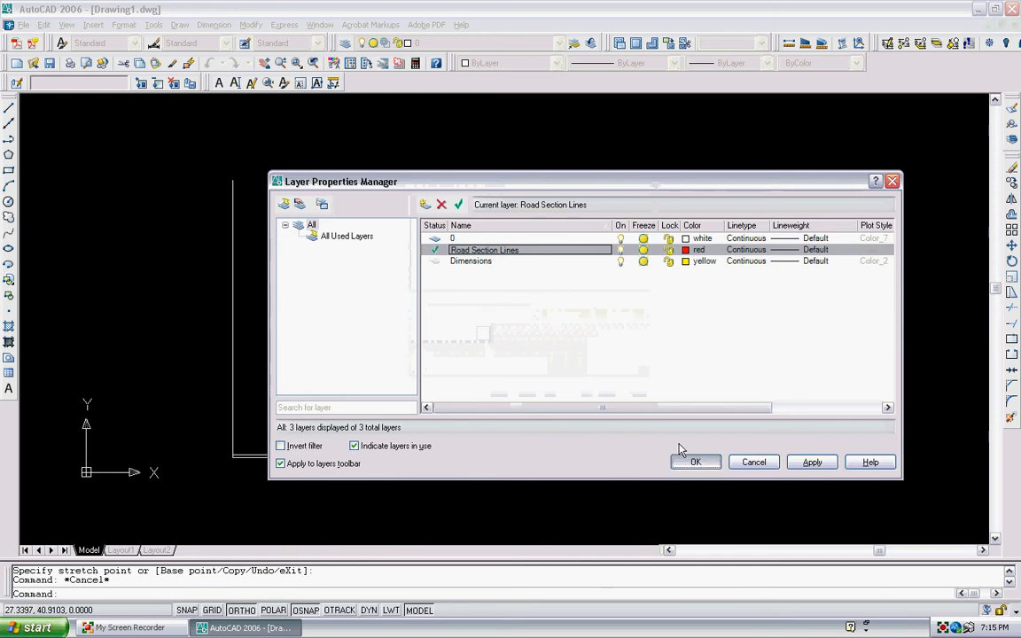
# Step: Accept the layer settings and move all the drawn section lines to the Road Section Lines layer
pyautogui.click(697, 463)
pyautogui.moveTo(355, 333); pyautogui.dragTo(400, 307, button='middle')
pyautogui.scroll(2, 311, 374)
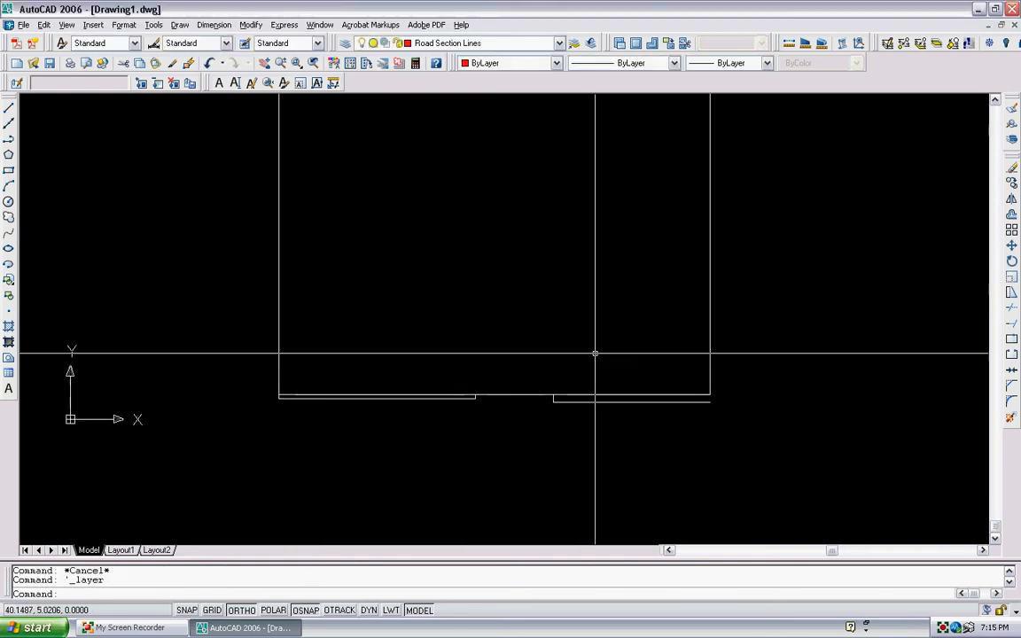
pyautogui.click(802, 433)
pyautogui.click(251, 326)
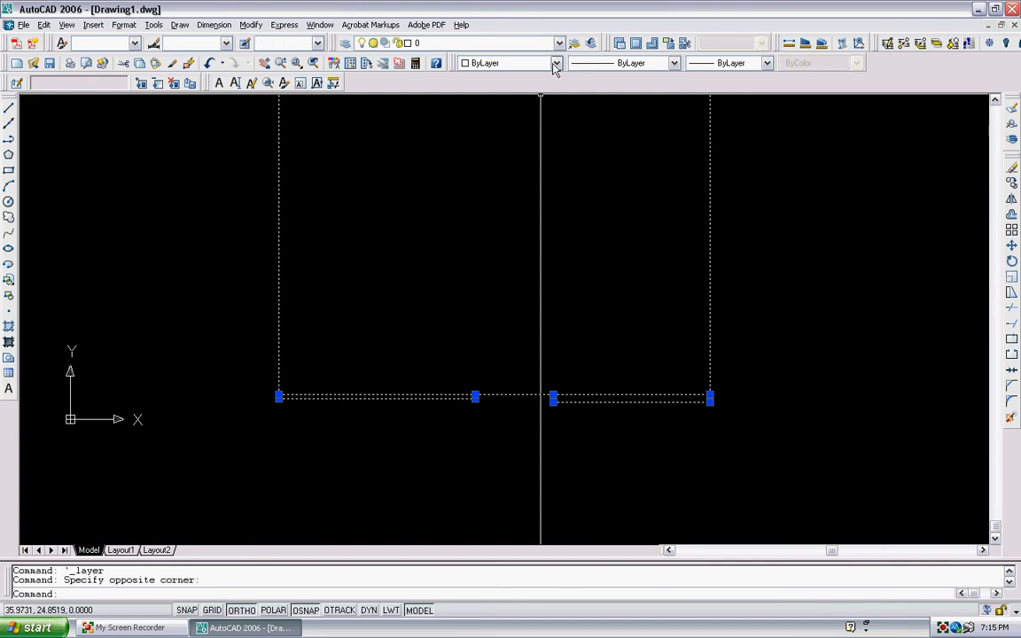
pyautogui.scroll(-2, 549, 136)
pyautogui.moveTo(550, 137); pyautogui.dragTo(536, 198, button='middle')
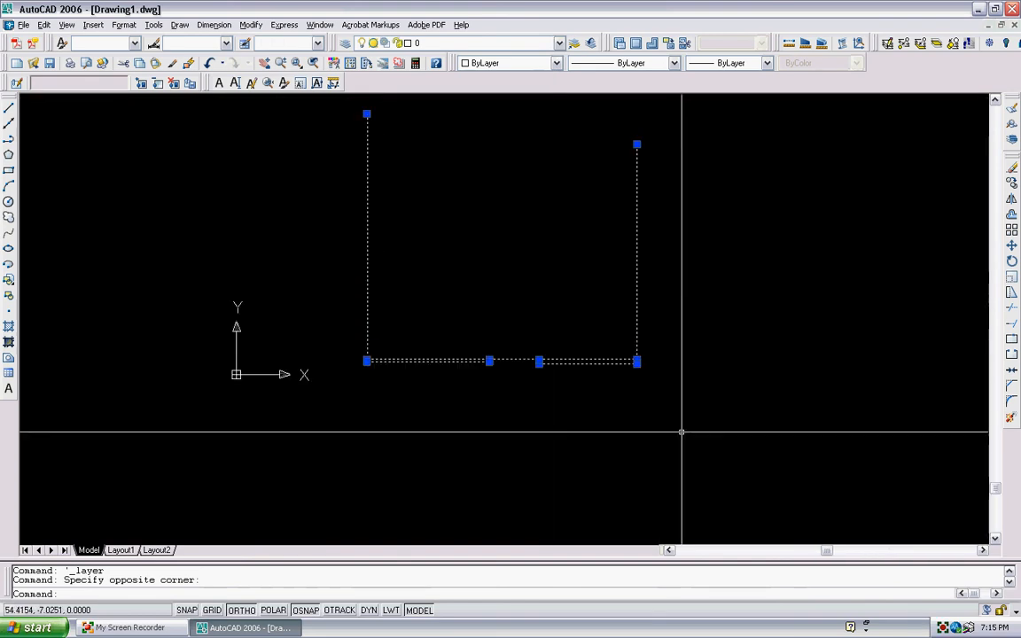
pyautogui.click(682, 431)
pyautogui.click(319, 192)
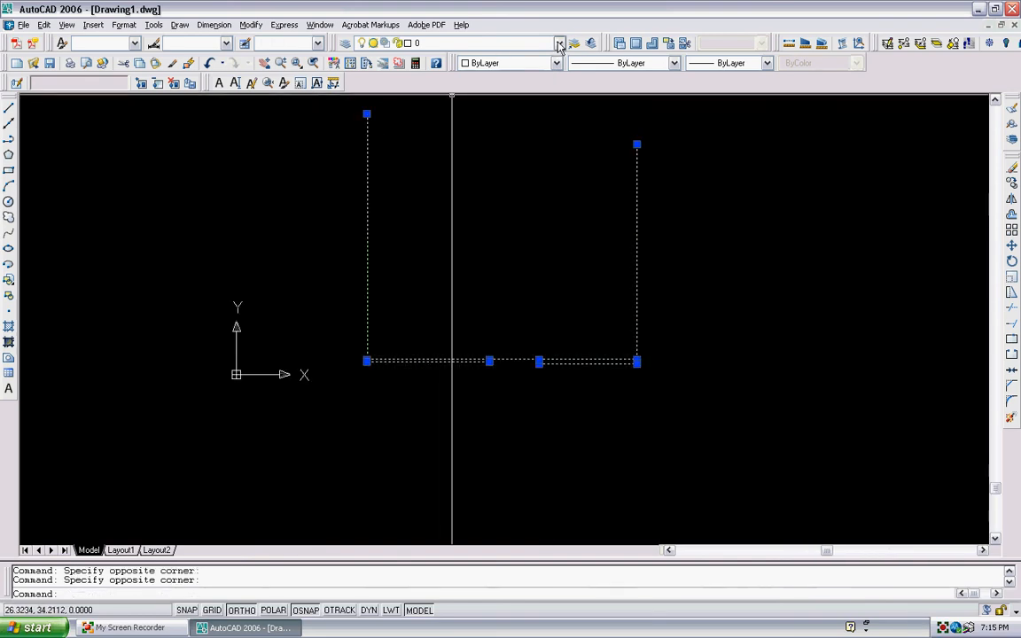
pyautogui.click(559, 44)
pyautogui.click(479, 83)
pyautogui.moveTo(441, 174); pyautogui.dragTo(442, 199, button='middle')
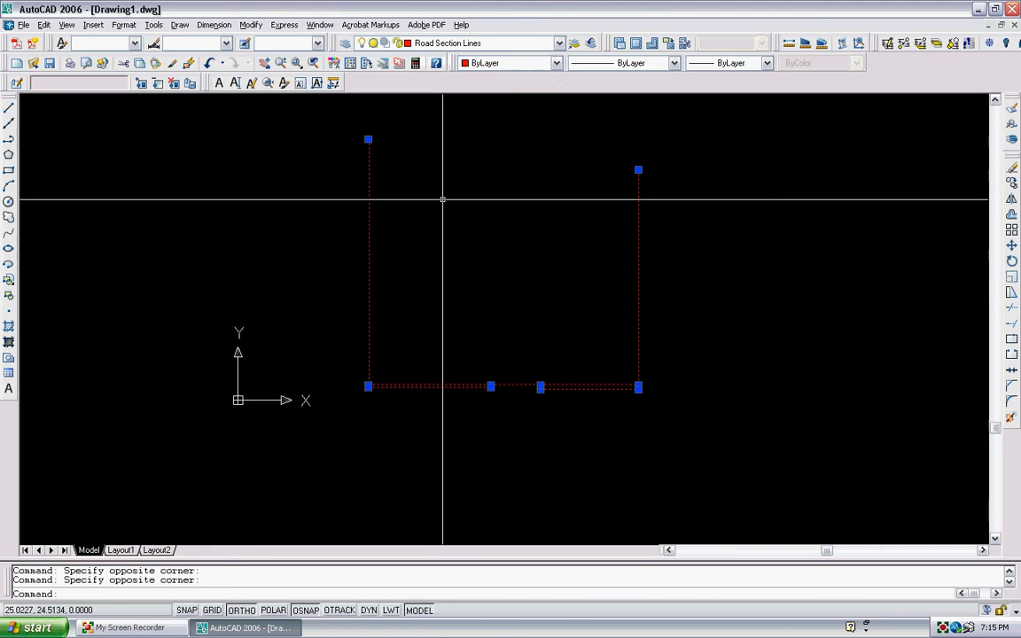
pyautogui.press('Escape')
pyautogui.moveTo(483, 330); pyautogui.dragTo(467, 268, button='middle')
pyautogui.scroll(1, 465, 283)
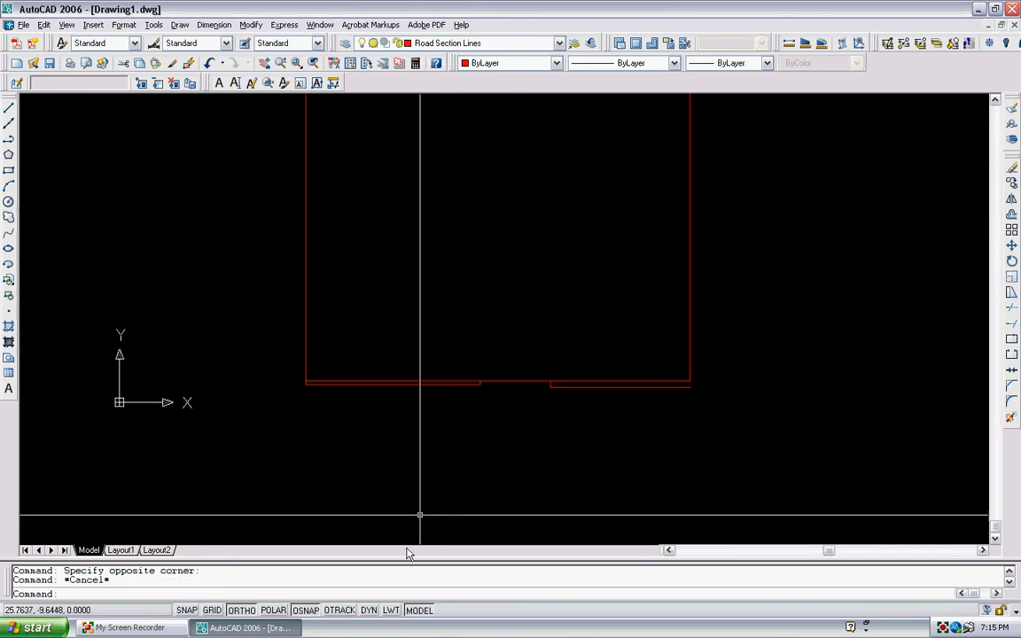
pyautogui.scroll(3, 384, 424)
pyautogui.moveTo(381, 401); pyautogui.dragTo(374, 457, button='middle')
pyautogui.scroll(-4, 336, 382)
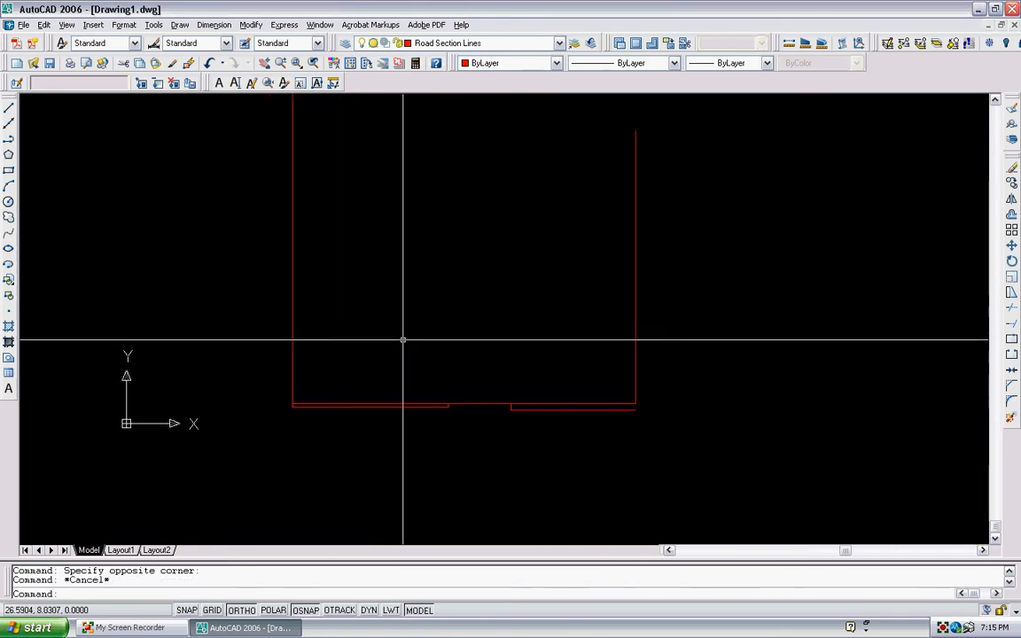
pyautogui.write('h')
pyautogui.press('Return')
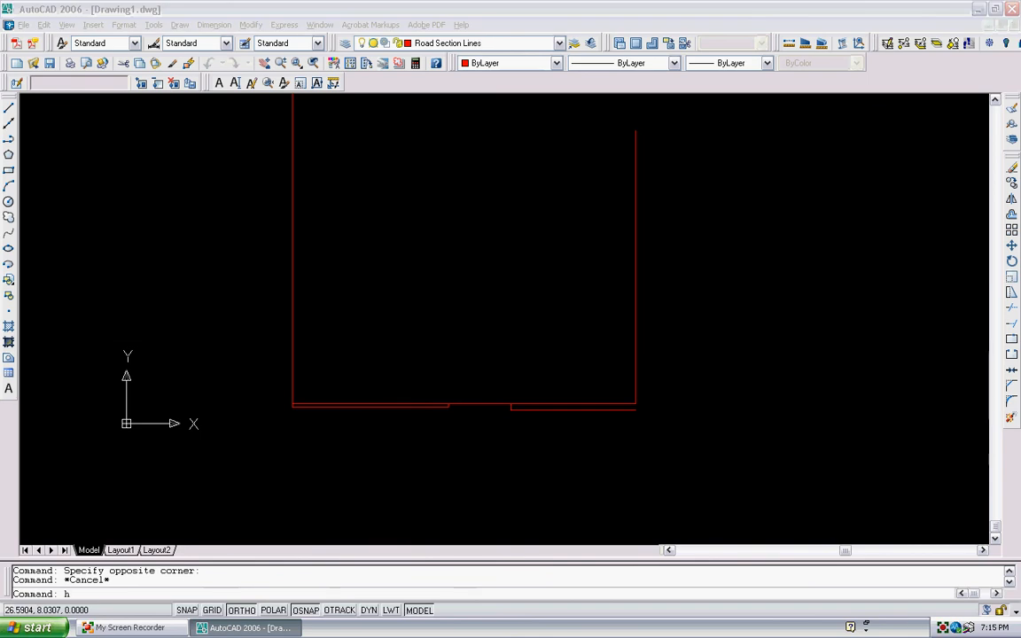
pyautogui.press('Escape')
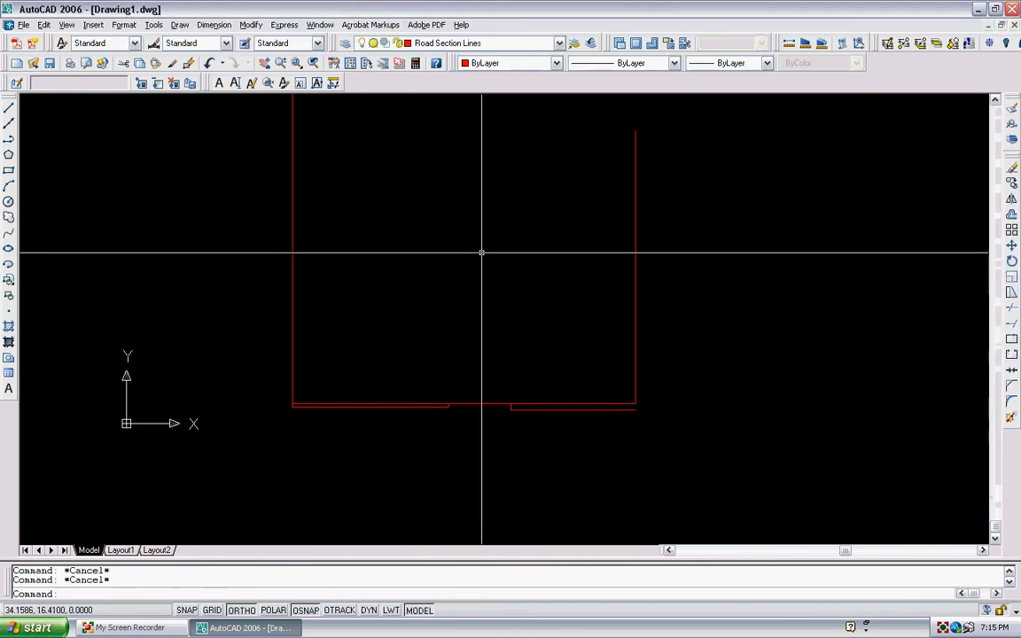
# Step: Trace one continuous polyline along the section's stepped underside, from the lower left corner to the right end of the right offset line
pyautogui.write('pl')
pyautogui.press('Return')
pyautogui.scroll(3, 275, 470)
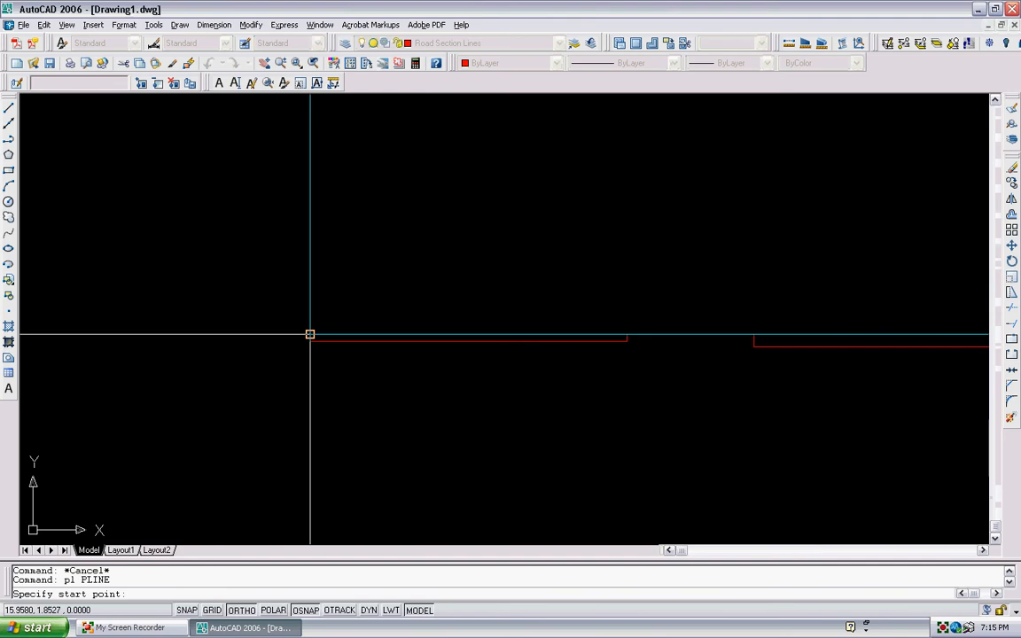
pyautogui.click(310, 337)
pyautogui.scroll(3, 643, 334)
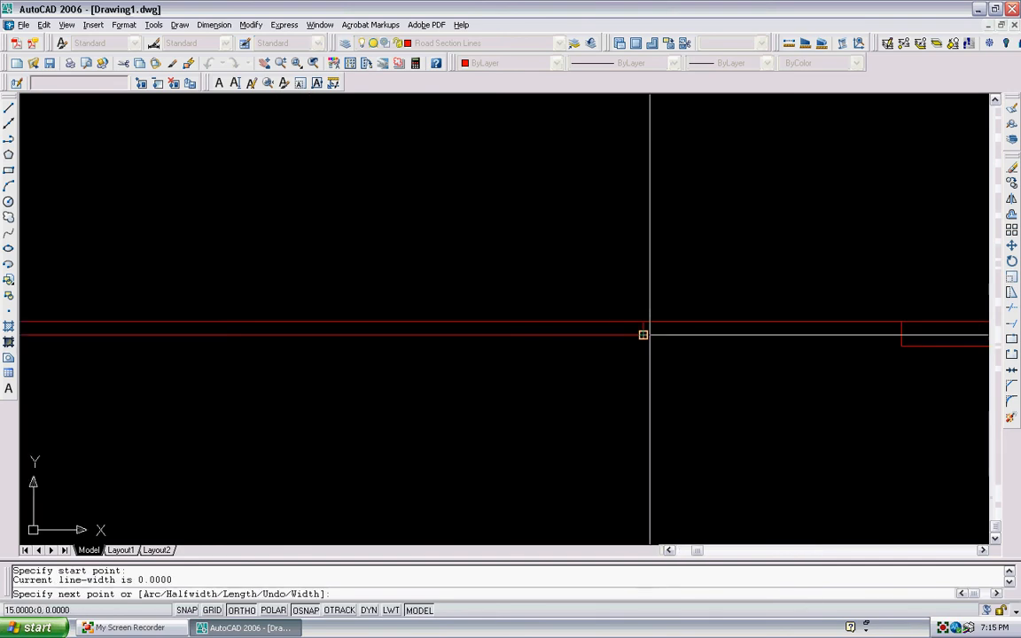
pyautogui.click(643, 334)
pyautogui.click(643, 321)
pyautogui.moveTo(643, 321); pyautogui.dragTo(117, 364, button='middle')
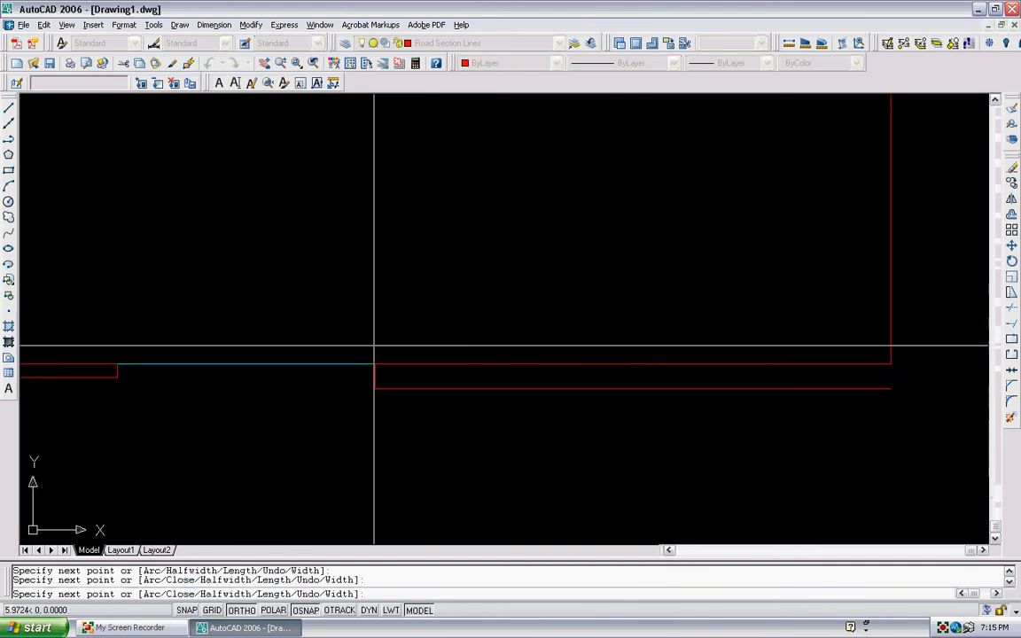
pyautogui.click(375, 363)
pyautogui.click(375, 389)
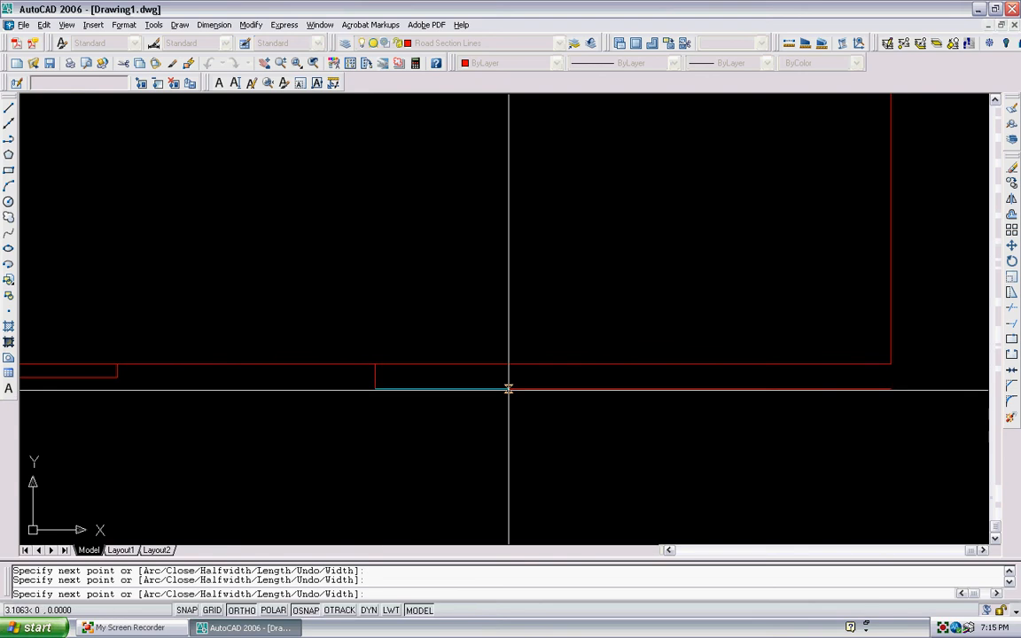
pyautogui.click(891, 388)
pyautogui.press('Escape')
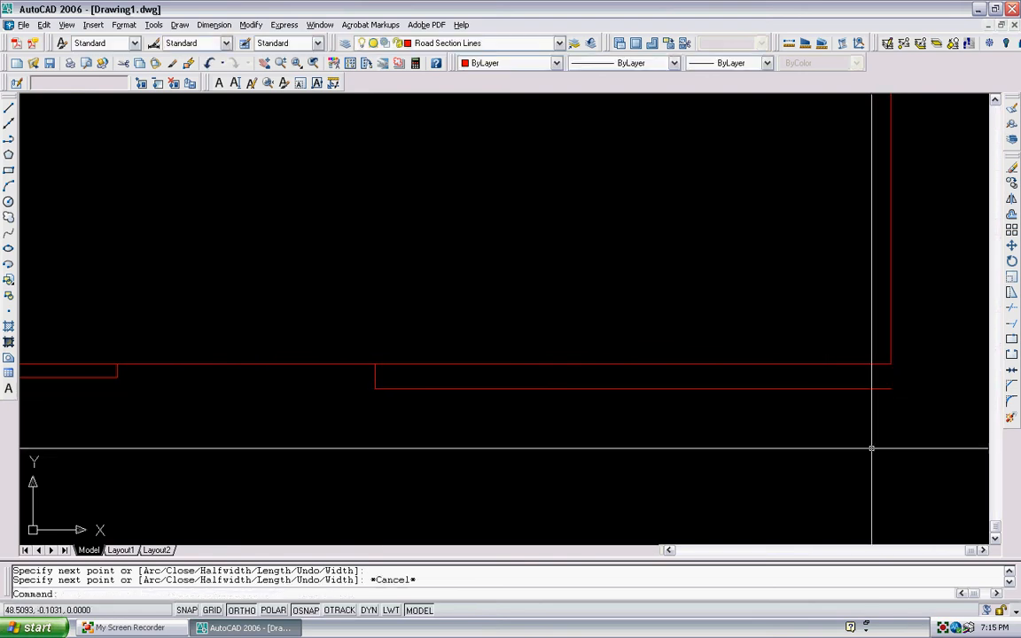
# Step: Offset the traced underside polyline through a point just below it using the Through option, and erase the source polyline
pyautogui.write('o')
pyautogui.press('Return')
pyautogui.write('t')
pyautogui.press('Return')
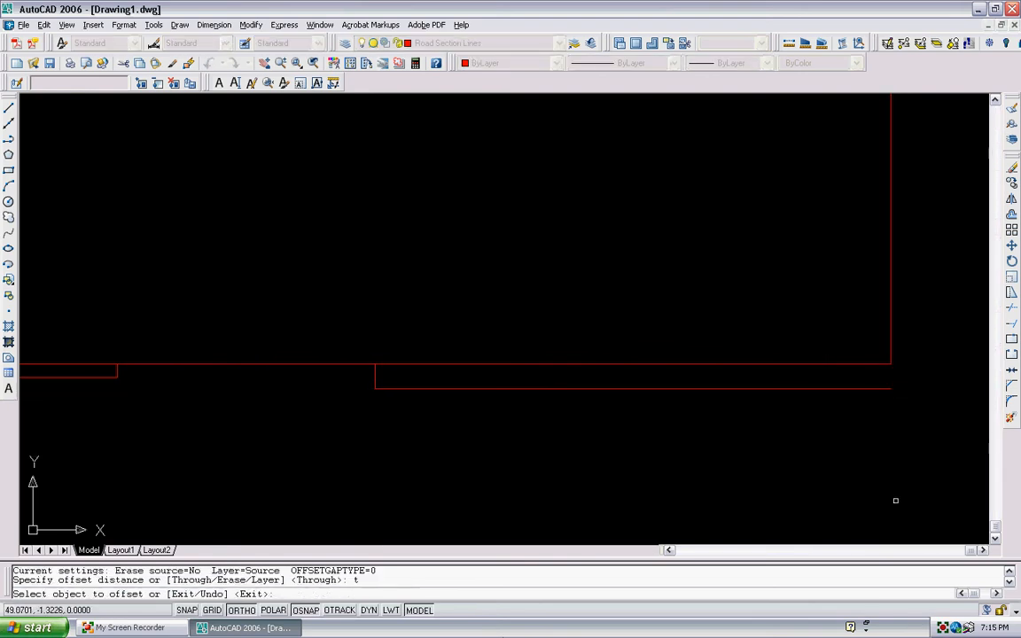
pyautogui.scroll(3, 308, 364)
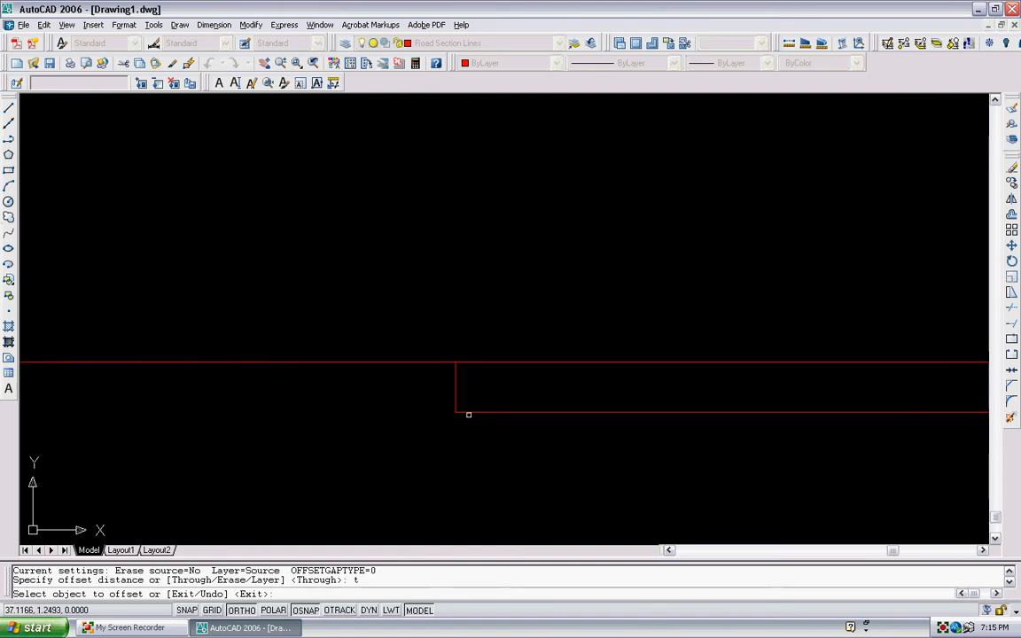
pyautogui.click(467, 412)
pyautogui.scroll(1, 468, 424)
pyautogui.click(468, 424)
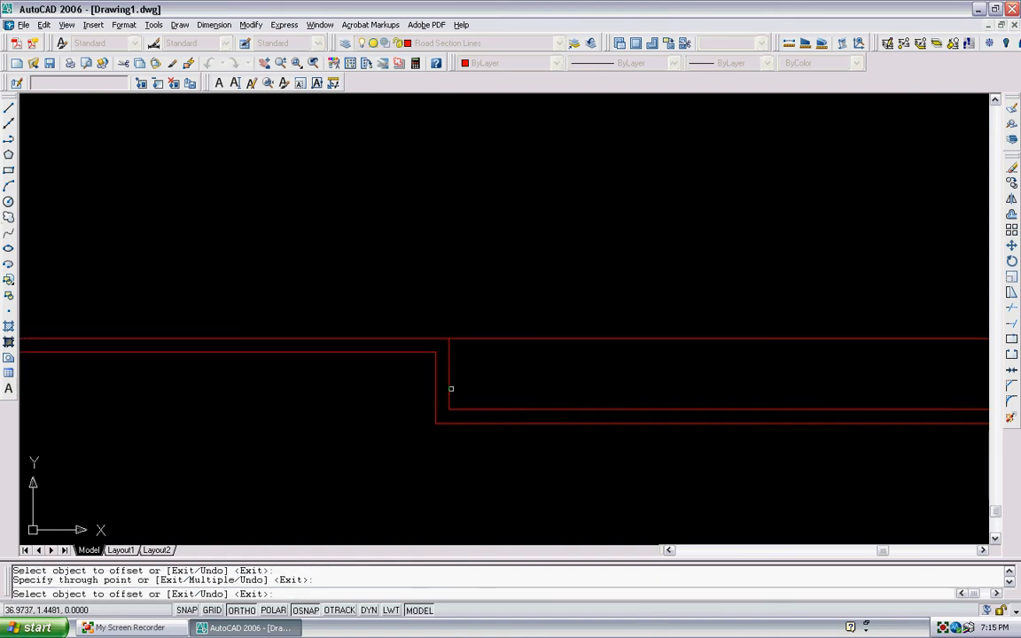
pyautogui.press('Escape')
pyautogui.click(451, 387)
pyautogui.press('Delete')
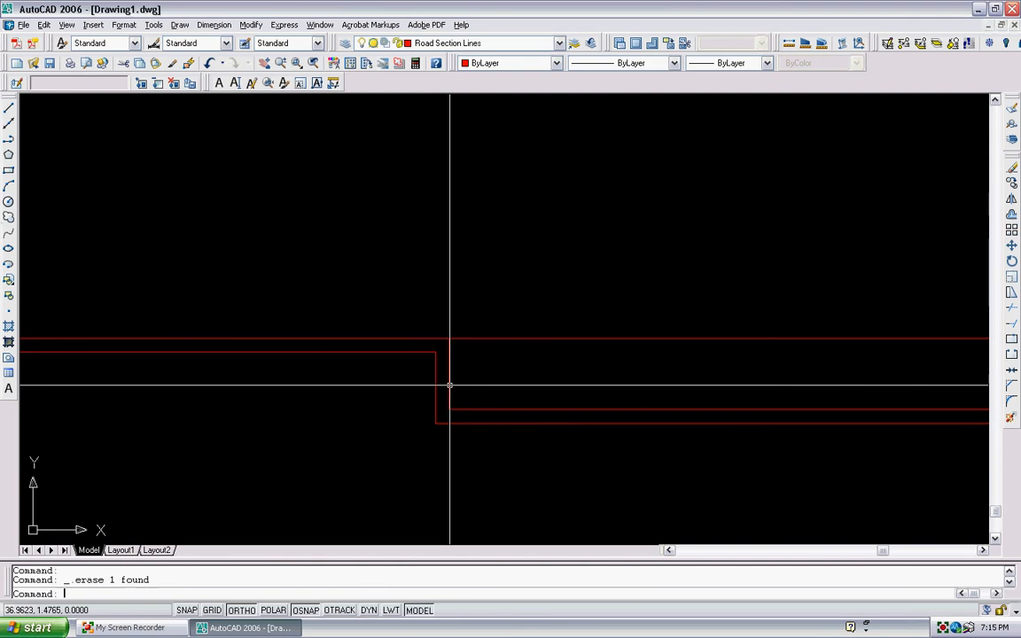
pyautogui.write('h')
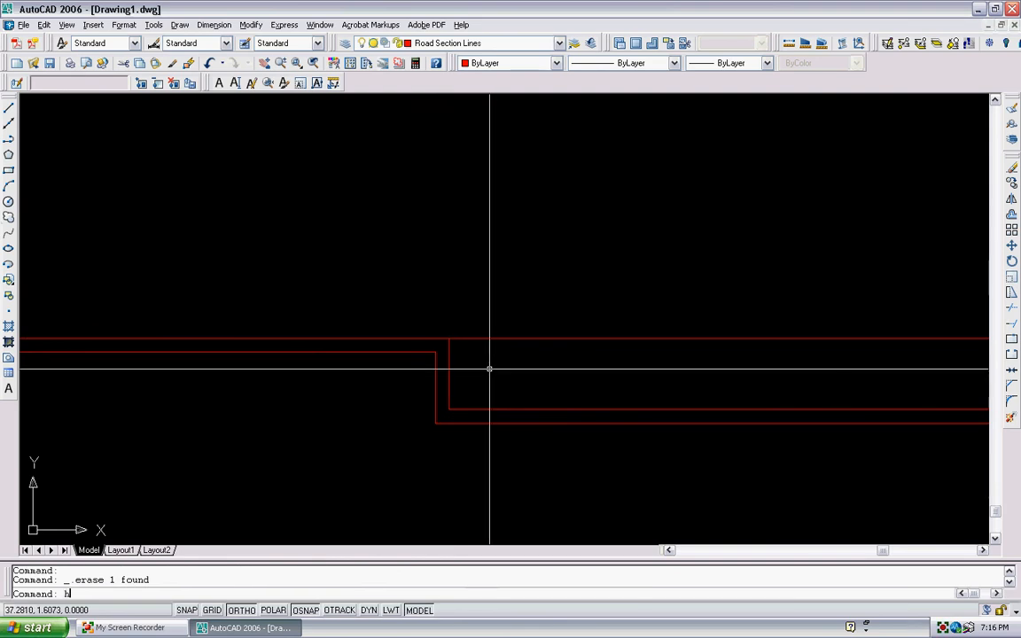
pyautogui.press('Return')
pyautogui.press('Escape')
# Step: Mirror the whole road section about its right vertical line with Ortho on, keeping the source objects
pyautogui.scroll(-8, 810, 237)
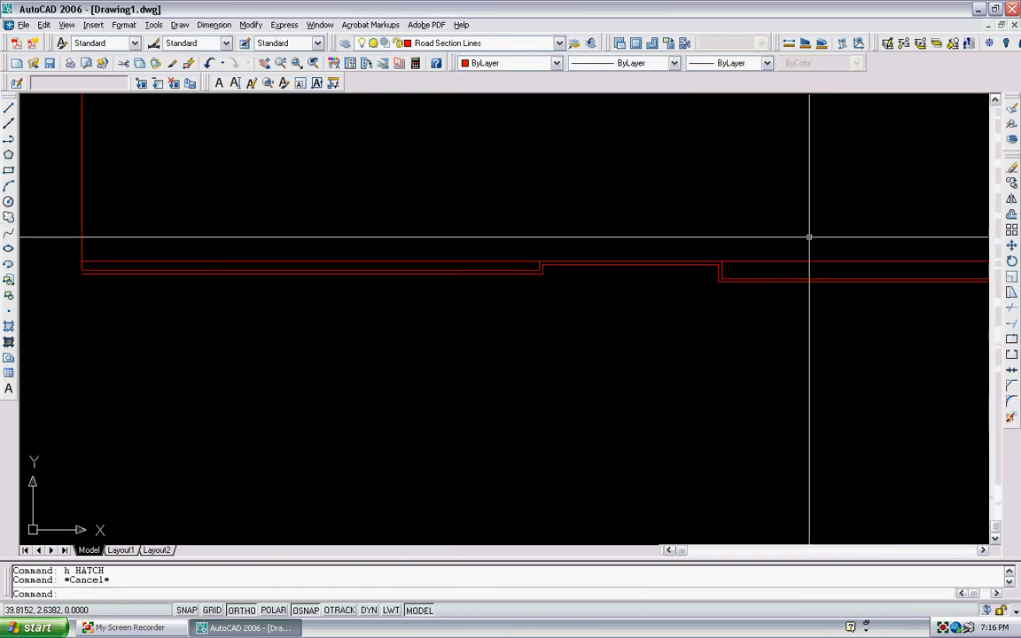
pyautogui.moveTo(983, 254); pyautogui.dragTo(633, 280, button='middle')
pyautogui.scroll(2, 633, 279)
pyautogui.scroll(-2, 638, 277)
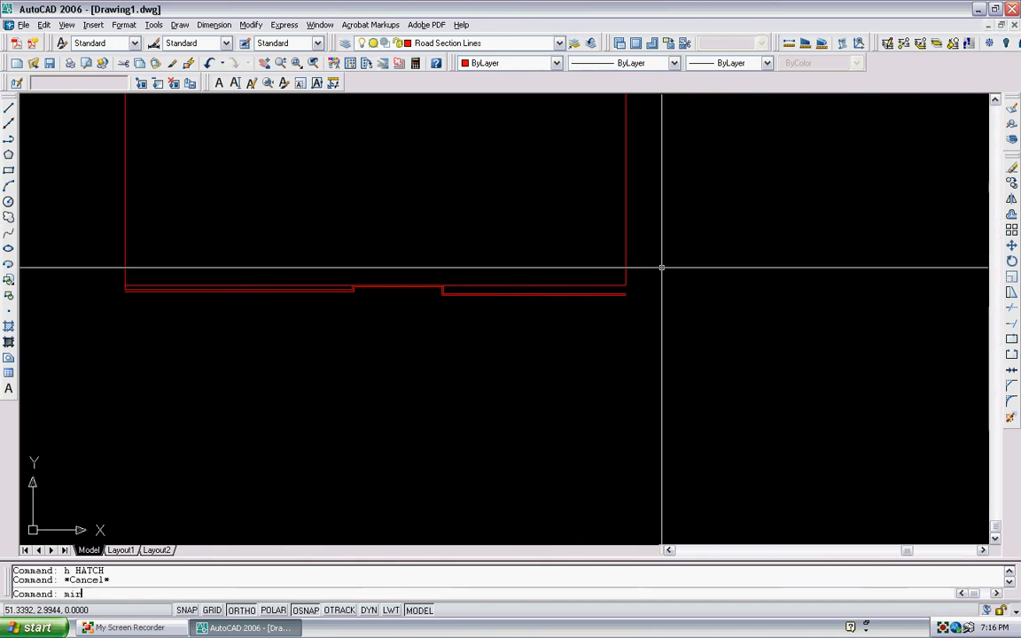
pyautogui.press('Return')
pyautogui.scroll(-2, 679, 270)
pyautogui.moveTo(693, 274); pyautogui.dragTo(641, 405, button='middle')
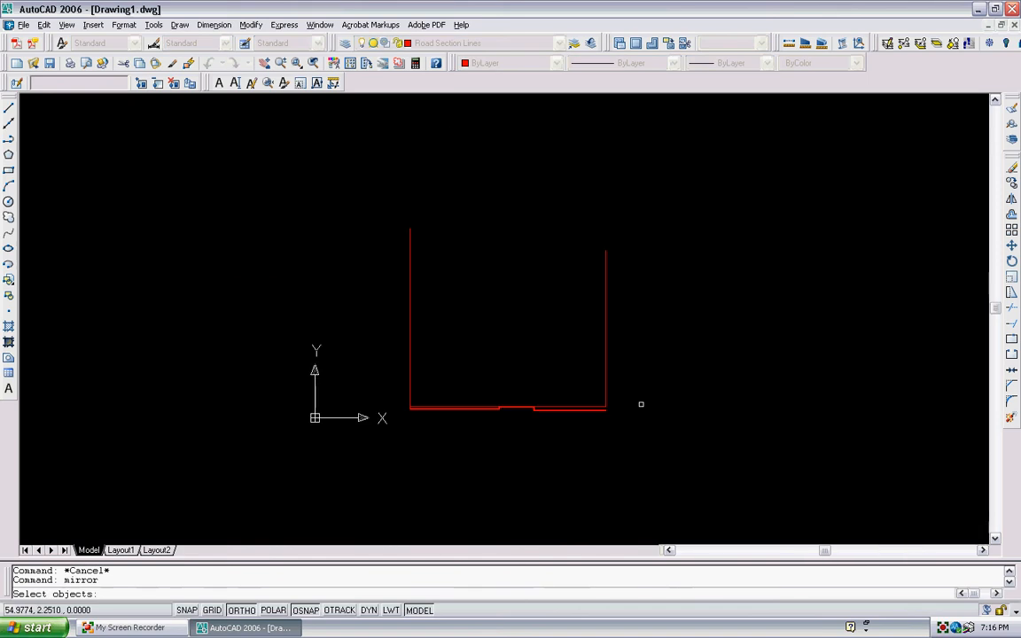
pyautogui.click(674, 461)
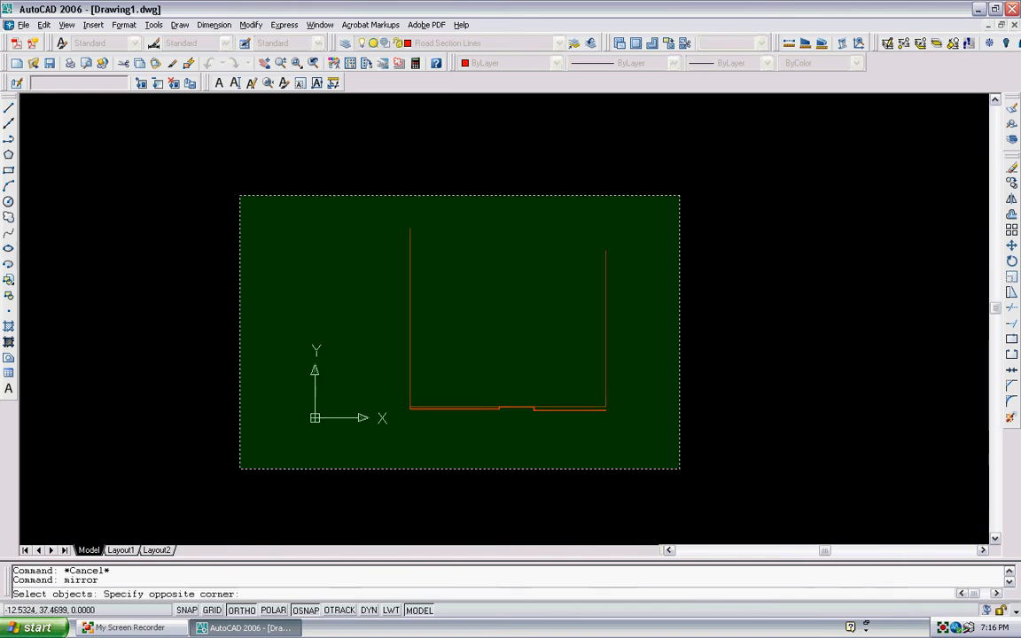
pyautogui.click(247, 137)
pyautogui.press('Return')
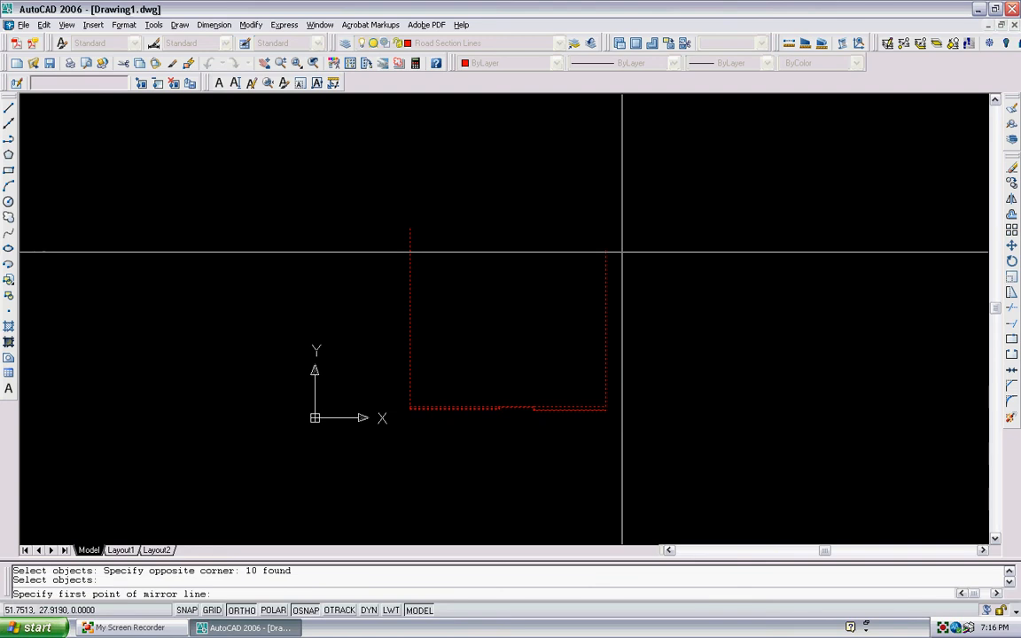
pyautogui.click(605, 250)
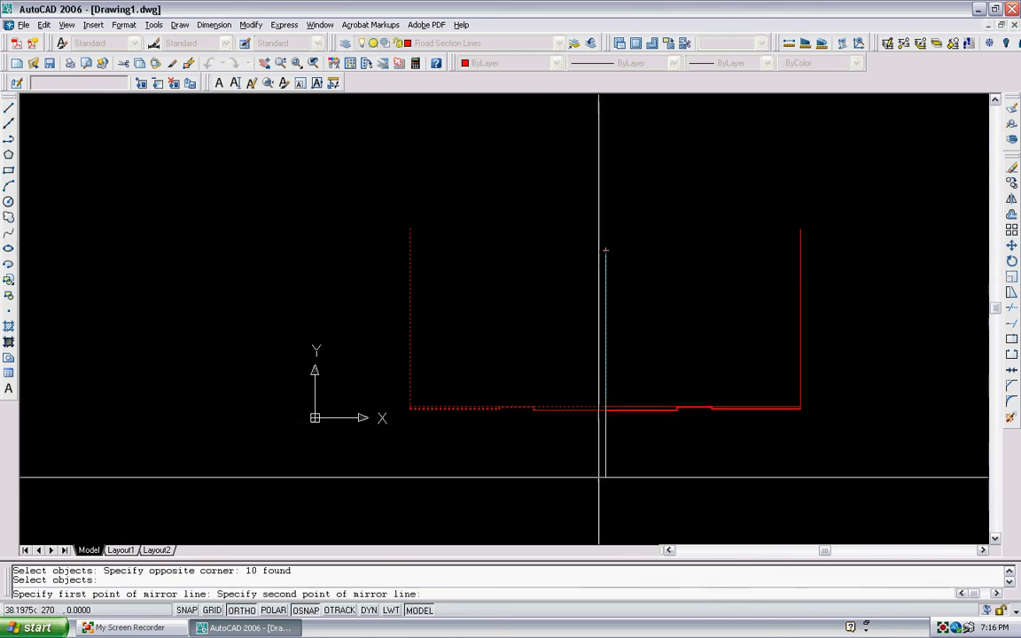
pyautogui.moveTo(600, 476)
pyautogui.mouseDown(button='middle')
pyautogui.moveTo(565, 440)
pyautogui.moveTo(564, 458)
pyautogui.mouseUp(button='middle')
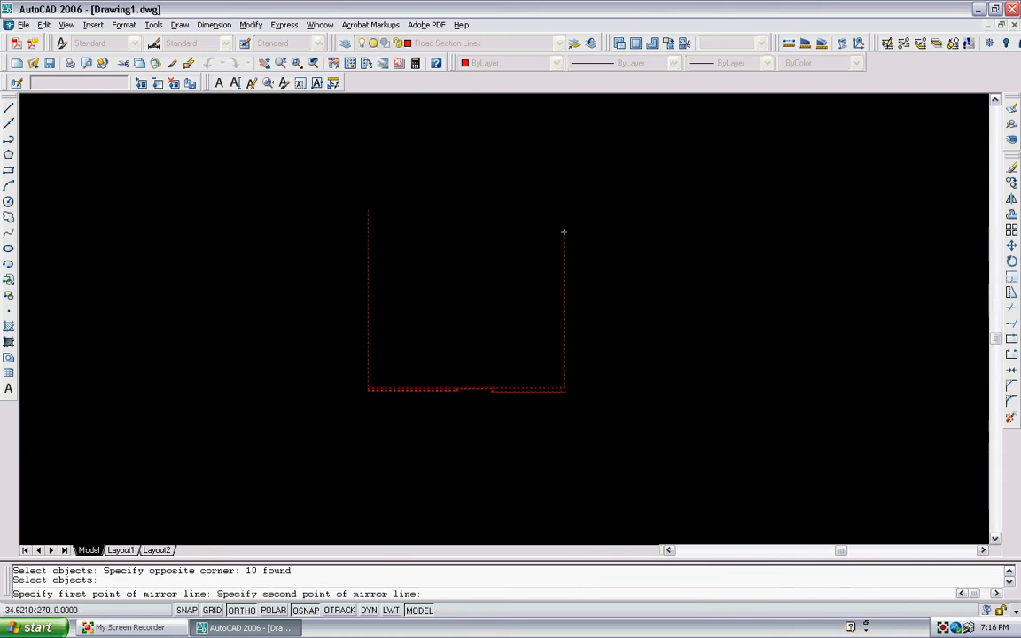
pyautogui.click(241, 610)
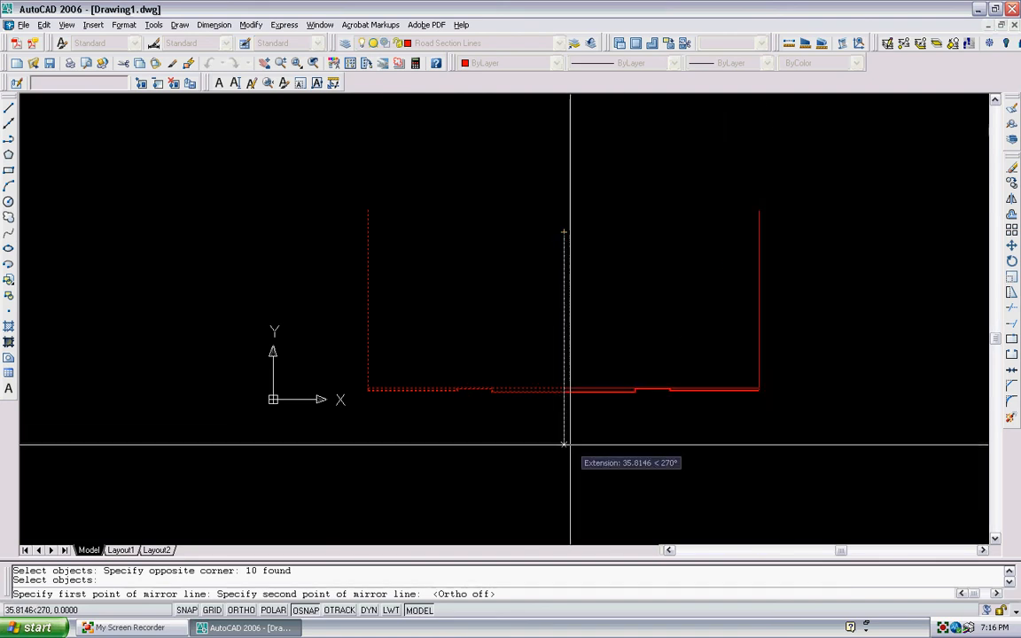
pyautogui.scroll(2, 565, 383)
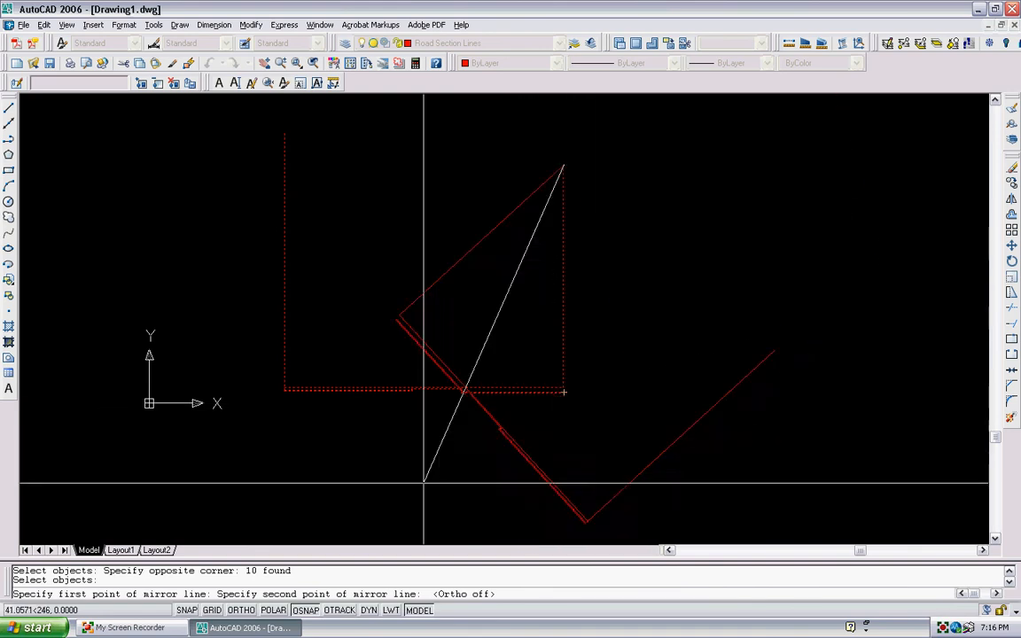
pyautogui.click(241, 610)
pyautogui.scroll(1, 558, 422)
pyautogui.click(597, 467)
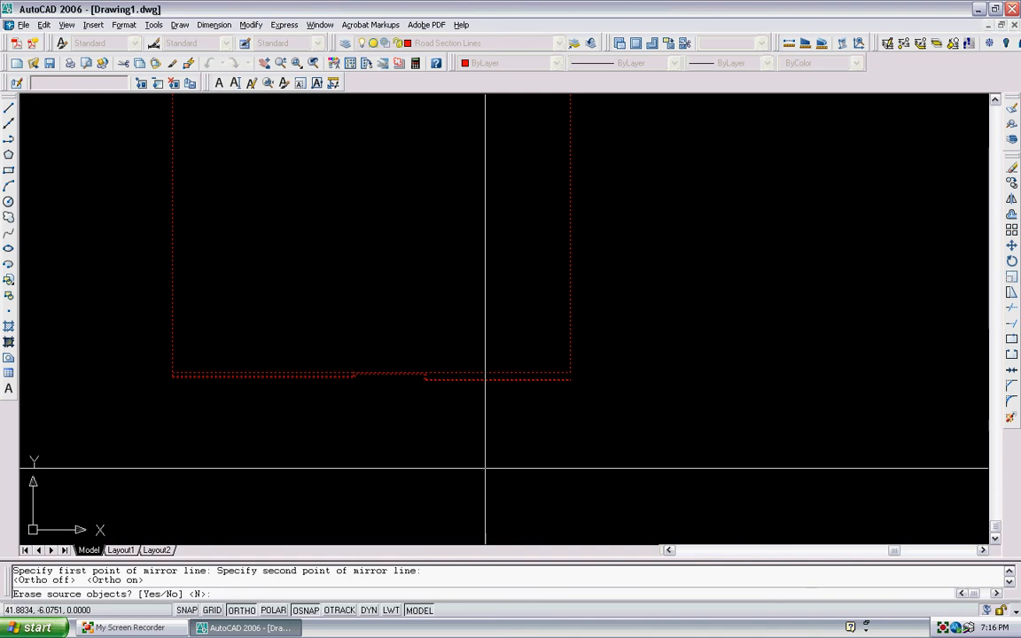
pyautogui.press('Return')
# Step: Start a hatch and choose the SOLID pattern from the other predefined hatch patterns
pyautogui.scroll(-2, 550, 422)
pyautogui.scroll(2, 539, 417)
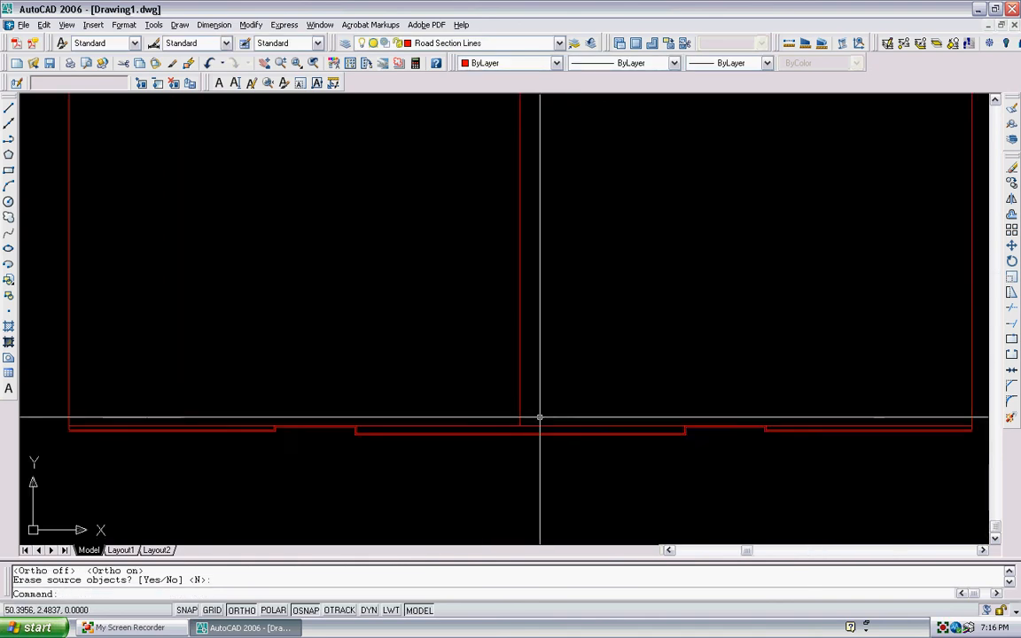
pyautogui.scroll(-2, 550, 354)
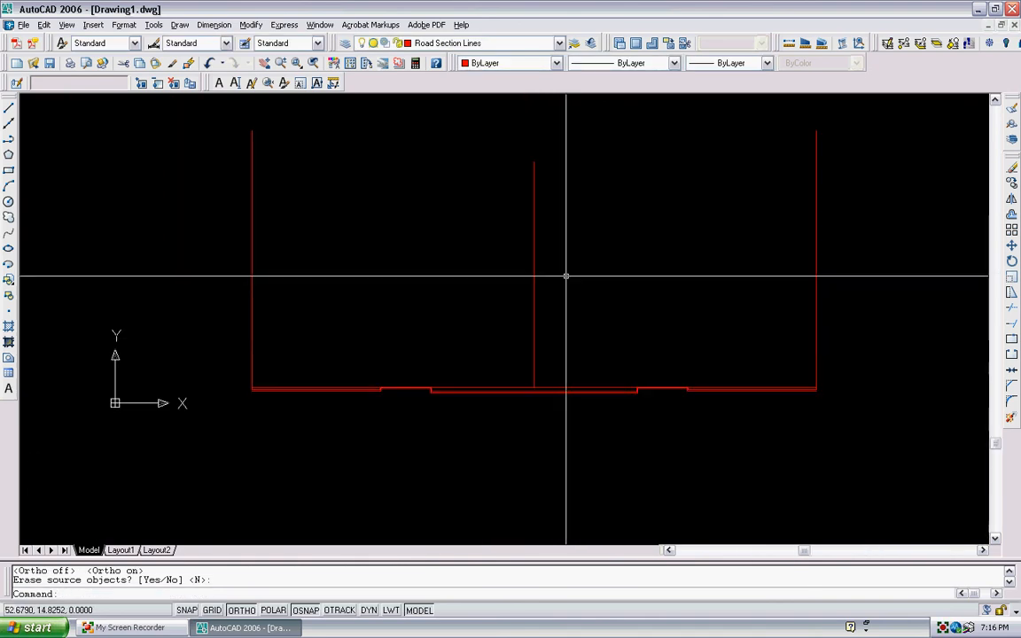
pyautogui.scroll(3, 507, 379)
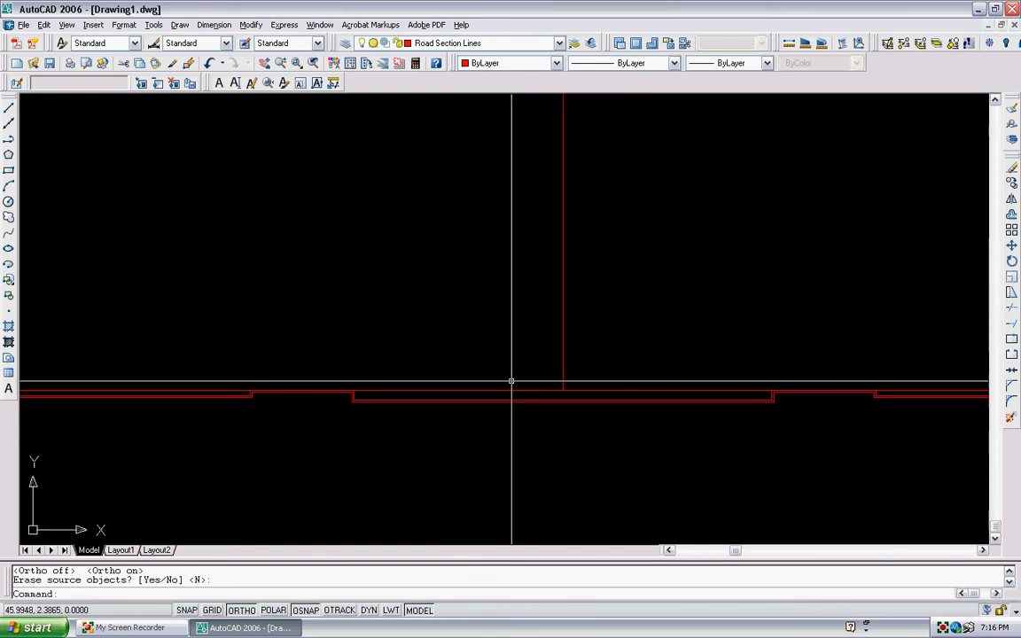
pyautogui.write('h')
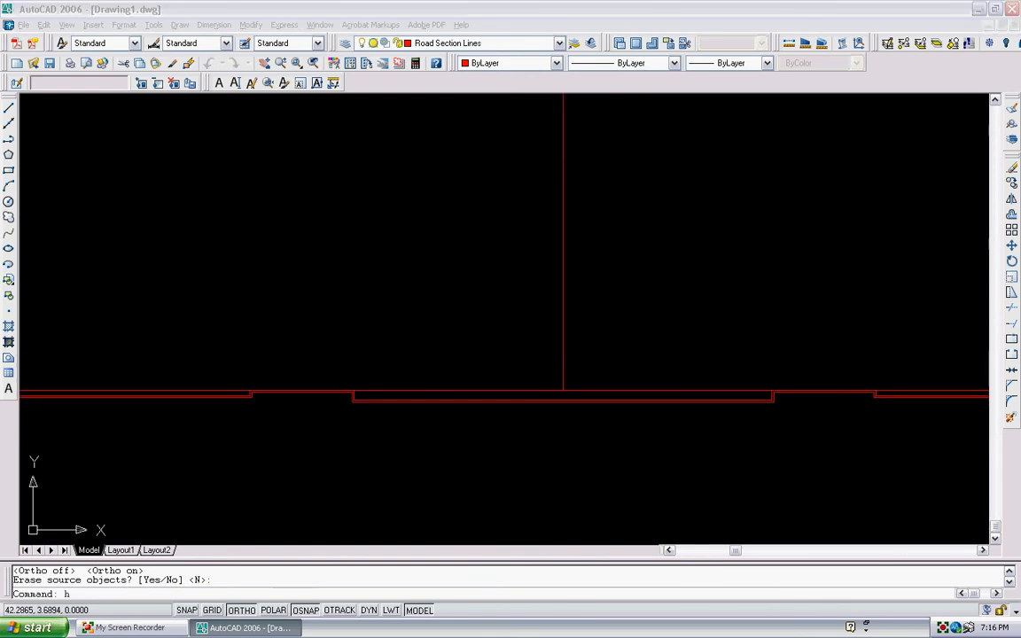
pyautogui.press('Return')
pyautogui.click(847, 199)
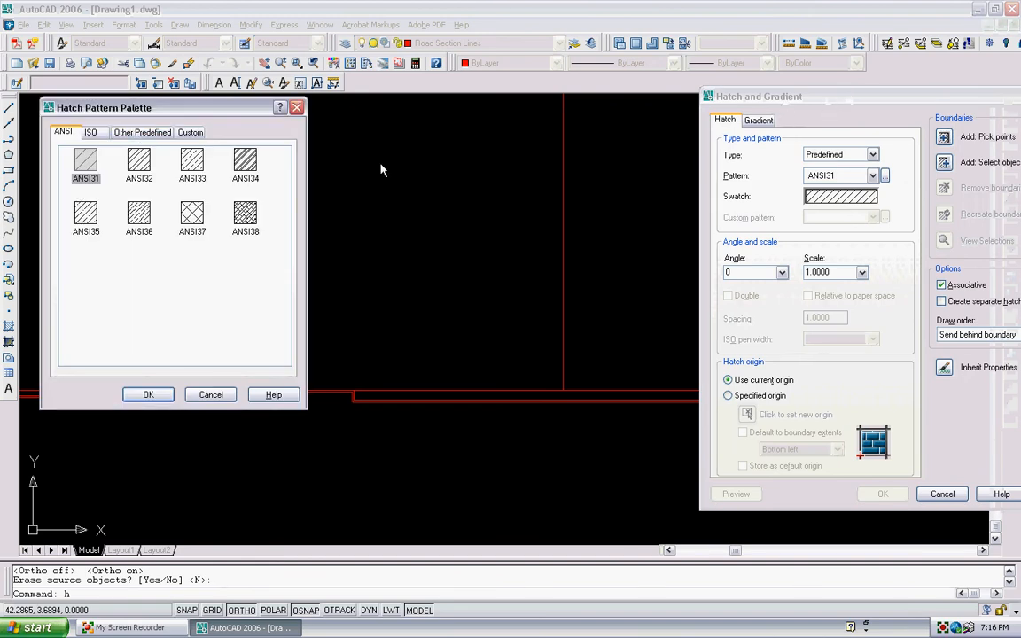
pyautogui.moveTo(211, 108); pyautogui.dragTo(229, 111)
pyautogui.click(144, 135)
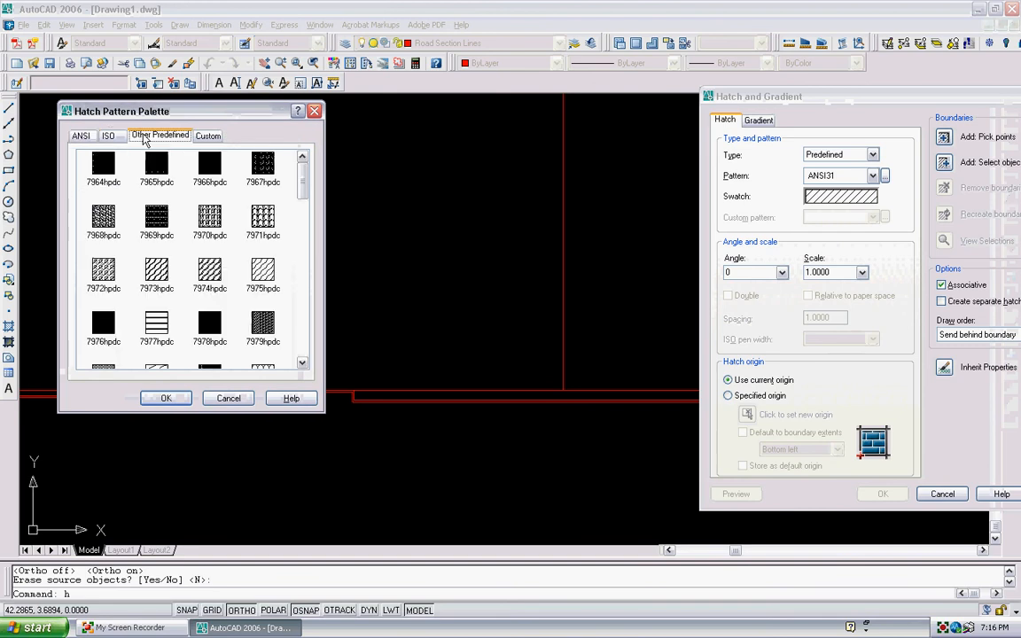
pyautogui.moveTo(303, 177); pyautogui.dragTo(303, 252)
pyautogui.click(156, 235)
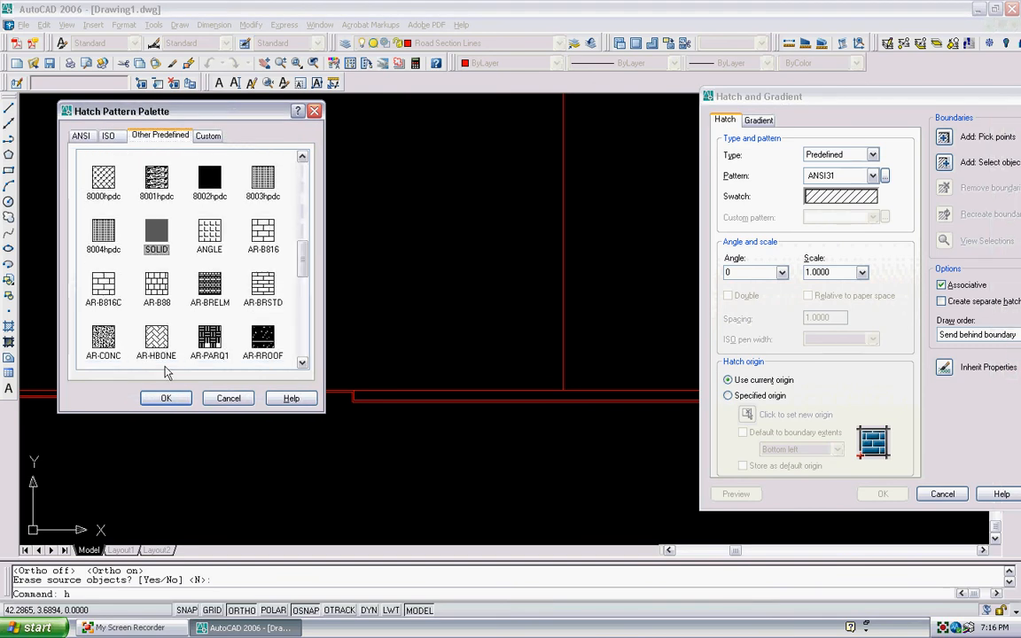
pyautogui.click(166, 398)
# Step: Fill the left, central and right thick bands of the road section with the solid hatch by picking a point inside each
pyautogui.click(968, 142)
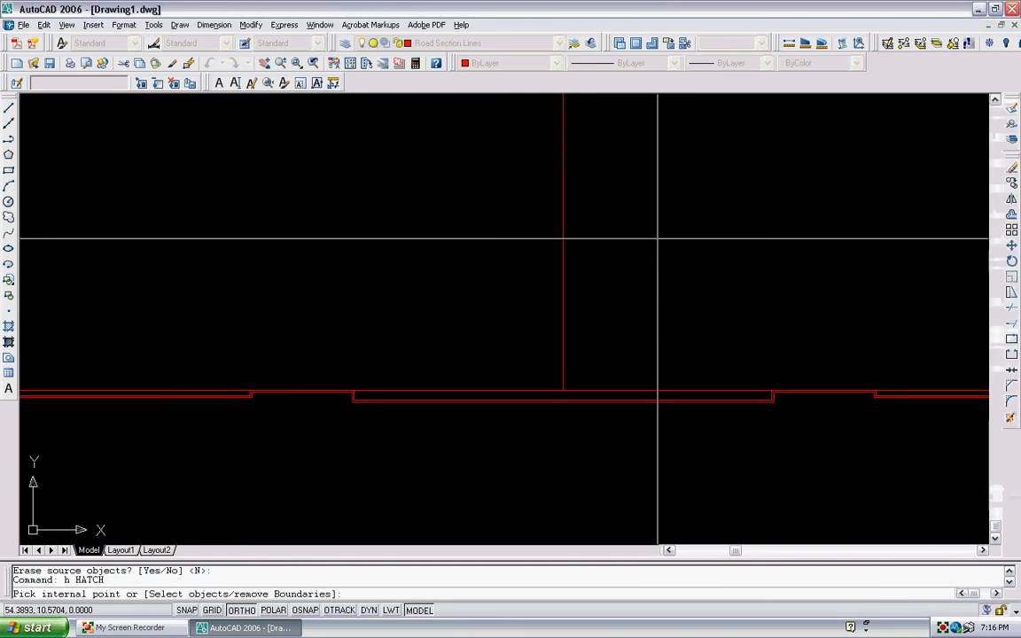
pyautogui.scroll(3, 217, 383)
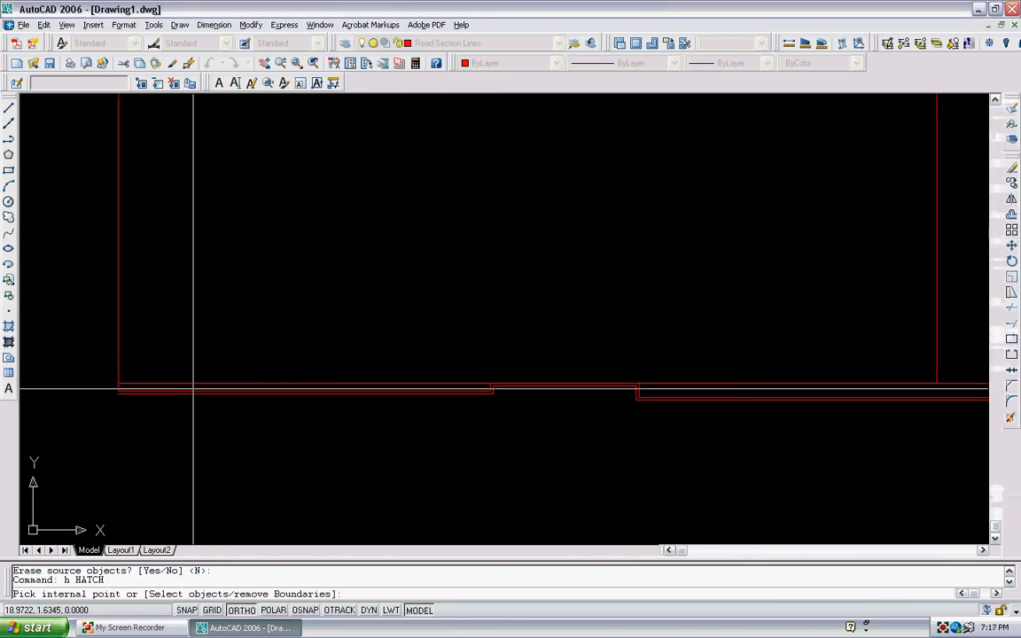
pyautogui.click(200, 387)
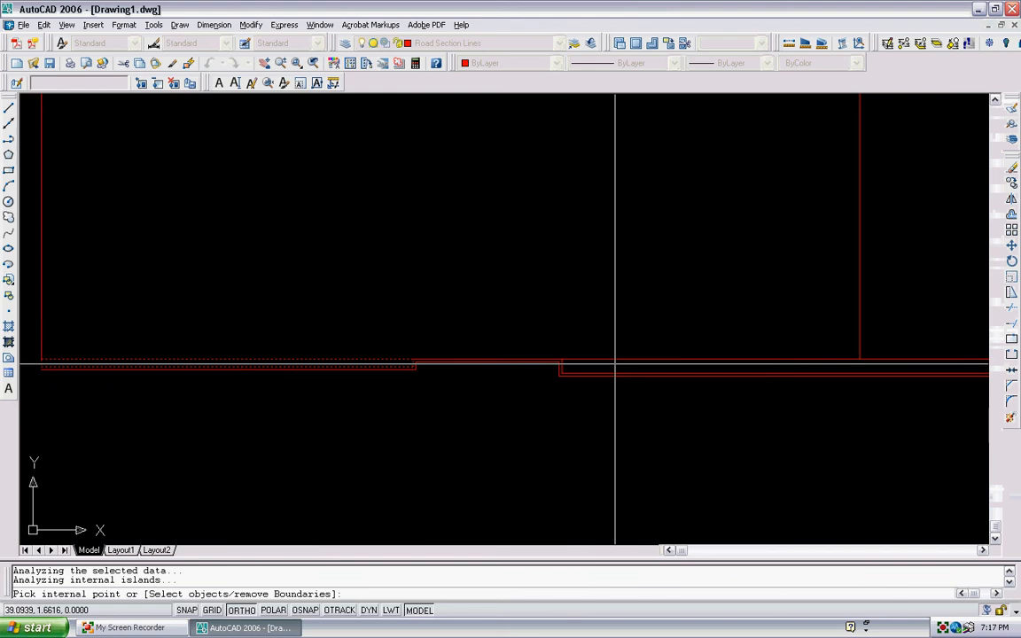
pyautogui.click(626, 361)
pyautogui.moveTo(626, 361); pyautogui.dragTo(101, 366, button='middle')
pyautogui.moveTo(769, 392); pyautogui.dragTo(597, 385, button='middle')
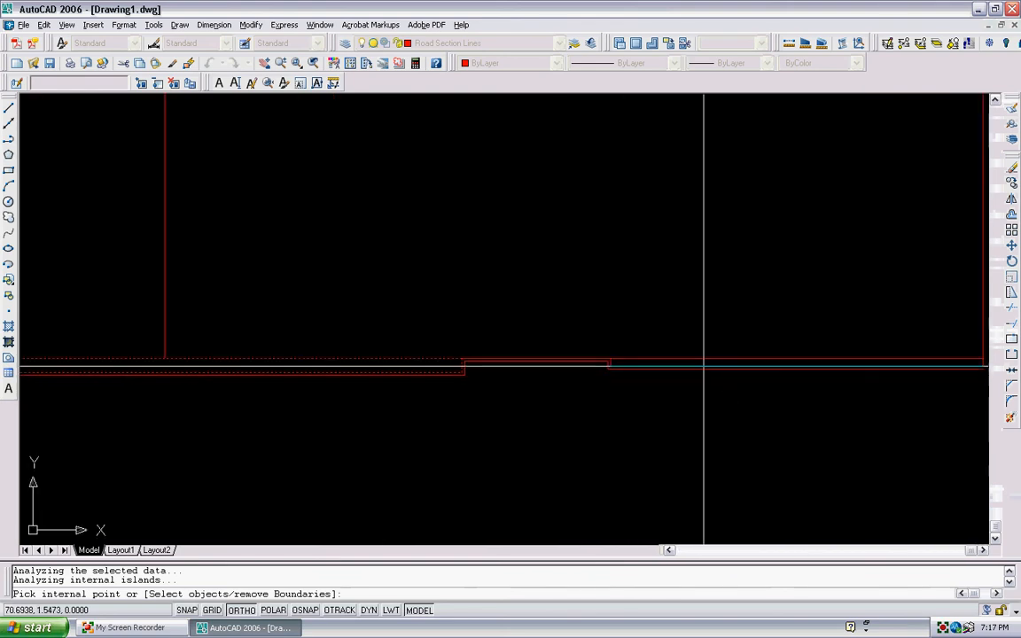
pyautogui.click(704, 362)
pyautogui.scroll(-4, 719, 334)
pyautogui.moveTo(720, 333); pyautogui.dragTo(713, 345, button='middle')
pyautogui.press('Return')
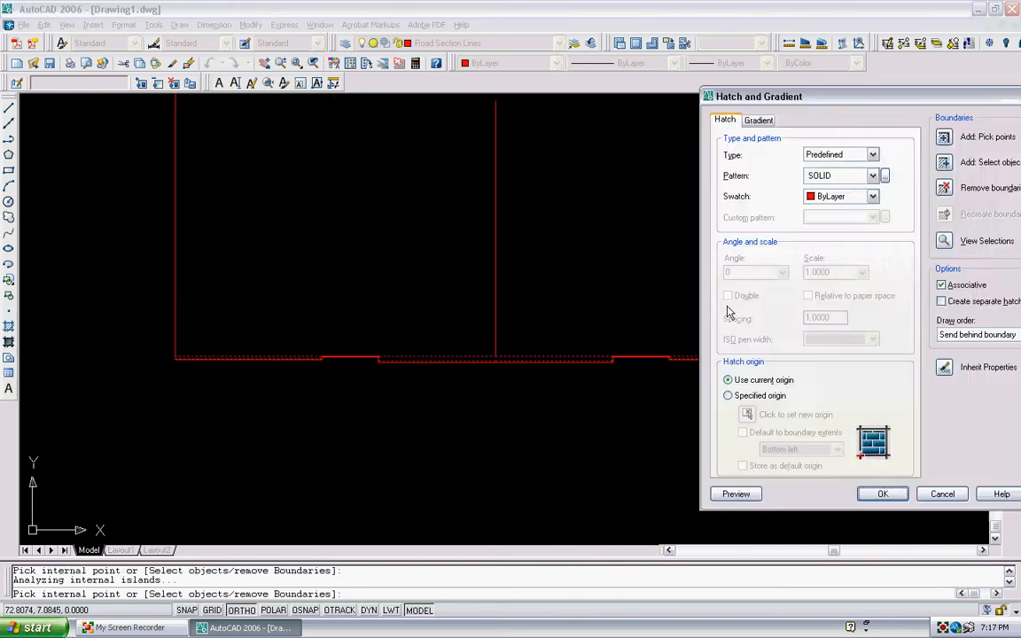
pyautogui.press('Return')
# Step: Offset the left half's stepped underside polyline through a point just below it using the Through option, and erase the source polyline
pyautogui.scroll(3, 280, 426)
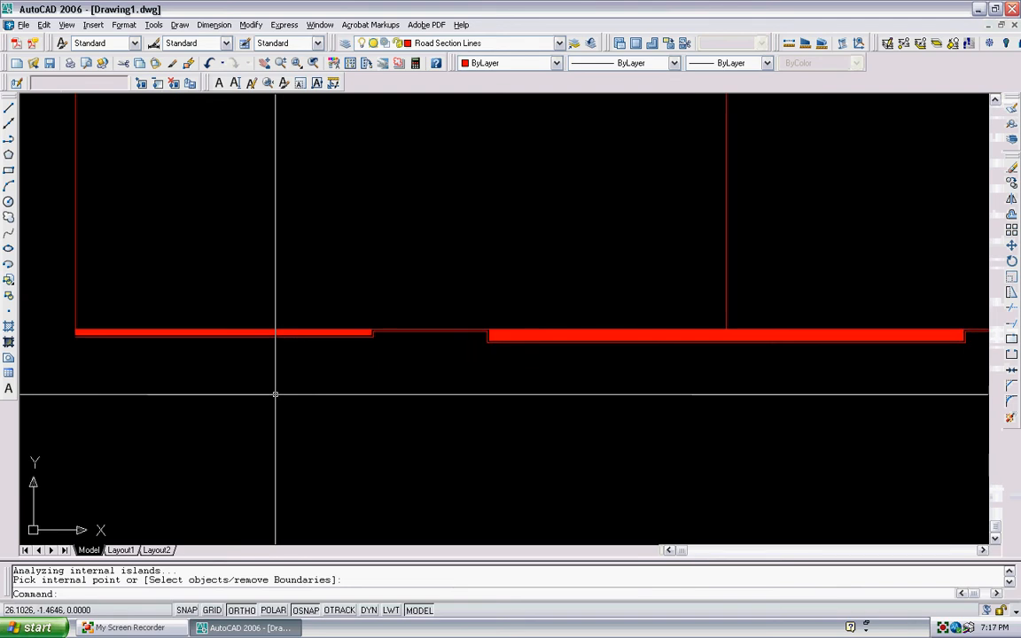
pyautogui.moveTo(280, 397); pyautogui.dragTo(428, 414, button='middle')
pyautogui.scroll(4, 242, 364)
pyautogui.scroll(-2, 261, 369)
pyautogui.moveTo(594, 427); pyautogui.dragTo(372, 444, button='middle')
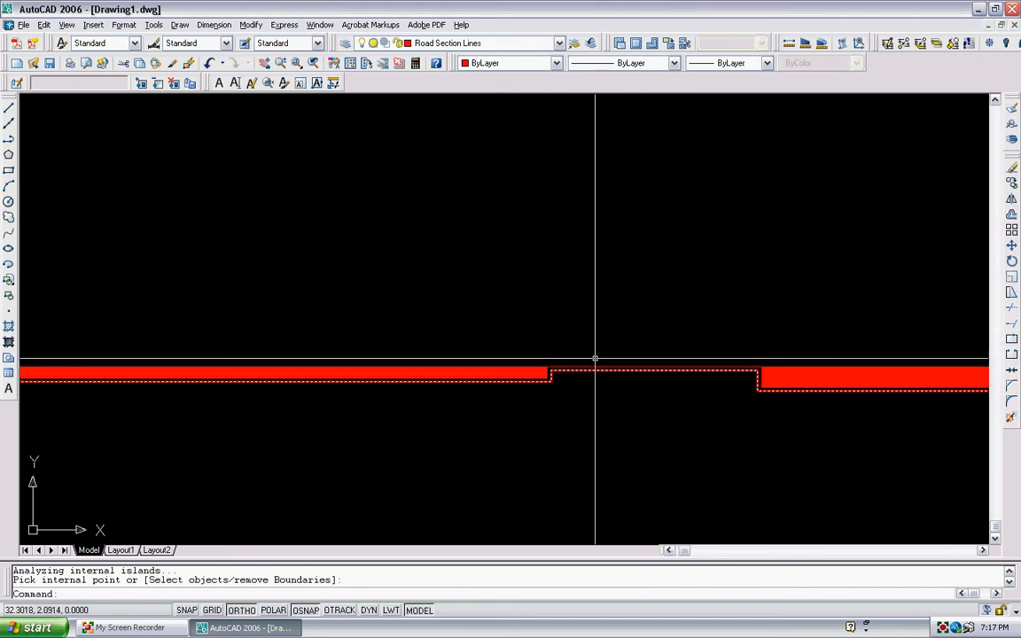
pyautogui.scroll(4, 592, 357)
pyautogui.click(535, 398)
pyautogui.scroll(-1, 533, 397)
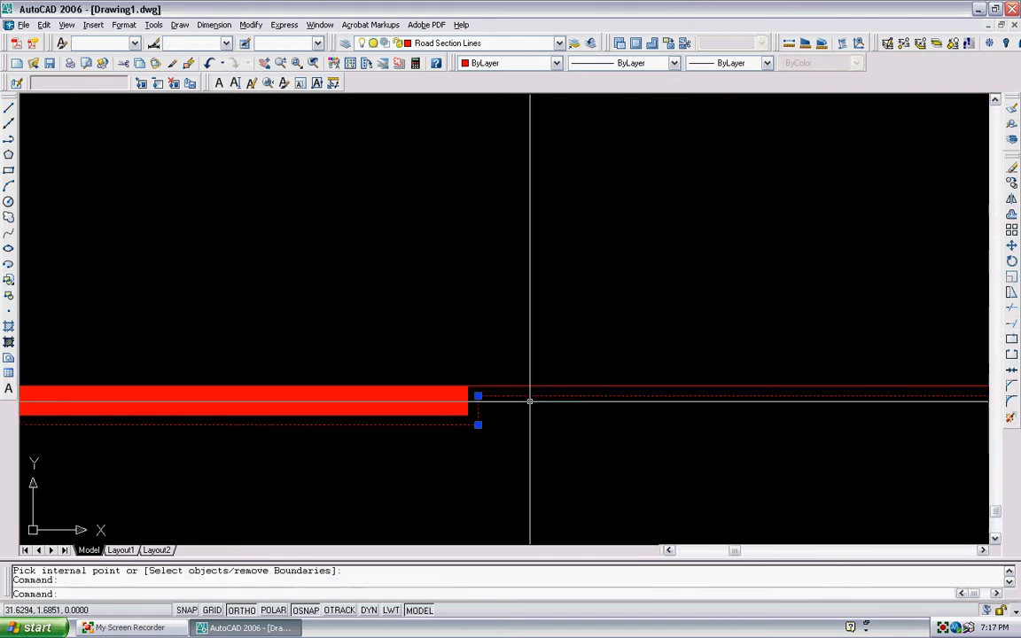
pyautogui.press('Escape')
pyautogui.write('o')
pyautogui.press('Return')
pyautogui.write('t')
pyautogui.press('Return')
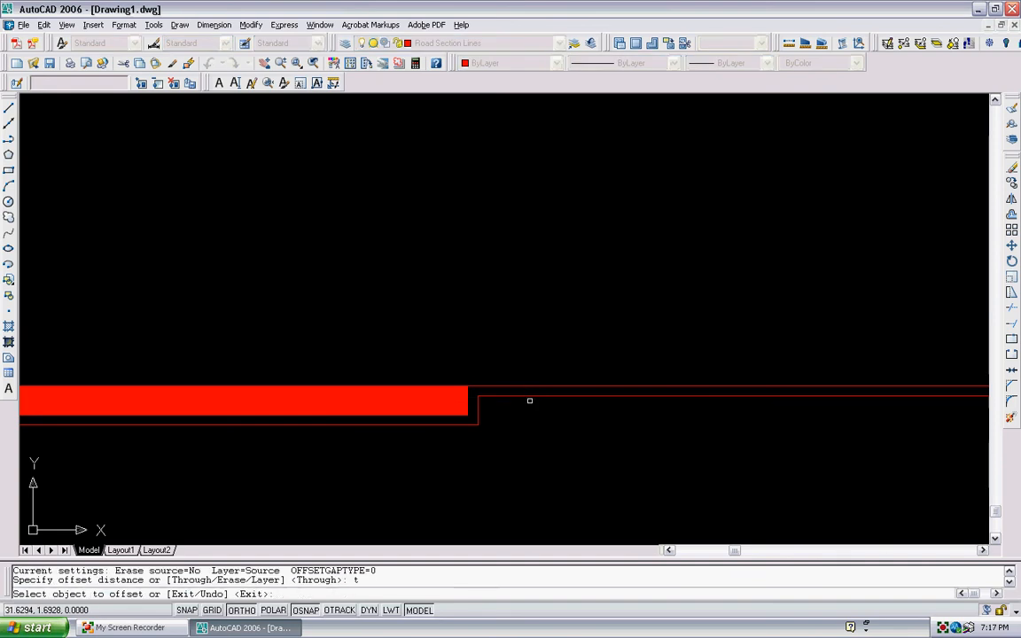
pyautogui.click(491, 405)
pyautogui.scroll(2, 484, 406)
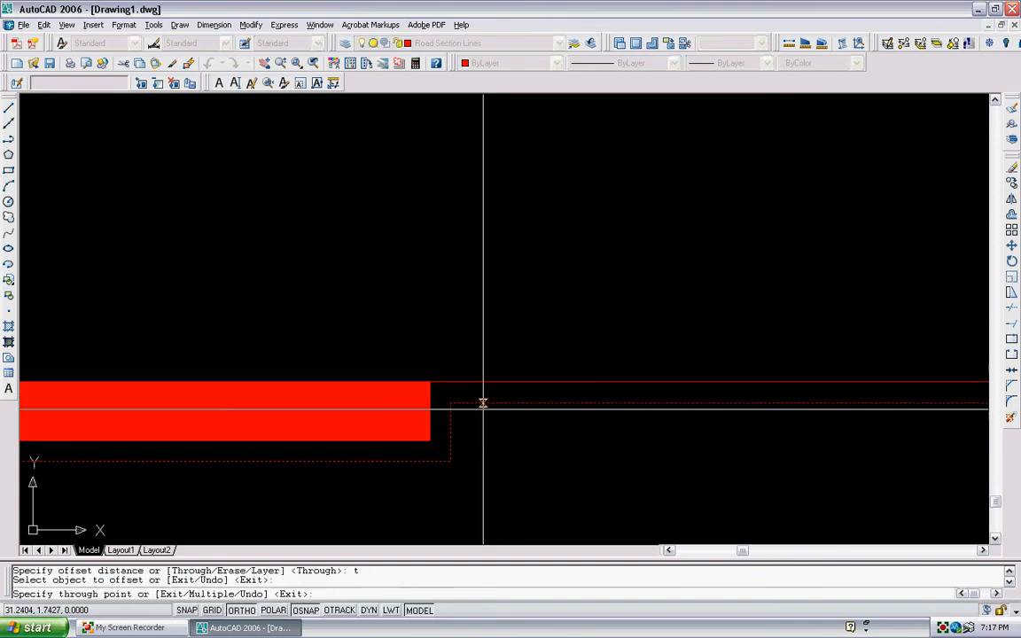
pyautogui.click(482, 409)
pyautogui.press('Escape')
pyautogui.click(469, 402)
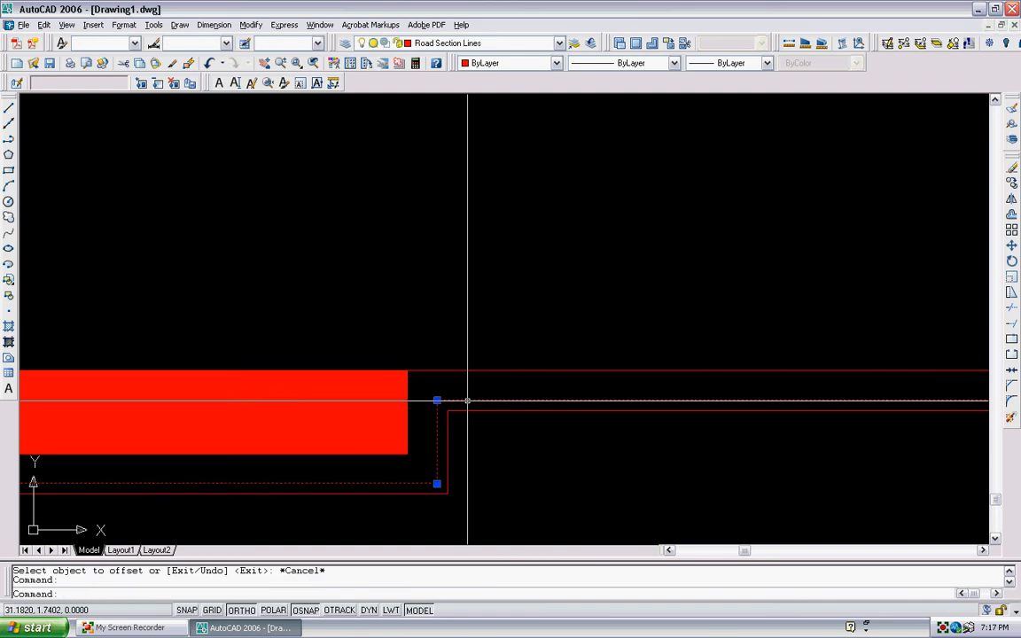
pyautogui.press('Delete')
# Step: Try to offset the right half's underside polyline through a point level with the left half's underside, and undo the offset
pyautogui.scroll(-3, 474, 401)
pyautogui.moveTo(513, 331)
pyautogui.mouseDown(button='middle')
pyautogui.moveTo(433, 352)
pyautogui.moveTo(466, 325)
pyautogui.mouseUp(button='middle')
pyautogui.scroll(5, 631, 406)
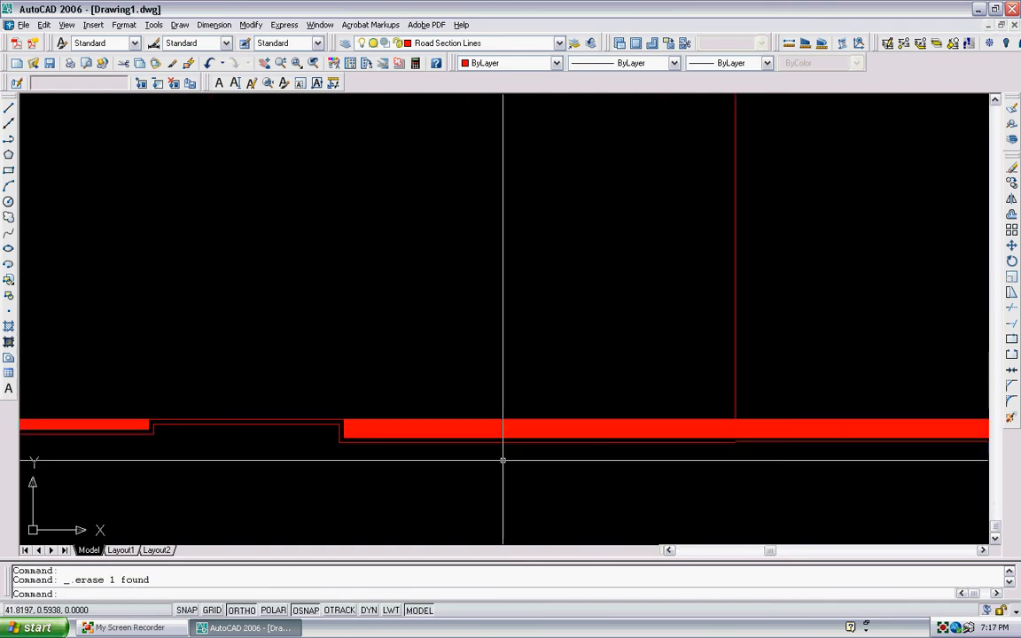
pyautogui.scroll(8, 660, 419)
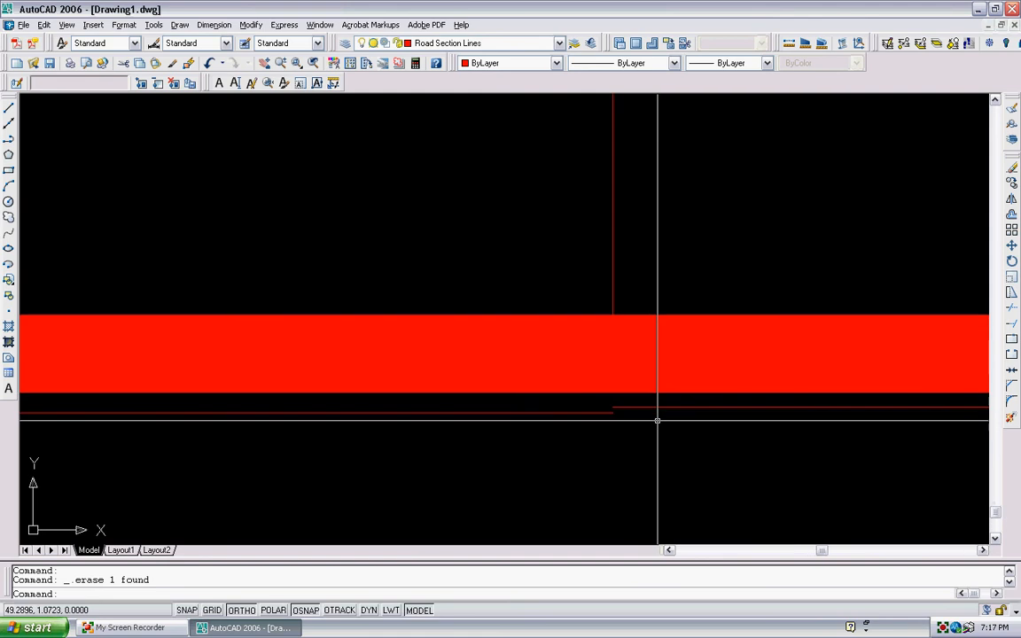
pyautogui.write('o')
pyautogui.press('Return')
pyautogui.write('t')
pyautogui.press('Return')
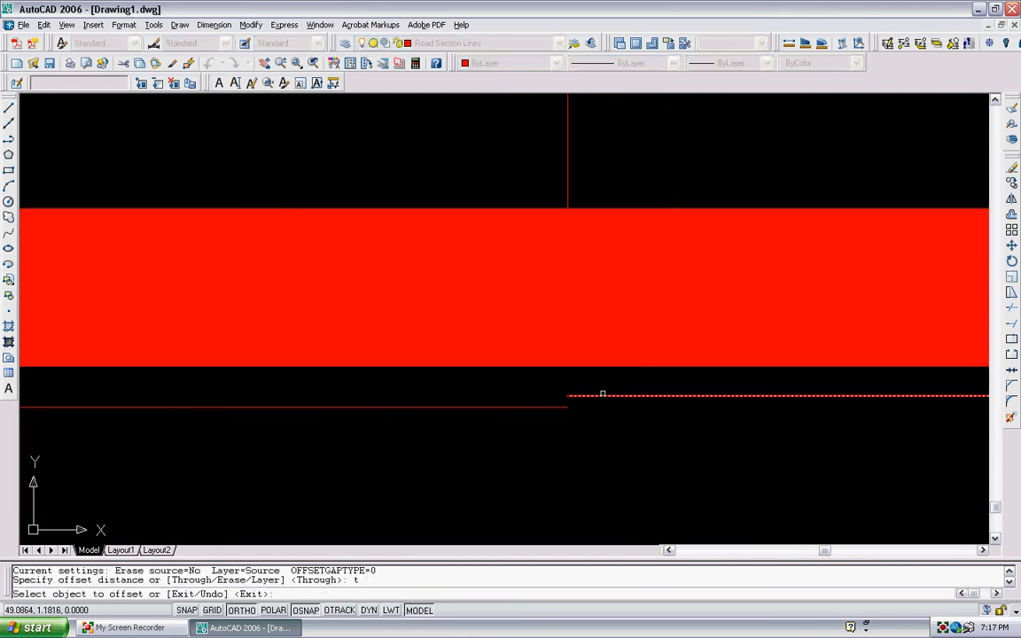
pyautogui.click(602, 393)
pyautogui.scroll(2, 599, 397)
pyautogui.click(596, 408)
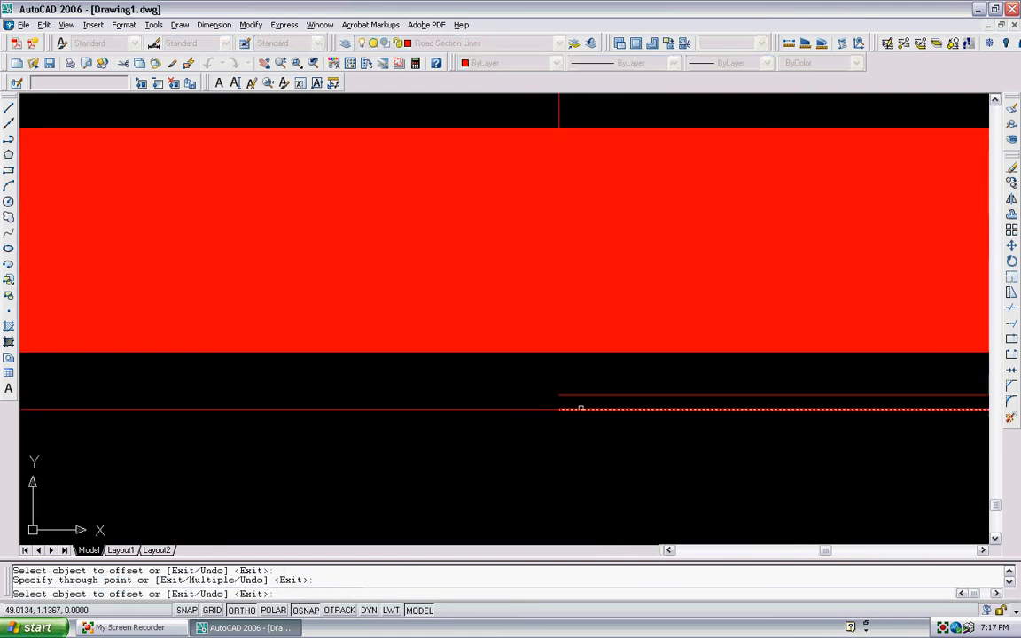
pyautogui.press('Escape')
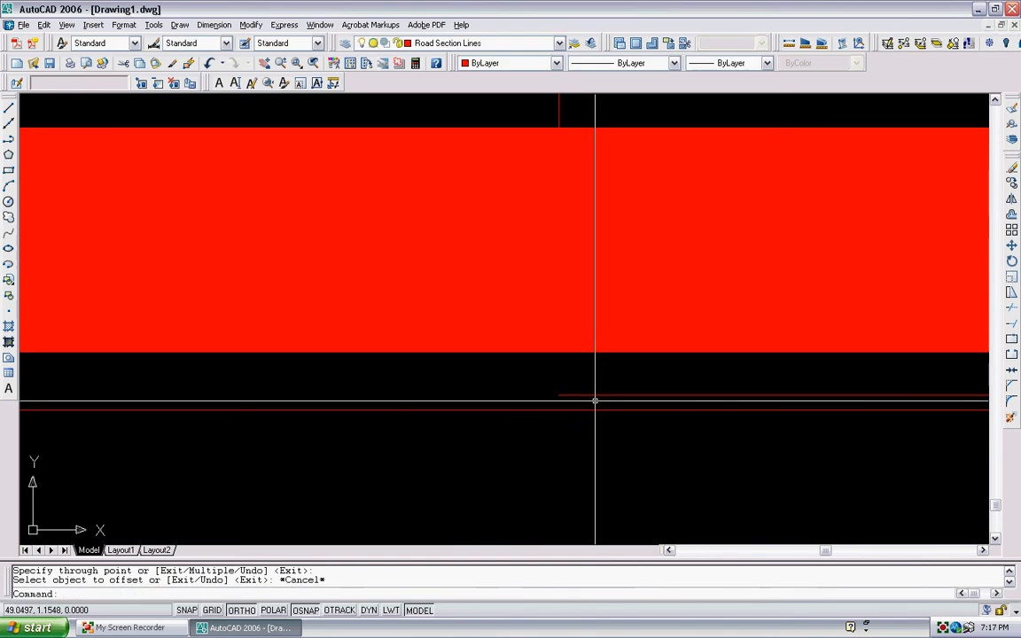
pyautogui.hotkey('ctrl', 'z')
# Step: Examine the whole section and the level difference between the two underside polylines at the centre line
pyautogui.scroll(-4, 596, 400)
pyautogui.scroll(-2, 531, 416)
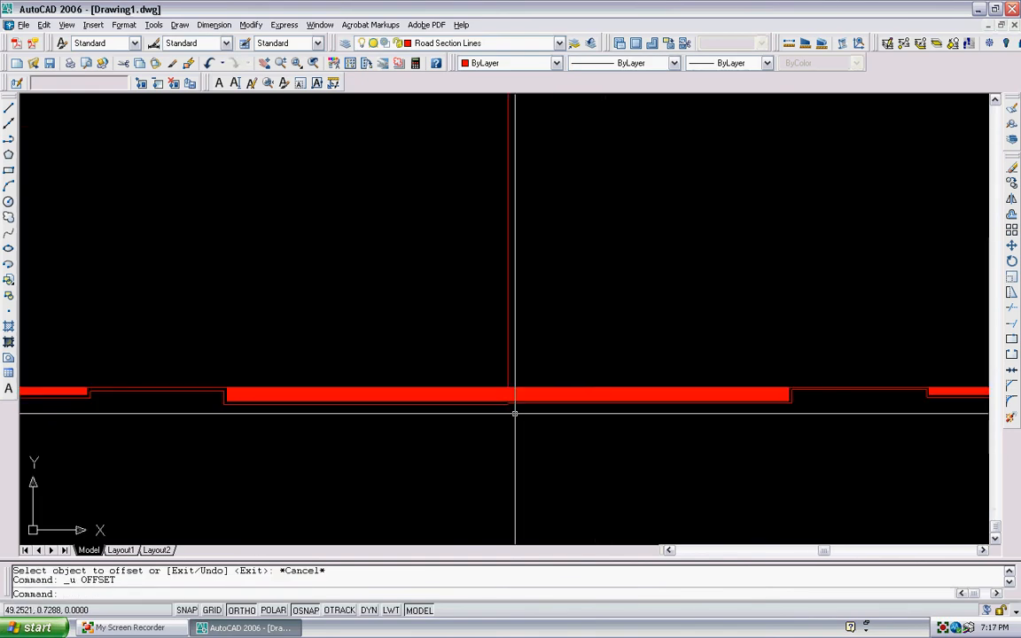
pyautogui.scroll(-2, 576, 369)
pyautogui.scroll(-3, 515, 359)
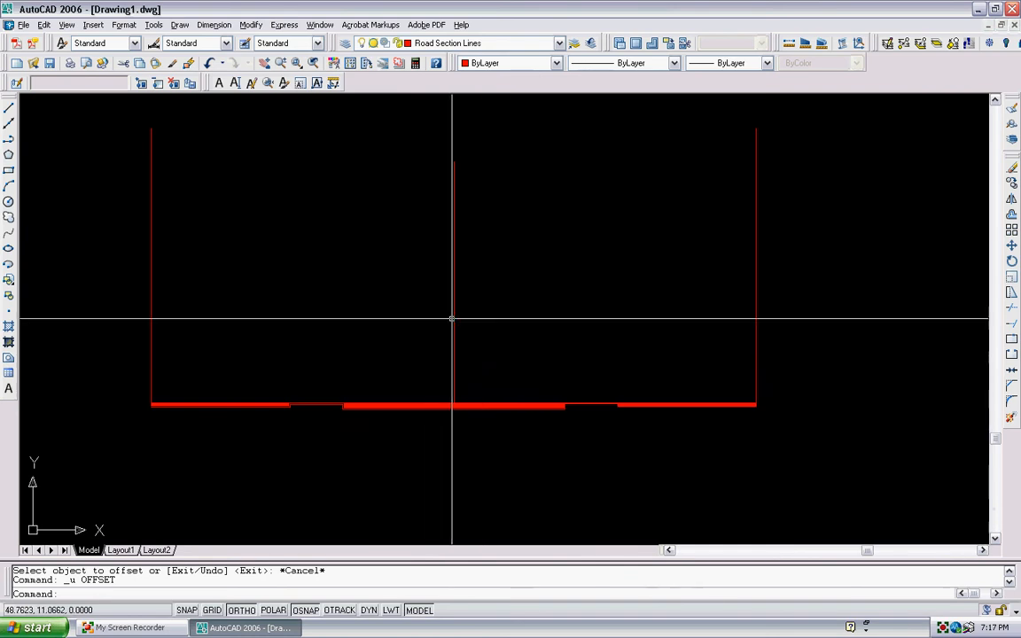
pyautogui.scroll(4, 337, 403)
pyautogui.scroll(3, 436, 415)
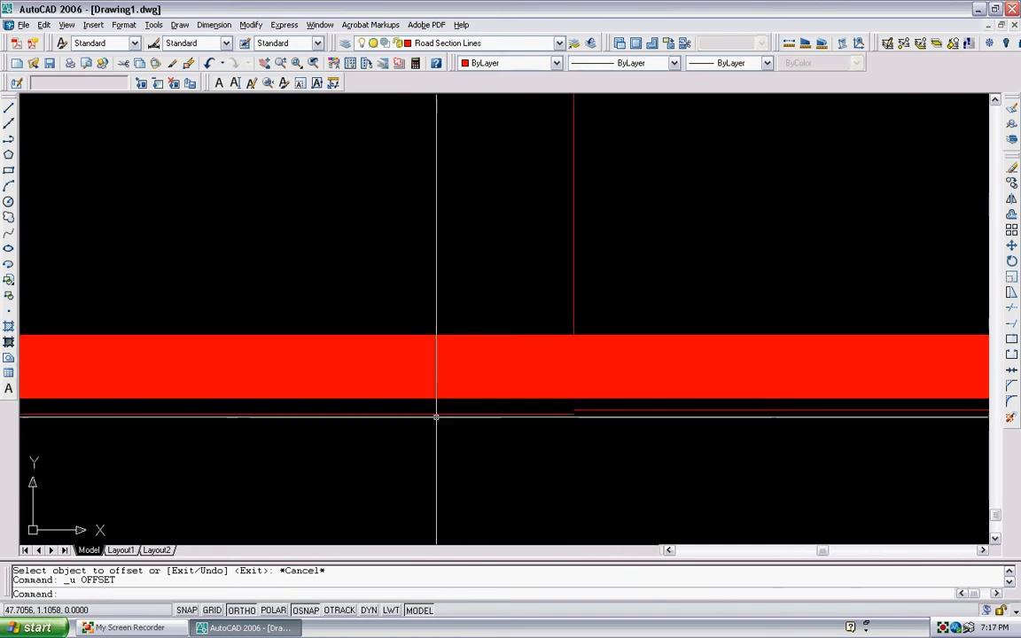
pyautogui.scroll(2, 720, 403)
pyautogui.scroll(2, 718, 408)
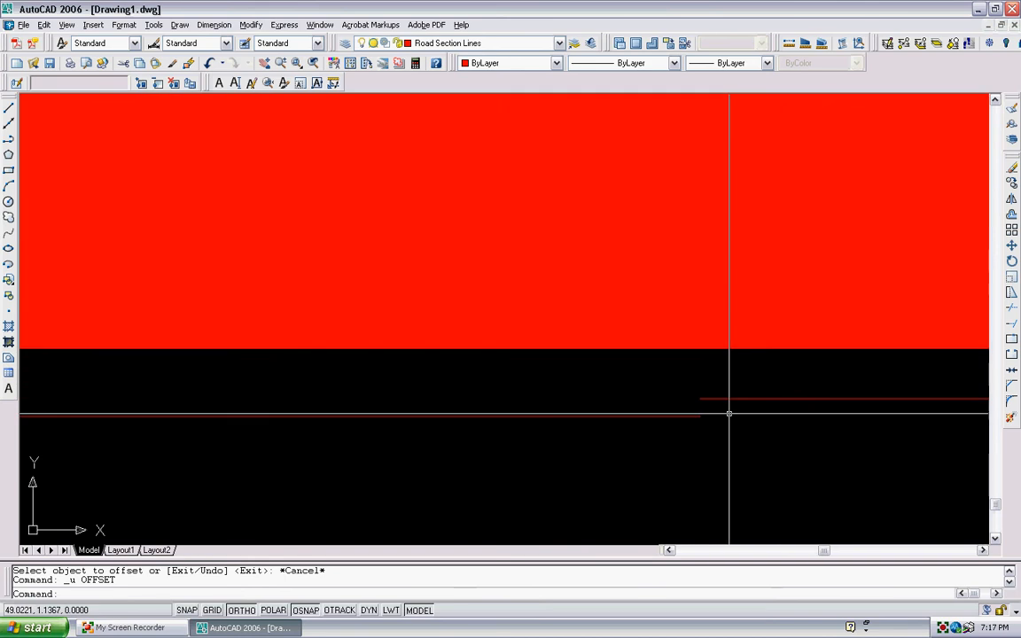
pyautogui.scroll(-3, 603, 416)
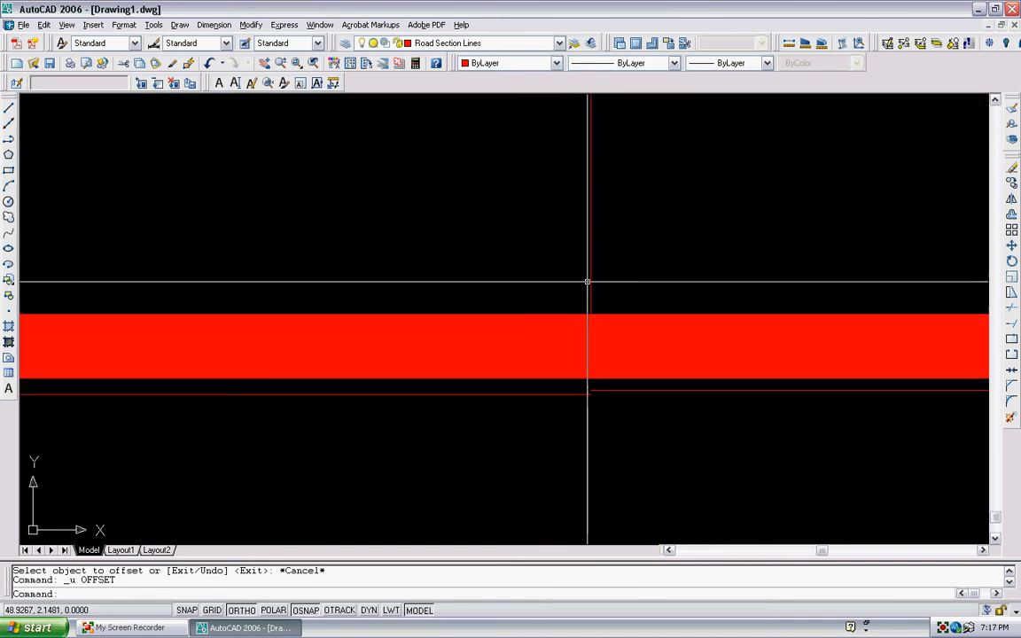
pyautogui.scroll(3, 567, 395)
pyautogui.scroll(1, 524, 426)
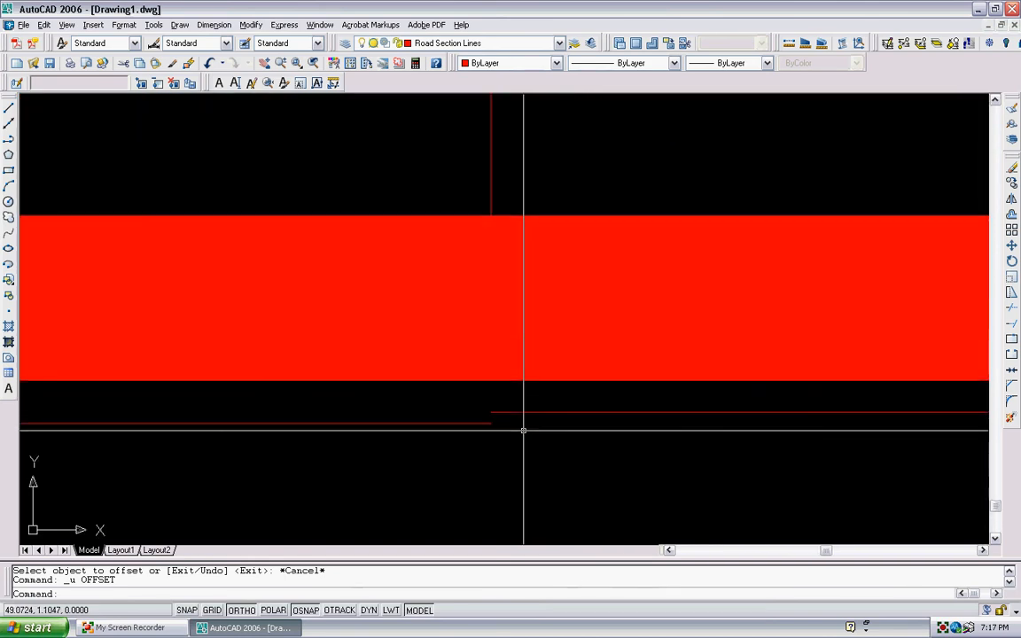
pyautogui.scroll(-4, 504, 428)
pyautogui.scroll(2, 504, 428)
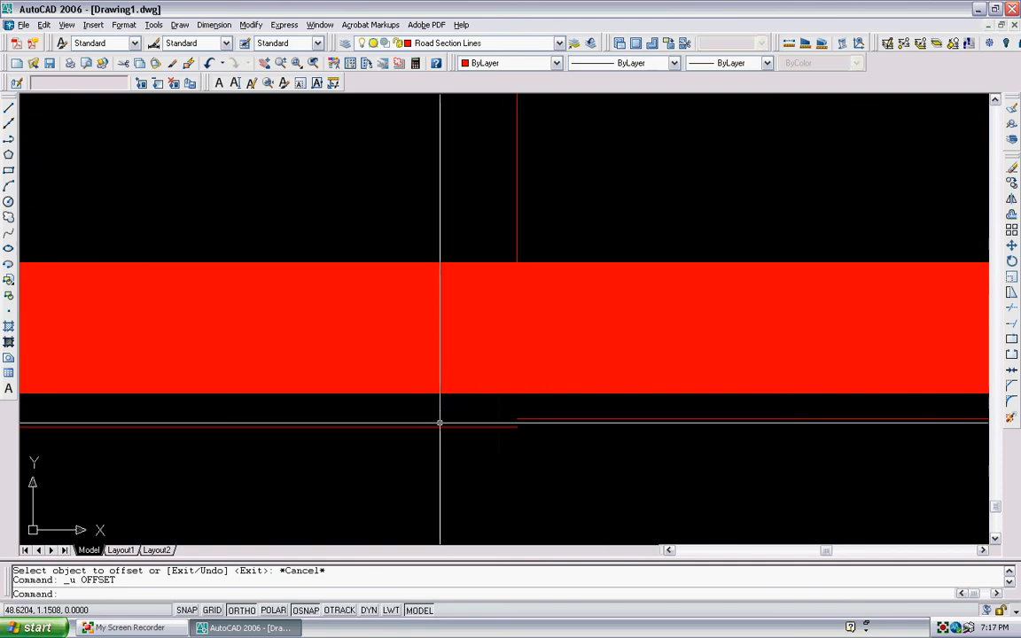
# Step: Offset the right half's underside polyline with the Through option to the left half's underside level, and erase the source polyline
pyautogui.scroll(1, 493, 435)
pyautogui.scroll(1, 493, 435)
pyautogui.write('c')
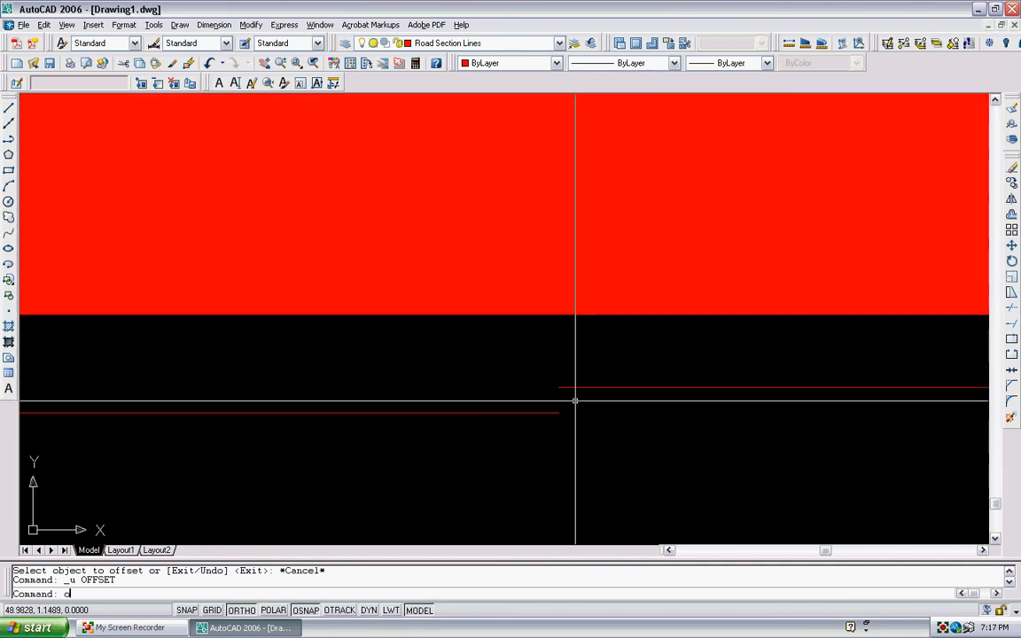
pyautogui.press('Return')
pyautogui.write('t')
pyautogui.press('Return')
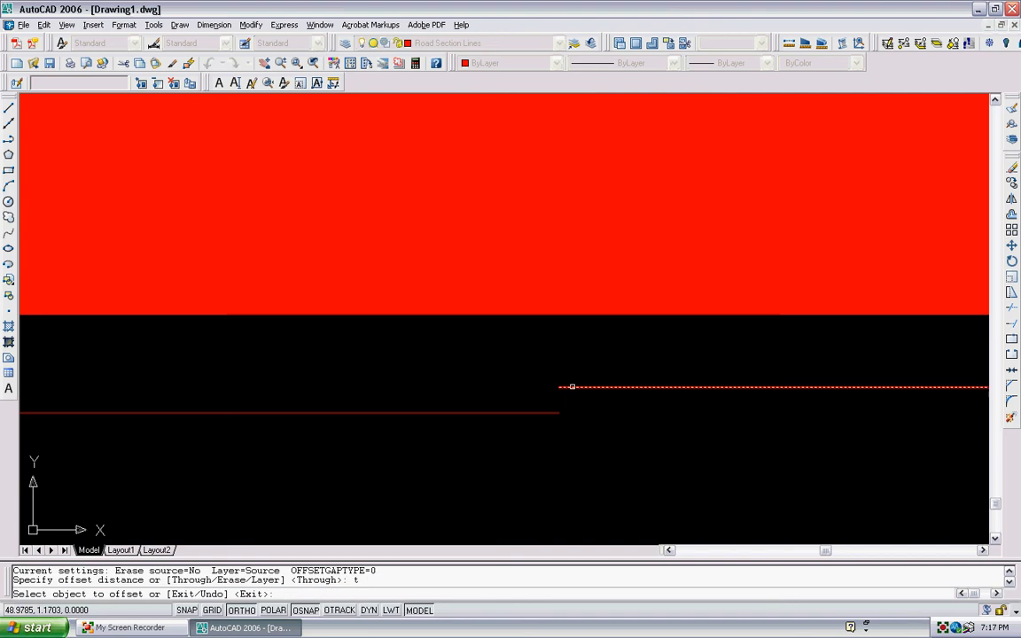
pyautogui.click(567, 387)
pyautogui.click(572, 412)
pyautogui.press('Escape')
pyautogui.click(571, 387)
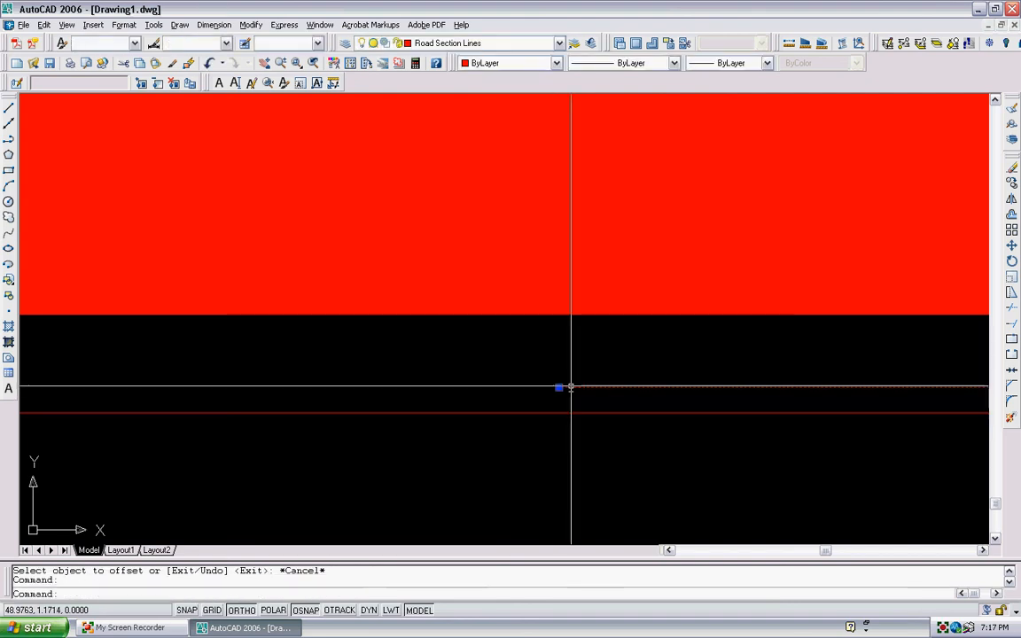
pyautogui.press('Delete')
pyautogui.scroll(-6, 571, 387)
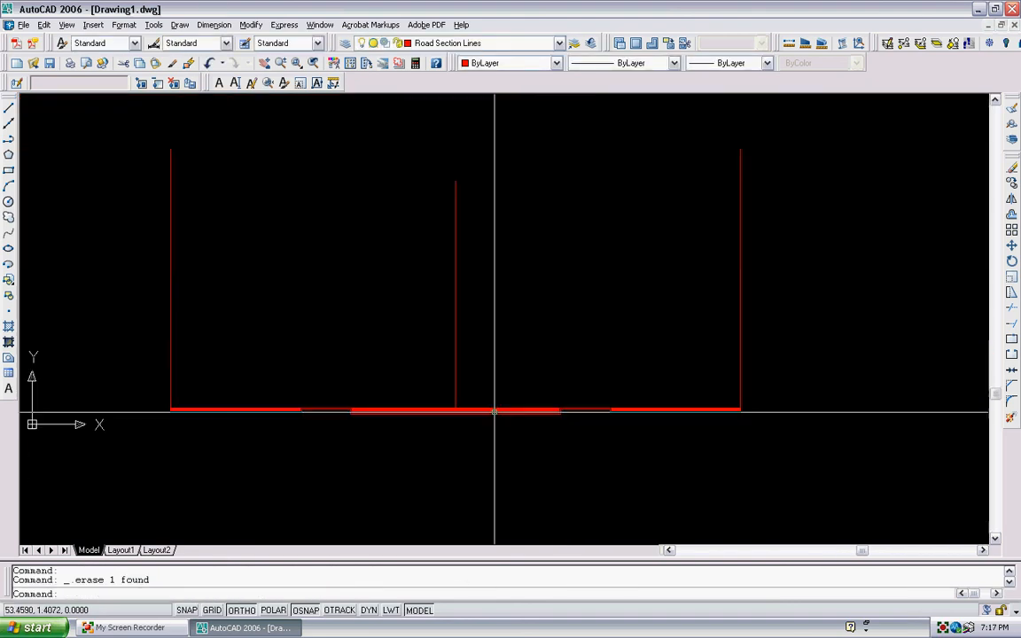
pyautogui.scroll(3, 598, 352)
pyautogui.moveTo(605, 343); pyautogui.dragTo(678, 385, button='middle')
pyautogui.scroll(-2, 610, 379)
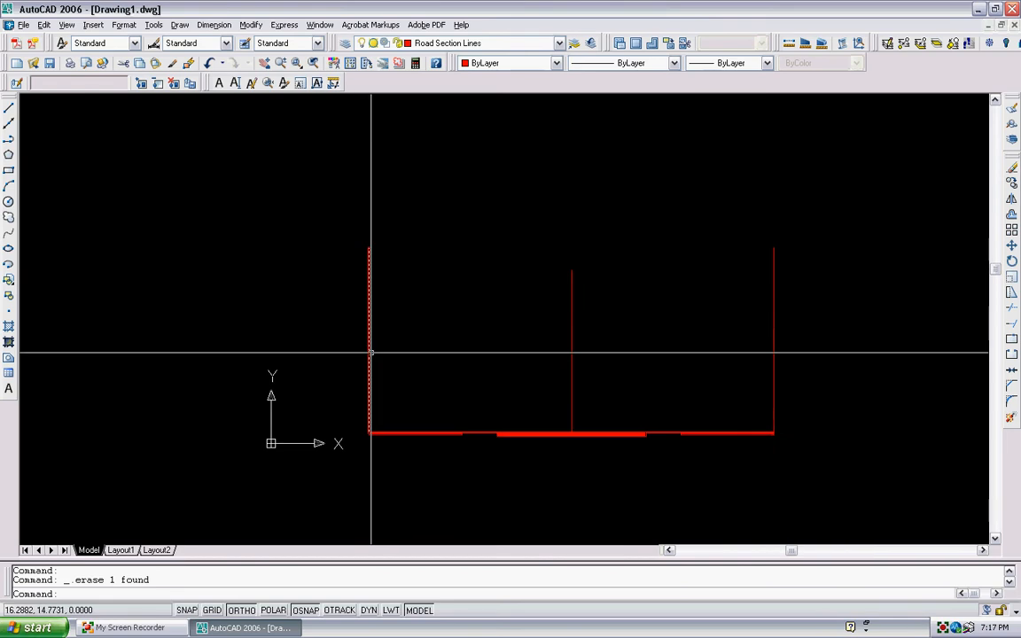
# Step: Erase the right-hand vertical line and replace it with a 25-unit vertical polyline rising from the right end of the road surface
pyautogui.click(790, 249)
pyautogui.click(722, 291)
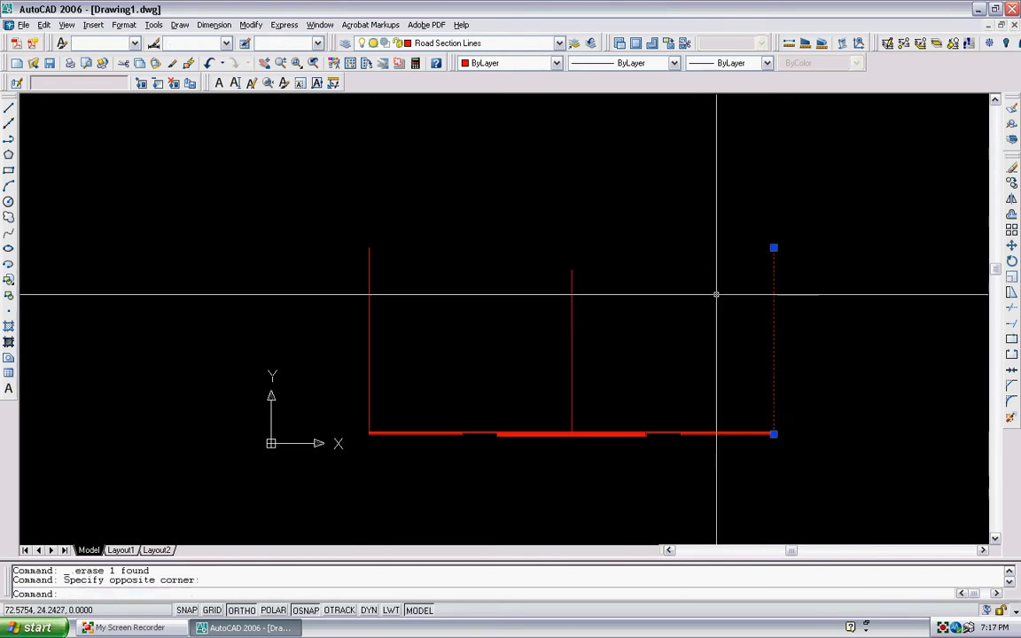
pyautogui.press('Delete')
pyautogui.write('pl')
pyautogui.press('Return')
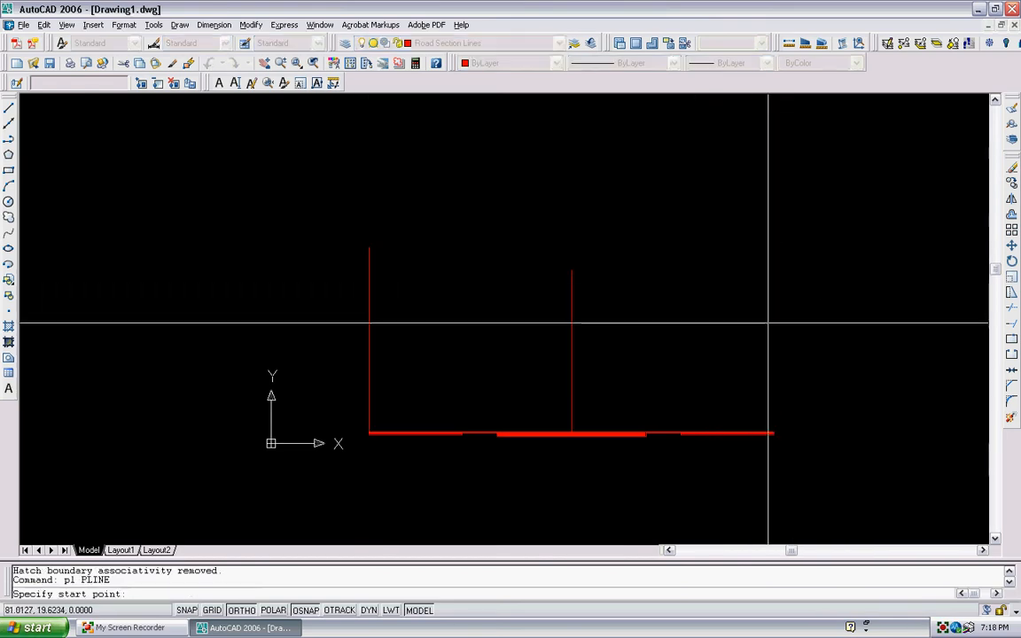
pyautogui.scroll(6, 789, 416)
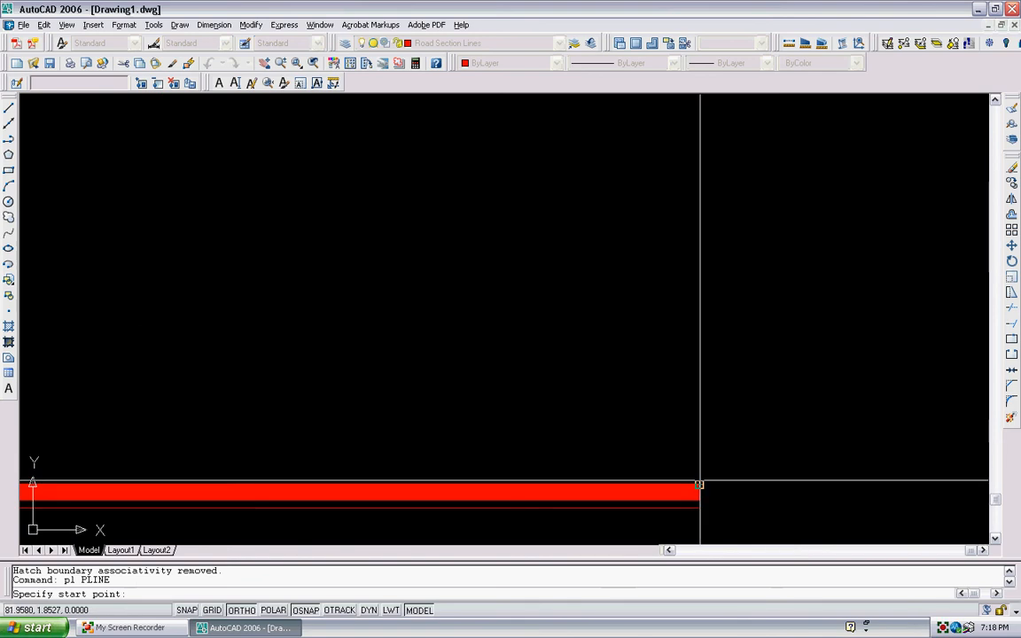
pyautogui.click(699, 484)
pyautogui.write('25')
pyautogui.press('Return')
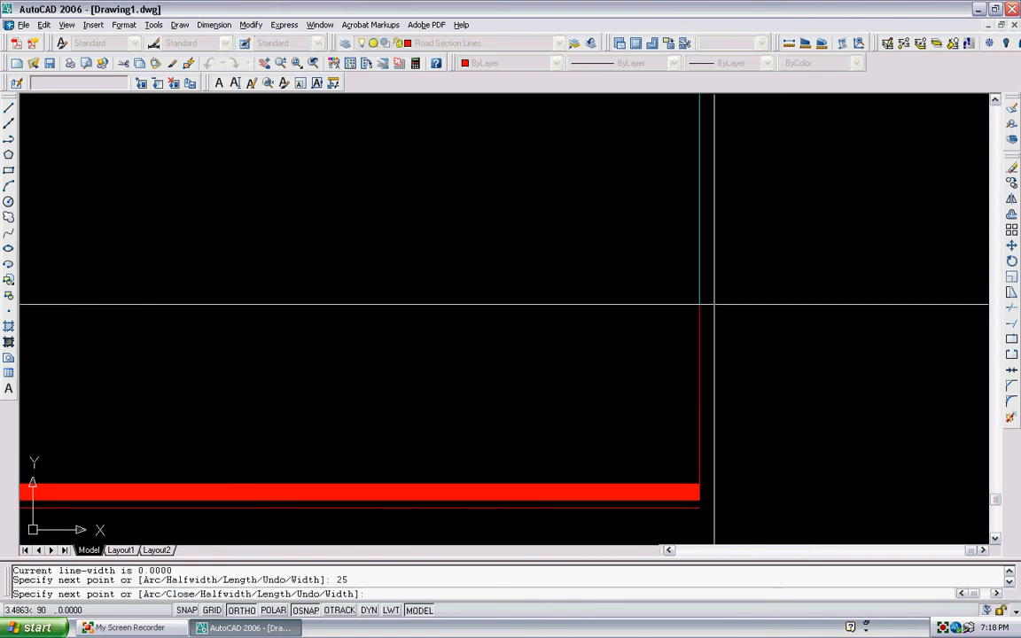
pyautogui.press('Escape')
pyautogui.scroll(-5, 734, 271)
pyautogui.moveTo(746, 458); pyautogui.dragTo(751, 469, button='middle')
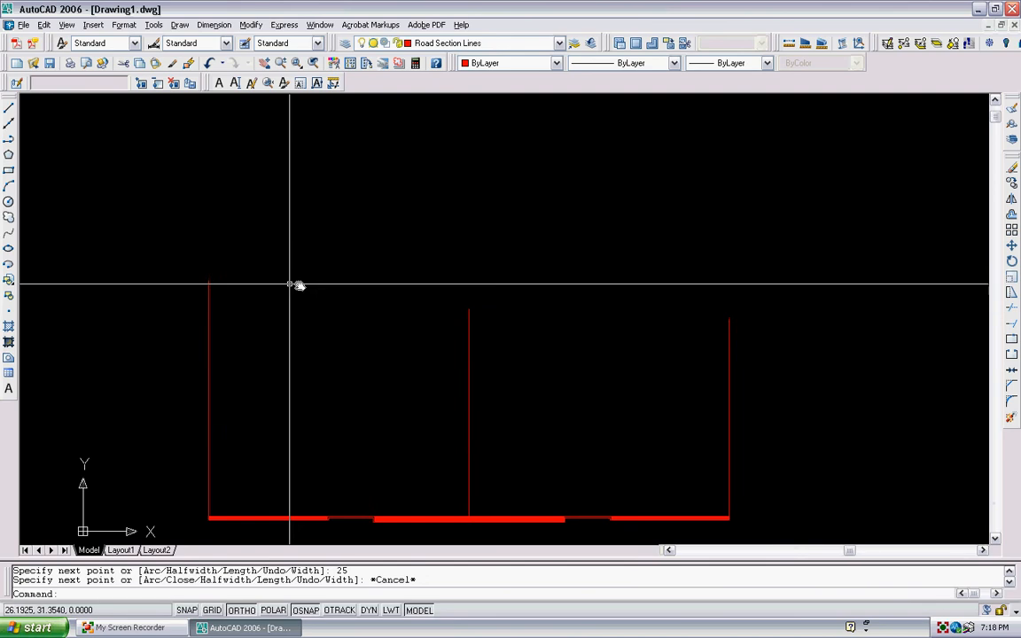
# Step: Draw horizontal polylines running outward from the upper ends of the left and right vertical lines
pyautogui.moveTo(290, 285); pyautogui.dragTo(306, 281, button='middle')
pyautogui.write('pl')
pyautogui.press('Return')
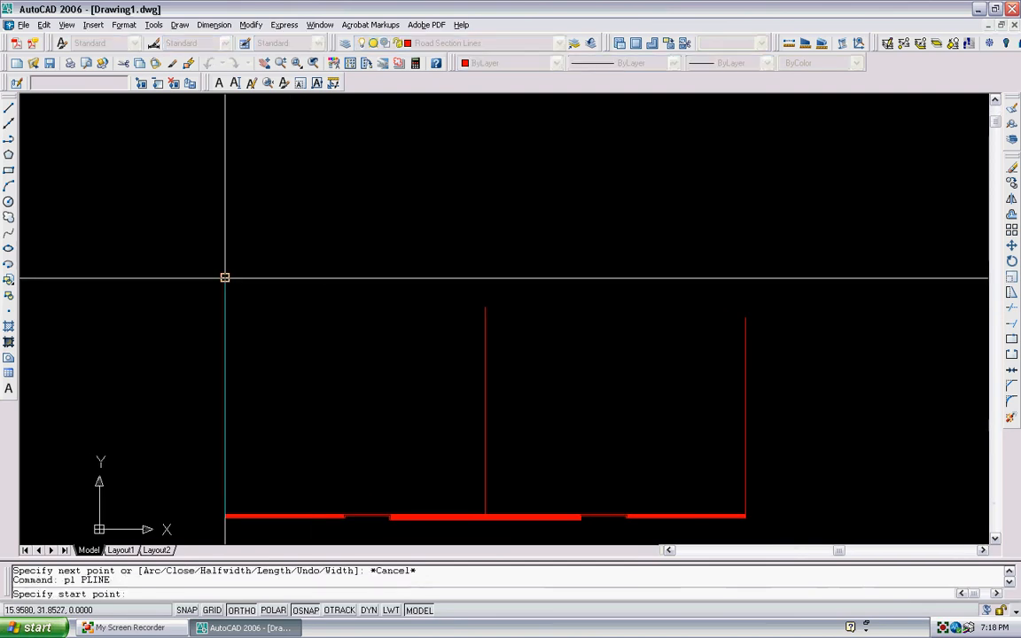
pyautogui.click(225, 278)
pyautogui.click(176, 278)
pyautogui.press('Return')
pyautogui.press('Return')
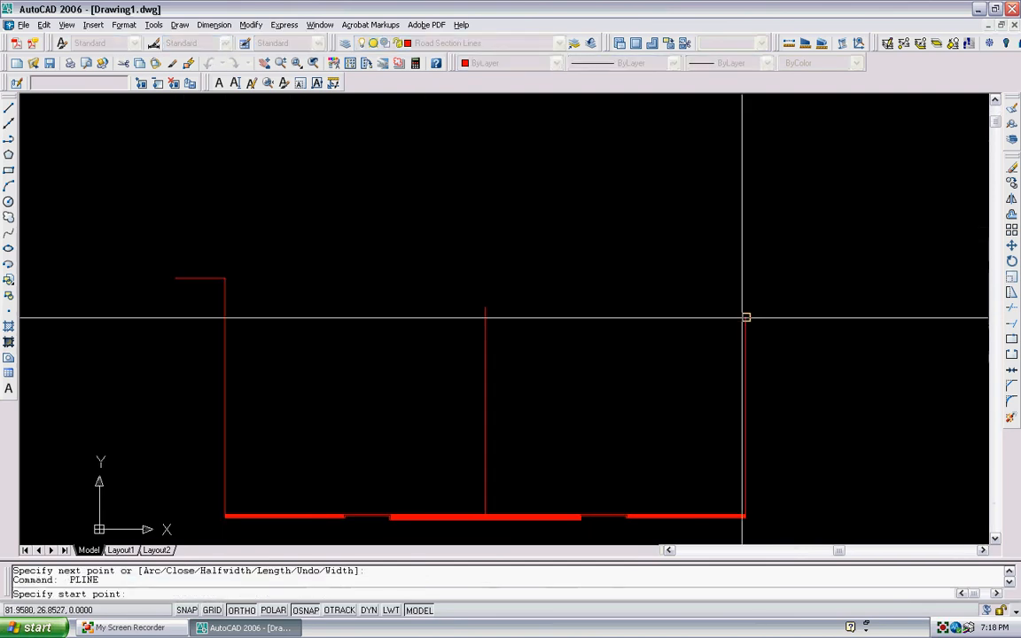
pyautogui.click(745, 315)
pyautogui.click(837, 314)
pyautogui.press('Return')
pyautogui.scroll(-2, 780, 264)
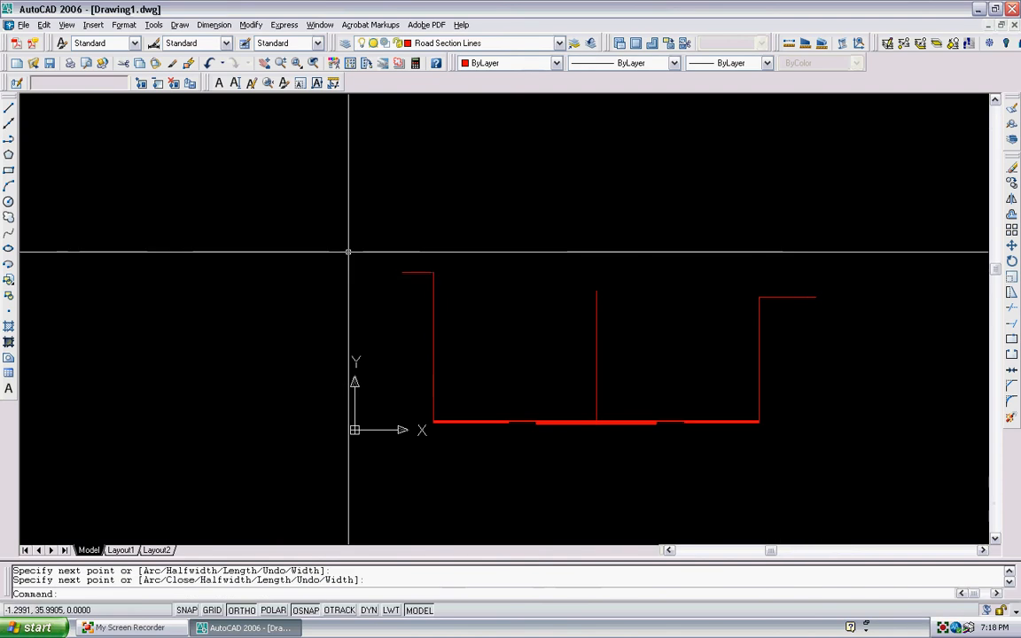
# Step: Erase the overlapping vertical lines at the centre of the road section
pyautogui.scroll(2, 552, 370)
pyautogui.scroll(2, 629, 369)
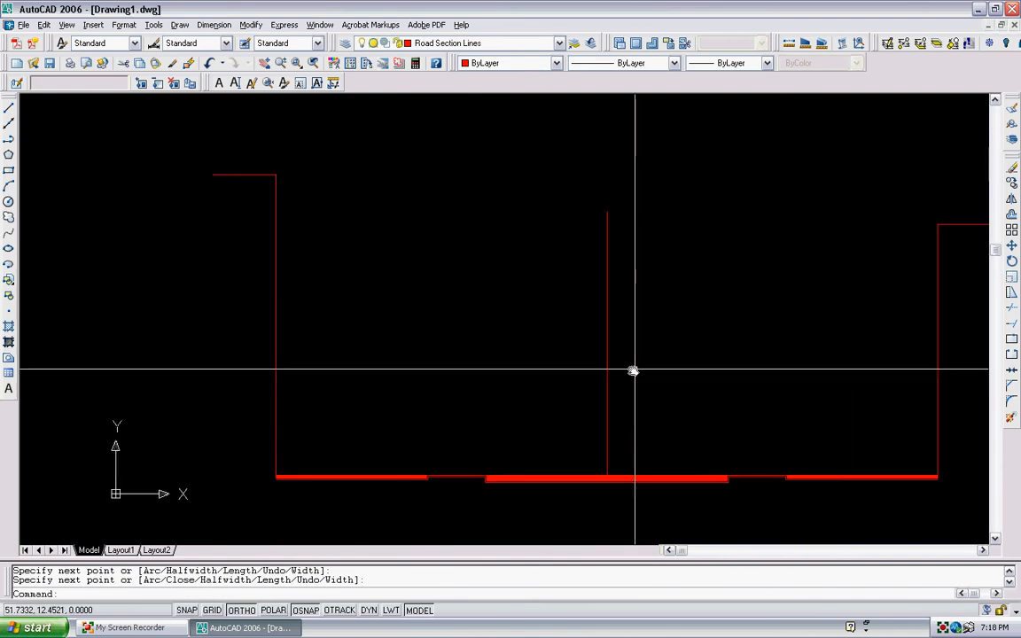
pyautogui.moveTo(634, 370); pyautogui.dragTo(532, 349, button='middle')
pyautogui.click(579, 328)
pyautogui.click(455, 282)
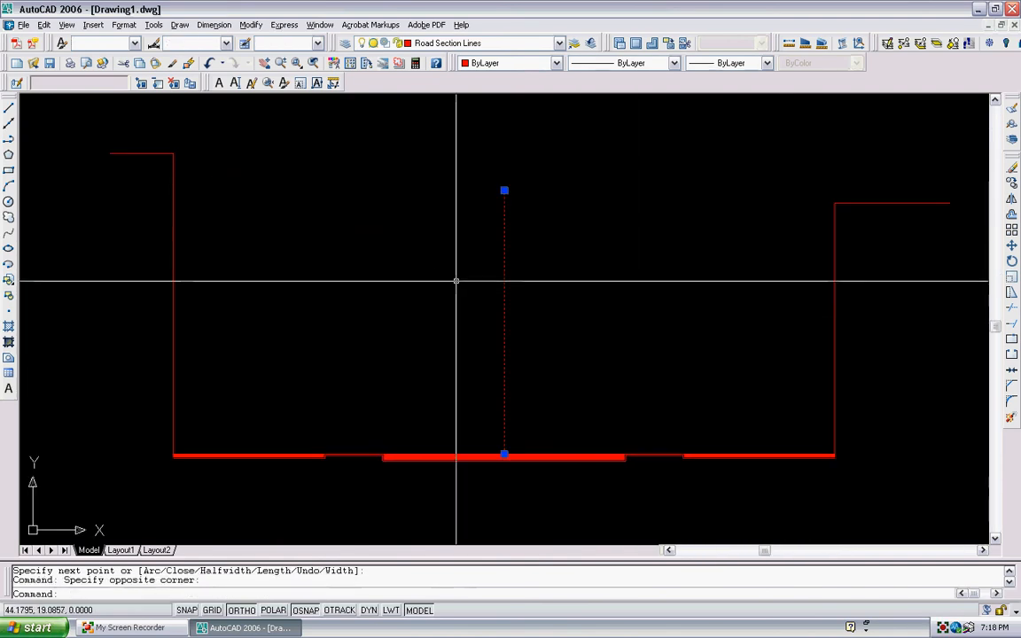
pyautogui.press('Delete')
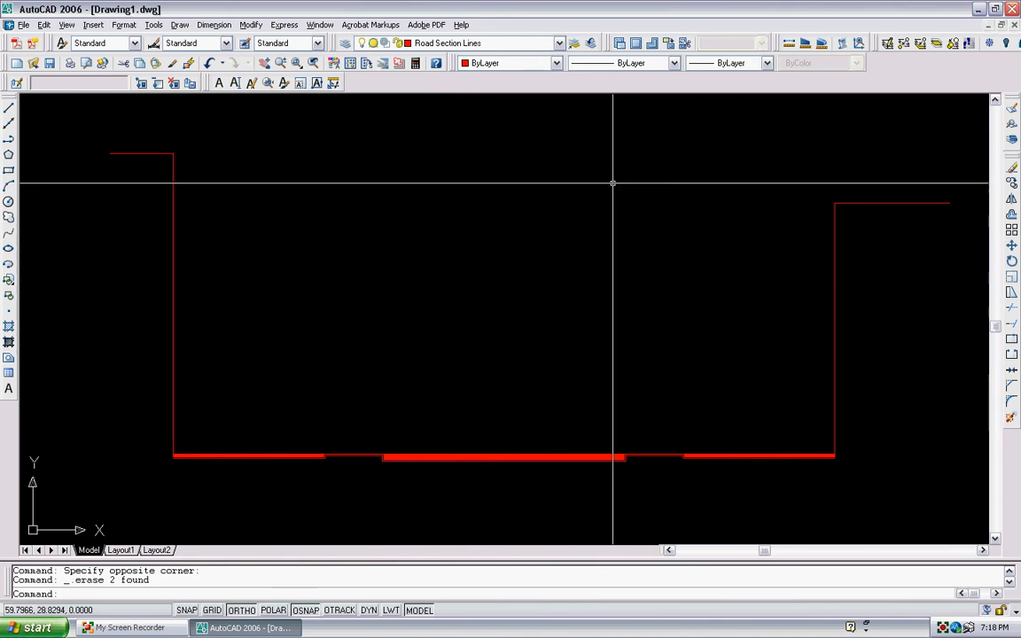
# Step: Draw a new vertical centre-line polyline upward from the midpoint of the road surface
pyautogui.scroll(-3, 537, 314)
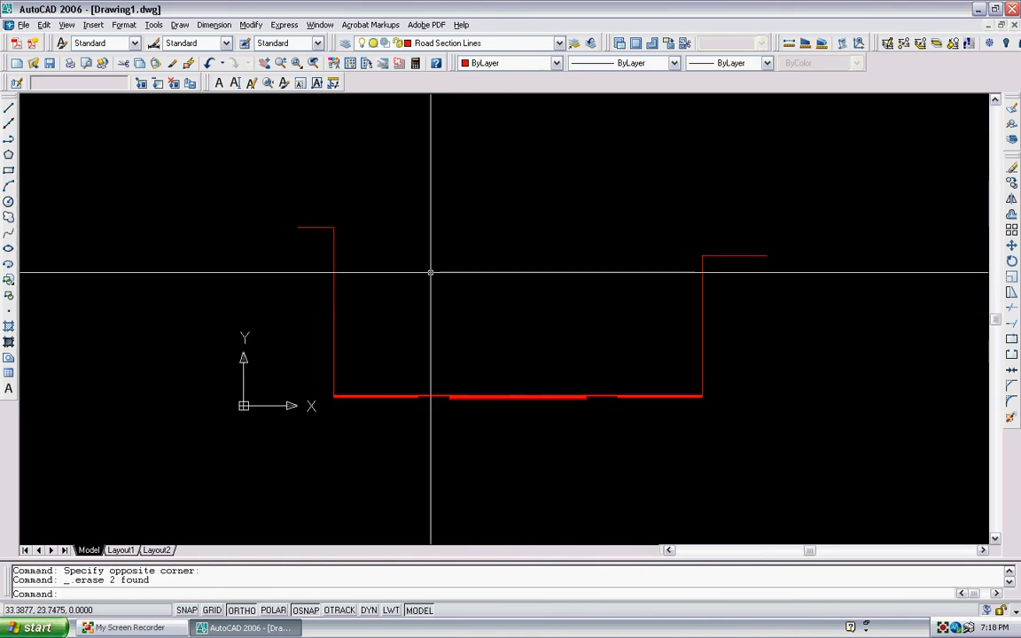
pyautogui.scroll(2, 443, 311)
pyautogui.scroll(5, 566, 438)
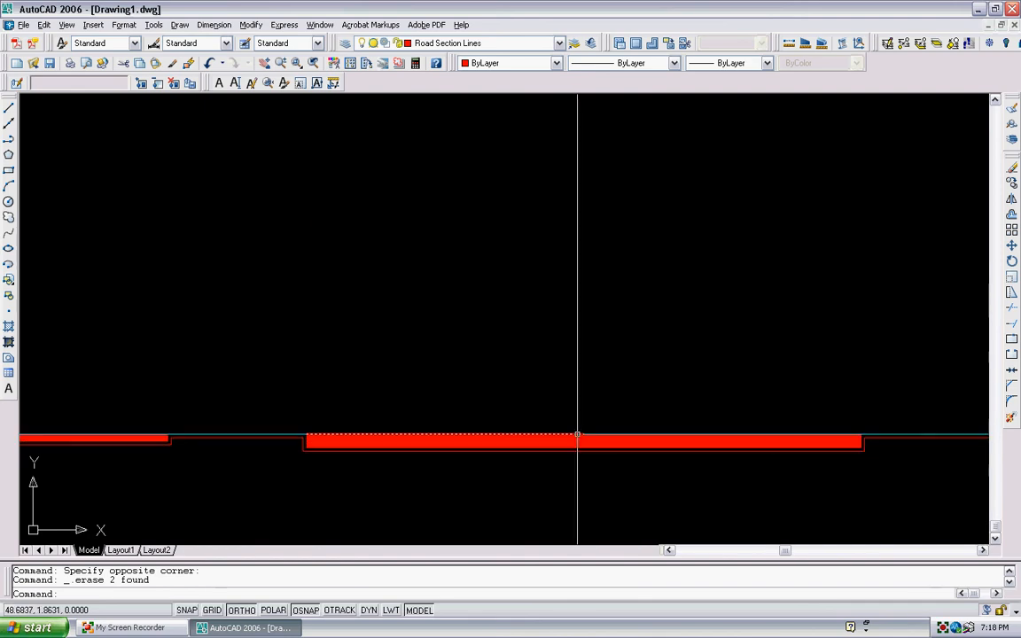
pyautogui.click(576, 436)
pyautogui.press('Escape')
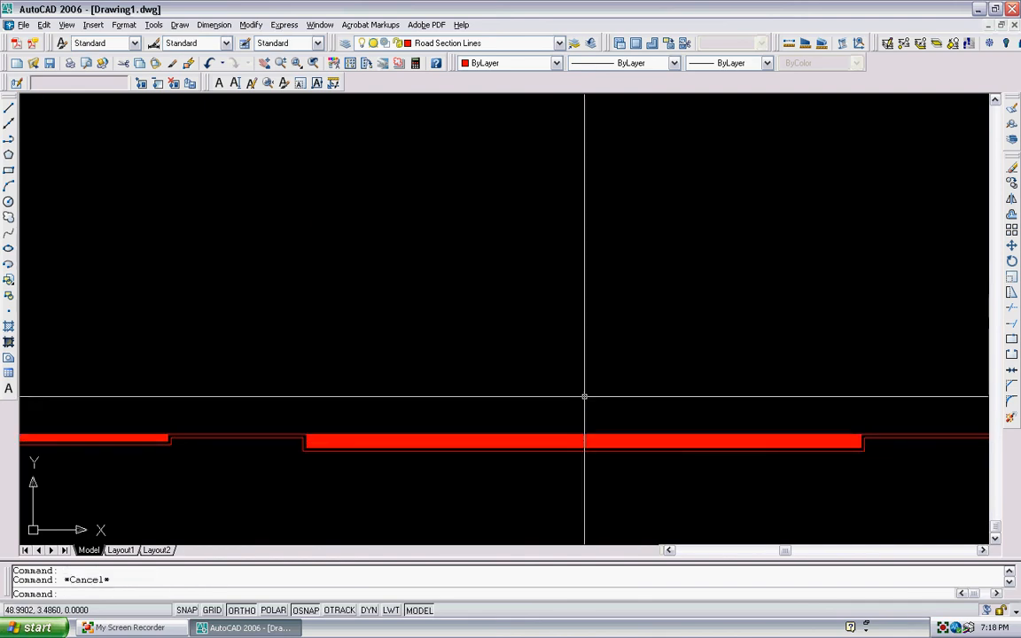
pyautogui.write('pl')
pyautogui.press('Return')
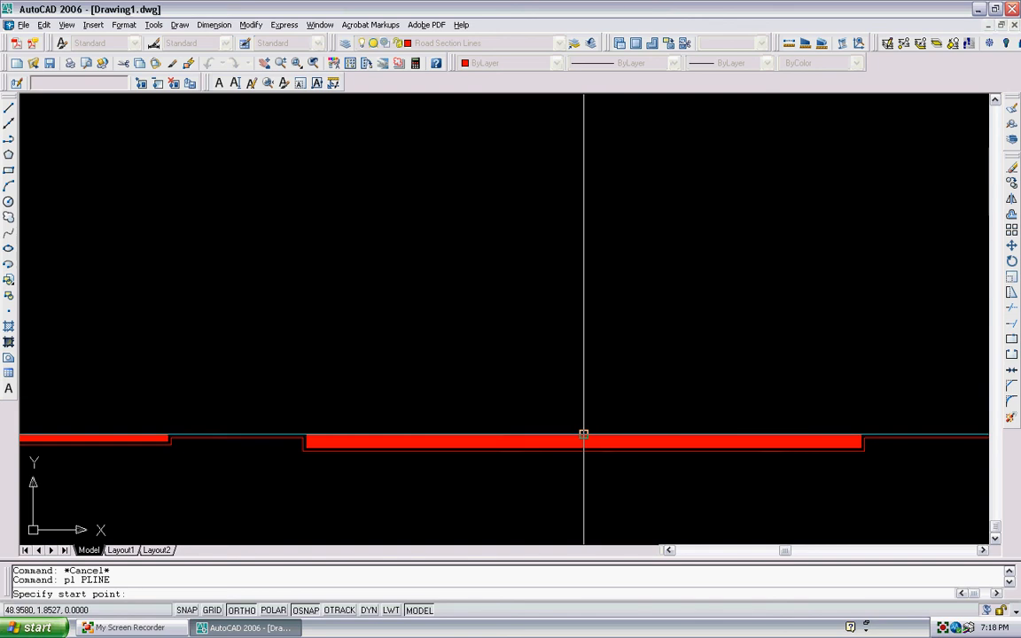
pyautogui.click(584, 433)
pyautogui.scroll(-2, 584, 344)
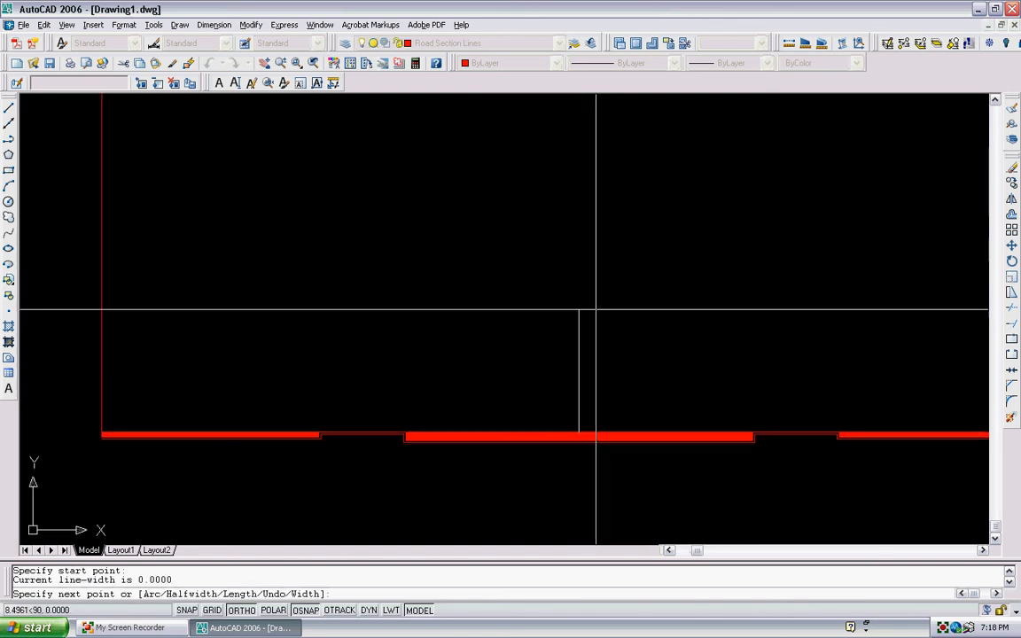
pyautogui.click(600, 285)
pyautogui.press('Return')
pyautogui.scroll(2, 492, 406)
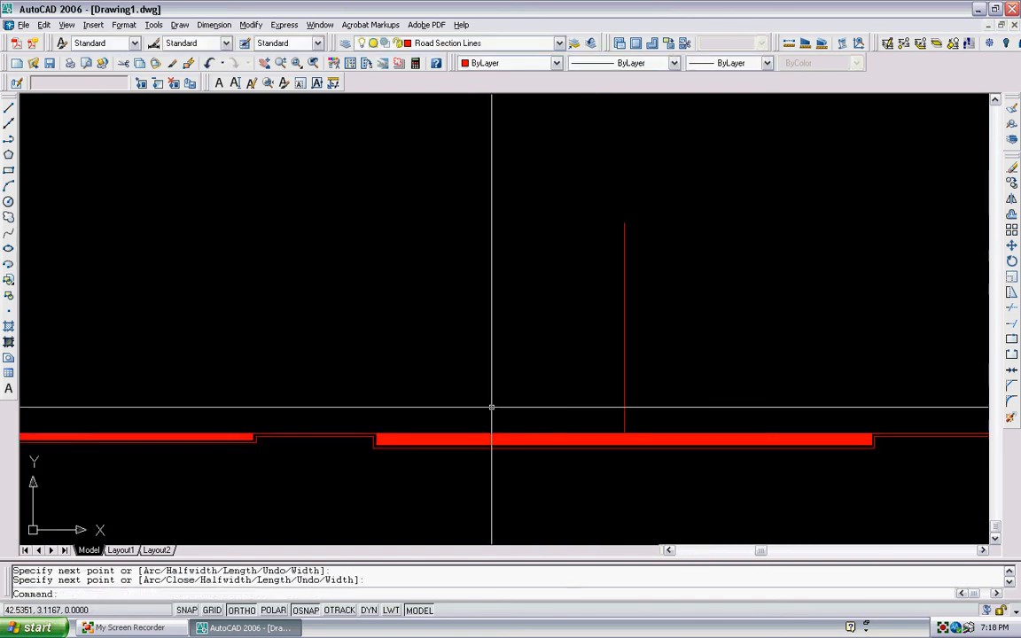
# Step: Stretch the centre-line ends of the left and right carriageway surface lines up by about 0.13 units to form a crown
pyautogui.scroll(2, 668, 448)
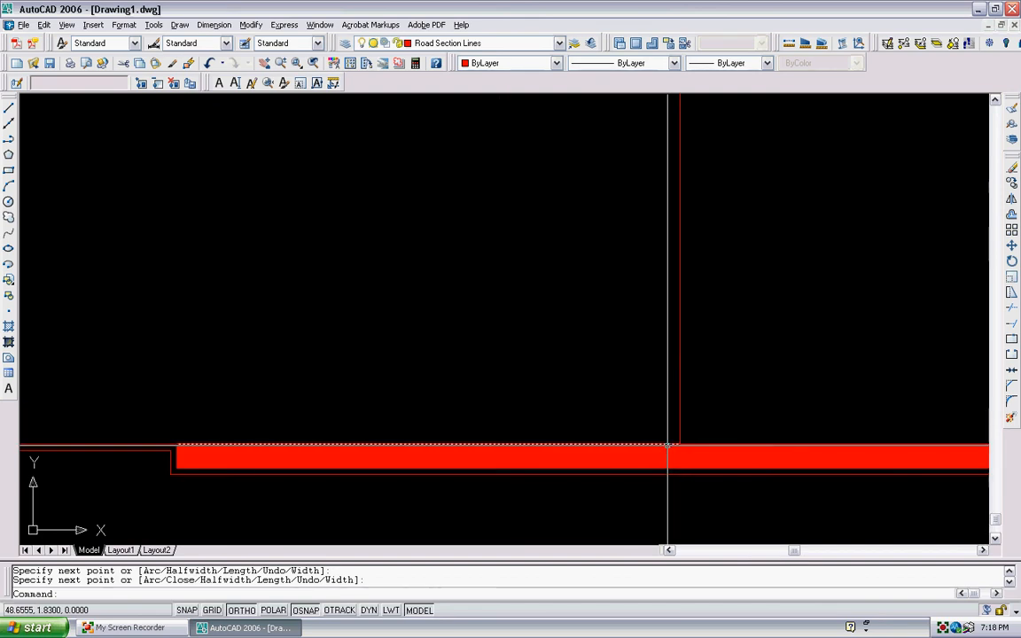
pyautogui.click(682, 440)
pyautogui.scroll(2, 682, 440)
pyautogui.click(674, 452)
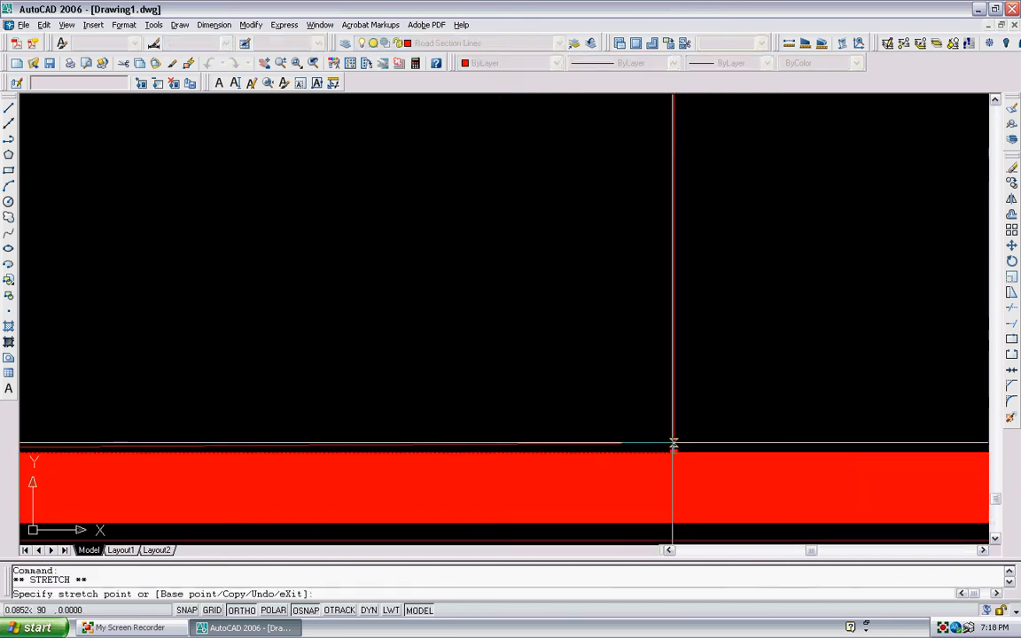
pyautogui.click(673, 438)
pyautogui.press('Escape')
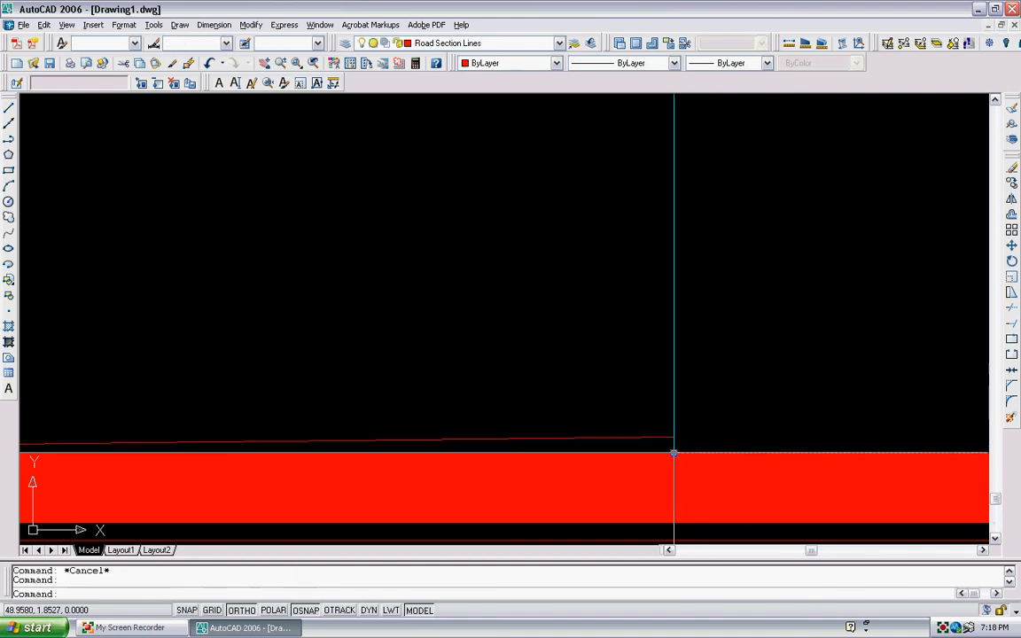
pyautogui.click(674, 453)
pyautogui.click(677, 436)
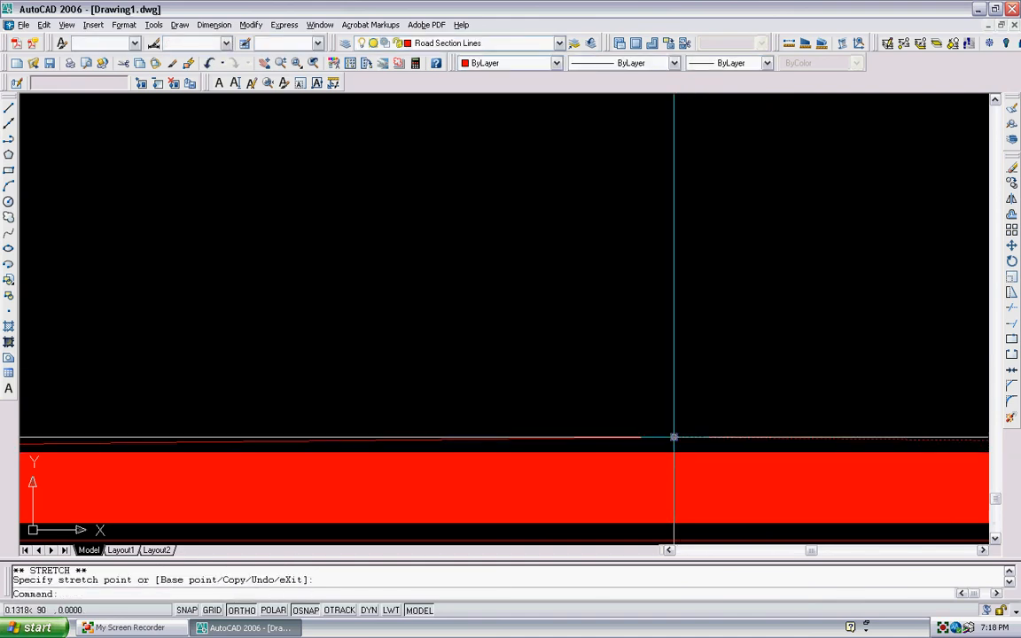
pyautogui.press('Escape')
# Step: Erase the existing solid hatch from the road section
pyautogui.scroll(-4, 689, 411)
pyautogui.click(695, 412)
pyautogui.press('Escape')
pyautogui.scroll(3, 695, 412)
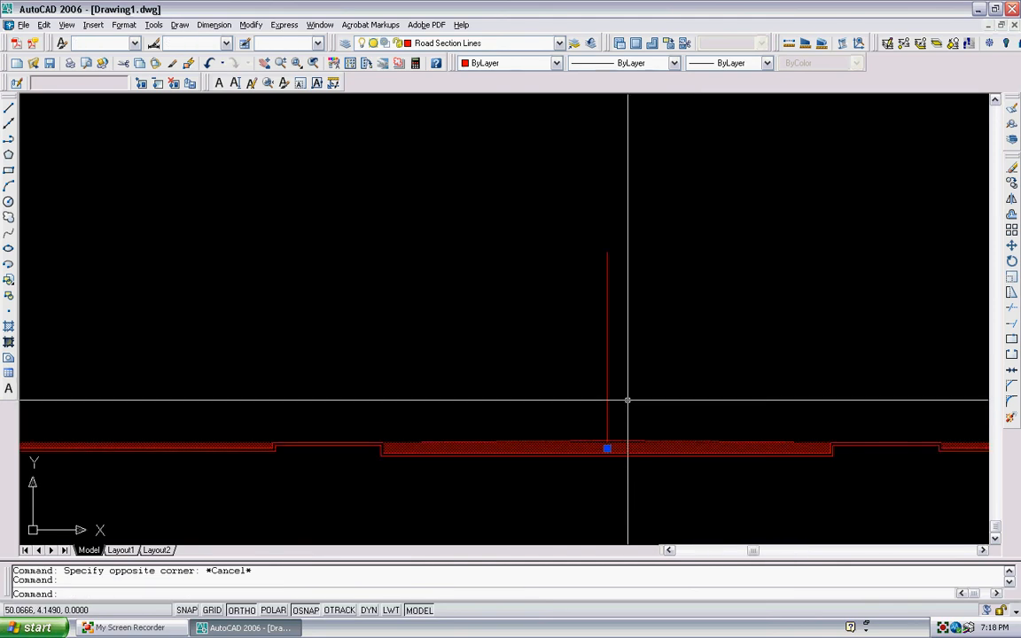
pyautogui.press('Delete')
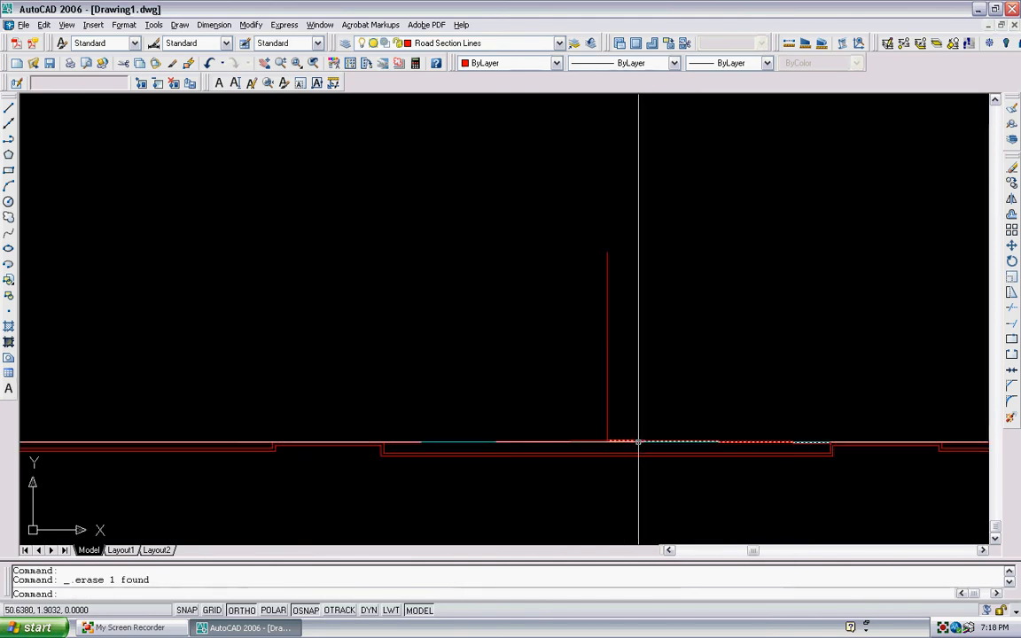
# Step: Trim the part of the vertical centre line that extends below the crowned road surface
pyautogui.scroll(2, 638, 442)
pyautogui.write('tr')
pyautogui.press('Return')
pyautogui.scroll(4, 598, 459)
pyautogui.click(606, 444)
pyautogui.click(582, 413)
pyautogui.press('Return')
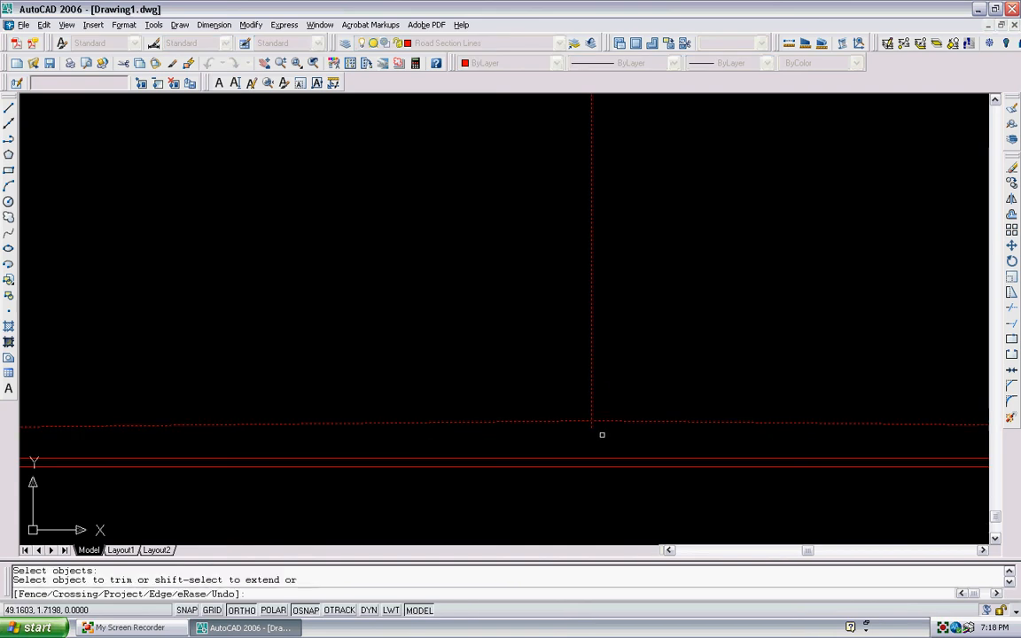
pyautogui.click(594, 427)
pyautogui.press('Escape')
pyautogui.scroll(-3, 593, 427)
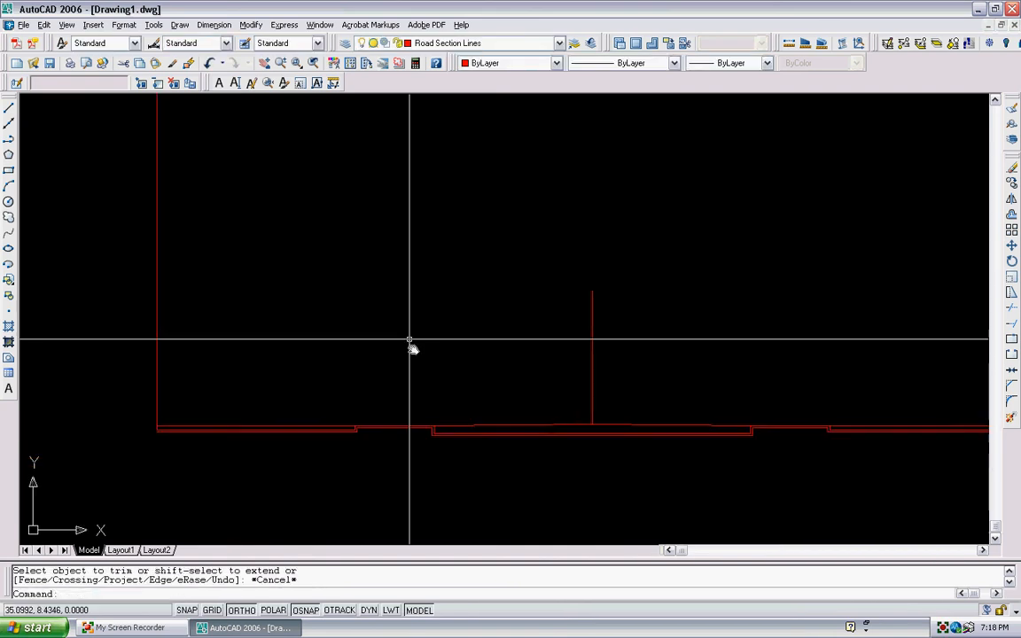
# Step: Set up a SOLID hatch and pick the left side strip and the central carriageway strip as its areas
pyautogui.moveTo(408, 339); pyautogui.dragTo(418, 364, button='middle')
pyautogui.write('h')
pyautogui.press('Return')
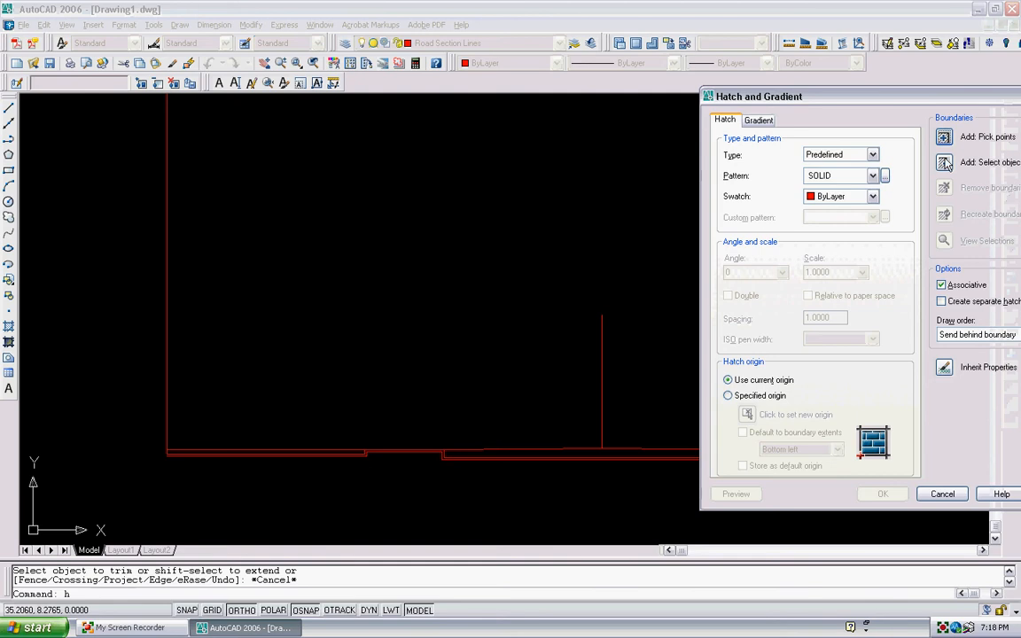
pyautogui.moveTo(859, 96)
pyautogui.mouseDown()
pyautogui.moveTo(399, 142)
pyautogui.moveTo(238, 71)
pyautogui.mouseUp()
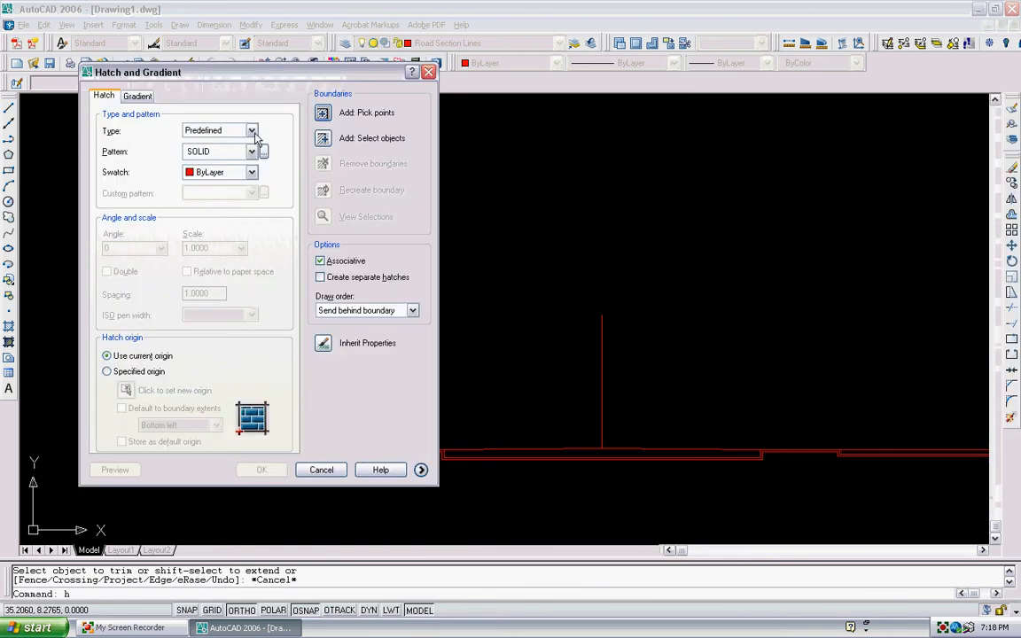
pyautogui.click(323, 113)
pyautogui.scroll(3, 328, 452)
pyautogui.click(327, 452)
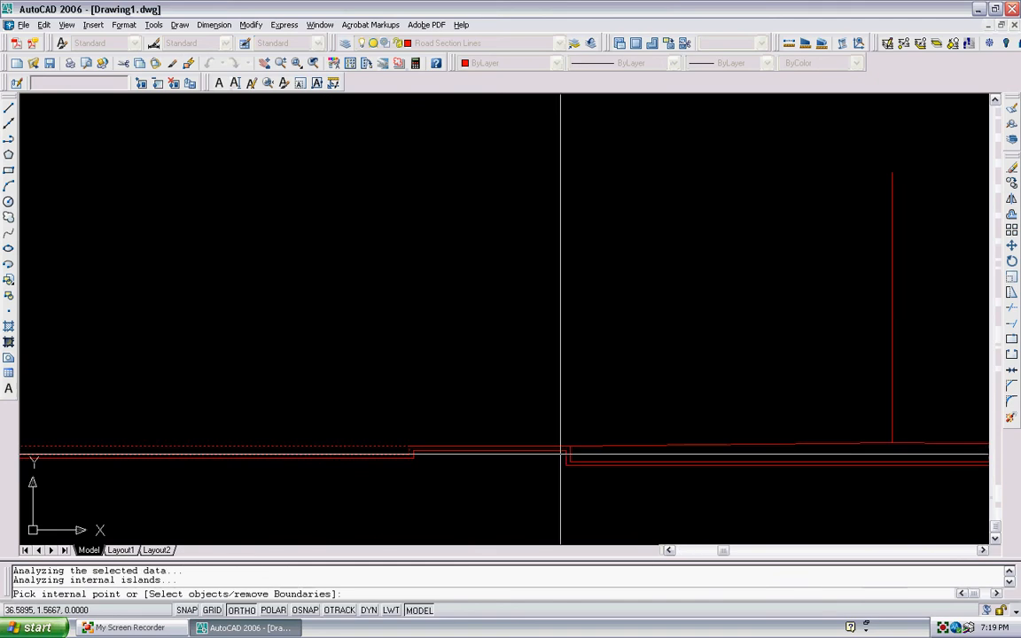
pyautogui.click(641, 452)
# Step: Try to add the right side strip to the hatch areas by picking points inside it
pyautogui.scroll(-2, 641, 452)
pyautogui.moveTo(641, 452); pyautogui.dragTo(319, 427, button='middle')
pyautogui.moveTo(797, 414); pyautogui.dragTo(631, 442, button='middle')
pyautogui.scroll(3, 629, 445)
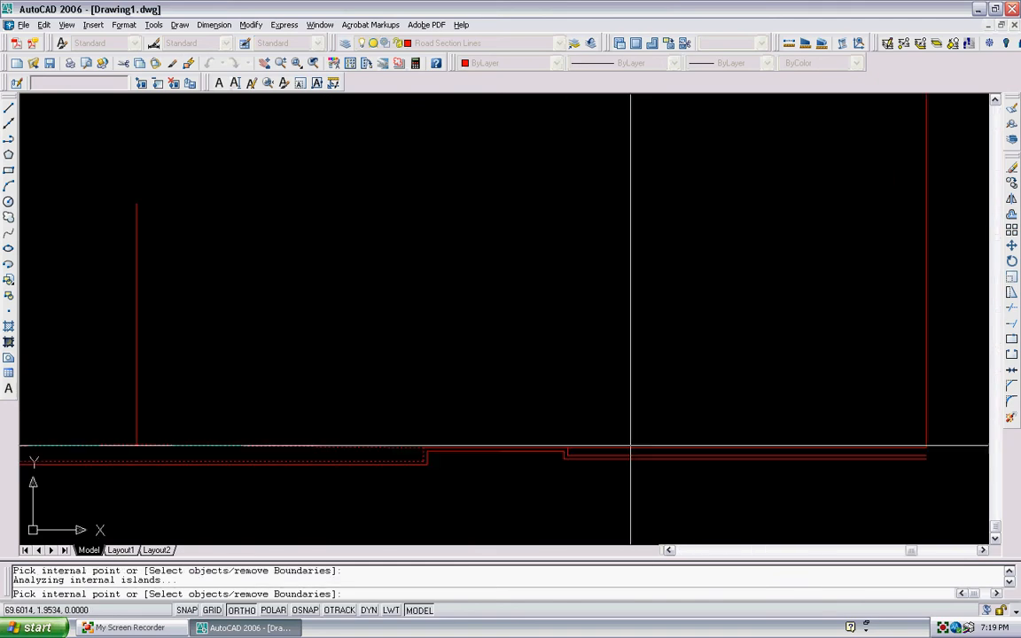
pyautogui.click(627, 453)
pyautogui.click(529, 377)
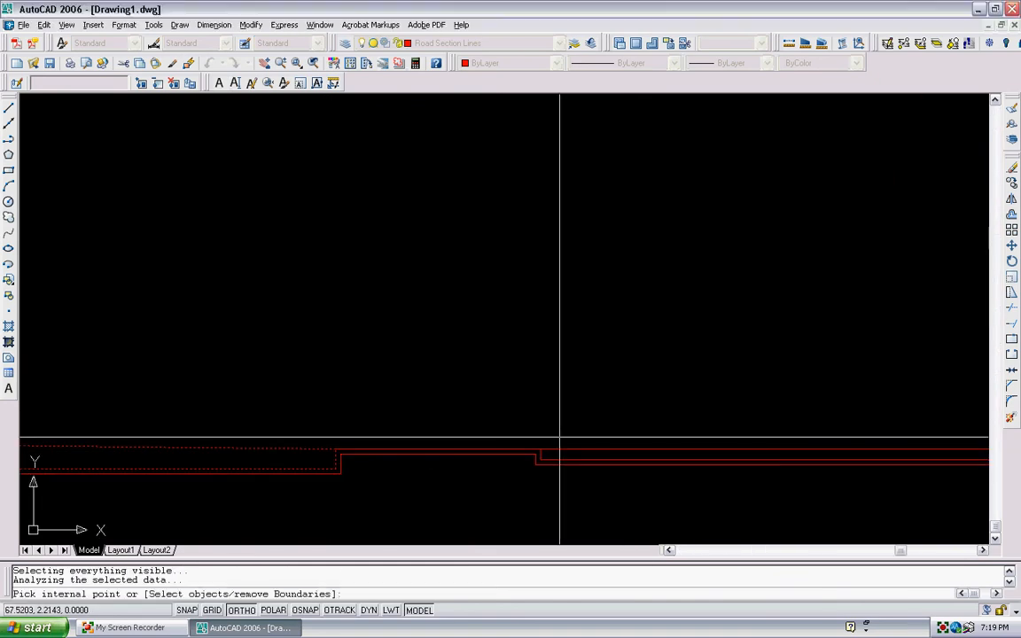
pyautogui.click(558, 455)
pyautogui.click(511, 377)
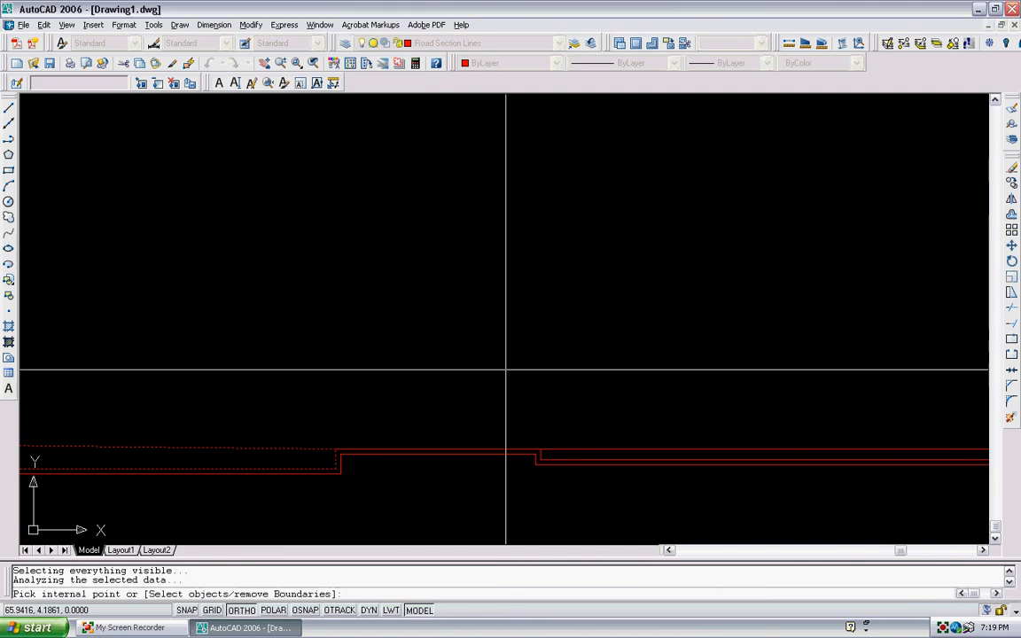
pyautogui.scroll(4, 566, 404)
pyautogui.scroll(-2, 589, 417)
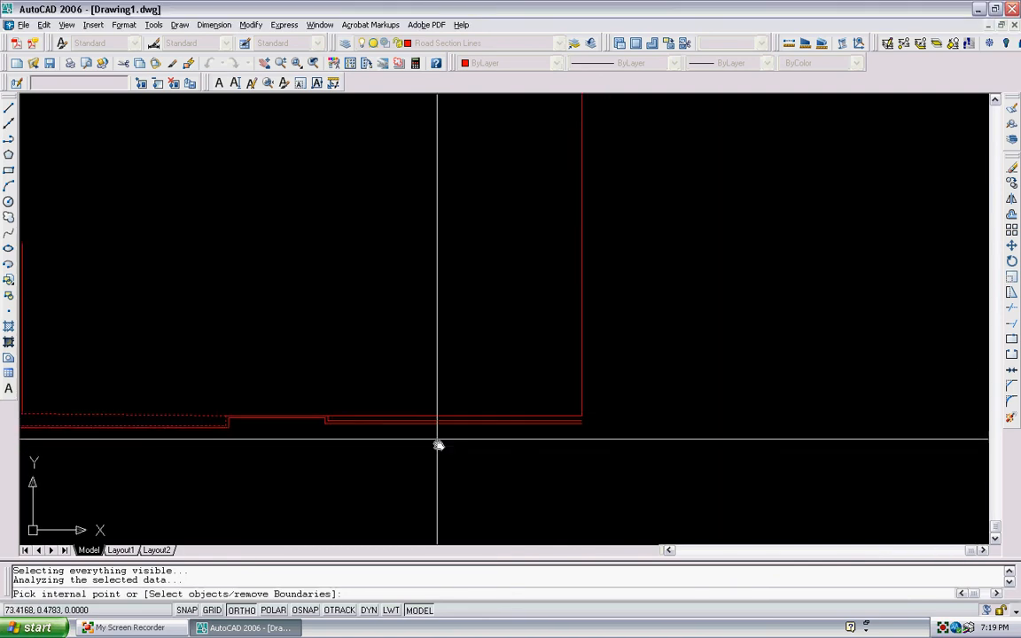
pyautogui.scroll(3, 576, 416)
pyautogui.scroll(-2, 613, 424)
pyautogui.scroll(-2, 614, 430)
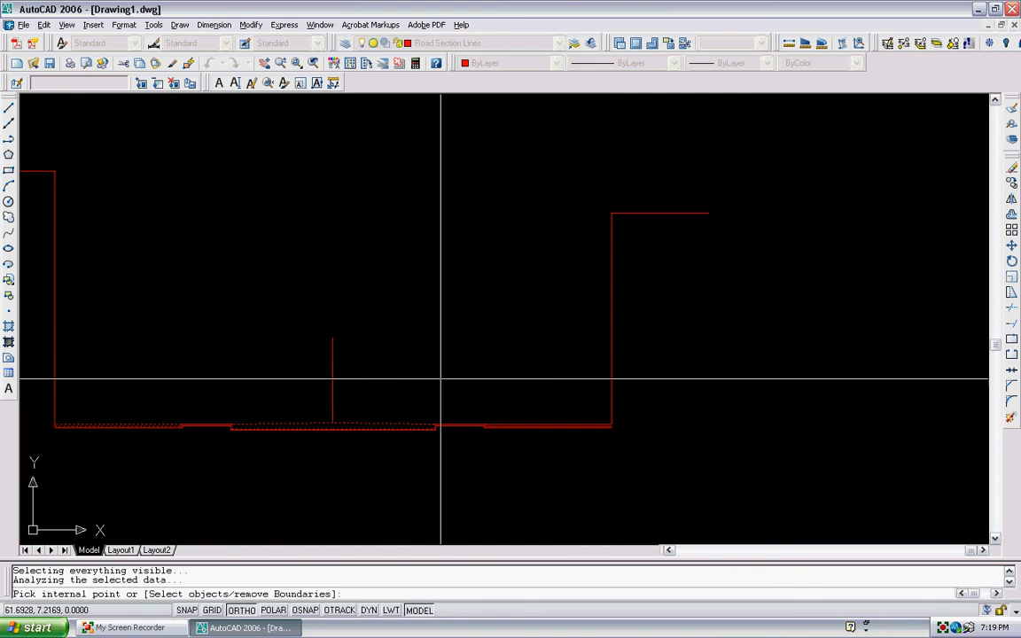
# Step: Apply the solid hatch to the picked left side strip and central carriageway strip
pyautogui.press('Return')
pyautogui.press('Return')
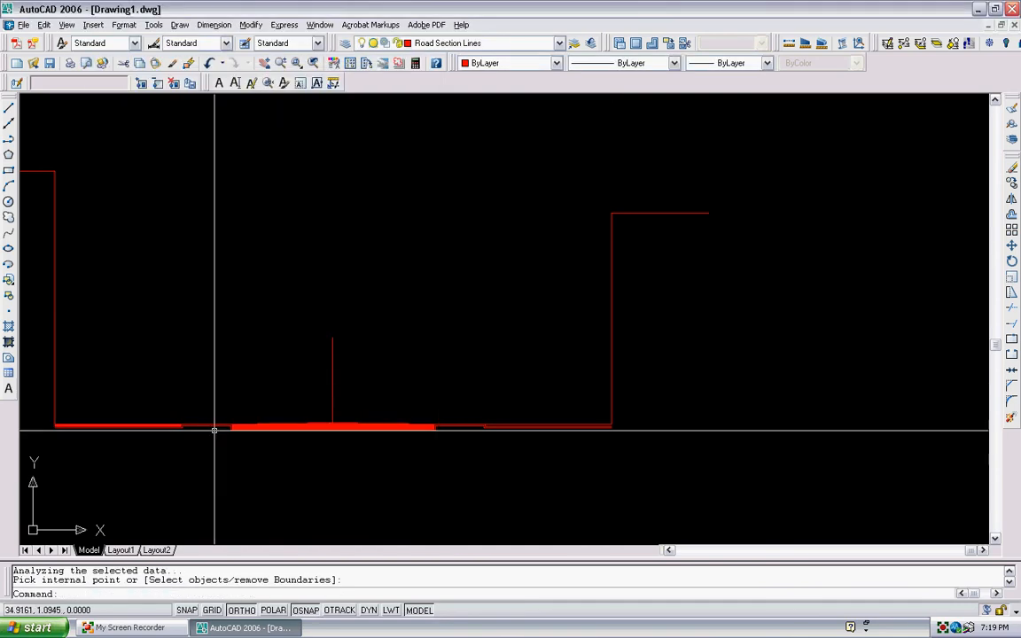
pyautogui.scroll(3, 636, 434)
pyautogui.scroll(2, 656, 441)
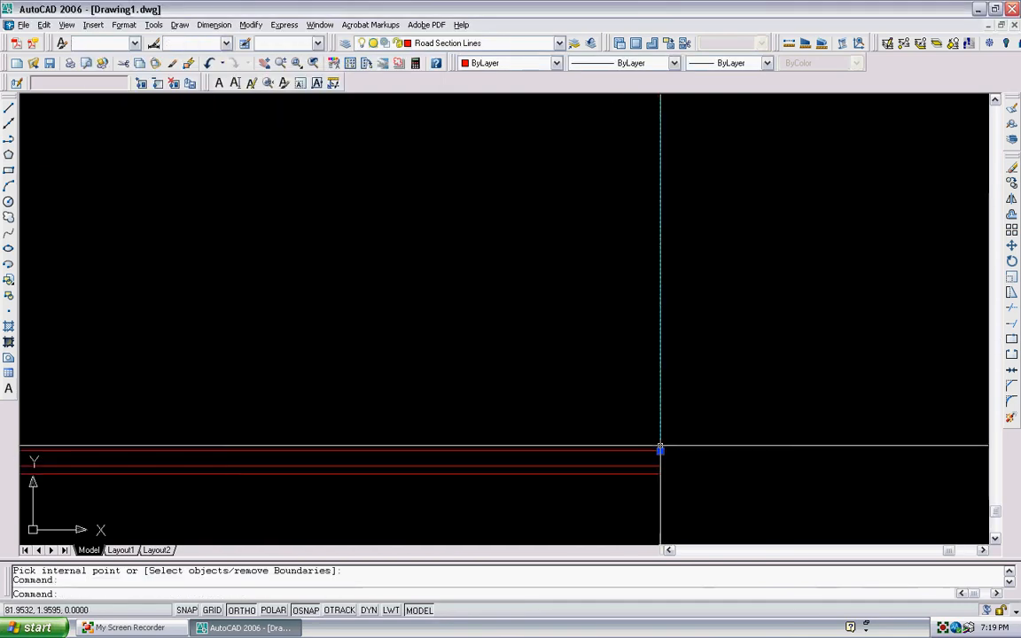
# Step: Stretch the lower end of the right boundary line down to the bottom edge of the right side strip
pyautogui.click(659, 466)
pyautogui.click(660, 466)
pyautogui.press('Escape')
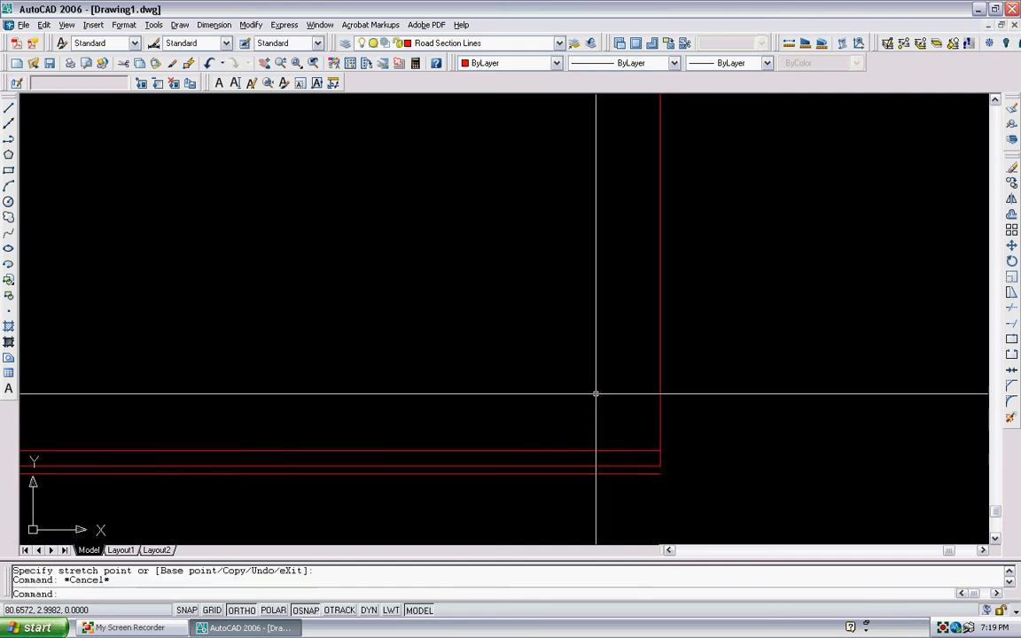
# Step: Fill the right side strip with the SOLID hatch by picking a point inside it
pyautogui.write('h')
pyautogui.press('Return')
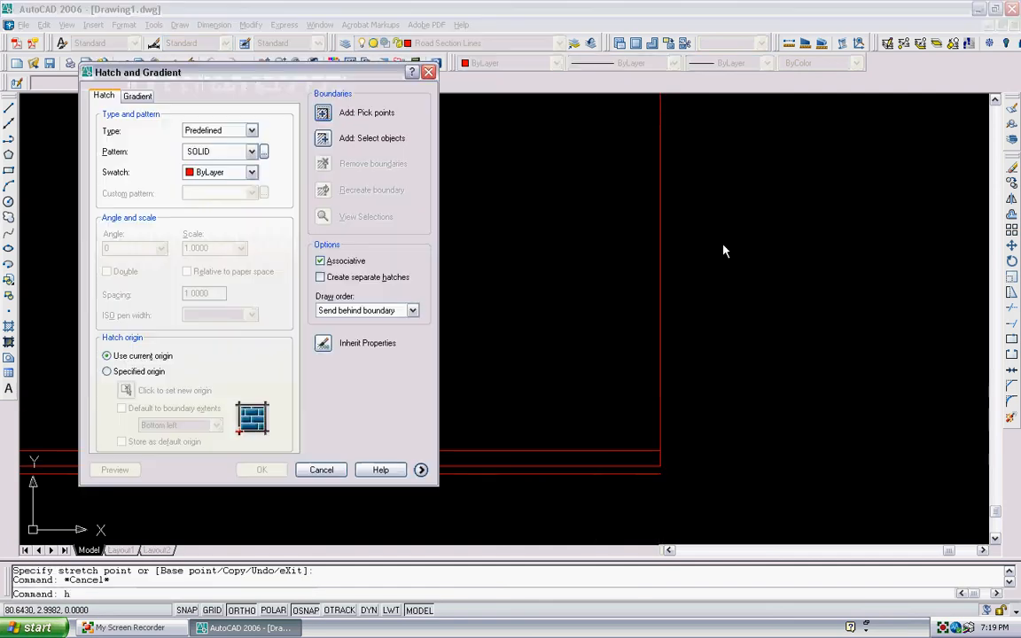
pyautogui.click(323, 114)
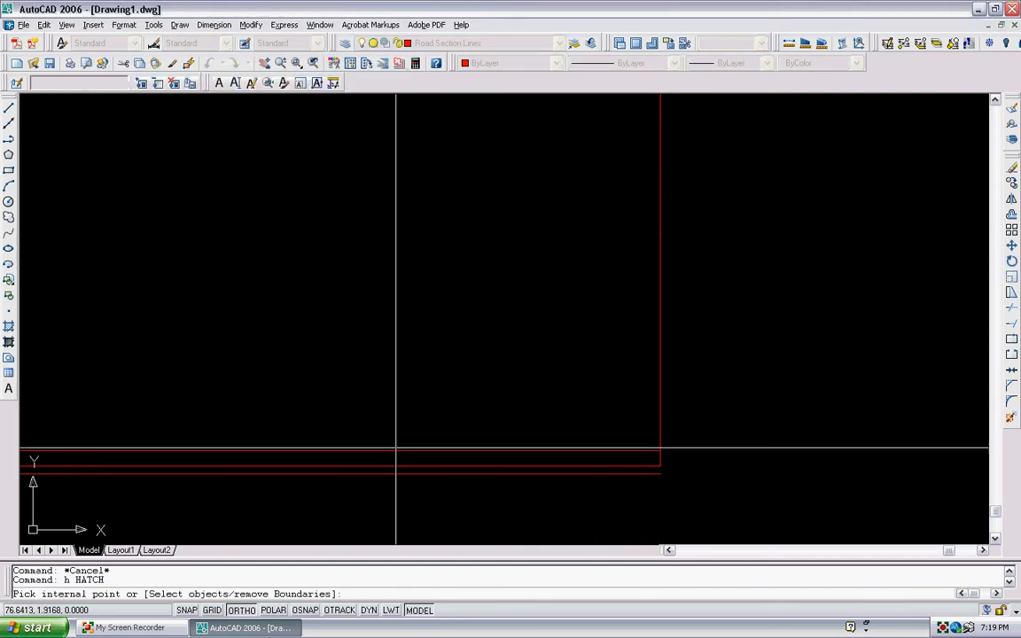
pyautogui.click(400, 417)
pyautogui.press('Return')
pyautogui.press('Return')
# Step: Erase the vertical centre line above the crowned road surface
pyautogui.scroll(-4, 401, 387)
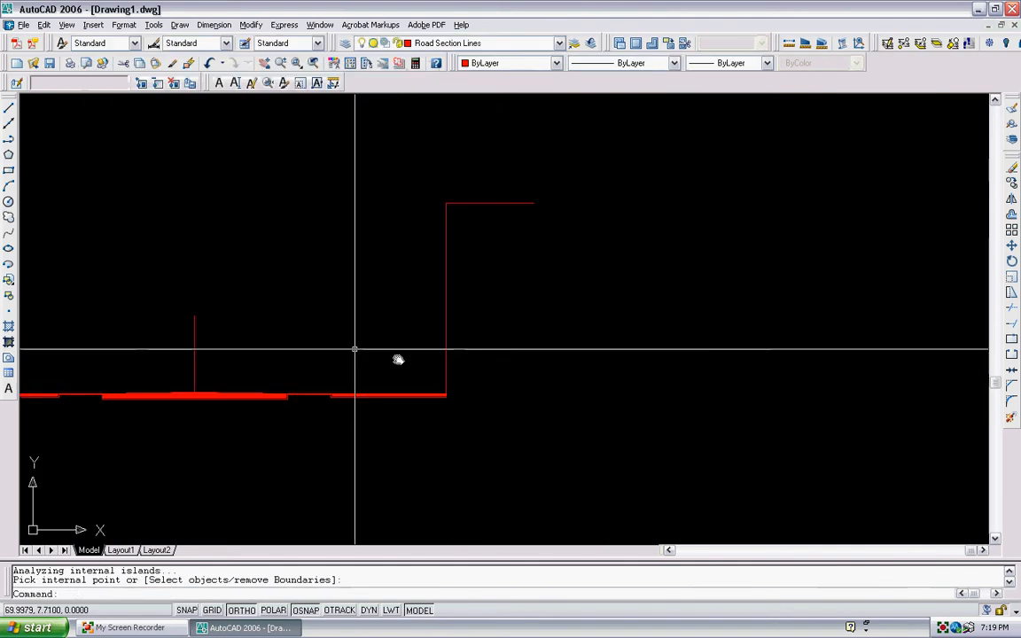
pyautogui.click(519, 387)
pyautogui.click(455, 329)
pyautogui.press('Delete')
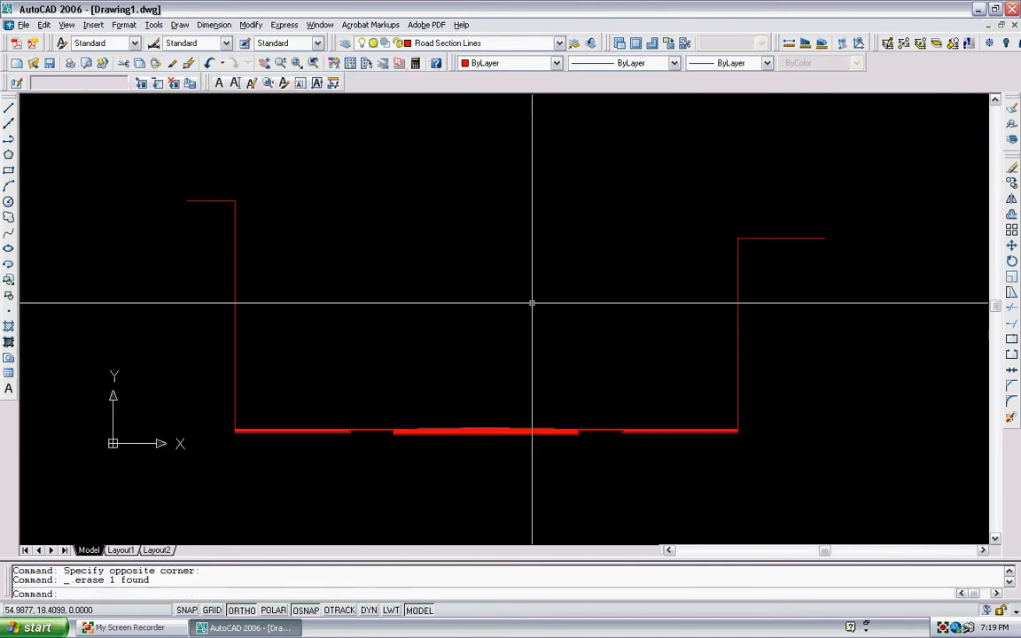
# Step: Make the Dimensions layer current
pyautogui.click(558, 42)
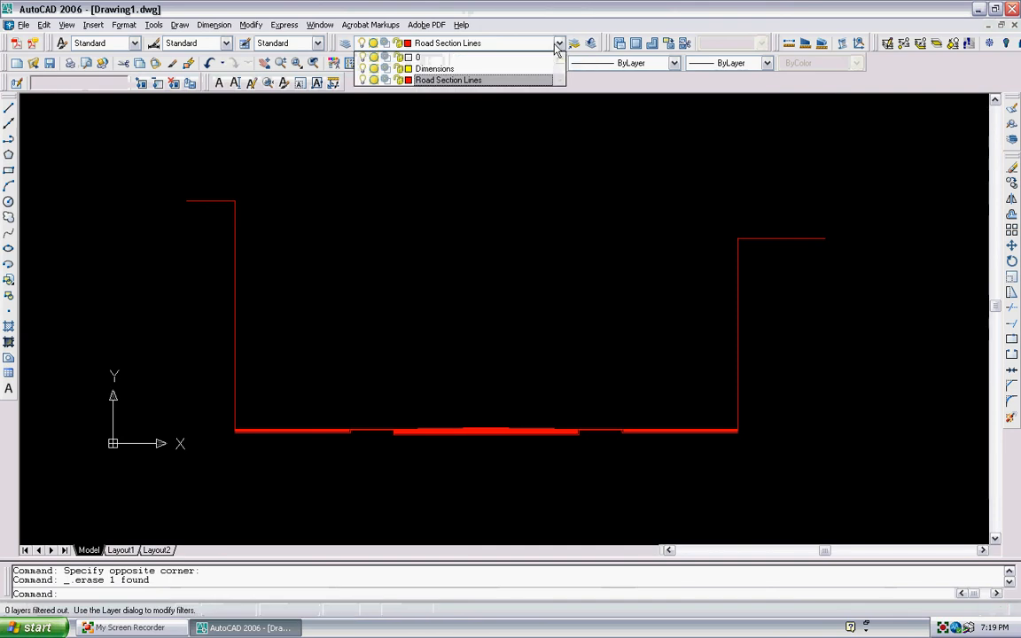
pyautogui.click(460, 69)
pyautogui.moveTo(337, 338); pyautogui.dragTo(372, 292, button='middle')
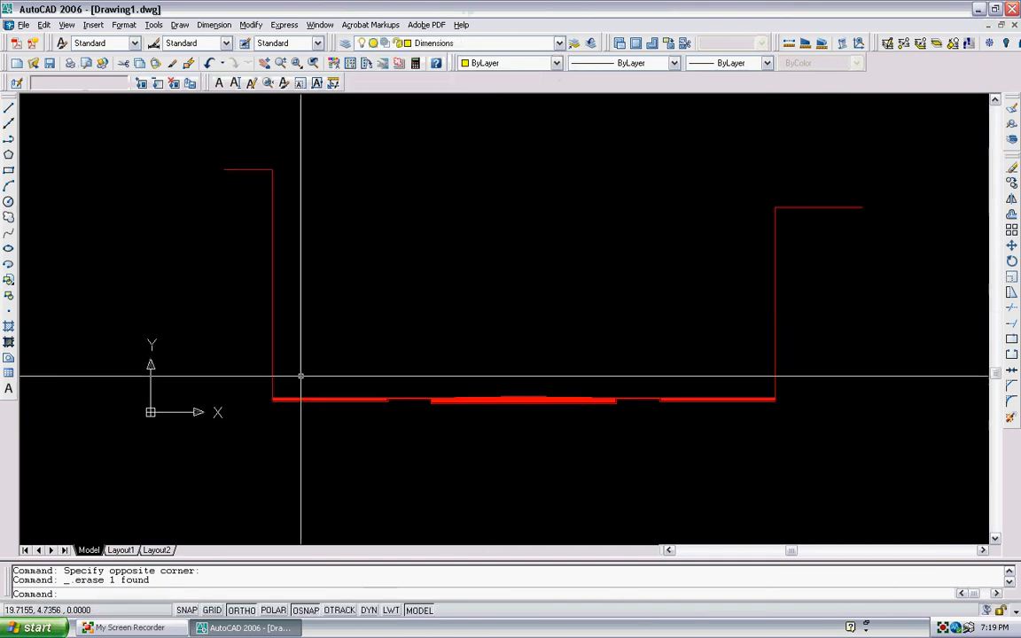
# Step: Add an aligned dimension below the left side strip, from the left boundary line to the strip's inner end
pyautogui.scroll(3, 300, 376)
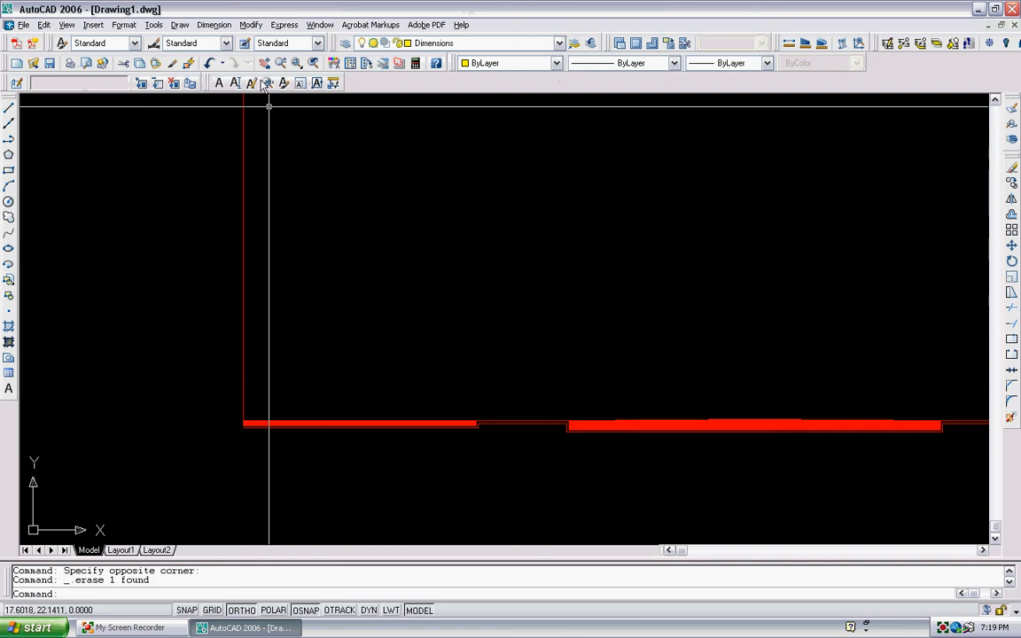
pyautogui.click(214, 25)
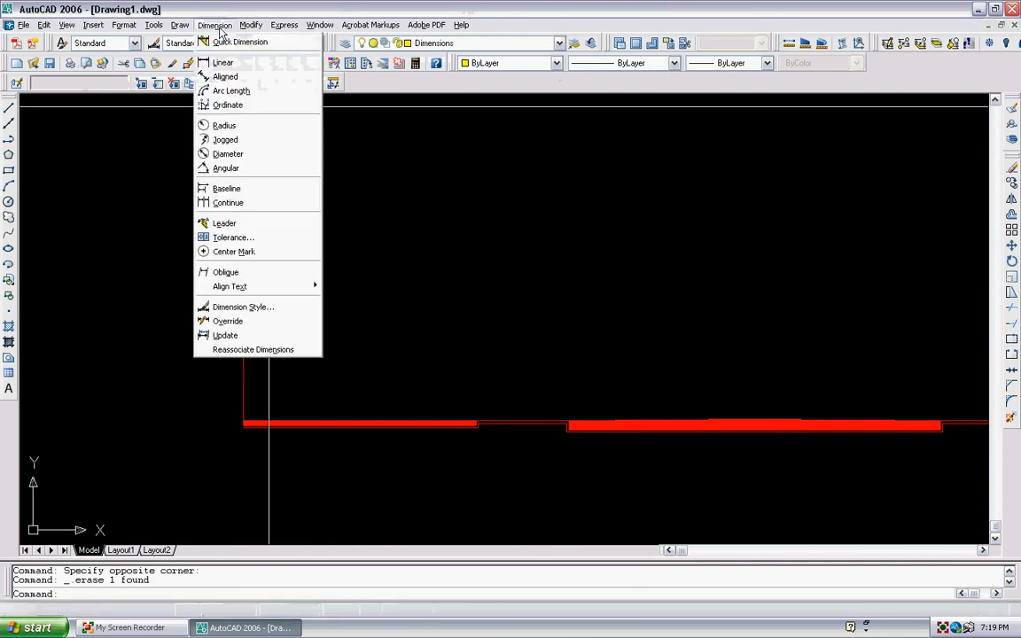
pyautogui.click(227, 77)
pyautogui.scroll(3, 245, 382)
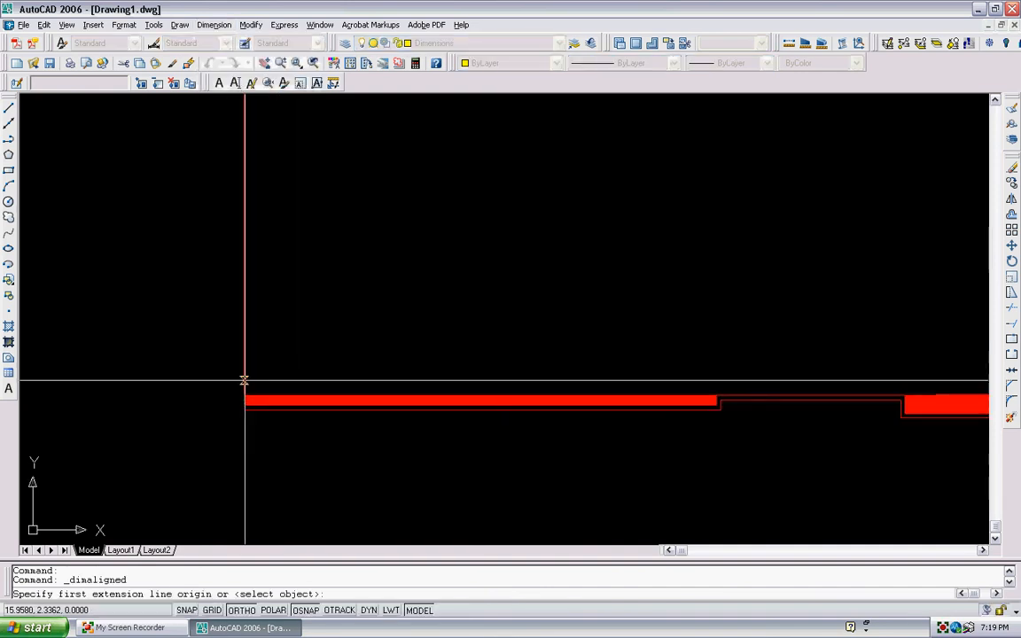
pyautogui.click(244, 395)
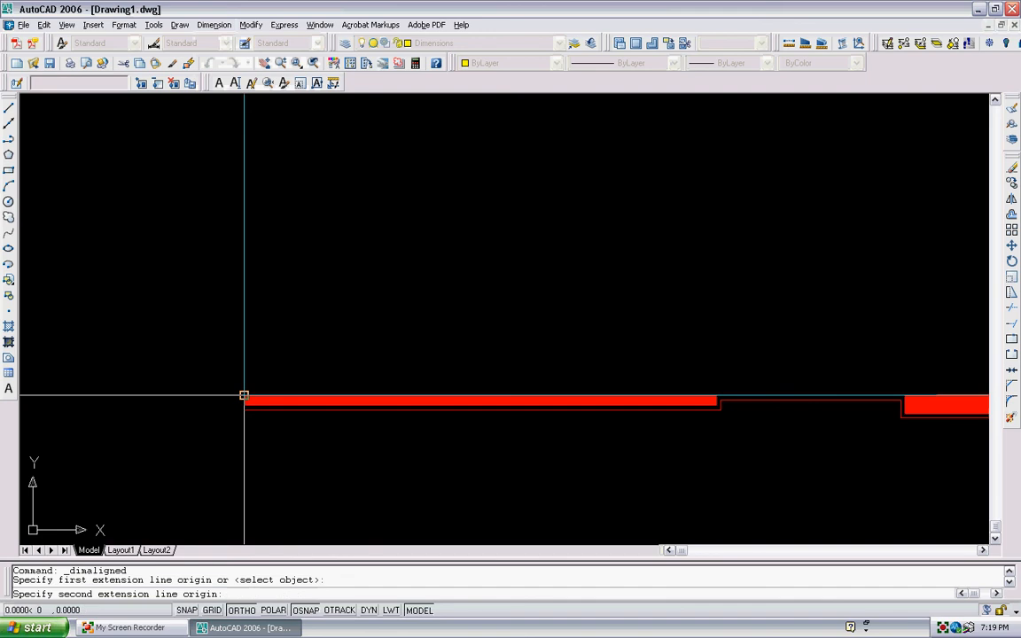
pyautogui.click(717, 398)
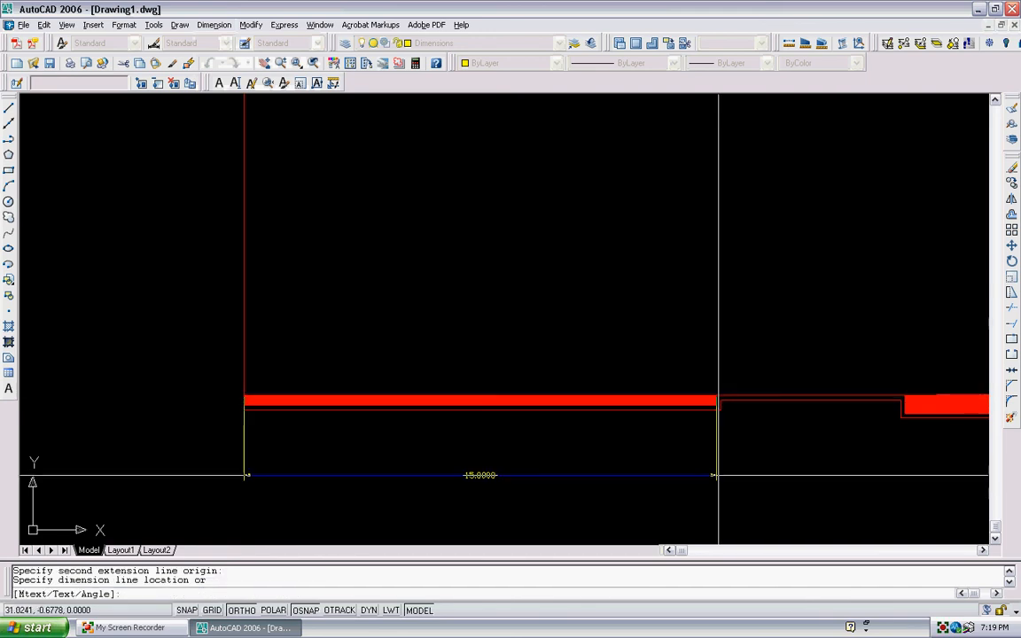
pyautogui.scroll(-2, 718, 475)
pyautogui.moveTo(718, 475)
pyautogui.mouseDown(button='middle')
pyautogui.moveTo(634, 355)
pyautogui.moveTo(527, 360)
pyautogui.mouseUp(button='middle')
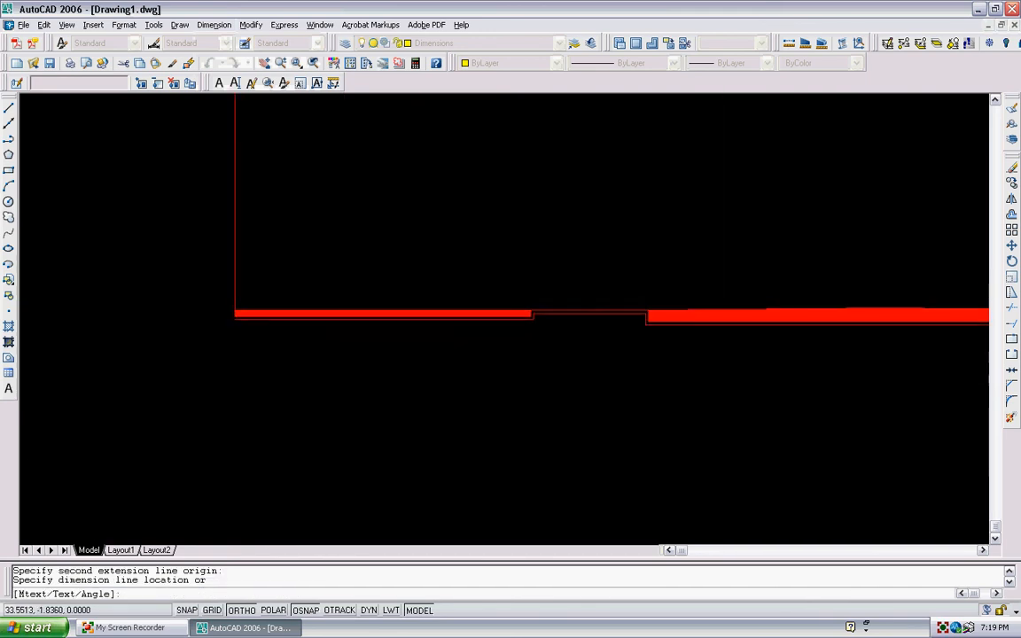
pyautogui.click(531, 398)
# Step: Examine the text and arrowhead size of the left side strip's dimension against the road section
pyautogui.scroll(4, 396, 395)
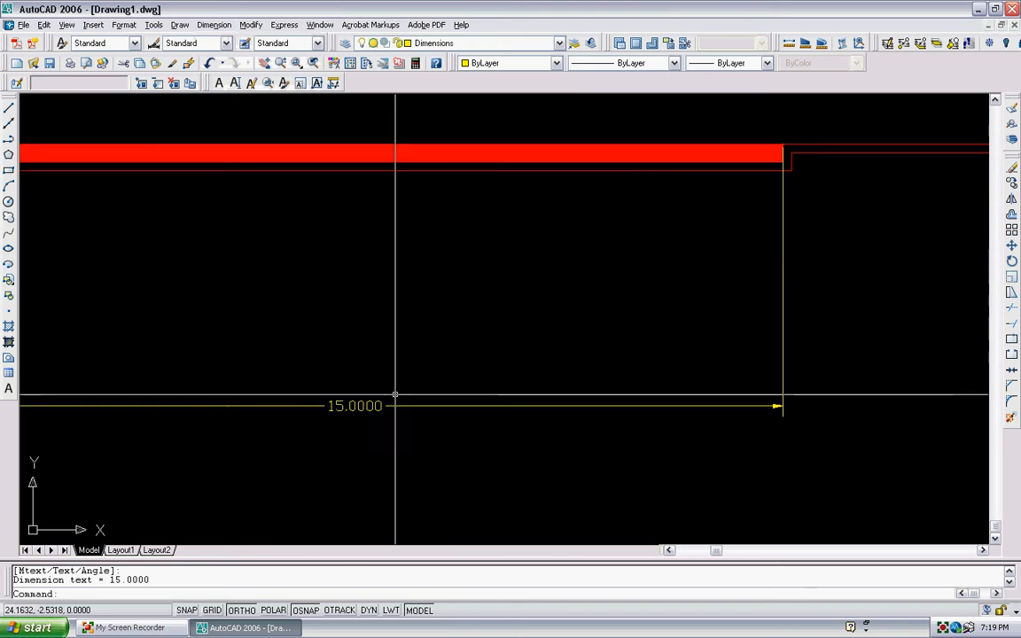
pyautogui.scroll(-4, 394, 372)
pyautogui.scroll(6, 647, 406)
pyautogui.scroll(-4, 629, 390)
pyautogui.moveTo(432, 411); pyautogui.dragTo(590, 425, button='middle')
pyautogui.scroll(5, 381, 381)
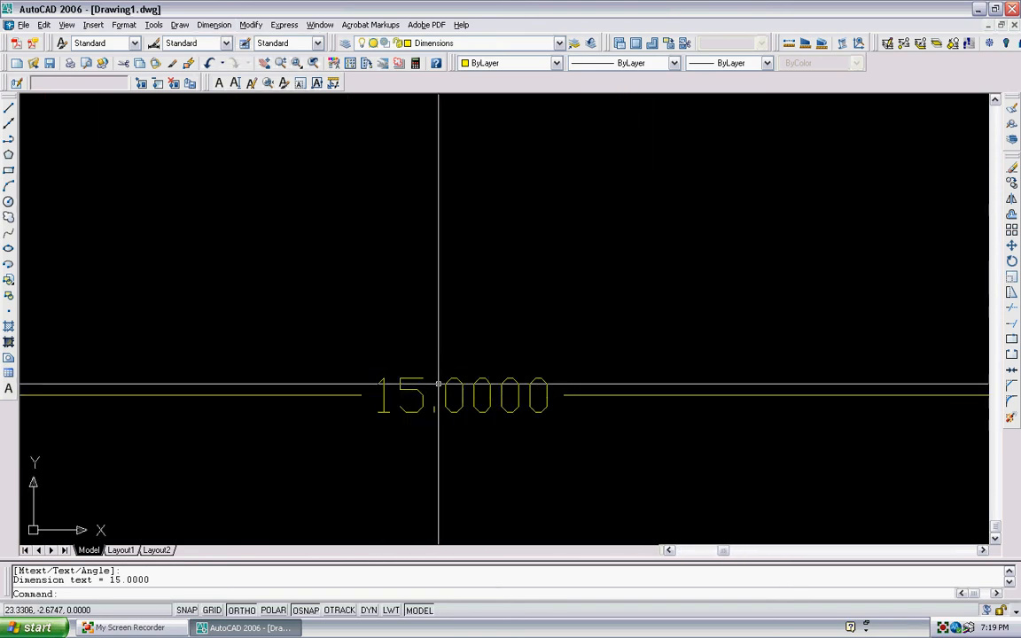
pyautogui.scroll(-6, 438, 384)
pyautogui.scroll(6, 803, 364)
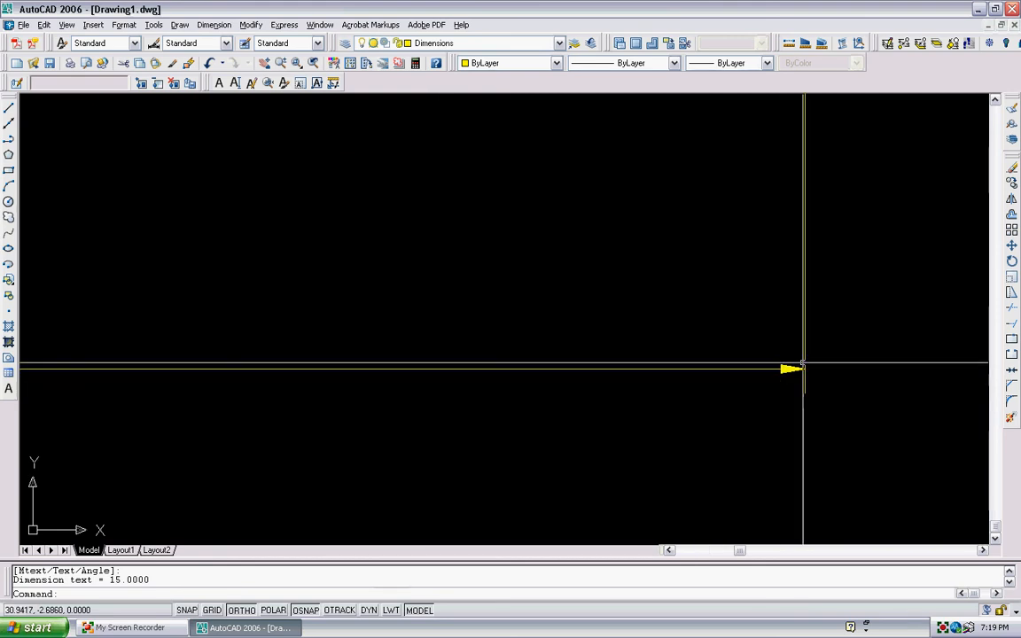
pyautogui.scroll(-5, 850, 333)
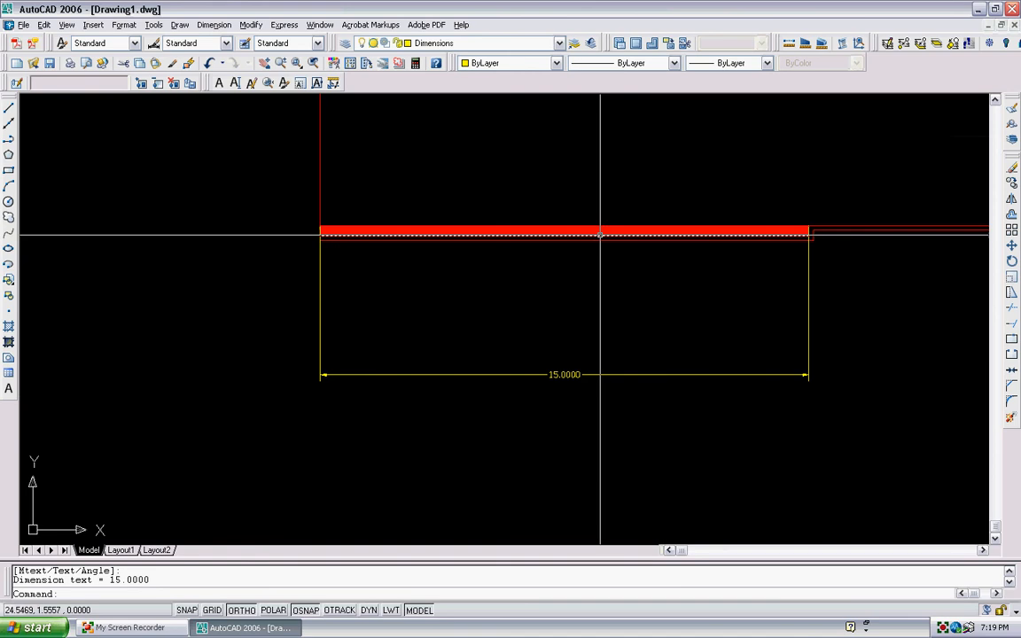
pyautogui.scroll(-2, 354, 274)
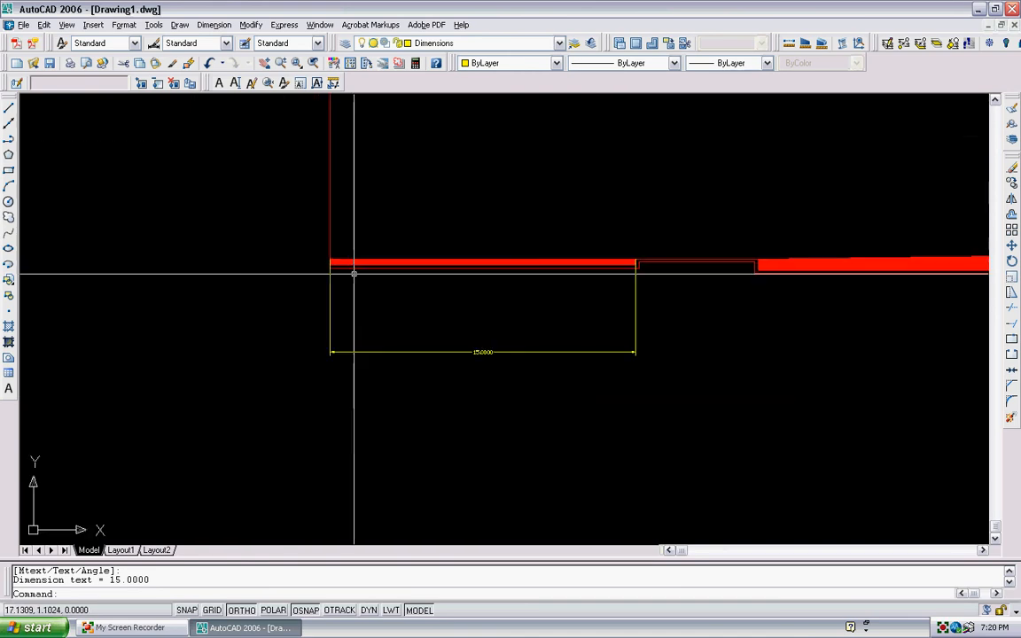
pyautogui.moveTo(353, 274); pyautogui.dragTo(337, 306, button='middle')
# Step: Modify the Standard dimension style to use Architectural tick arrowheads with an arrow size of 1
pyautogui.click(213, 25)
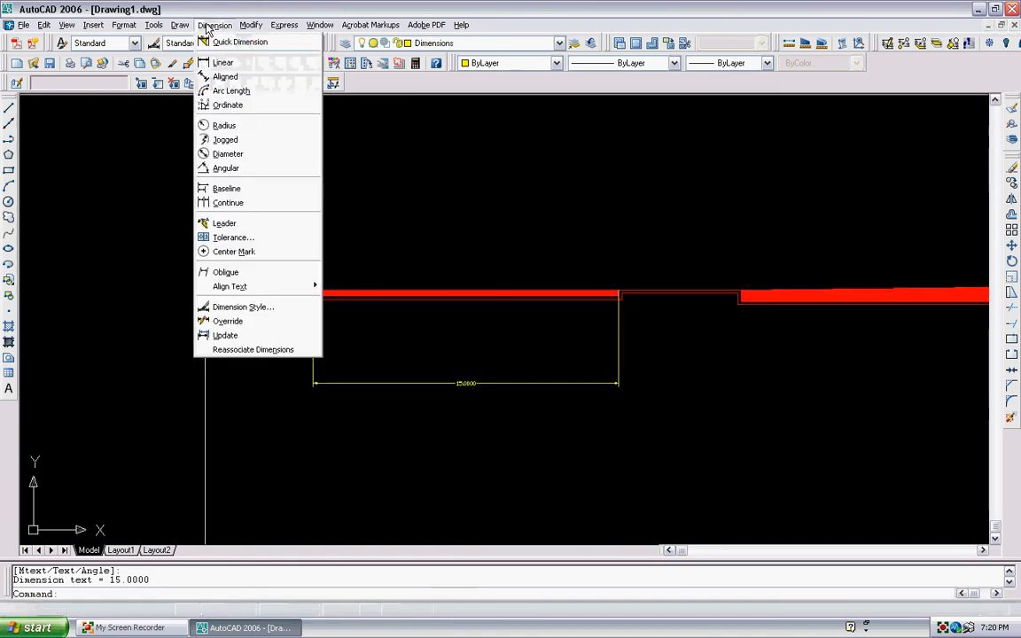
pyautogui.moveTo(125, 25)
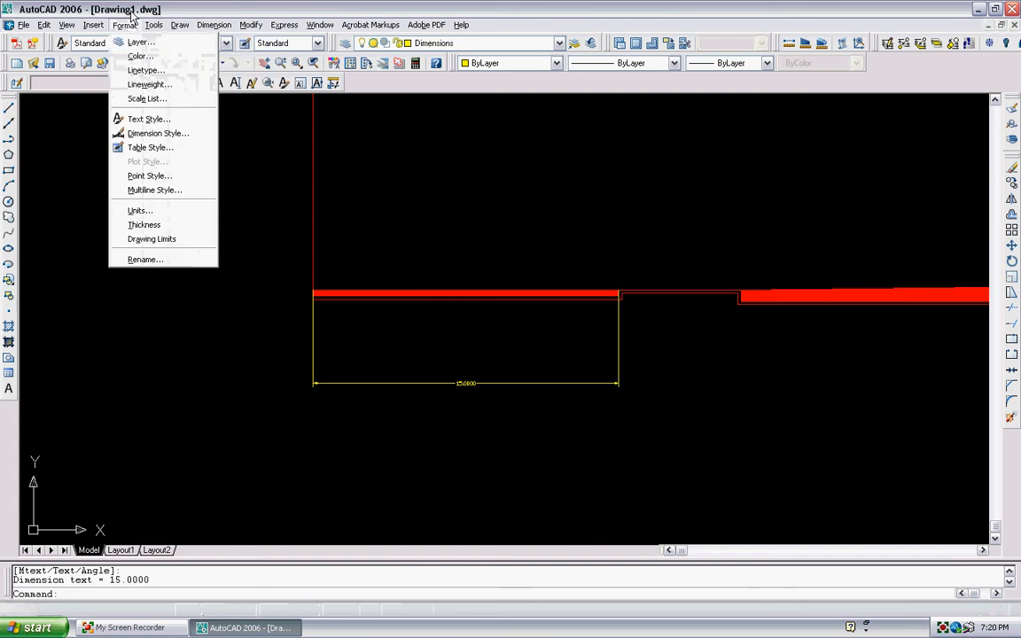
pyautogui.click(153, 134)
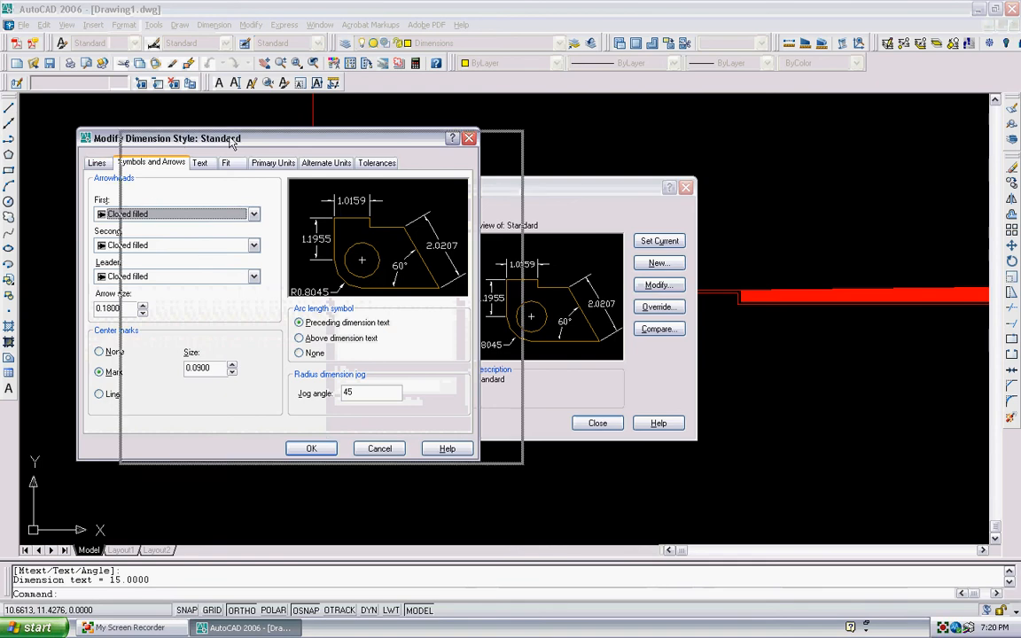
pyautogui.moveTo(188, 140); pyautogui.dragTo(231, 142)
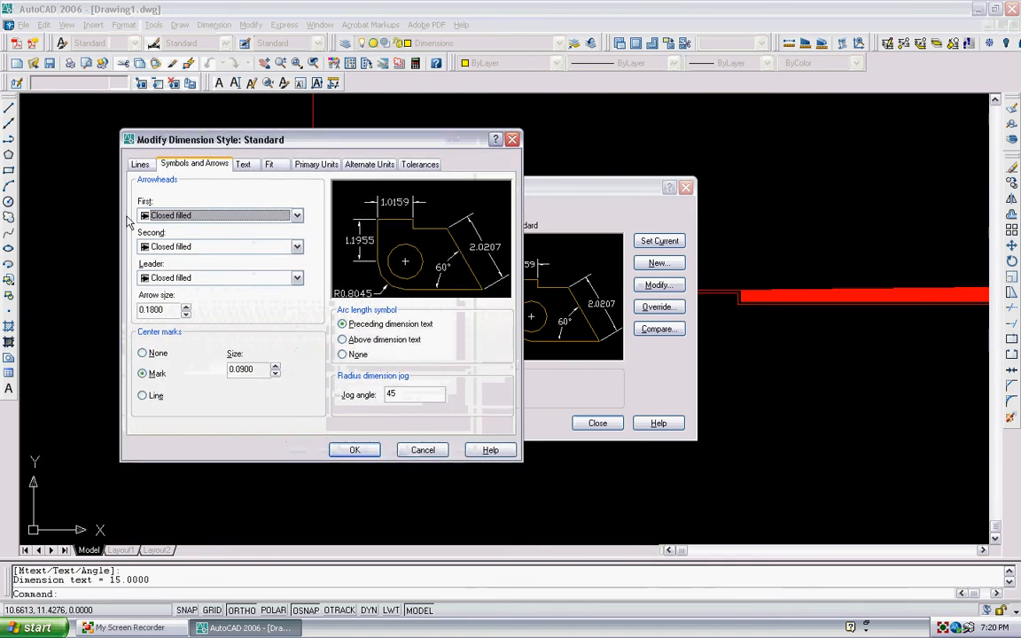
pyautogui.click(242, 165)
pyautogui.click(141, 164)
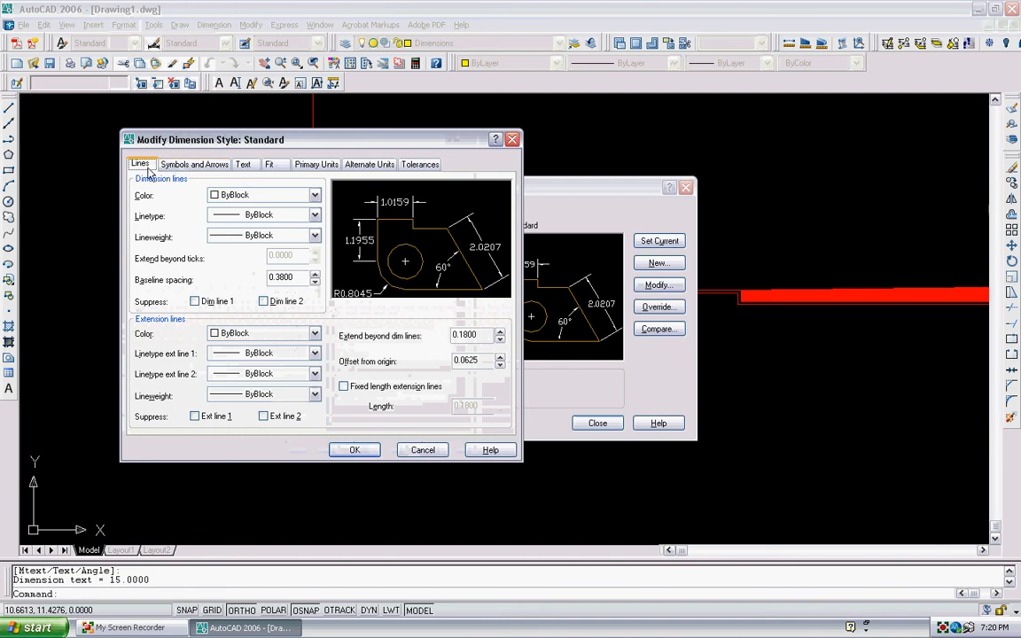
pyautogui.click(186, 165)
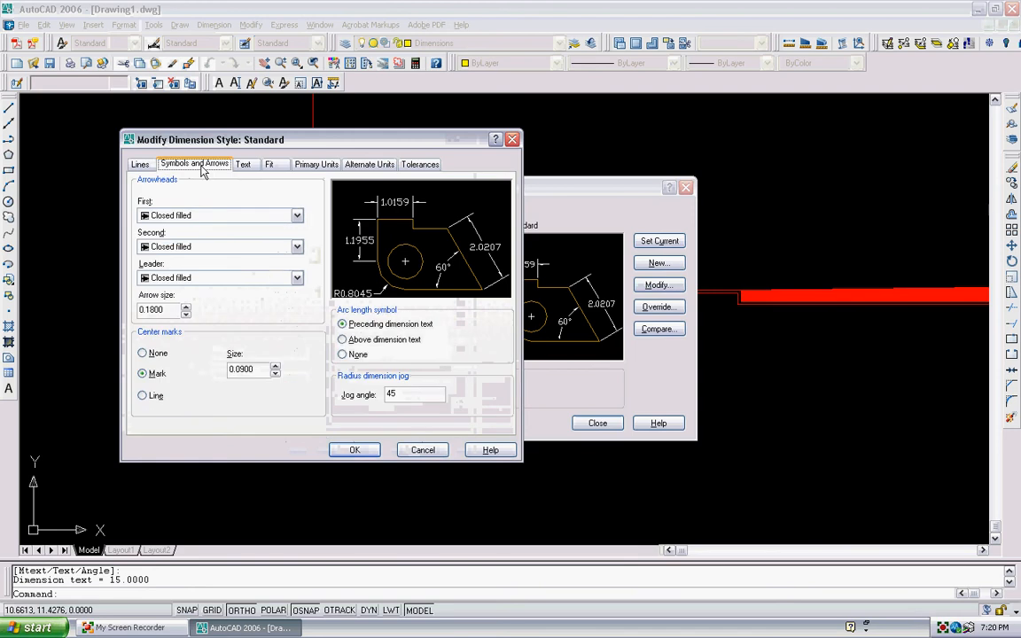
pyautogui.click(295, 216)
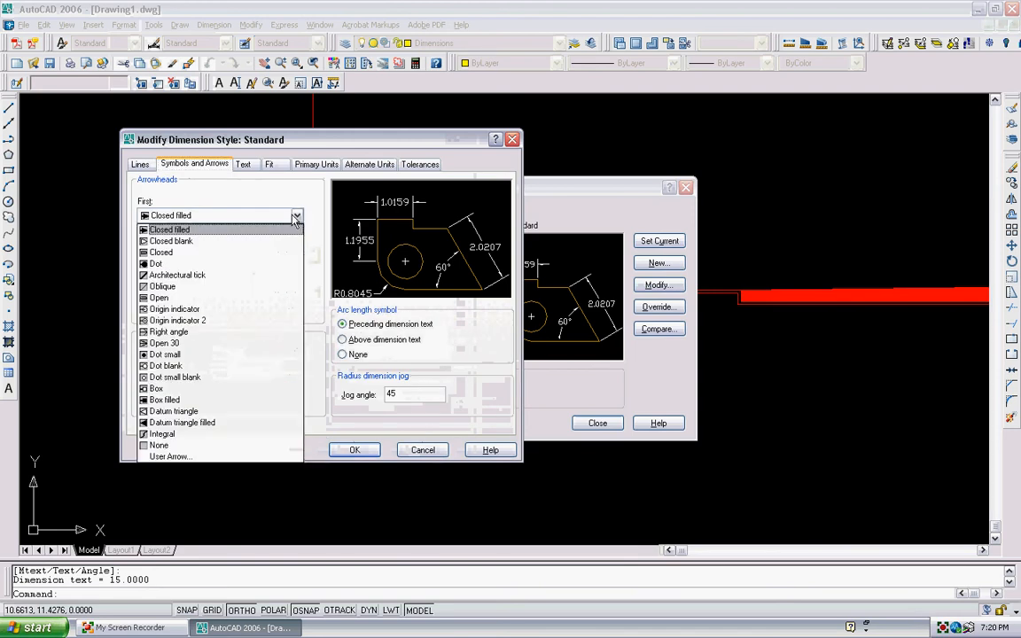
pyautogui.click(238, 277)
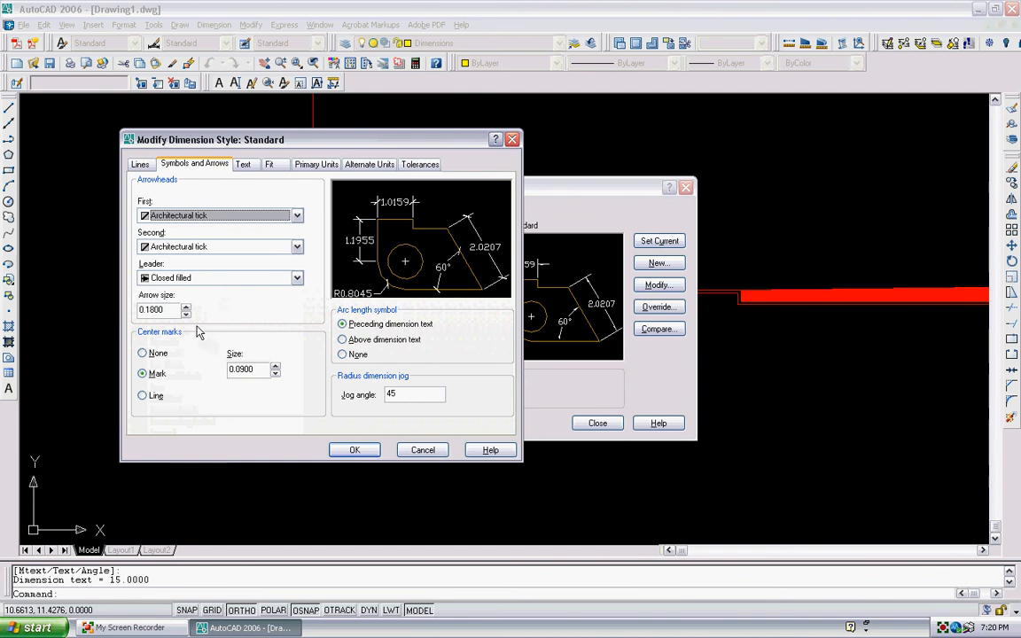
pyautogui.moveTo(164, 309); pyautogui.dragTo(115, 309)
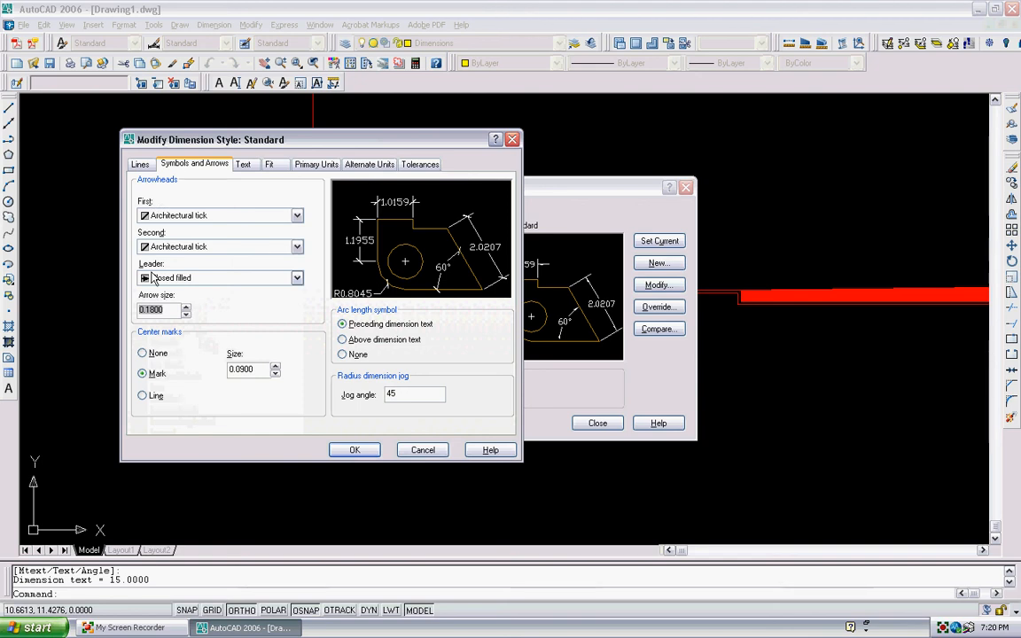
pyautogui.write('1')
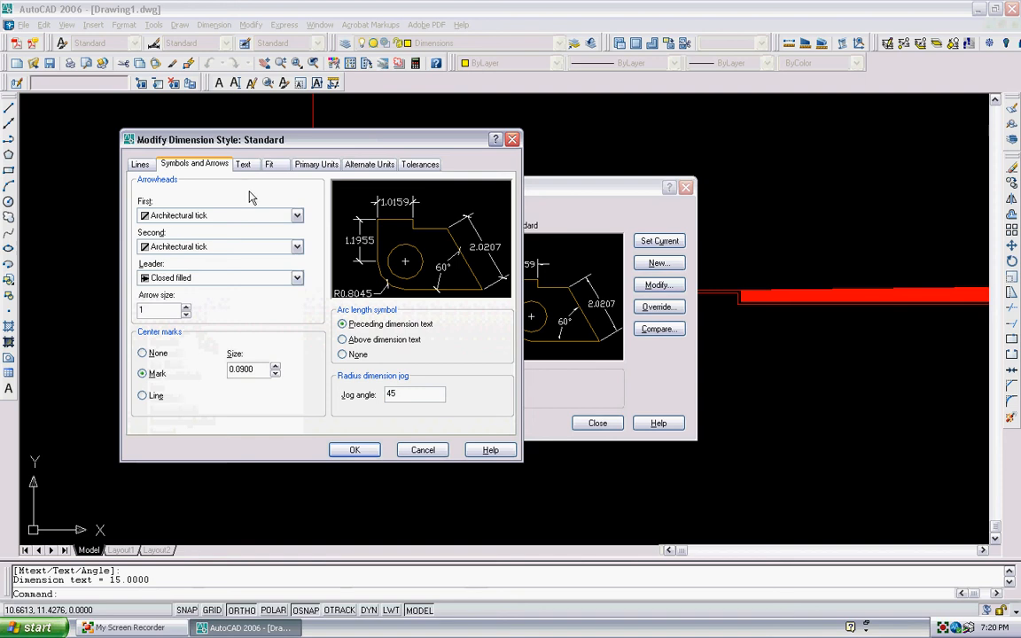
# Step: Change the font of the dimension style's Standard text style to Arial and apply it
pyautogui.click(241, 164)
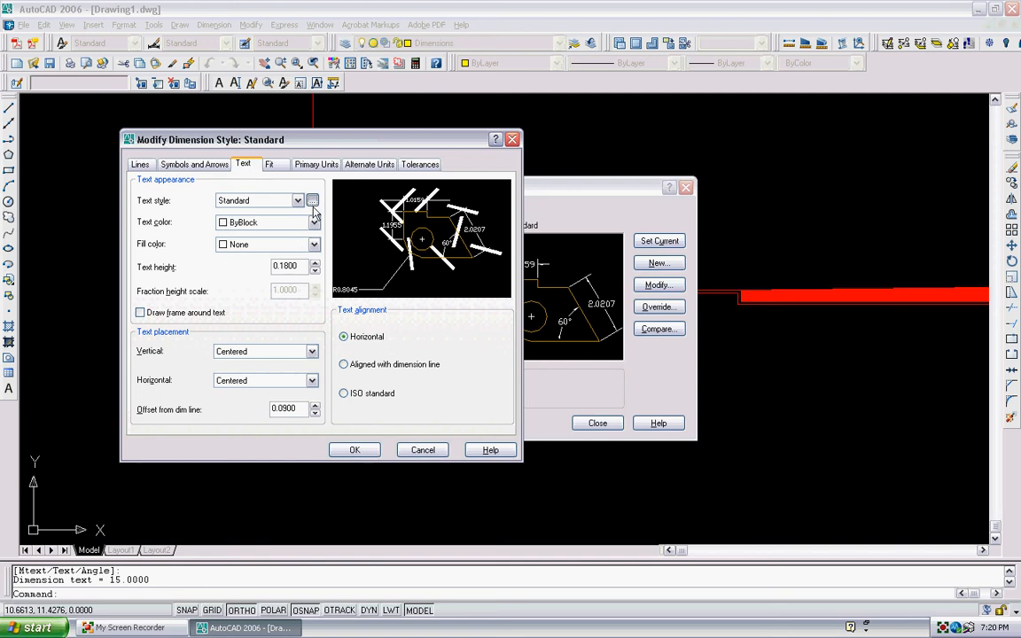
pyautogui.click(312, 202)
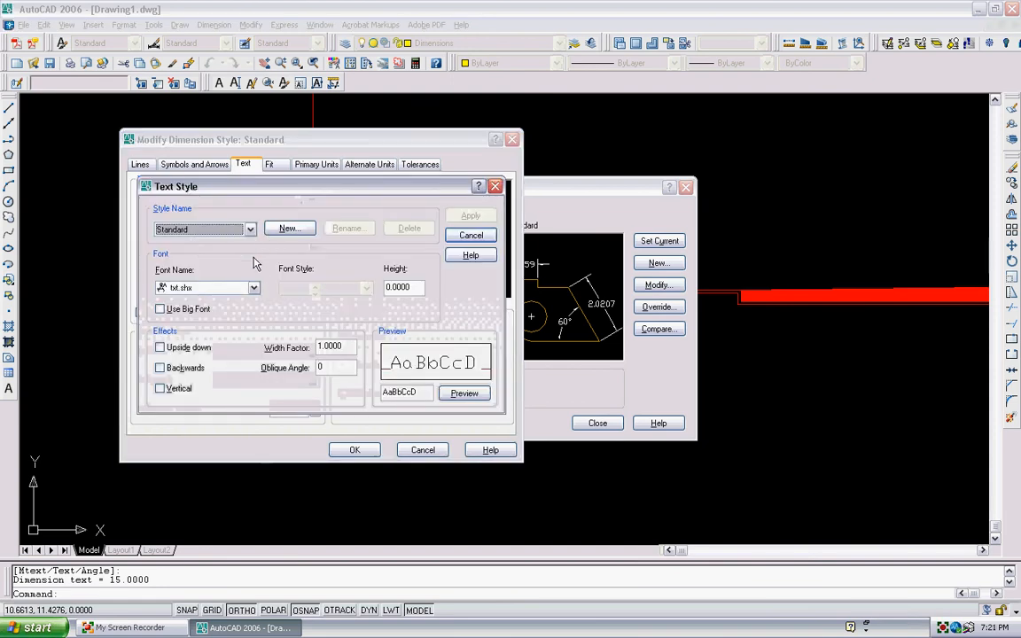
pyautogui.click(253, 287)
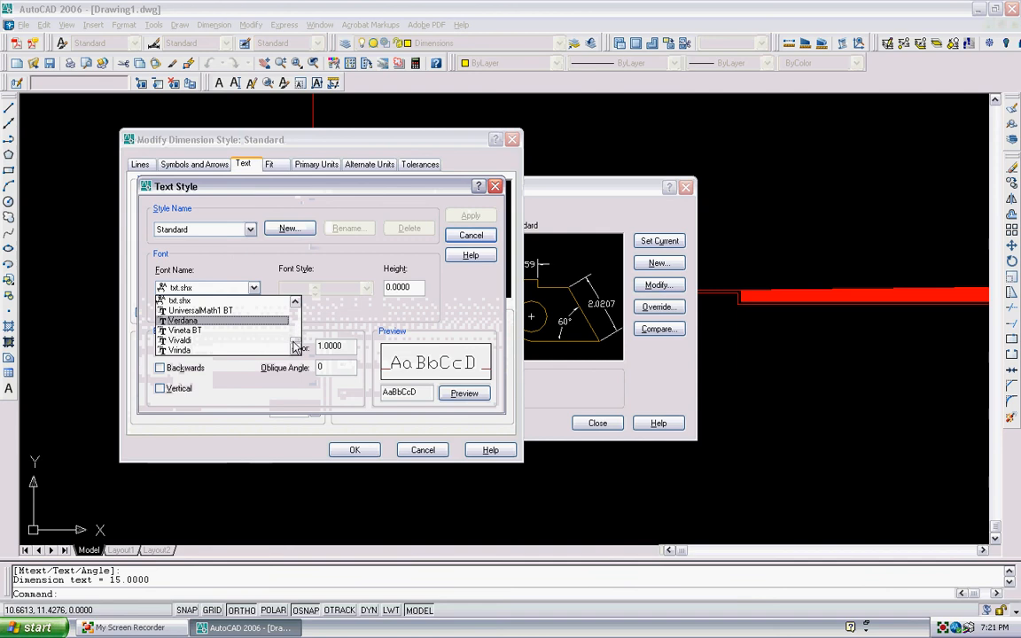
pyautogui.moveTo(295, 346); pyautogui.dragTo(306, 315)
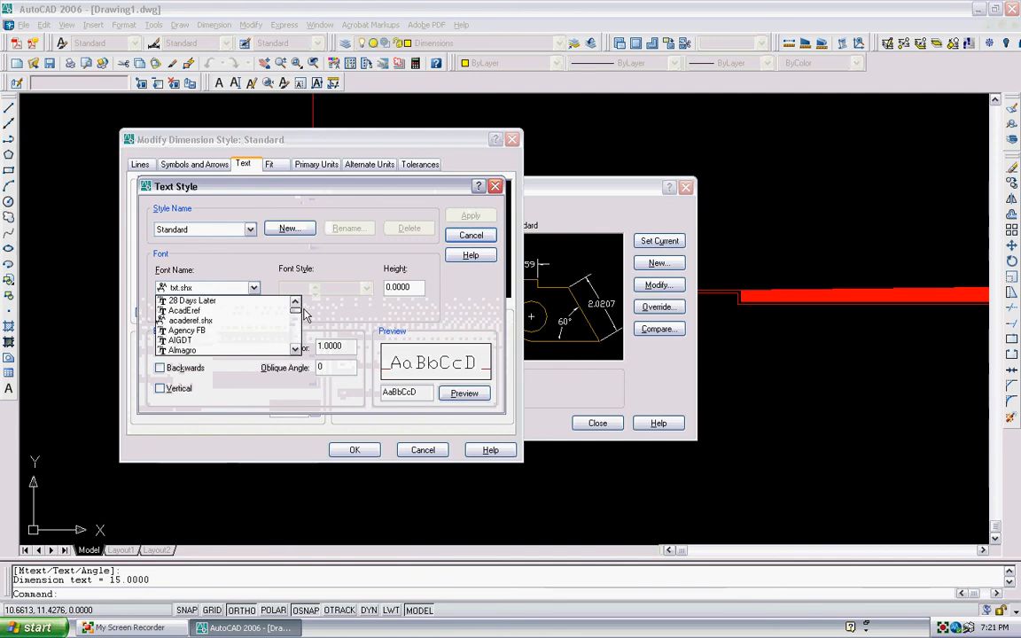
pyautogui.click(295, 349)
pyautogui.click(296, 348)
pyautogui.click(295, 349)
pyautogui.click(295, 349)
pyautogui.click(295, 349)
pyautogui.click(295, 349)
pyautogui.click(295, 349)
pyautogui.click(295, 348)
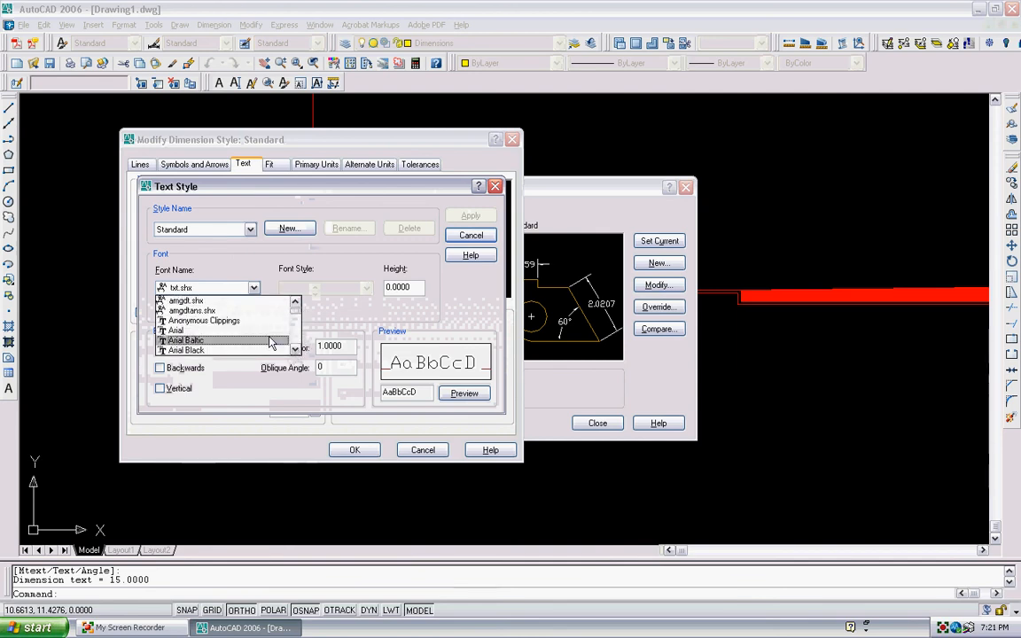
pyautogui.click(186, 330)
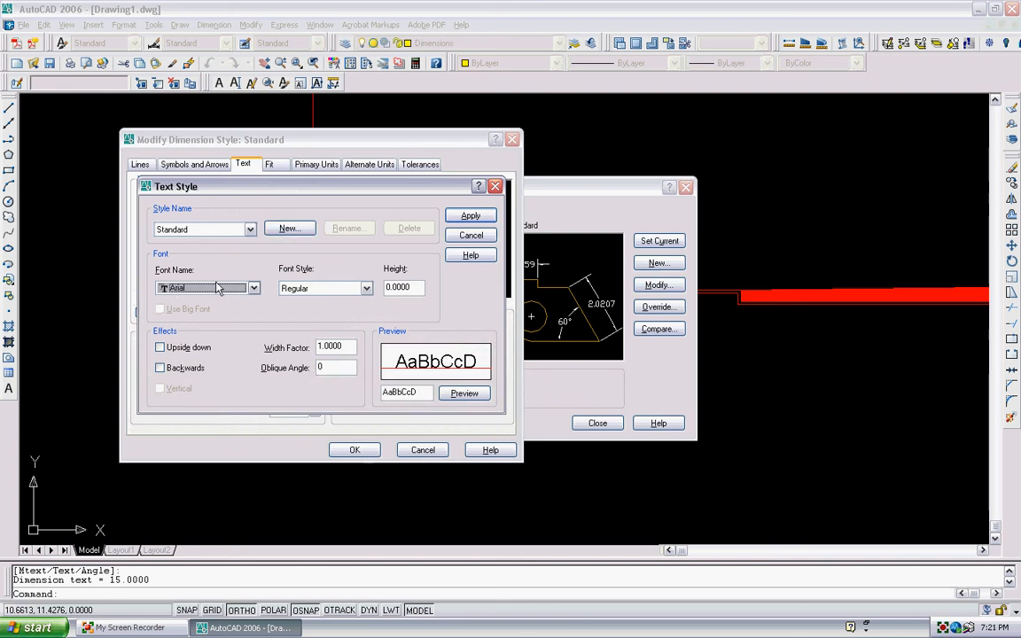
pyautogui.click(470, 215)
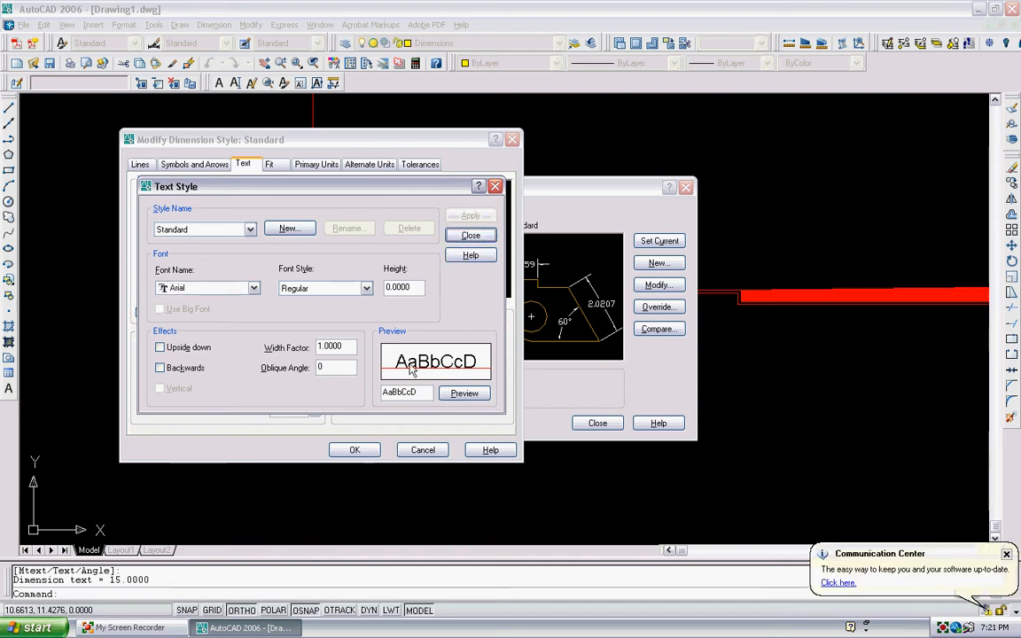
# Step: Save the Standard dimension style with its Arial text style and close the dimension style settings
pyautogui.click(470, 237)
pyautogui.click(353, 450)
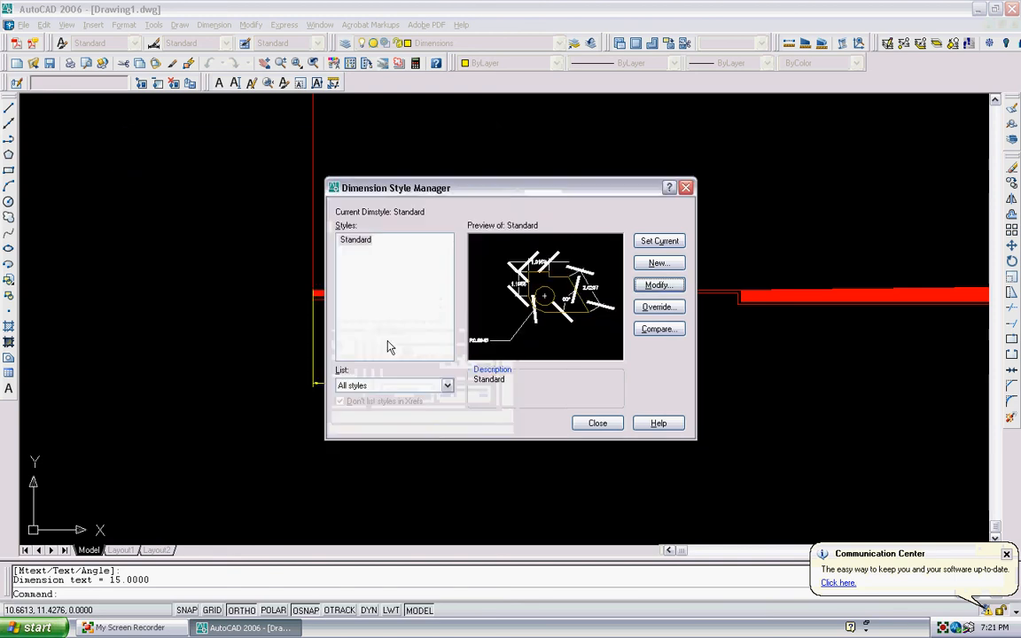
pyautogui.click(597, 423)
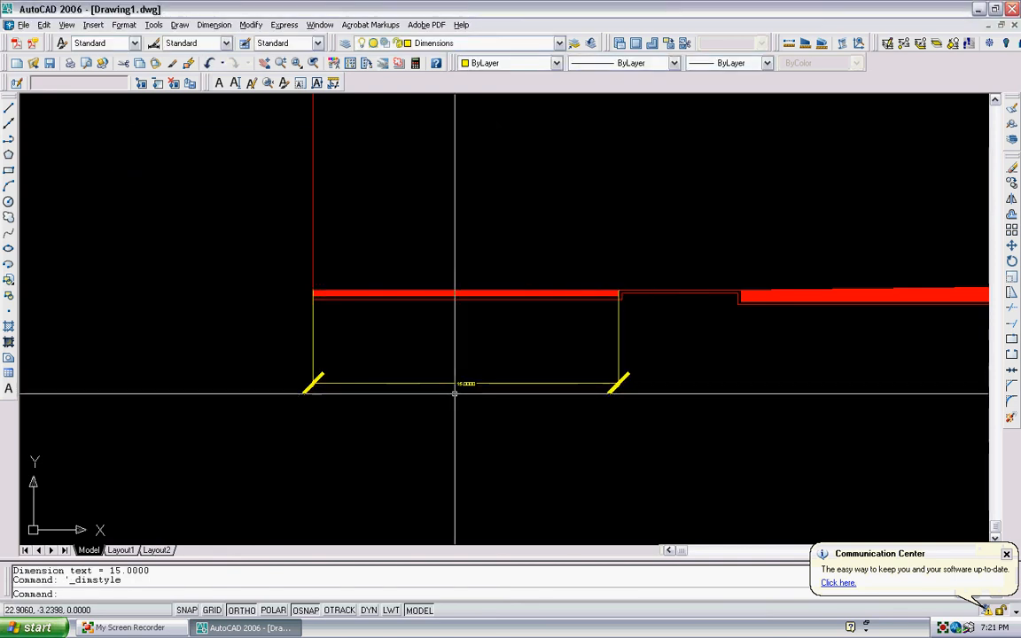
# Step: Examine the size and legibility of the left side strip's dimension text and ticks at several zoom levels
pyautogui.scroll(5, 497, 390)
pyautogui.scroll(-3, 369, 366)
pyautogui.scroll(3, 373, 355)
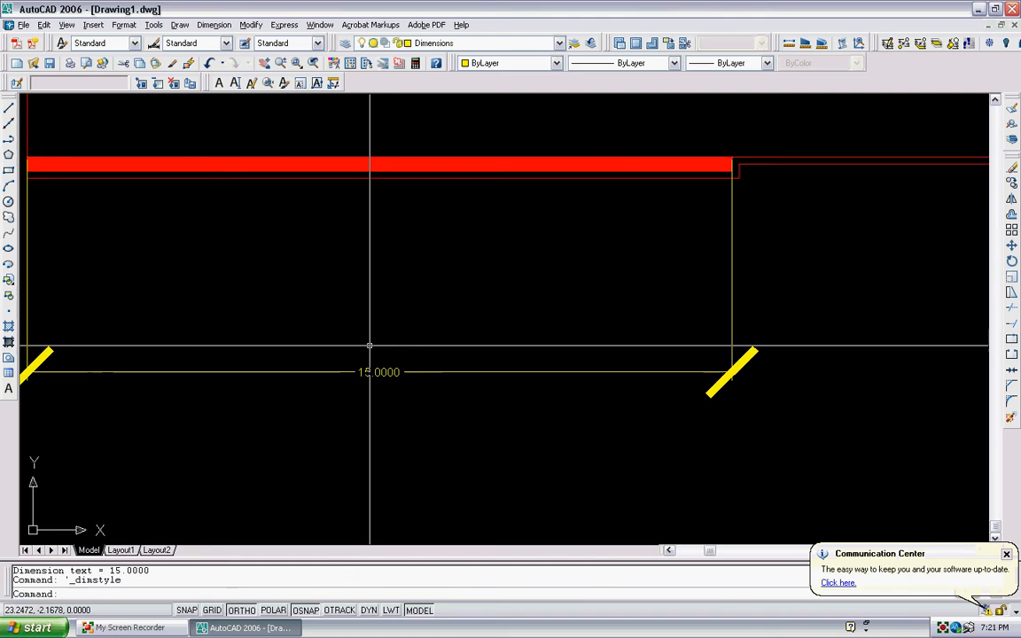
pyautogui.scroll(-4, 399, 337)
pyautogui.scroll(6, 387, 346)
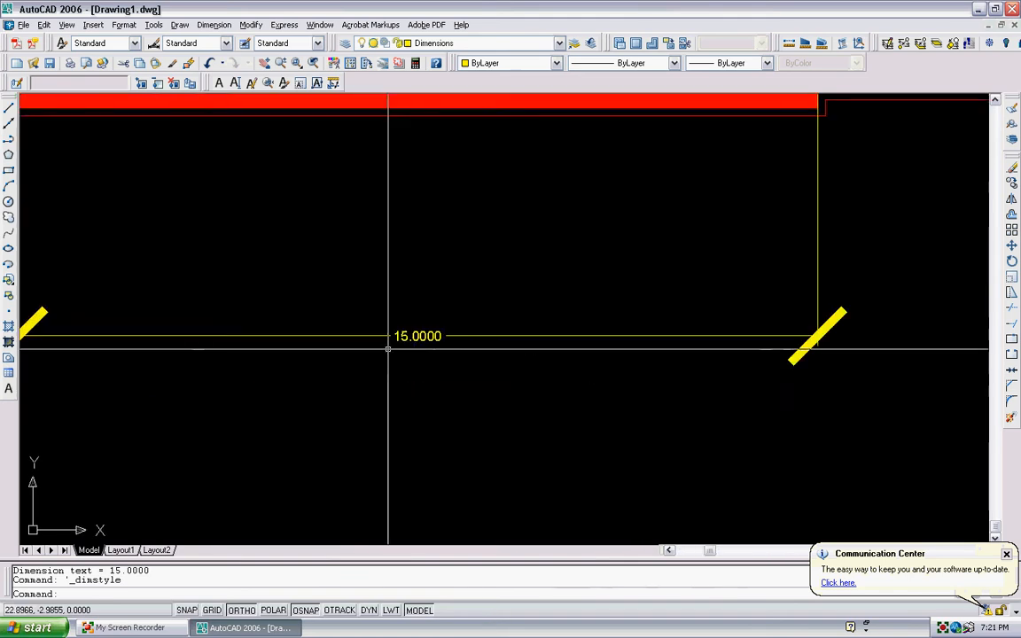
pyautogui.scroll(-4, 411, 352)
pyautogui.scroll(3, 410, 348)
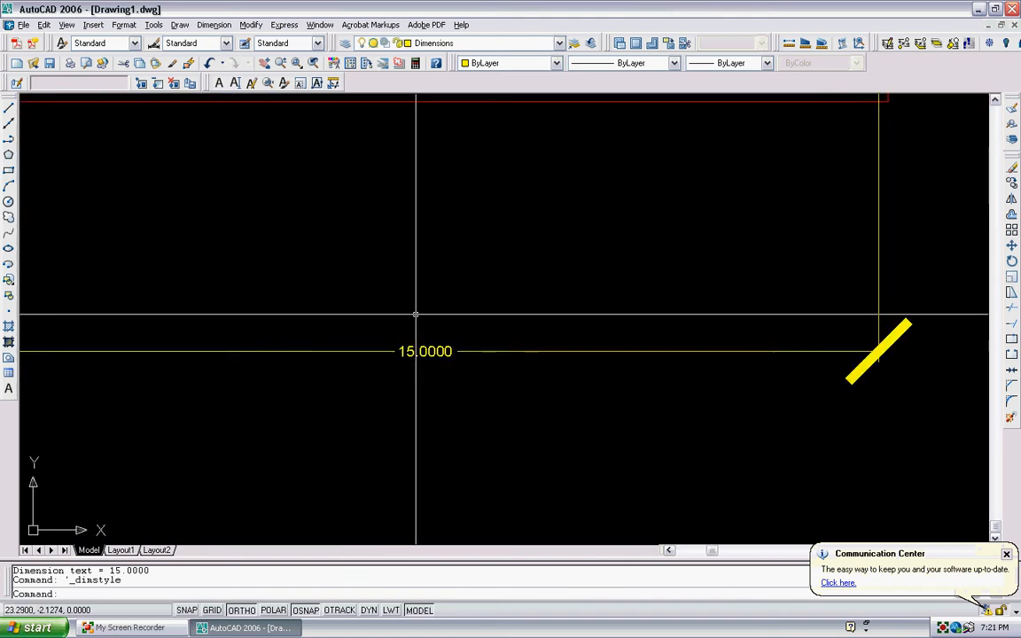
pyautogui.scroll(-2, 410, 343)
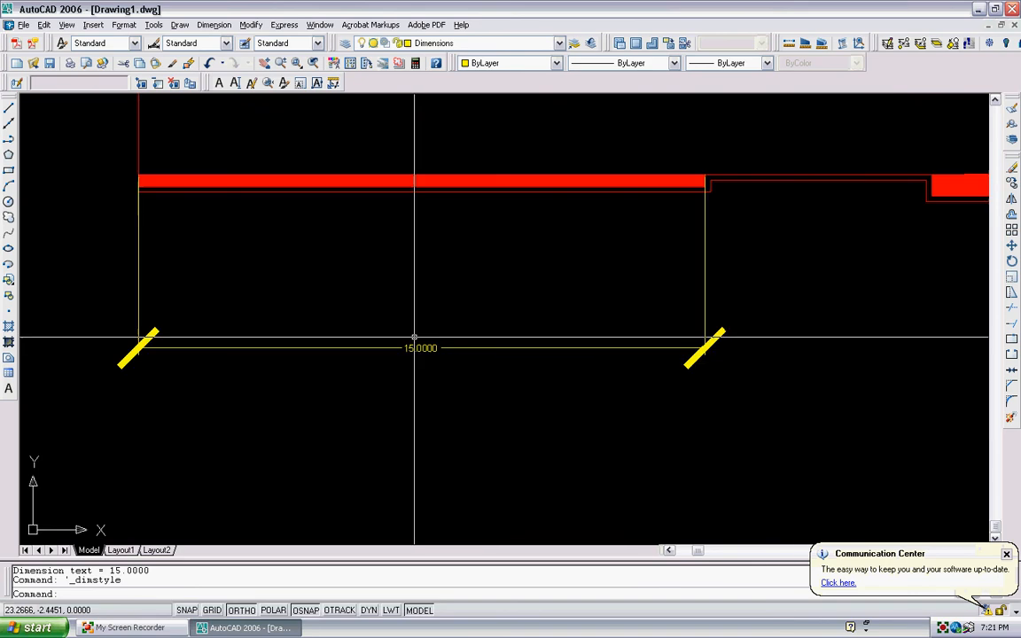
pyautogui.scroll(2, 417, 334)
pyautogui.scroll(-1, 413, 346)
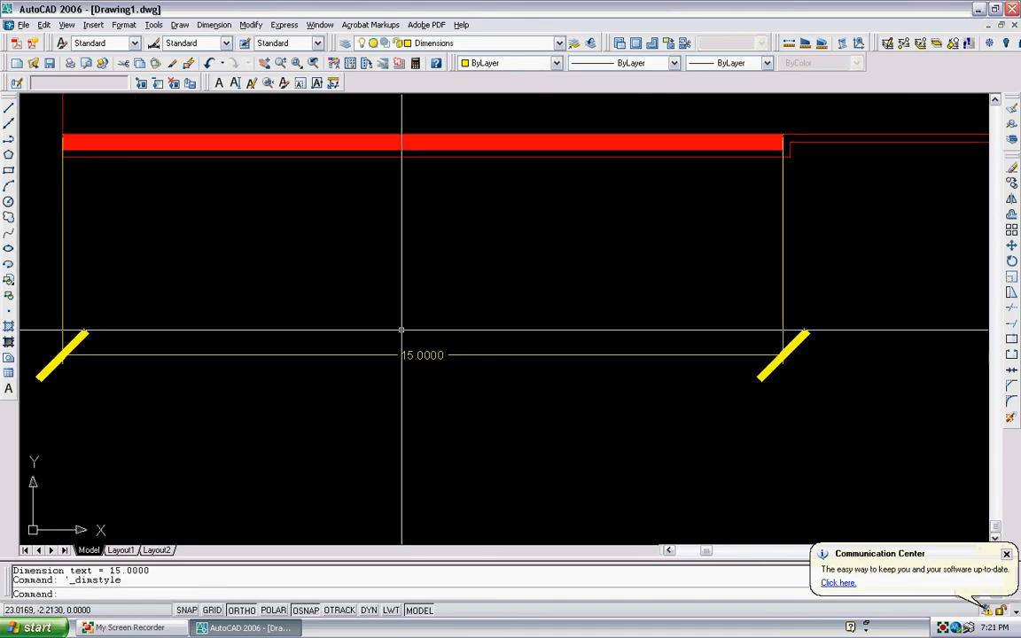
pyautogui.scroll(-3, 460, 339)
pyautogui.scroll(5, 460, 339)
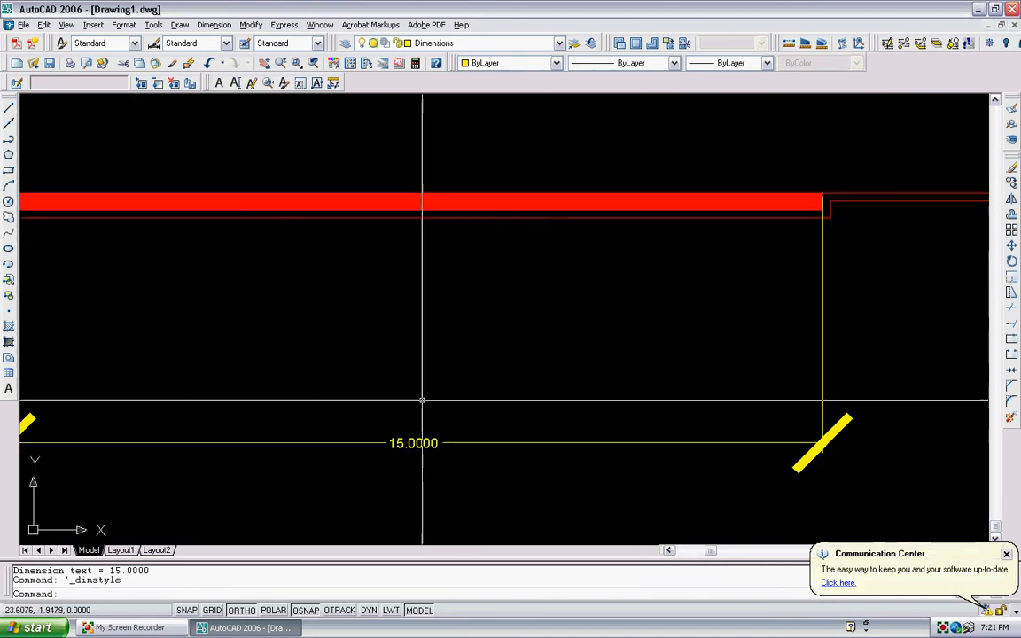
pyautogui.scroll(-4, 417, 412)
pyautogui.scroll(4, 410, 415)
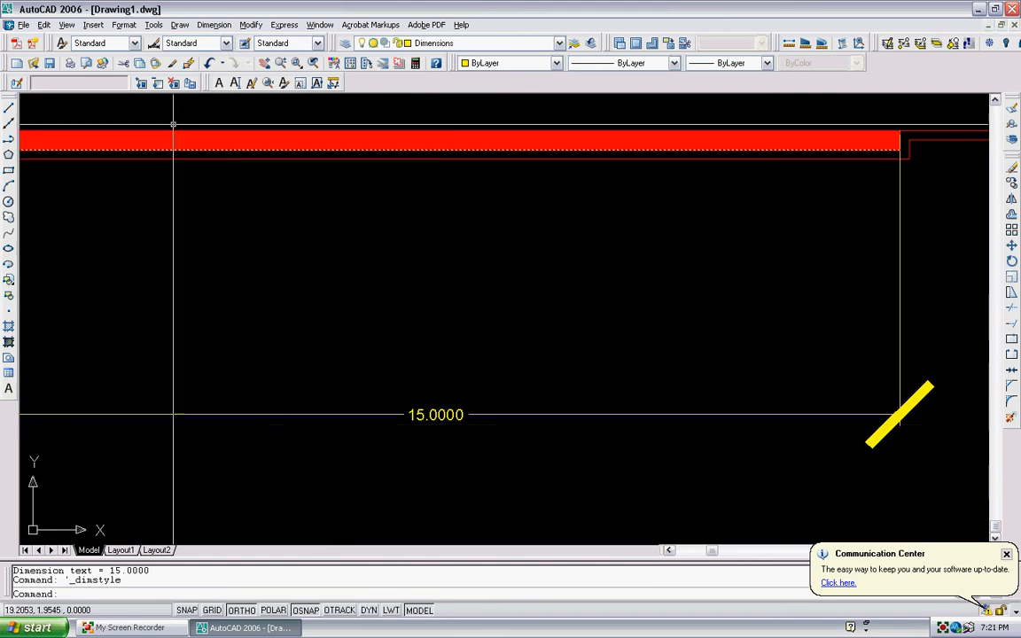
# Step: Modify the Standard dimension style to use a linear dimension precision of 0
pyautogui.click(124, 24)
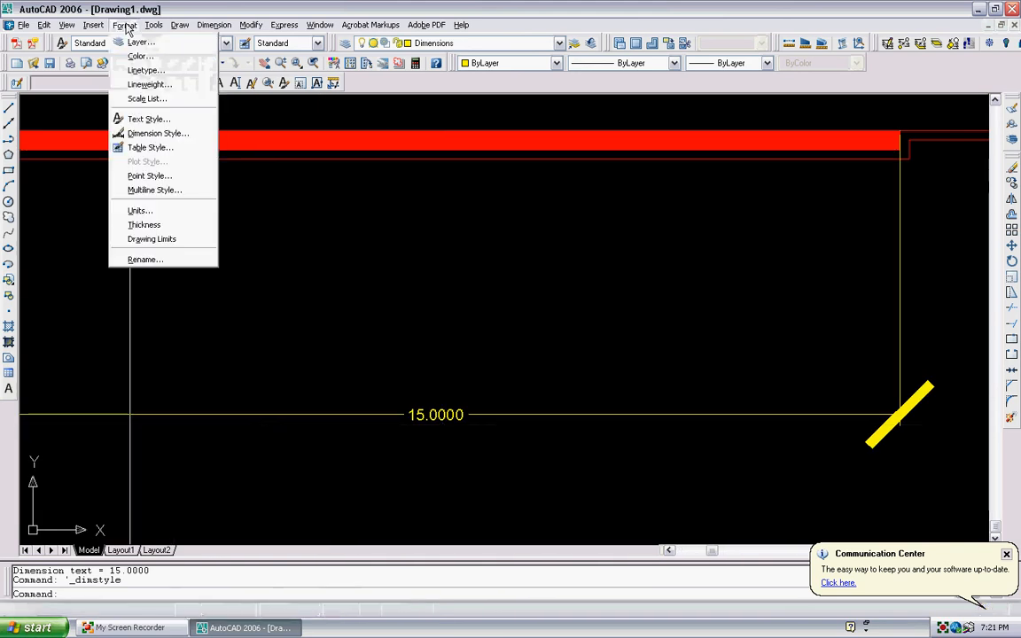
pyautogui.click(146, 132)
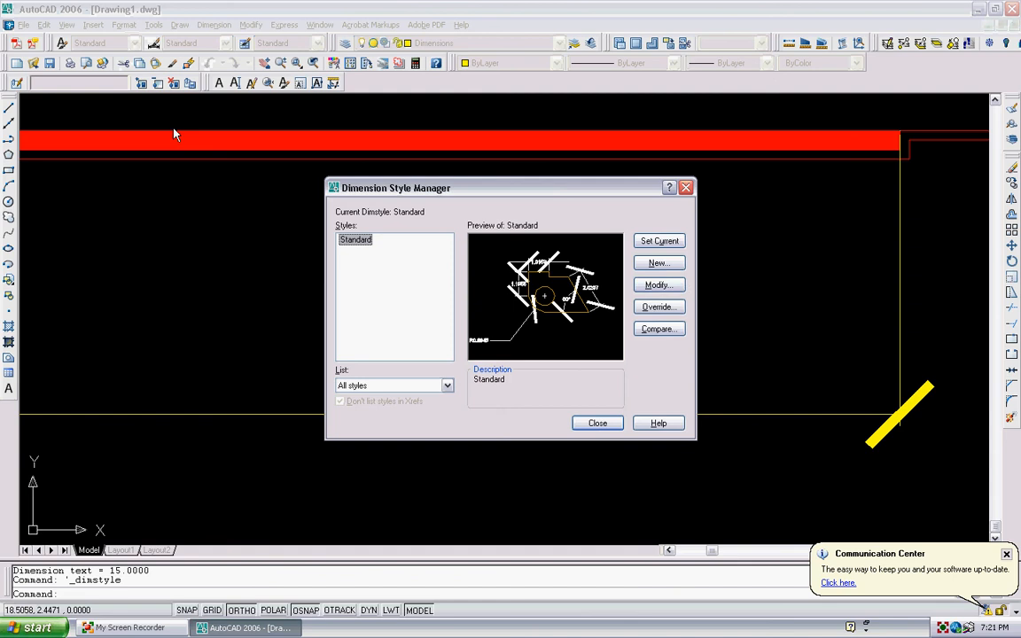
pyautogui.click(658, 286)
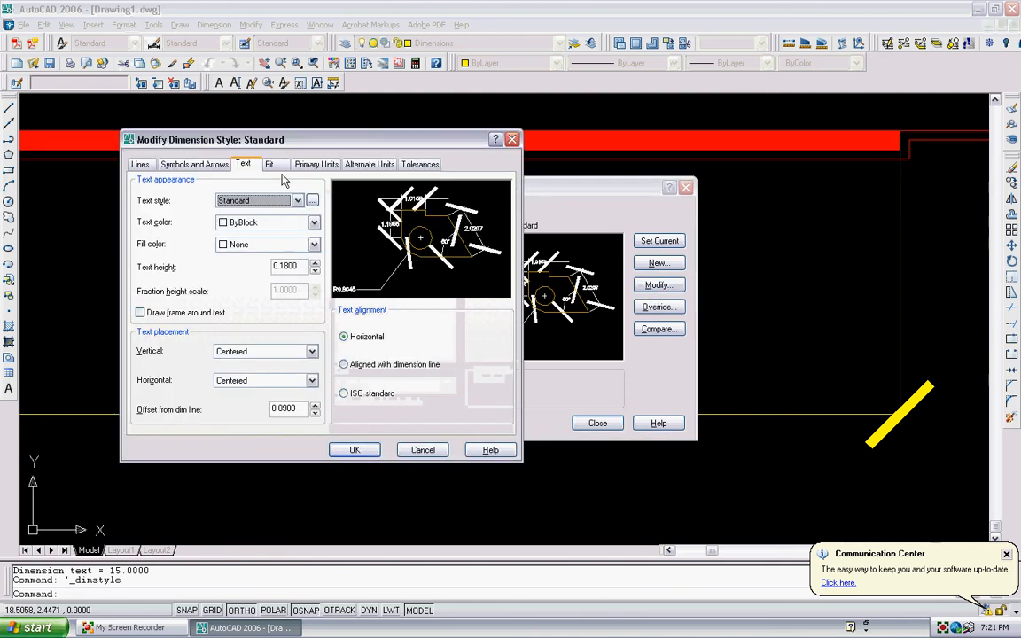
pyautogui.click(316, 164)
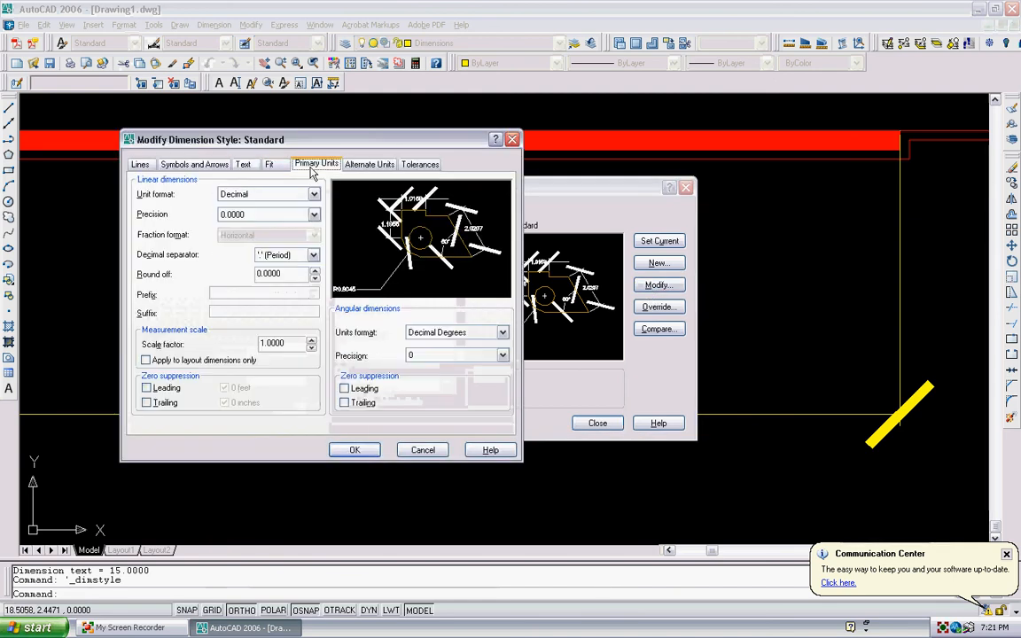
pyautogui.click(292, 214)
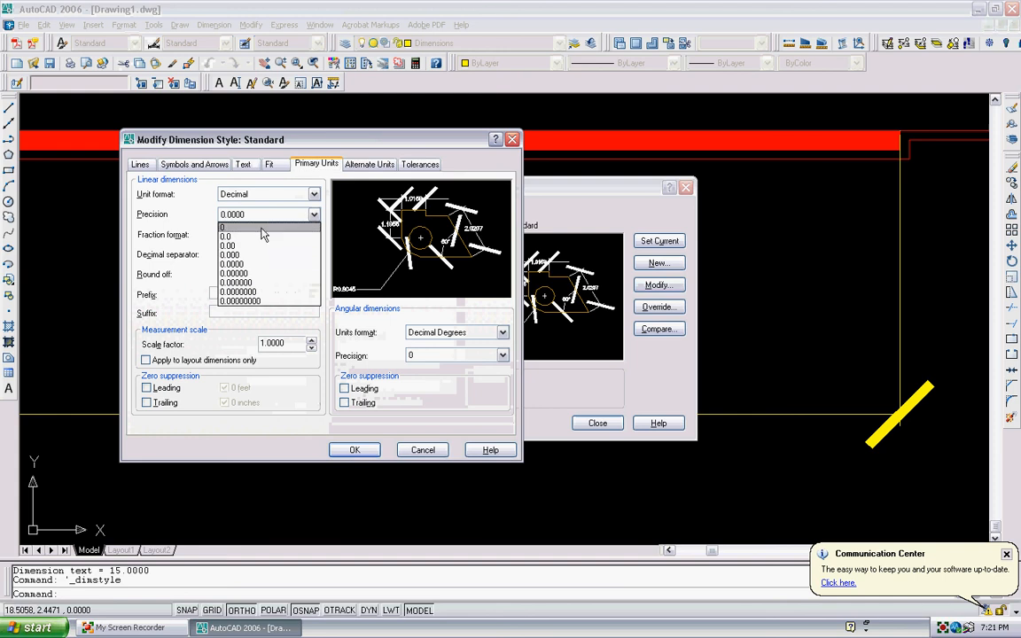
pyautogui.click(259, 229)
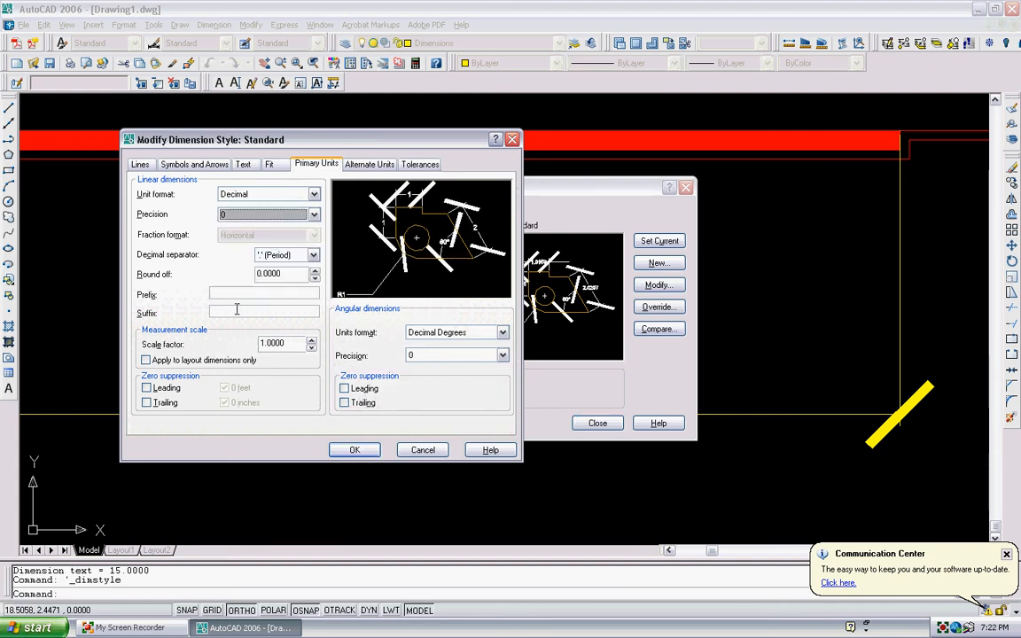
# Step: Set the Standard dimension style's text height to 1 and save the style changes
pyautogui.click(182, 165)
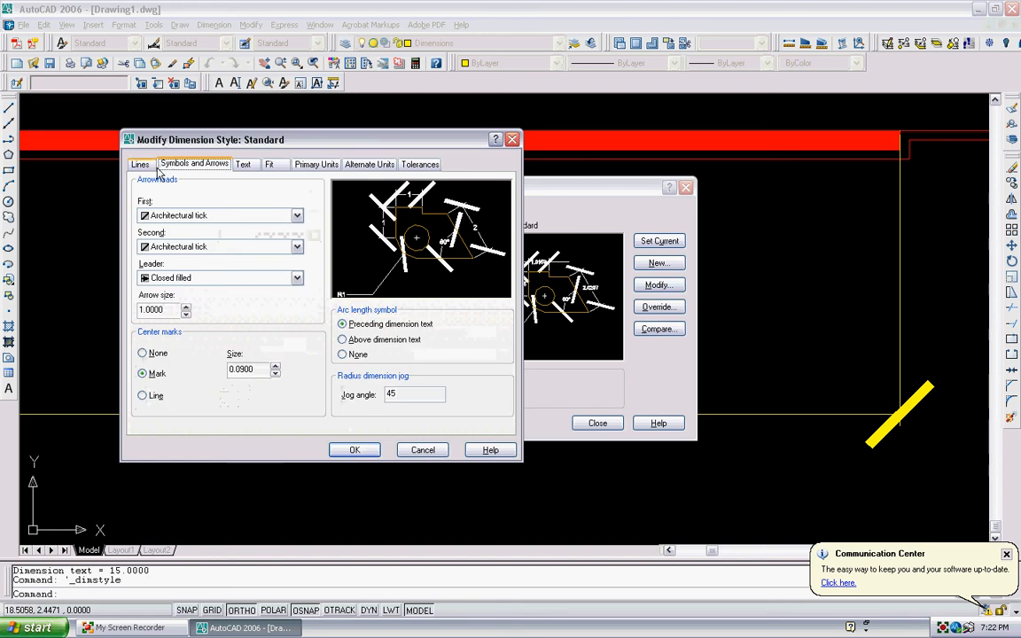
pyautogui.click(241, 164)
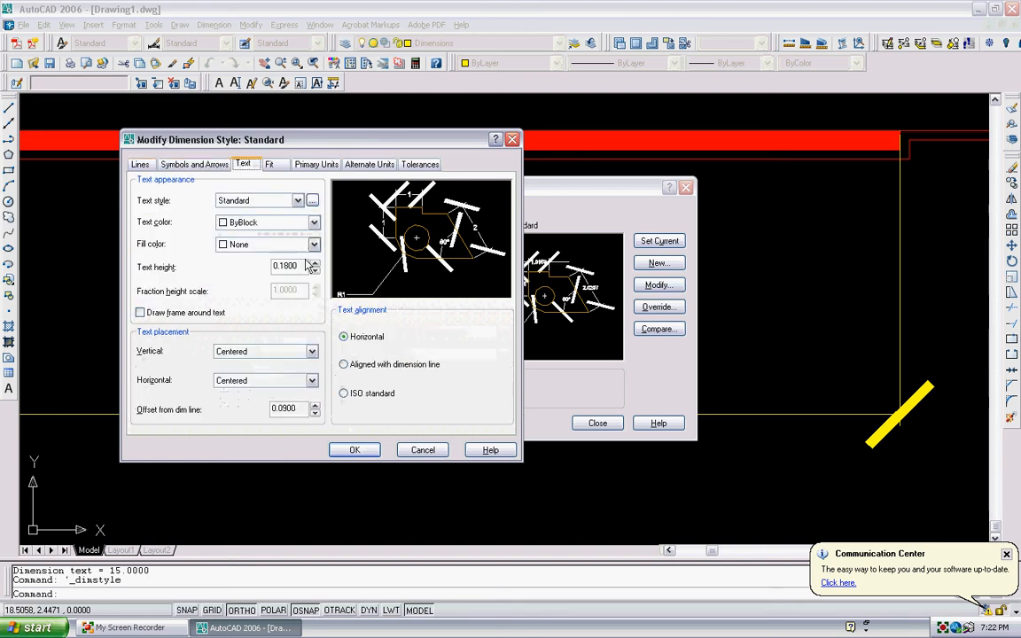
pyautogui.moveTo(298, 265); pyautogui.dragTo(250, 268)
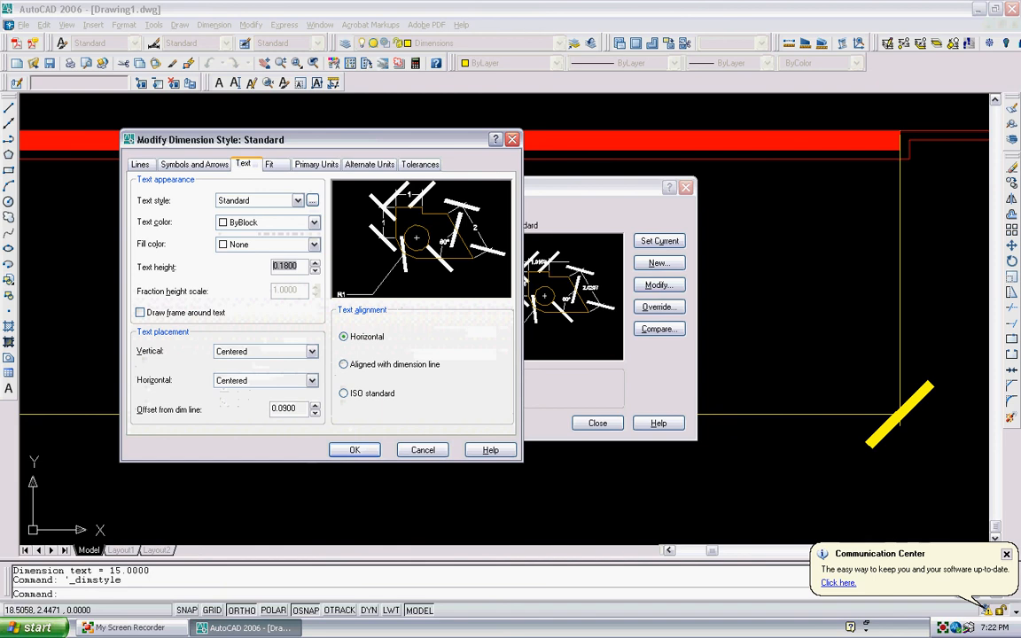
pyautogui.write('1')
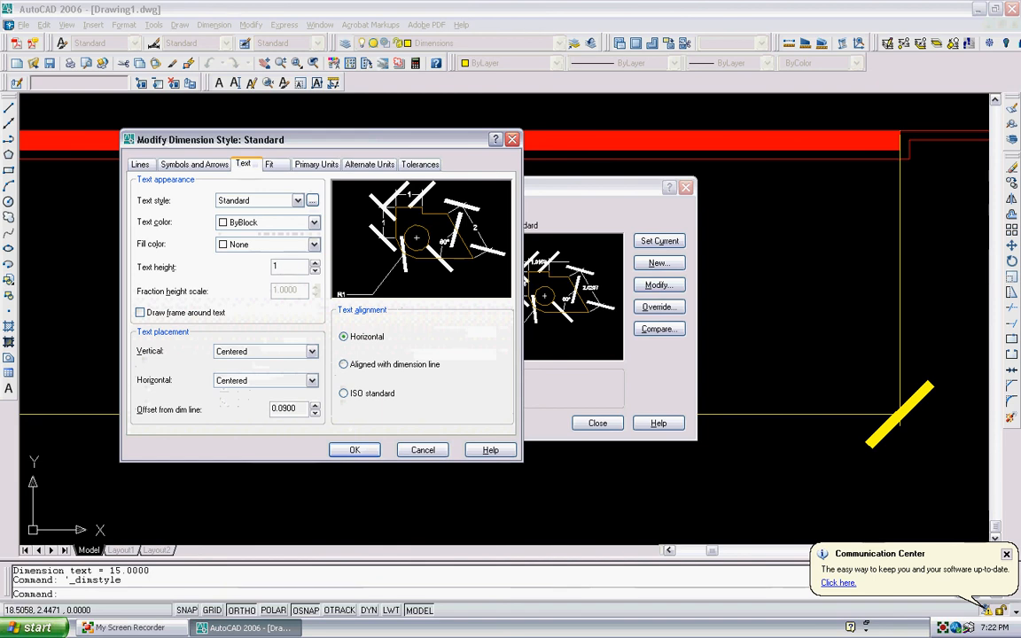
pyautogui.click(354, 449)
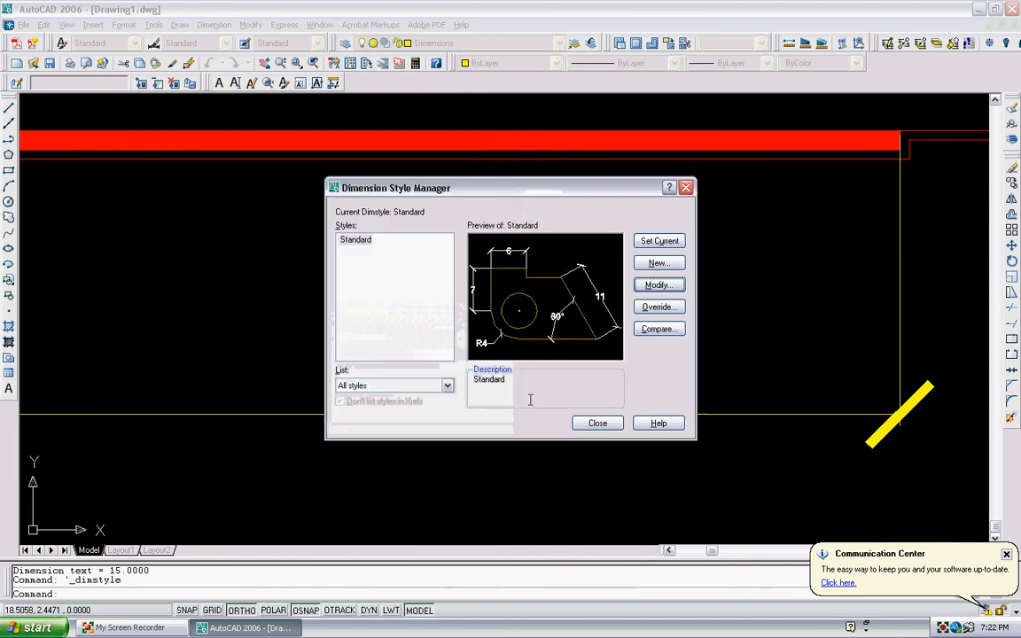
pyautogui.click(599, 424)
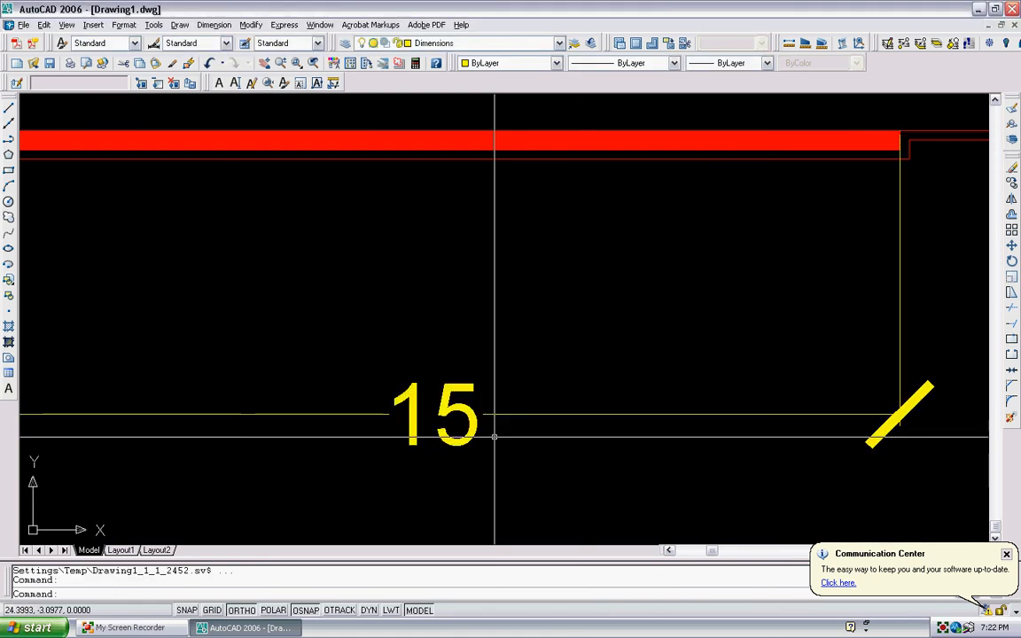
# Step: Add an aligned dimension across the gap between the left side strip and the central roadway, in line with the strip's dimension
pyautogui.scroll(-3, 494, 437)
pyautogui.scroll(3, 554, 406)
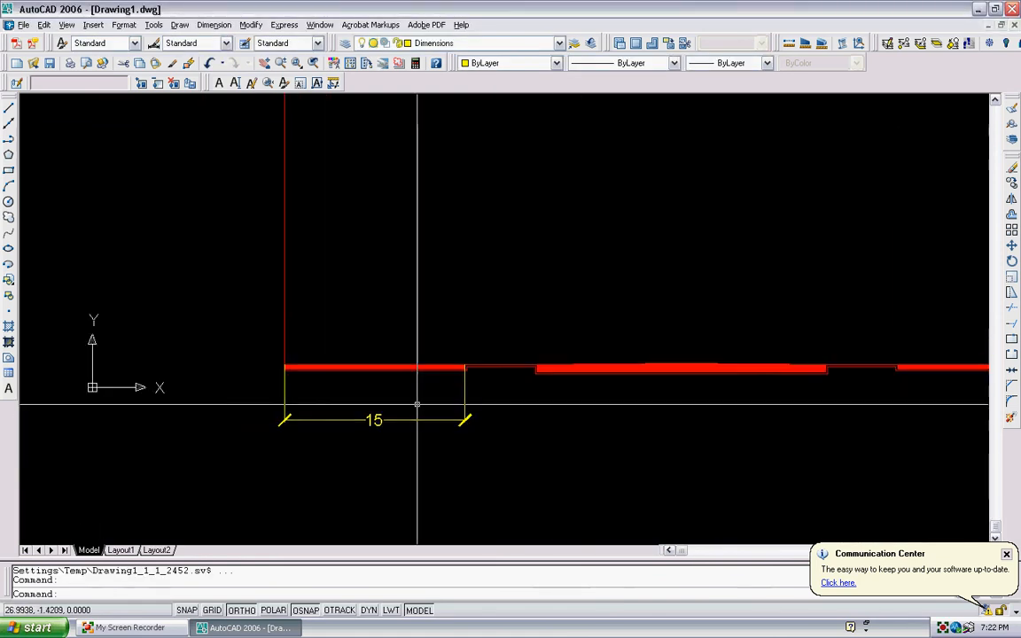
pyautogui.scroll(-3, 434, 381)
pyautogui.scroll(4, 339, 248)
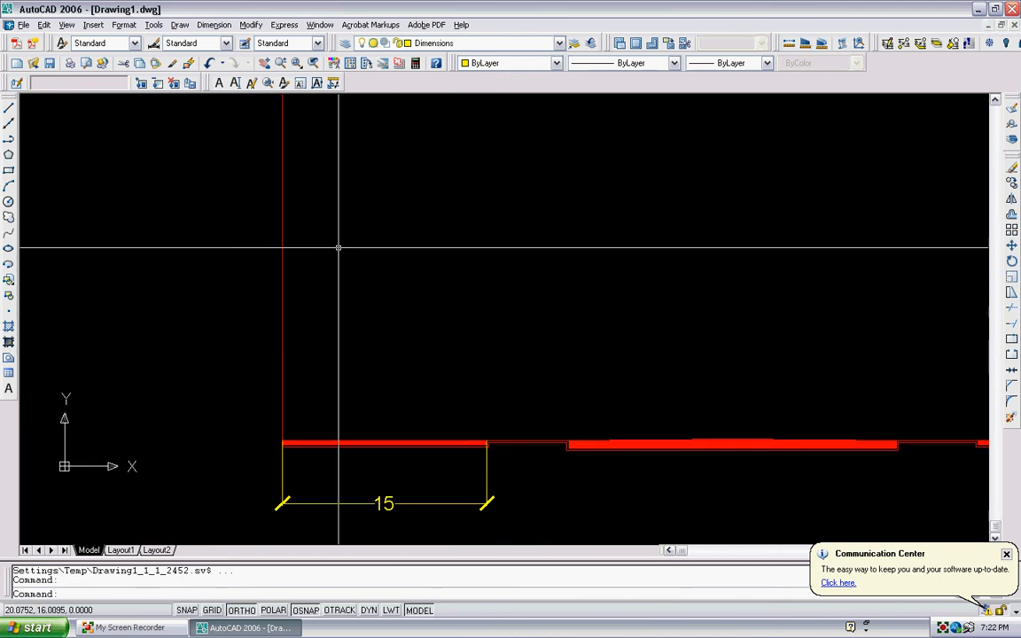
pyautogui.click(214, 25)
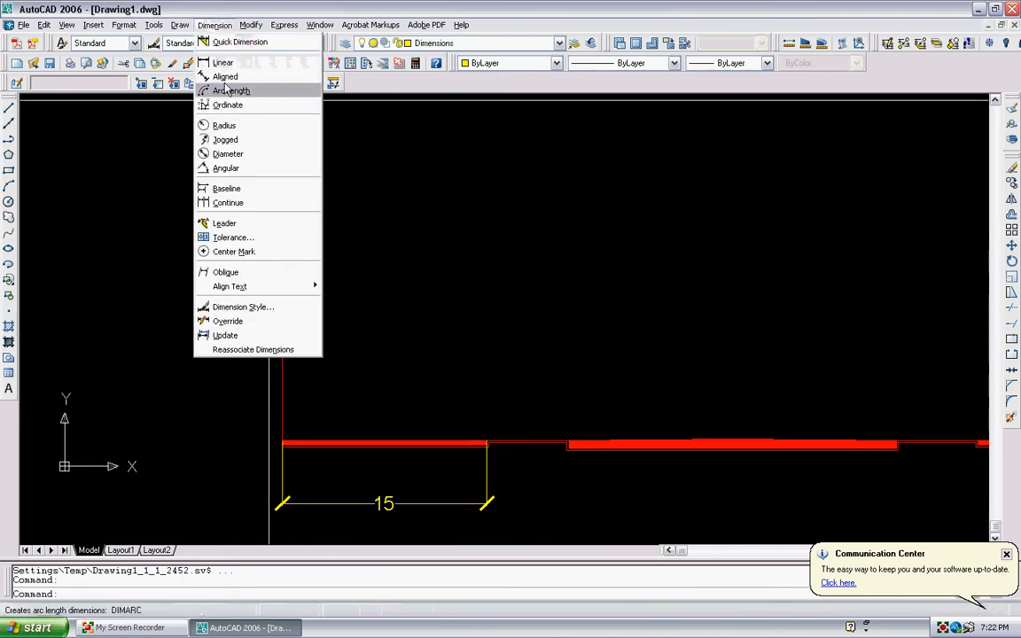
pyautogui.click(225, 76)
pyautogui.scroll(3, 443, 381)
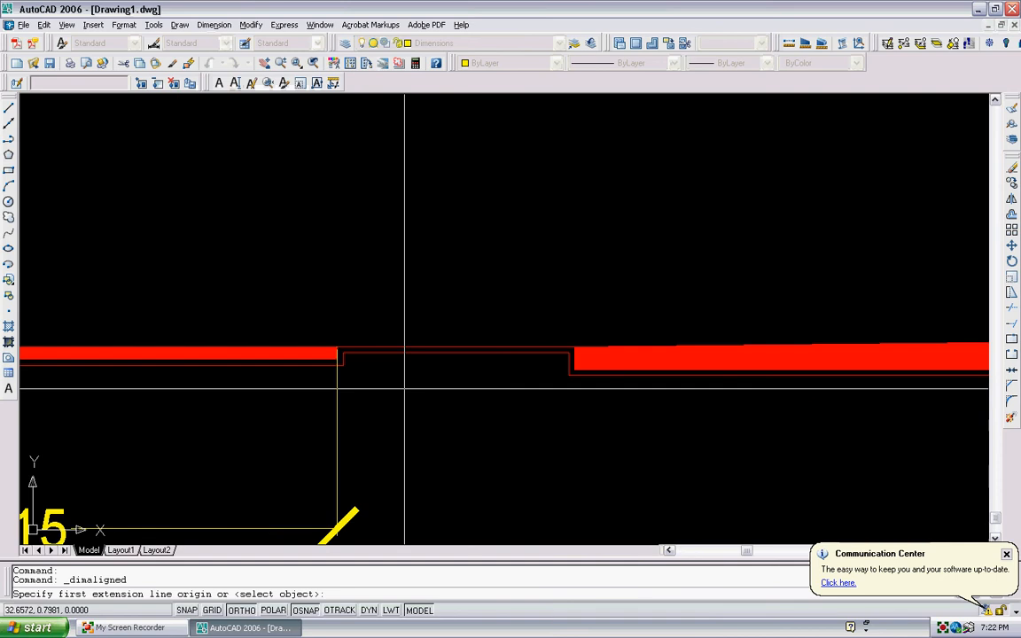
pyautogui.scroll(2, 363, 376)
pyautogui.click(325, 338)
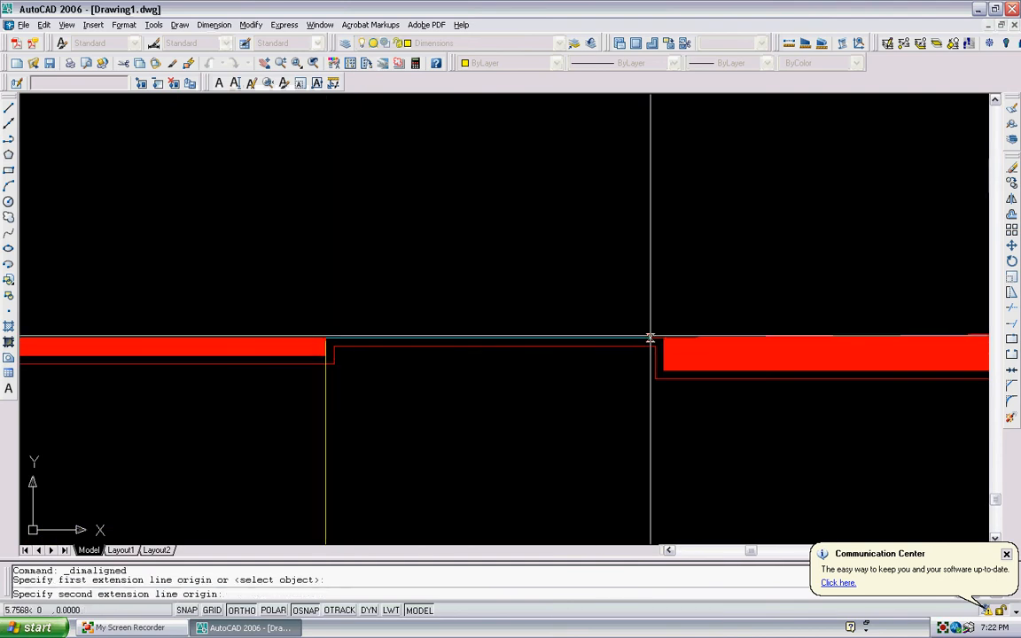
pyautogui.click(664, 338)
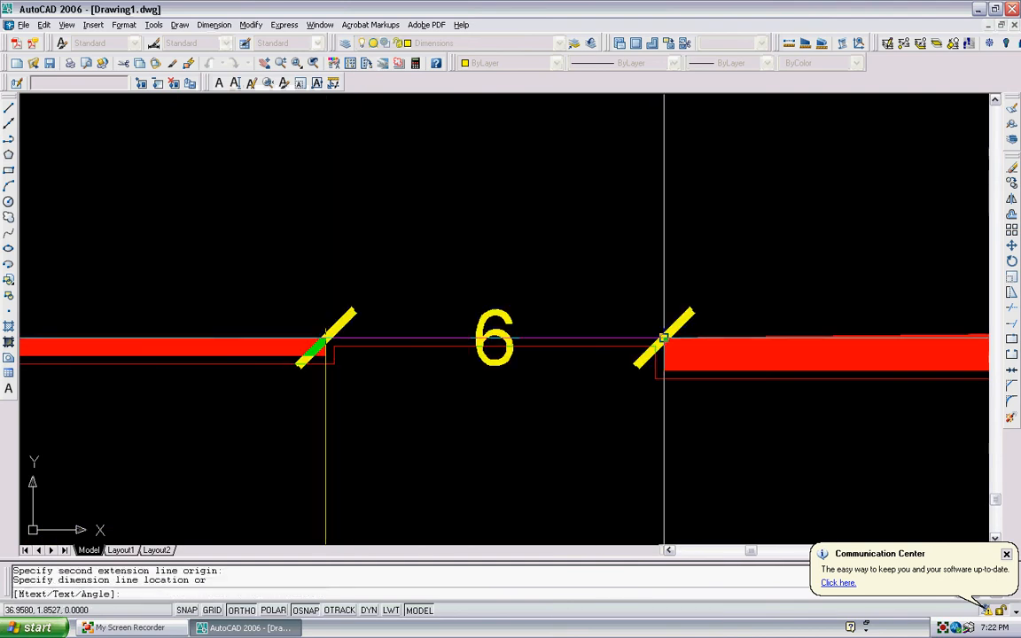
pyautogui.scroll(-2, 663, 359)
pyautogui.scroll(1, 579, 435)
pyautogui.scroll(3, 579, 435)
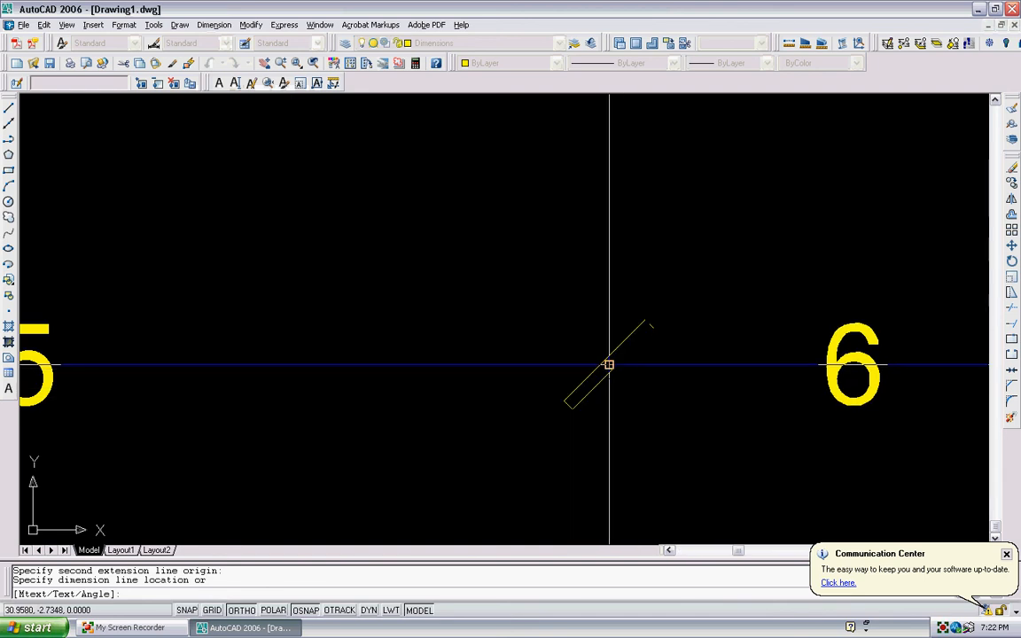
pyautogui.click(609, 364)
pyautogui.scroll(-4, 576, 372)
pyautogui.scroll(-4, 406, 350)
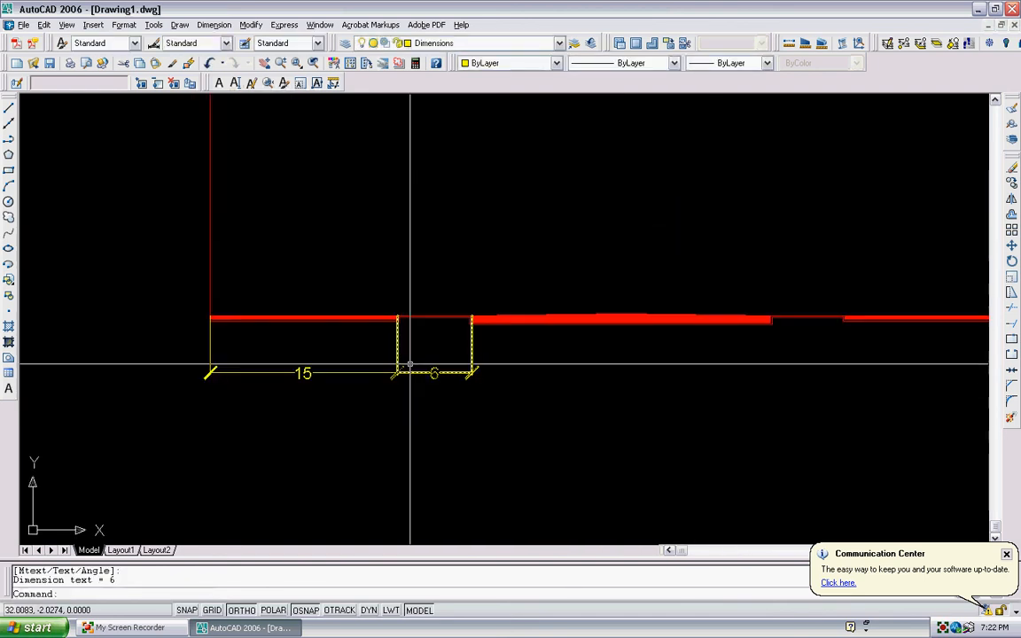
# Step: Add an aligned dimension across the central roadway's full width, in line with the neighbouring gap's dimension
pyautogui.scroll(5, 545, 328)
pyautogui.scroll(-2, 489, 358)
pyautogui.press('Return')
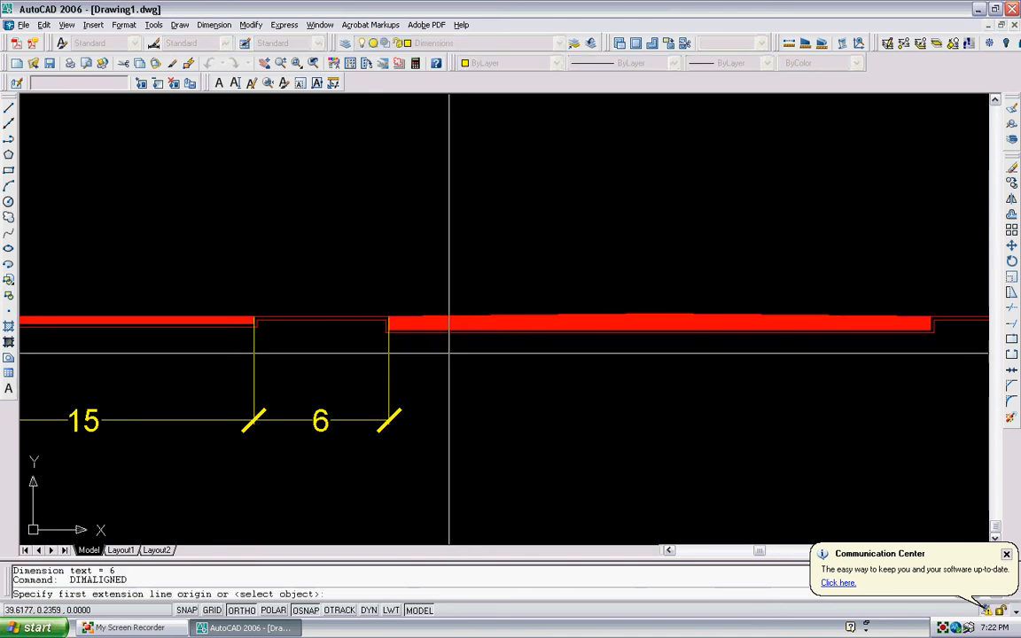
pyautogui.scroll(3, 394, 321)
pyautogui.click(375, 309)
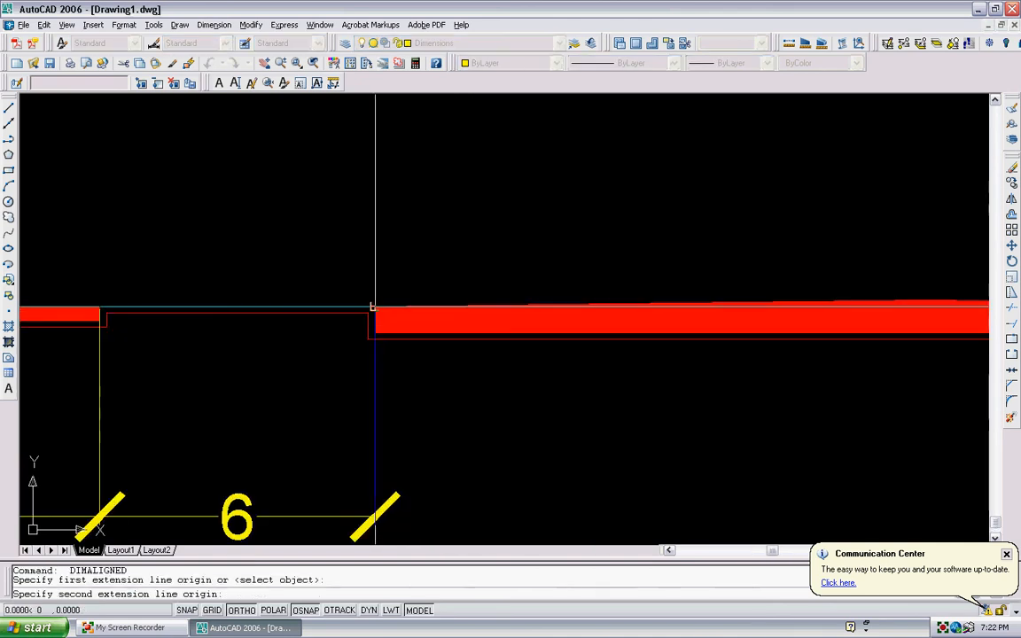
pyautogui.scroll(-3, 377, 308)
pyautogui.scroll(4, 678, 317)
pyautogui.scroll(4, 678, 318)
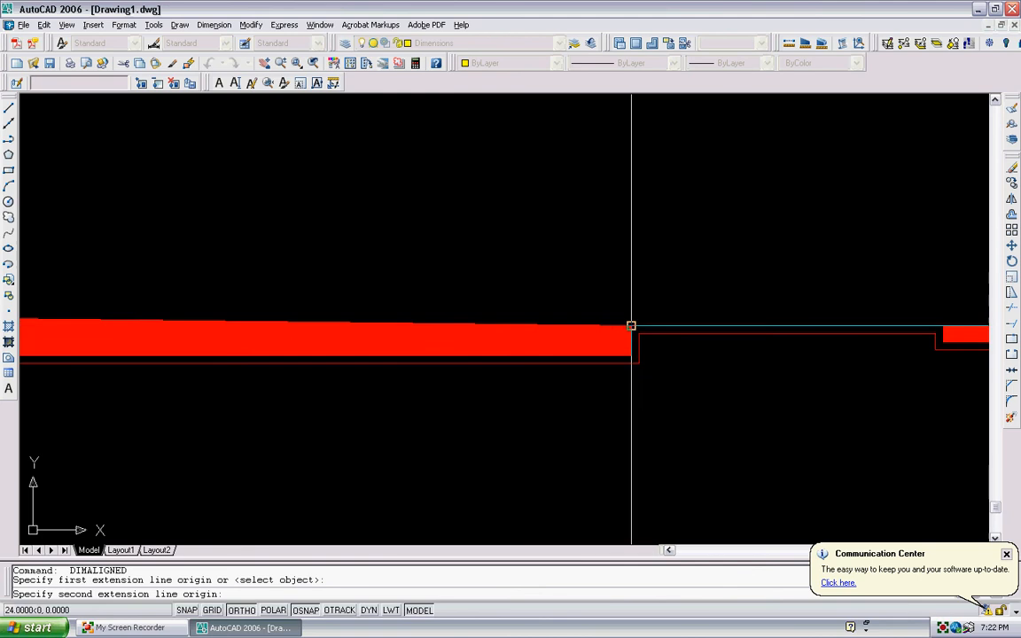
pyautogui.click(631, 324)
pyautogui.scroll(-4, 633, 326)
pyautogui.scroll(5, 149, 448)
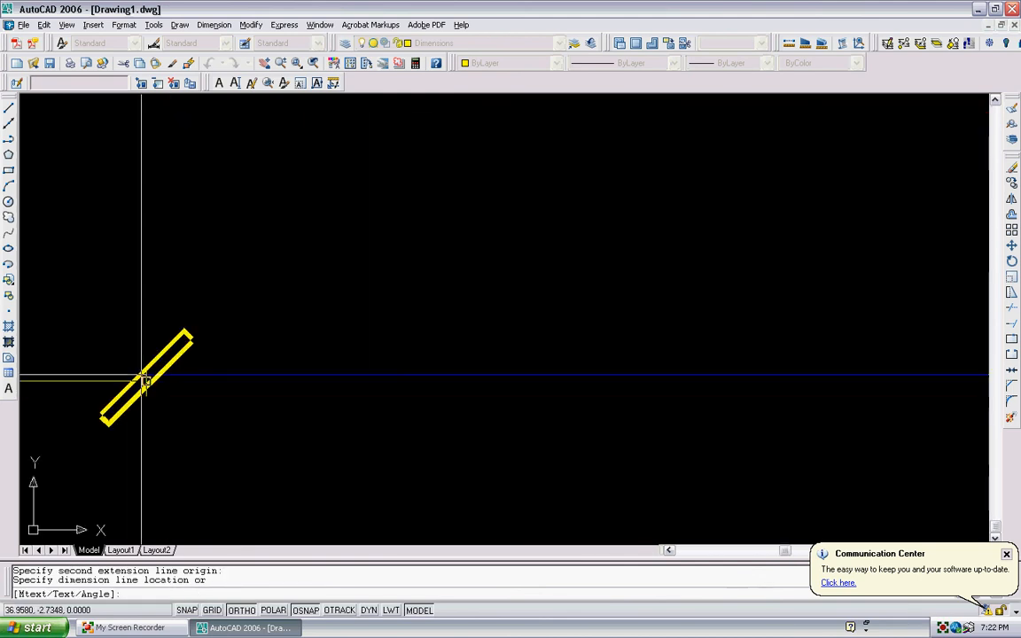
pyautogui.click(146, 381)
pyautogui.scroll(-5, 196, 348)
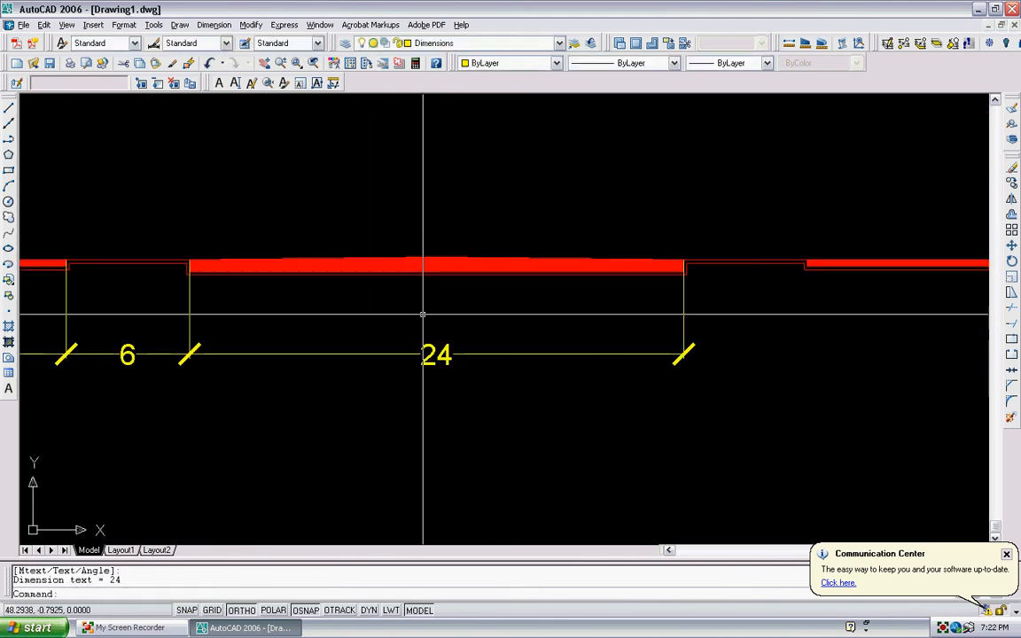
# Step: Add an aligned dimension across the gap between the central roadway and the right side strip, in line with the roadway's dimension
pyautogui.moveTo(393, 320); pyautogui.dragTo(197, 335, button='middle')
pyautogui.scroll(2, 531, 271)
pyautogui.press('Return')
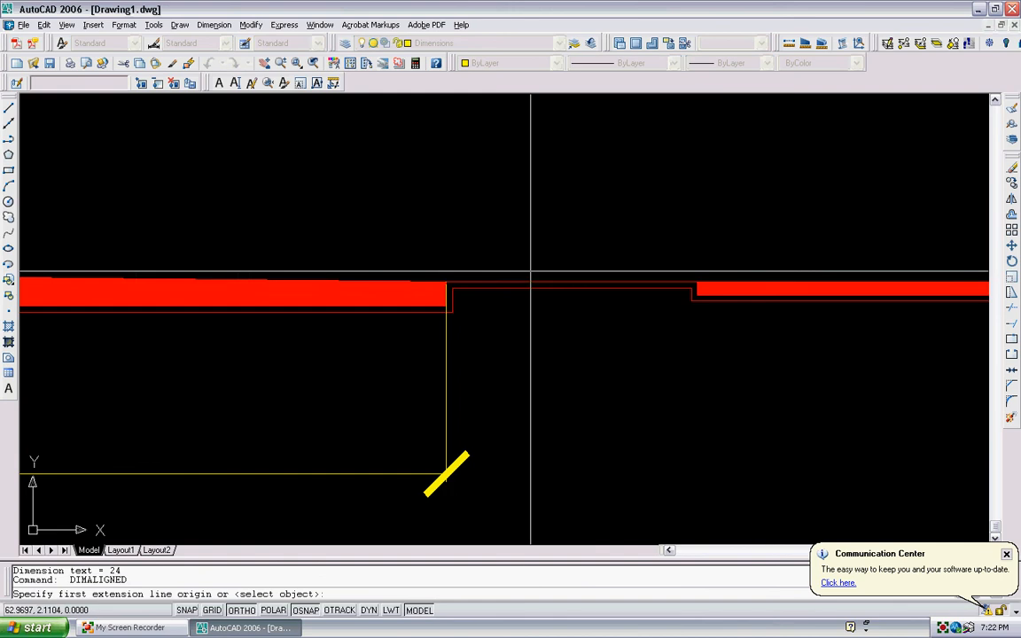
pyautogui.click(447, 283)
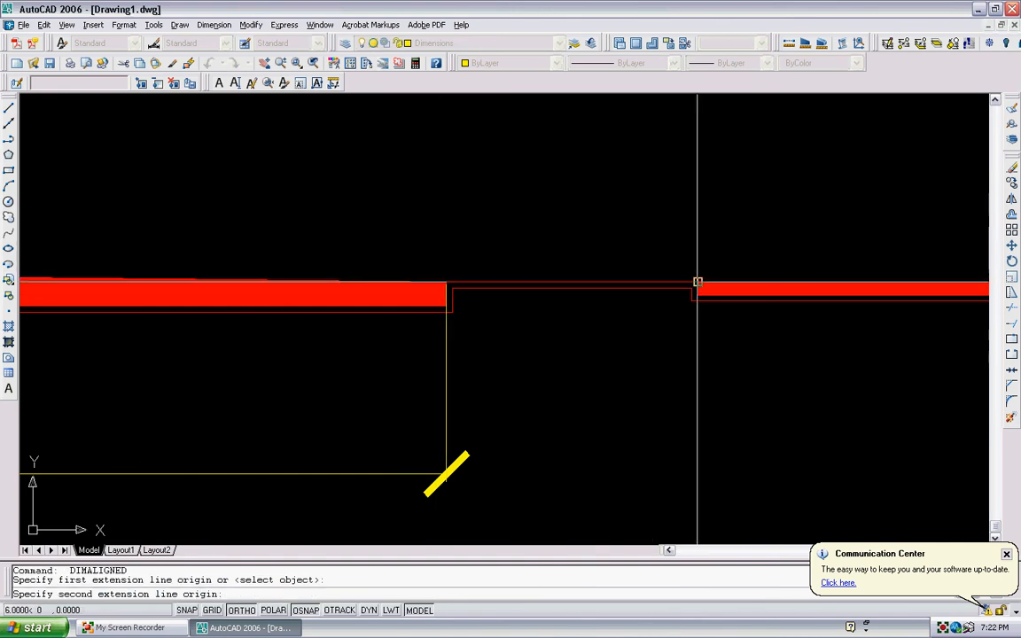
pyautogui.click(698, 283)
pyautogui.click(444, 475)
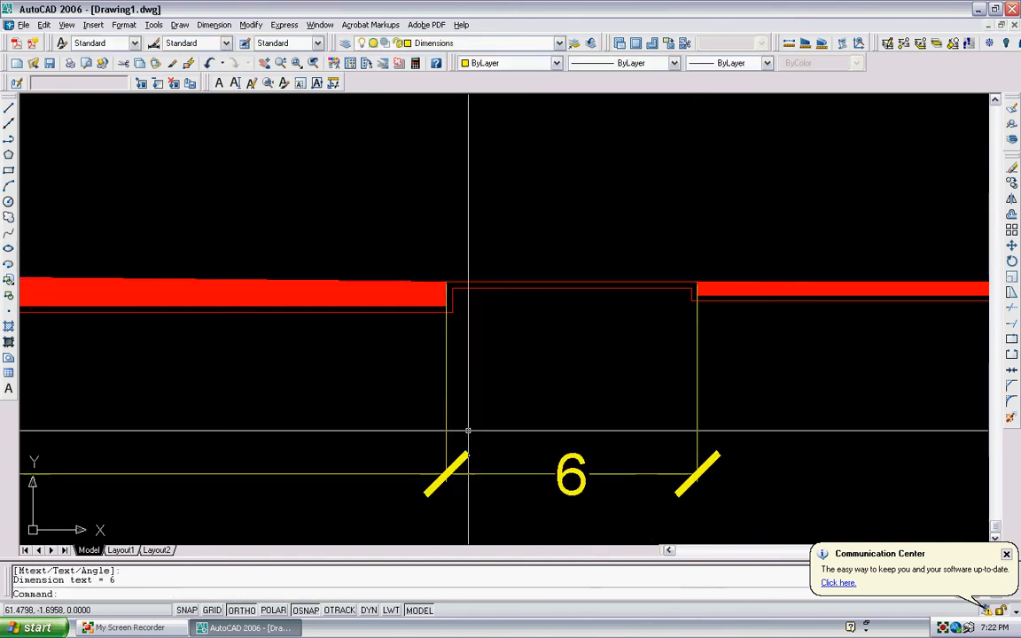
# Step: Add an aligned dimension along the full width of the right side strip, in line with the neighbouring gap's dimension
pyautogui.scroll(-4, 417, 417)
pyautogui.scroll(5, 371, 381)
pyautogui.press('Return')
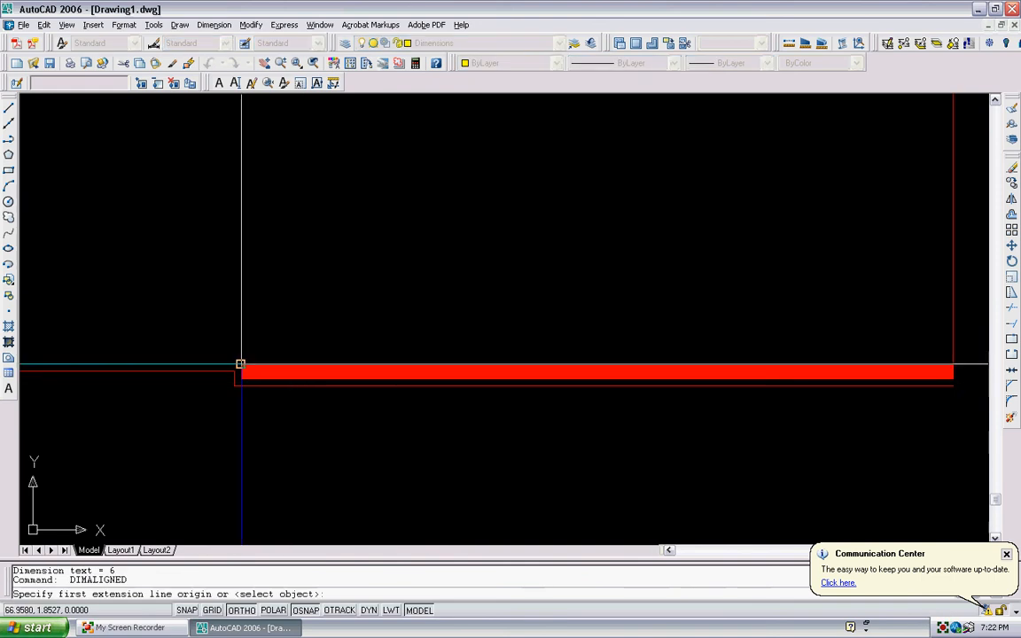
pyautogui.click(240, 364)
pyautogui.scroll(-3, 616, 342)
pyautogui.scroll(3, 633, 380)
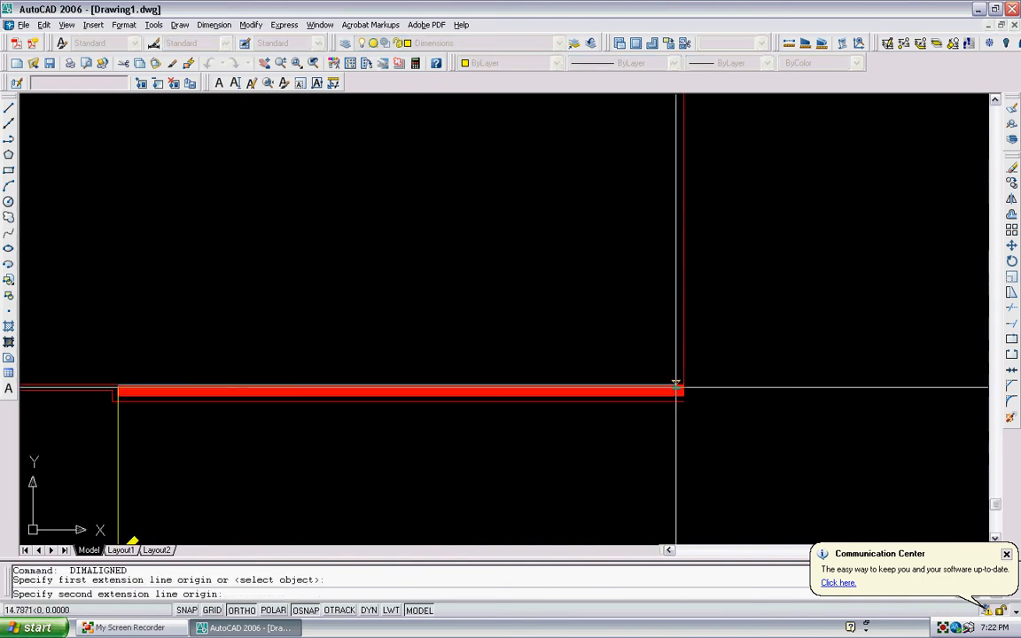
pyautogui.scroll(5, 688, 384)
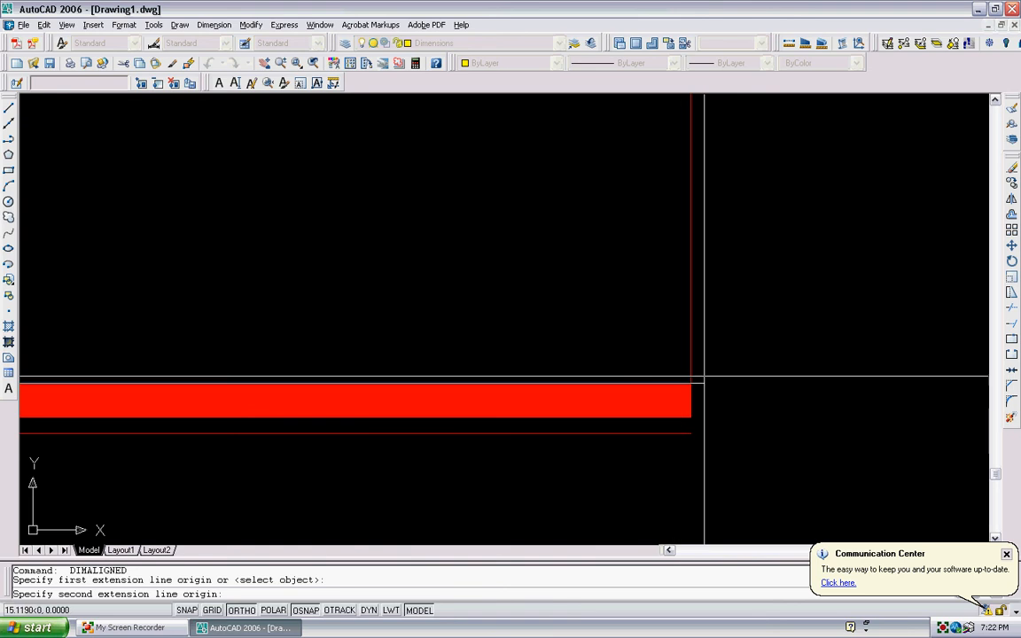
pyautogui.scroll(3, 690, 384)
pyautogui.click(695, 390)
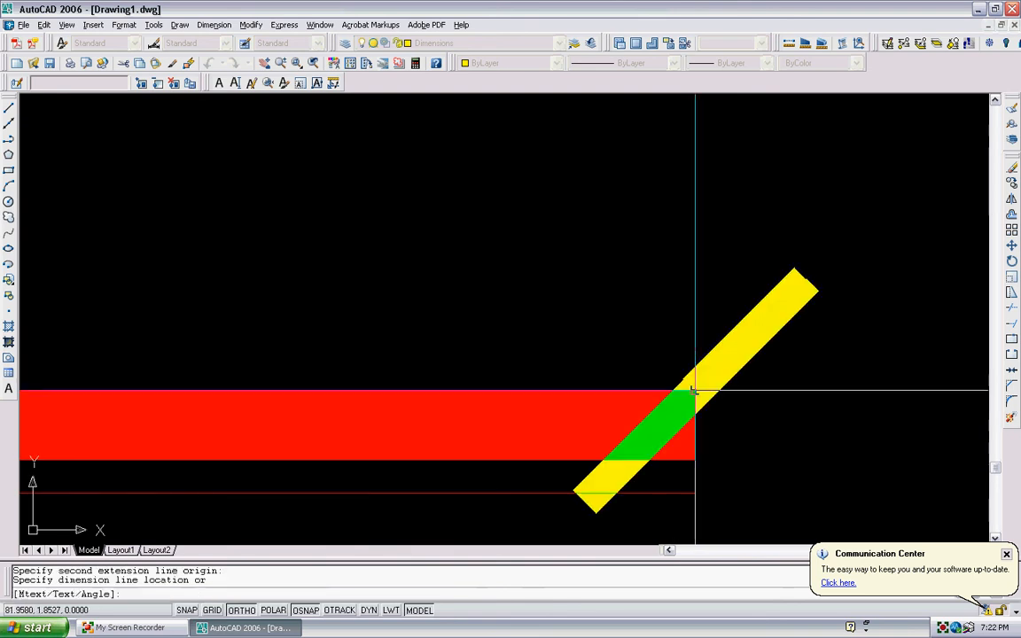
pyautogui.scroll(-6, 683, 395)
pyautogui.scroll(5, 443, 417)
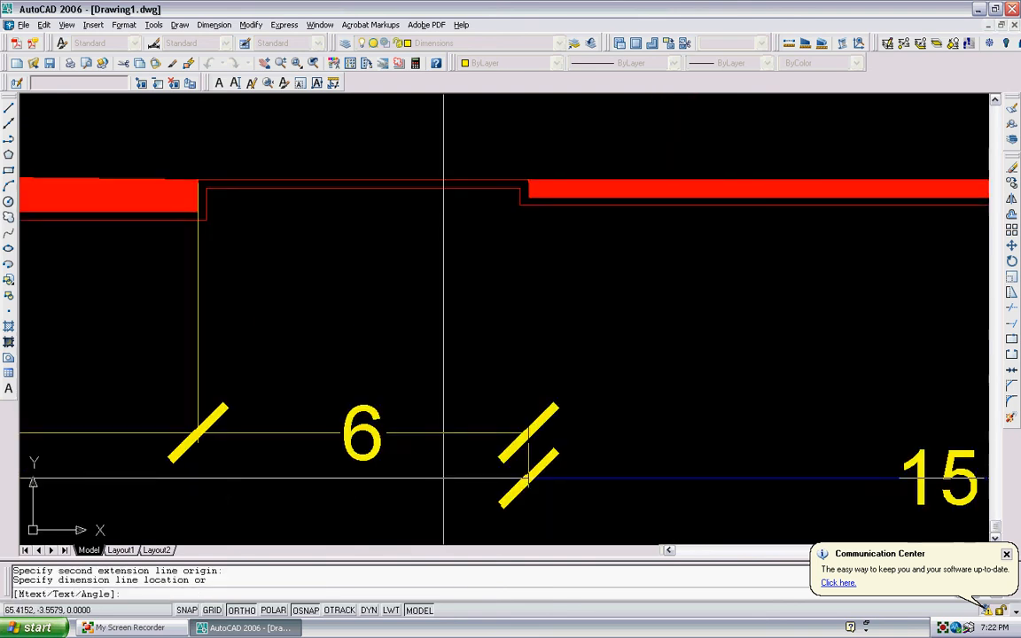
pyautogui.click(536, 430)
pyautogui.scroll(-5, 536, 425)
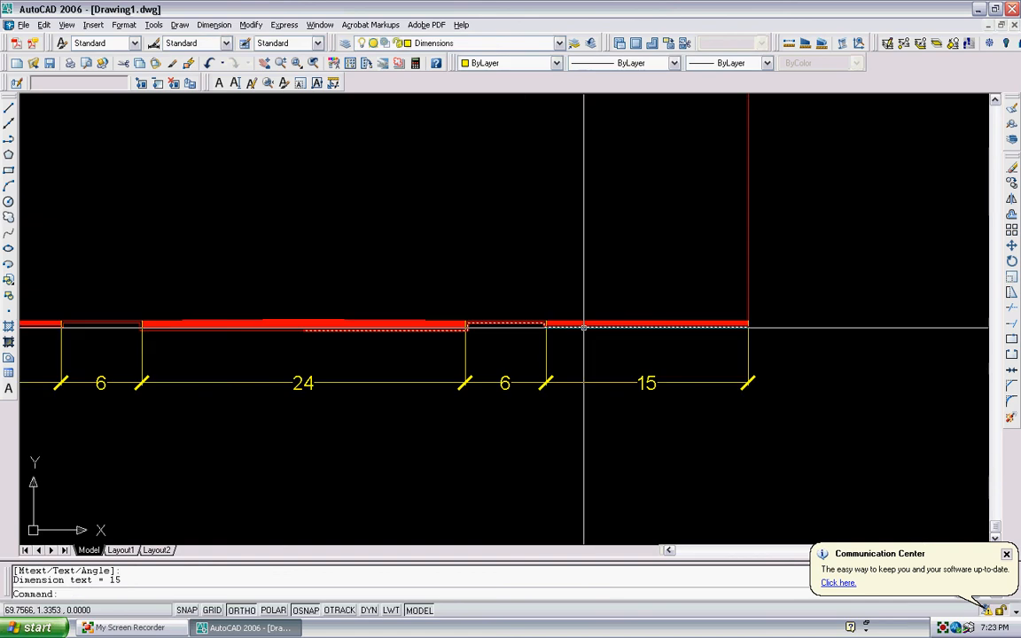
# Step: Examine the row of dimensions beneath the whole road section, from the left boundary line to the right one
pyautogui.scroll(4, 585, 336)
pyautogui.scroll(-4, 625, 317)
pyautogui.scroll(2, 432, 348)
pyautogui.moveTo(432, 366); pyautogui.dragTo(393, 384, button='middle')
pyautogui.scroll(-4, 399, 377)
pyautogui.scroll(3, 457, 297)
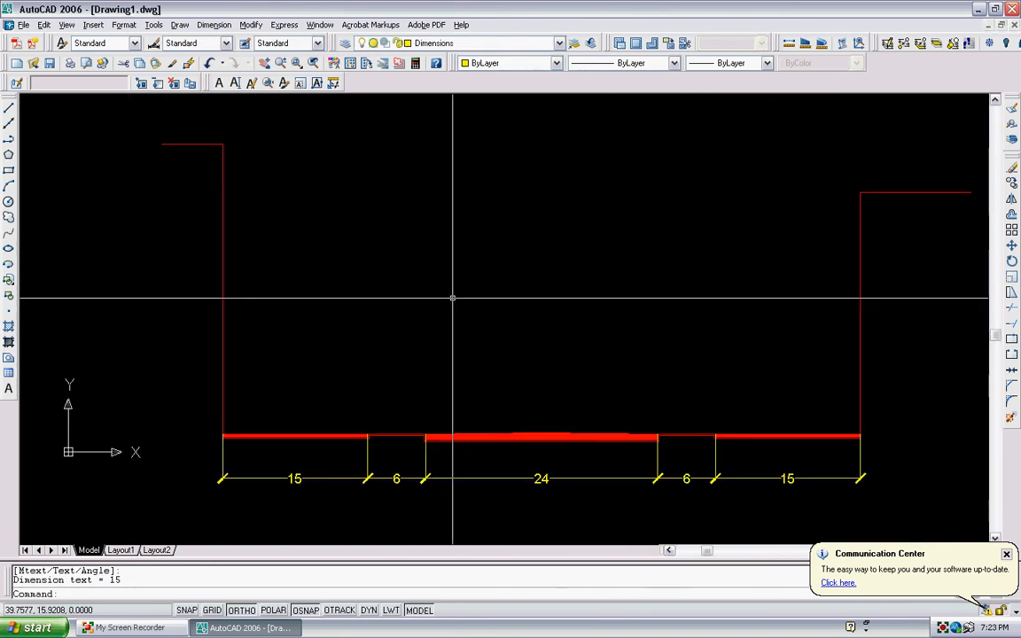
pyautogui.moveTo(372, 428); pyautogui.dragTo(332, 364, button='middle')
pyautogui.scroll(3, 333, 364)
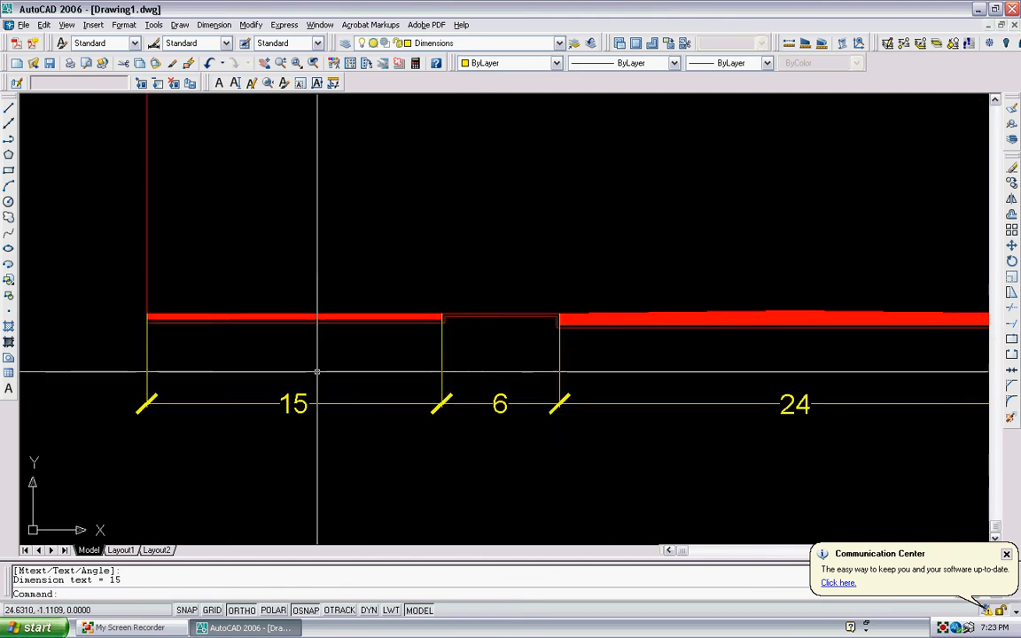
pyautogui.scroll(2, 293, 390)
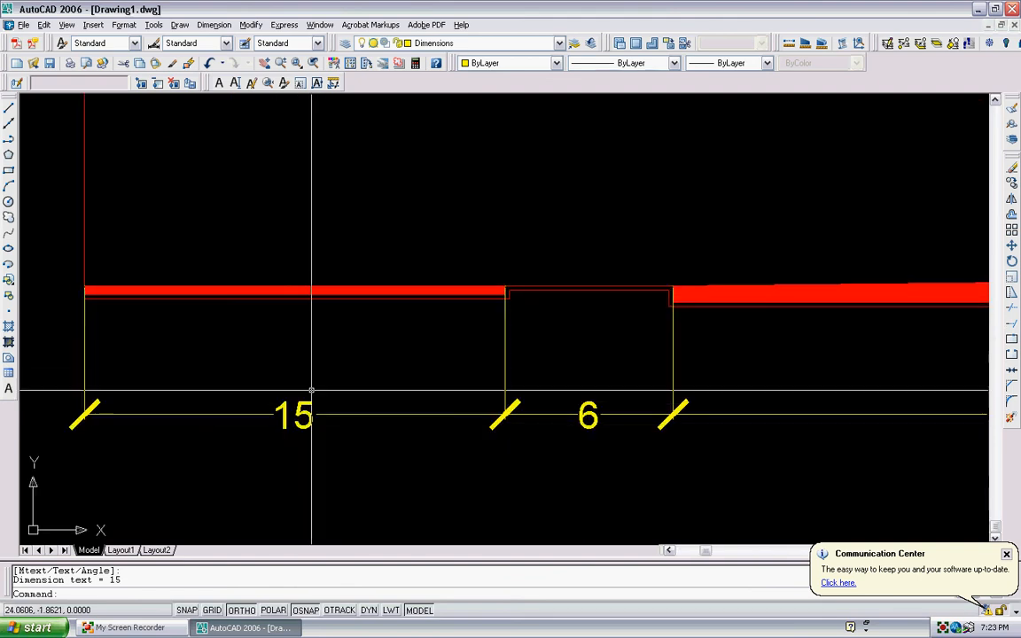
pyautogui.scroll(-2, 336, 391)
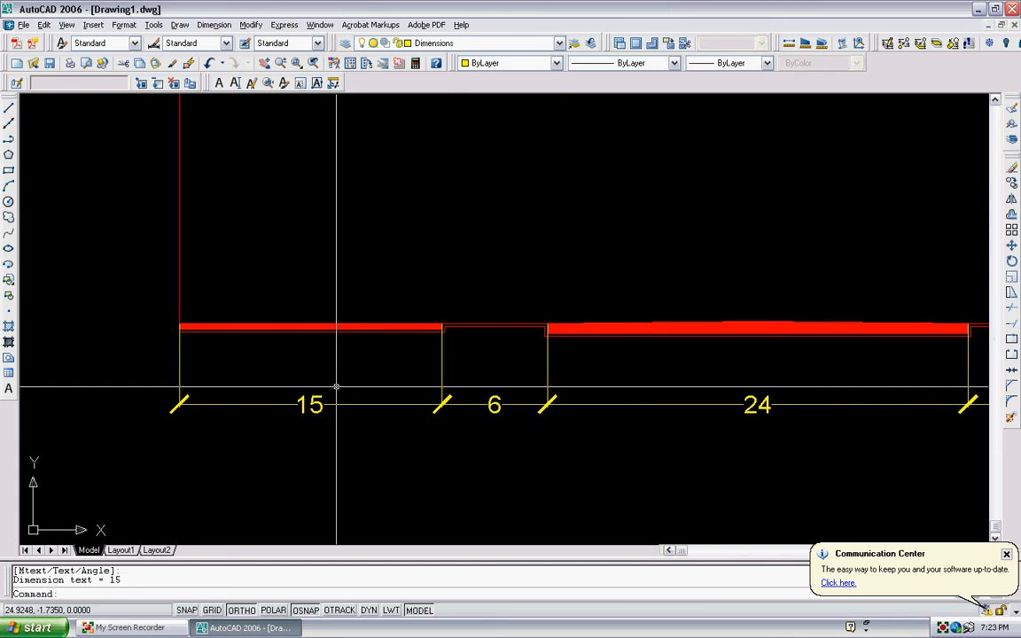
pyautogui.scroll(-2, 433, 374)
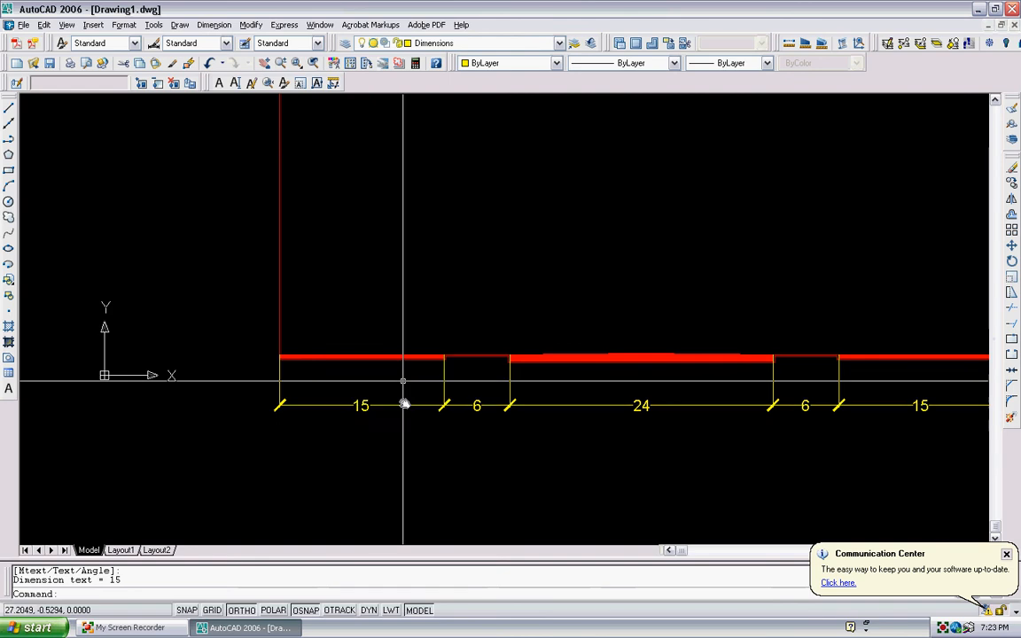
pyautogui.moveTo(403, 381); pyautogui.dragTo(407, 415, button='middle')
pyautogui.scroll(3, 364, 420)
pyautogui.scroll(-2, 370, 375)
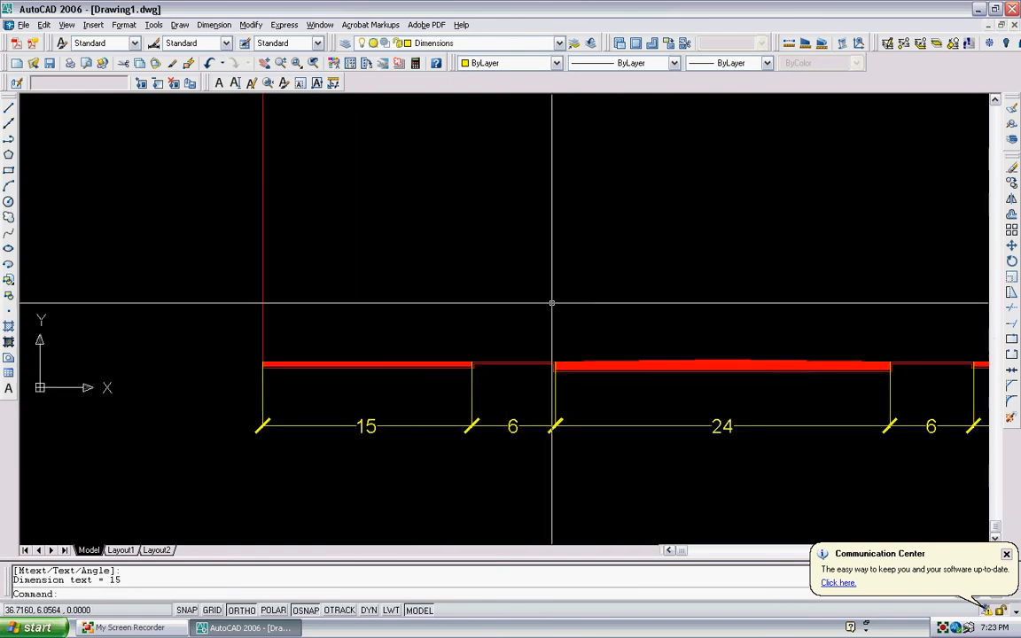
pyautogui.moveTo(621, 382); pyautogui.dragTo(426, 374, button='middle')
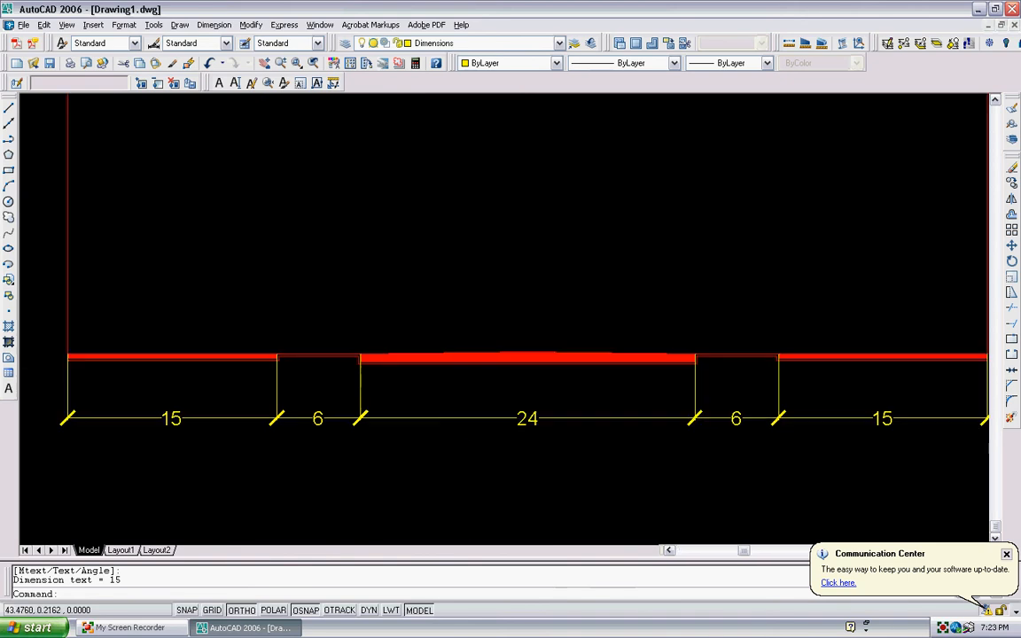
pyautogui.scroll(-3, 547, 359)
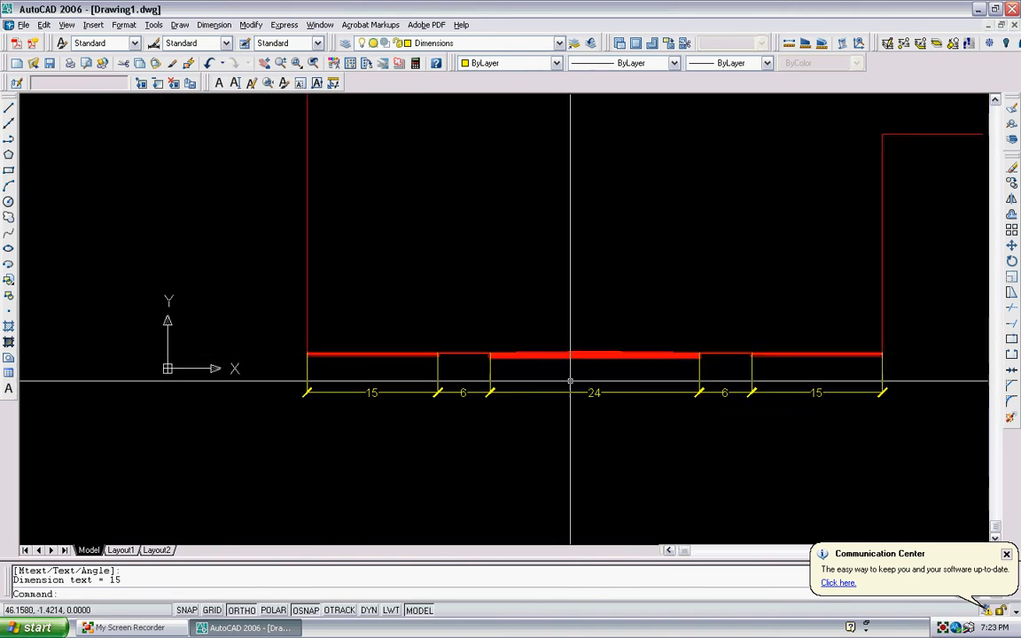
# Step: Use ddedit to change the left side strip's dimension text to 15'
pyautogui.scroll(3, 362, 399)
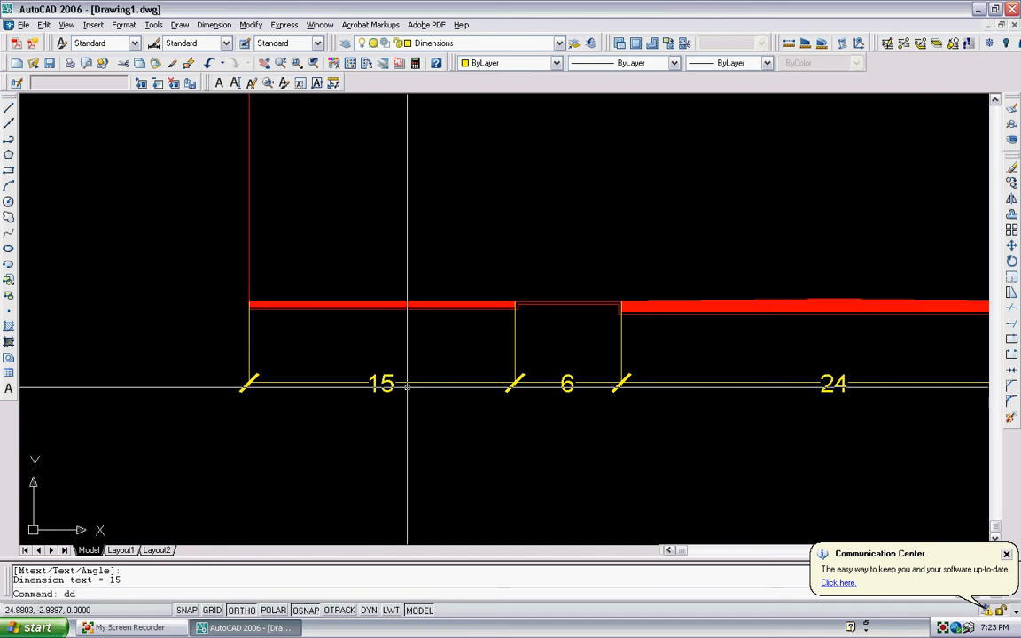
pyautogui.write('it')
pyautogui.press('Return')
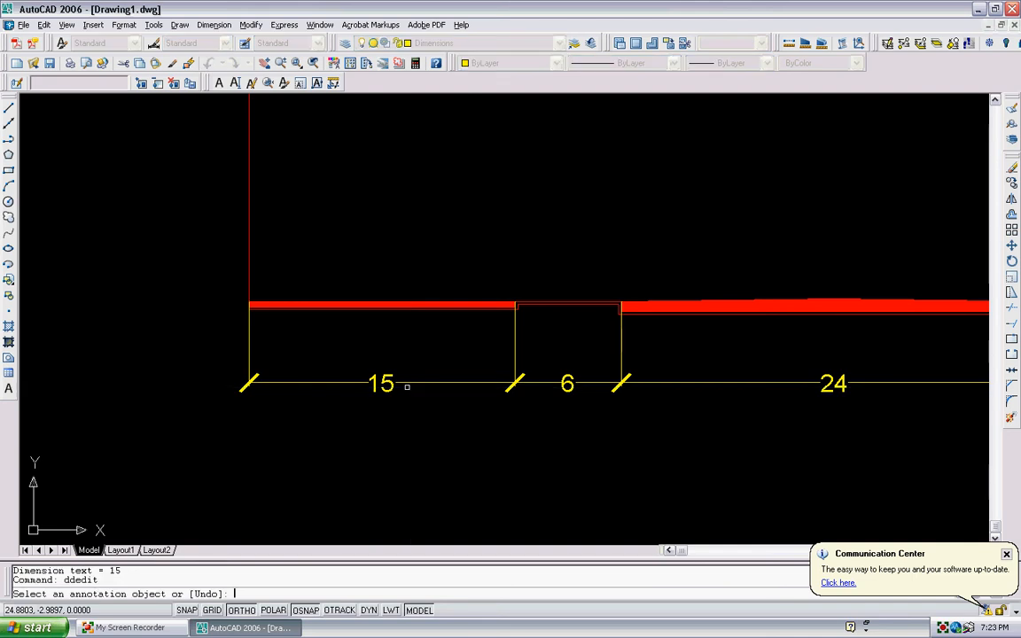
pyautogui.click(407, 388)
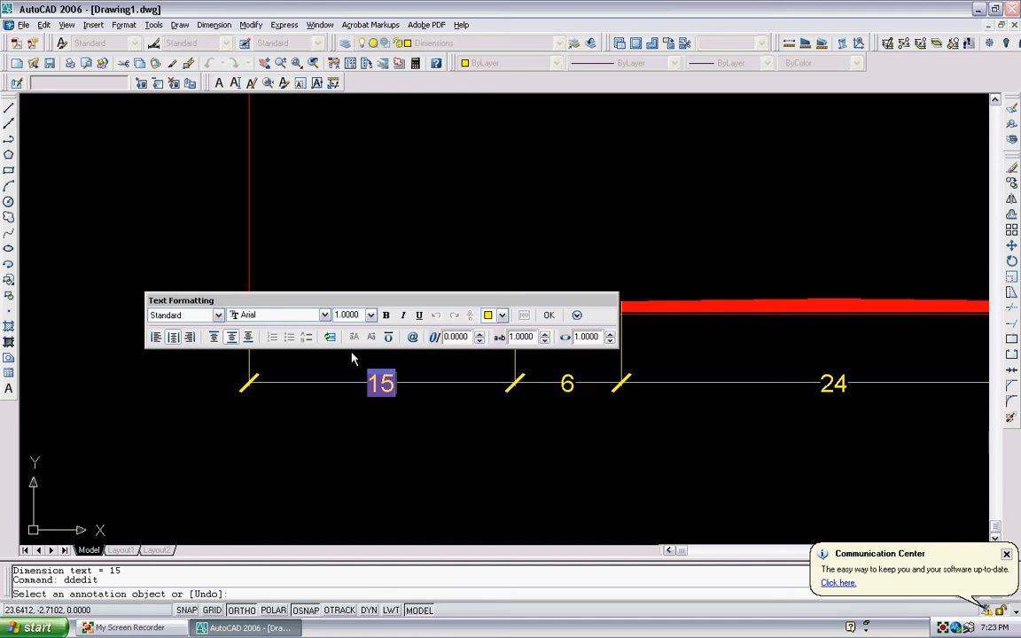
pyautogui.write("15'")
# Step: Append the word Sidewalk at text height 0.75 to the left side strip's dimension text and accept the edit
pyautogui.click(346, 314)
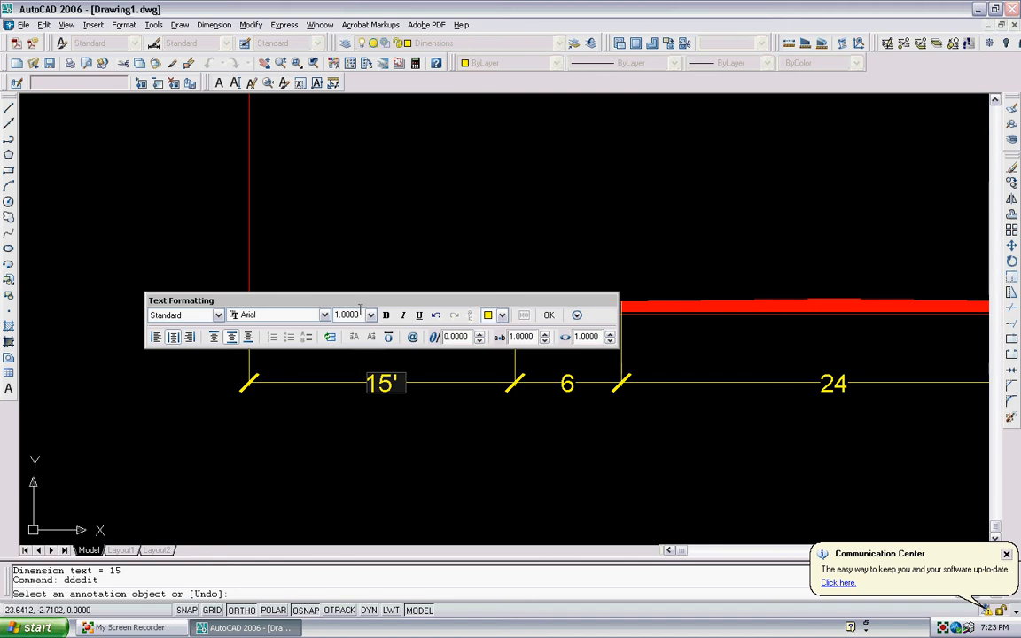
pyautogui.write('.75')
pyautogui.press('Return')
pyautogui.write('s')
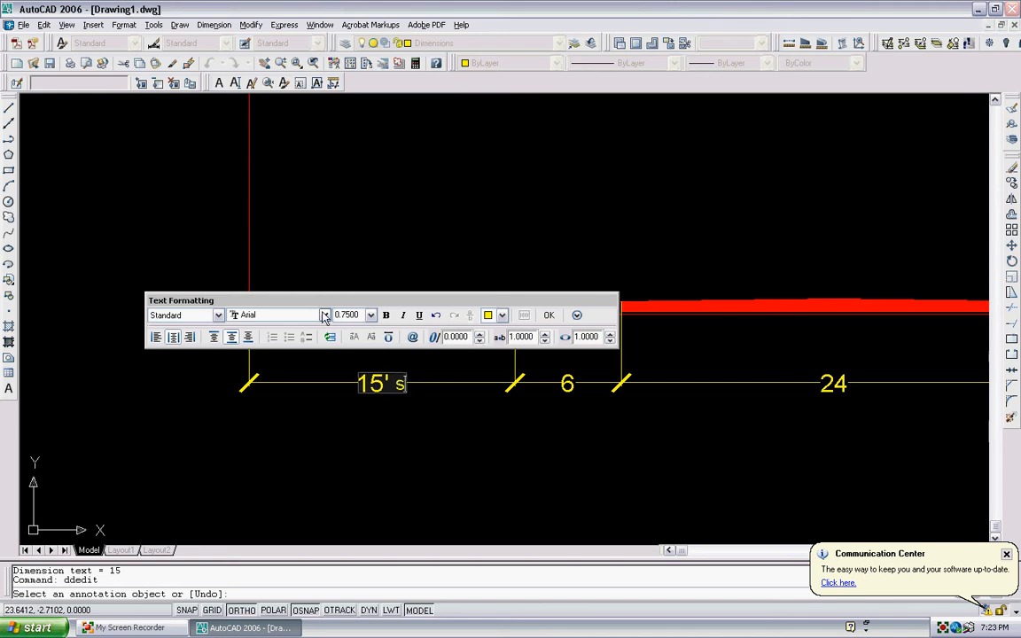
pyautogui.press('BackSpace')
pyautogui.write('Side')
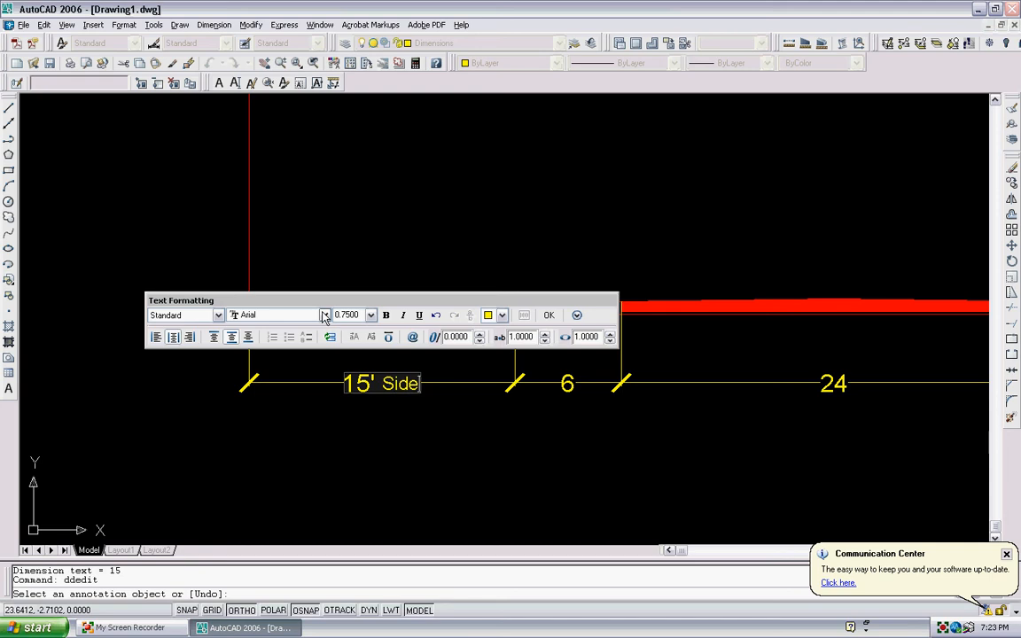
pyautogui.write('walk')
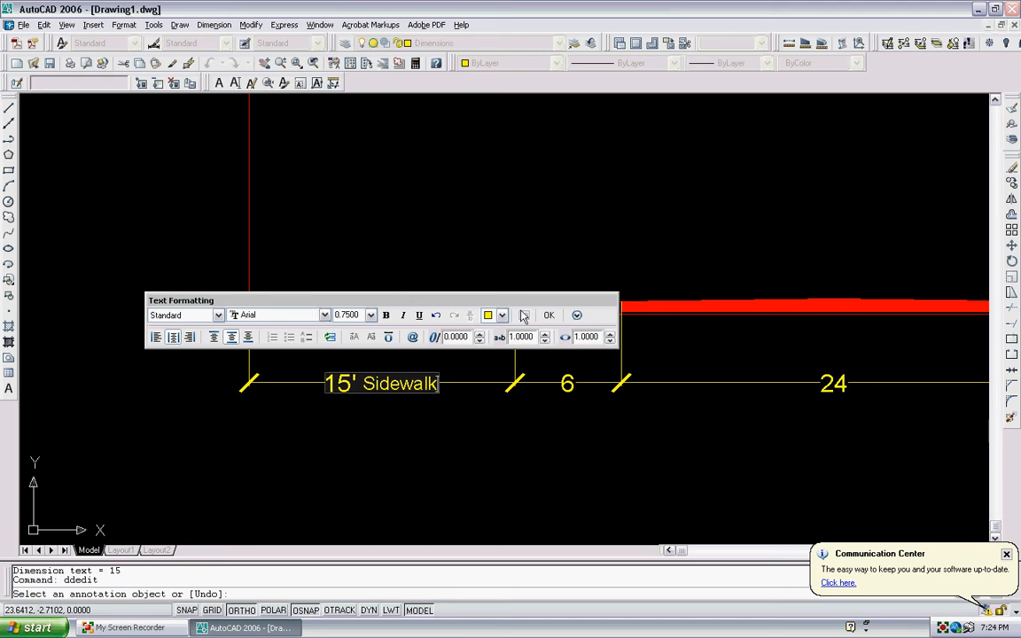
pyautogui.click(577, 316)
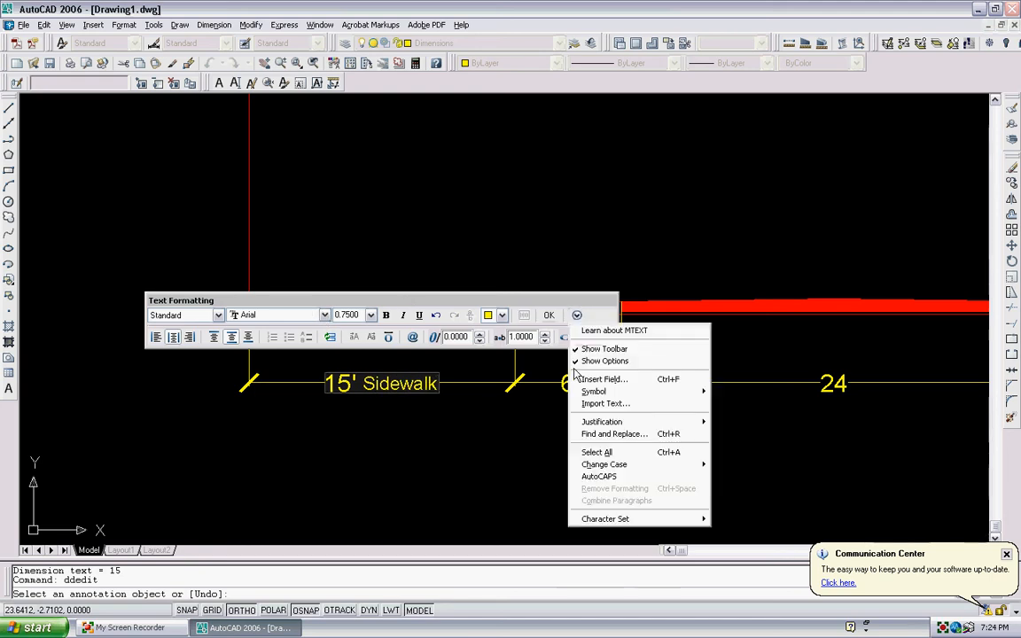
pyautogui.click(551, 317)
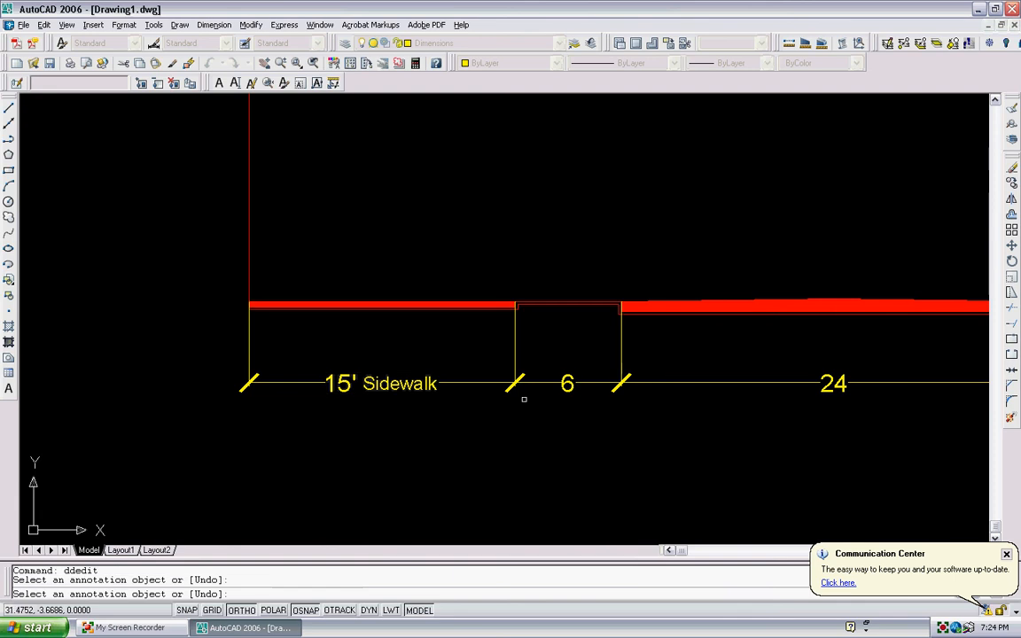
# Step: Change the left gap's dimension text to 6' Planter, with the word Planter at text height 0.75
pyautogui.click(565, 383)
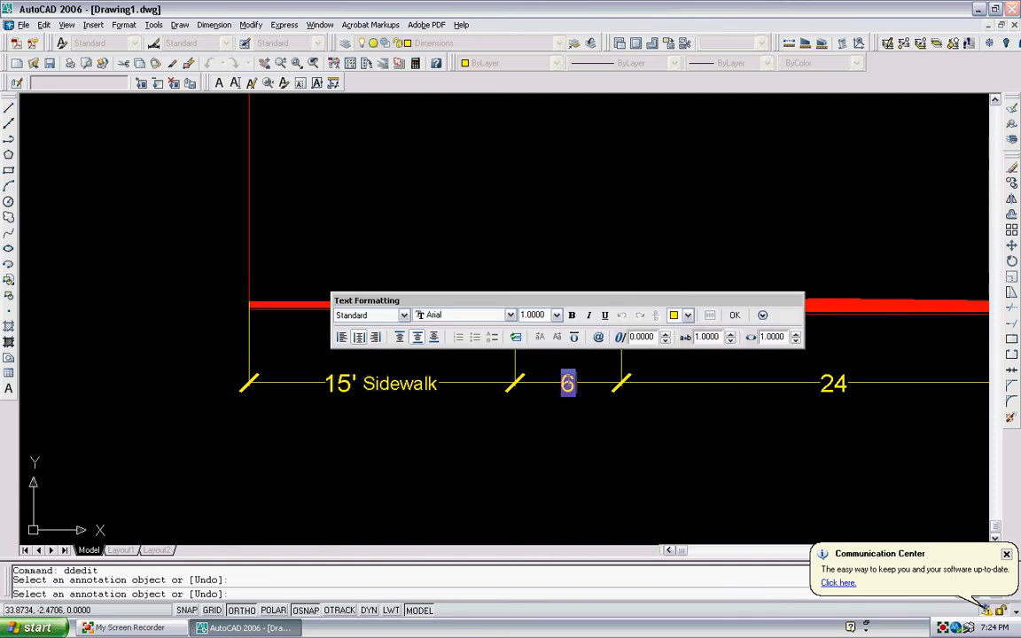
pyautogui.write("6'")
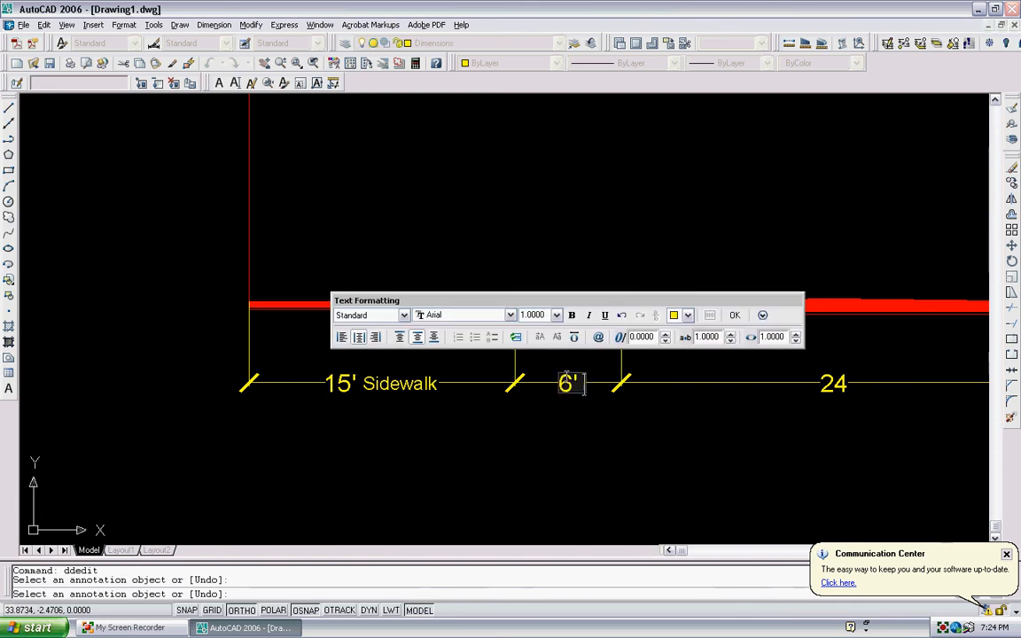
pyautogui.click(532, 314)
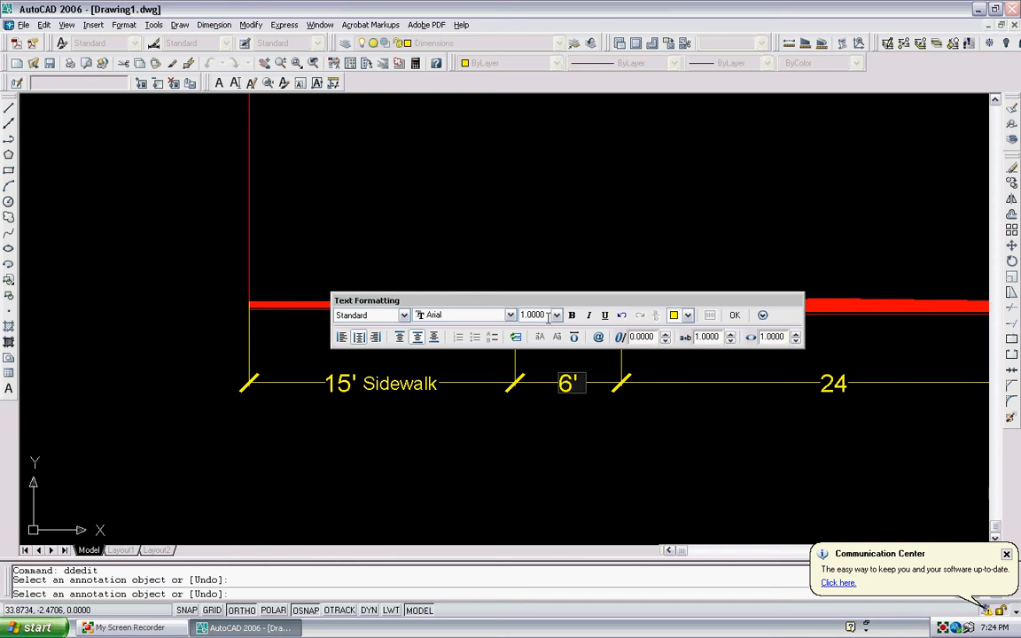
pyautogui.press('BackSpace')
pyautogui.write('.75')
pyautogui.press('Return')
pyautogui.write('Planter')
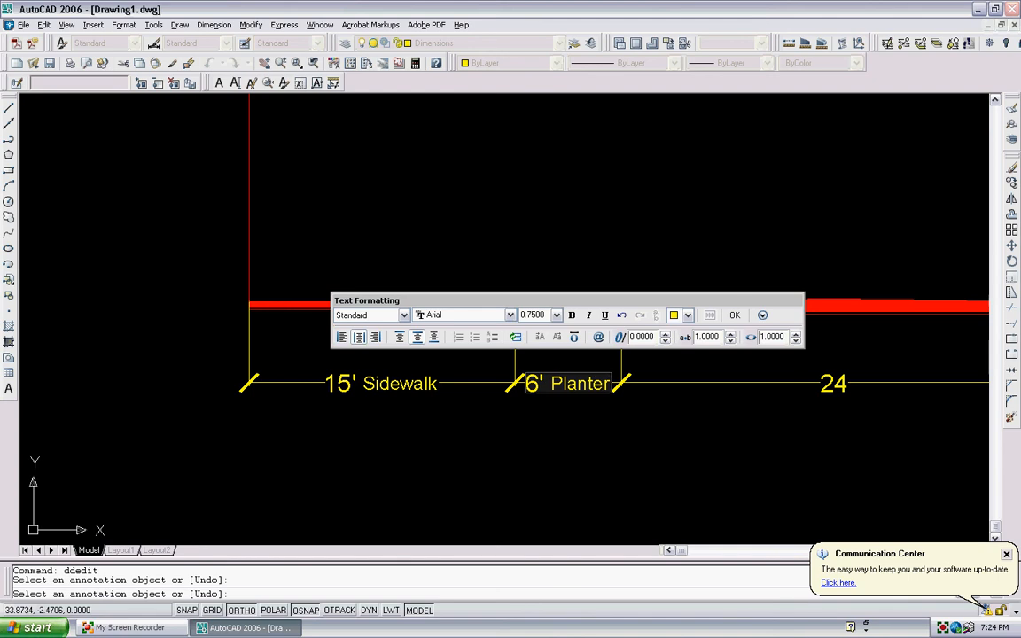
pyautogui.click(735, 315)
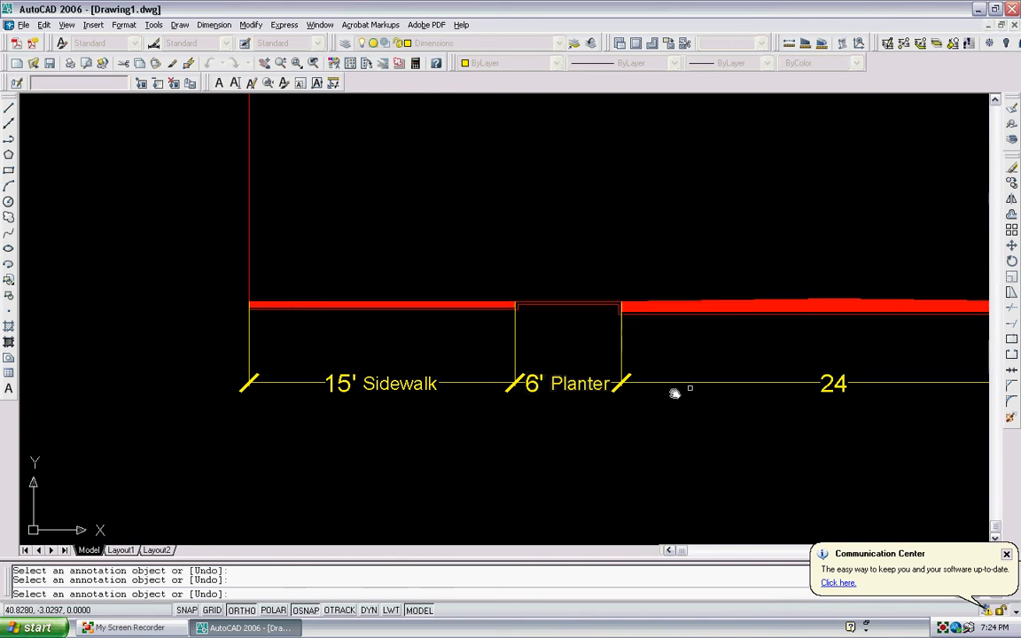
# Step: Change the central road strip's dimension text to 24'
pyautogui.scroll(-4, 386, 448)
pyautogui.scroll(3, 669, 434)
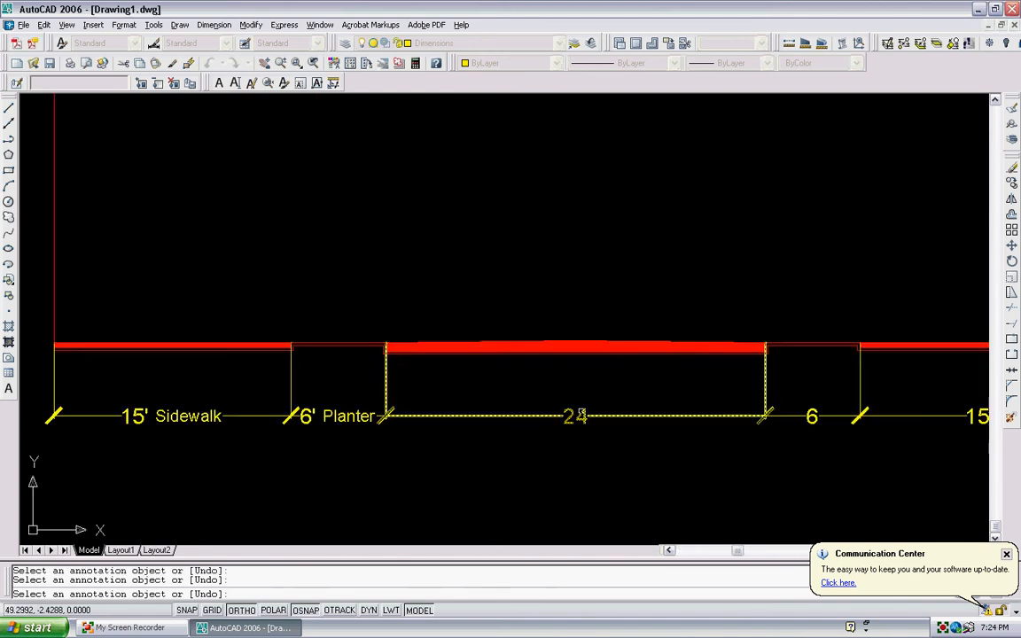
pyautogui.click(576, 415)
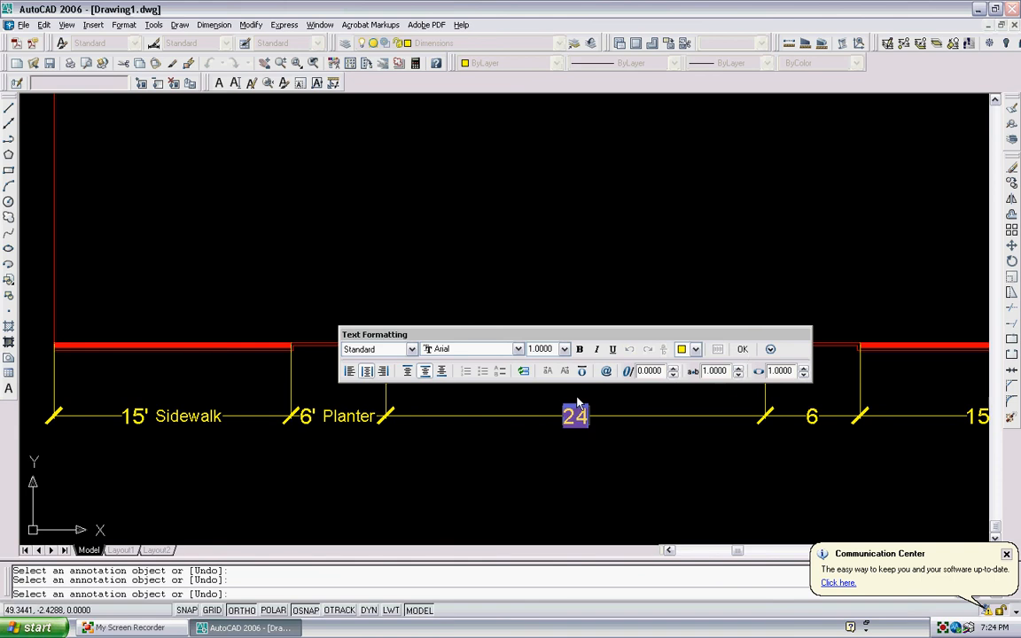
pyautogui.press('End')
pyautogui.write("'")
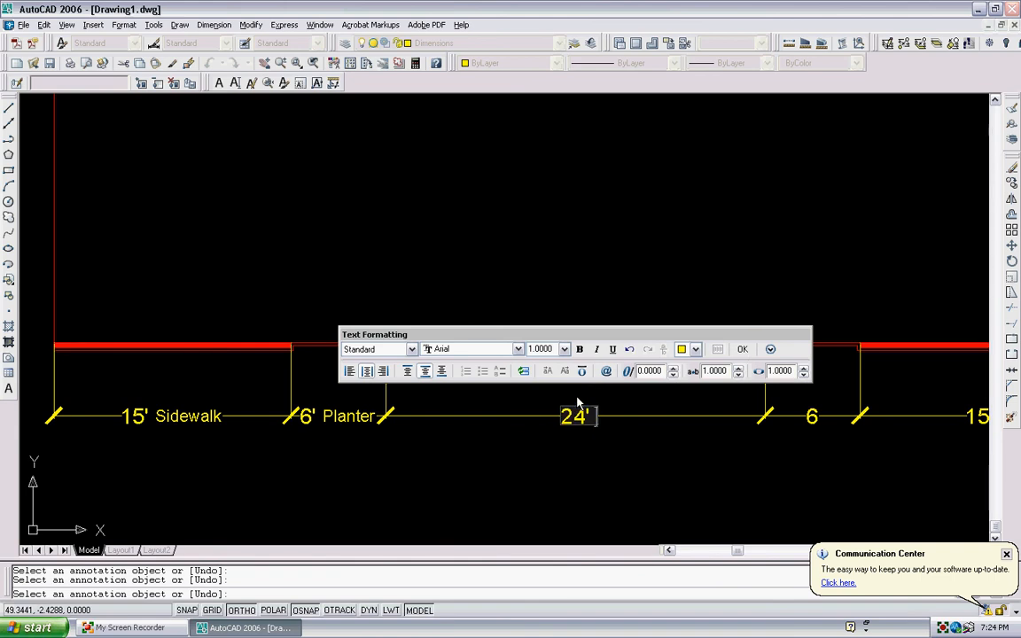
# Step: Append the words Two Way Road at text height 0.75 to the central road strip's dimension text and accept the edit
pyautogui.write(' Tw')
pyautogui.press('BackSpace')
pyautogui.press('BackSpace')
pyautogui.doubleClick(554, 348)
pyautogui.write('.75')
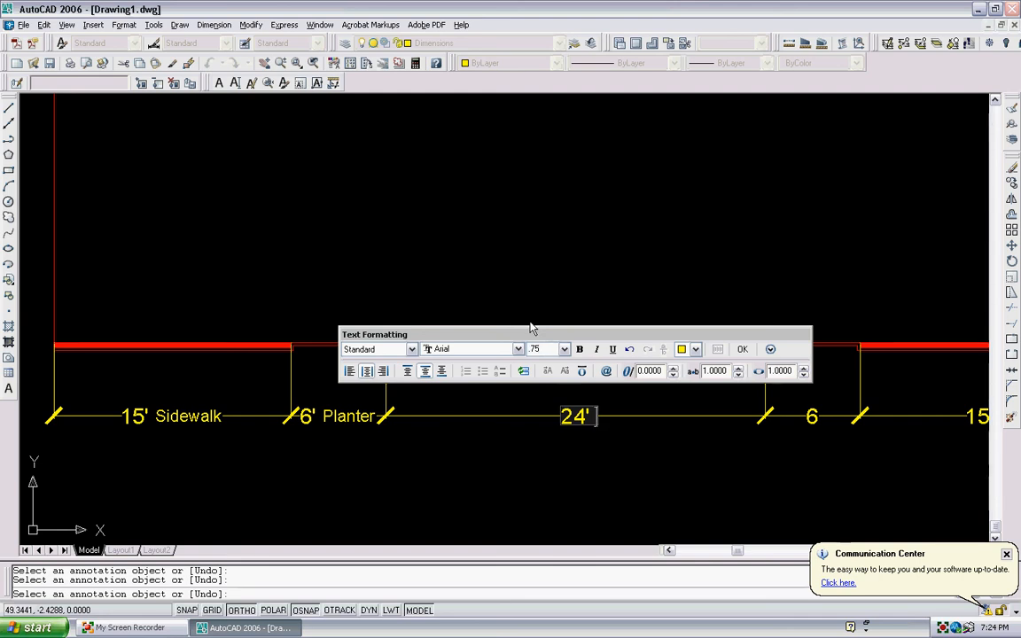
pyautogui.write('T')
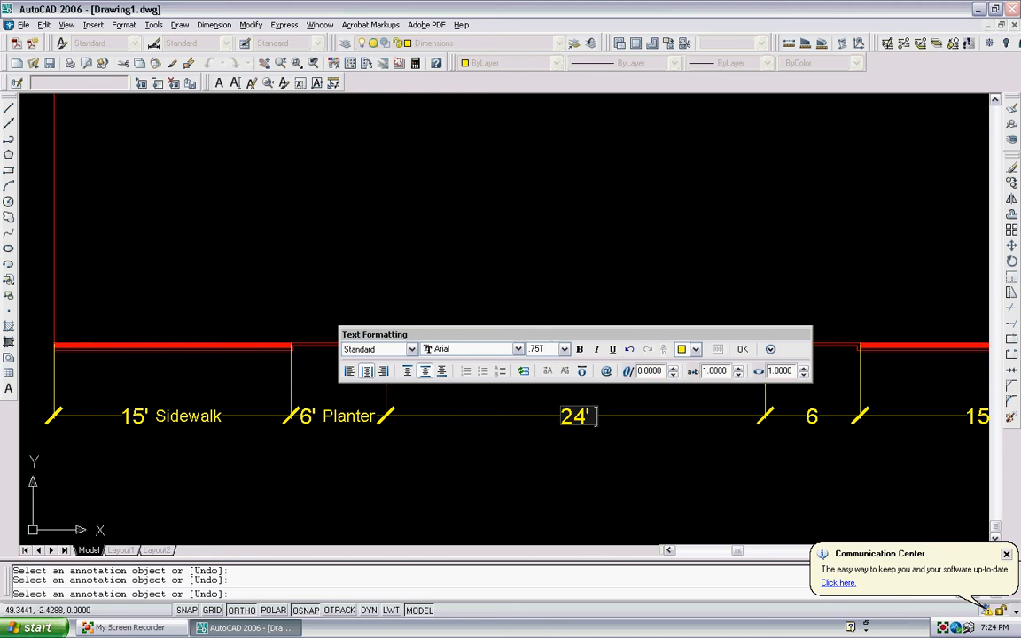
pyautogui.click(595, 415)
pyautogui.write('Tow')
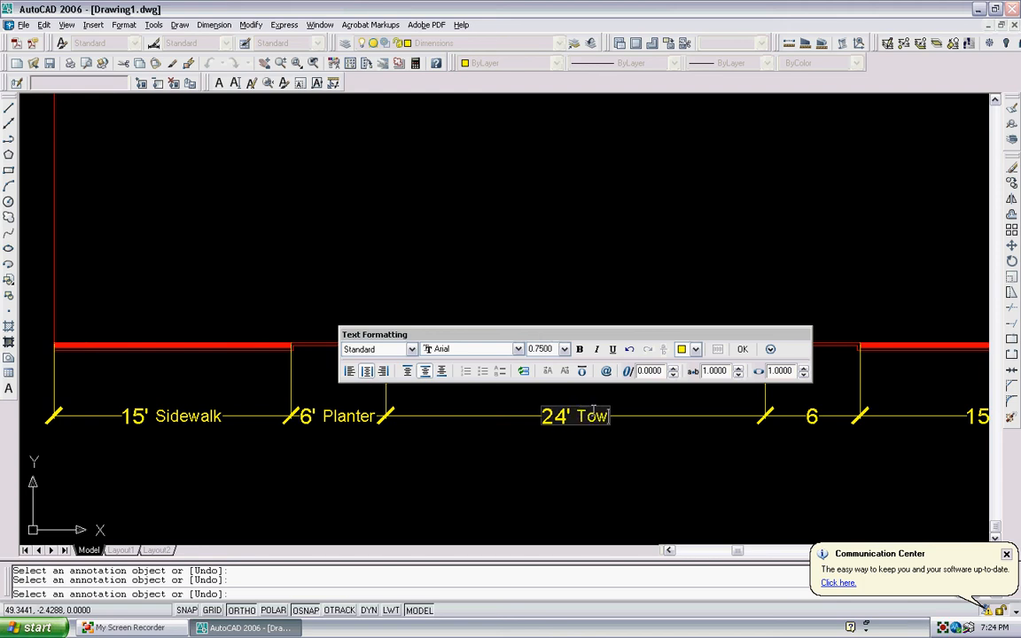
pyautogui.press('BackSpace')
pyautogui.press('BackSpace')
pyautogui.press('BackSpace')
pyautogui.write('wo Way ')
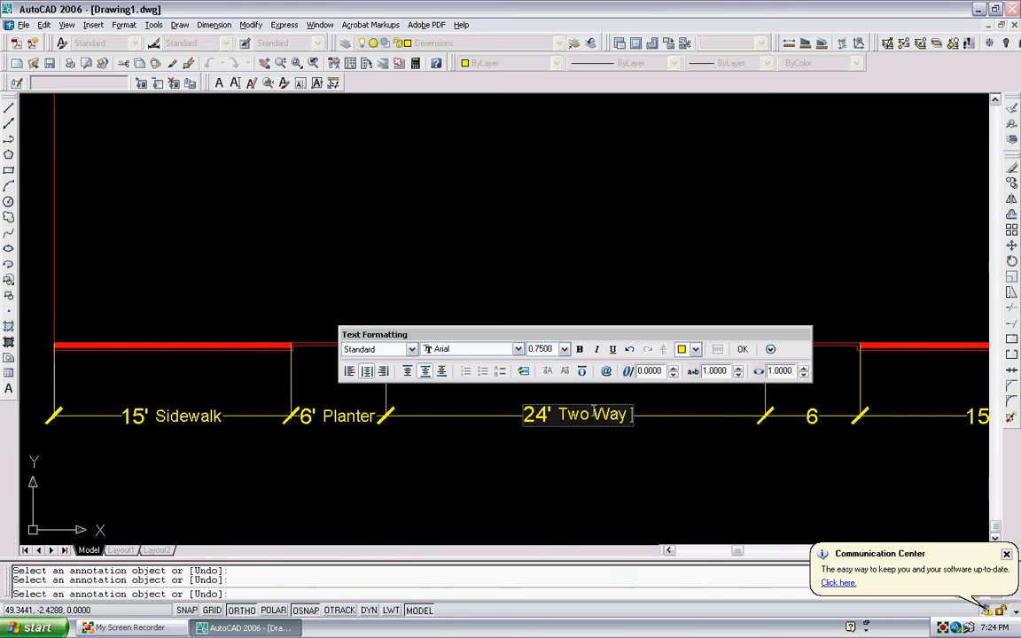
pyautogui.write('Road')
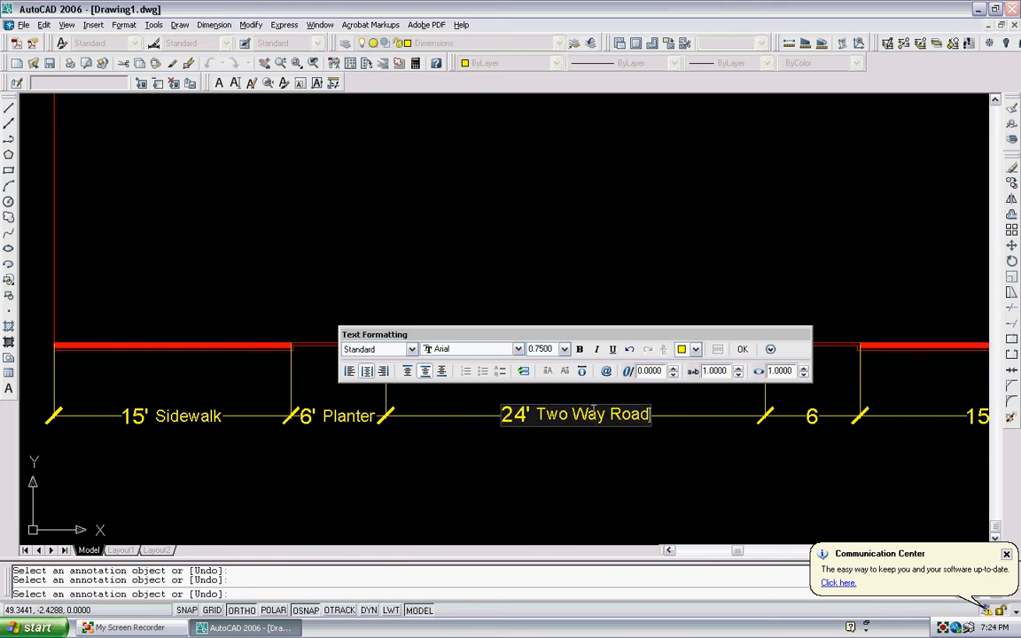
pyautogui.click(743, 349)
# Step: Insert a 6 in front of the measured value in the right gap's dimension text and select the text
pyautogui.moveTo(829, 414); pyautogui.dragTo(630, 437, button='middle')
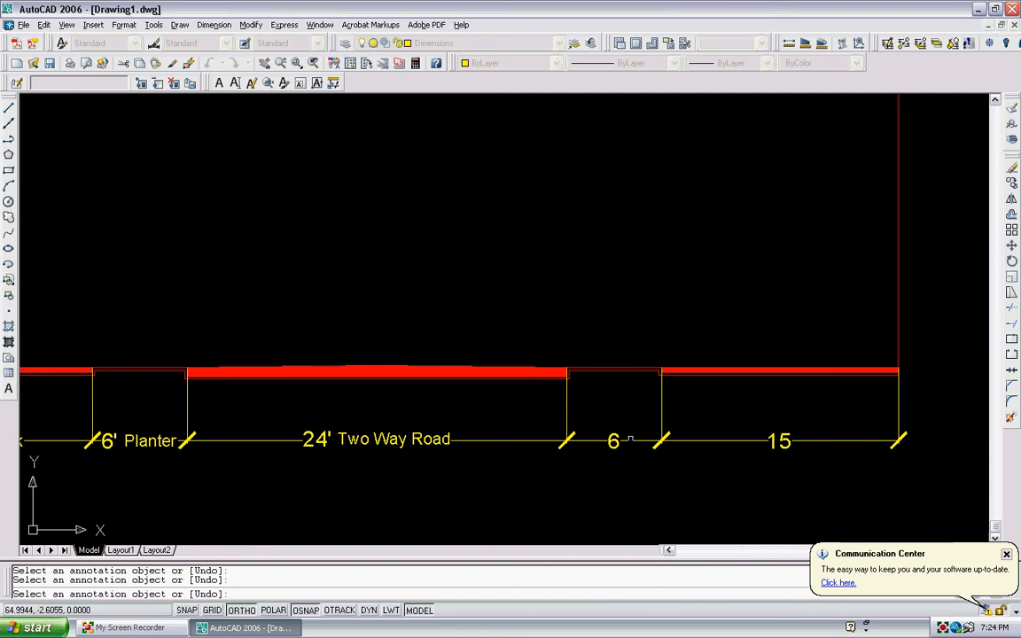
pyautogui.scroll(2, 630, 436)
pyautogui.click(611, 440)
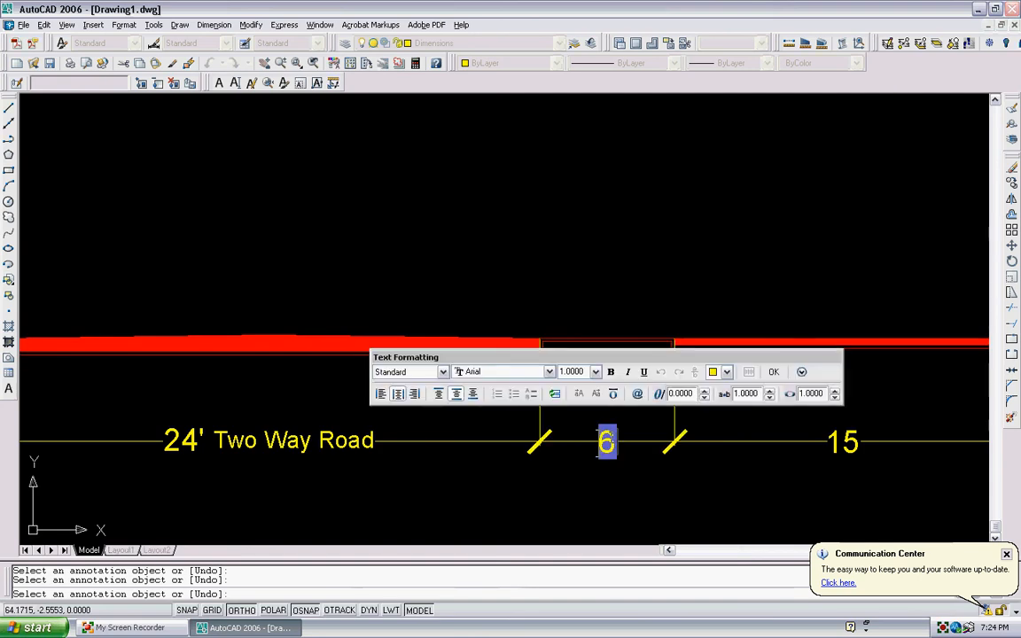
pyautogui.write('6')
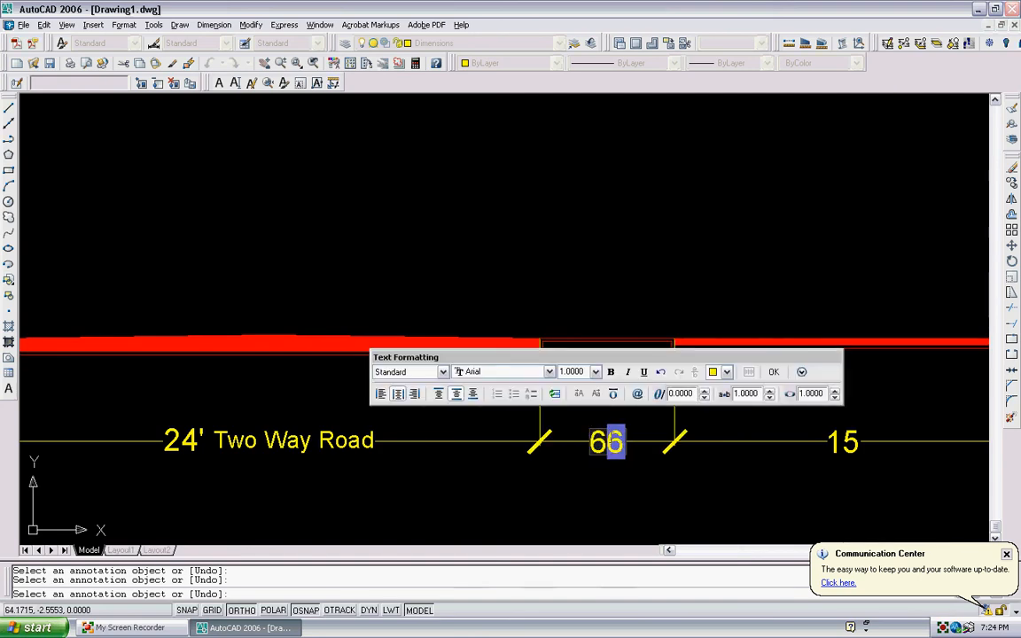
pyautogui.moveTo(591, 438); pyautogui.dragTo(618, 437)
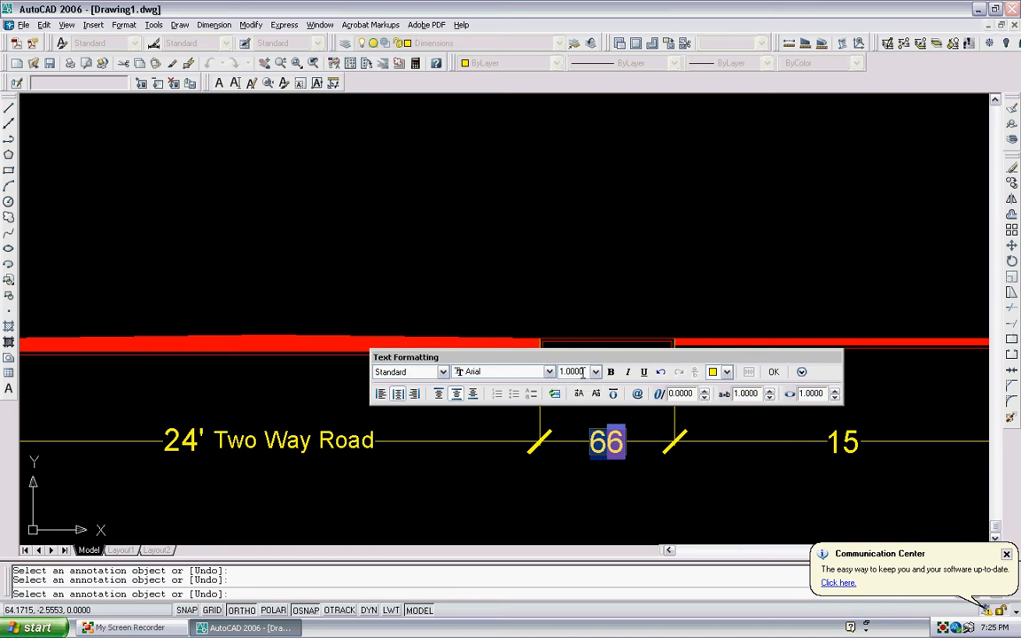
# Step: Change the 6-foot dimension beside the two-way road to read 6' Planter, with 6' at text height 1.0 and Planter at 0.75
pyautogui.click(583, 371)
pyautogui.write('6')
pyautogui.write('1')
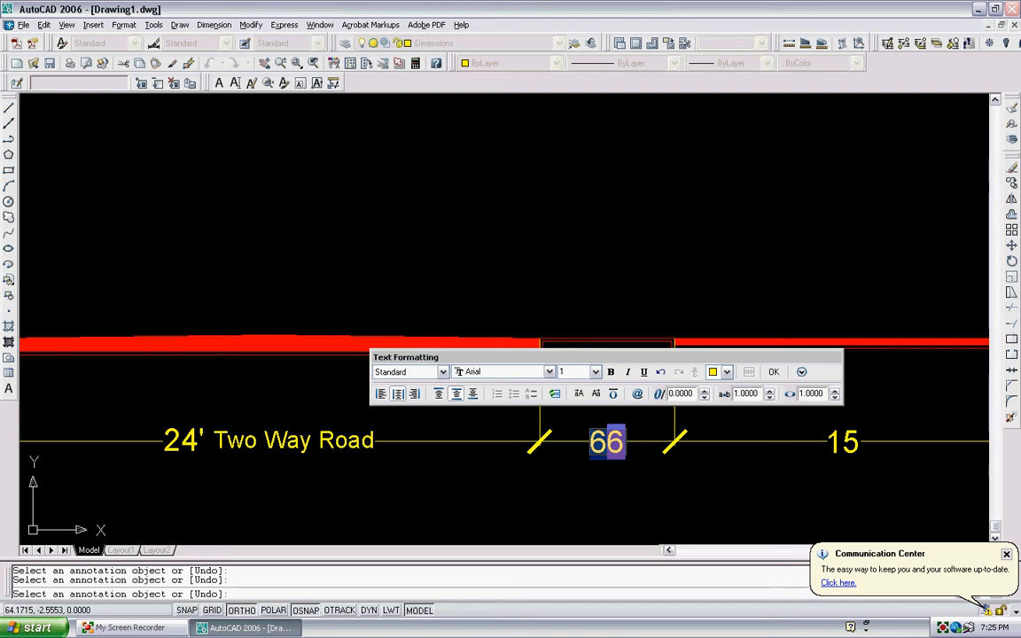
pyautogui.write('.000')
pyautogui.write('6')
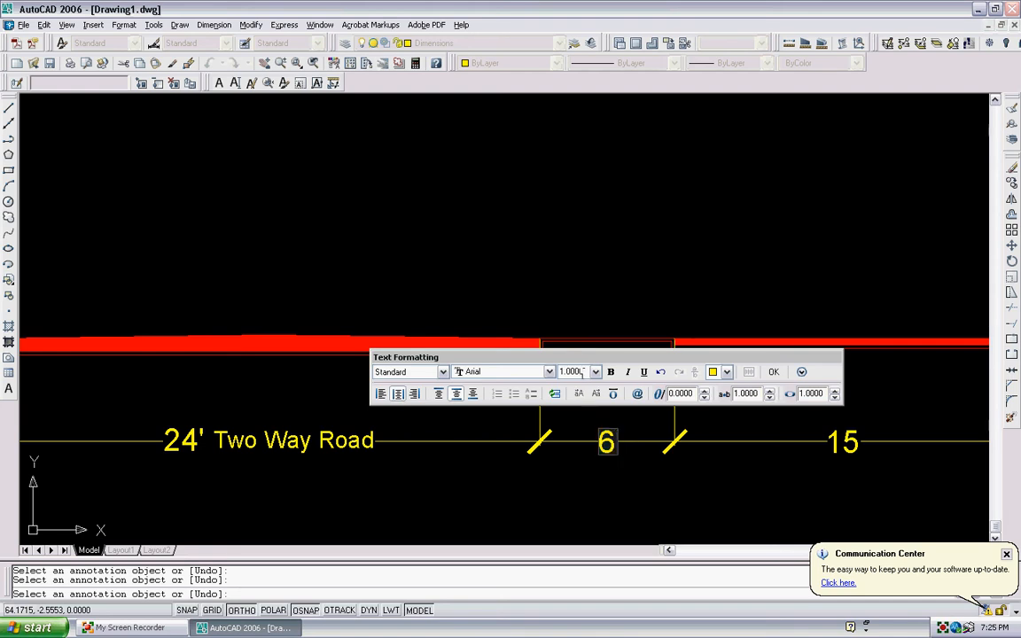
pyautogui.write("'")
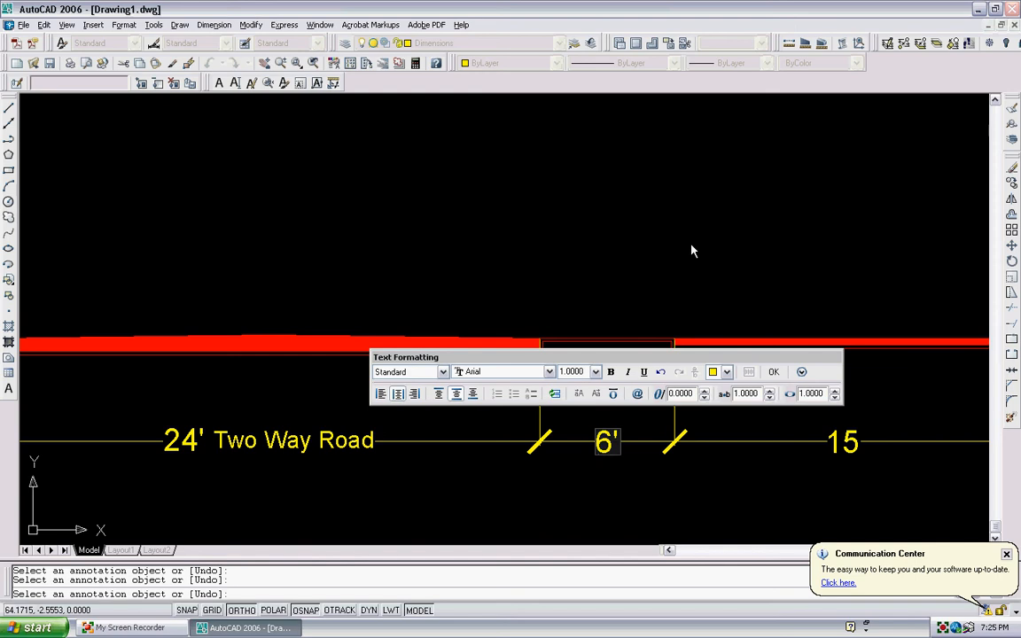
pyautogui.moveTo(586, 372); pyautogui.dragTo(556, 339)
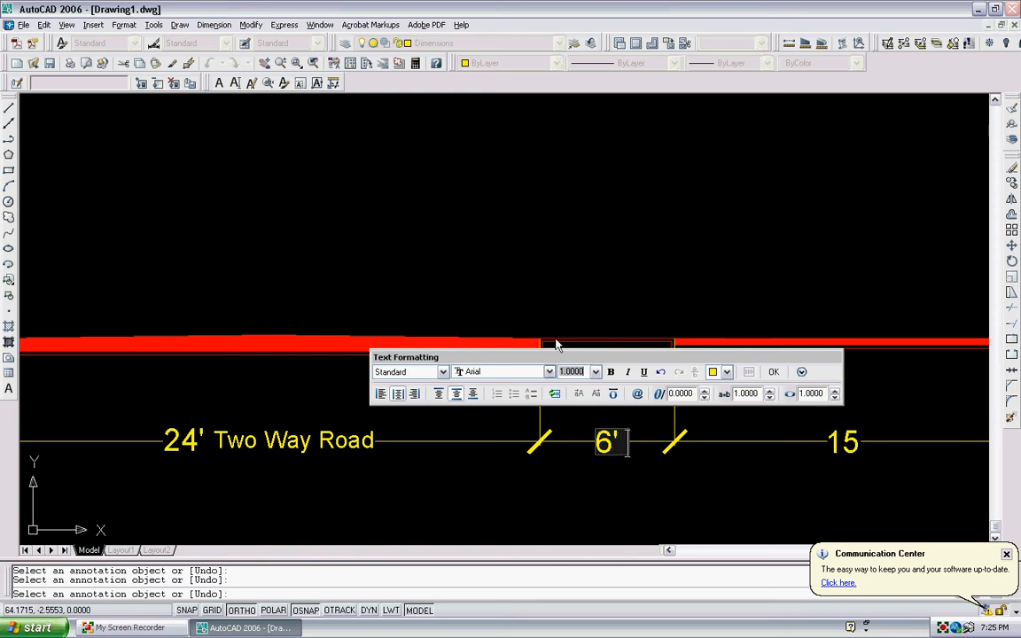
pyautogui.write('75')
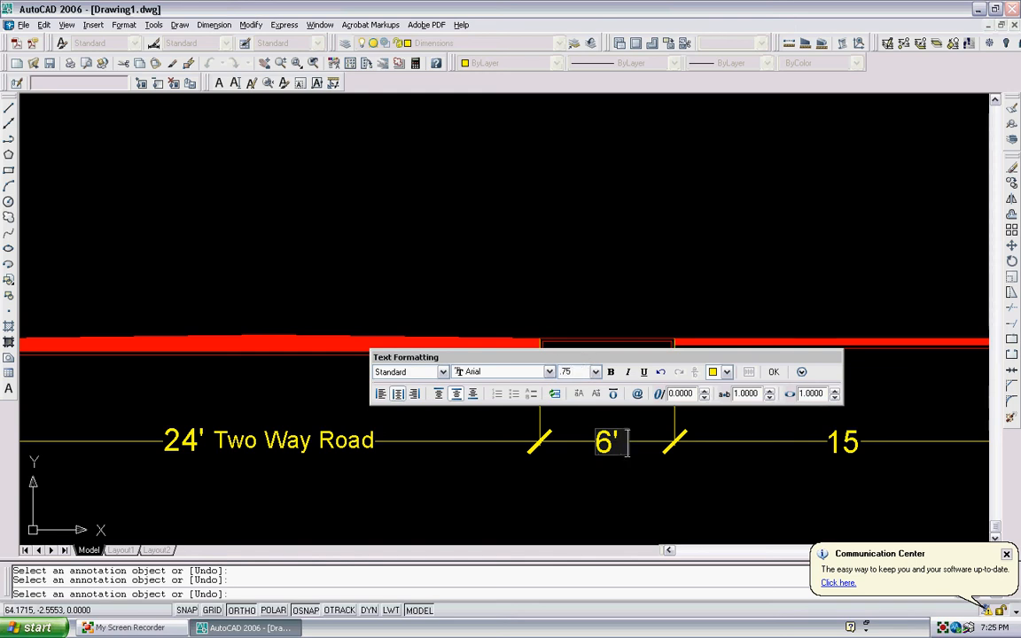
pyautogui.press('Return')
pyautogui.write('P')
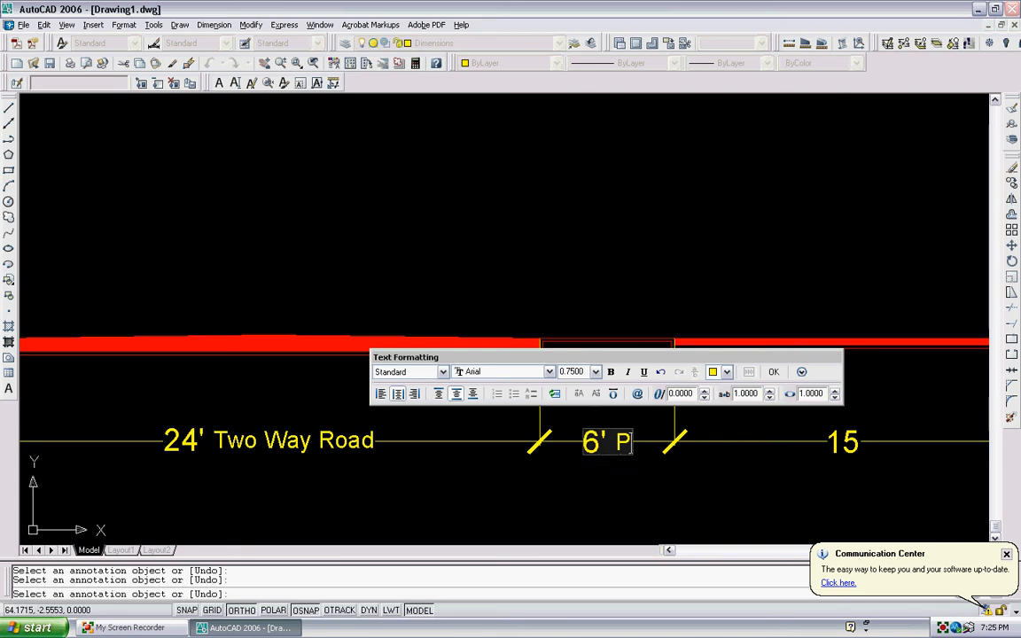
pyautogui.write('lanter')
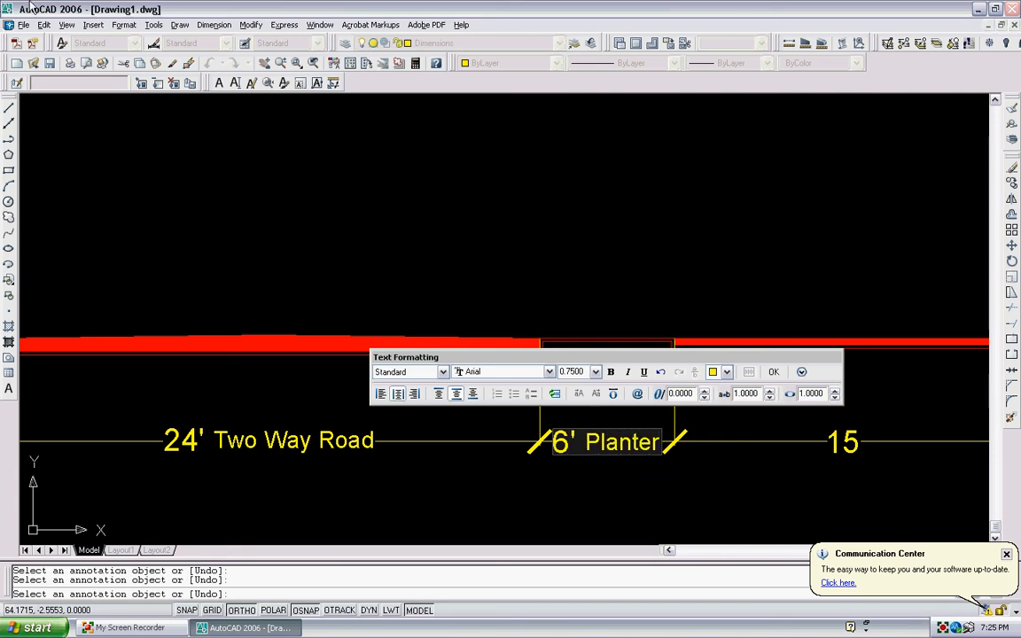
pyautogui.click(773, 372)
# Step: Change the rightmost 15-foot dimension to read 15' Sidewalk, with Sidewalk at text height 0.75, and end the text editing command
pyautogui.click(676, 440)
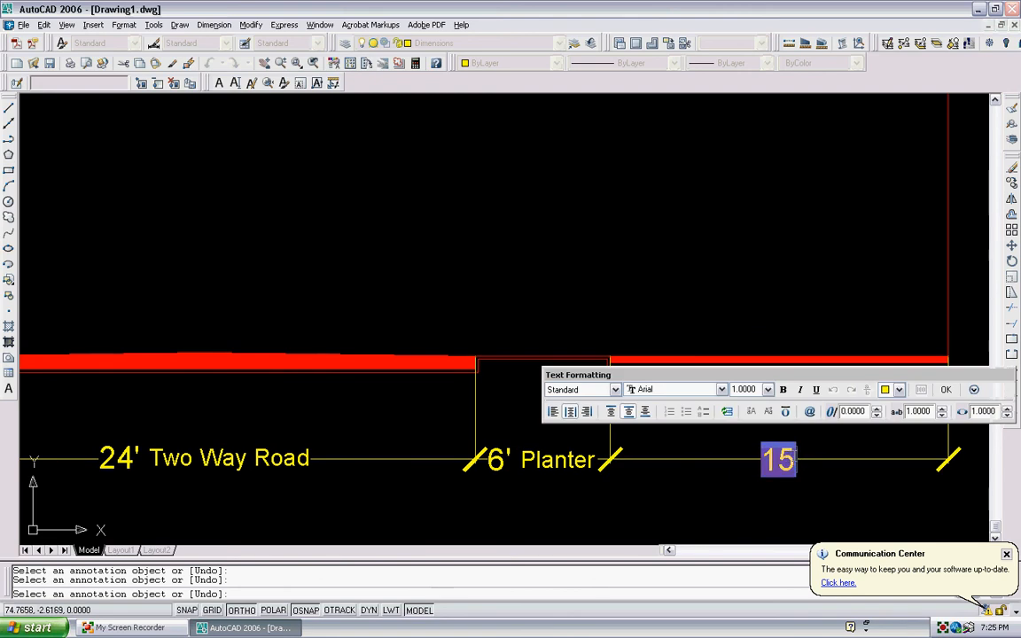
pyautogui.write("15'")
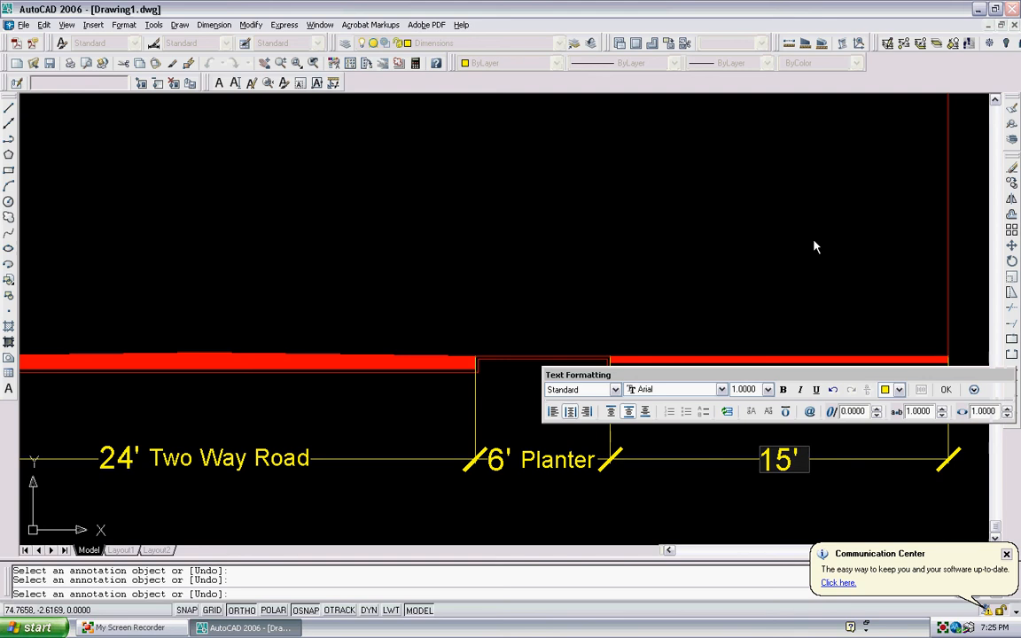
pyautogui.moveTo(735, 390); pyautogui.dragTo(764, 389)
pyautogui.write('.75')
pyautogui.write(' Si')
pyautogui.write('dewalk')
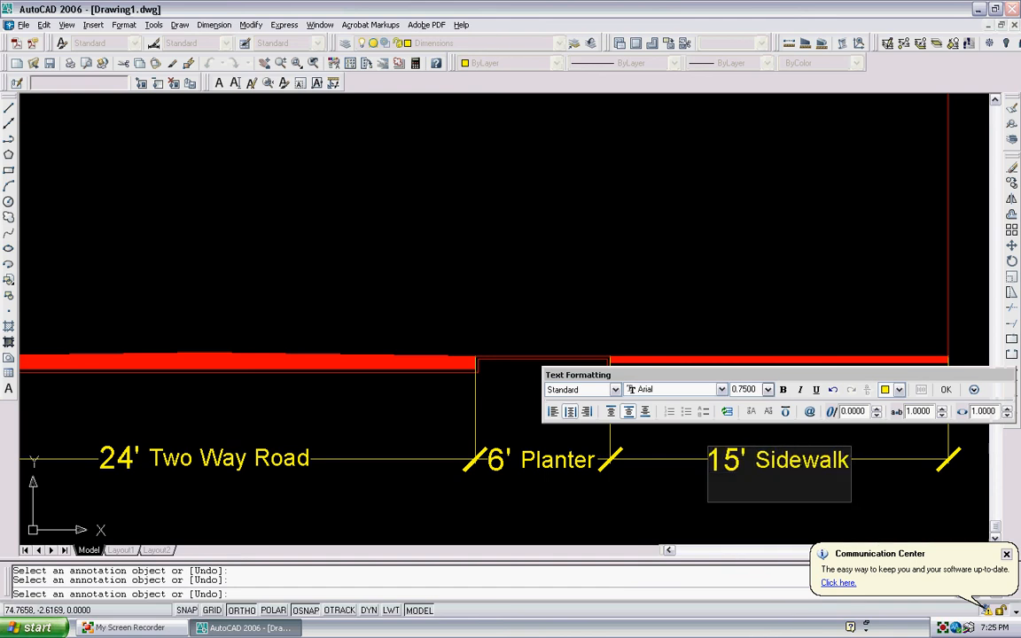
pyautogui.click(948, 391)
pyautogui.scroll(-5, 813, 346)
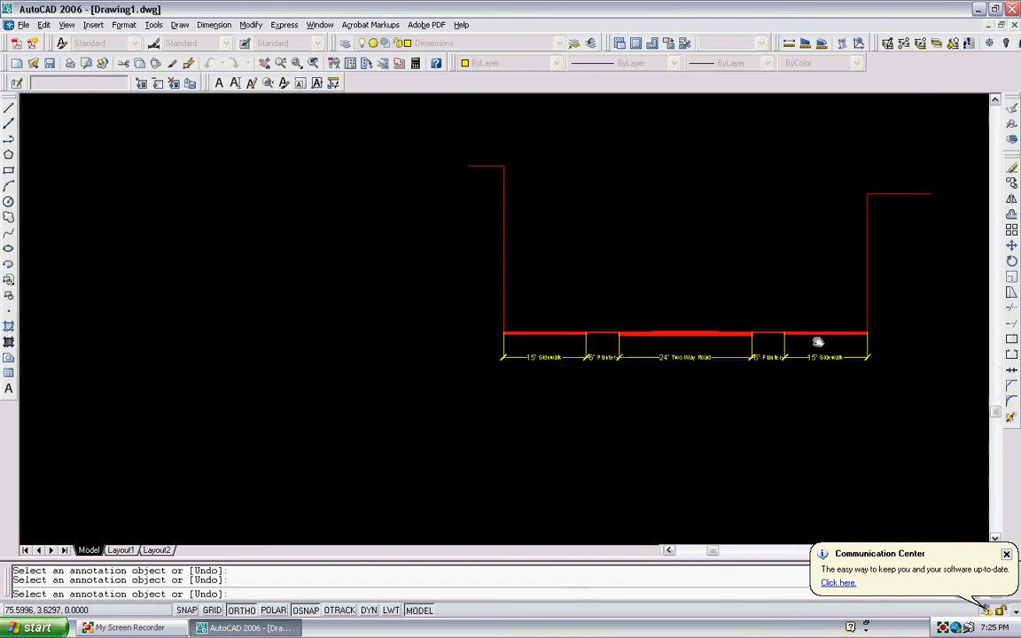
pyautogui.scroll(4, 662, 372)
pyautogui.moveTo(606, 188); pyautogui.dragTo(590, 194, button='middle')
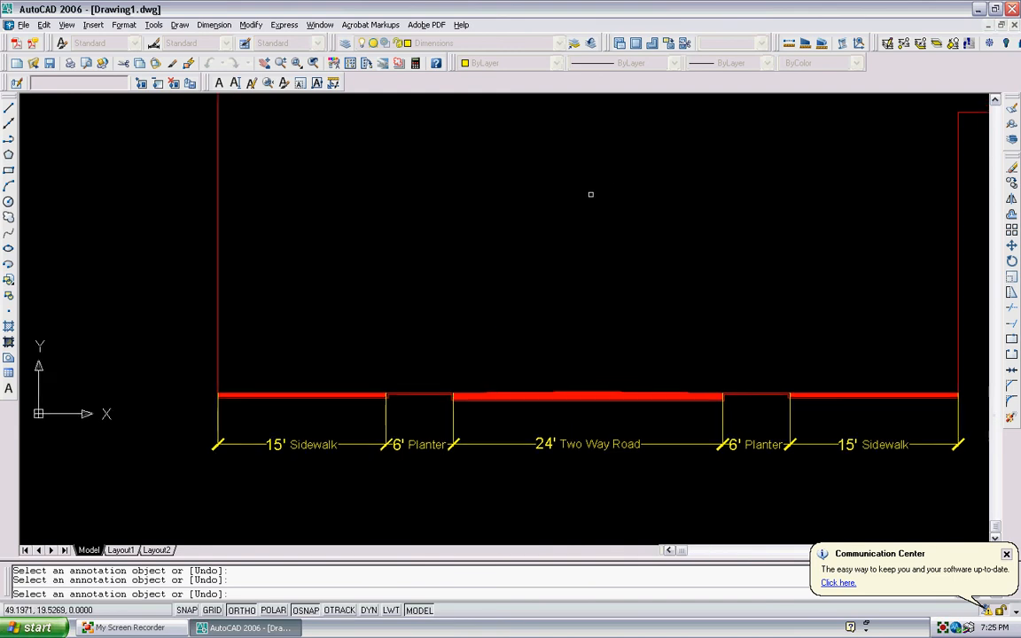
pyautogui.press('Escape')
# Step: Draw a horizontal polyline between the two vertical building walls above the street, and erase it
pyautogui.scroll(-2, 593, 194)
pyautogui.moveTo(413, 193); pyautogui.dragTo(337, 216, button='middle')
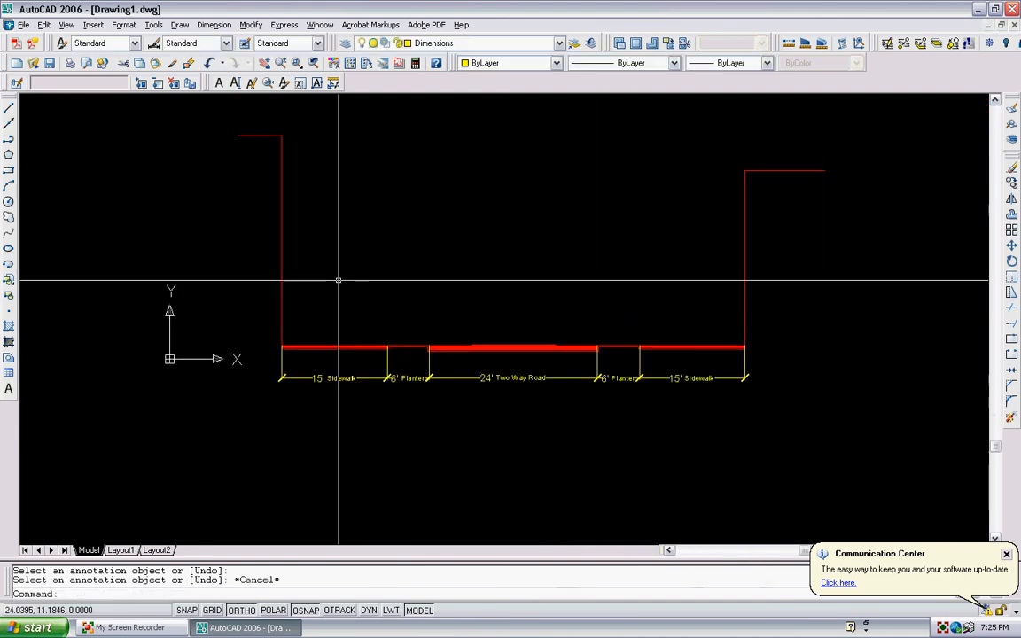
pyautogui.scroll(3, 354, 255)
pyautogui.scroll(-2, 359, 257)
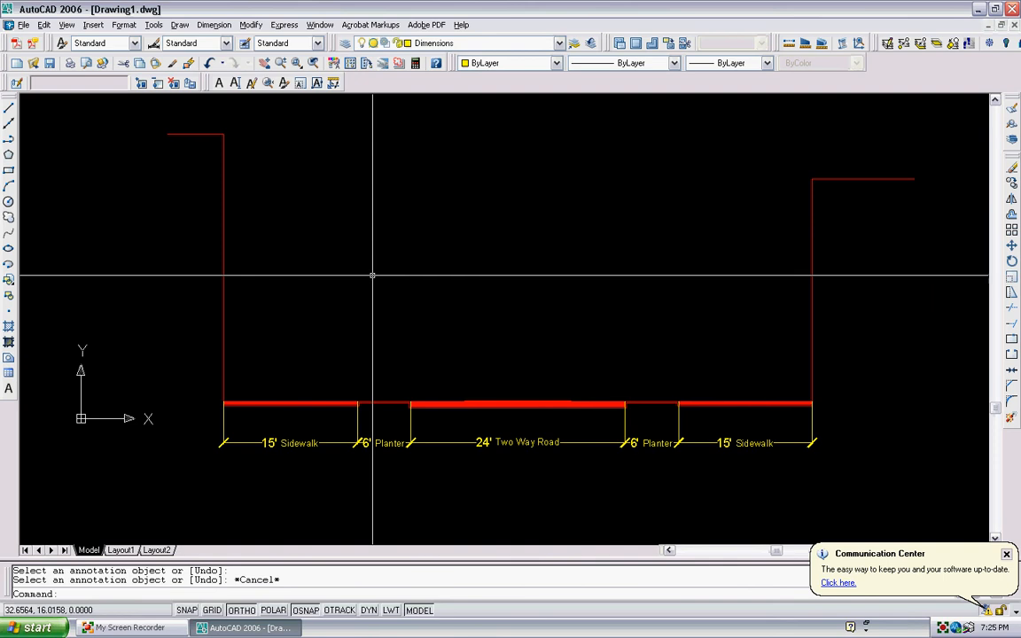
pyautogui.write('pl')
pyautogui.press('Return')
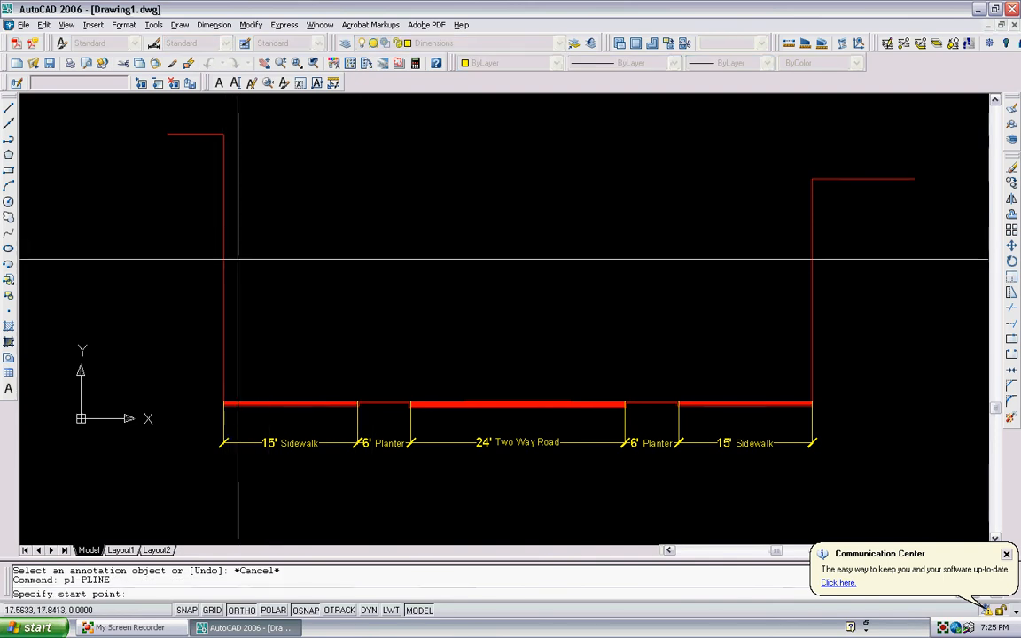
pyautogui.click(223, 260)
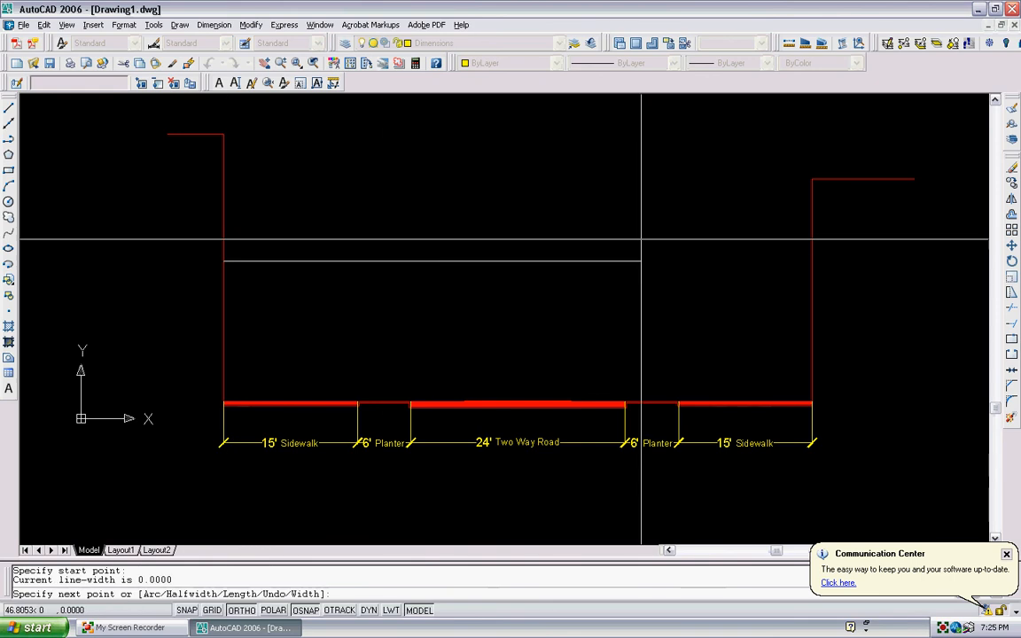
pyautogui.click(812, 261)
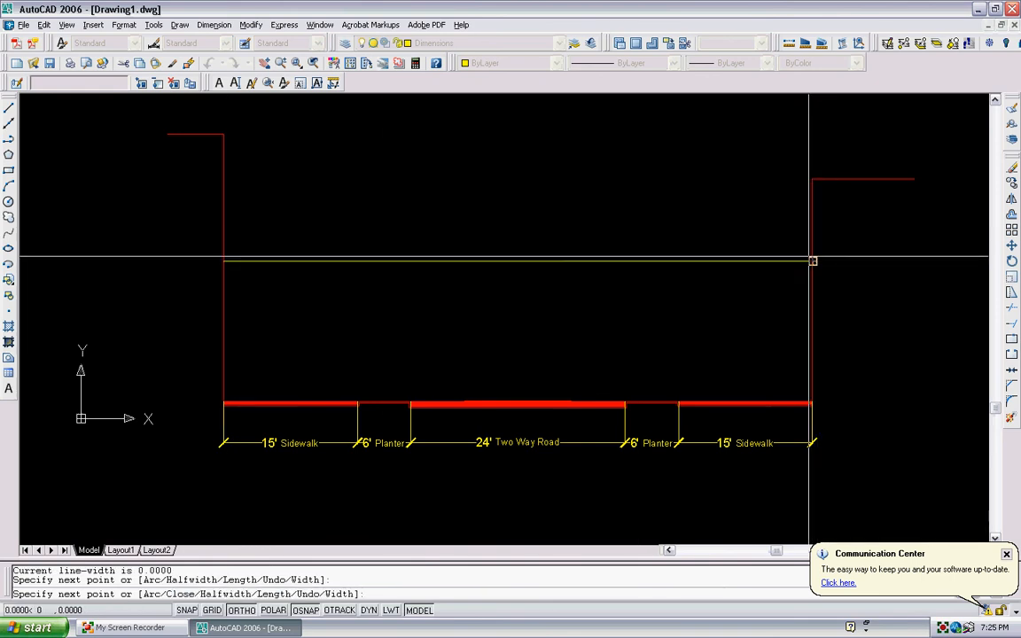
pyautogui.press('Escape')
pyautogui.click(576, 340)
pyautogui.click(530, 204)
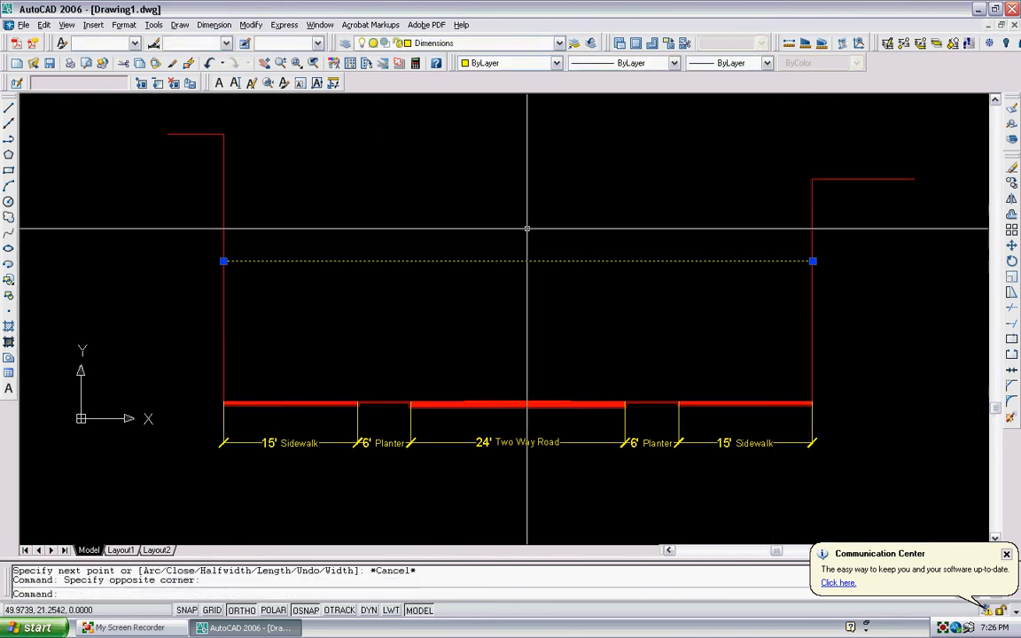
pyautogui.press('Delete')
# Step: Add an aligned dimension spanning the full street width between the two vertical building walls, midway up the section
pyautogui.click(213, 25)
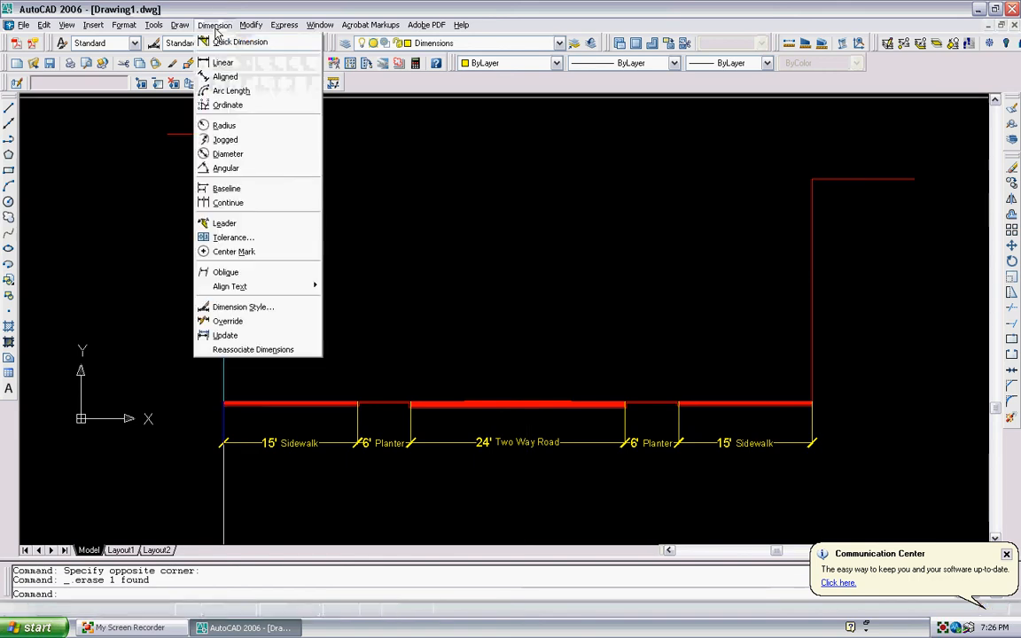
pyautogui.click(224, 76)
pyautogui.click(223, 254)
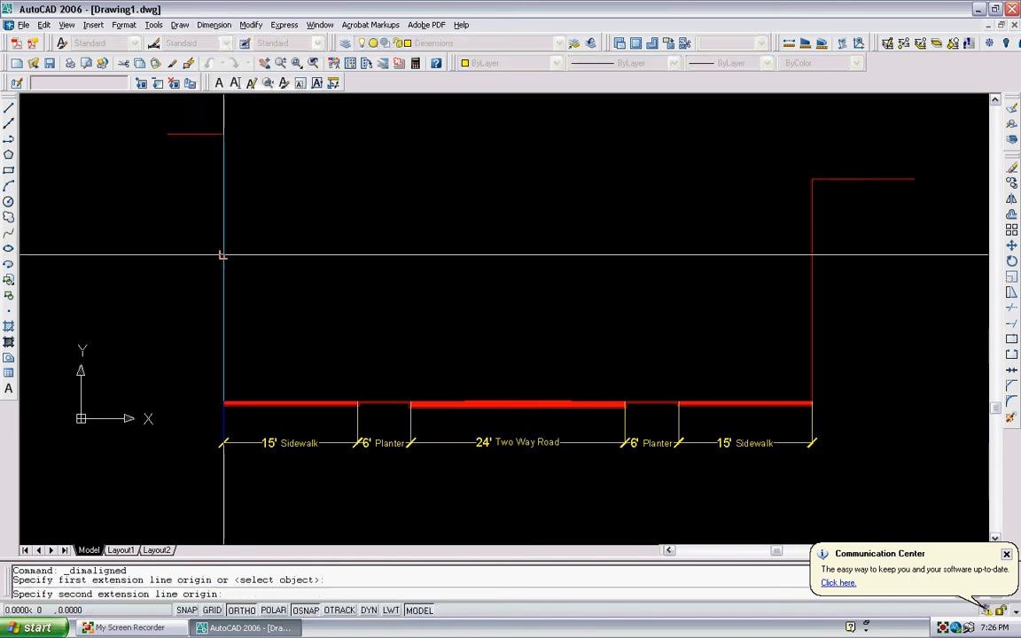
pyautogui.click(812, 248)
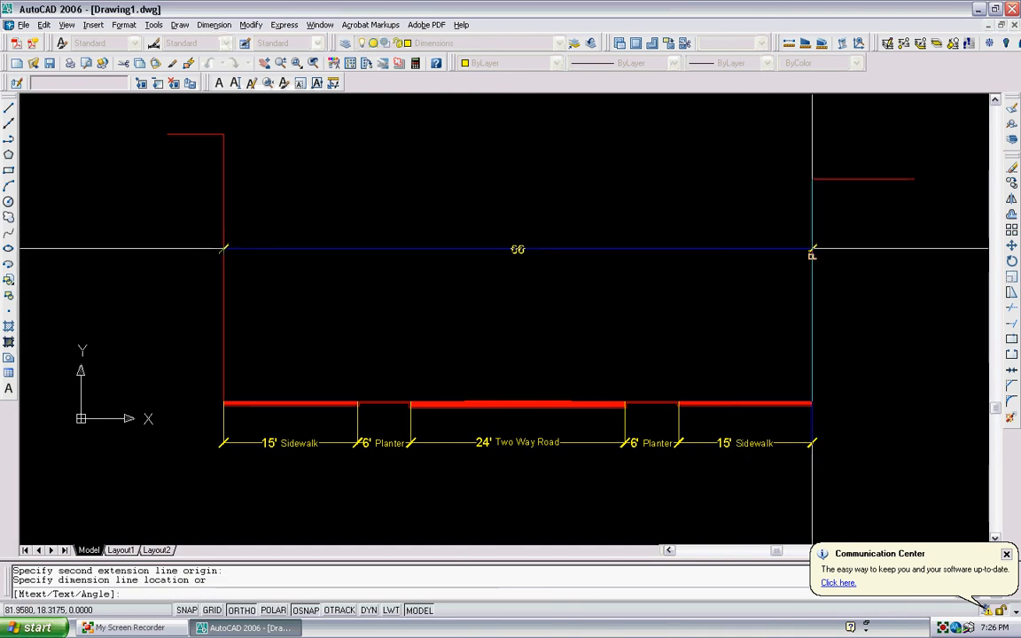
pyautogui.scroll(3, 812, 248)
pyautogui.click(810, 248)
pyautogui.scroll(-5, 777, 217)
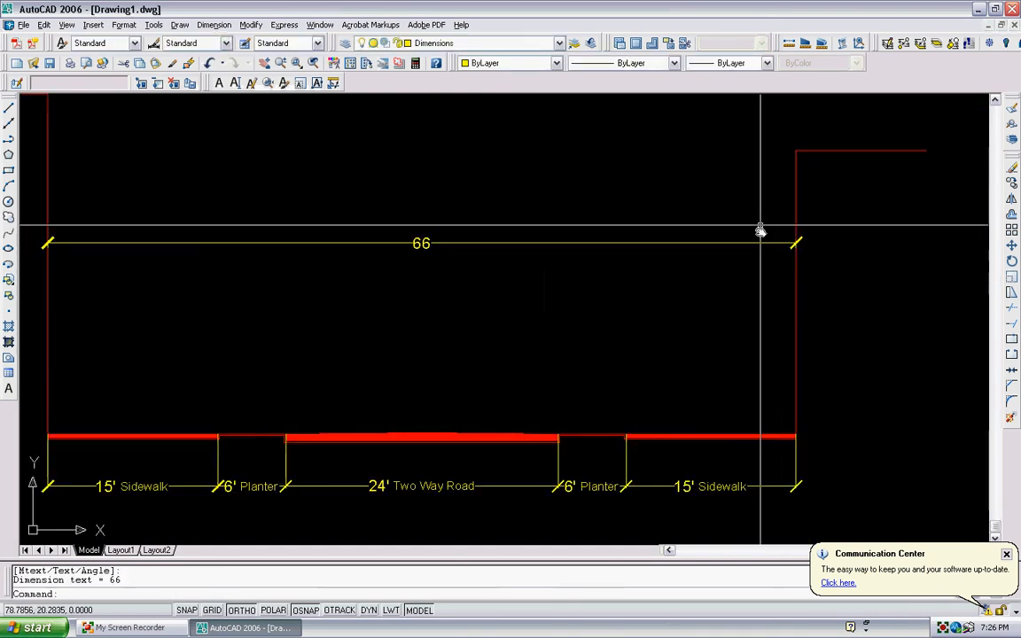
pyautogui.scroll(5, 149, 281)
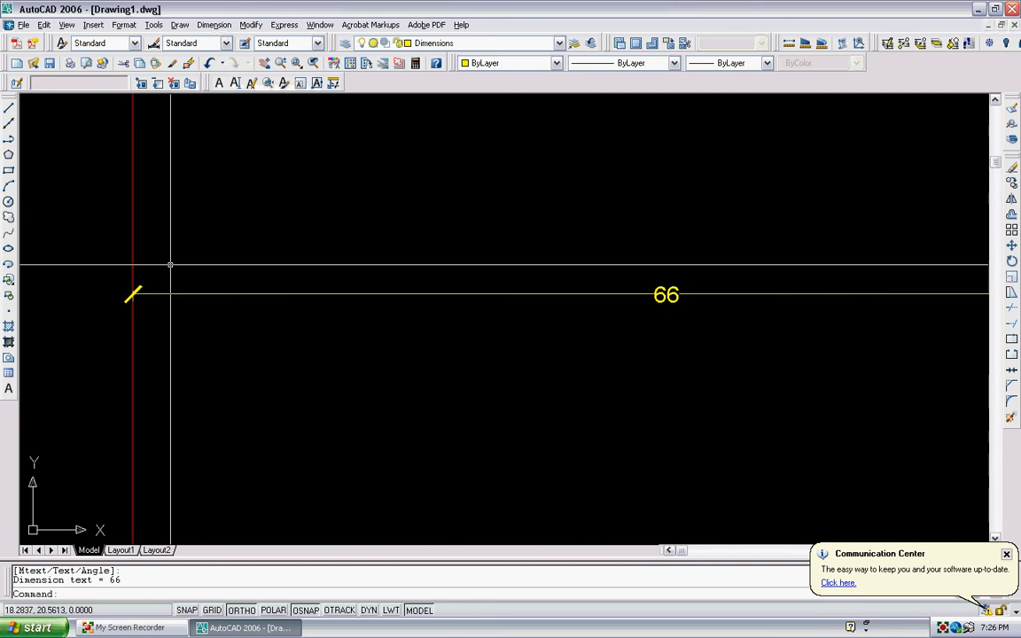
pyautogui.scroll(-6, 204, 213)
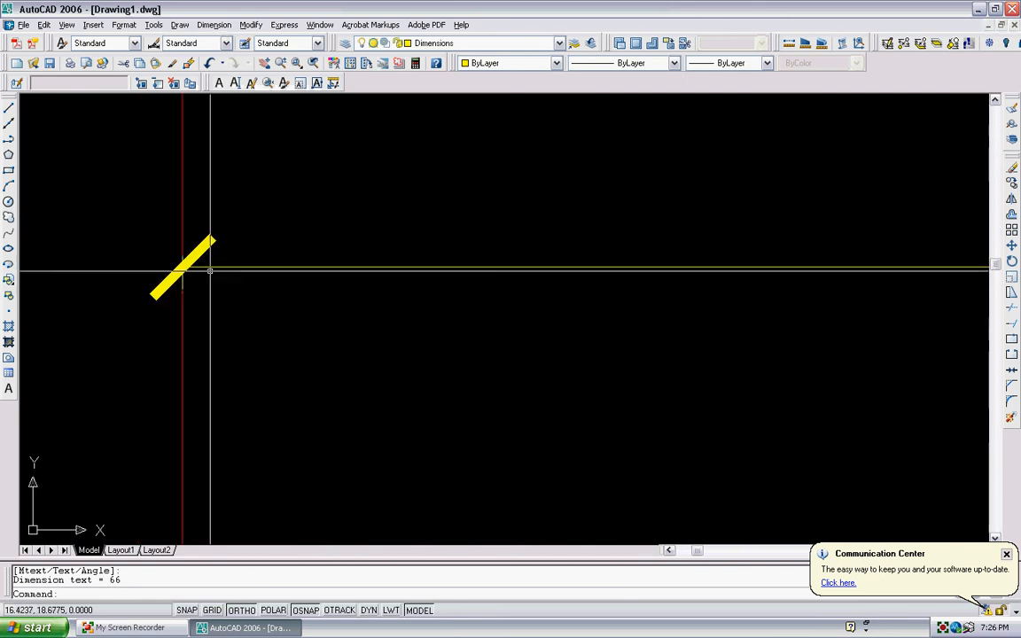
pyautogui.scroll(3, 326, 299)
pyautogui.scroll(3, 264, 344)
pyautogui.click(310, 310)
pyautogui.scroll(4, 291, 317)
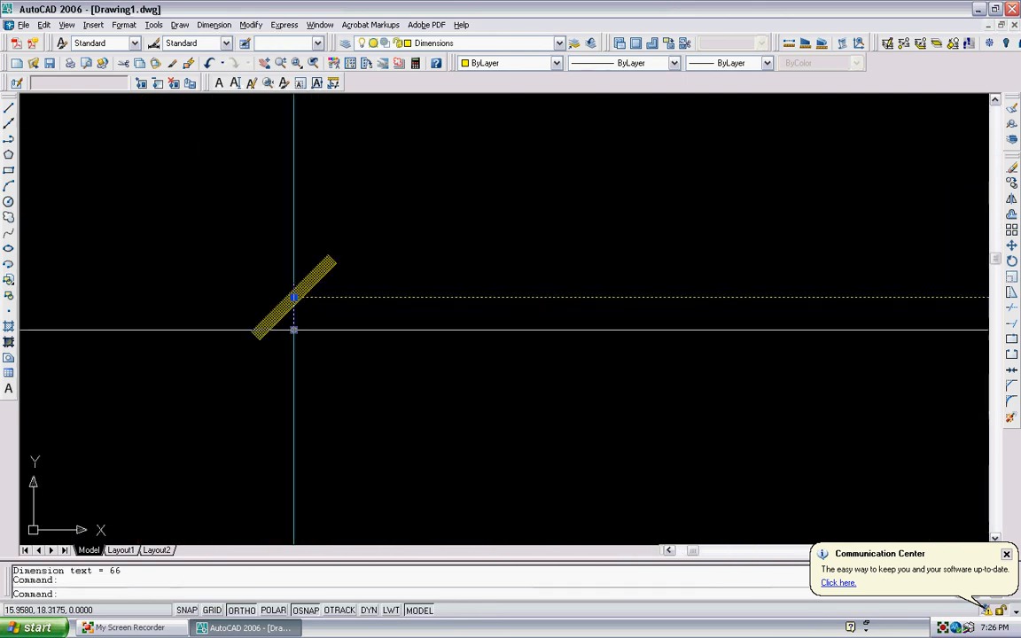
pyautogui.click(294, 330)
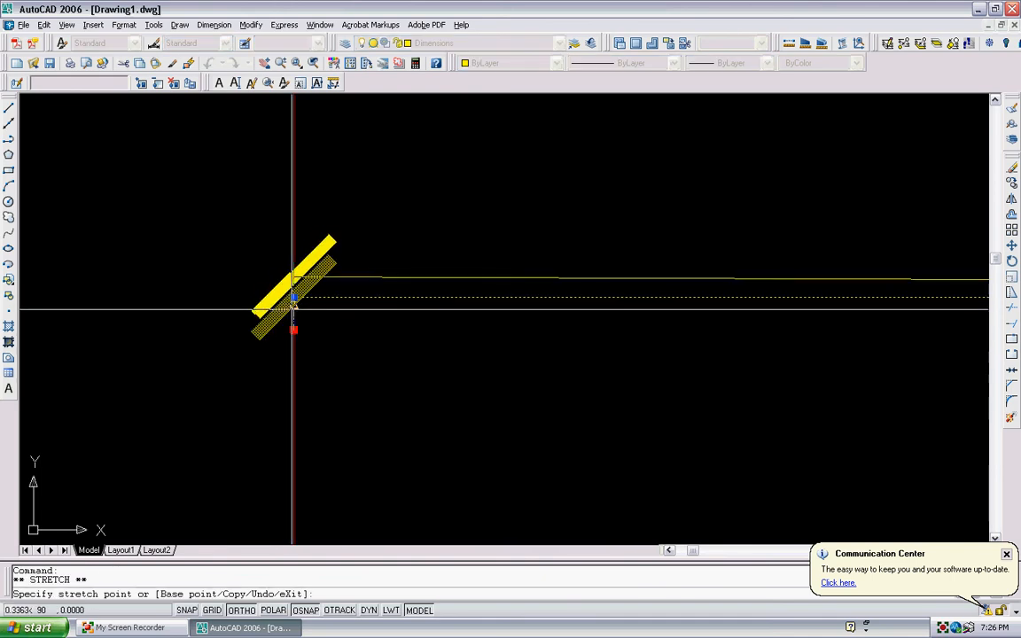
pyautogui.press('Escape')
pyautogui.click(293, 329)
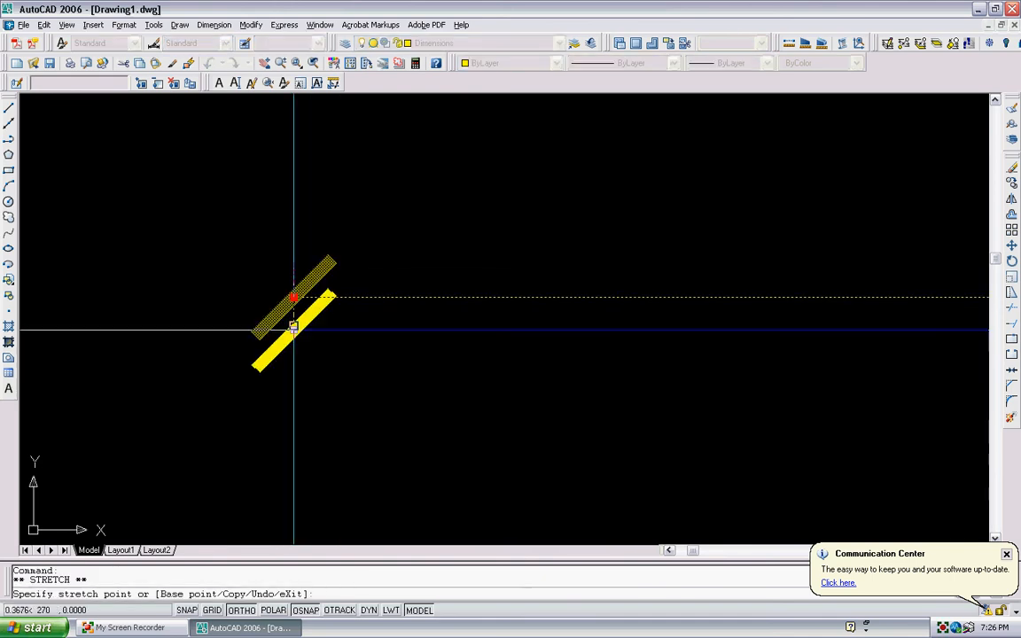
pyautogui.press('Escape')
pyautogui.scroll(-7, 331, 248)
pyautogui.moveTo(655, 242); pyautogui.dragTo(541, 269, button='middle')
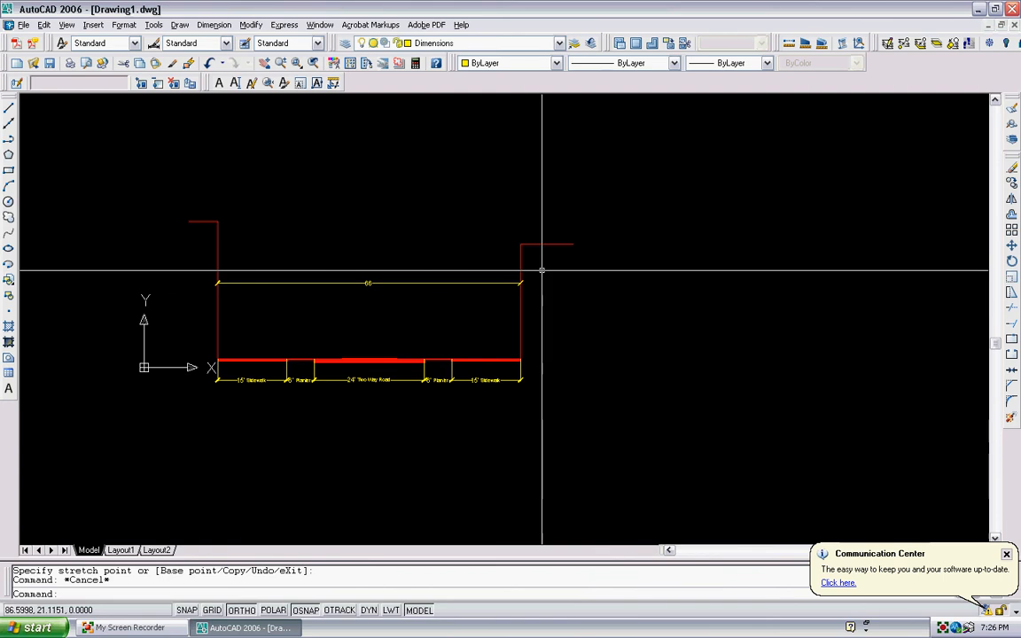
# Step: Stretch the right extension origin of the overall street width dimension to the end of its dimension line at the right wall
pyautogui.scroll(5, 523, 282)
pyautogui.scroll(5, 497, 284)
pyautogui.click(492, 273)
pyautogui.press('Escape')
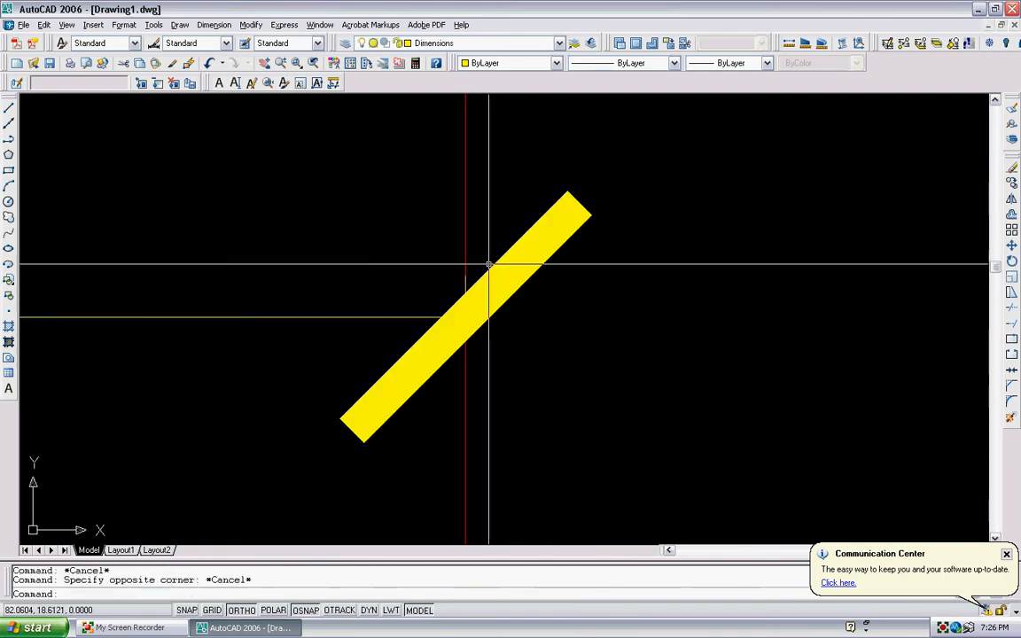
pyautogui.click(487, 271)
pyautogui.click(465, 330)
pyautogui.click(465, 318)
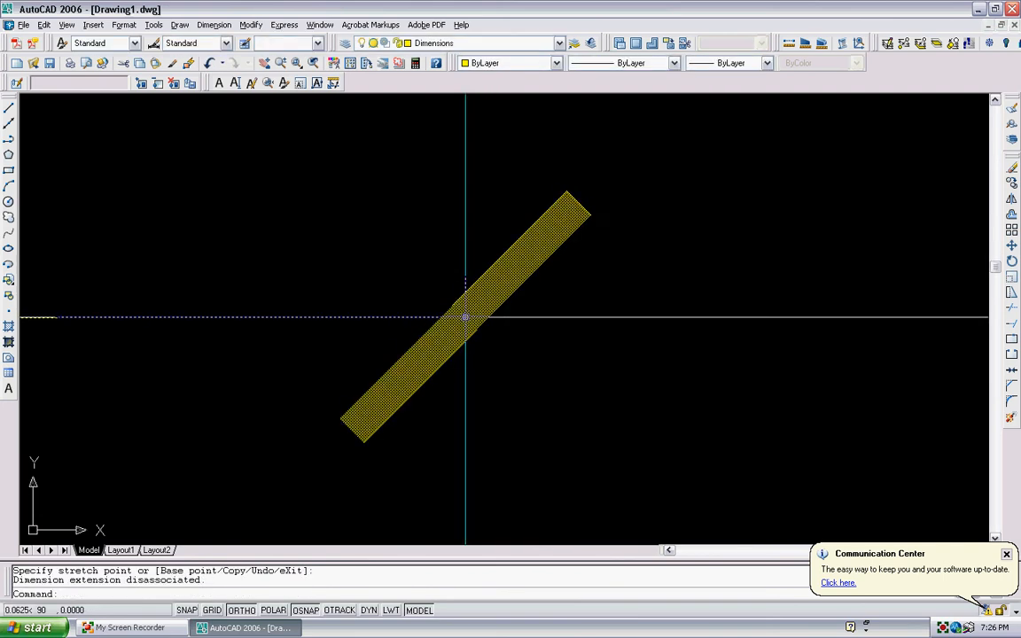
pyautogui.press('Escape')
# Step: Examine the overall street width dimension line between both walls for straightness and alignment
pyautogui.scroll(-15, 346, 264)
pyautogui.scroll(8, 267, 306)
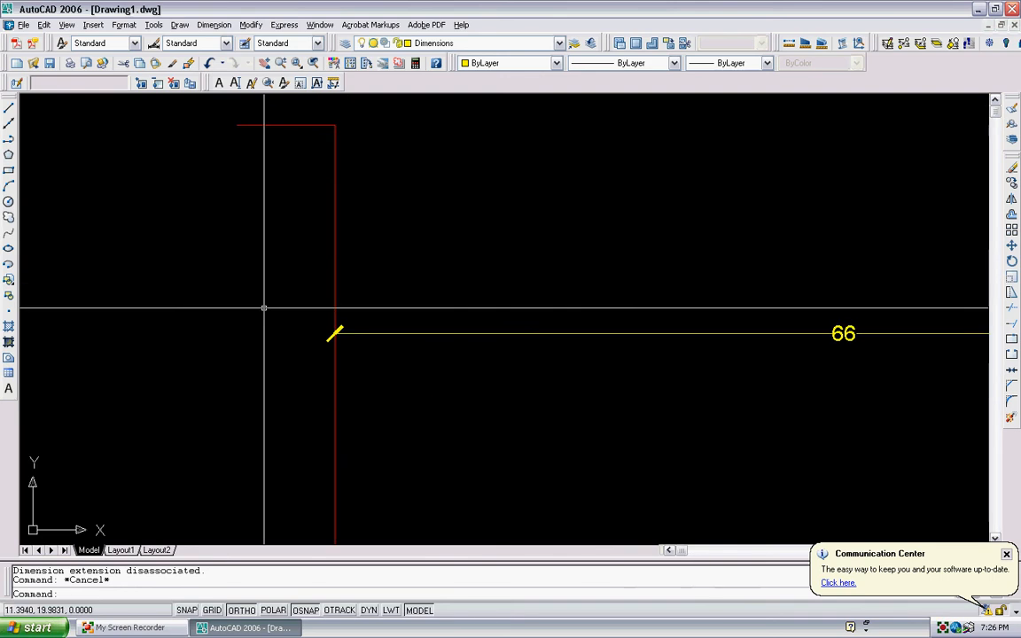
pyautogui.scroll(-5, 423, 322)
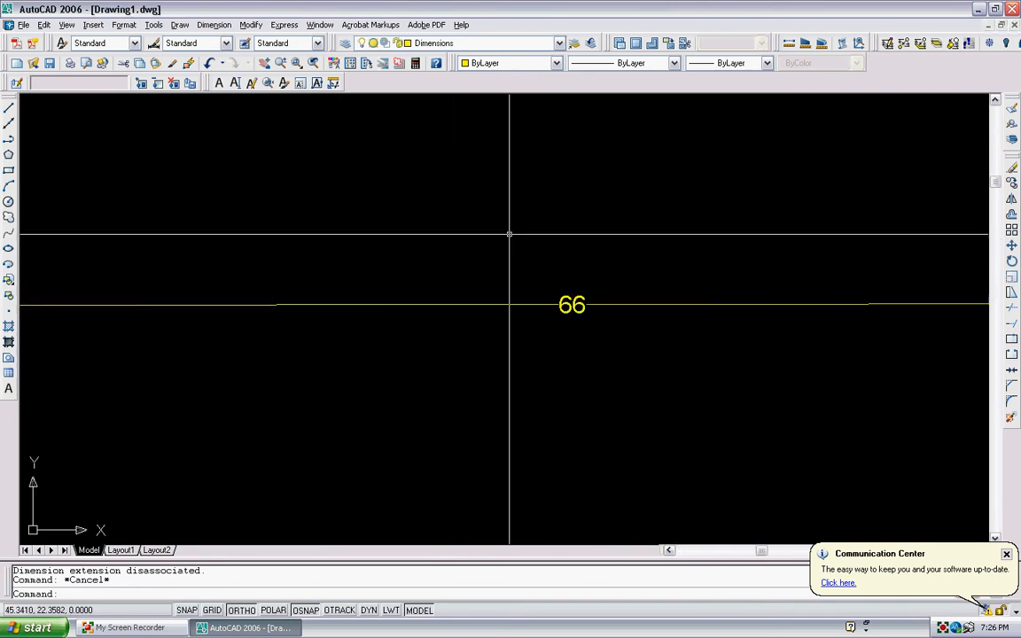
pyautogui.scroll(2, 425, 324)
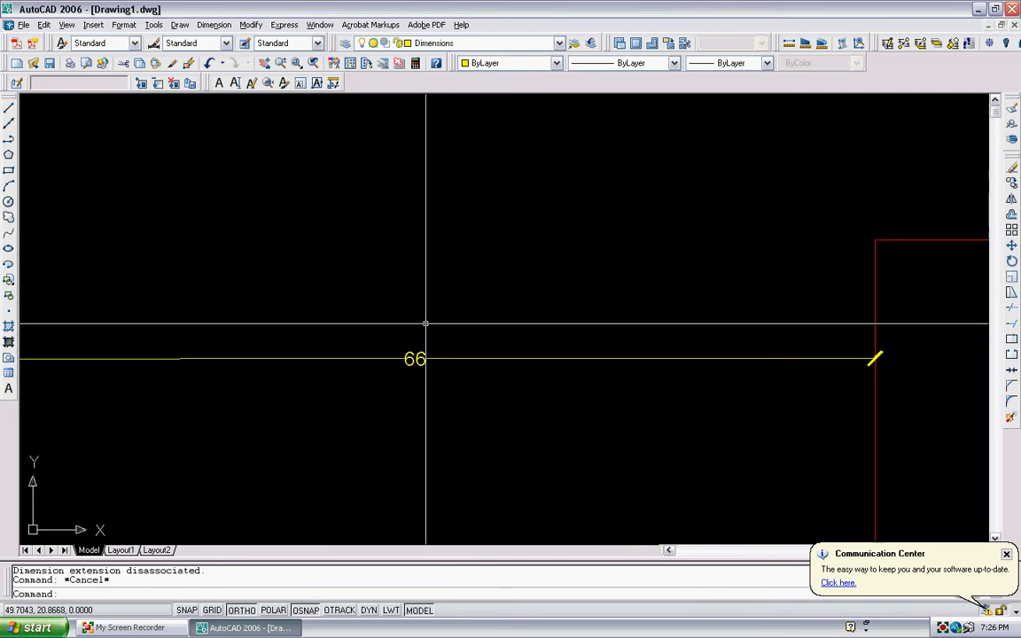
pyautogui.moveTo(426, 324); pyautogui.dragTo(570, 336, button='middle')
pyautogui.scroll(5, 328, 389)
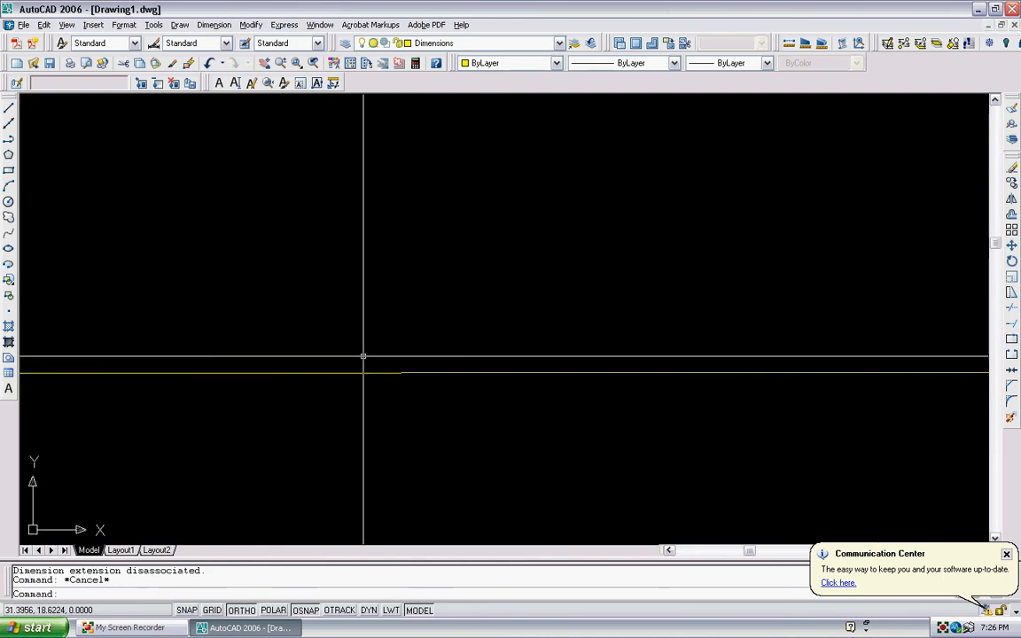
pyautogui.scroll(-6, 383, 383)
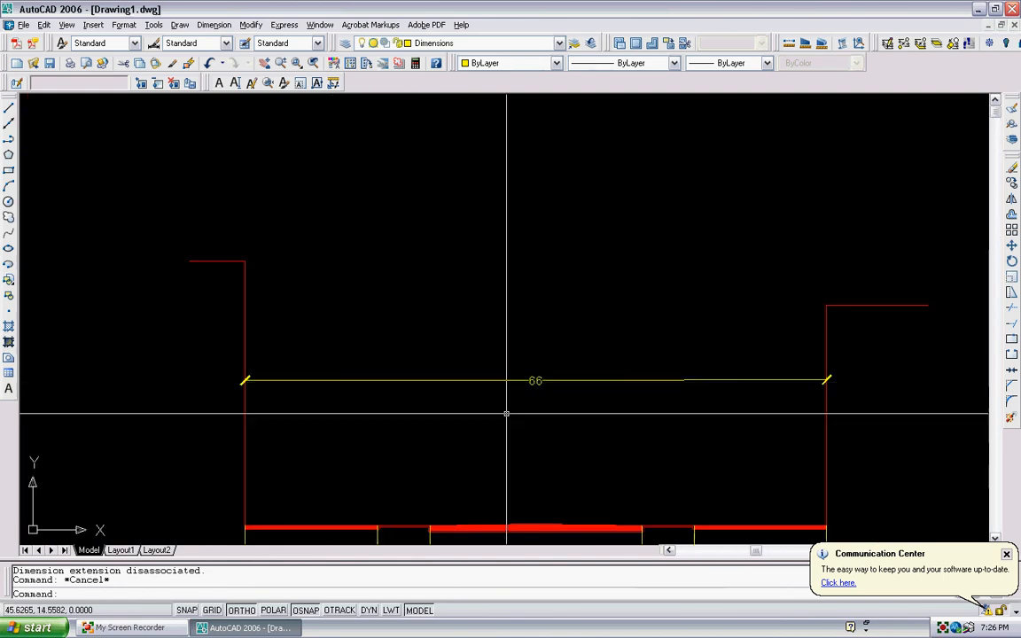
# Step: Erase the overall street width dimension between the two building walls
pyautogui.click(541, 410)
pyautogui.click(524, 350)
pyautogui.press('Delete')
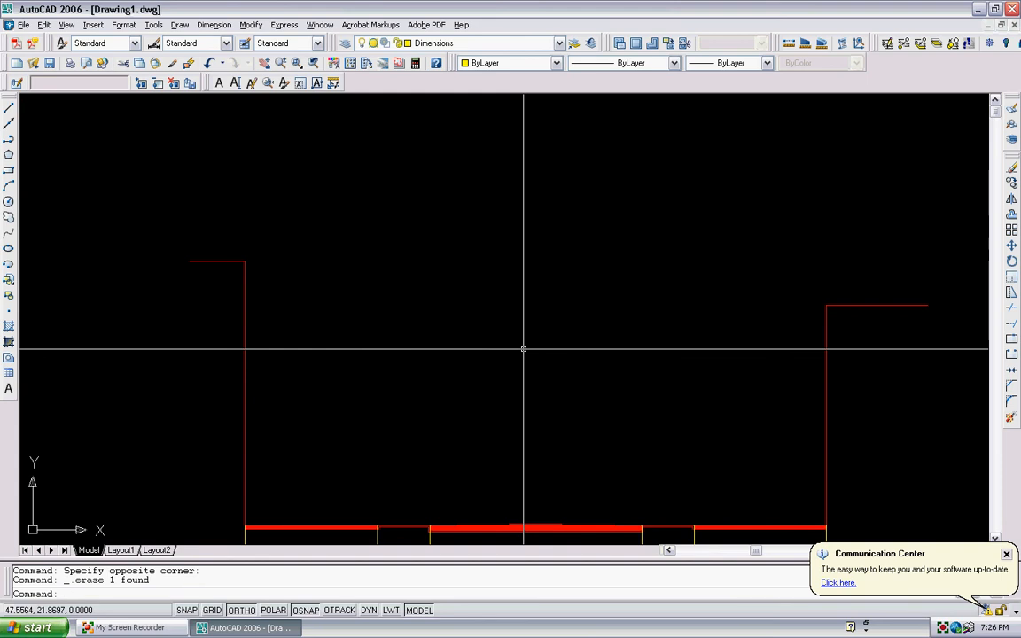
# Step: Add an aligned dimension across the full street width between the two vertical building walls, with its dimension line just below the picked points
pyautogui.click(213, 25)
pyautogui.click(232, 78)
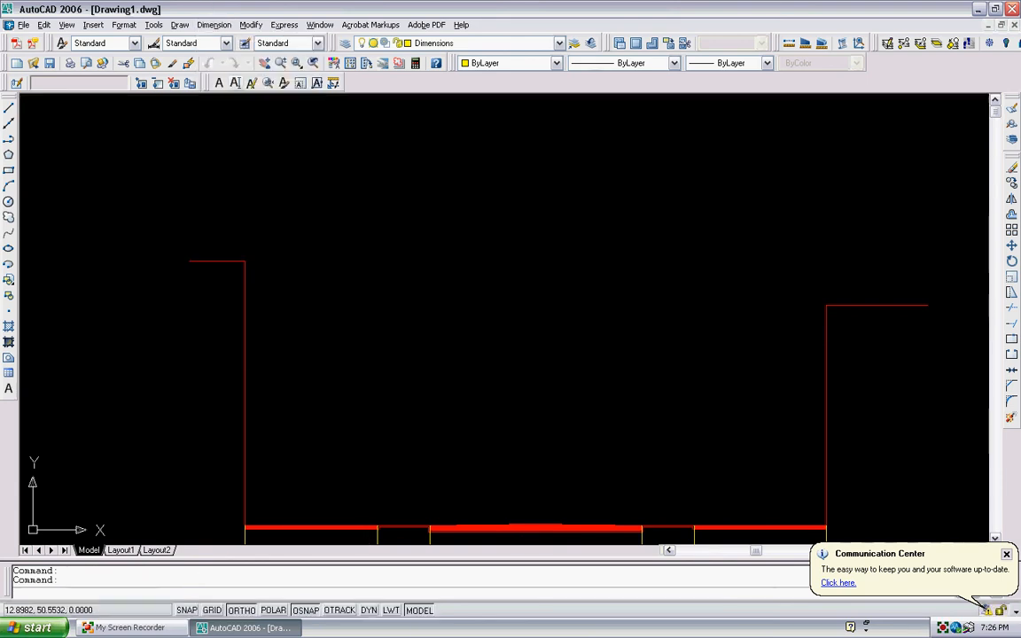
pyautogui.click(245, 376)
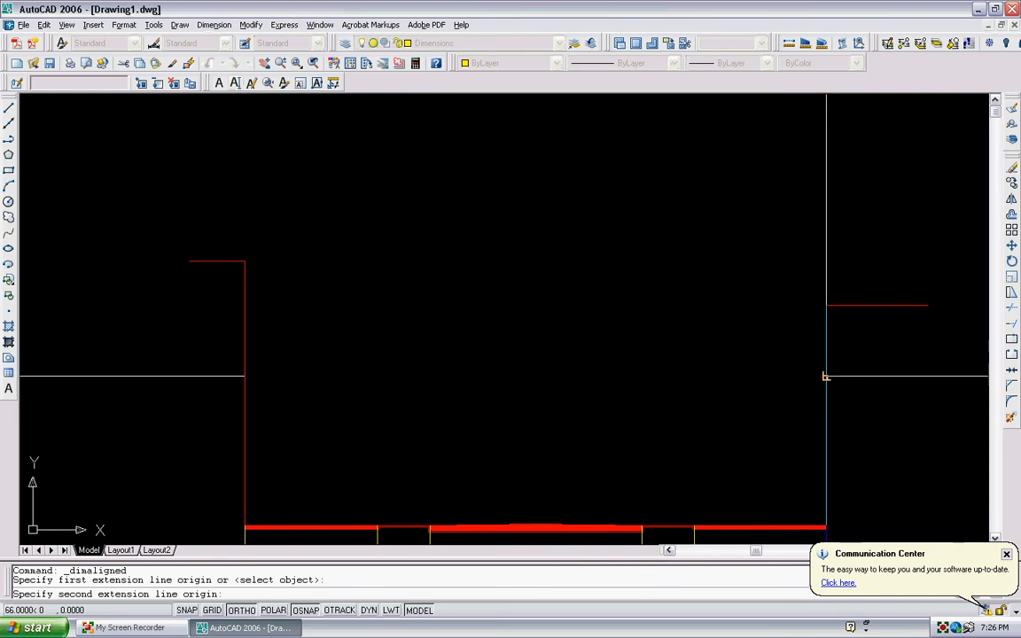
pyautogui.click(825, 376)
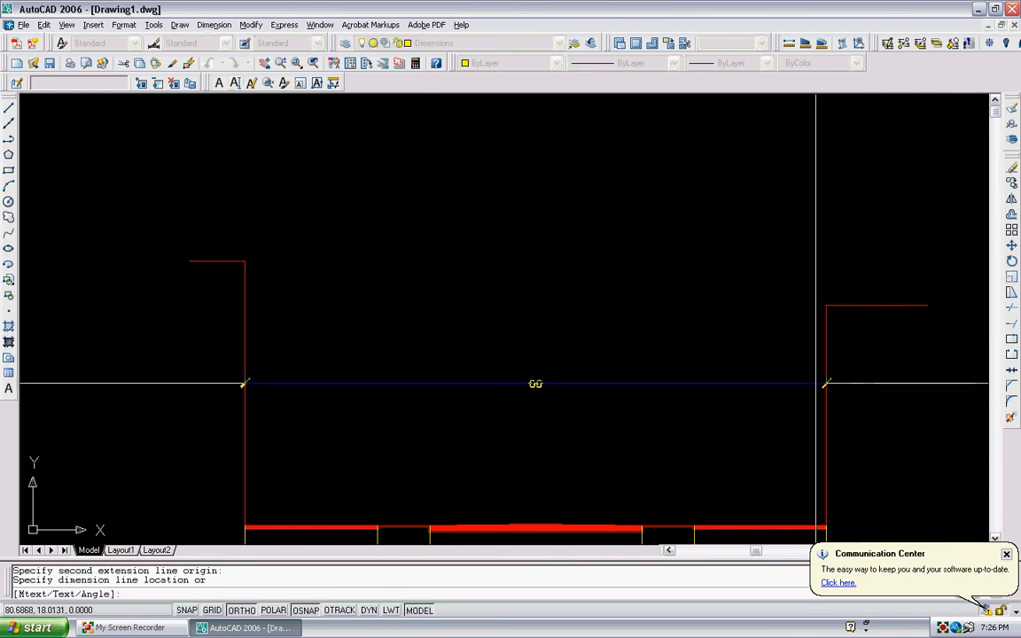
pyautogui.click(817, 383)
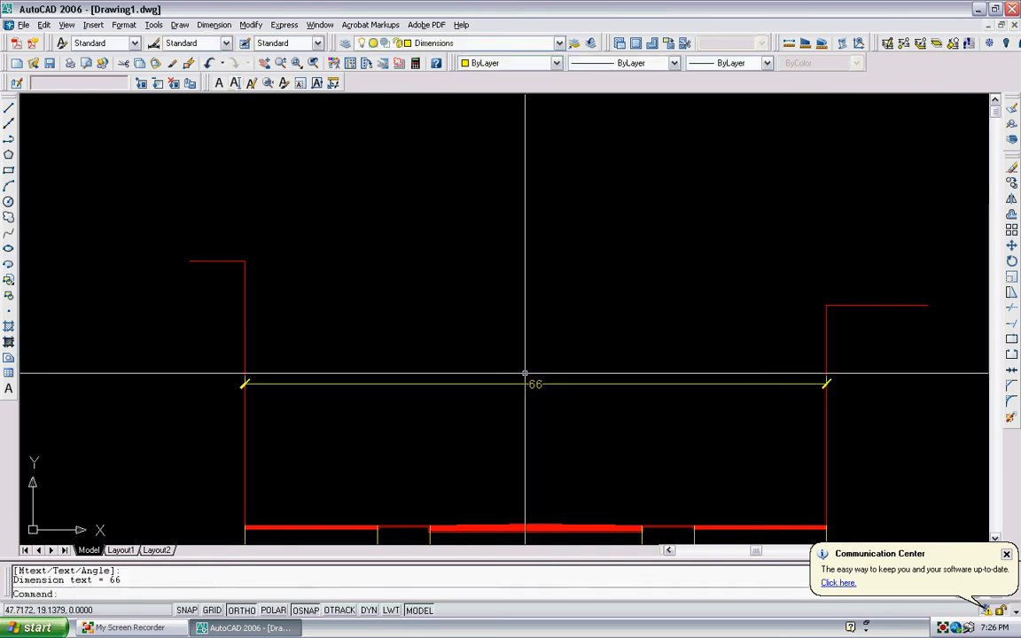
# Step: Replace the overall street width dimension's text with 66' followed by a space
pyautogui.scroll(3, 540, 396)
pyautogui.scroll(1, 543, 392)
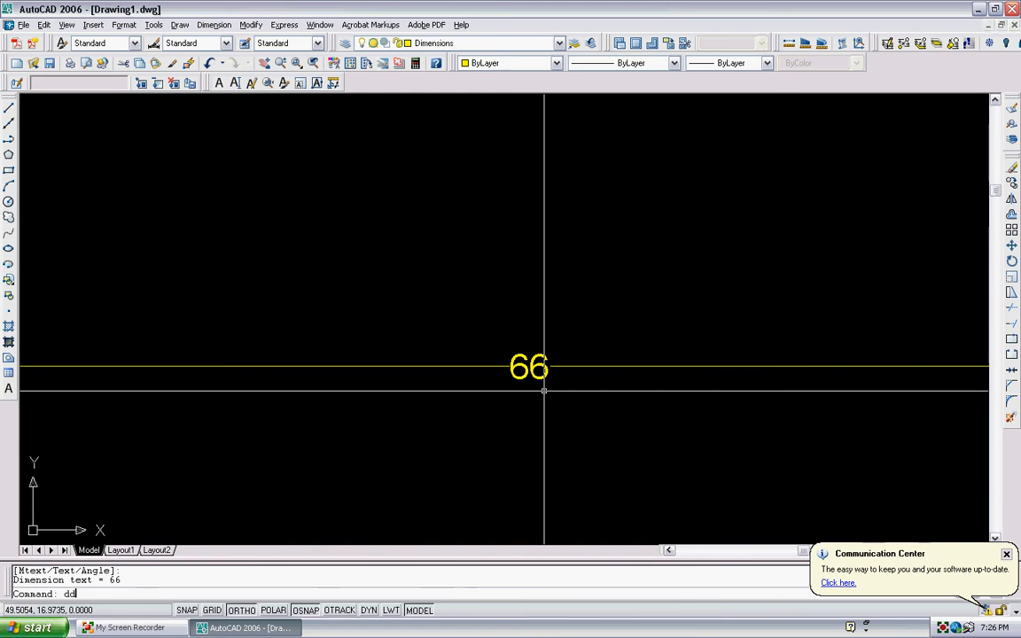
pyautogui.write('ddedit')
pyautogui.press('Return')
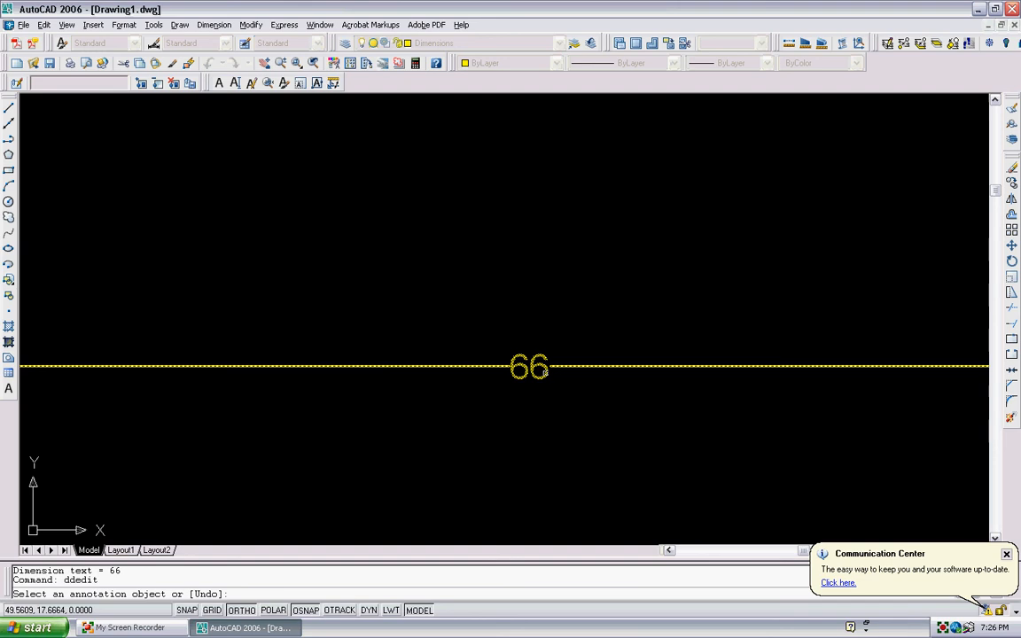
pyautogui.click(549, 372)
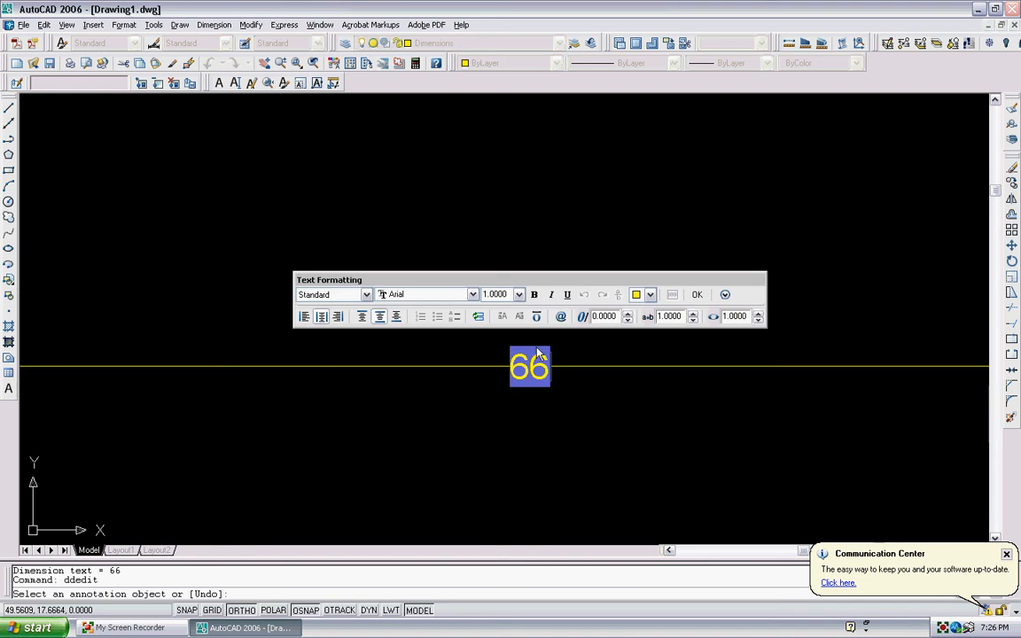
pyautogui.write("66' ")
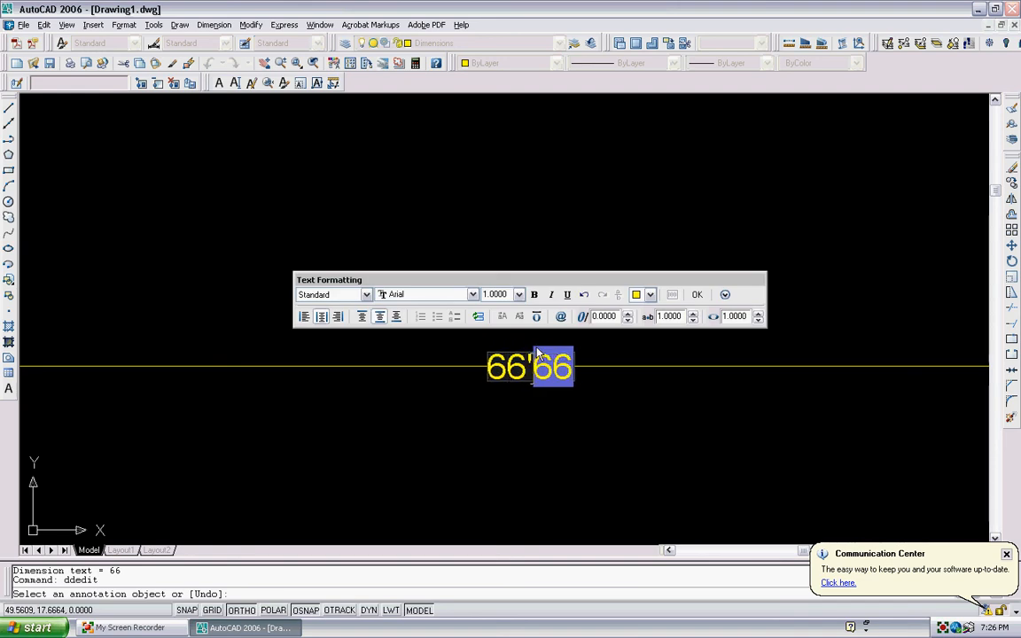
pyautogui.write('R')
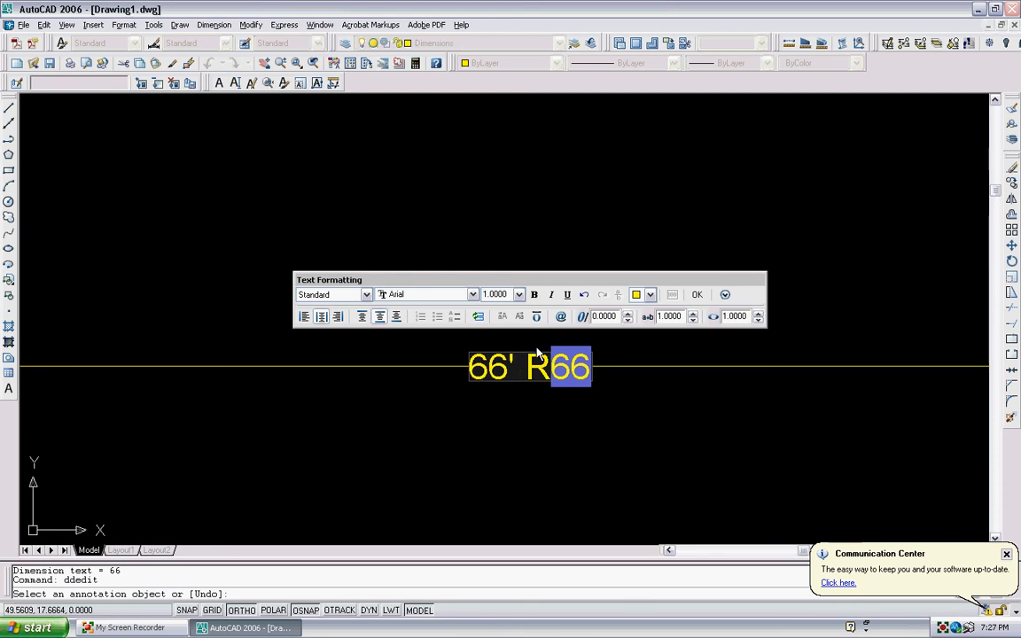
pyautogui.press('Delete')
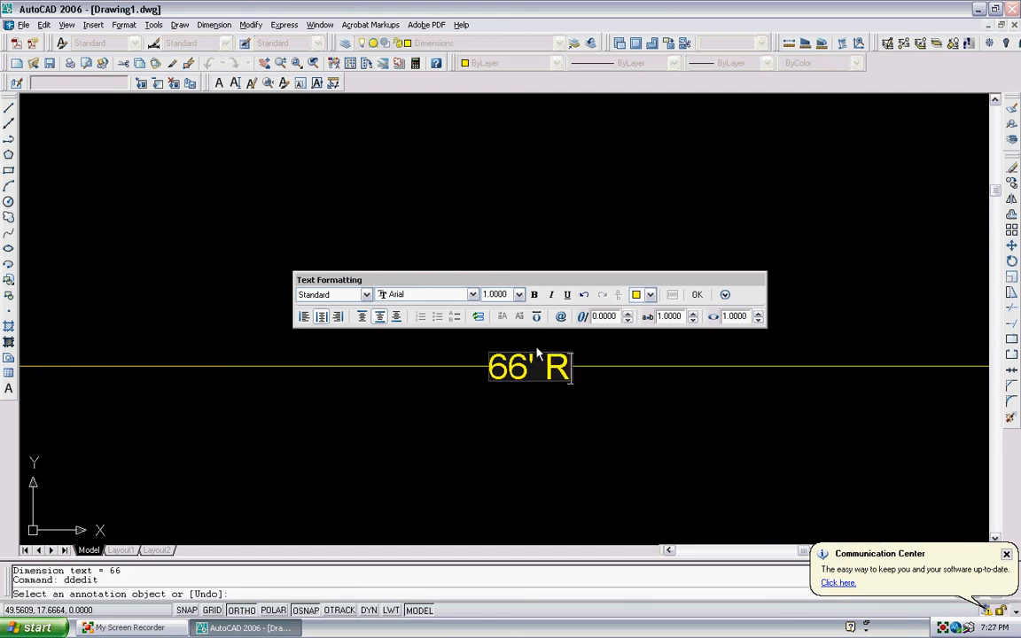
pyautogui.press('BackSpace')
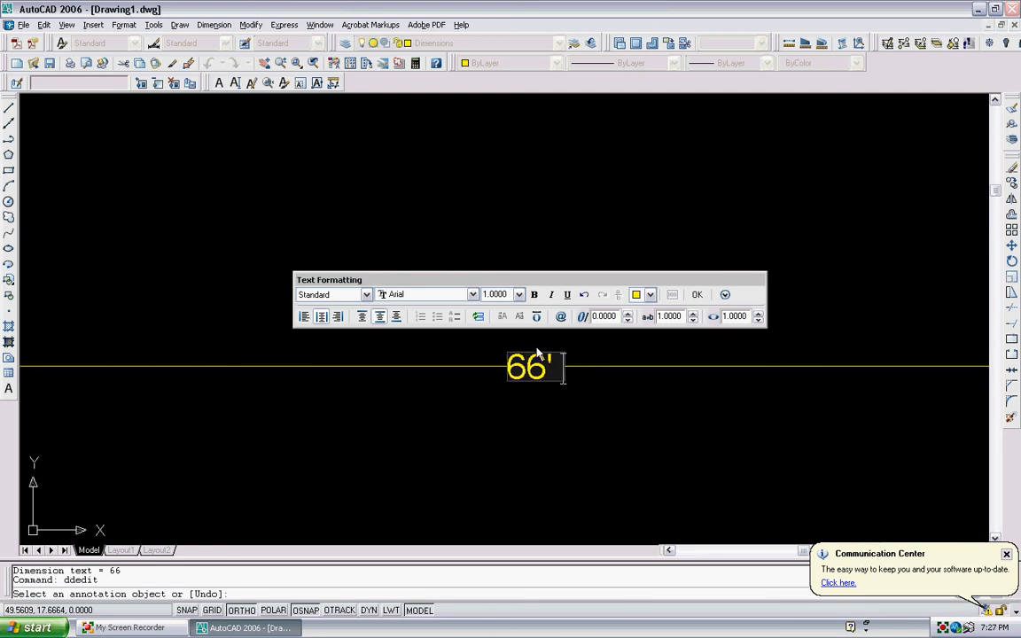
# Step: Append ROW at text height 0.75 after 66' in the overall width dimension and finish the text edit
pyautogui.click(495, 294)
pyautogui.press('BackSpace')
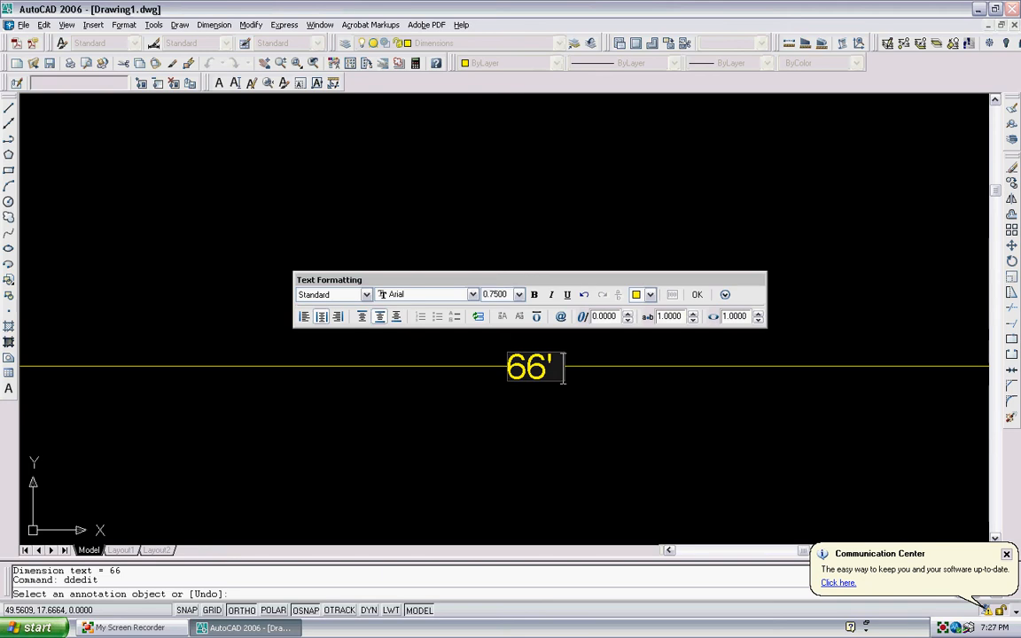
pyautogui.write('ROW')
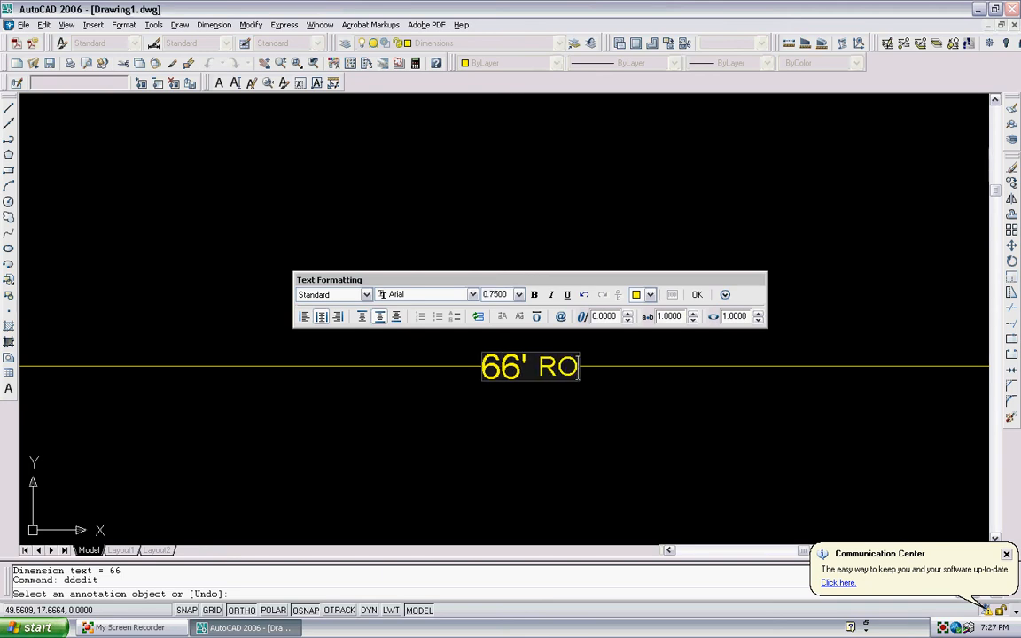
pyautogui.click(697, 294)
pyautogui.scroll(-3, 699, 294)
pyautogui.press('Return')
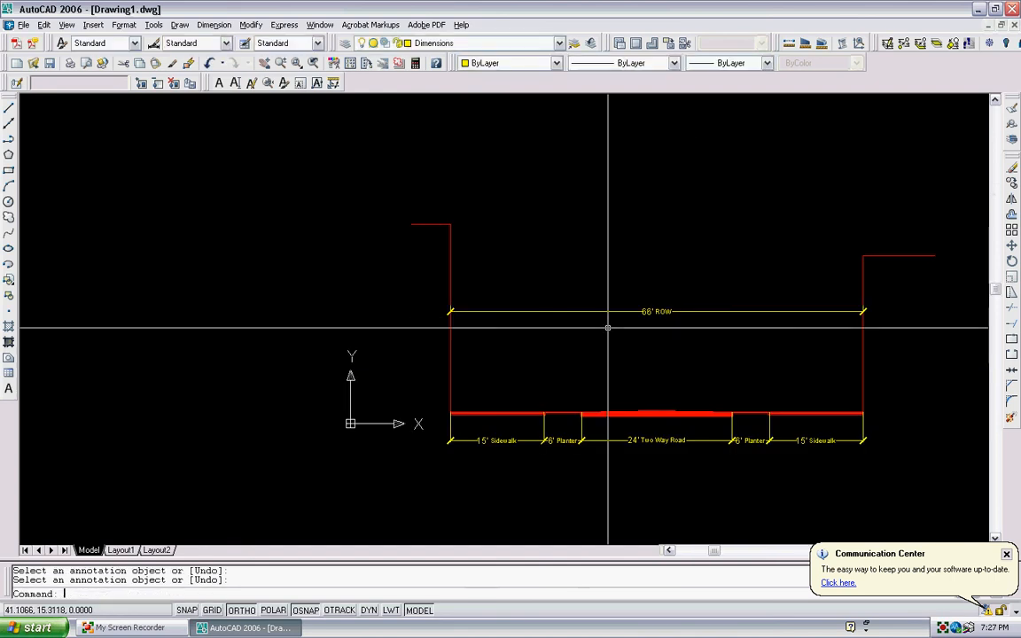
# Step: Examine the ends of the 66' ROW dimension for short extension lines overlapping the building walls
pyautogui.scroll(8, 449, 325)
pyautogui.scroll(-5, 461, 334)
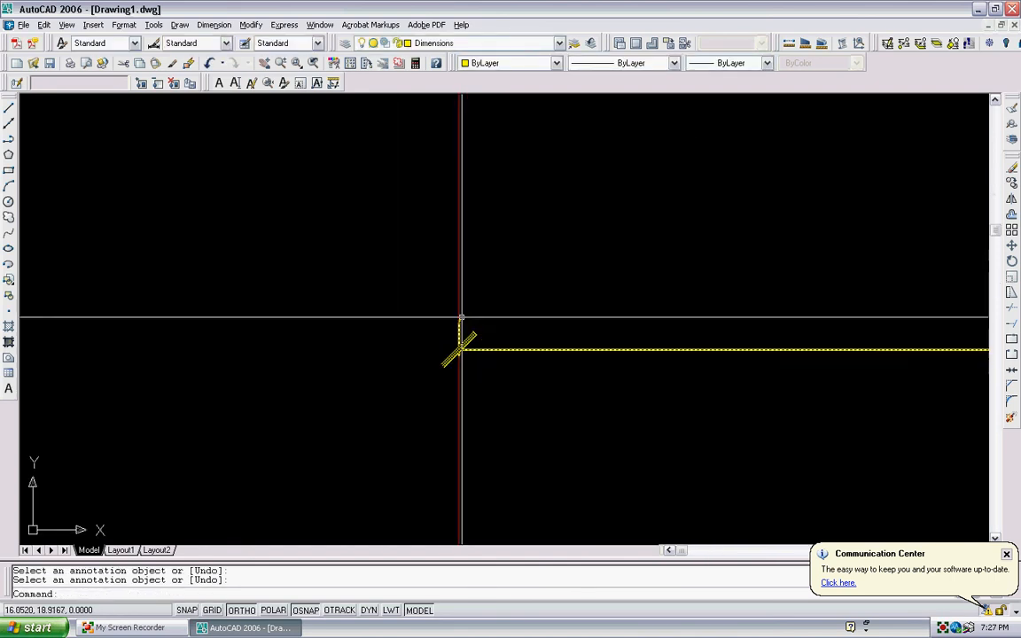
pyautogui.click(479, 257)
pyautogui.click(455, 220)
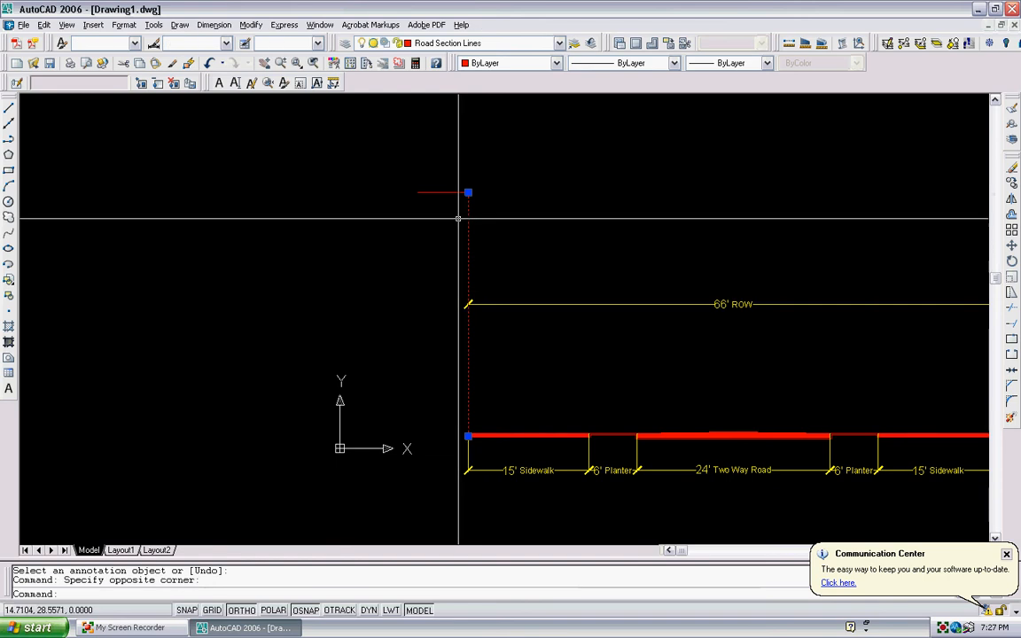
pyautogui.press('Escape')
pyautogui.moveTo(483, 213); pyautogui.dragTo(452, 220, button='middle')
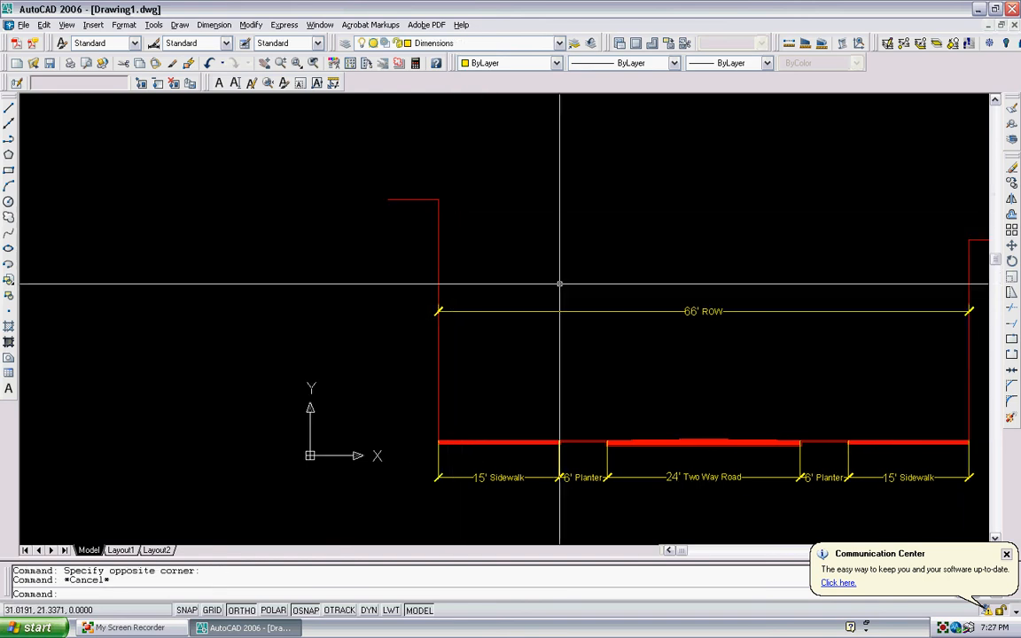
pyautogui.scroll(3, 609, 306)
pyautogui.scroll(-5, 620, 383)
pyautogui.moveTo(722, 347); pyautogui.dragTo(606, 361, button='middle')
pyautogui.click(607, 361)
pyautogui.scroll(3, 606, 361)
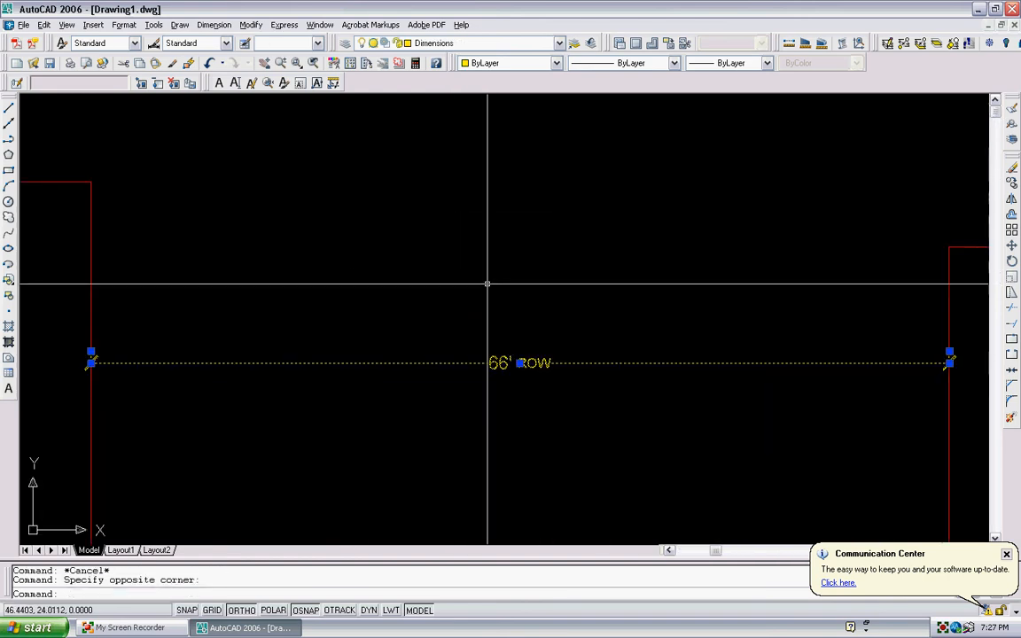
pyautogui.press('Escape')
# Step: Explode the 66' ROW dimension and erase its short extension line at the left building wall
pyautogui.click(594, 474)
pyautogui.click(450, 287)
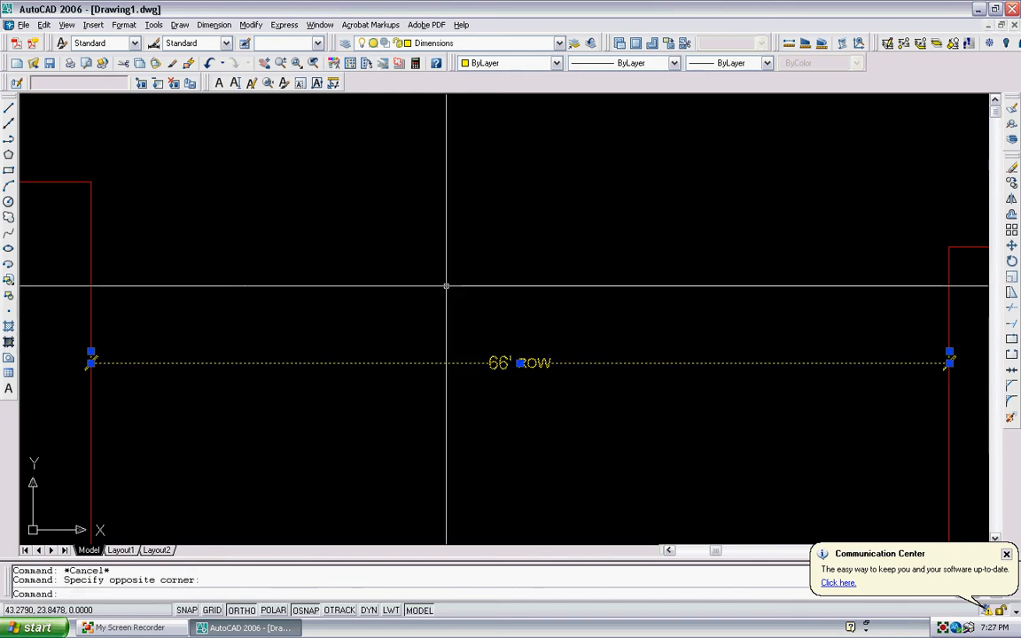
pyautogui.press('Return')
pyautogui.scroll(6, 57, 383)
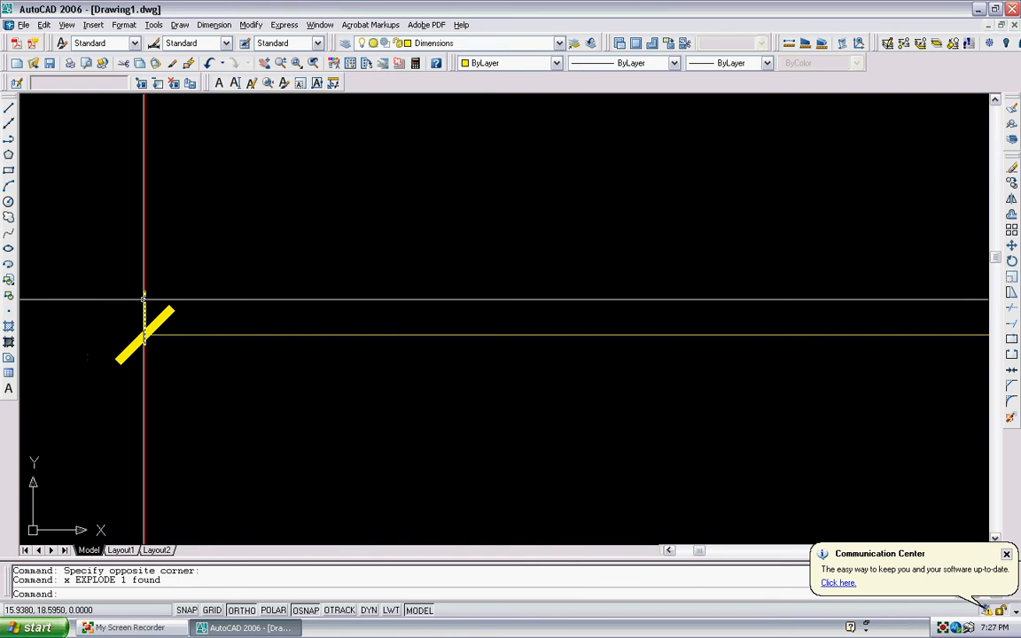
pyautogui.click(145, 293)
pyautogui.press('Delete')
pyautogui.scroll(-4, 639, 228)
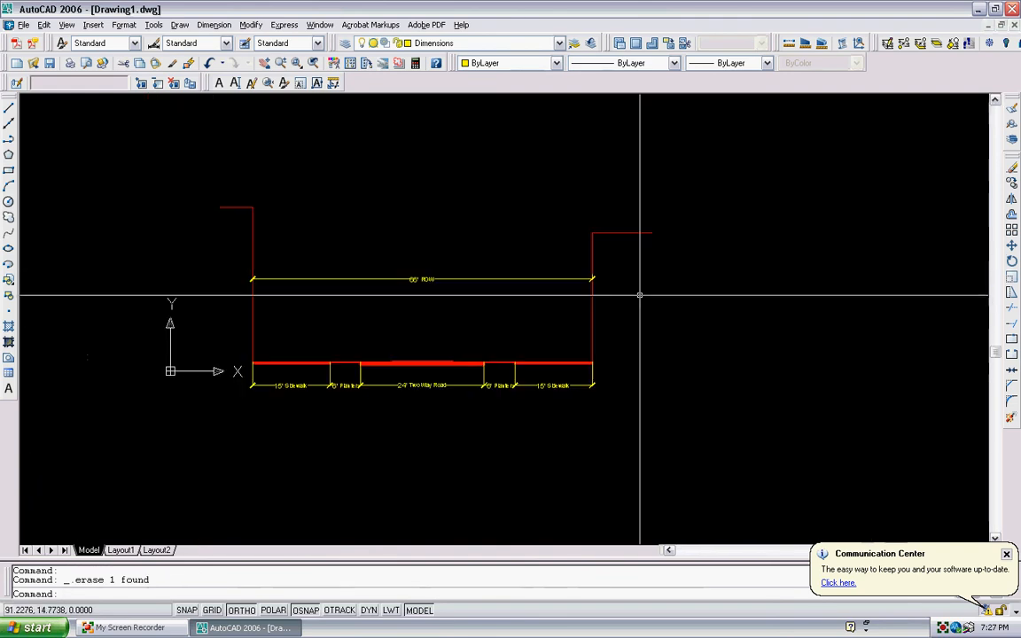
# Step: Erase the short extension line of the exploded 66' ROW dimension at the right building wall
pyautogui.scroll(6, 452, 275)
pyautogui.scroll(2, 344, 216)
pyautogui.click(343, 250)
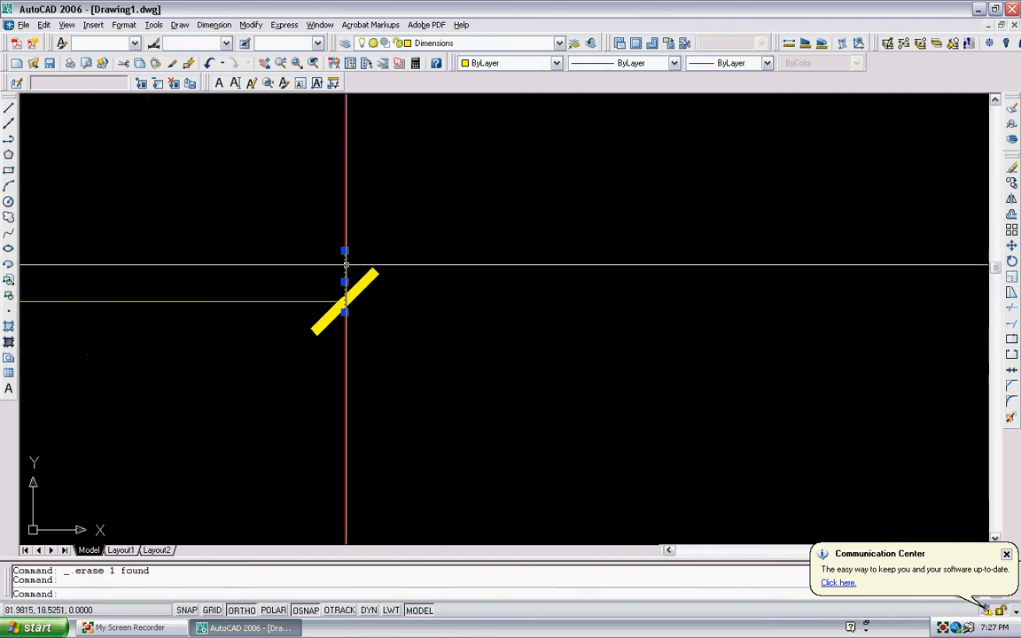
pyautogui.scroll(-6, 399, 246)
pyautogui.scroll(2, 428, 316)
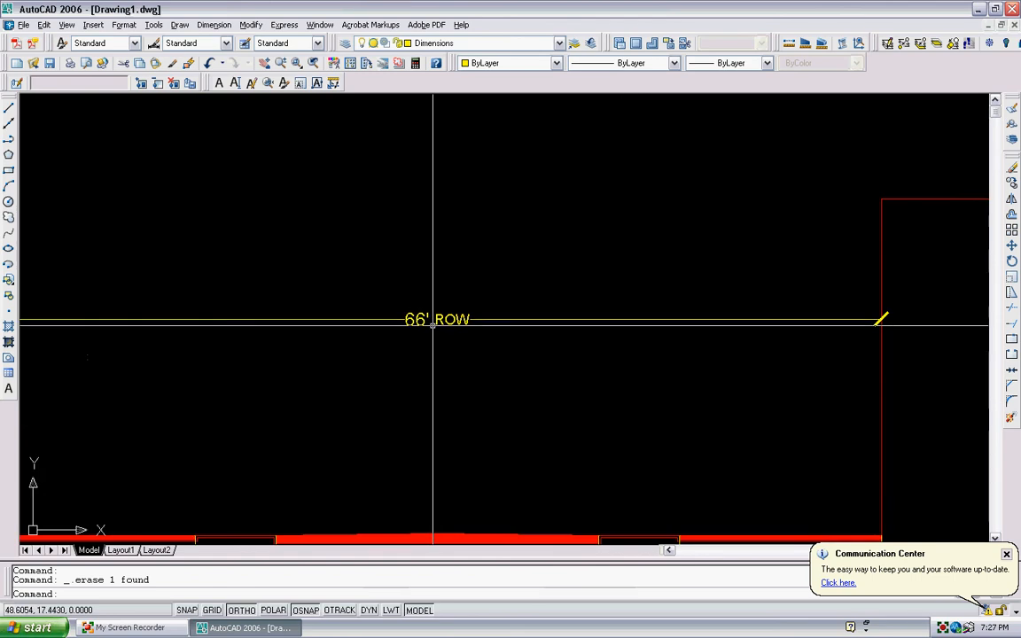
# Step: Add a second aligned dimension between the two building walls, above the 66' ROW dimension
pyautogui.scroll(-3, 430, 316)
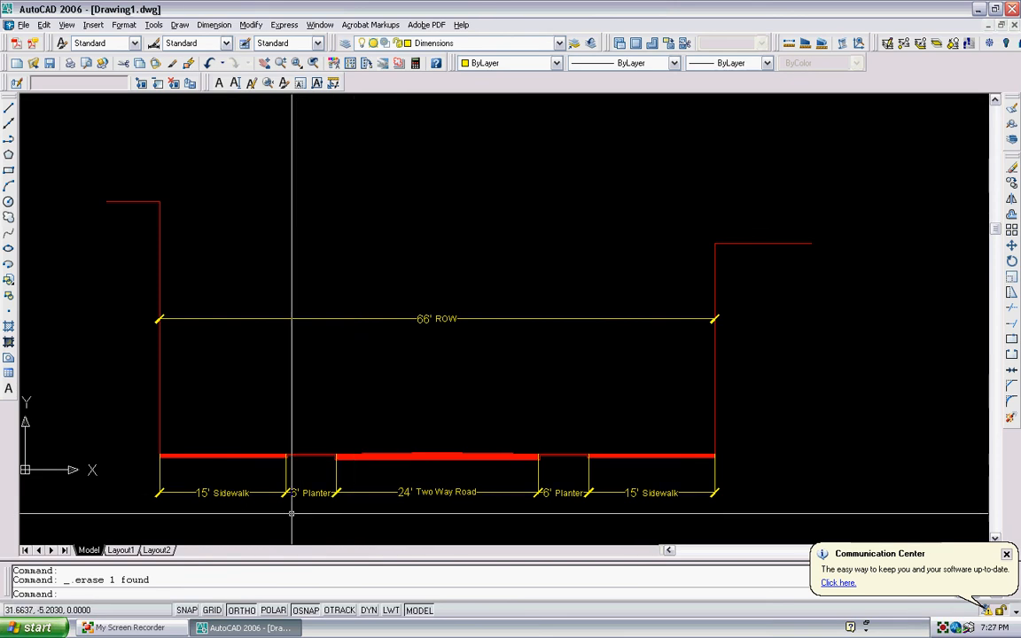
pyautogui.scroll(5, 303, 489)
pyautogui.scroll(-6, 311, 486)
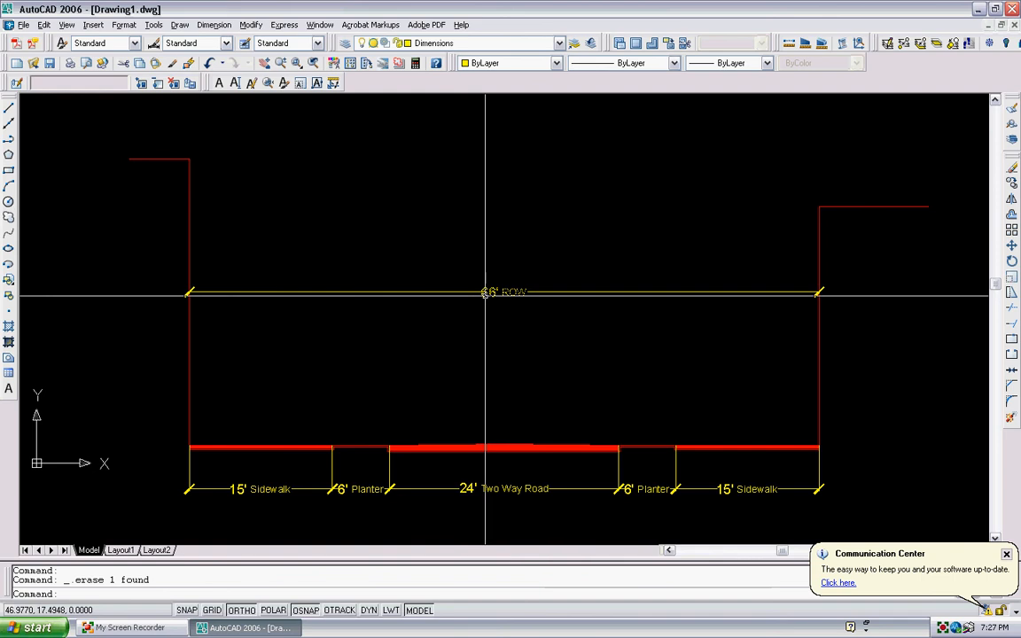
pyautogui.click(214, 25)
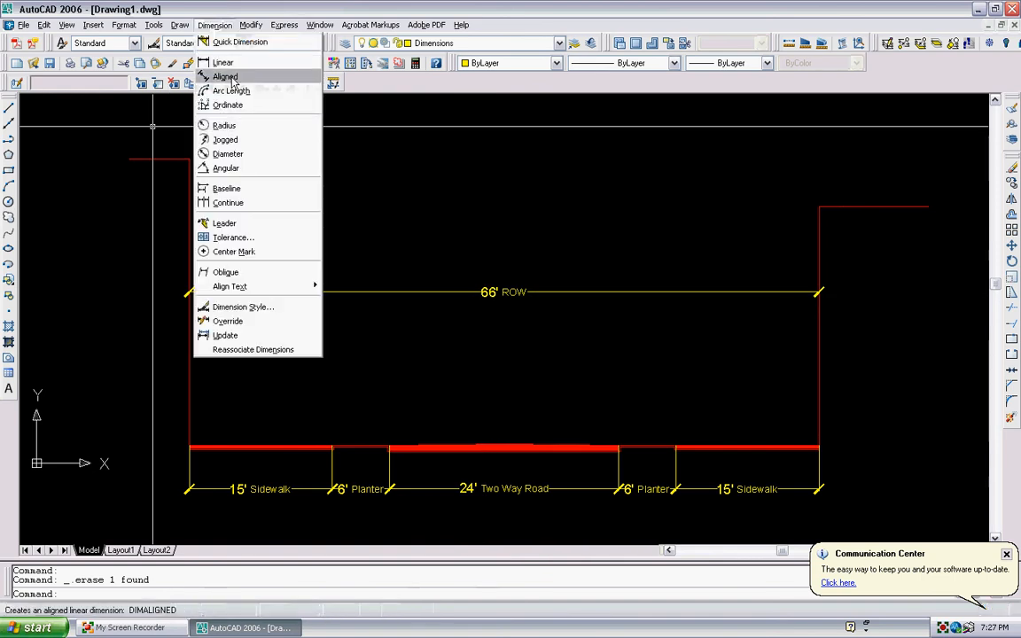
pyautogui.click(230, 81)
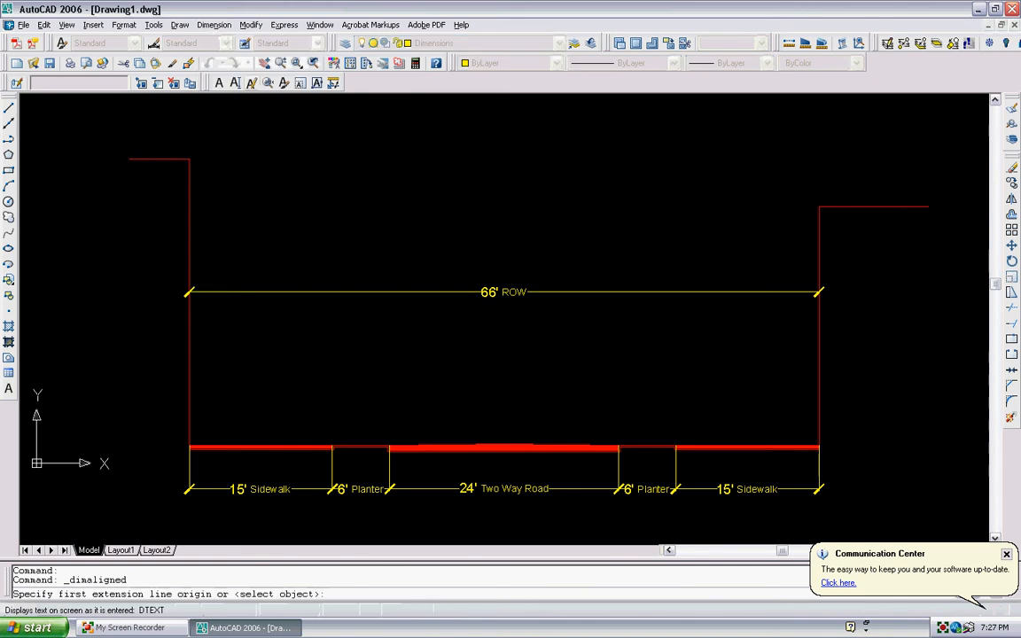
pyautogui.click(189, 241)
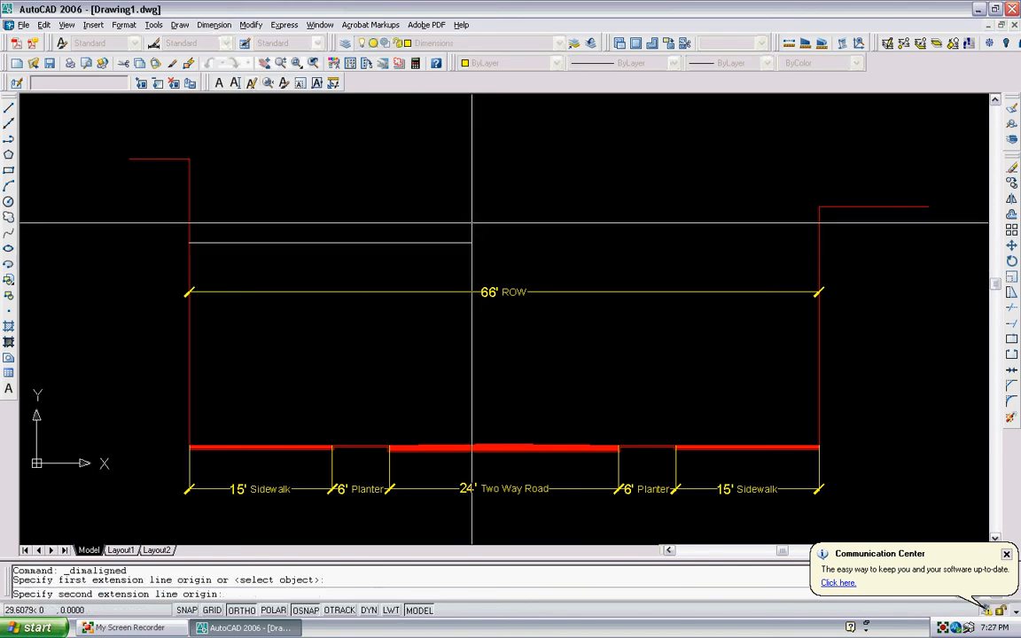
pyautogui.click(817, 241)
pyautogui.click(597, 223)
# Step: Edit the upper overall width dimension's text to read 66' row, keeping the measured value as a field
pyautogui.scroll(3, 566, 199)
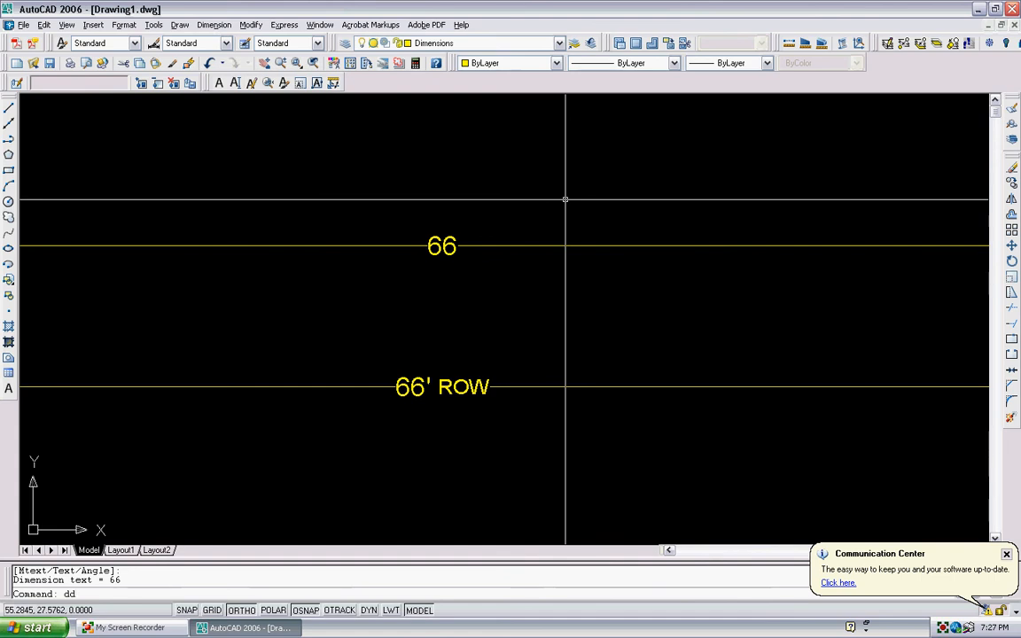
pyautogui.write('edit')
pyautogui.press('Return')
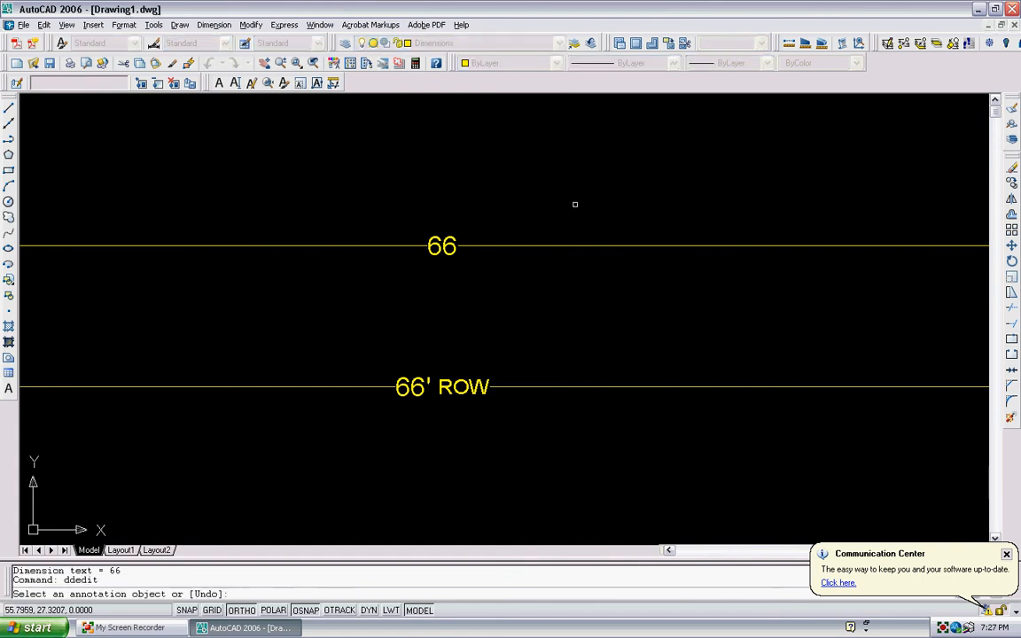
pyautogui.click(439, 246)
pyautogui.click(458, 244)
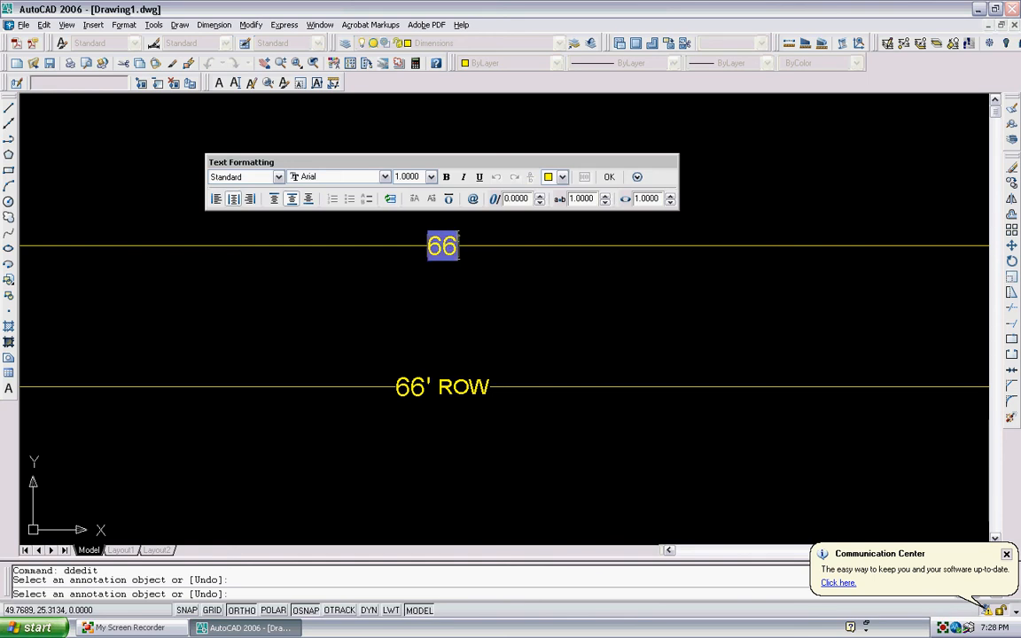
pyautogui.write('"')
pyautogui.press('BackSpace')
pyautogui.write('row')
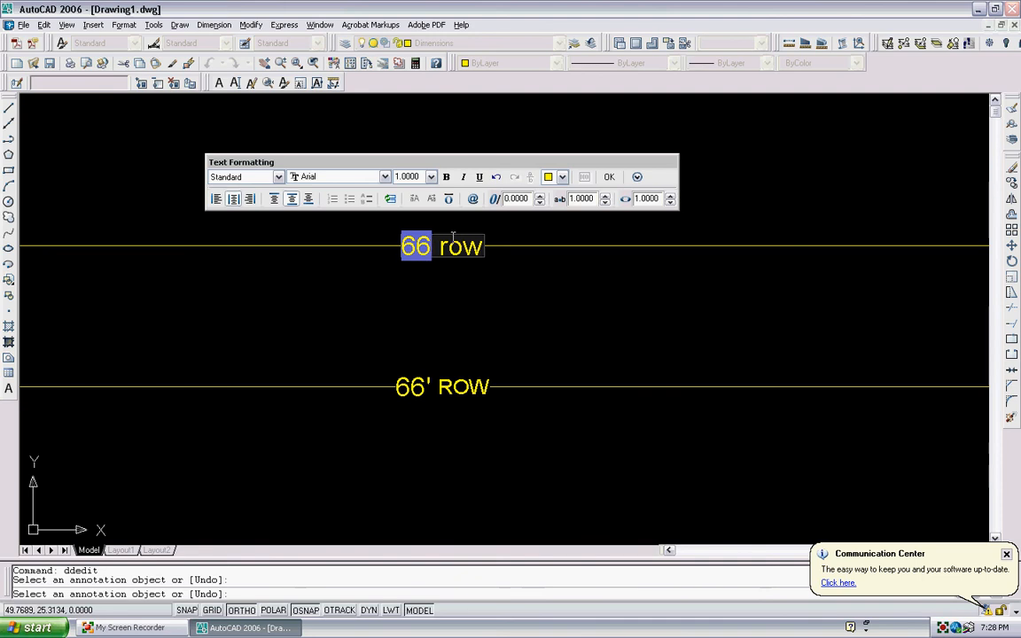
pyautogui.click(434, 246)
pyautogui.write("'")
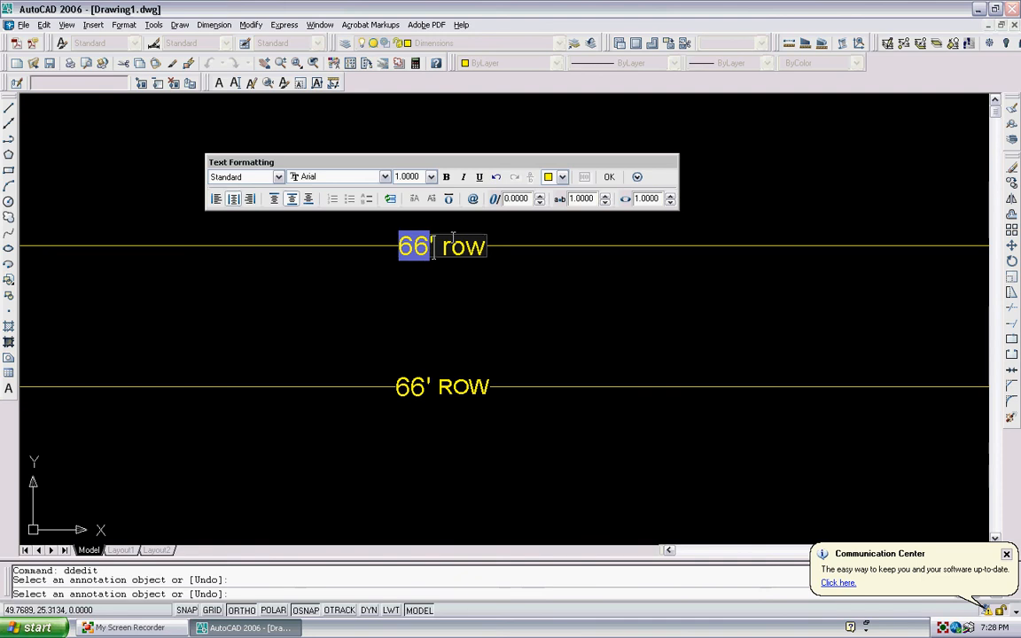
pyautogui.click(610, 179)
pyautogui.scroll(-4, 527, 267)
pyautogui.scroll(3, 487, 311)
pyautogui.moveTo(566, 197); pyautogui.dragTo(476, 282, button='middle')
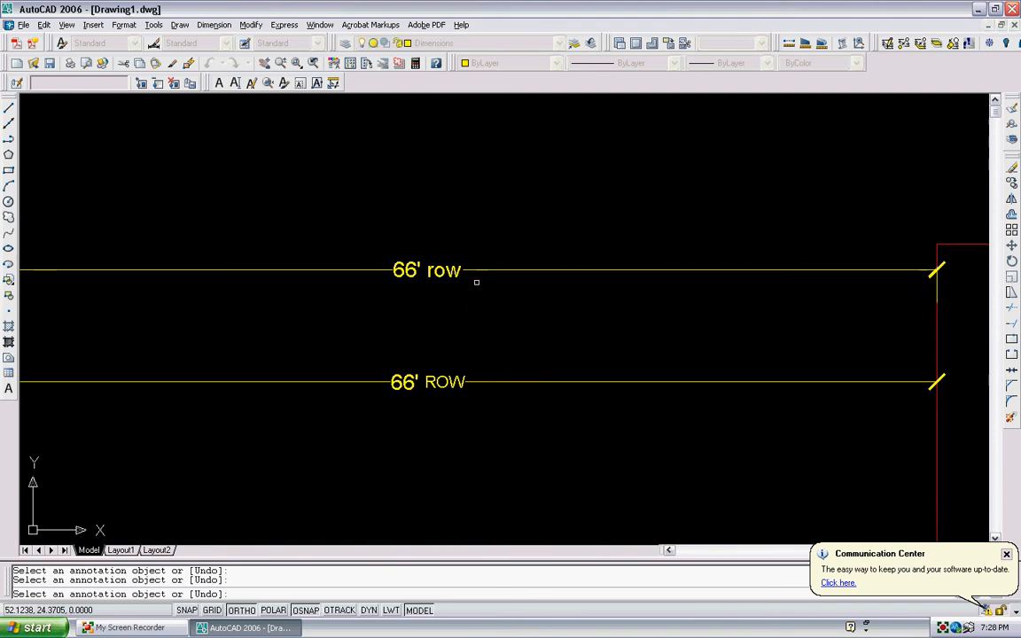
# Step: Stretch the right end of the upper row dimension past the right building wall to about 77'
pyautogui.scroll(-2, 476, 282)
pyautogui.moveTo(271, 477)
pyautogui.mouseDown(button='middle')
pyautogui.moveTo(280, 483)
pyautogui.moveTo(310, 444)
pyautogui.moveTo(299, 491)
pyautogui.mouseUp(button='middle')
pyautogui.press('Escape')
pyautogui.click(468, 264)
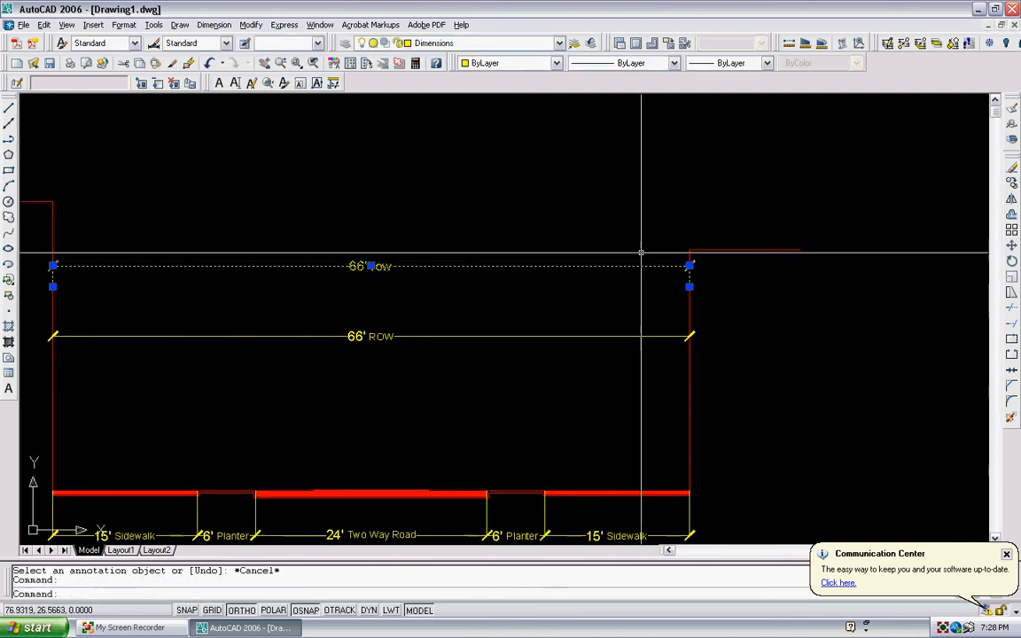
pyautogui.click(689, 265)
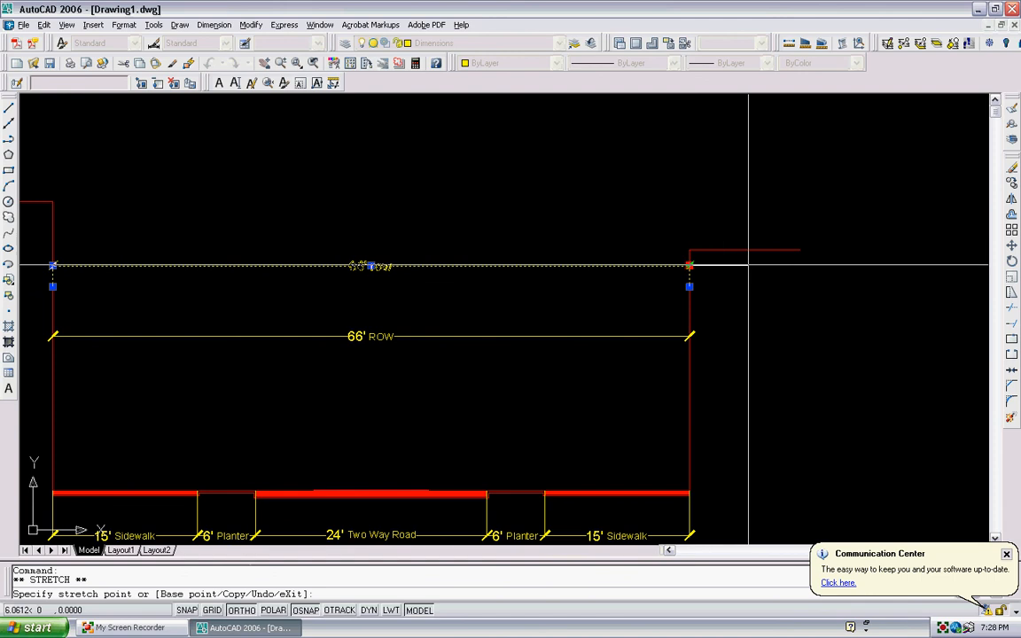
pyautogui.click(689, 286)
pyautogui.click(792, 283)
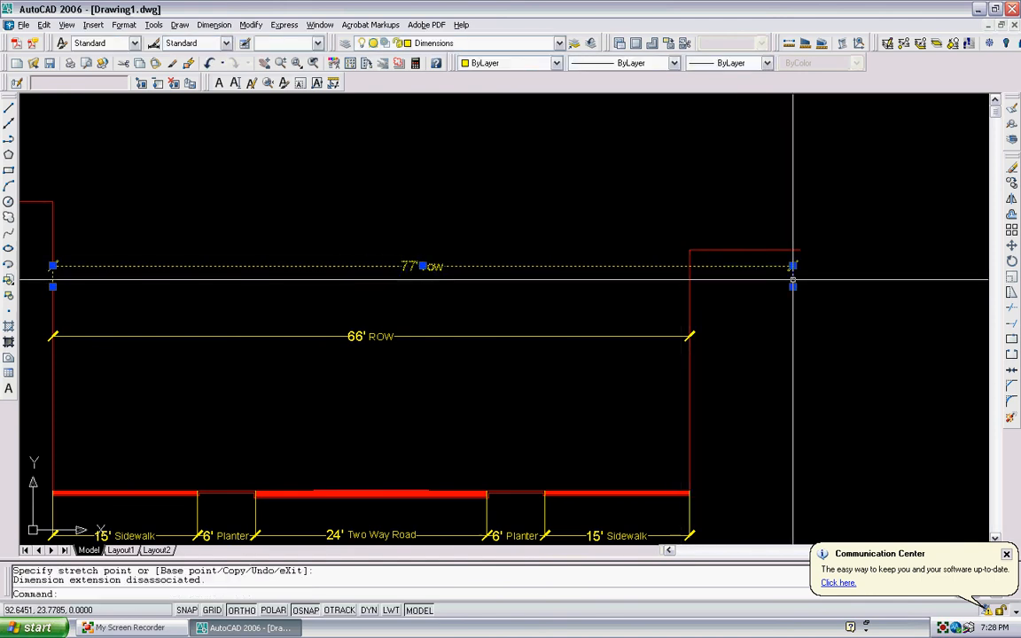
pyautogui.press('Escape')
pyautogui.scroll(3, 430, 262)
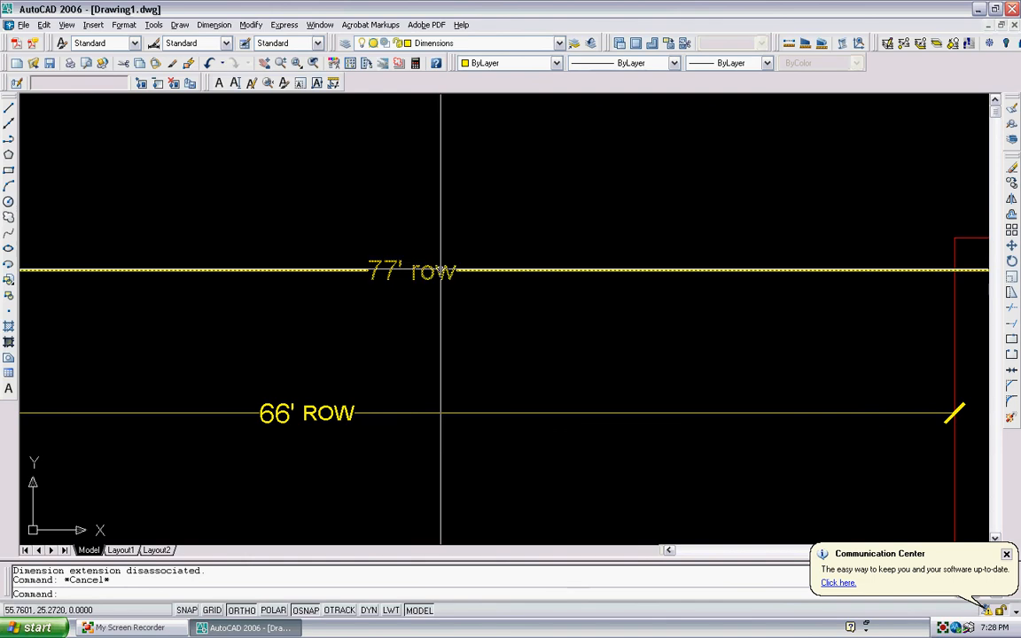
pyautogui.scroll(-4, 441, 271)
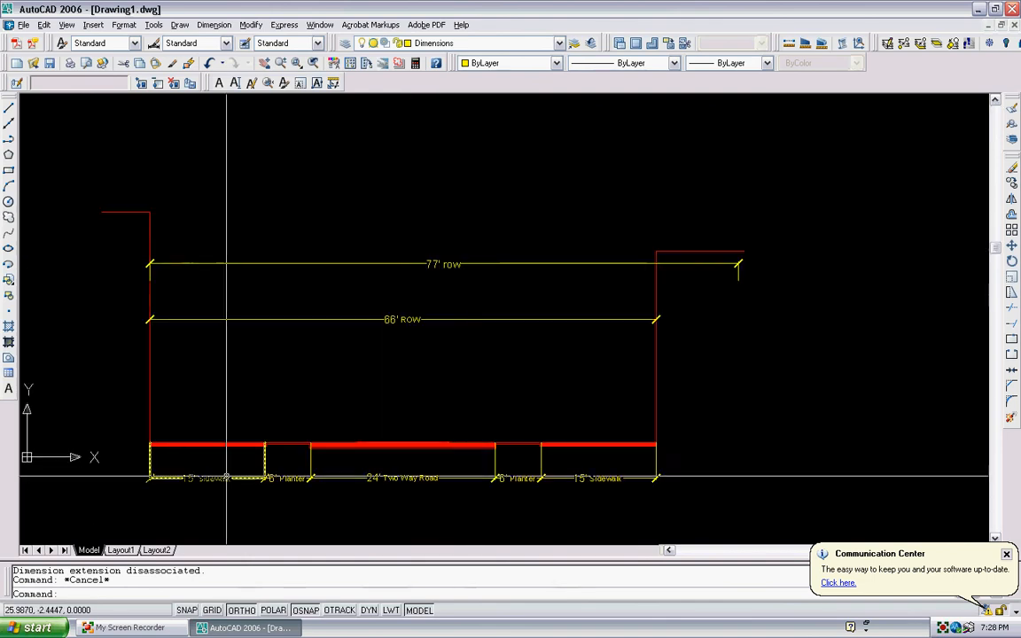
pyautogui.scroll(2, 181, 468)
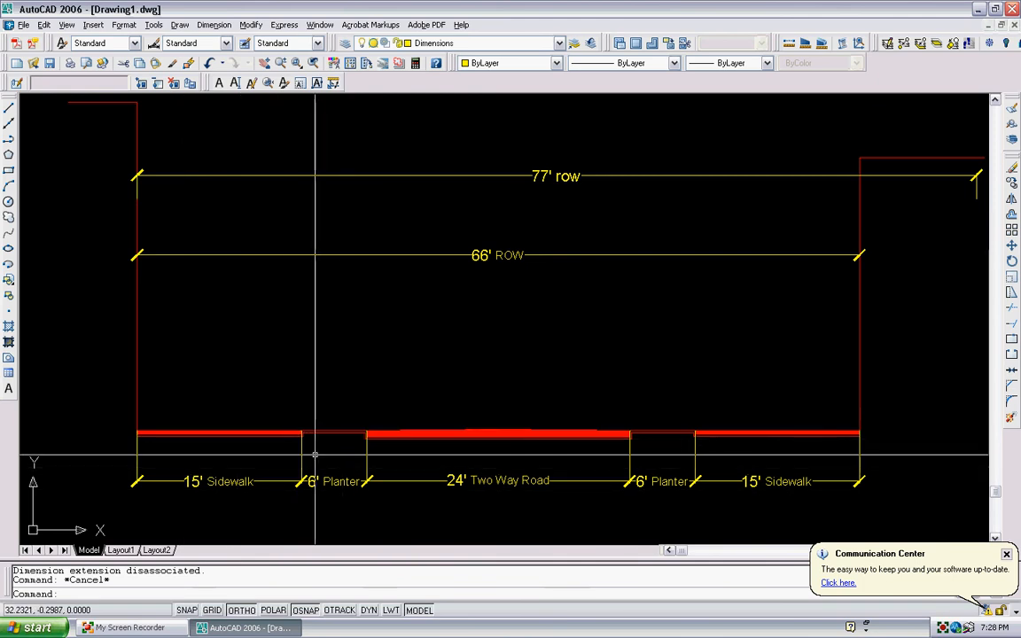
pyautogui.scroll(4, 305, 478)
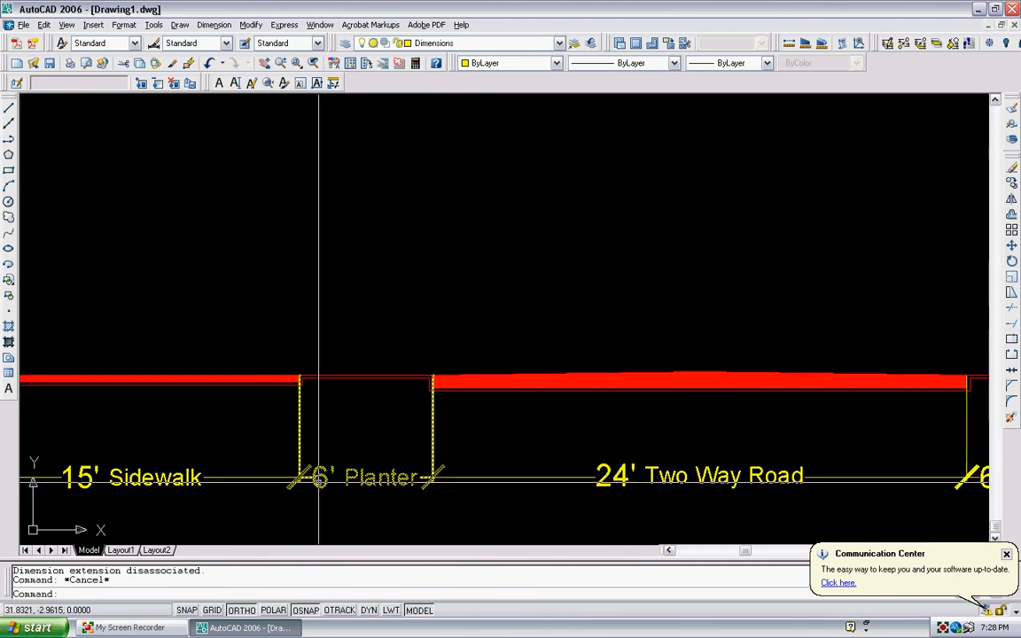
pyautogui.scroll(-3, 319, 477)
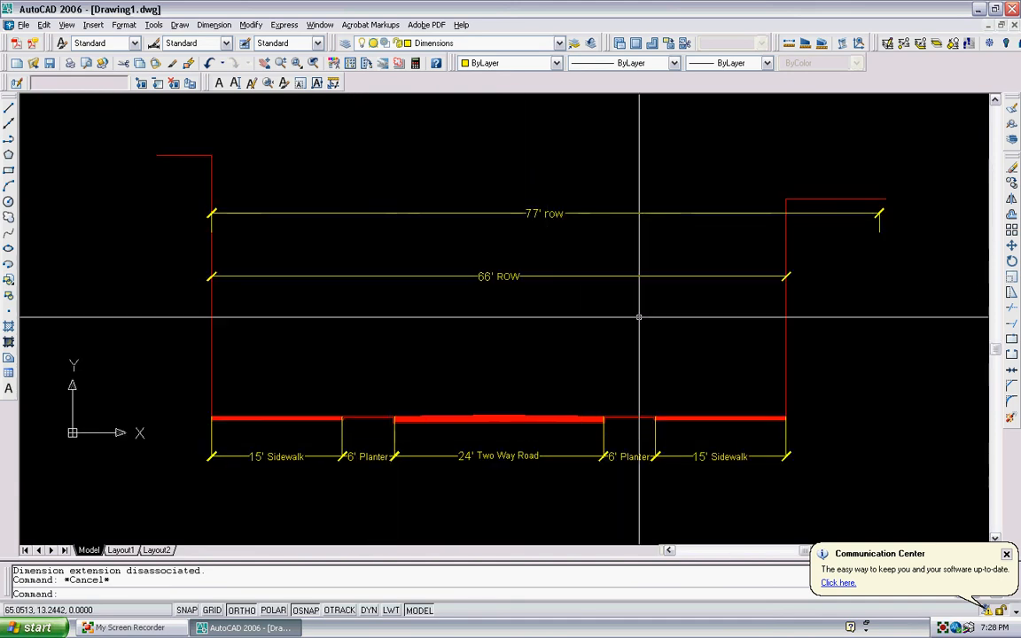
pyautogui.click(594, 324)
pyautogui.click(504, 194)
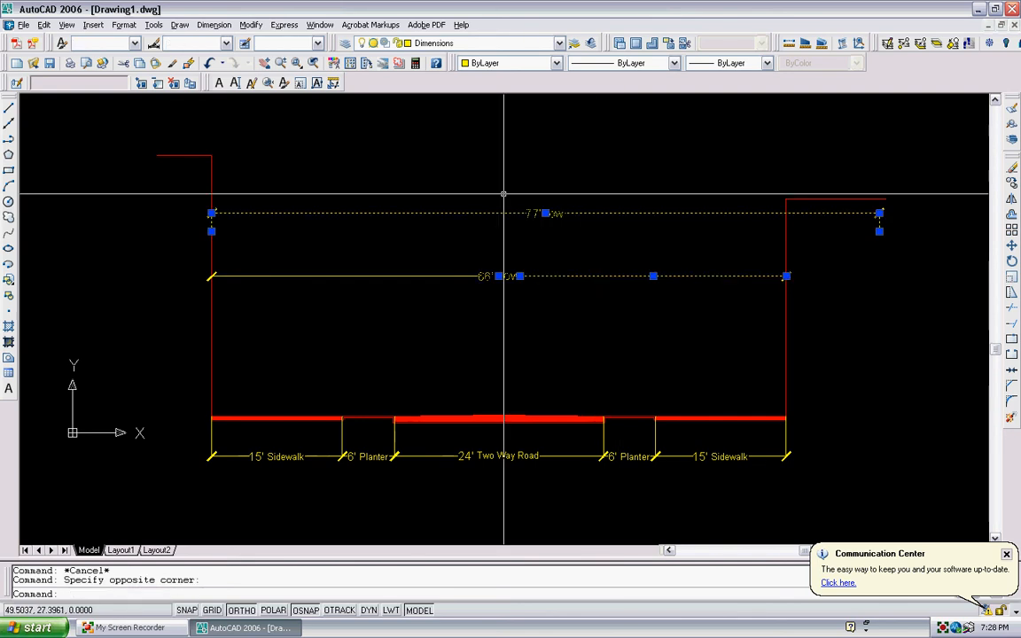
pyautogui.press('Escape')
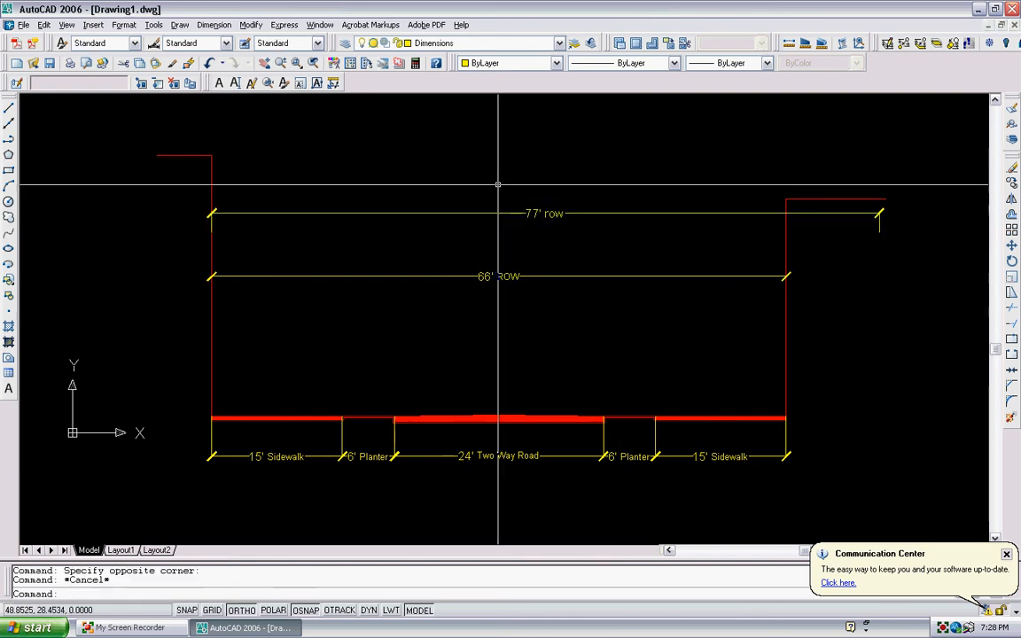
pyautogui.press('Escape')
# Step: Erase the upper 77' row dimension above the 66' ROW dimension
pyautogui.click(605, 229)
pyautogui.click(471, 185)
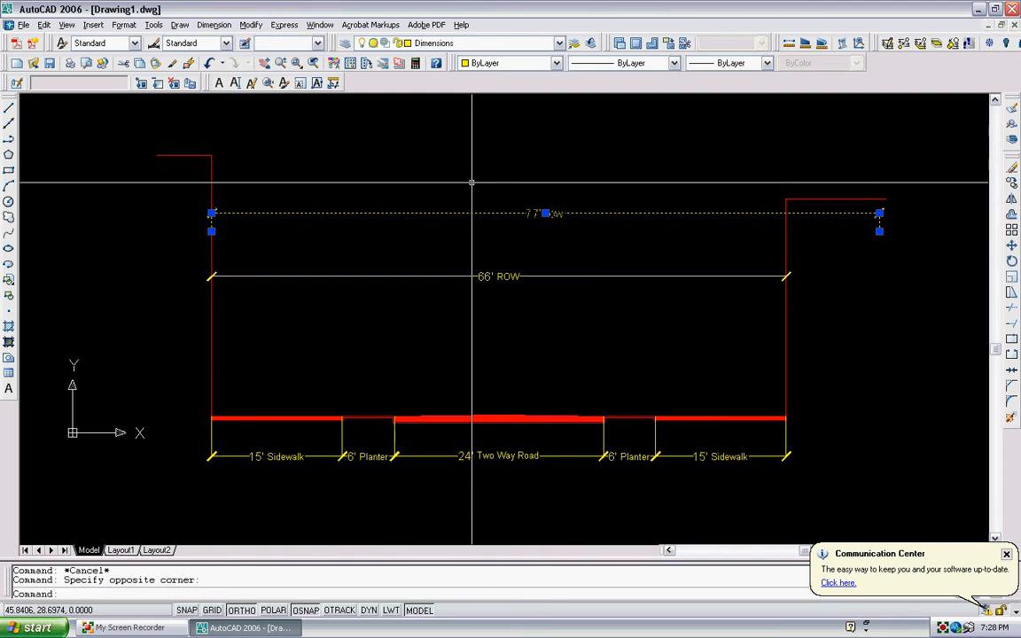
pyautogui.press('Delete')
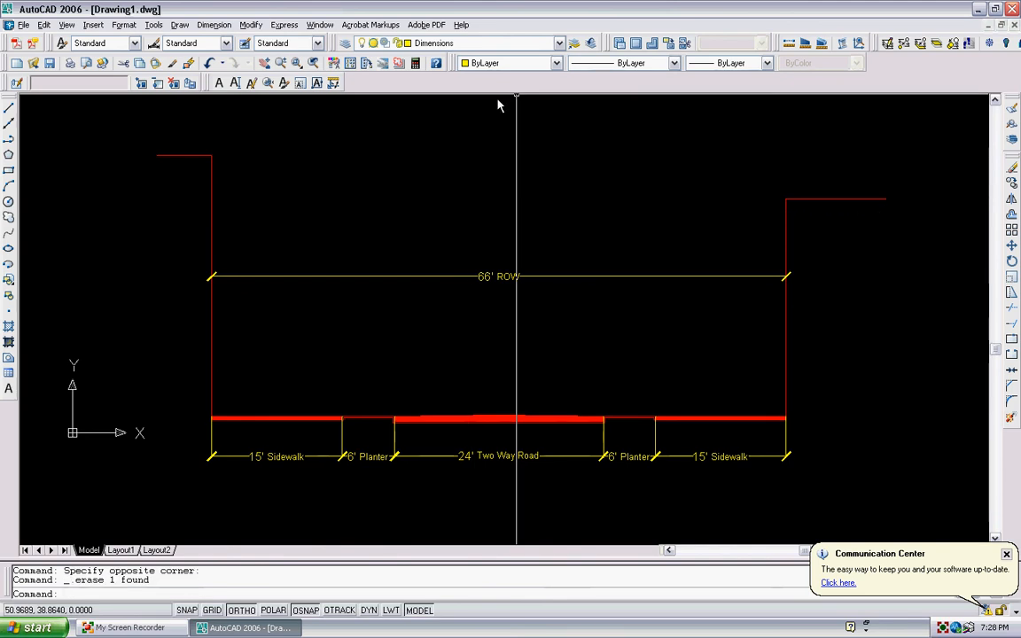
pyautogui.scroll(-2, 445, 195)
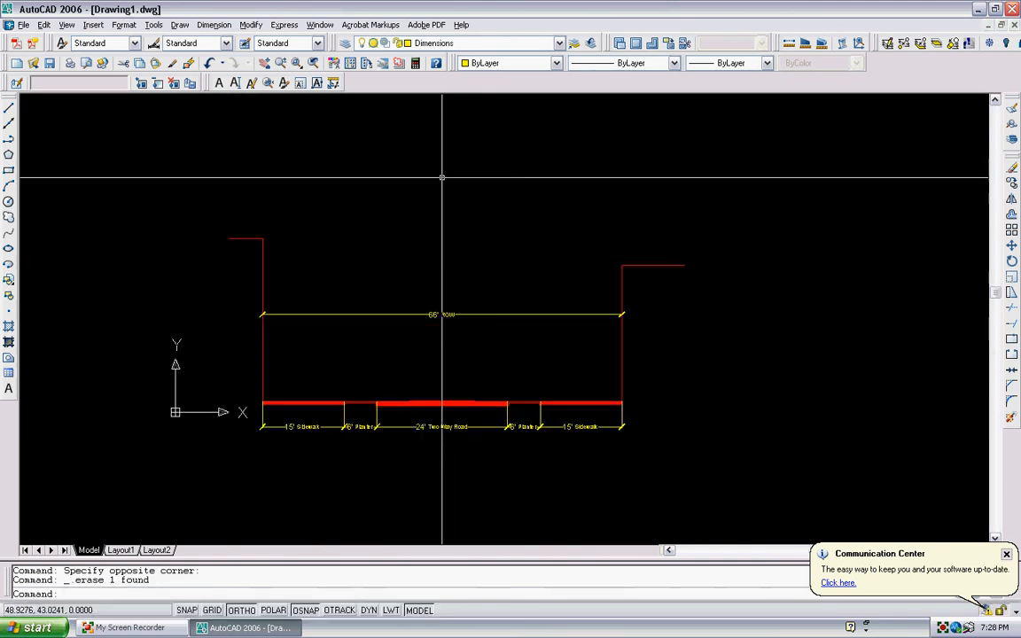
pyautogui.scroll(3, 385, 349)
pyautogui.scroll(-4, 386, 348)
pyautogui.moveTo(411, 342); pyautogui.dragTo(381, 350, button='middle')
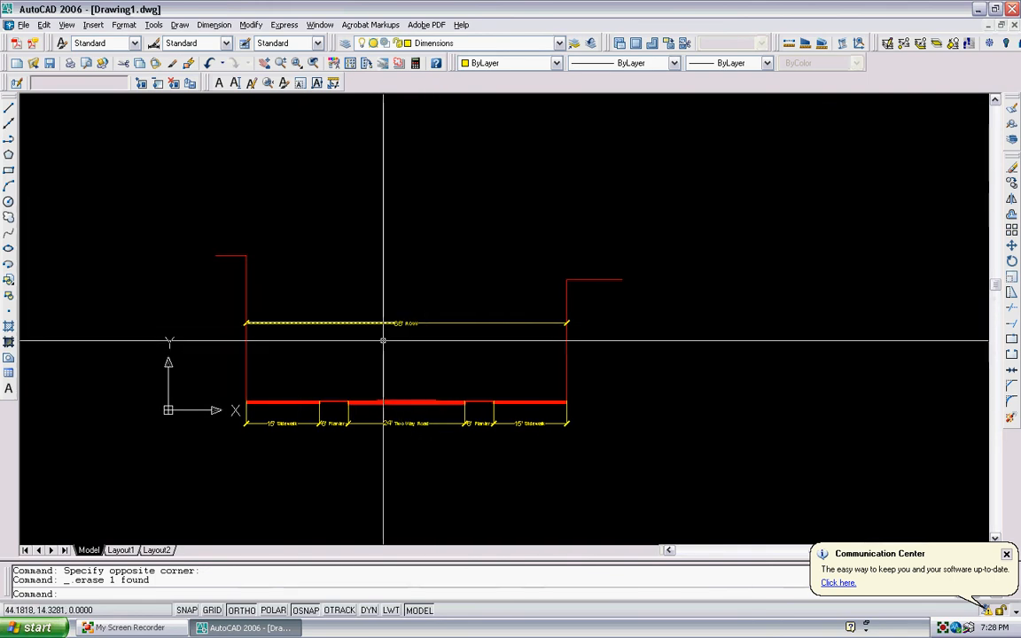
pyautogui.scroll(3, 342, 337)
pyautogui.scroll(-2, 424, 237)
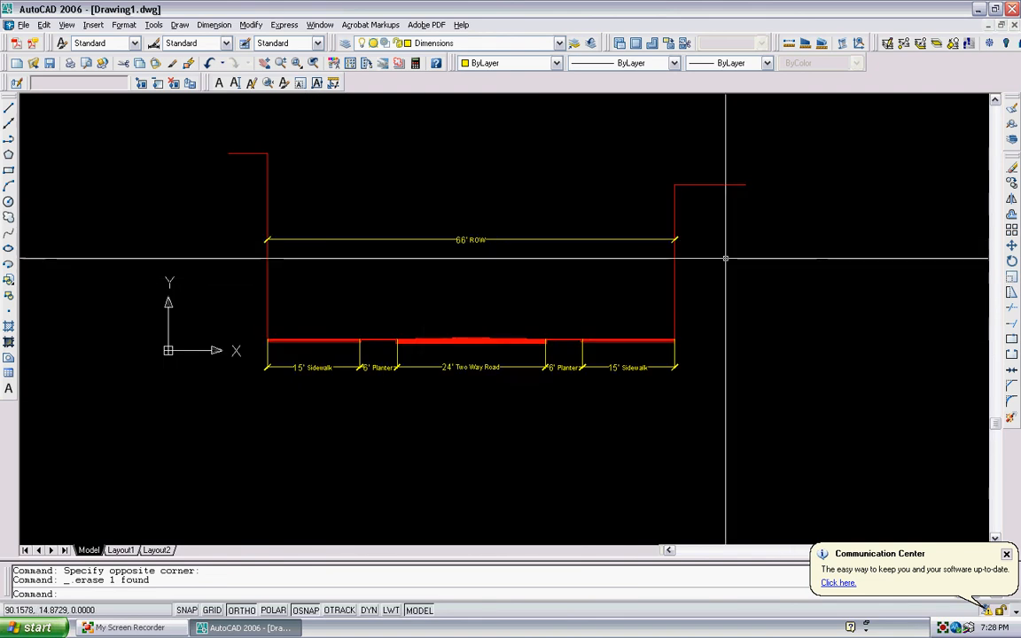
pyautogui.moveTo(495, 262); pyautogui.dragTo(496, 322, button='middle')
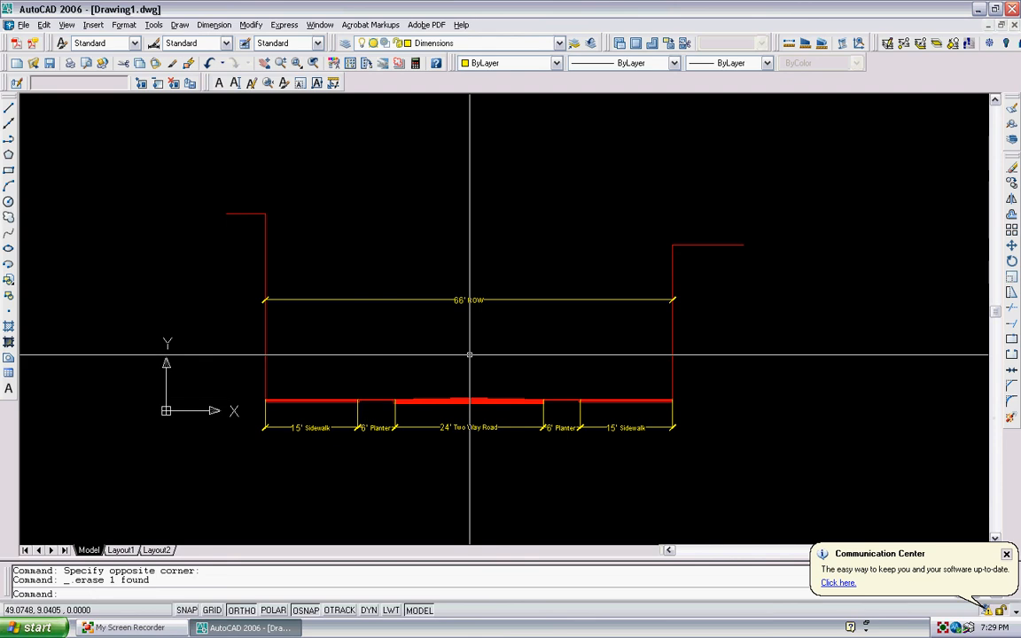
# Step: Set the color of both building outlines, beside the two sidewalks, to Blue
pyautogui.scroll(-2, 445, 330)
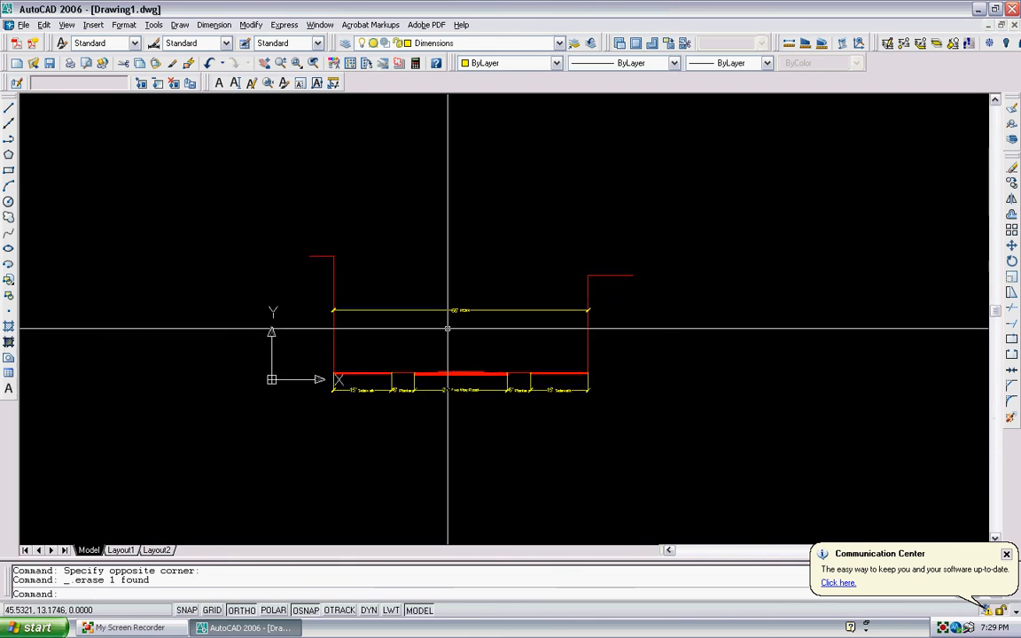
pyautogui.click(373, 281)
pyautogui.click(321, 243)
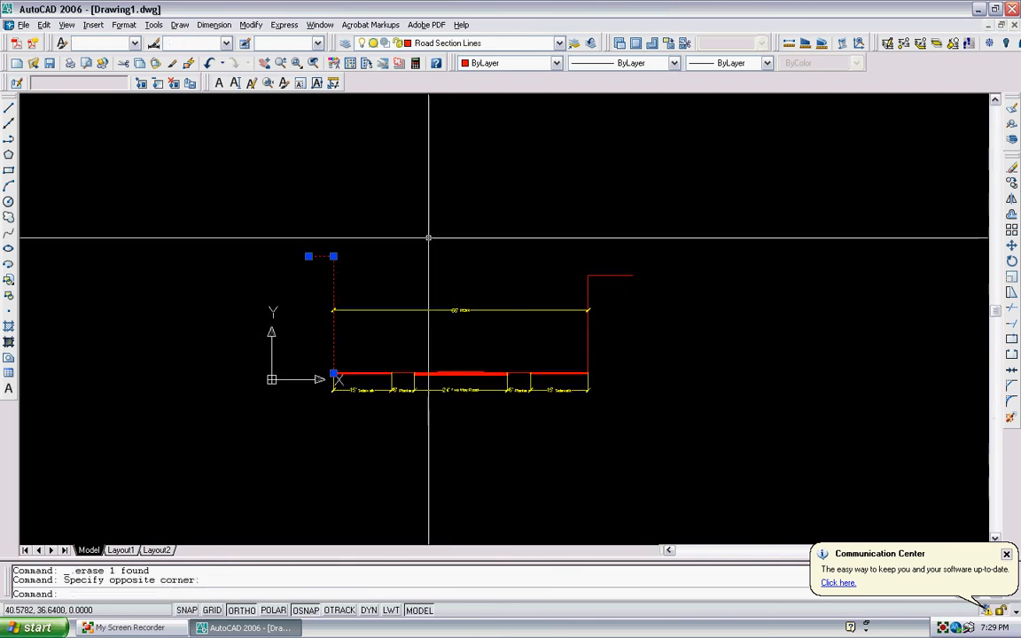
pyautogui.click(606, 281)
pyautogui.click(565, 251)
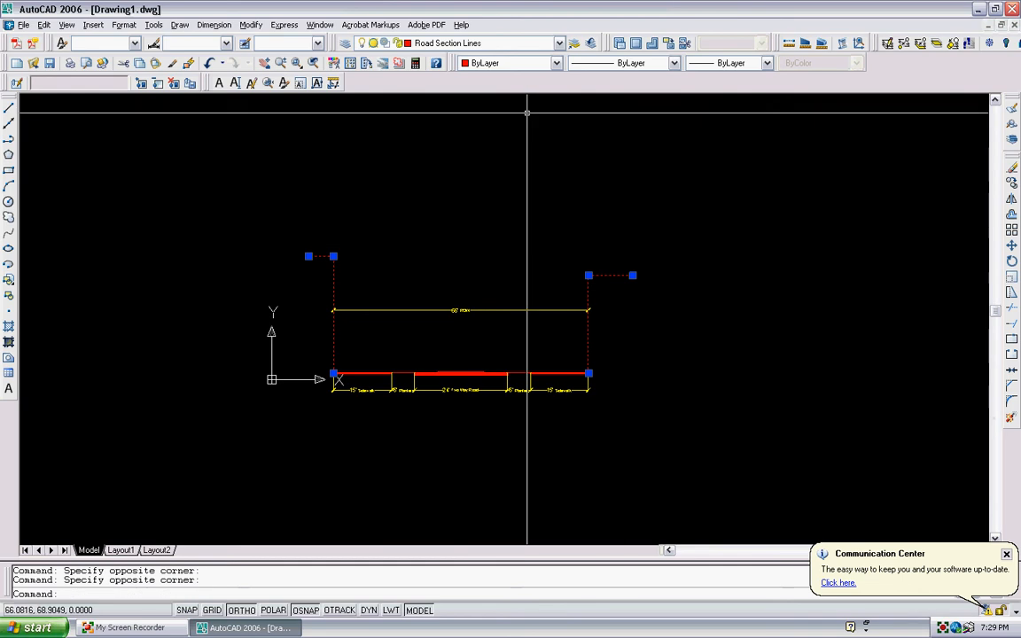
pyautogui.click(507, 62)
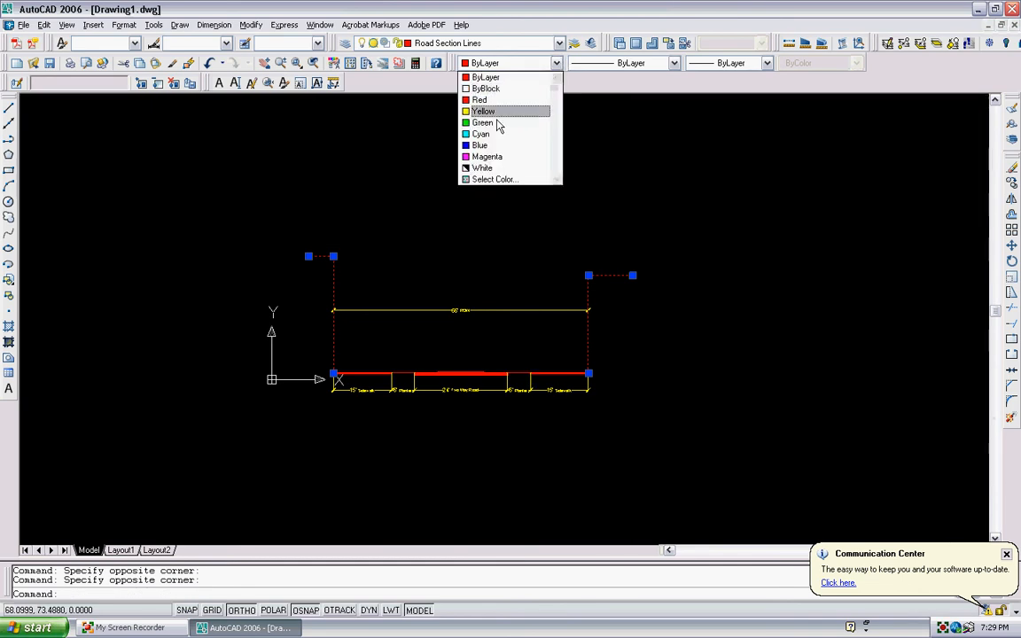
pyautogui.click(501, 147)
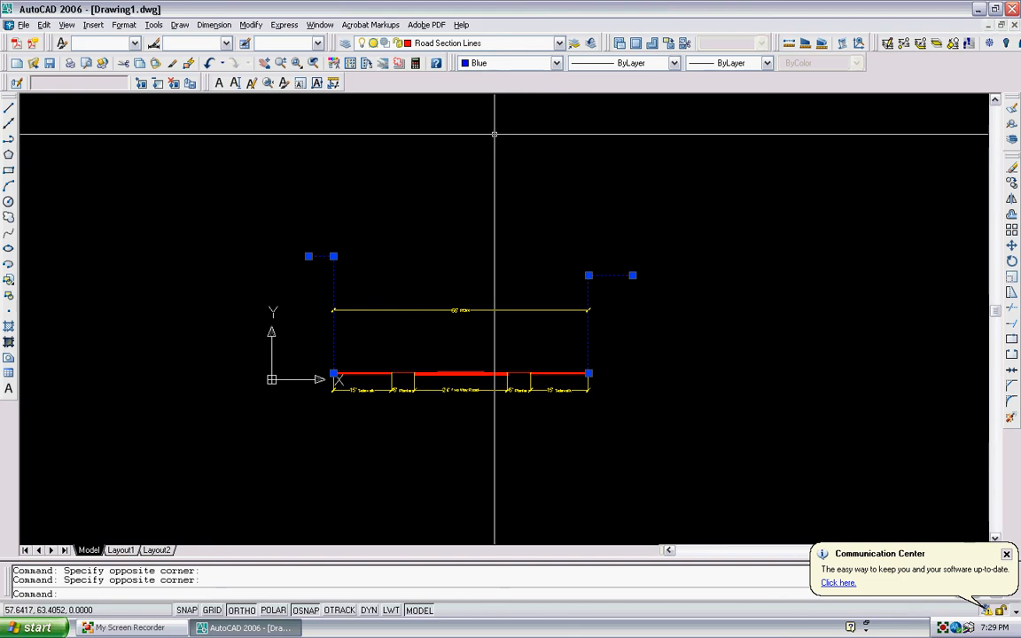
pyautogui.press('Escape')
pyautogui.moveTo(529, 167); pyautogui.dragTo(518, 213, button='middle')
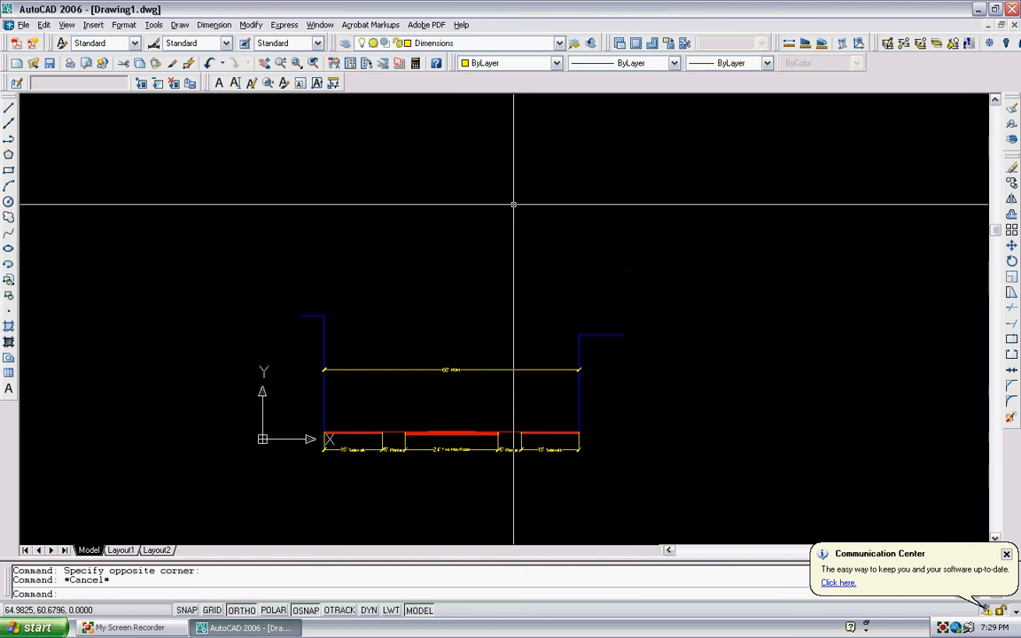
pyautogui.click(556, 63)
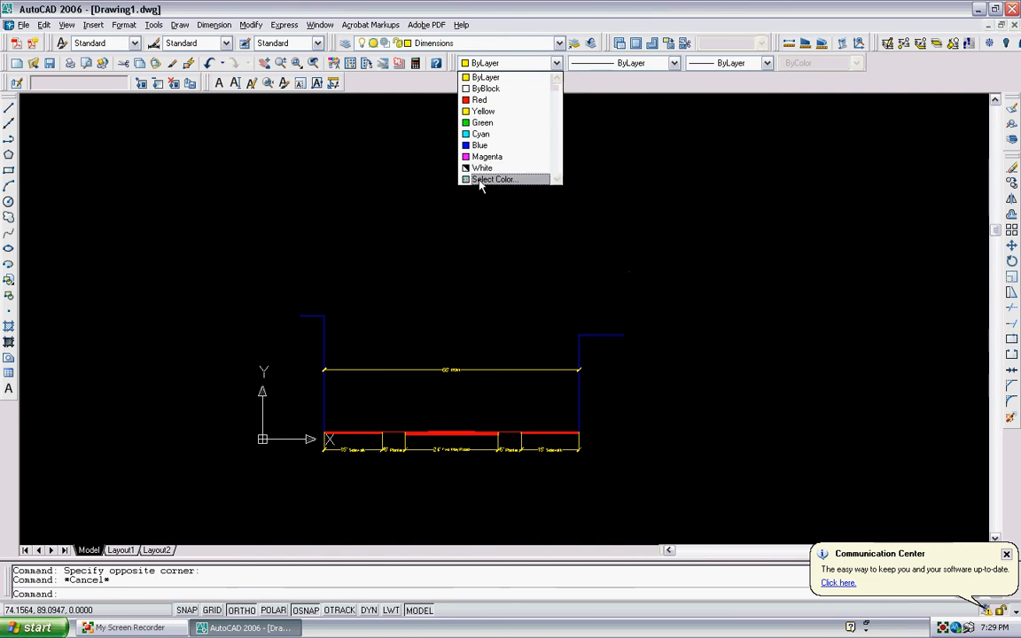
pyautogui.press('Escape')
pyautogui.scroll(3, 357, 381)
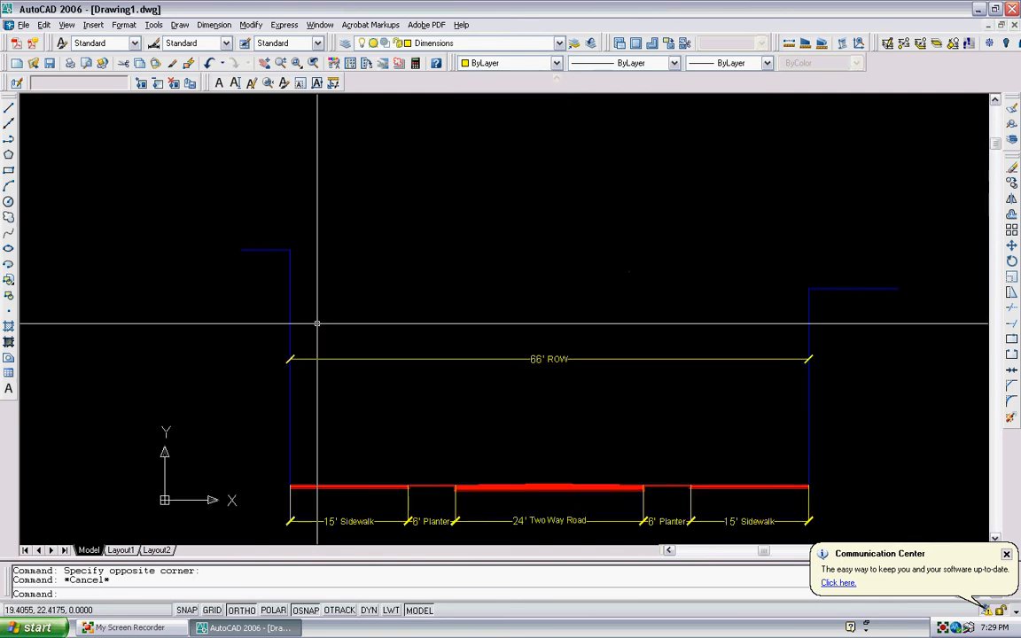
pyautogui.scroll(-2, 291, 288)
pyautogui.moveTo(399, 279); pyautogui.dragTo(409, 280, button='middle')
# Step: Set the color of the top surface lines of both 6' planters to Green
pyautogui.scroll(5, 364, 417)
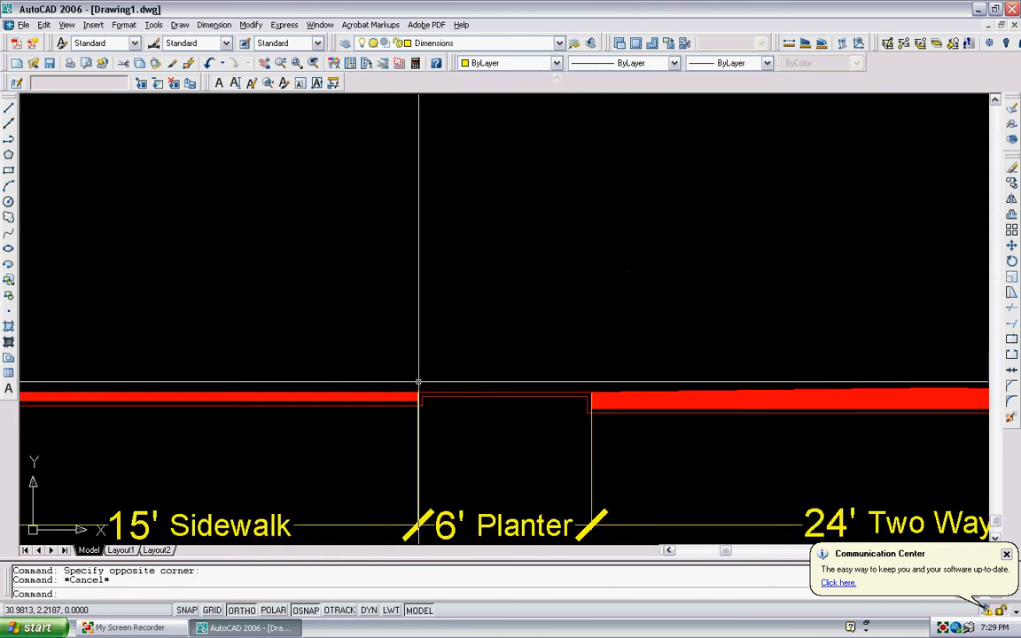
pyautogui.click(447, 411)
pyautogui.scroll(-4, 625, 324)
pyautogui.moveTo(625, 324); pyautogui.dragTo(23, 323, button='middle')
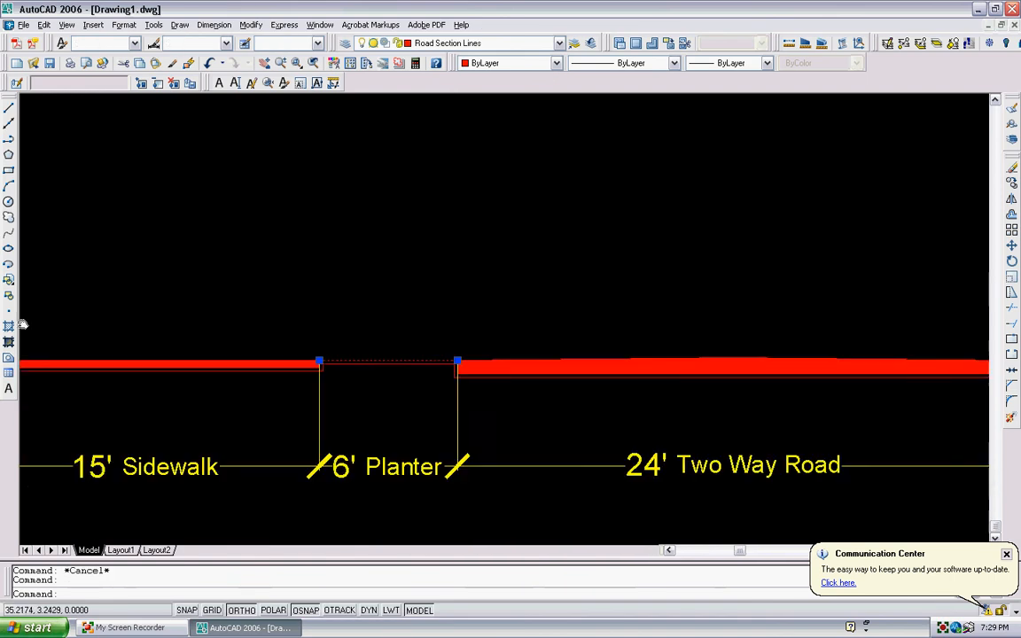
pyautogui.moveTo(554, 354); pyautogui.dragTo(331, 337, button='middle')
pyautogui.scroll(3, 460, 324)
pyautogui.scroll(2, 460, 325)
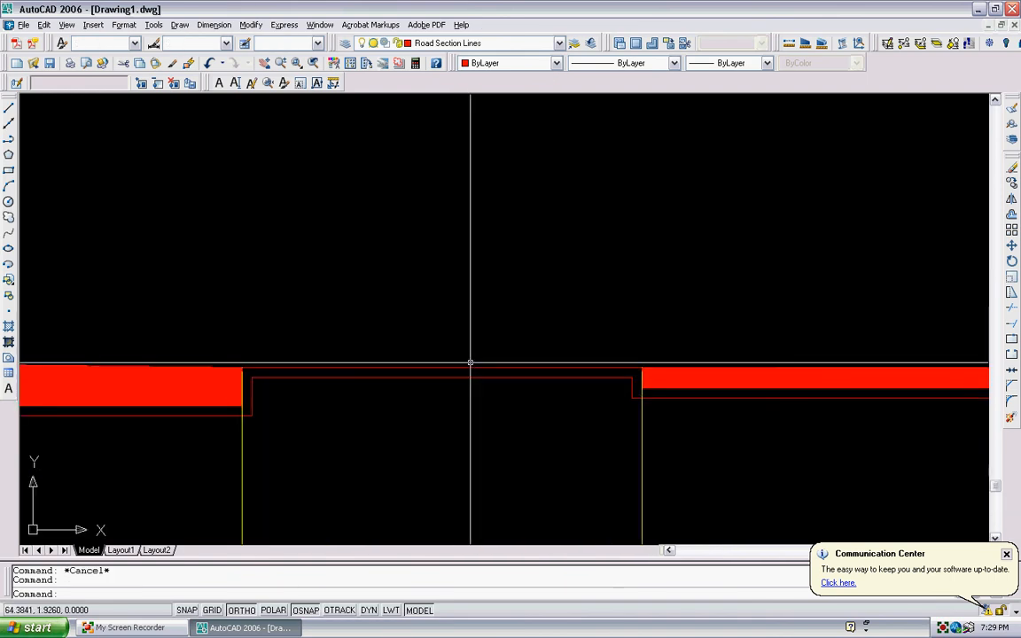
pyautogui.click(473, 367)
pyautogui.click(556, 63)
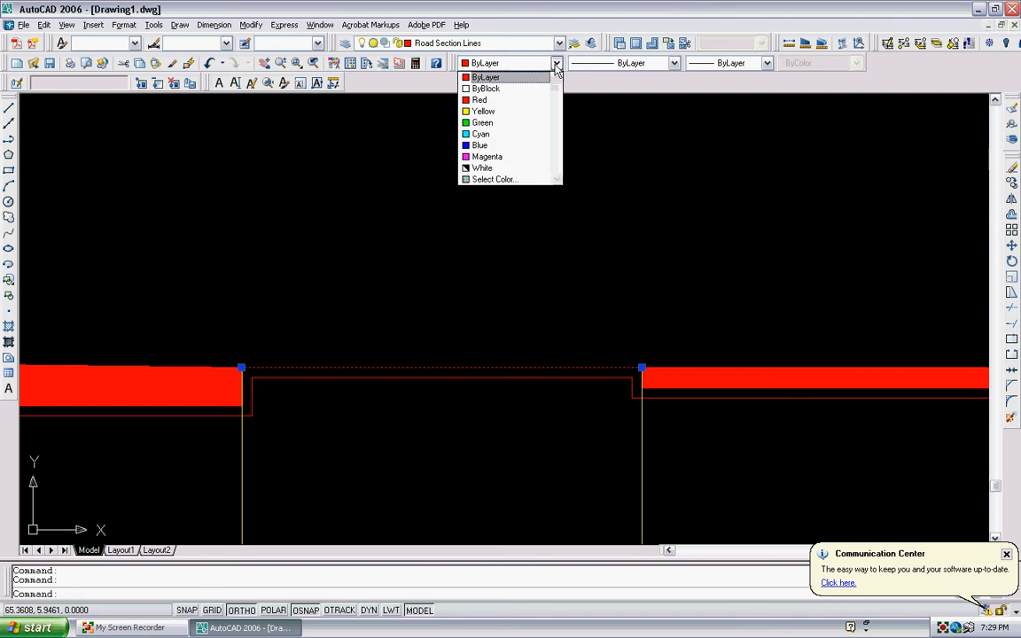
pyautogui.click(505, 124)
pyautogui.press('Escape')
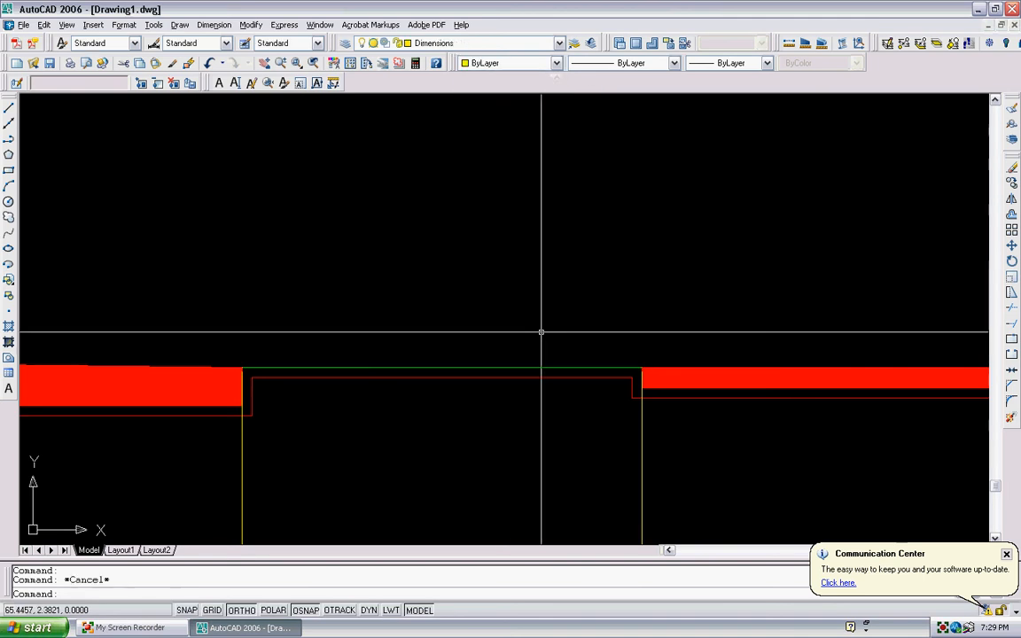
# Step: Set the color of the lower base outline under the right half of the street section to Yellow
pyautogui.click(378, 379)
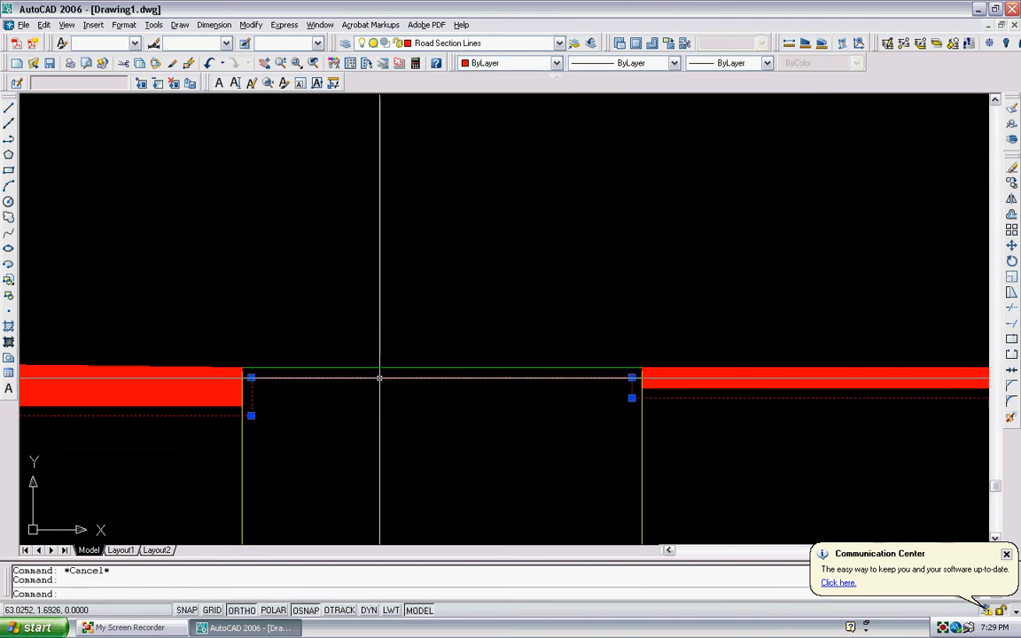
pyautogui.scroll(-3, 379, 379)
pyautogui.click(556, 63)
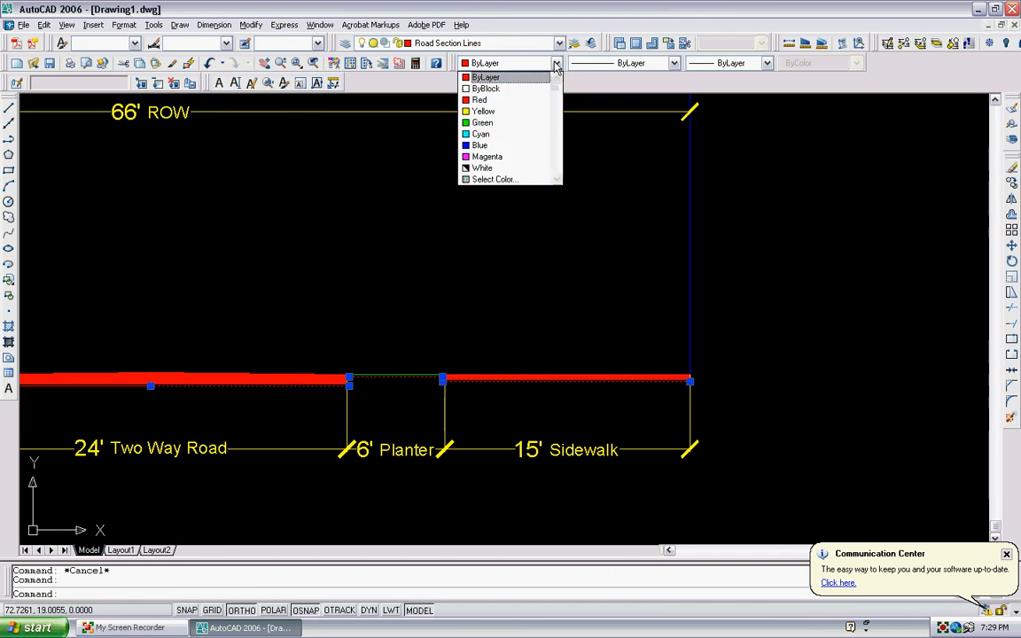
pyautogui.click(510, 119)
pyautogui.press('Escape')
pyautogui.scroll(-3, 474, 200)
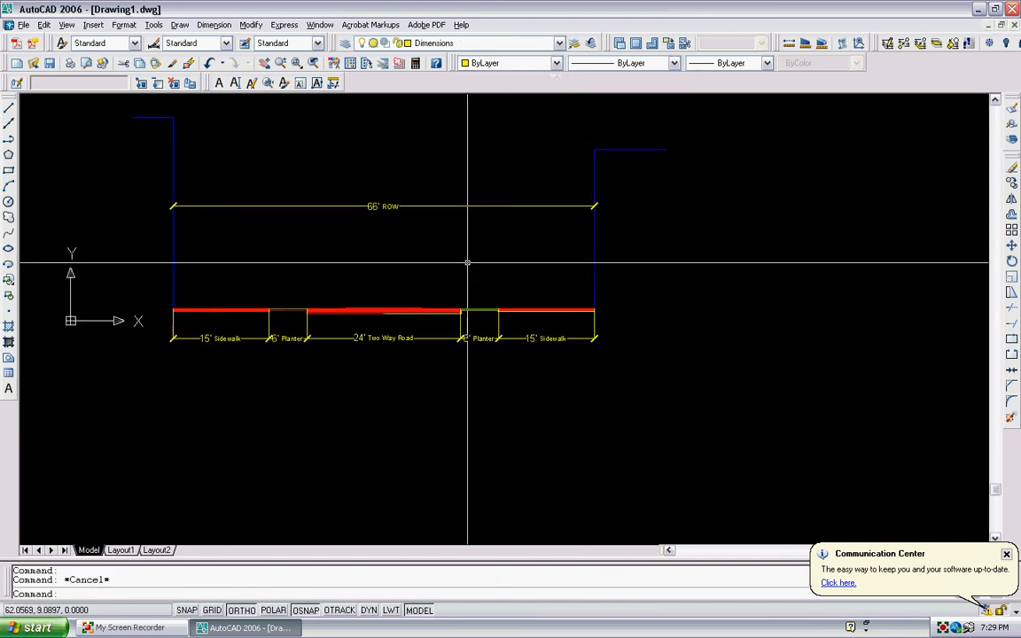
# Step: Set the color of the lower base outline under the left half of the street section to Yellow
pyautogui.scroll(5, 381, 303)
pyautogui.scroll(3, 404, 299)
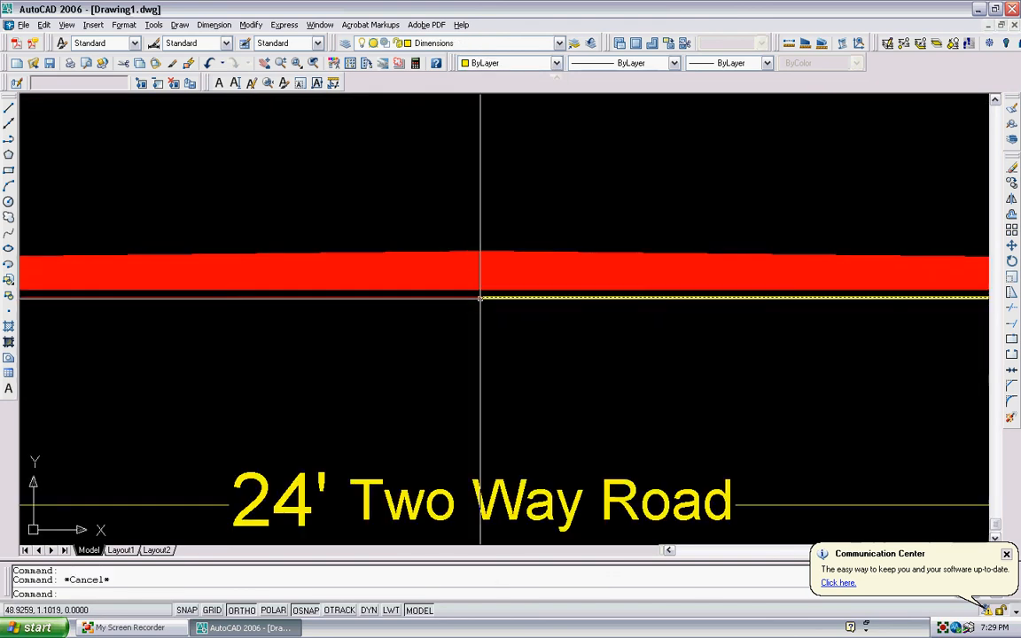
pyautogui.click(479, 297)
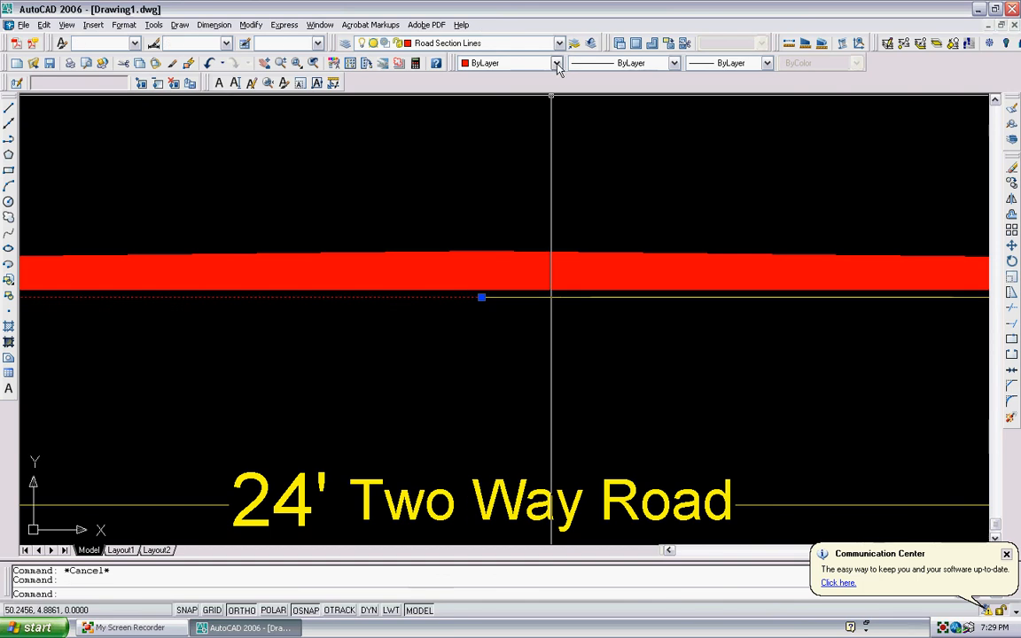
pyautogui.click(556, 63)
pyautogui.click(520, 113)
pyautogui.press('Escape')
pyautogui.scroll(-3, 507, 180)
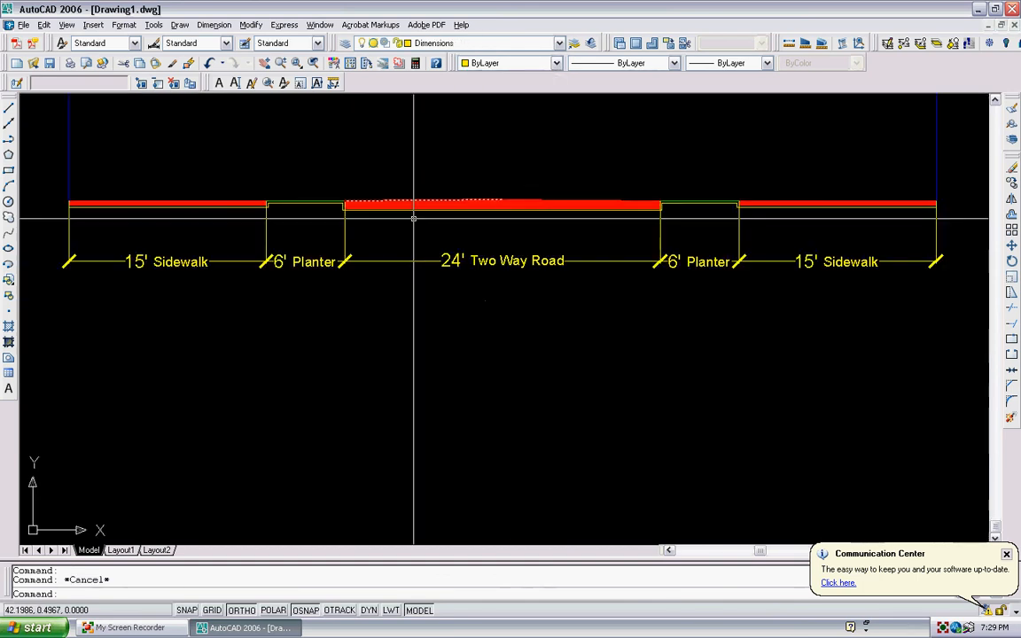
pyautogui.scroll(5, 427, 354)
pyautogui.scroll(-6, 498, 300)
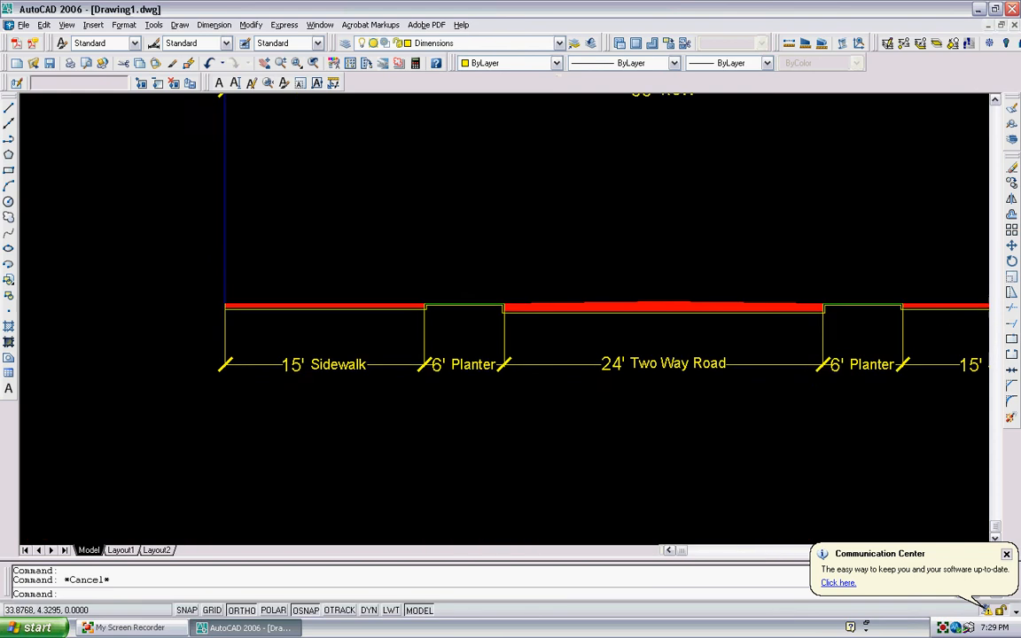
pyautogui.scroll(1, 391, 313)
pyautogui.scroll(-2, 391, 313)
pyautogui.moveTo(400, 316); pyautogui.dragTo(421, 375, button='middle')
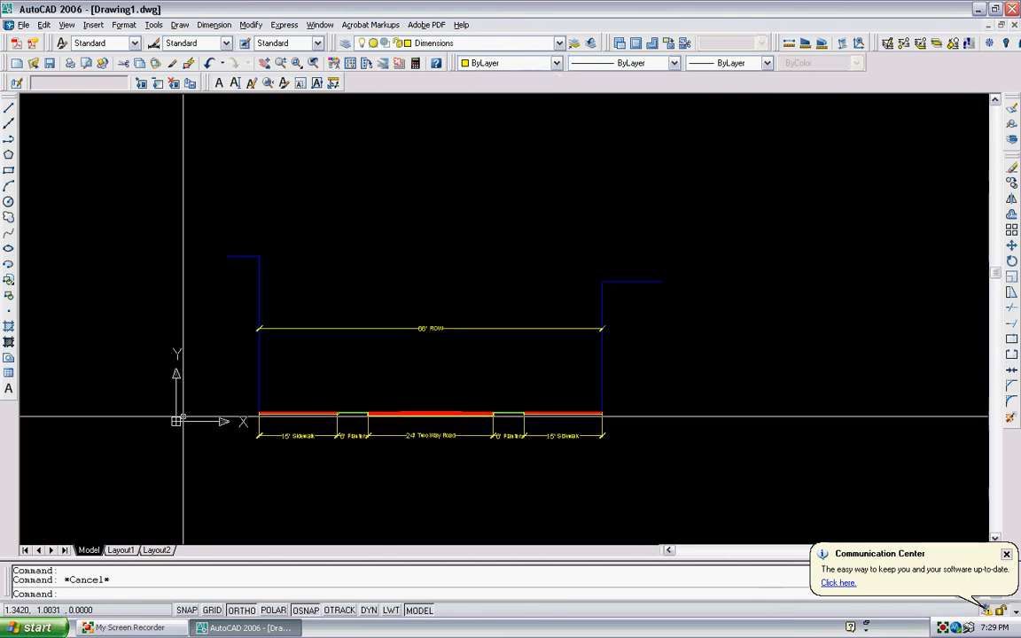
pyautogui.moveTo(162, 446); pyautogui.dragTo(182, 429, button='middle')
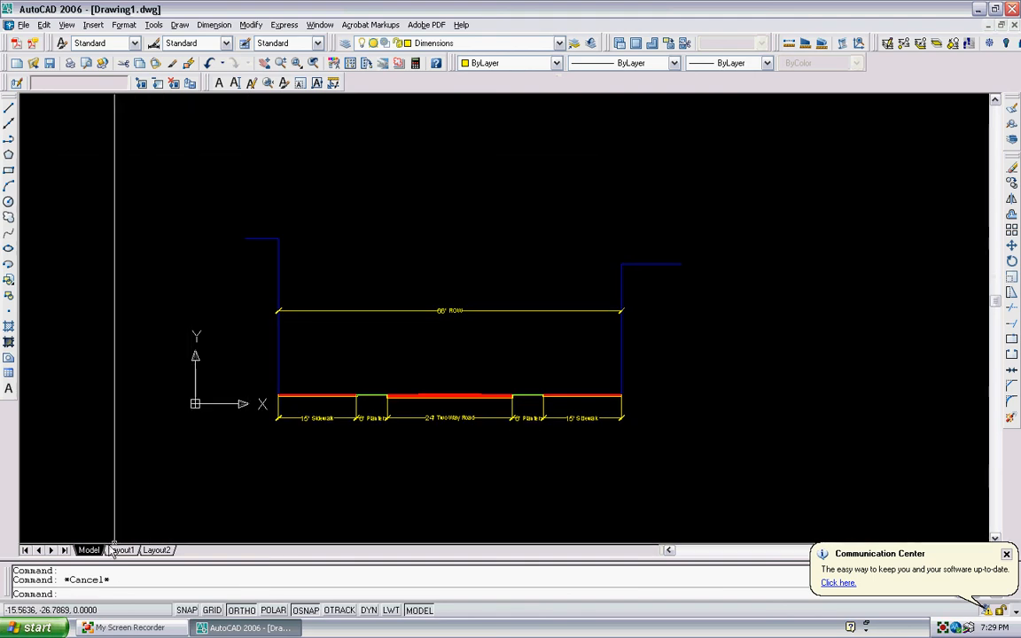
pyautogui.moveTo(427, 344); pyautogui.dragTo(392, 350, button='middle')
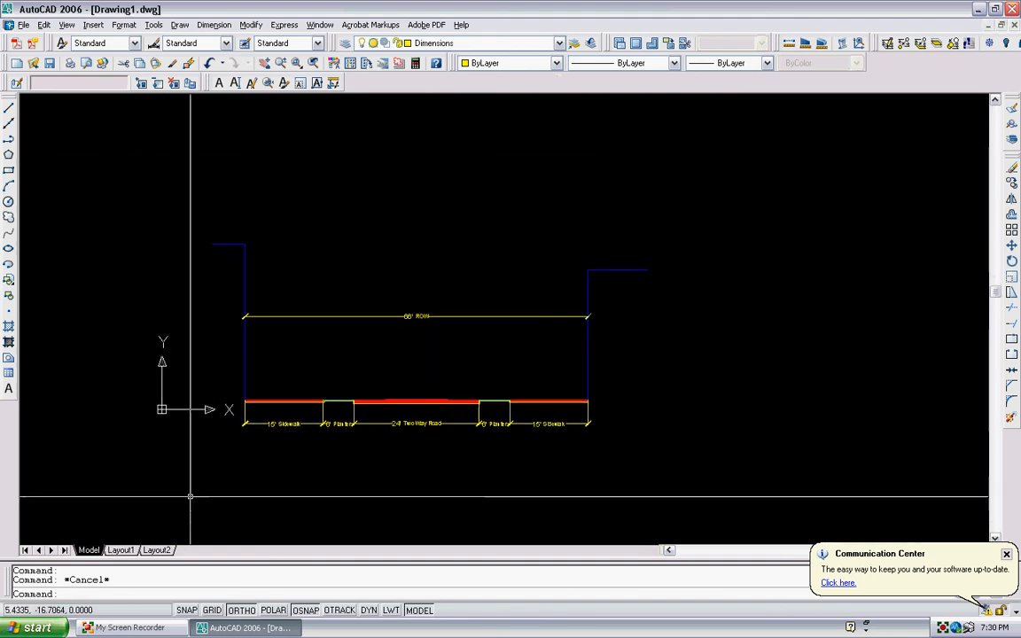
# Step: Open Layout1 and assign the LDi-2007.ctb plot style table in its page setup
pyautogui.click(121, 550)
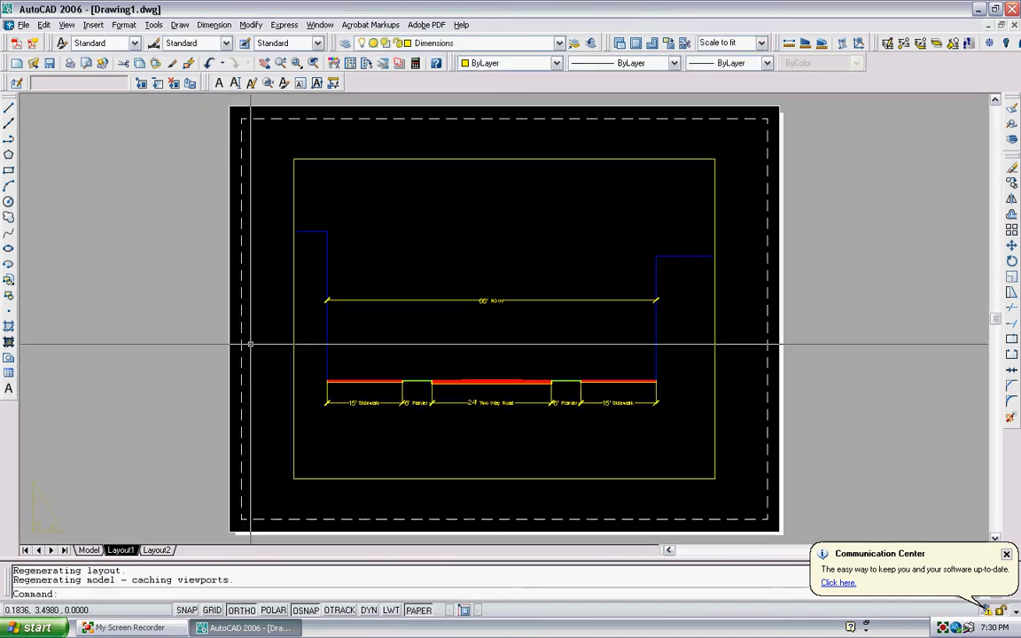
pyautogui.moveTo(280, 344); pyautogui.dragTo(249, 353, button='middle')
pyautogui.click(23, 24)
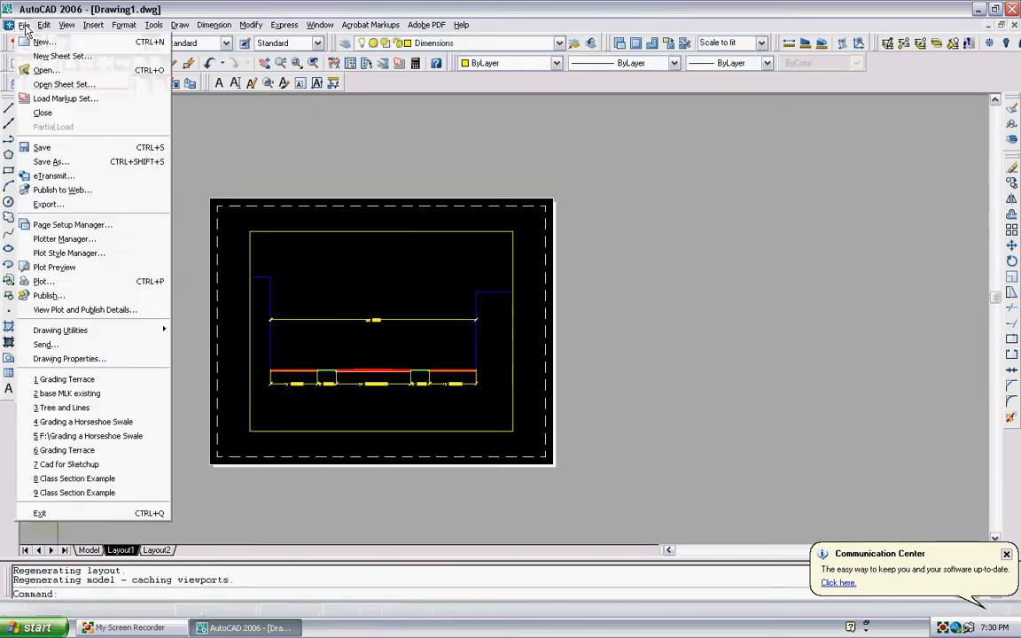
pyautogui.press('Escape')
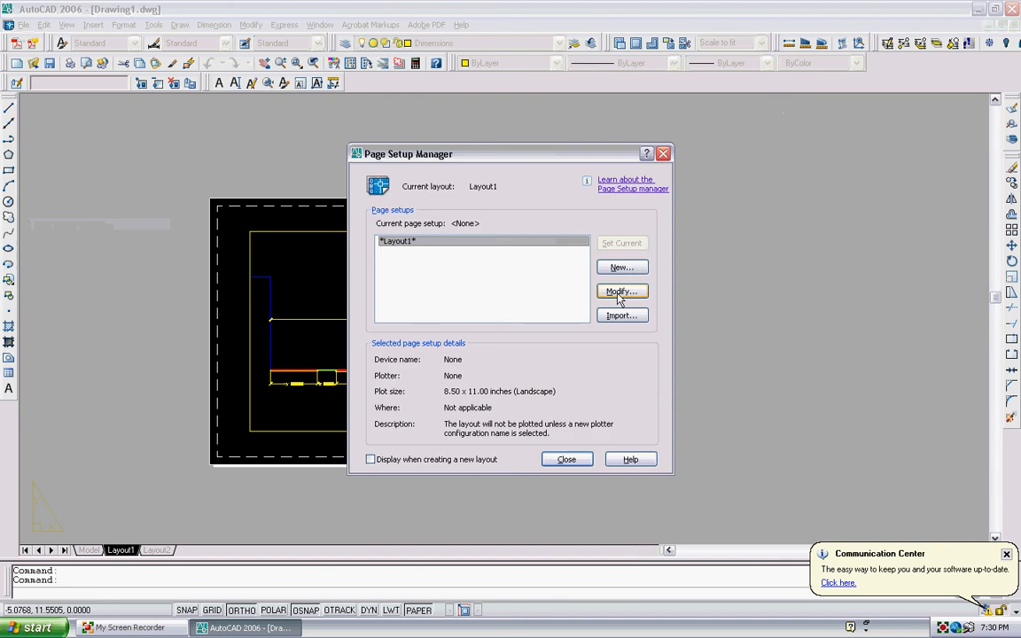
pyautogui.click(614, 292)
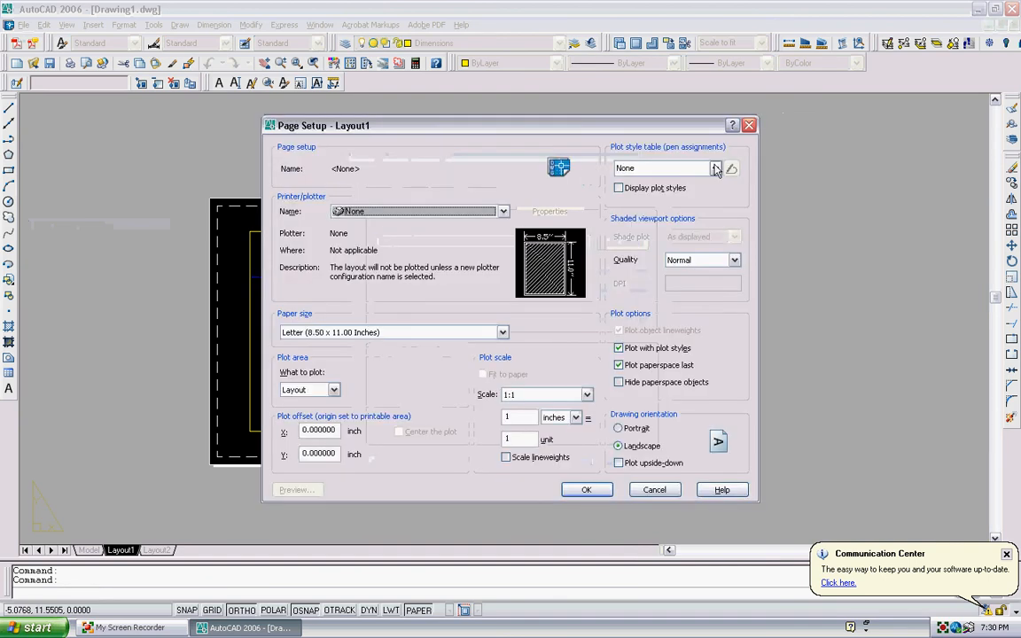
pyautogui.click(665, 168)
pyautogui.click(658, 244)
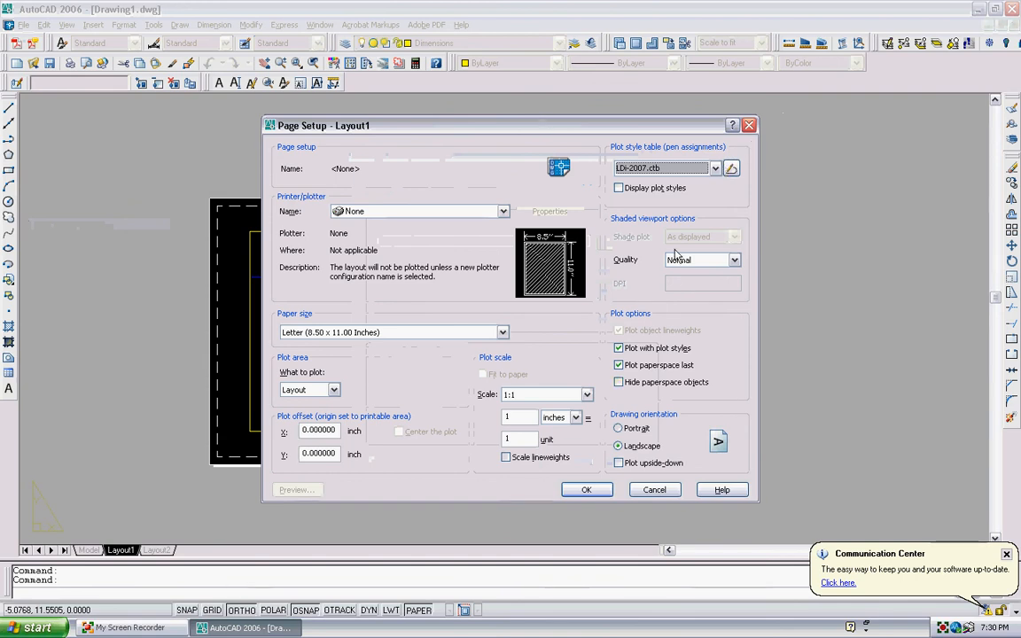
# Step: Set the plotter of Layout1 to PDFCreator and apply the page setup
pyautogui.moveTo(446, 132); pyautogui.dragTo(427, 145)
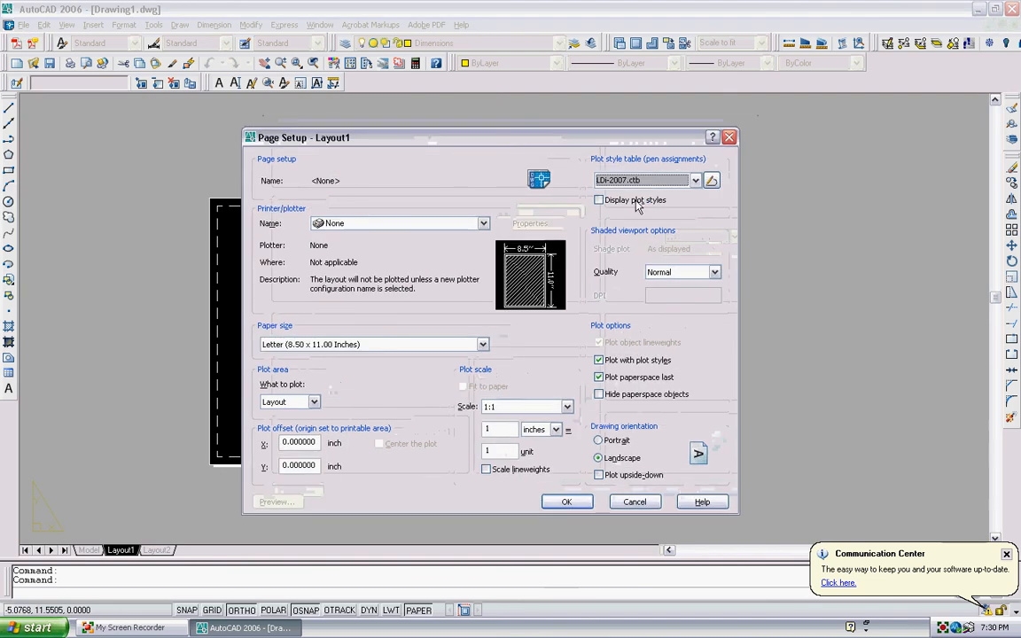
pyautogui.click(483, 224)
pyautogui.click(435, 245)
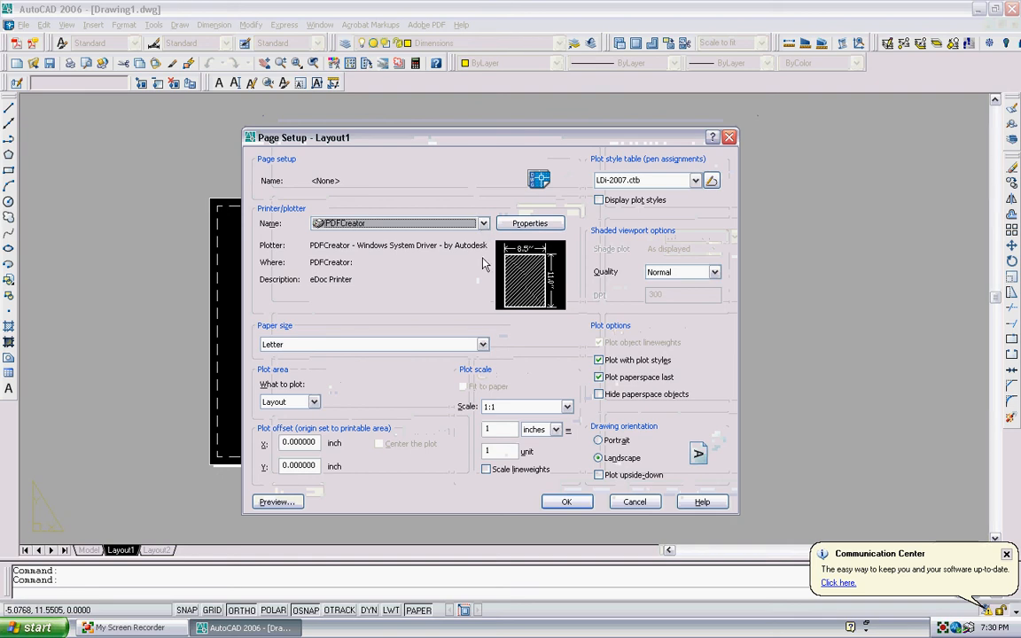
pyautogui.click(568, 504)
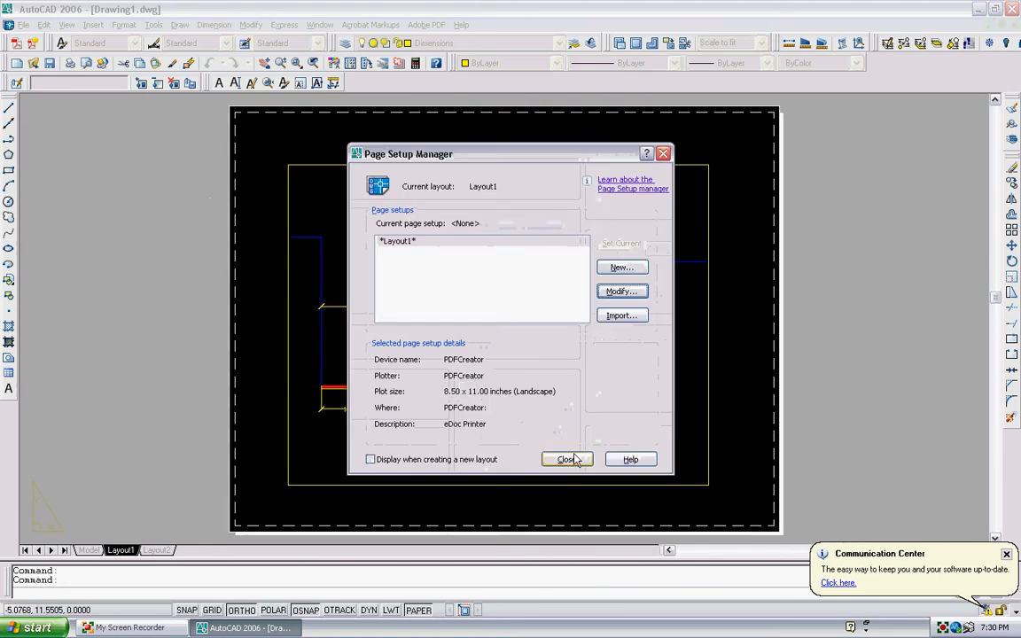
pyautogui.click(564, 460)
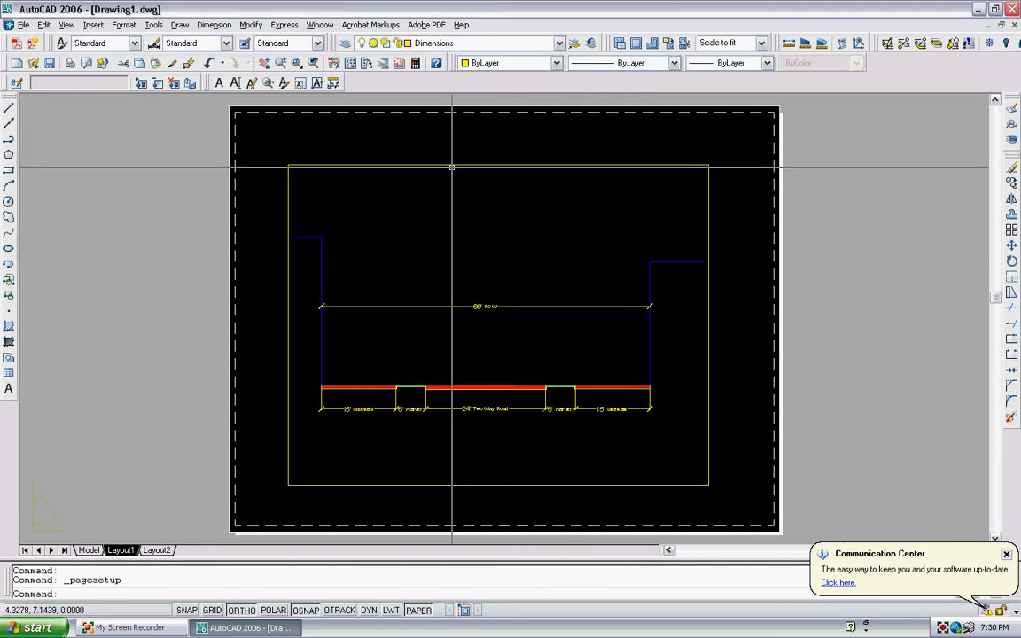
# Step: Stretch the layout viewport's left edge to the printable margin and its right edge outward, close to the opposite margin
pyautogui.click(287, 165)
pyautogui.click(236, 165)
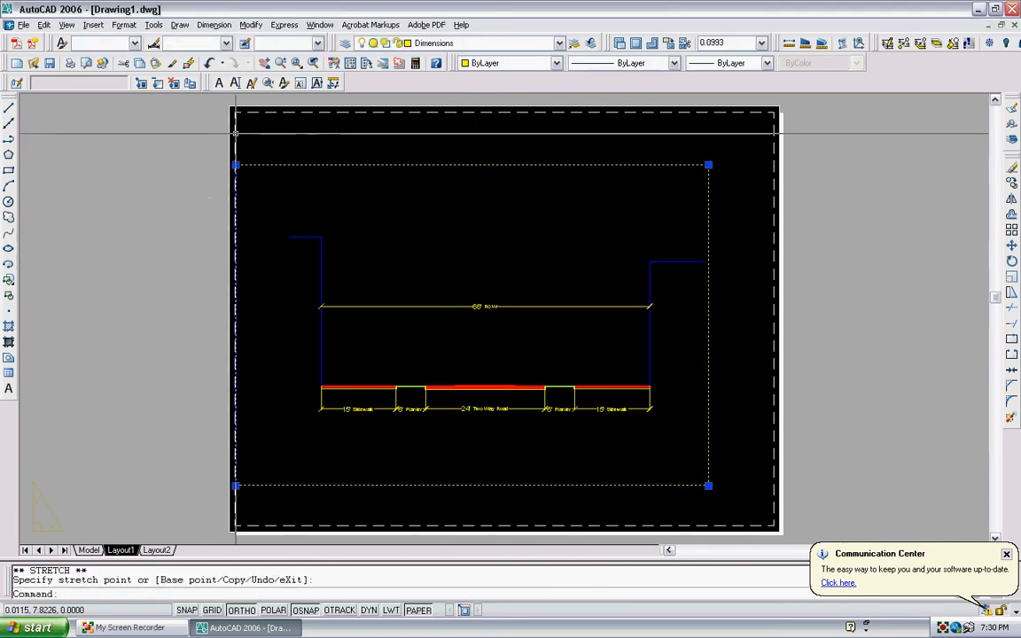
pyautogui.click(709, 165)
pyautogui.click(747, 165)
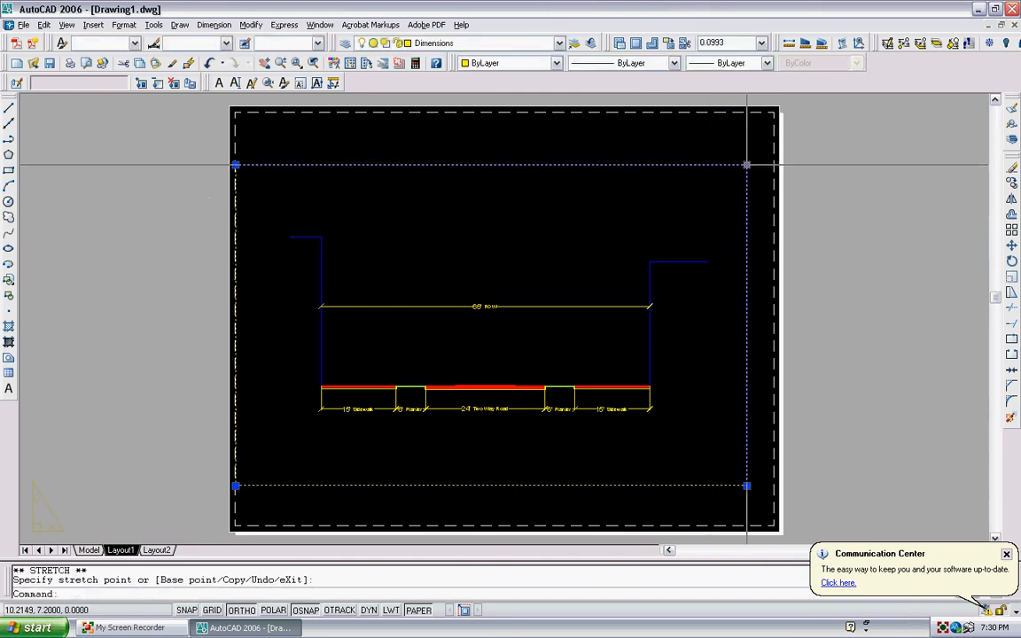
pyautogui.press('Escape')
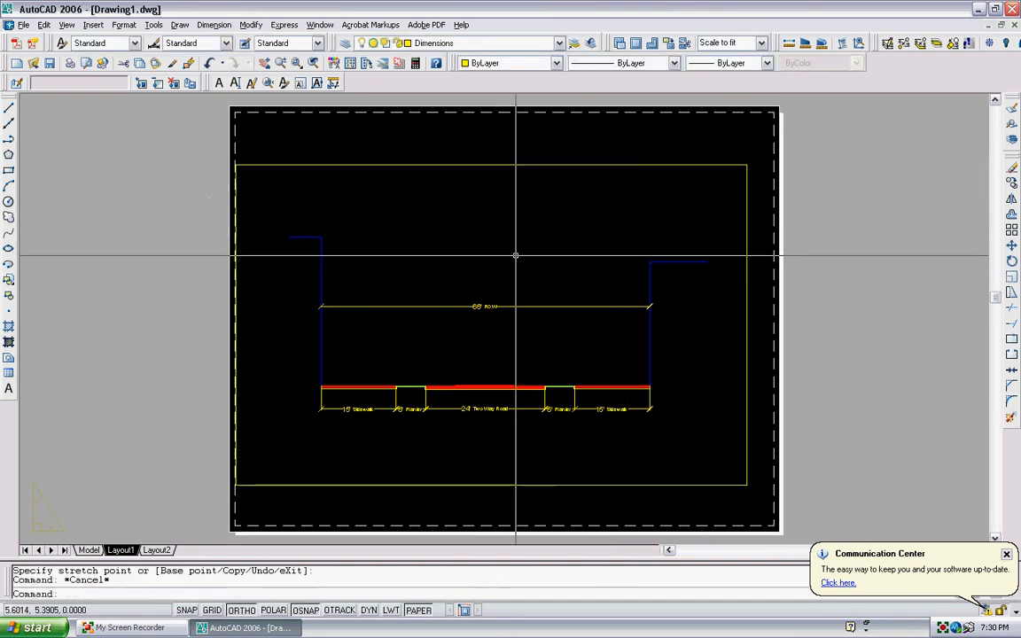
# Step: Move the layout viewport slightly right, off the page's left printable margin
pyautogui.scroll(2, 515, 255)
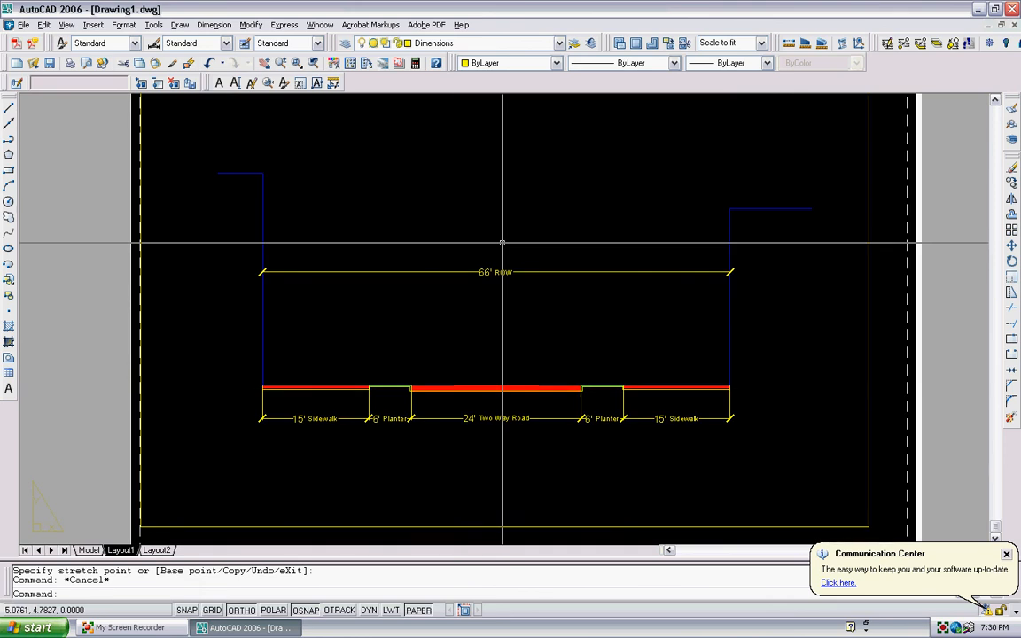
pyautogui.scroll(-2, 501, 242)
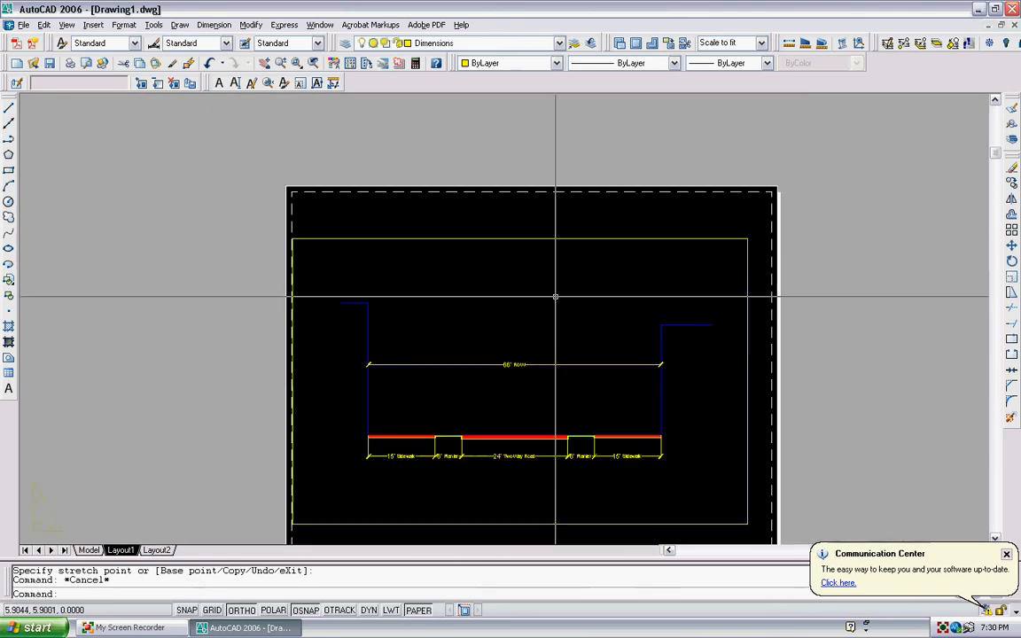
pyautogui.write('m')
pyautogui.press('Return')
pyautogui.click(537, 264)
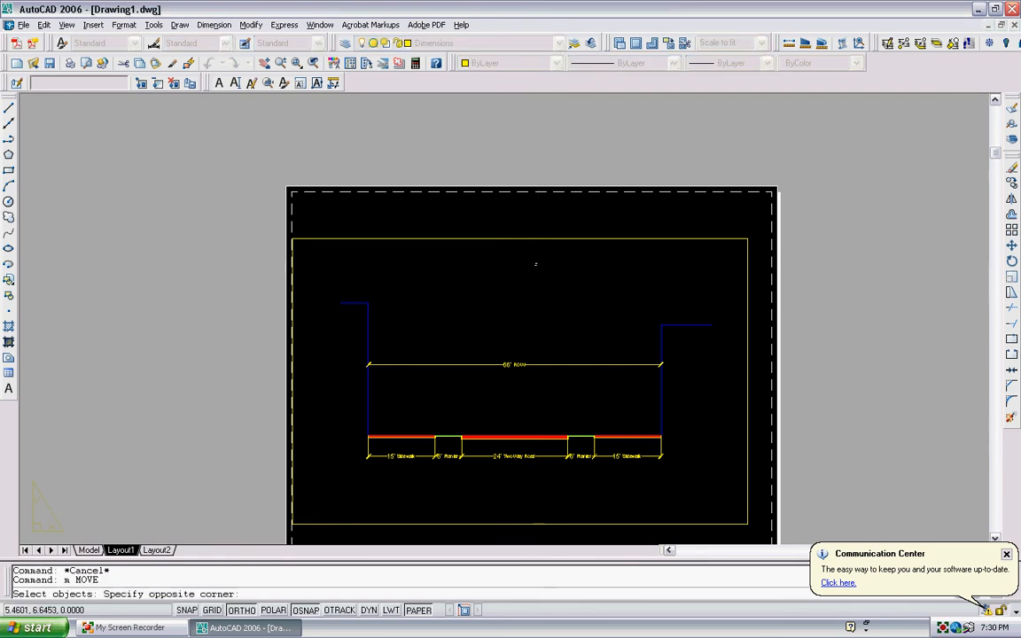
pyautogui.click(523, 237)
pyautogui.press('Return')
pyautogui.click(511, 270)
pyautogui.click(515, 270)
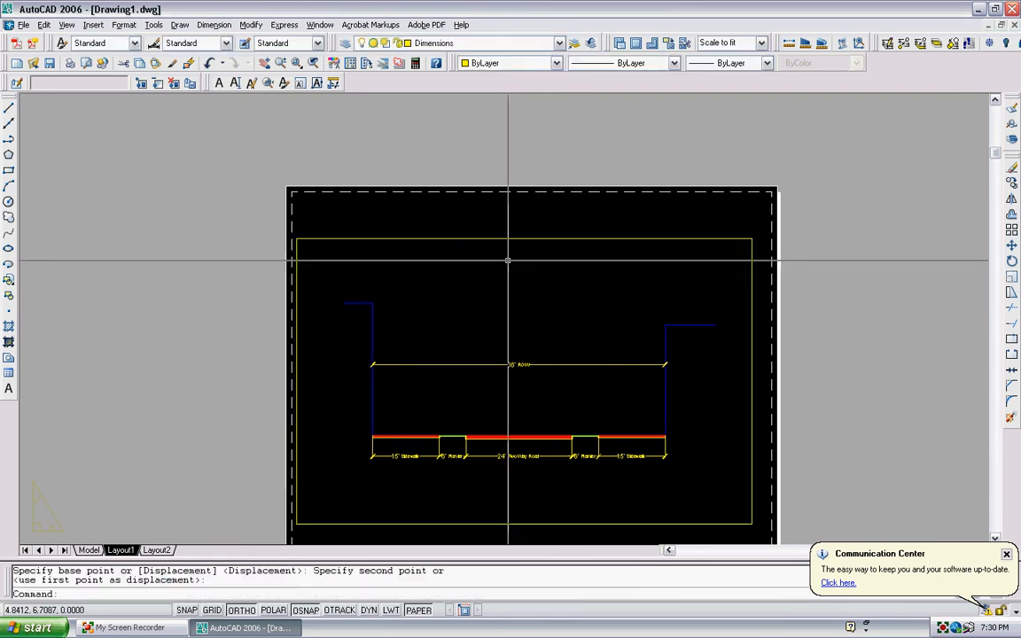
# Step: Move the viewport about 0.14 inches further right to center it between the page's side margins
pyautogui.press('Return')
pyautogui.click(511, 264)
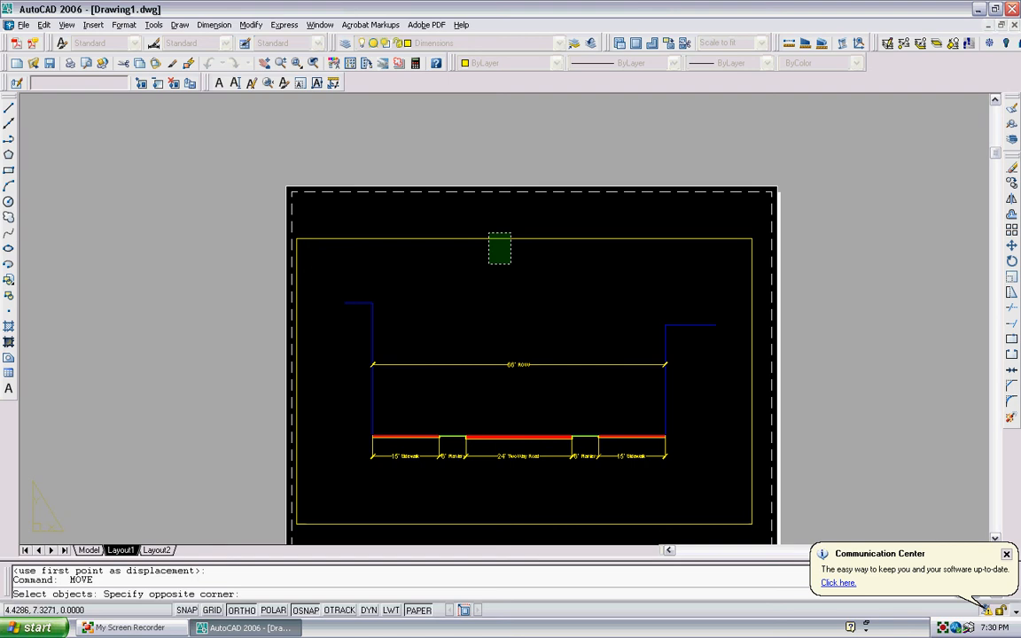
pyautogui.click(486, 235)
pyautogui.press('Return')
pyautogui.click(455, 270)
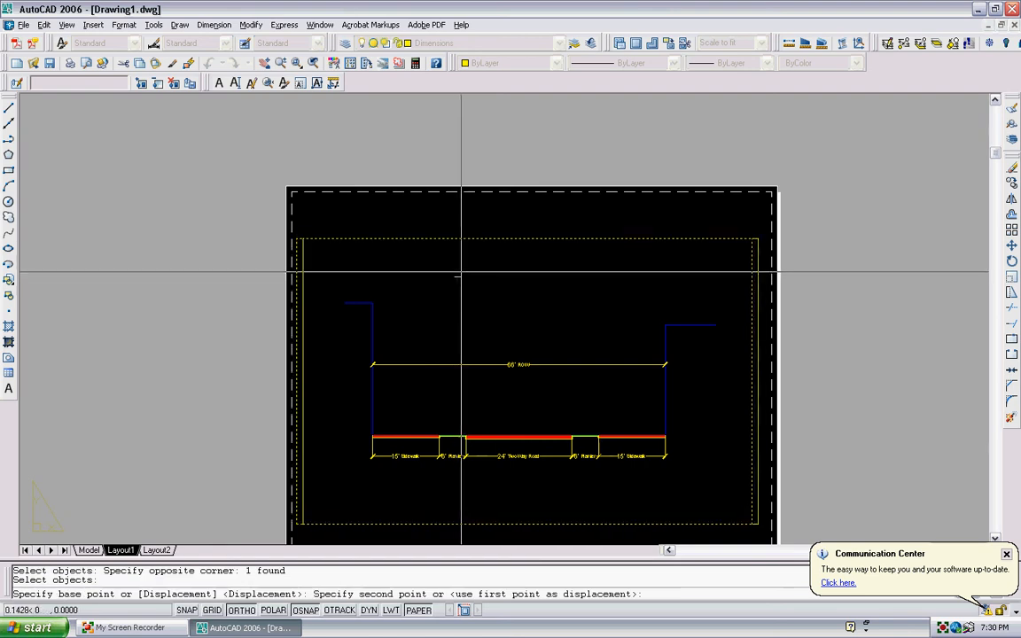
pyautogui.click(461, 271)
pyautogui.moveTo(459, 285); pyautogui.dragTo(415, 241, button='middle')
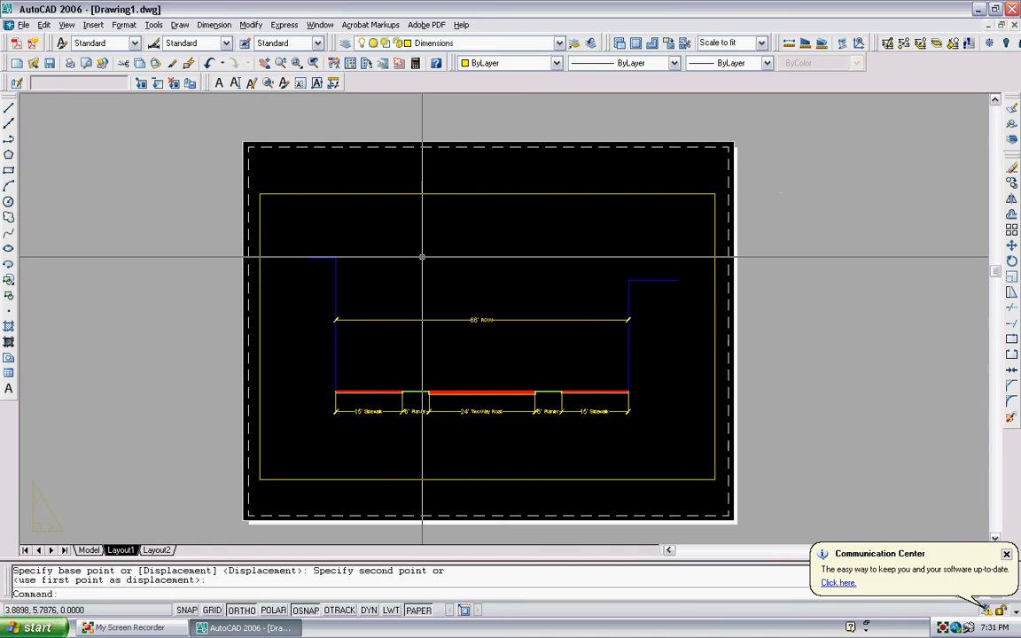
# Step: Plot Layout1 to PDFCreator on Letter paper in landscape at 1:1 scale with the LDi-2007.ctb plot styles
pyautogui.hotkey('ctrl', 'p')
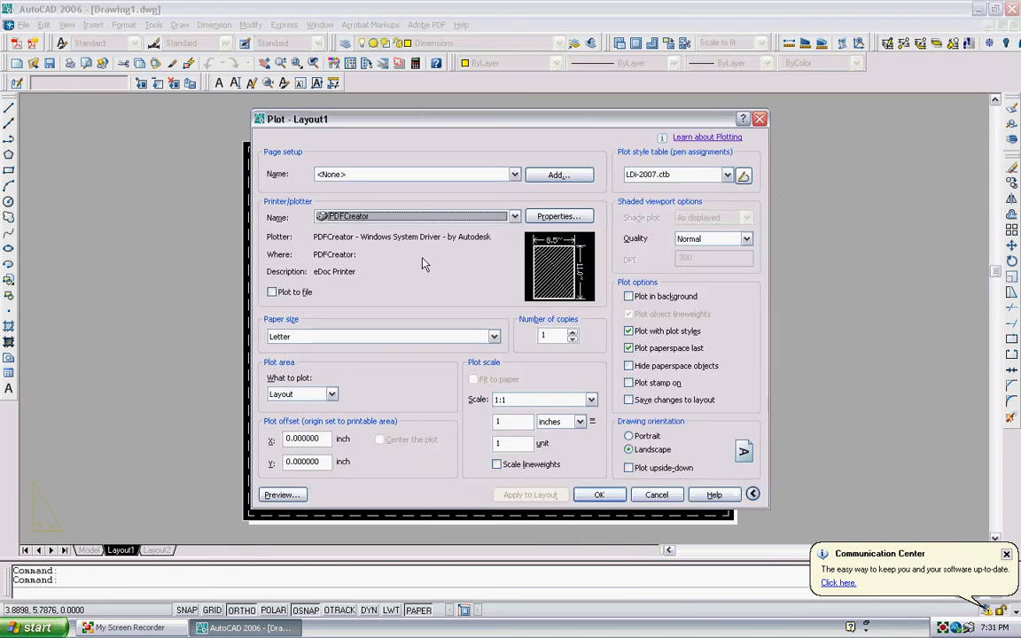
pyautogui.click(600, 494)
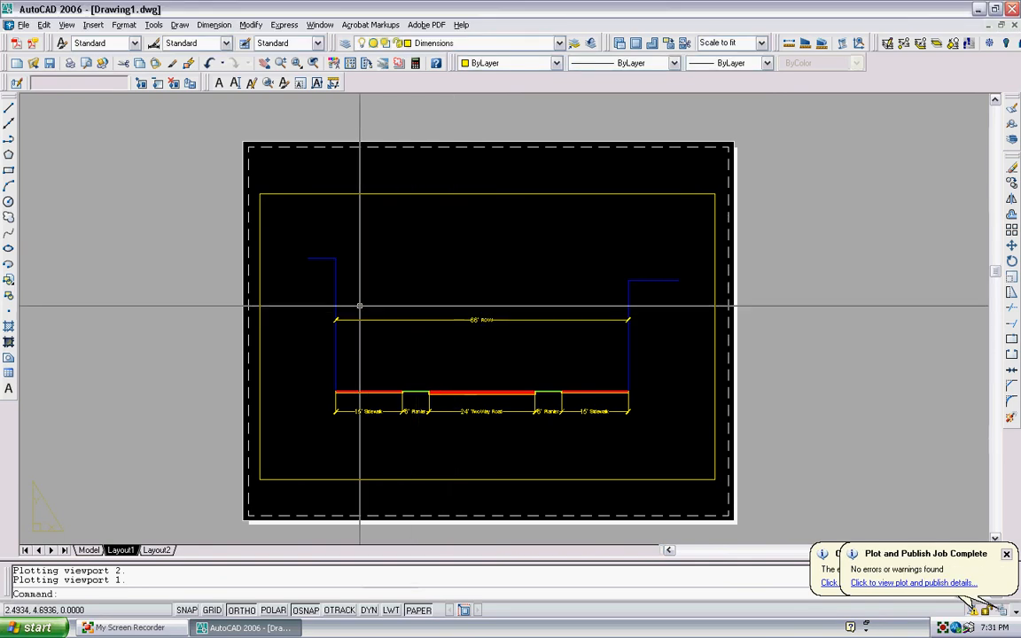
pyautogui.scroll(2, 399, 394)
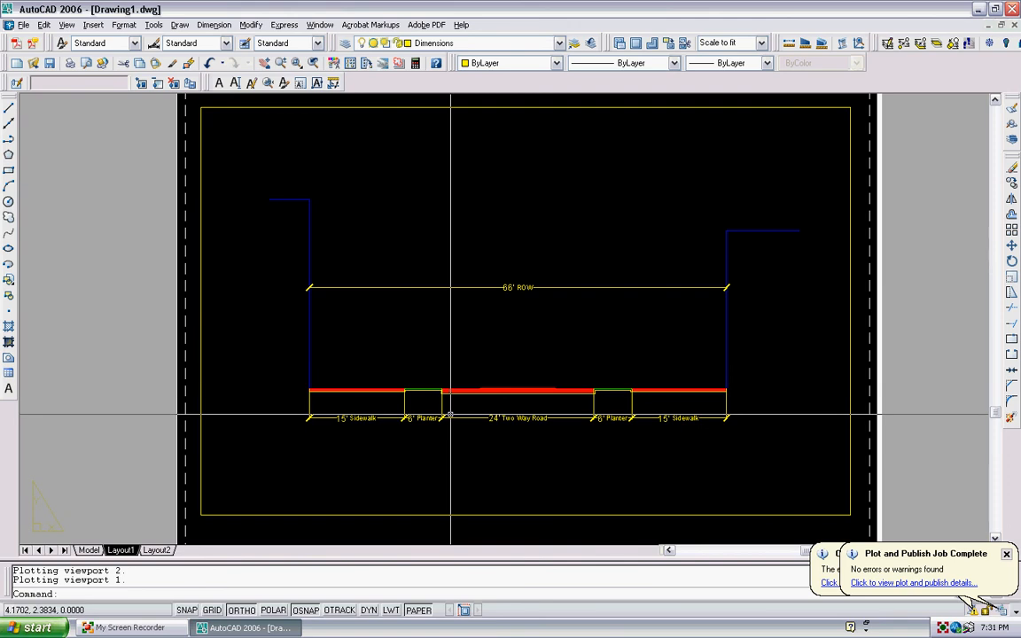
pyautogui.scroll(-2, 472, 324)
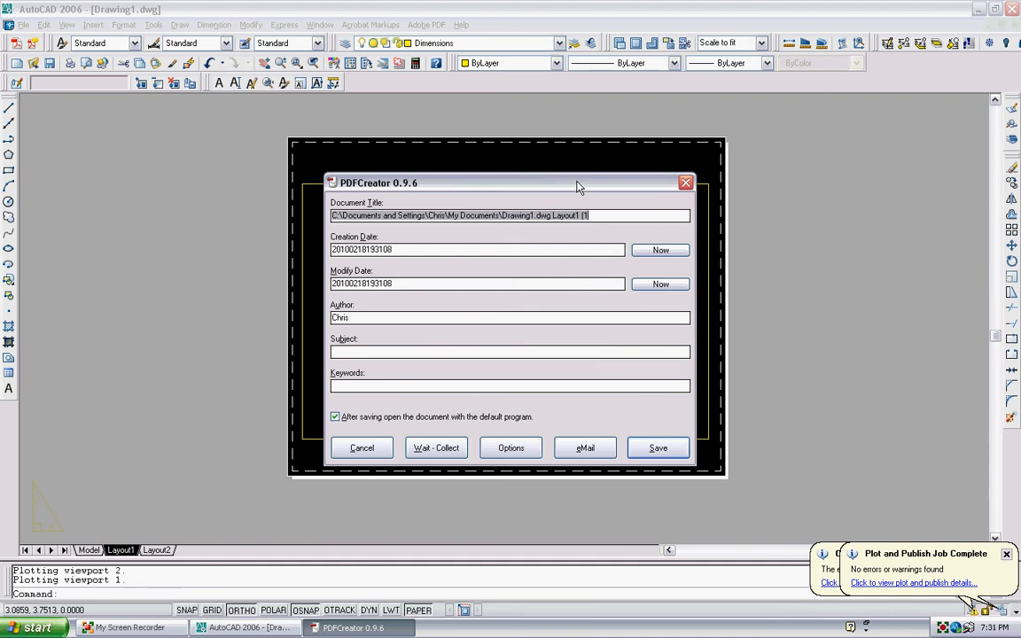
# Step: Save the plot as the PDF "Drawing1.dwg Layout1 (1" in Photoshop Demonstration 3's PDF's folder, and close the opened PDF
pyautogui.moveTo(576, 188); pyautogui.dragTo(725, 216)
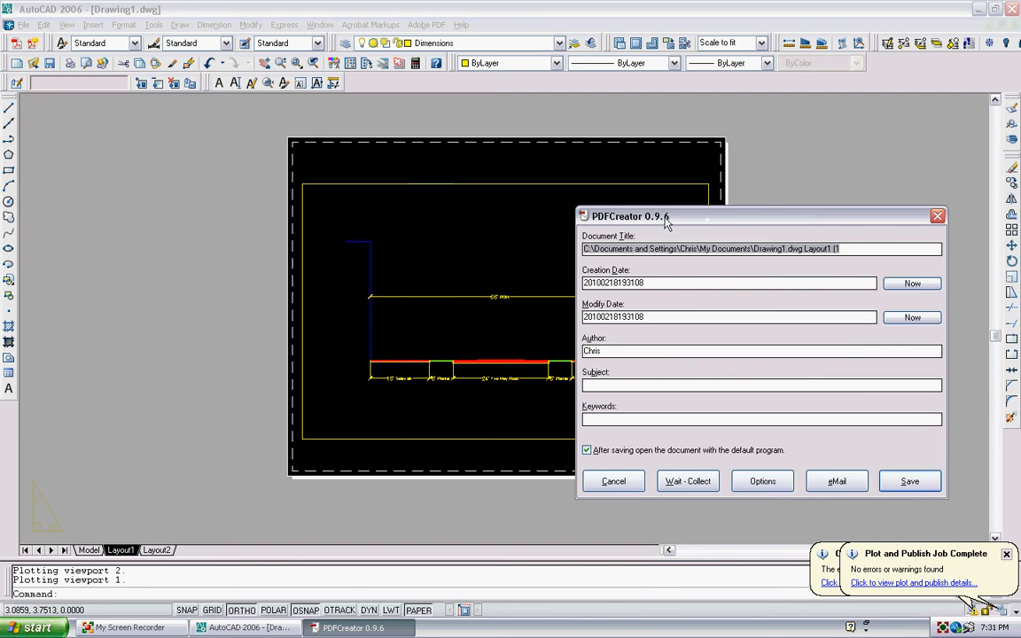
pyautogui.moveTo(666, 223); pyautogui.dragTo(483, 170)
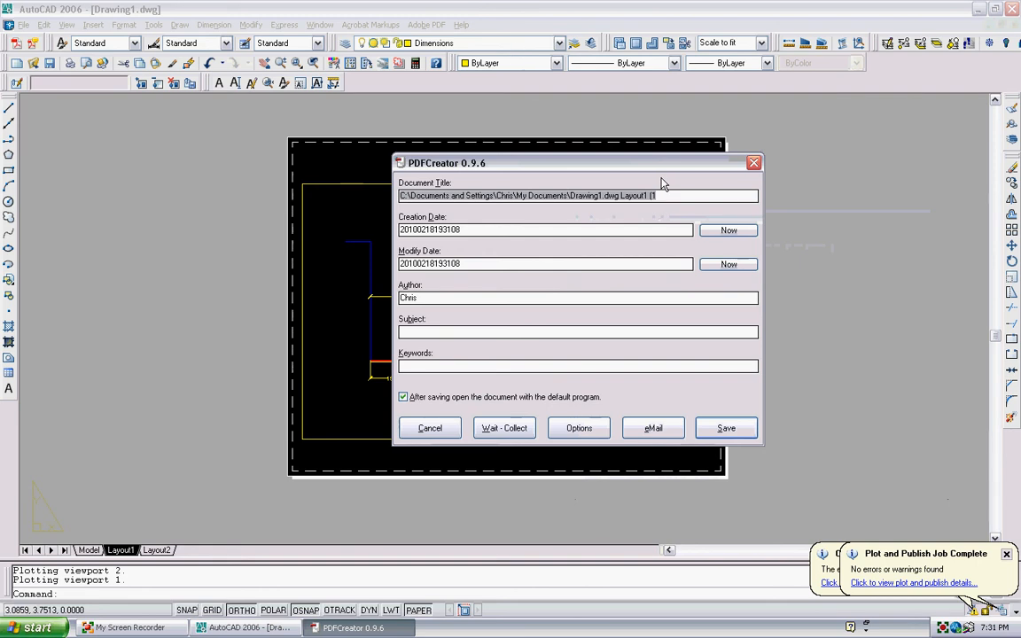
pyautogui.click(726, 428)
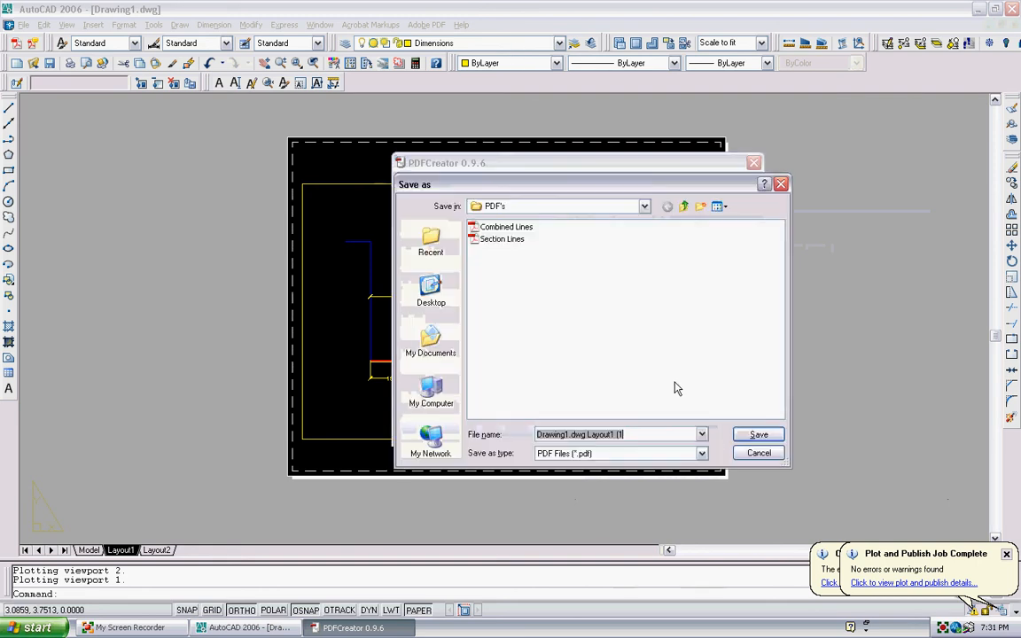
pyautogui.click(644, 206)
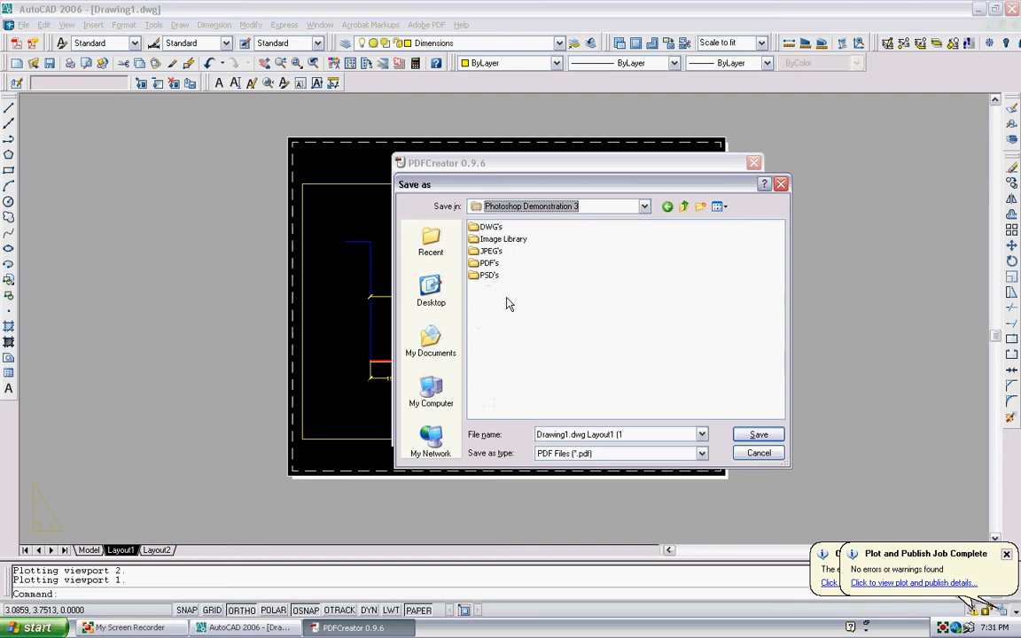
pyautogui.doubleClick(488, 263)
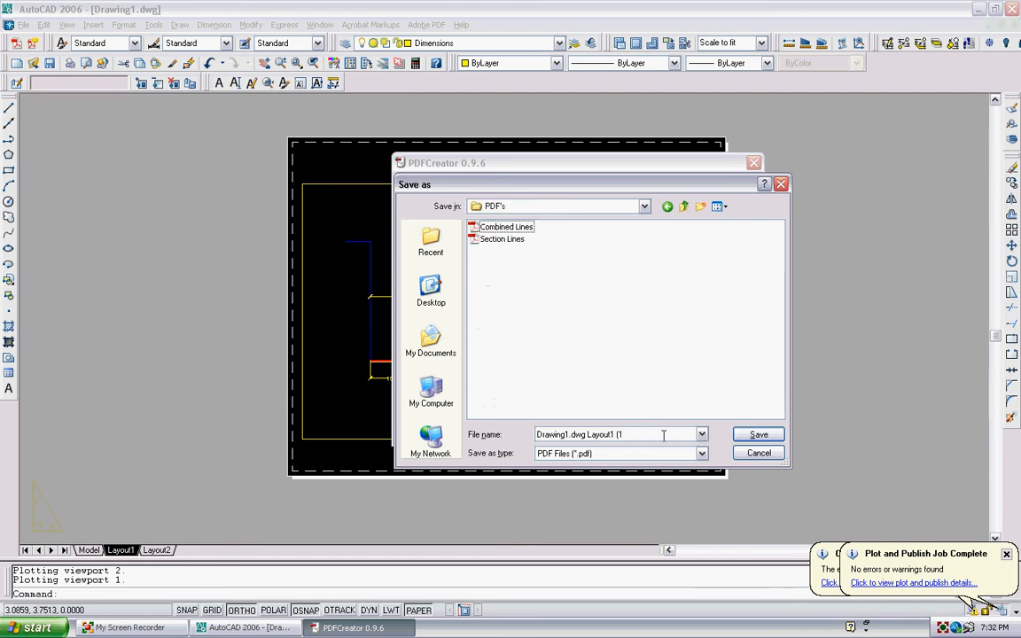
pyautogui.press('Return')
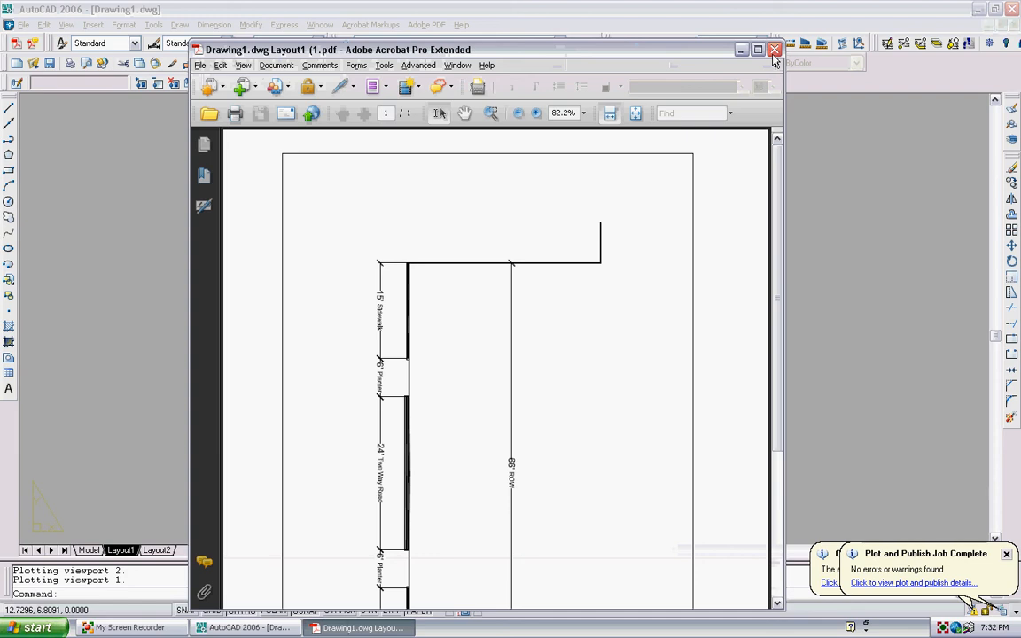
pyautogui.click(773, 50)
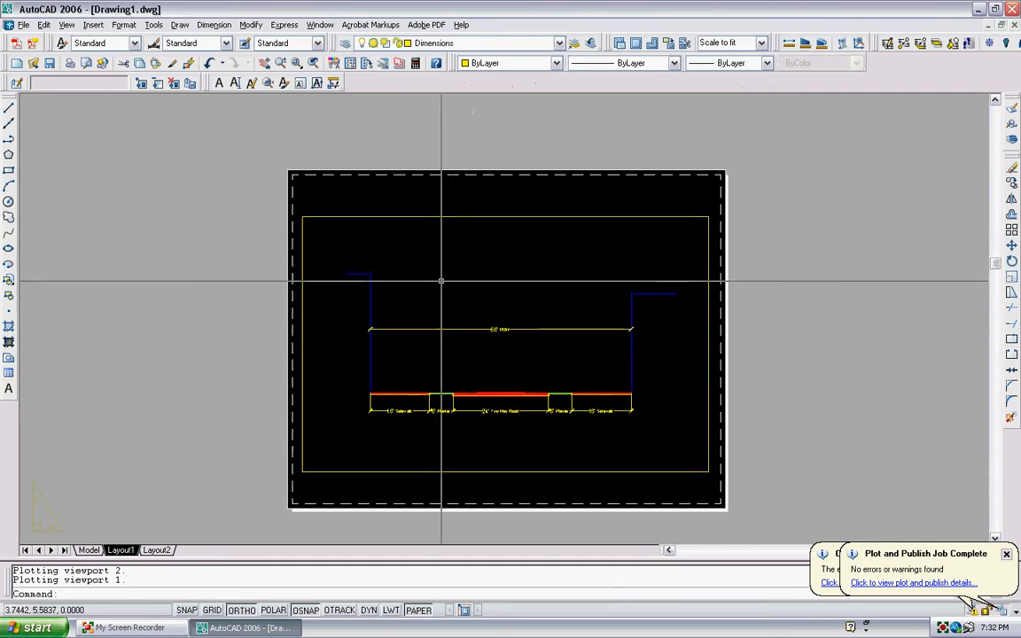
pyautogui.scroll(3, 561, 347)
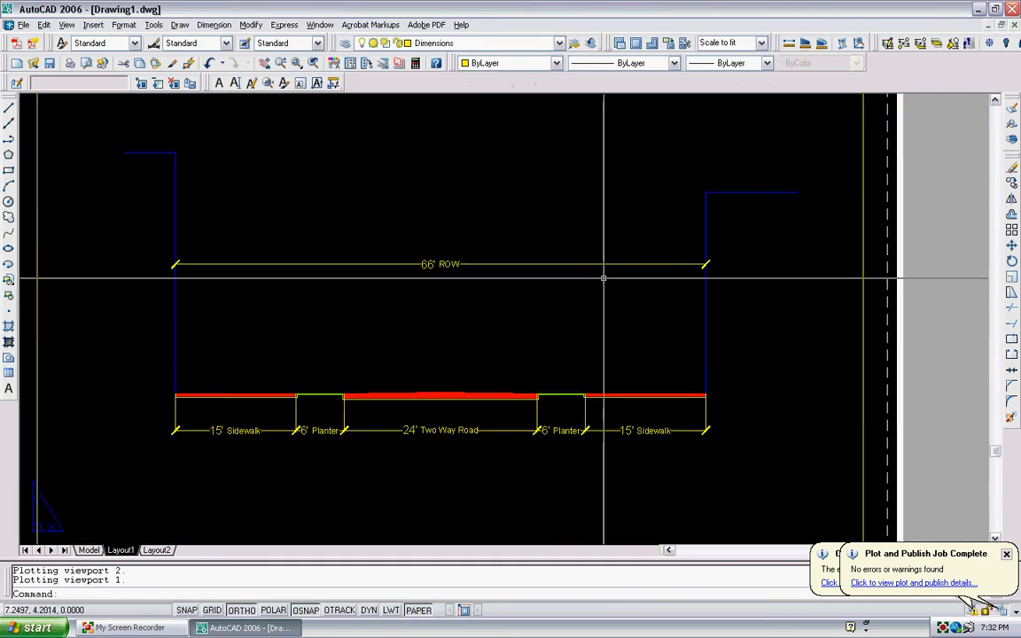
# Step: Close AutoCAD with its drawing and launch Photoshop from the desktop
pyautogui.scroll(-2, 676, 238)
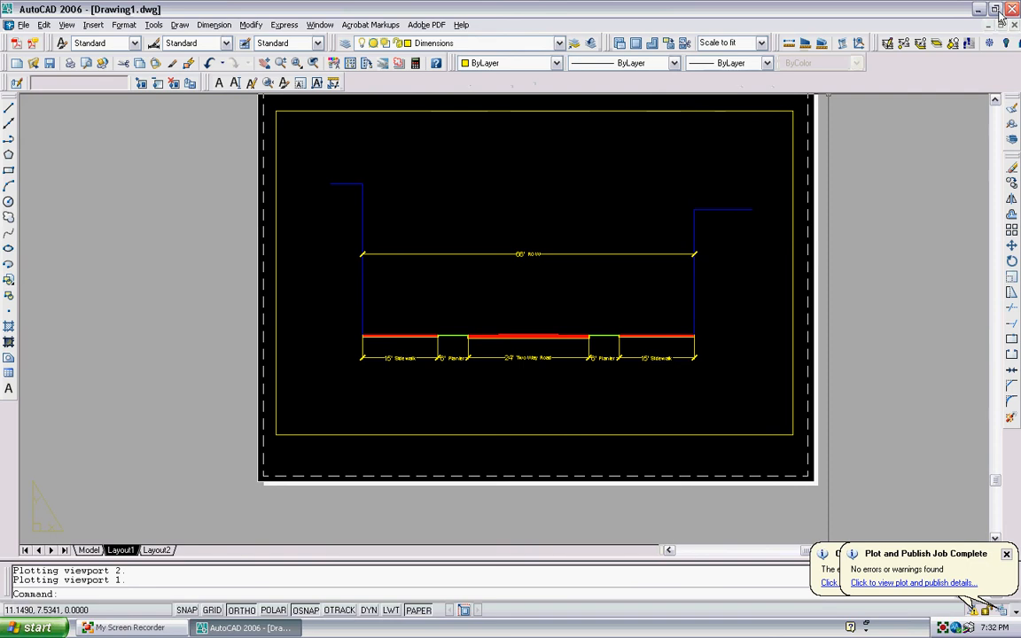
pyautogui.click(1014, 10)
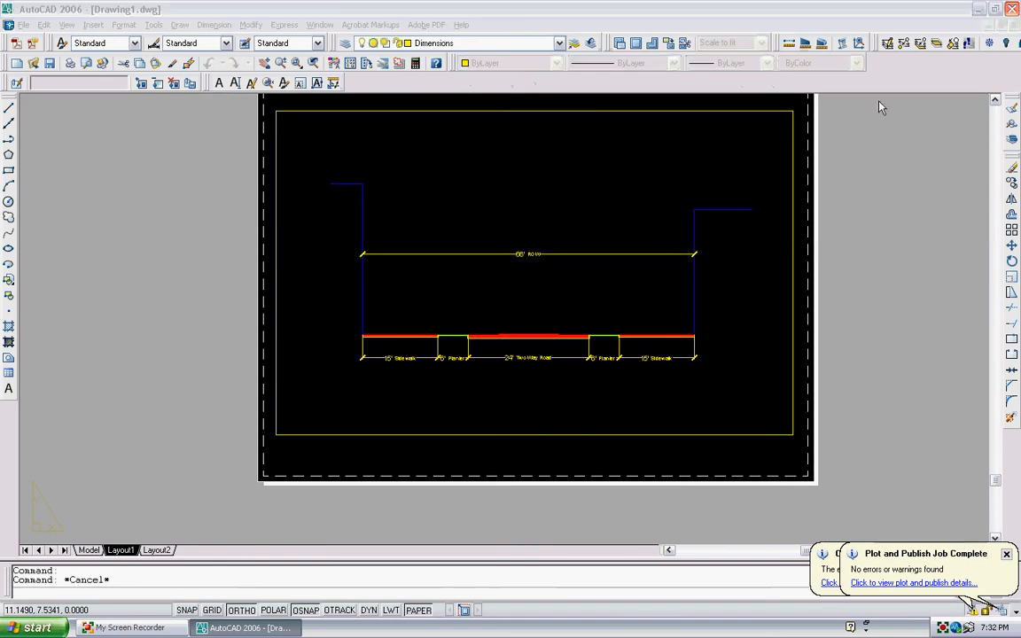
pyautogui.click(514, 336)
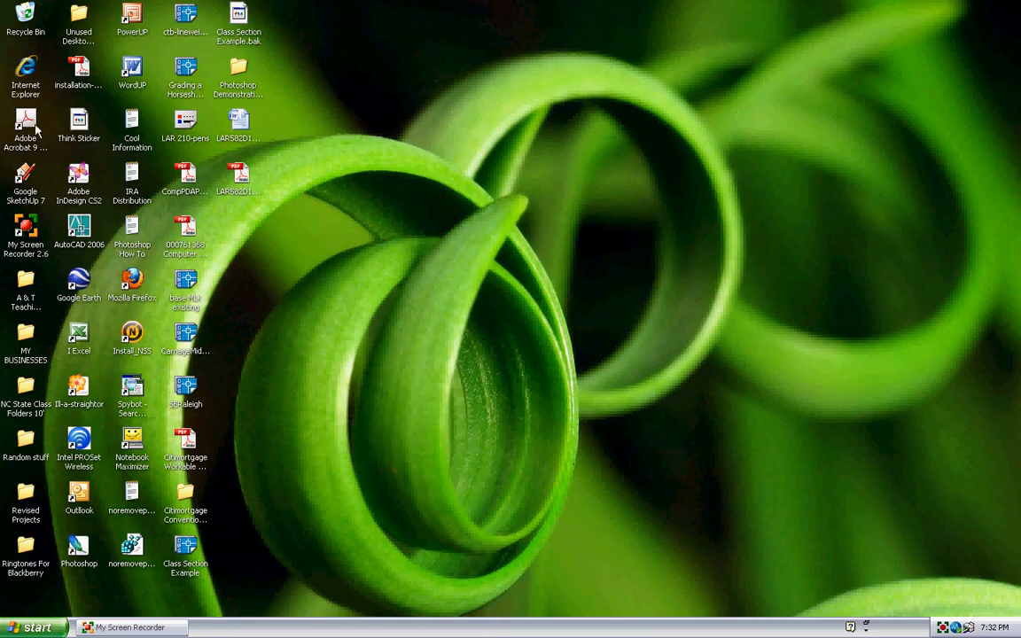
pyautogui.click(80, 551)
pyautogui.doubleClick(79, 552)
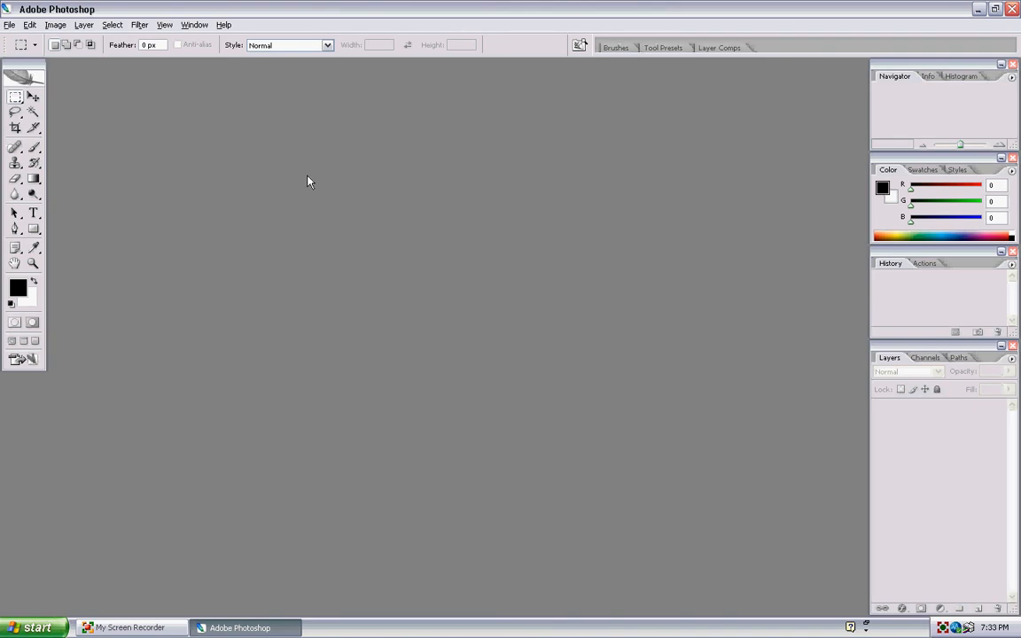
# Step: Open the PDF "Drawing1.dwg Layout1 (1" from the desktop's Photoshop Demonstration 3 folder, inside PDF's
pyautogui.hotkey('alt', 'f')
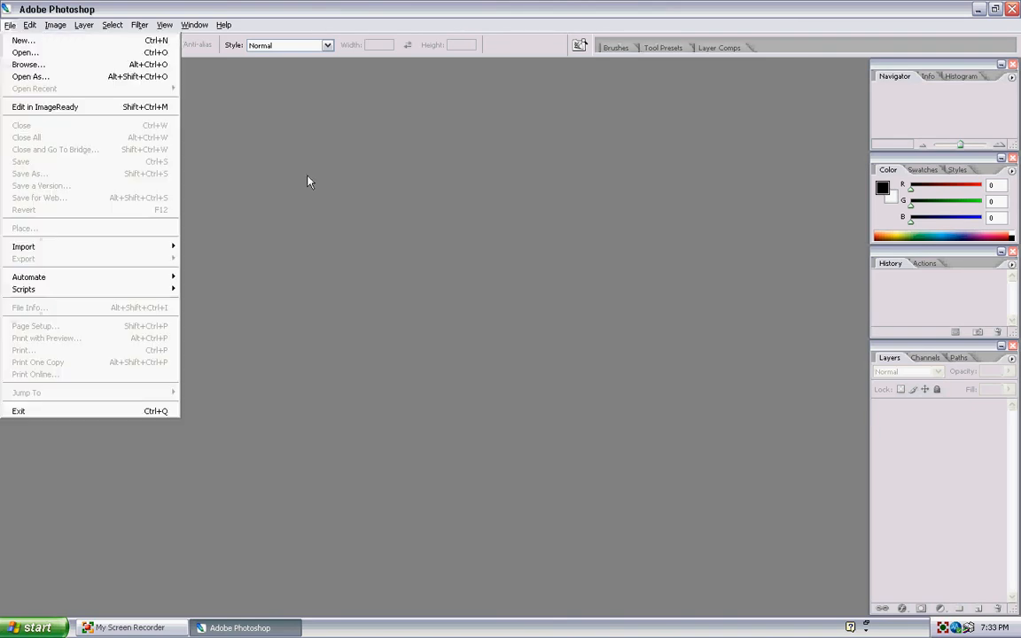
pyautogui.click(27, 51)
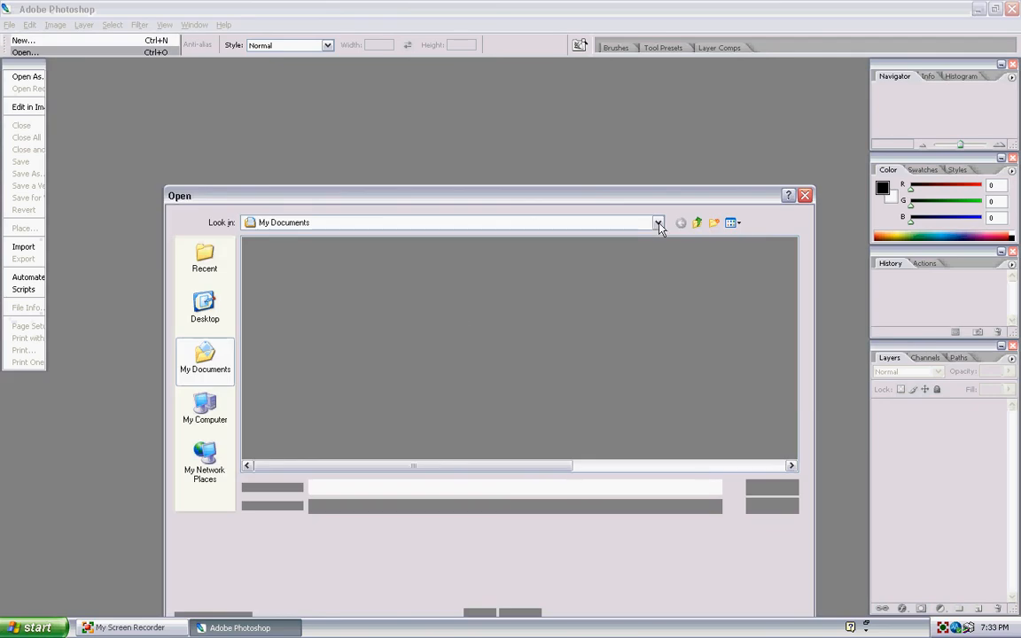
pyautogui.click(382, 223)
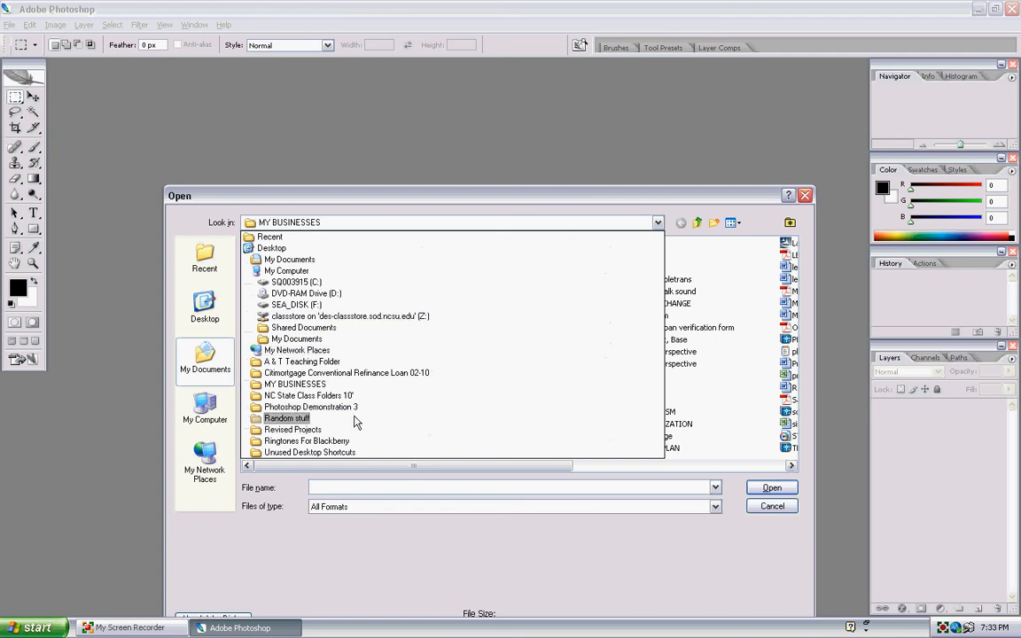
pyautogui.click(275, 248)
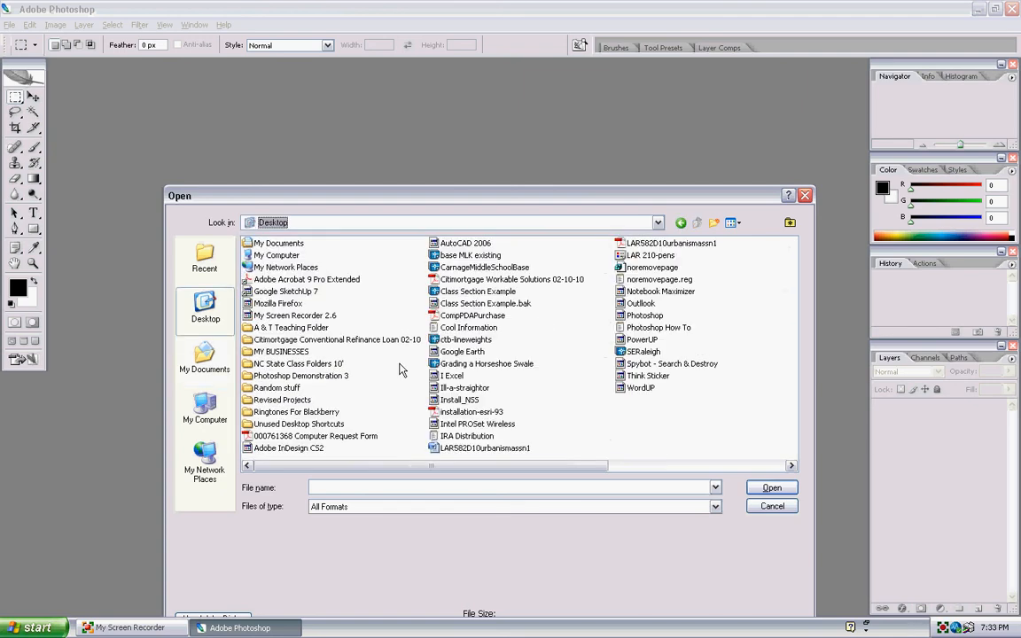
pyautogui.doubleClick(324, 378)
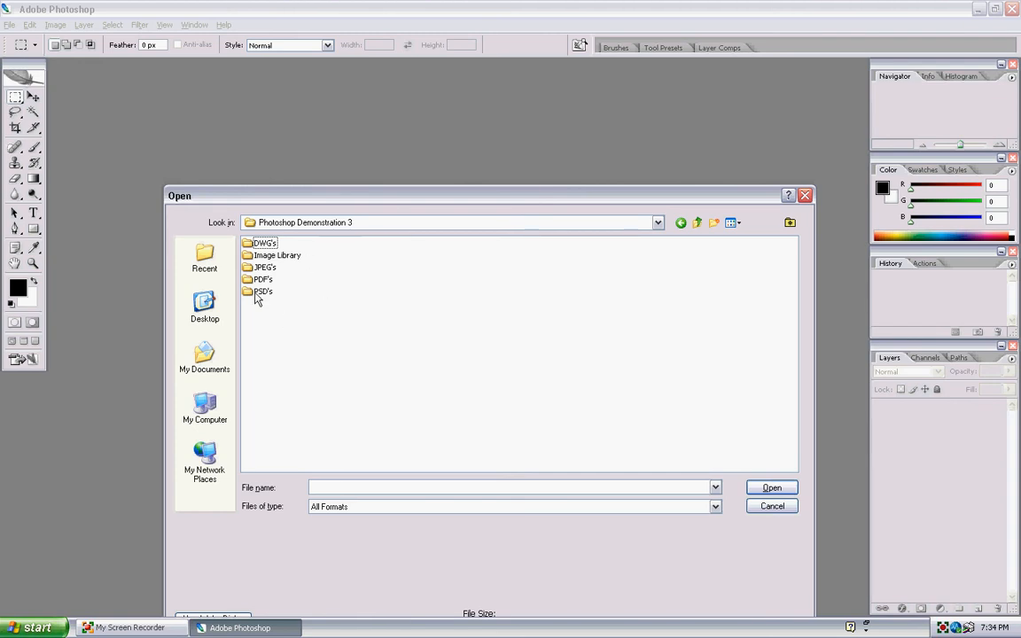
pyautogui.doubleClick(265, 282)
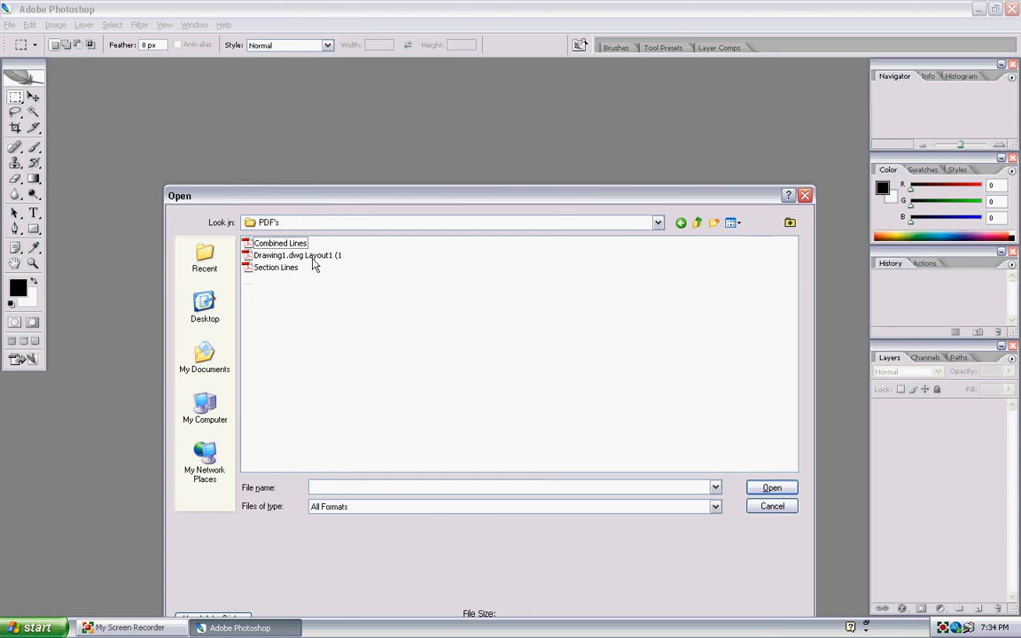
pyautogui.click(310, 256)
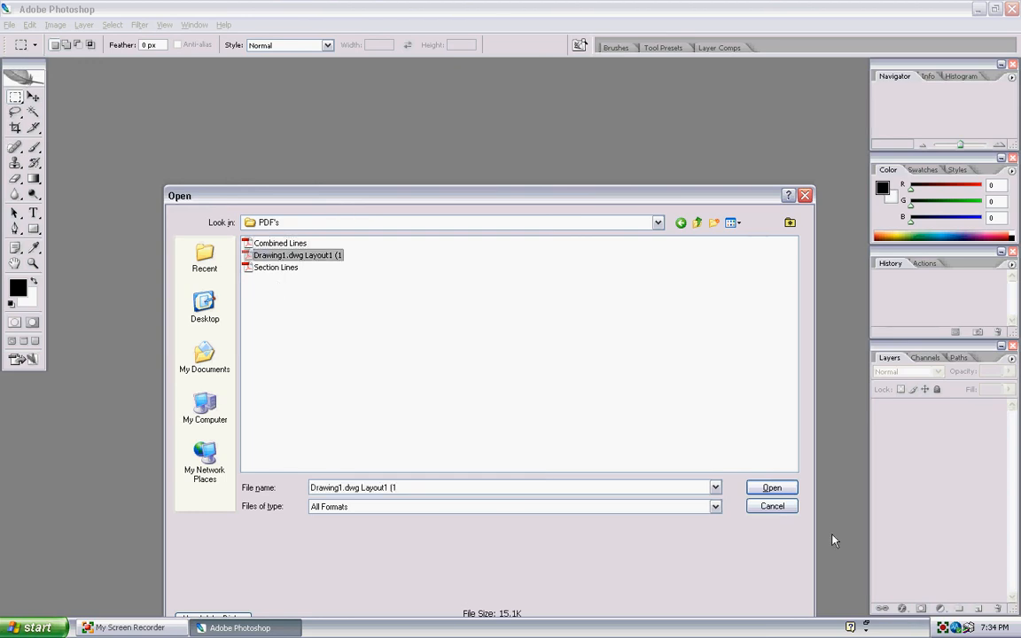
pyautogui.click(770, 488)
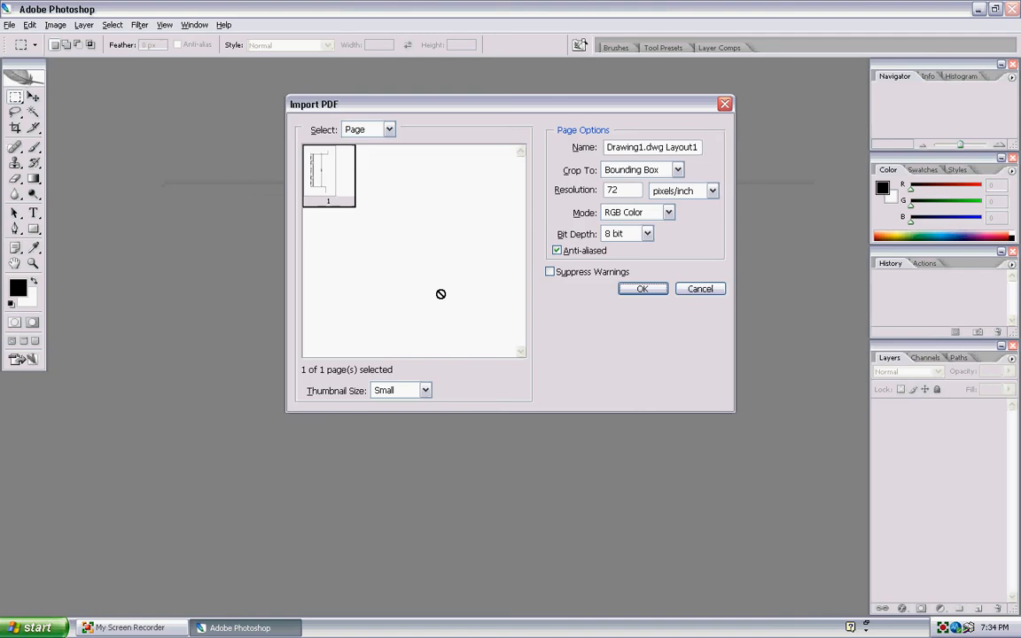
# Step: Import the PDF page at a resolution of 200 pixels/inch
pyautogui.click(556, 195)
pyautogui.write('200')
pyautogui.press('Return')
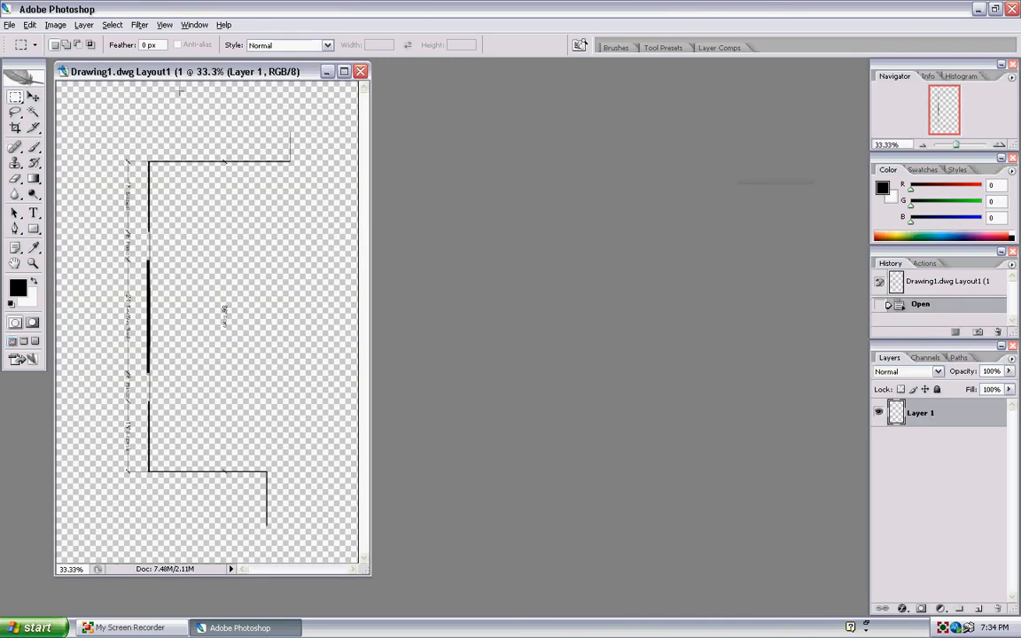
# Step: Rotate the canvas 90° counterclockwise and maximize the document window, viewing the cross-section at 50%
pyautogui.click(131, 81)
pyautogui.click(56, 25)
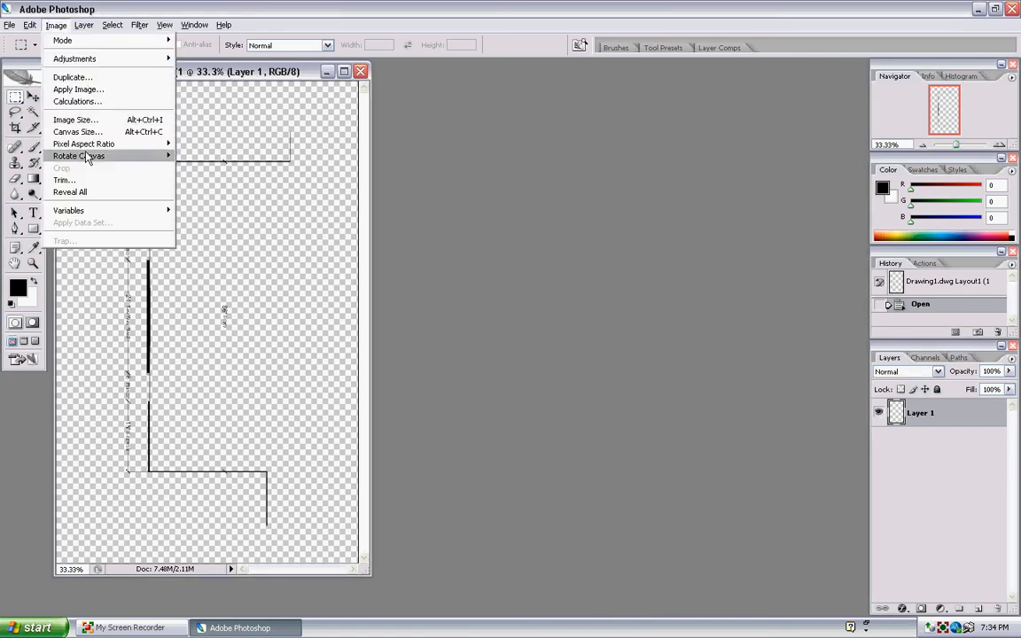
pyautogui.moveTo(107, 156)
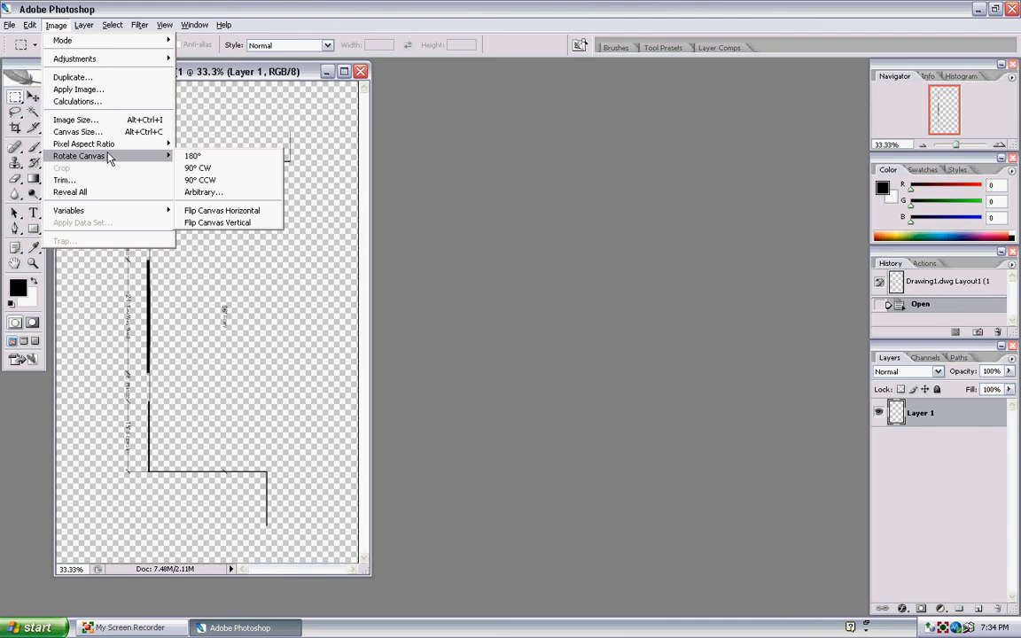
pyautogui.click(207, 180)
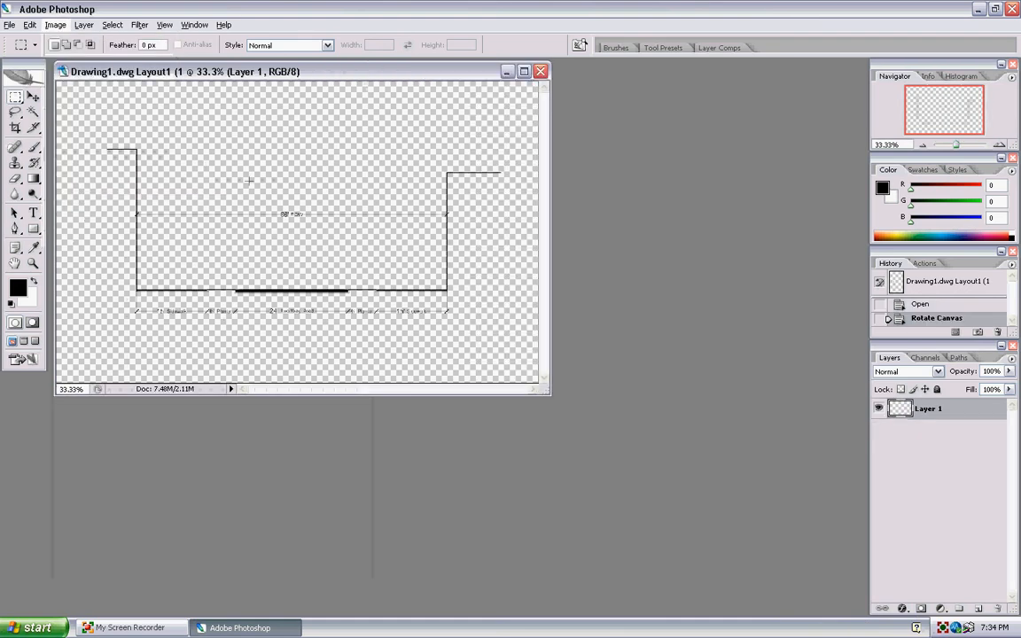
pyautogui.click(523, 72)
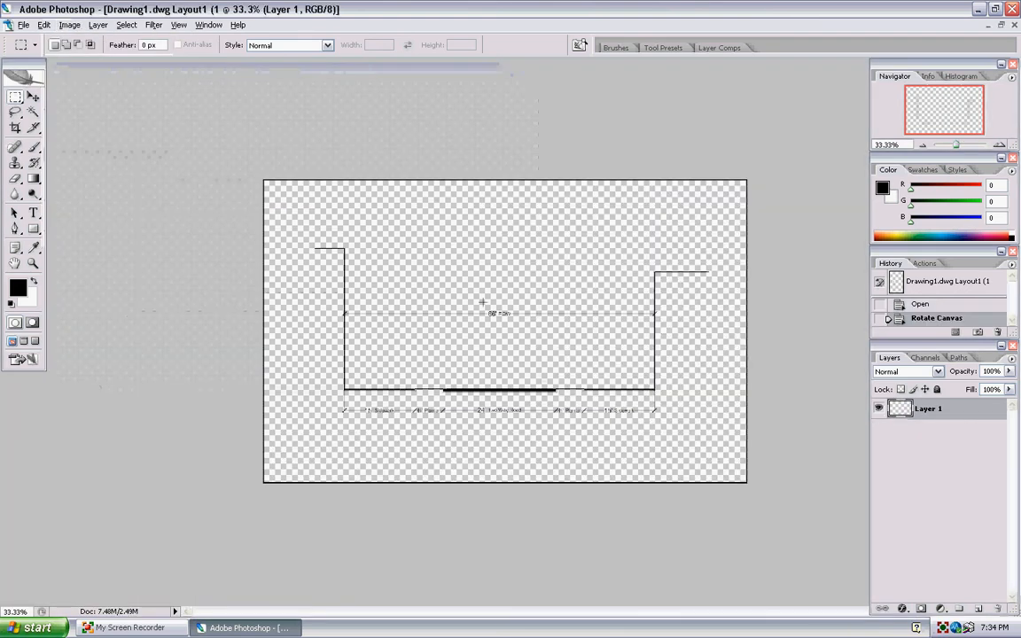
pyautogui.hotkey('ctrl', '+')
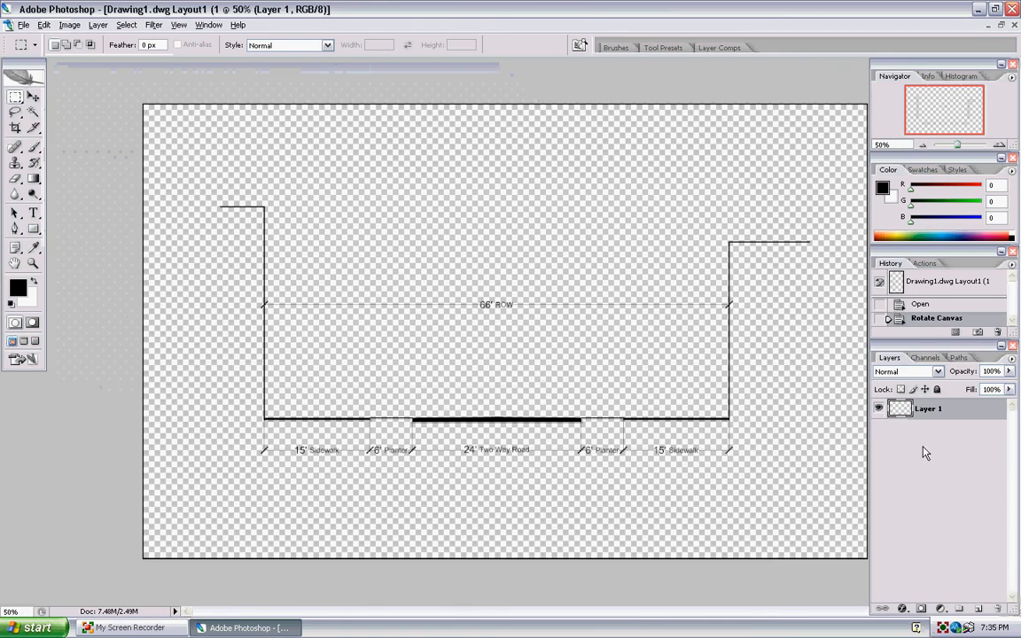
pyautogui.click(209, 25)
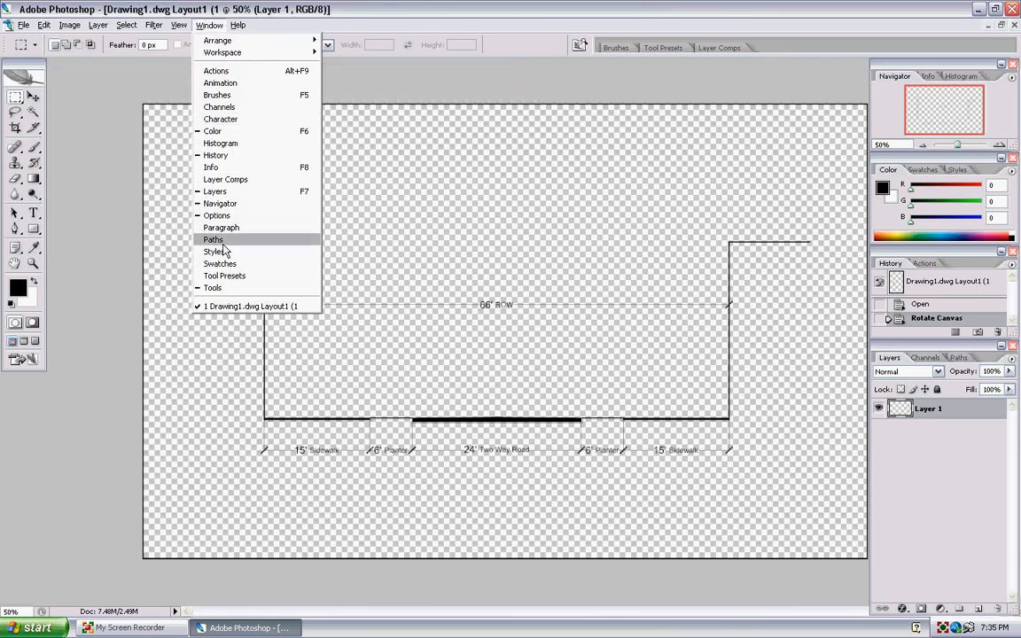
pyautogui.click(237, 193)
pyautogui.click(207, 25)
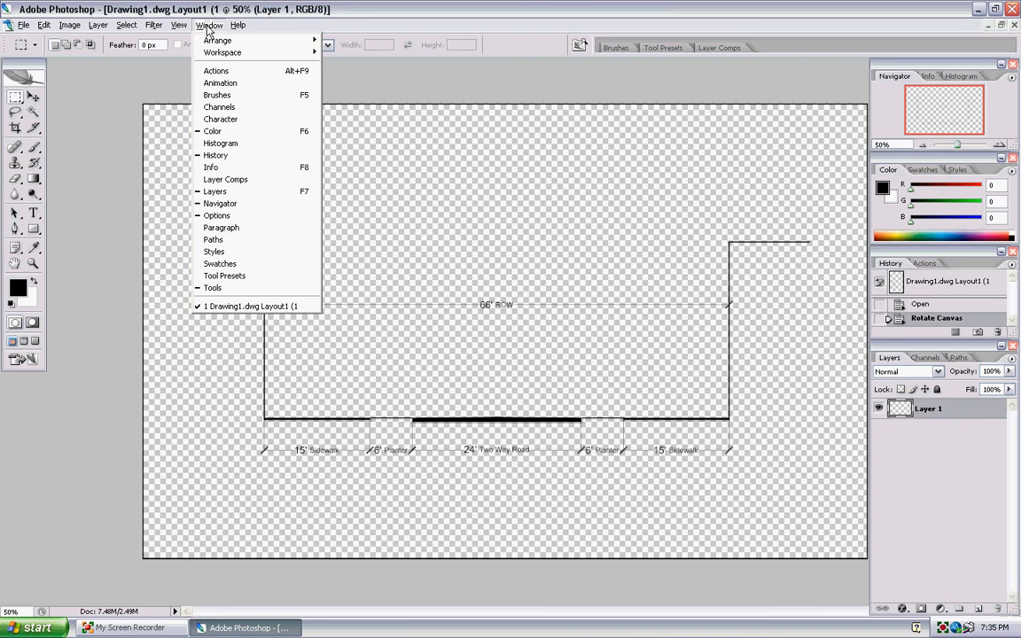
pyautogui.click(235, 194)
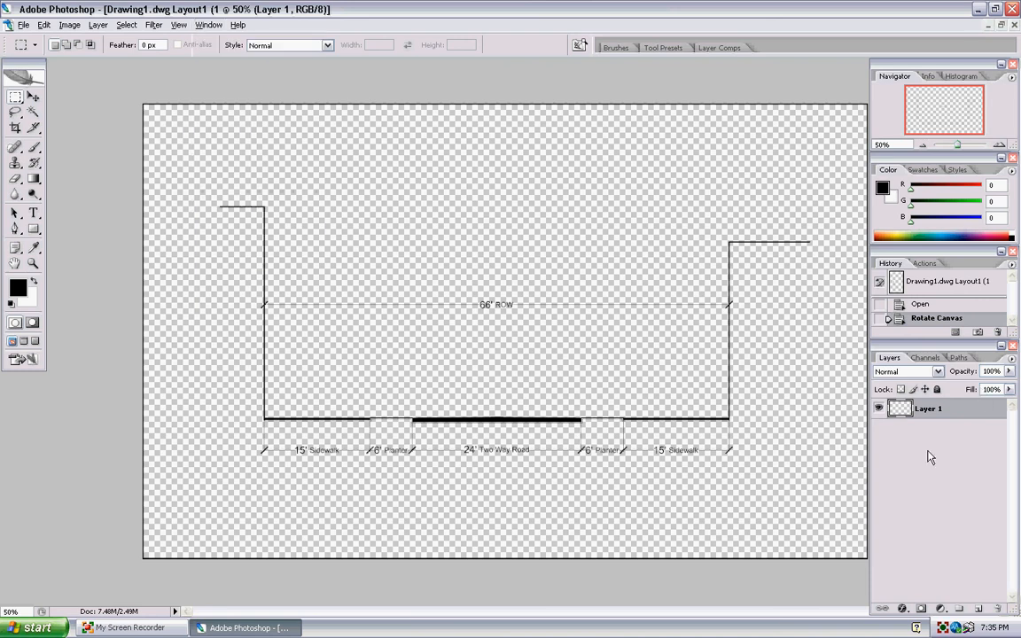
# Step: Create a new layer above Layer 1 and name it Background
pyautogui.click(979, 610)
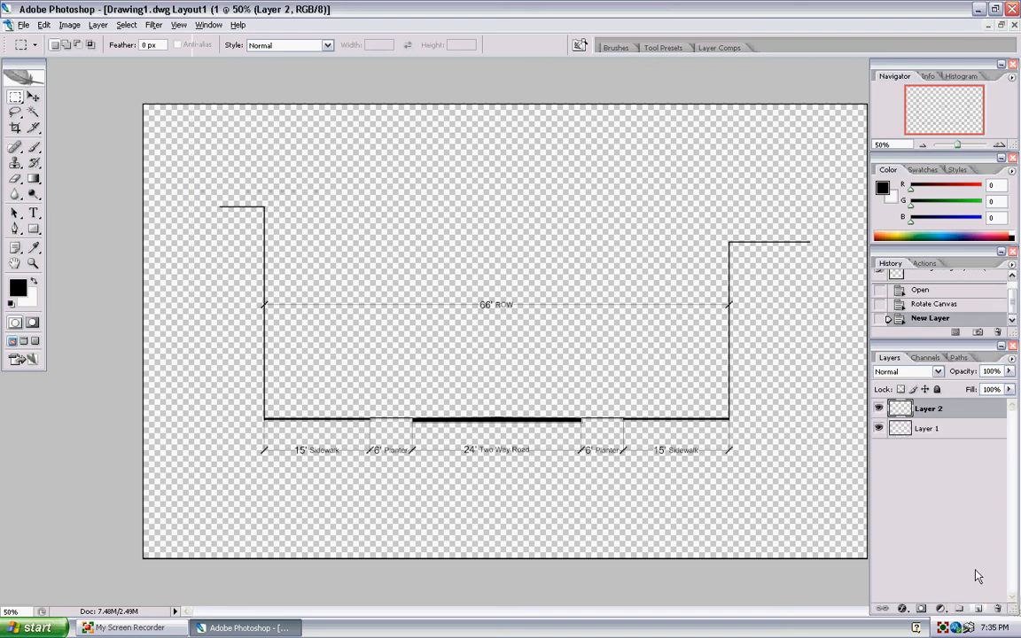
pyautogui.doubleClick(928, 408)
pyautogui.press('BackSpace')
pyautogui.write('Bac')
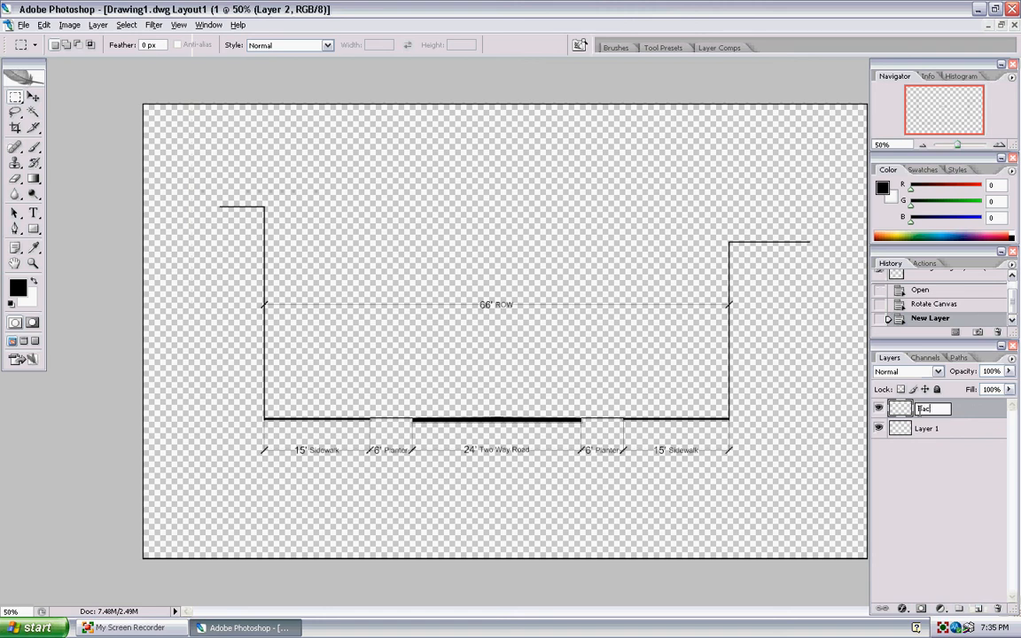
pyautogui.write('kground')
pyautogui.press('Return')
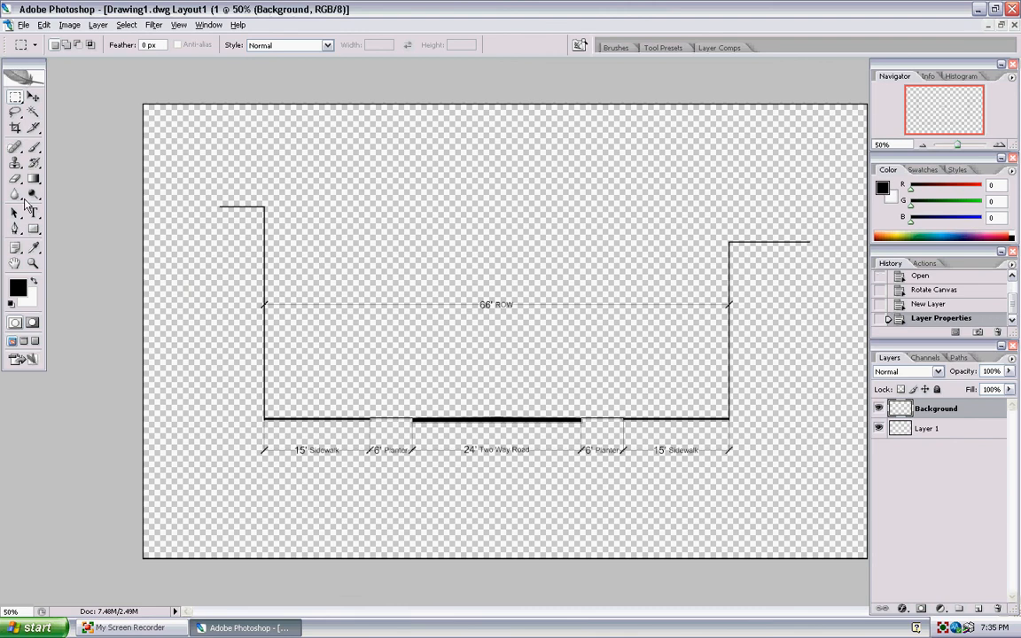
# Step: Reposition the floating toolbox slightly inward from the edge of the workspace
pyautogui.moveTo(34, 67); pyautogui.dragTo(33, 67)
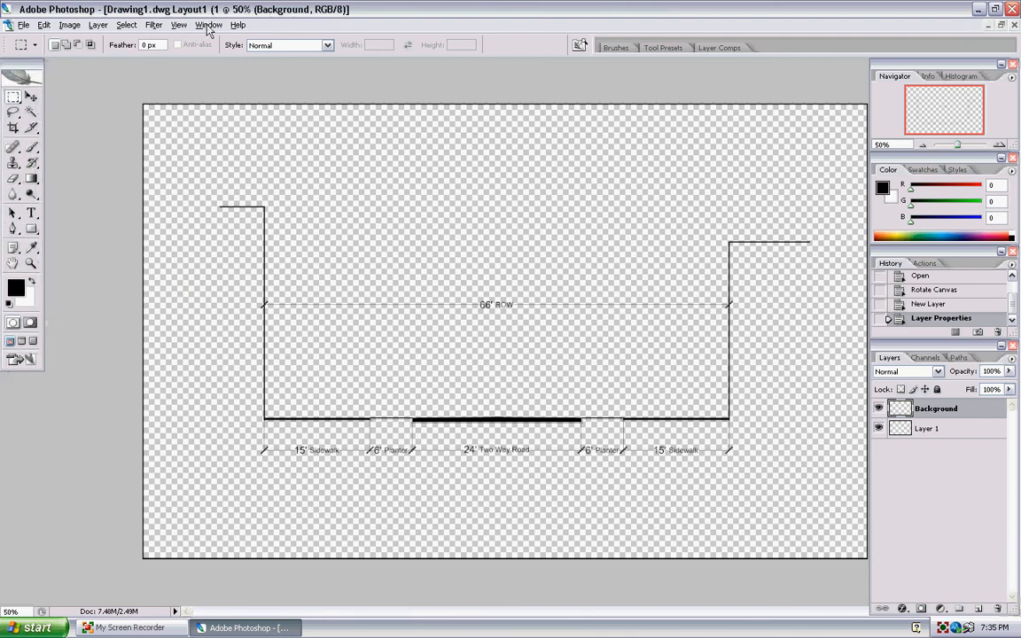
pyautogui.click(208, 25)
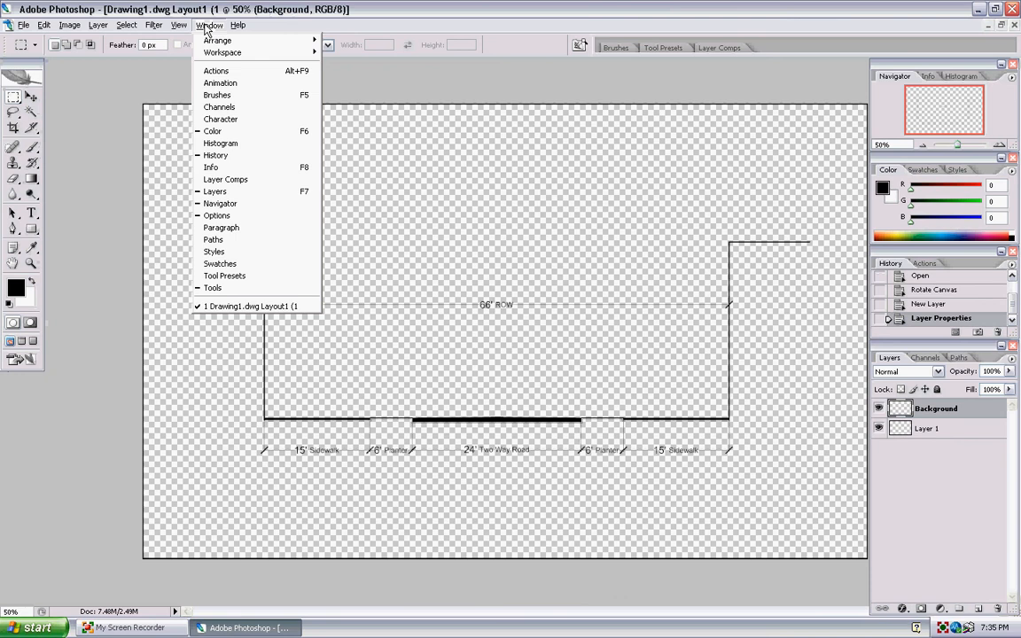
pyautogui.click(98, 182)
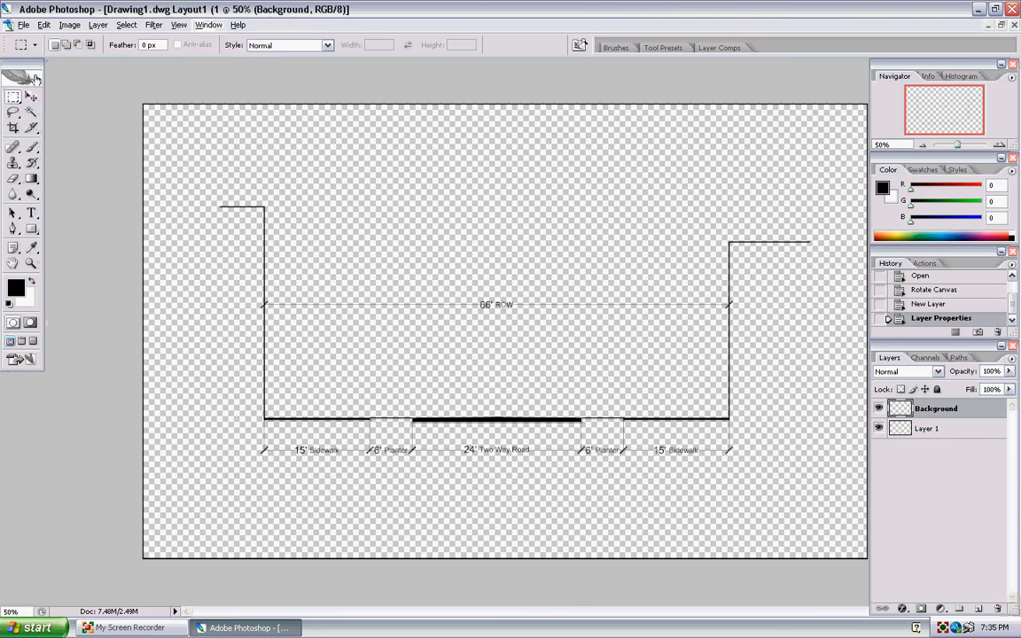
pyautogui.moveTo(31, 71); pyautogui.dragTo(37, 73)
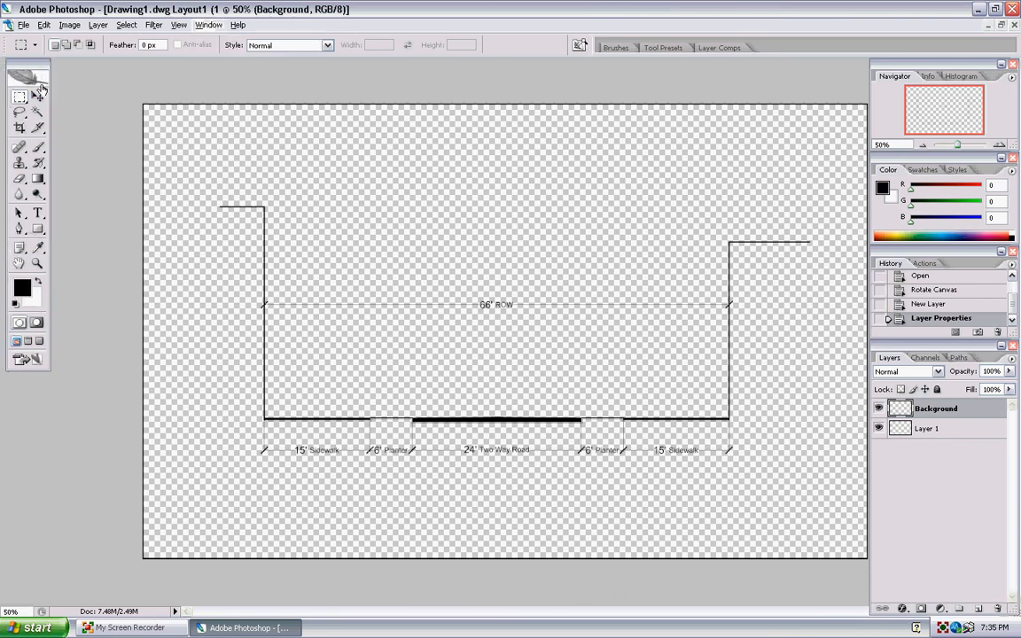
# Step: Fill the Background layer with white using the Paint Bucket and move it below Layer 1
pyautogui.click(35, 282)
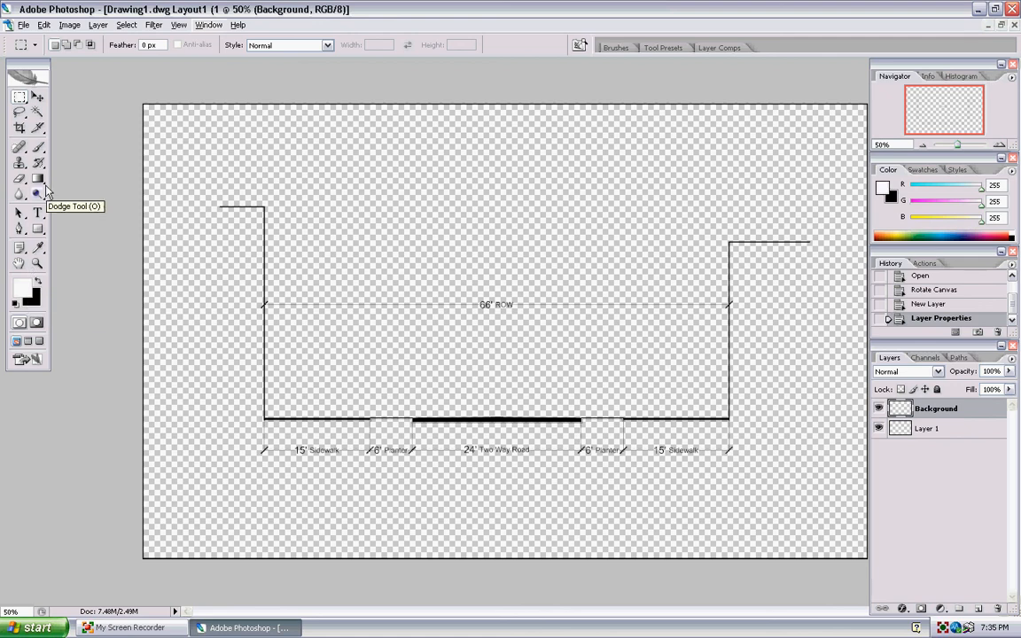
pyautogui.moveTo(45, 188)
pyautogui.mouseDown()
pyautogui.moveTo(71, 192)
pyautogui.moveTo(41, 184)
pyautogui.mouseUp()
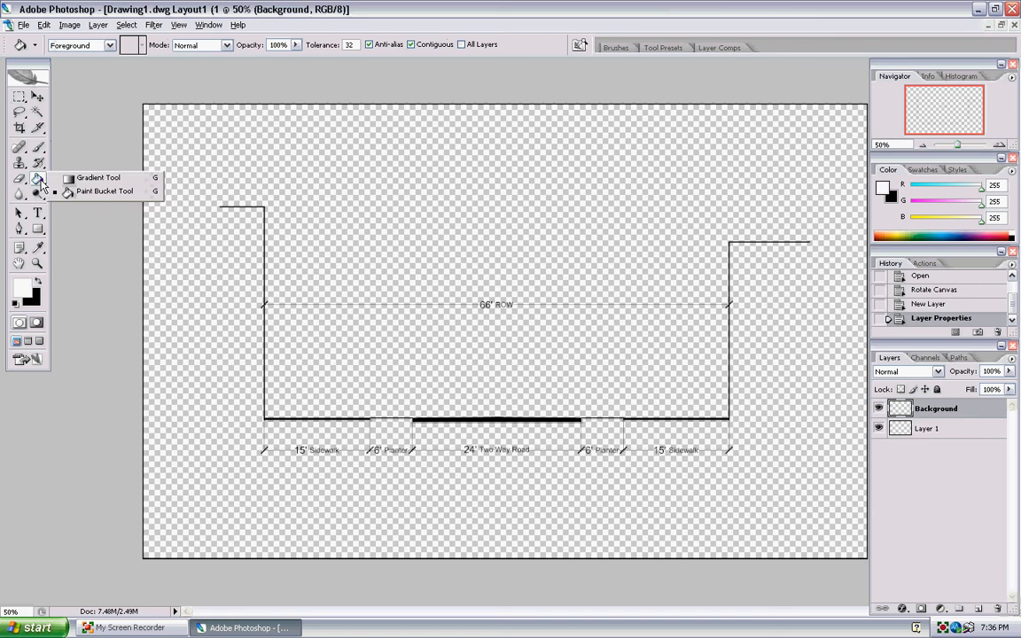
pyautogui.click(70, 191)
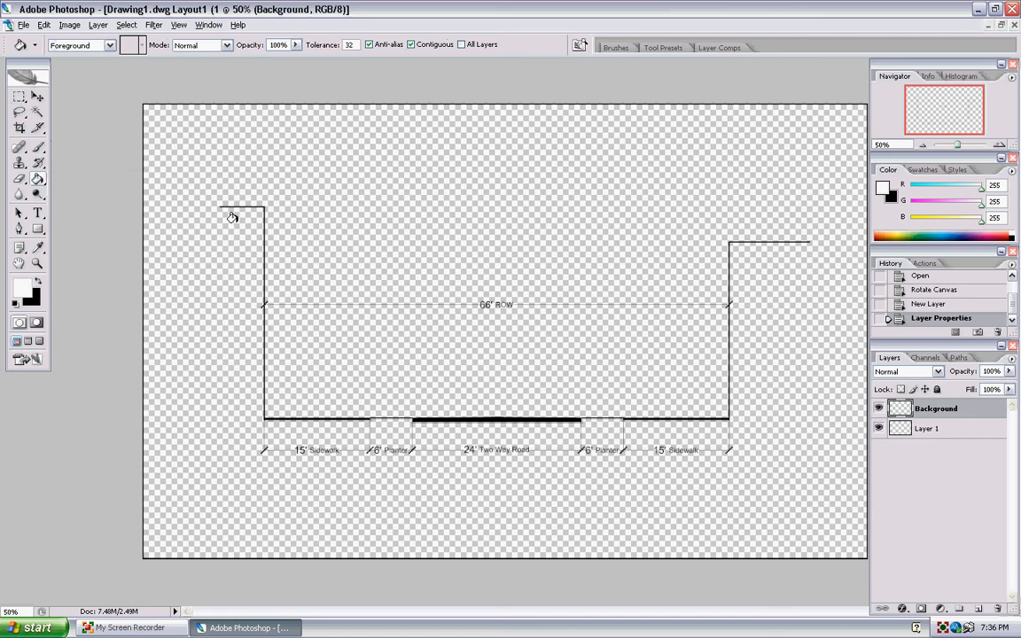
pyautogui.click(289, 185)
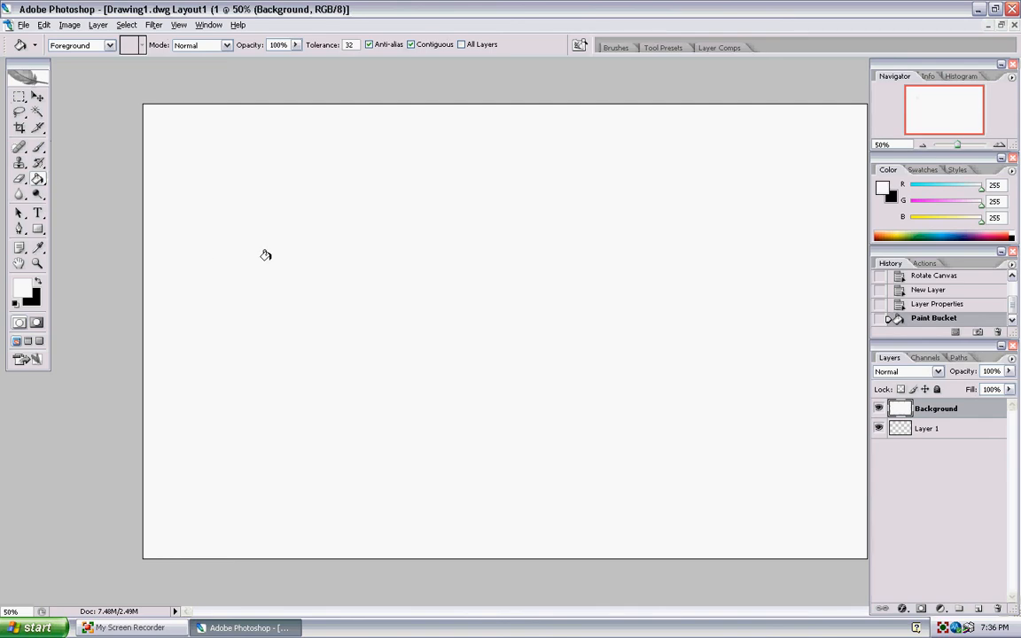
pyautogui.moveTo(961, 410); pyautogui.dragTo(944, 428)
pyautogui.moveTo(975, 413); pyautogui.dragTo(974, 447)
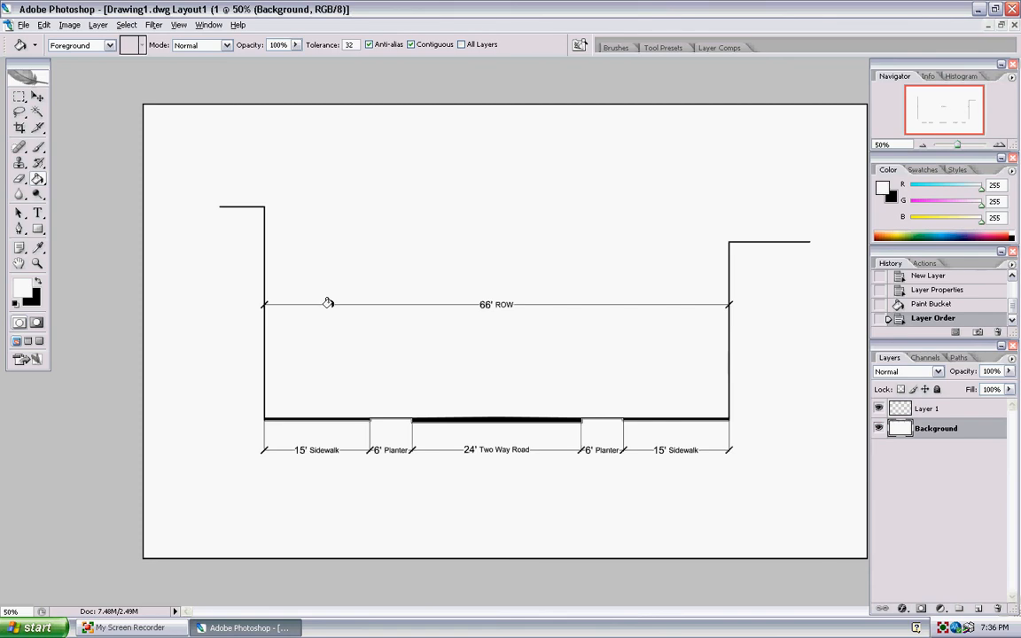
# Step: Rename Layer 1, which holds the section linework, as Lines
pyautogui.click(900, 408)
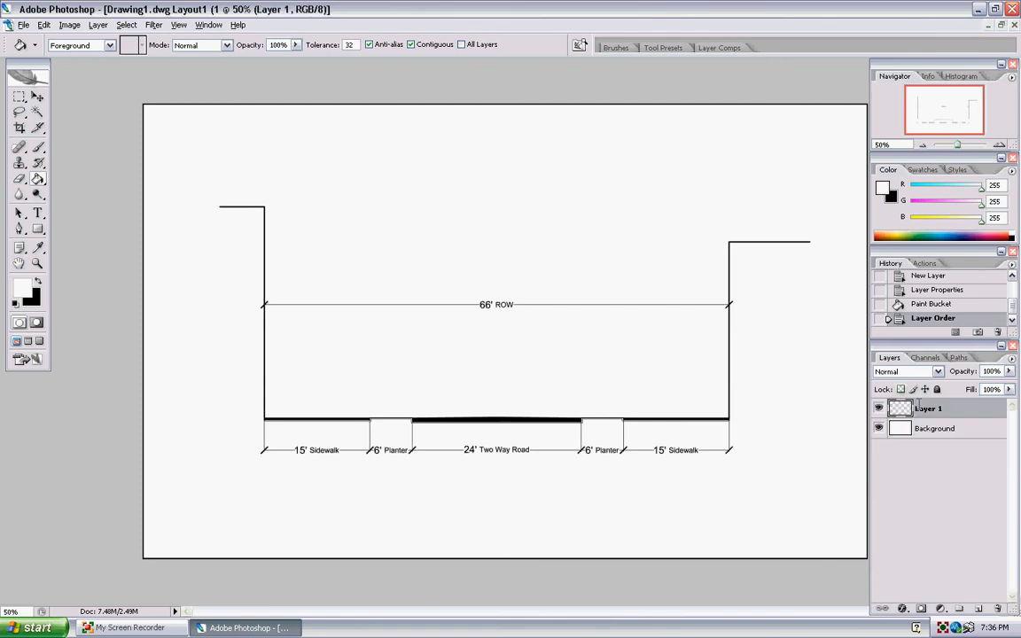
pyautogui.doubleClick(922, 409)
pyautogui.press('BackSpace')
pyautogui.write('Lines')
pyautogui.press('Return')
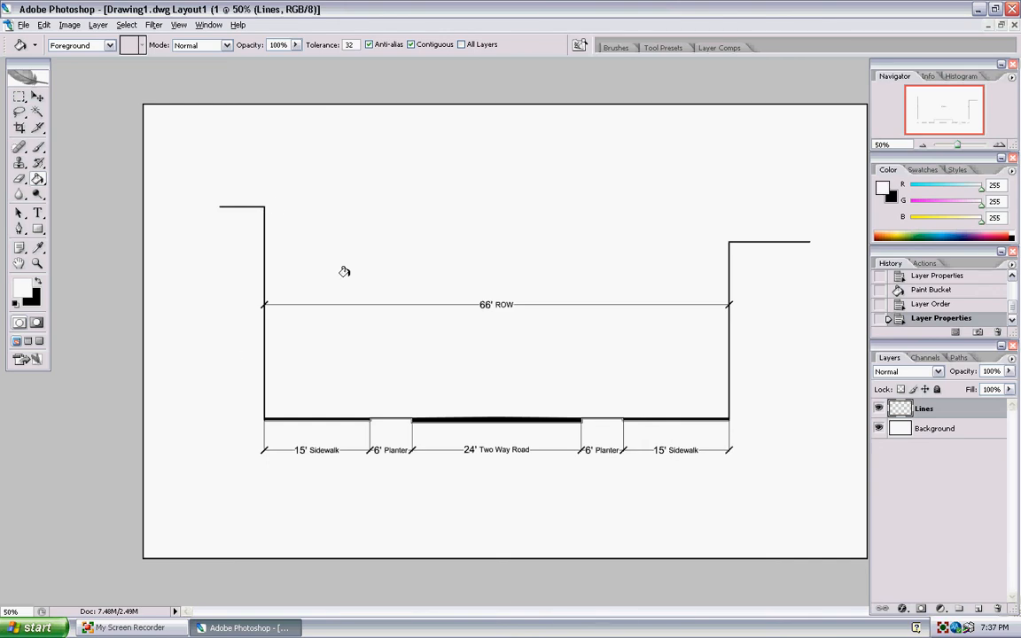
# Step: Browse to the Trees folder of the IMAGE LIBRARY on SEA_DISK (F:) for an image to open
pyautogui.click(26, 26)
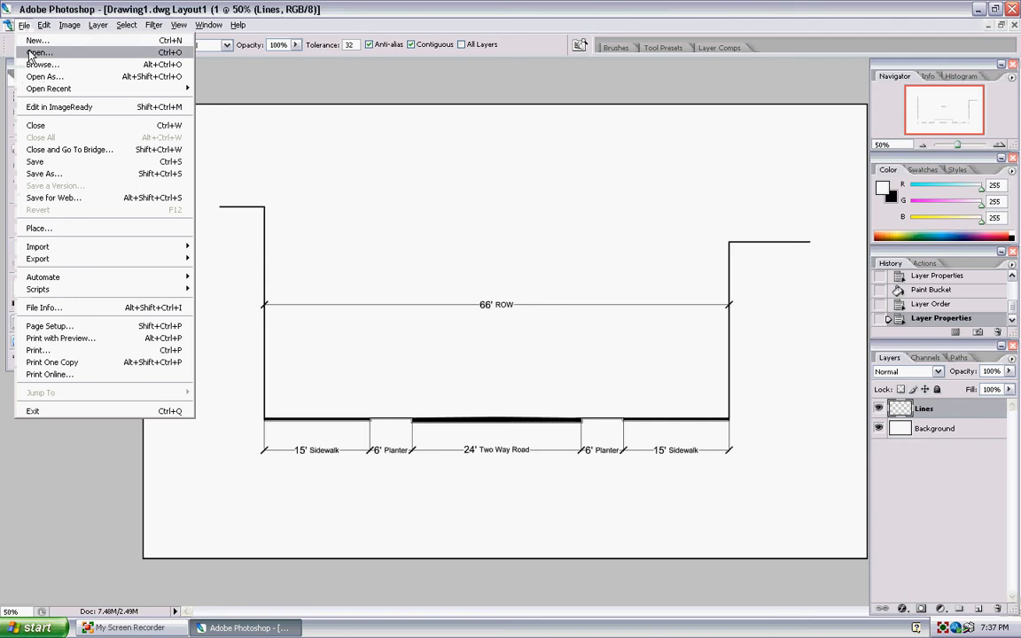
pyautogui.click(35, 52)
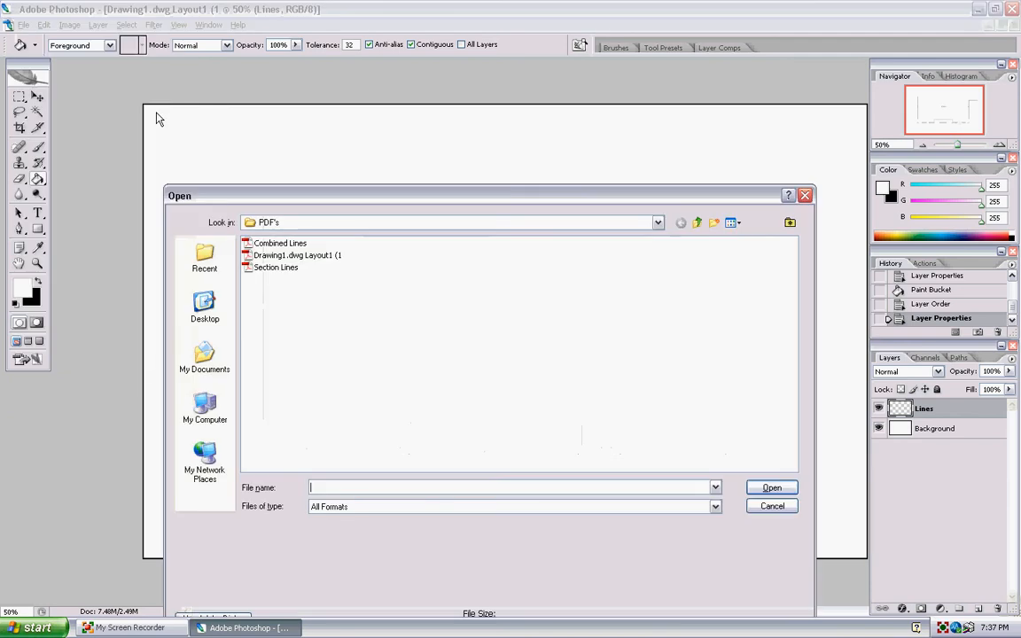
pyautogui.click(657, 223)
pyautogui.click(657, 224)
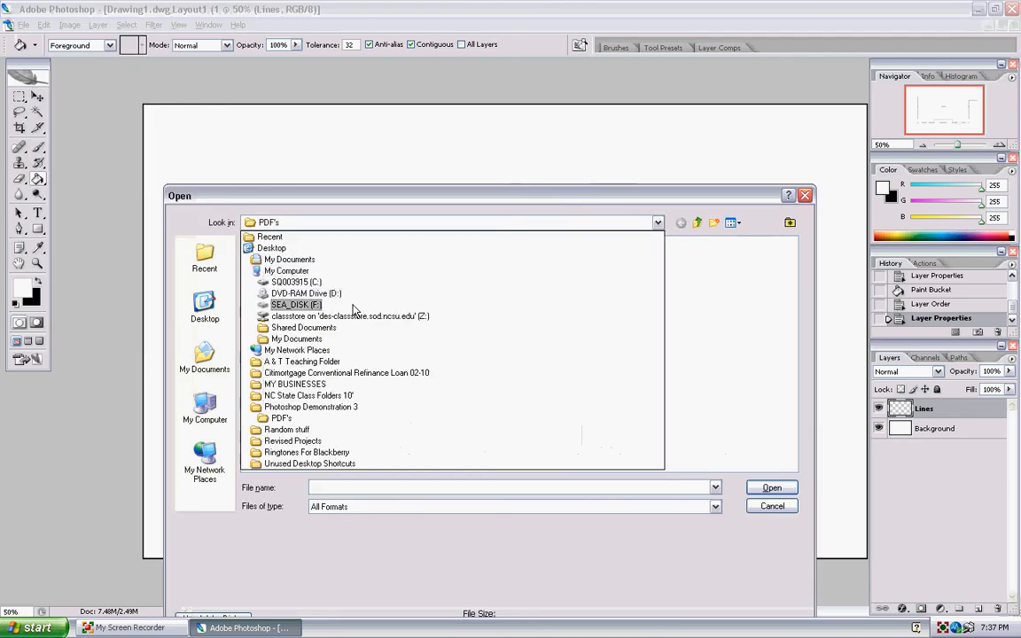
pyautogui.click(352, 310)
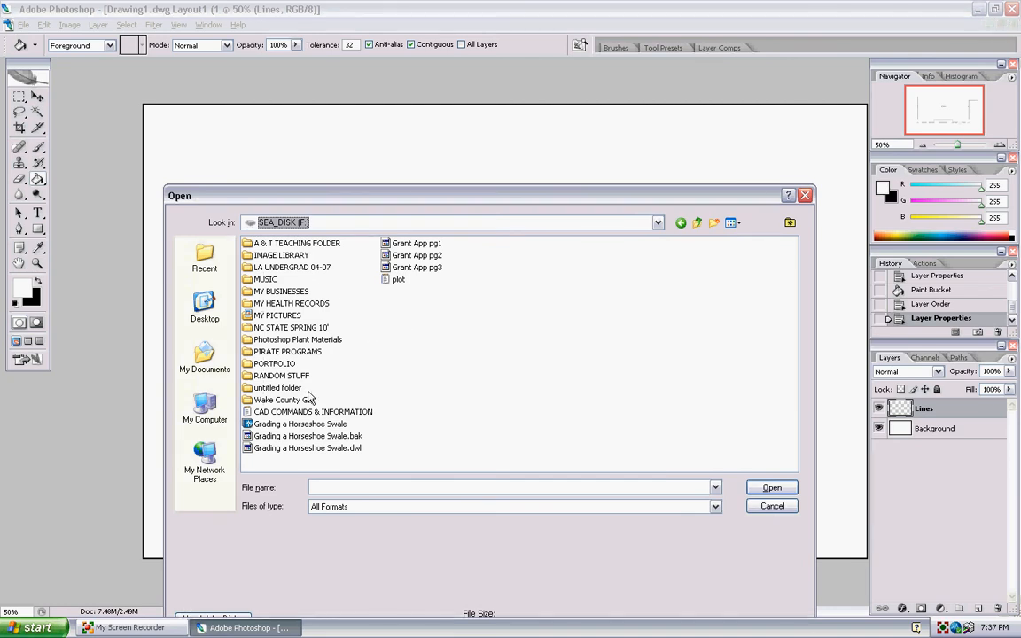
pyautogui.doubleClick(280, 256)
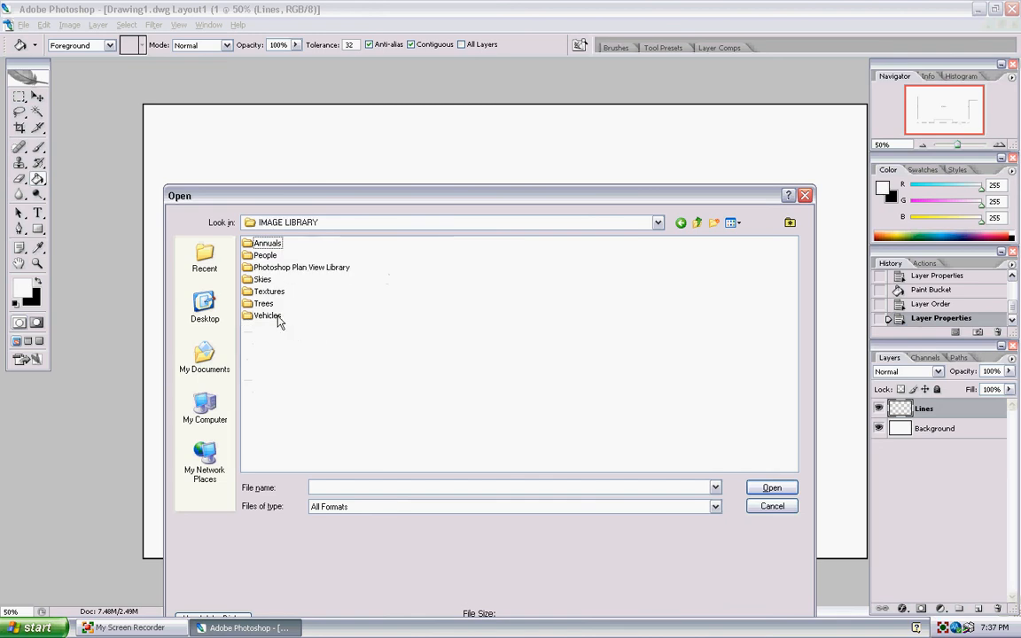
pyautogui.doubleClick(264, 304)
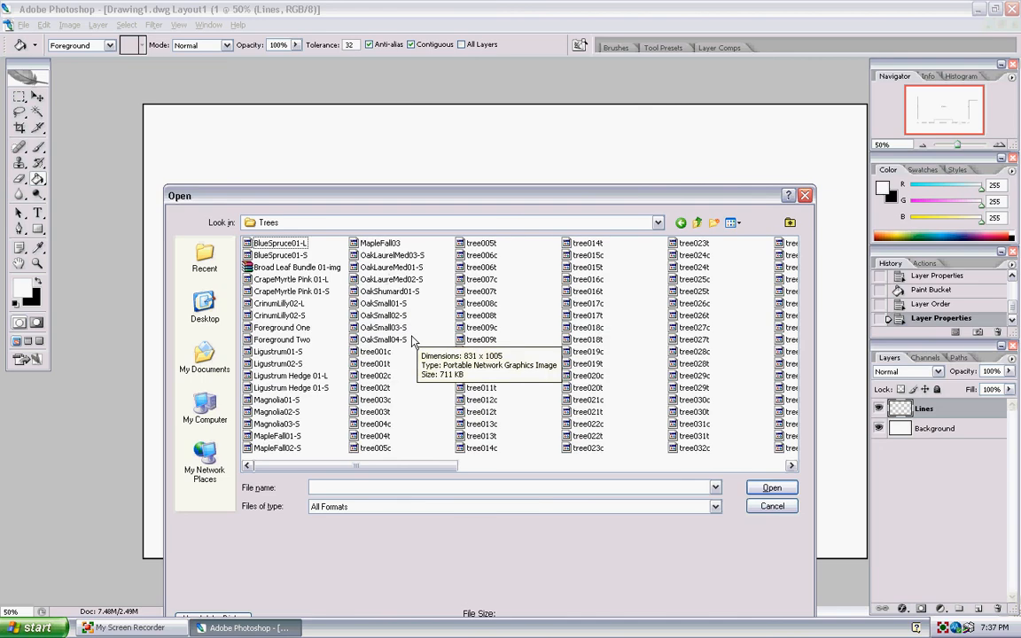
# Step: Show the tree files as thumbnails and open the OakShumard01-S image
pyautogui.rightClick(425, 380)
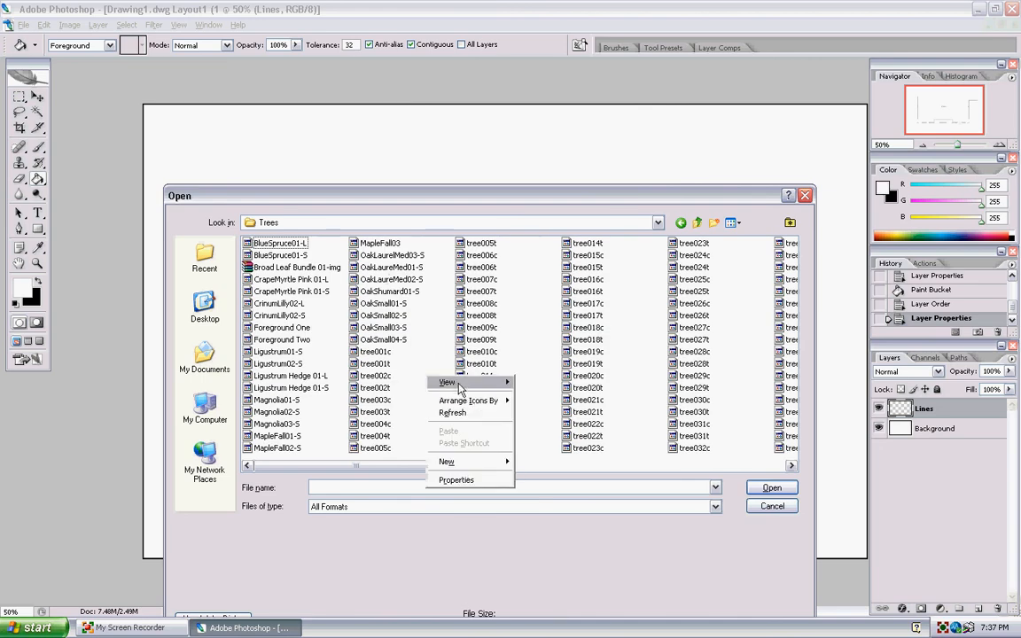
pyautogui.moveTo(470, 383)
pyautogui.click(537, 382)
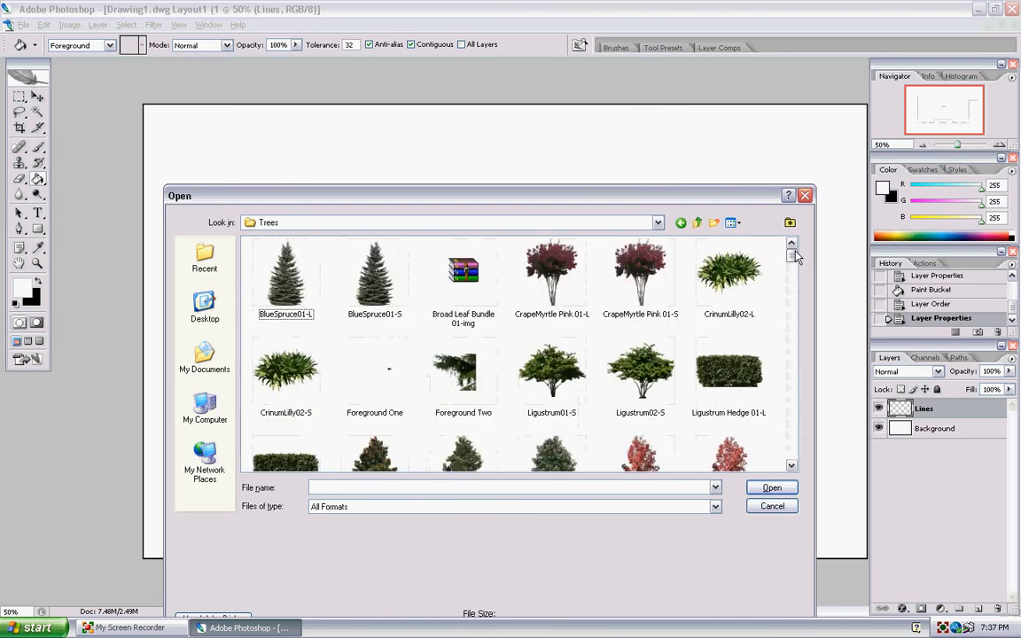
pyautogui.moveTo(792, 255)
pyautogui.mouseDown()
pyautogui.moveTo(786, 282)
pyautogui.moveTo(787, 266)
pyautogui.mouseUp()
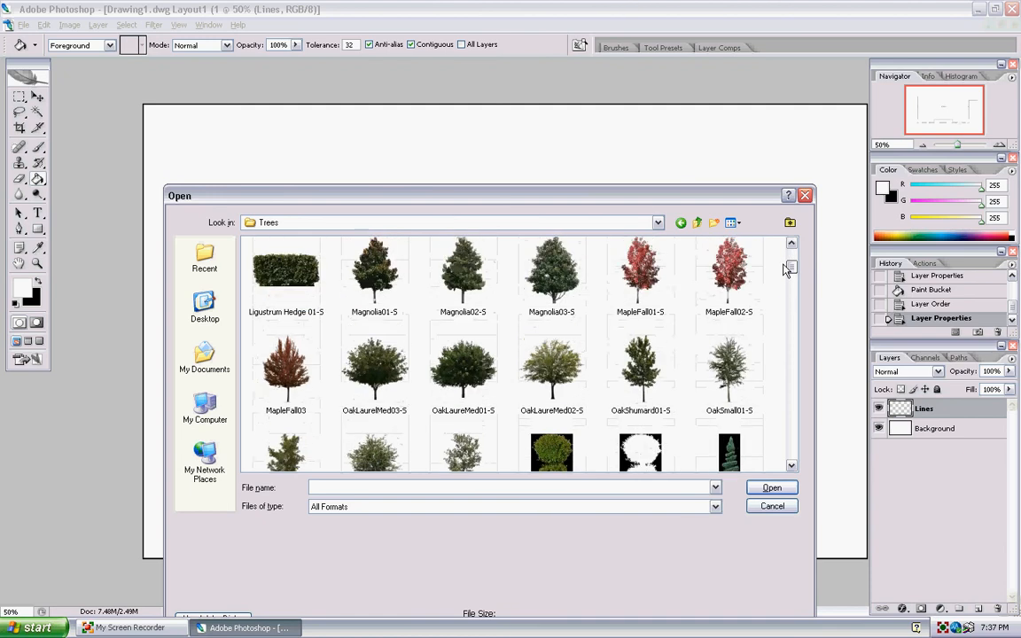
pyautogui.click(670, 418)
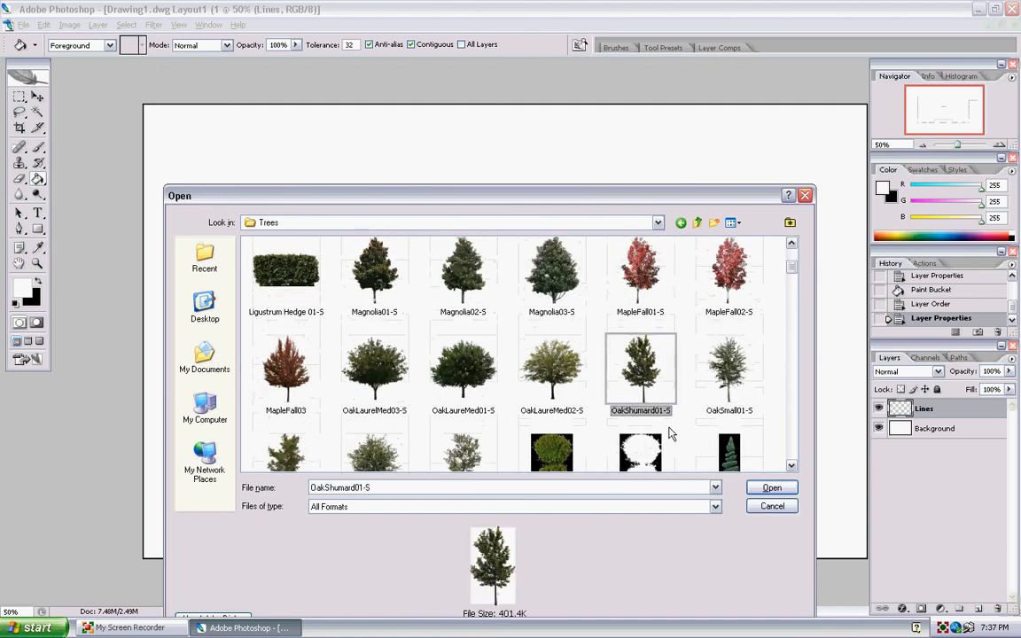
pyautogui.click(774, 491)
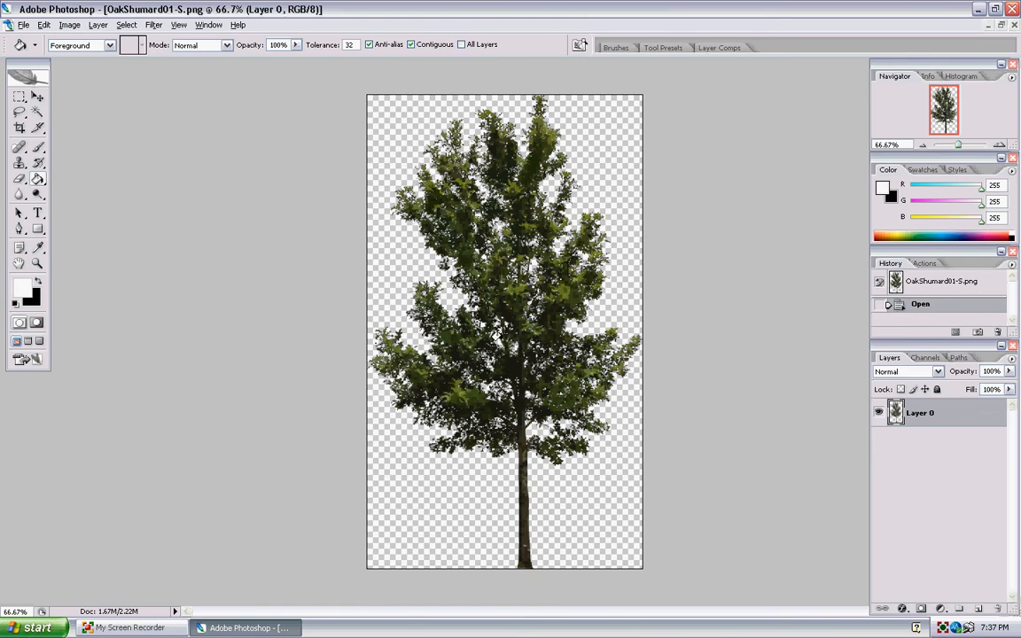
# Step: Set the oak image beside the section drawing and copy the tree into the drawing with the Move tool
pyautogui.click(1002, 26)
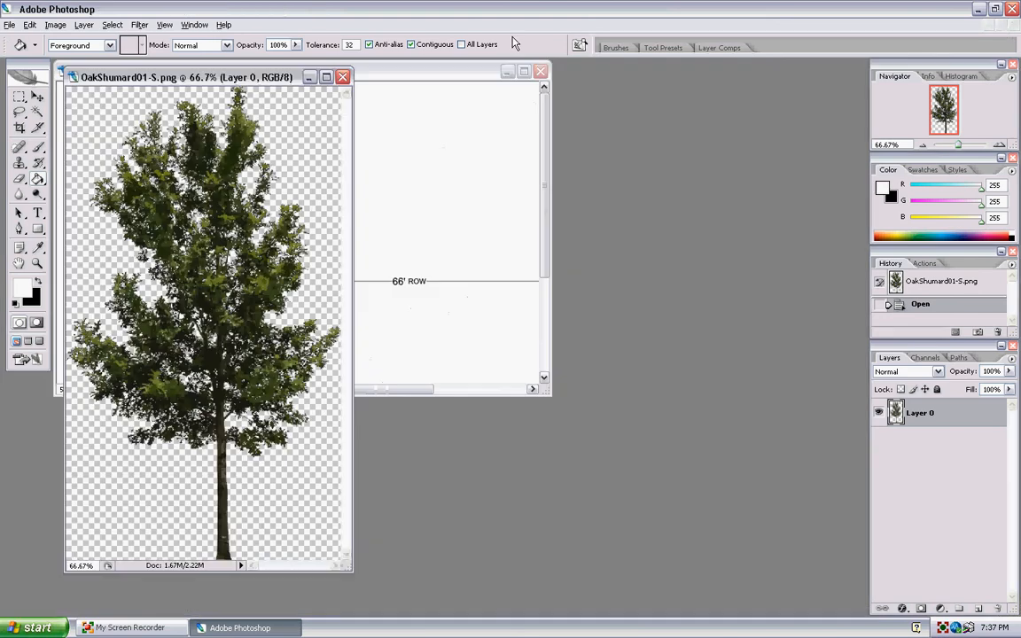
pyautogui.moveTo(259, 82); pyautogui.dragTo(726, 104)
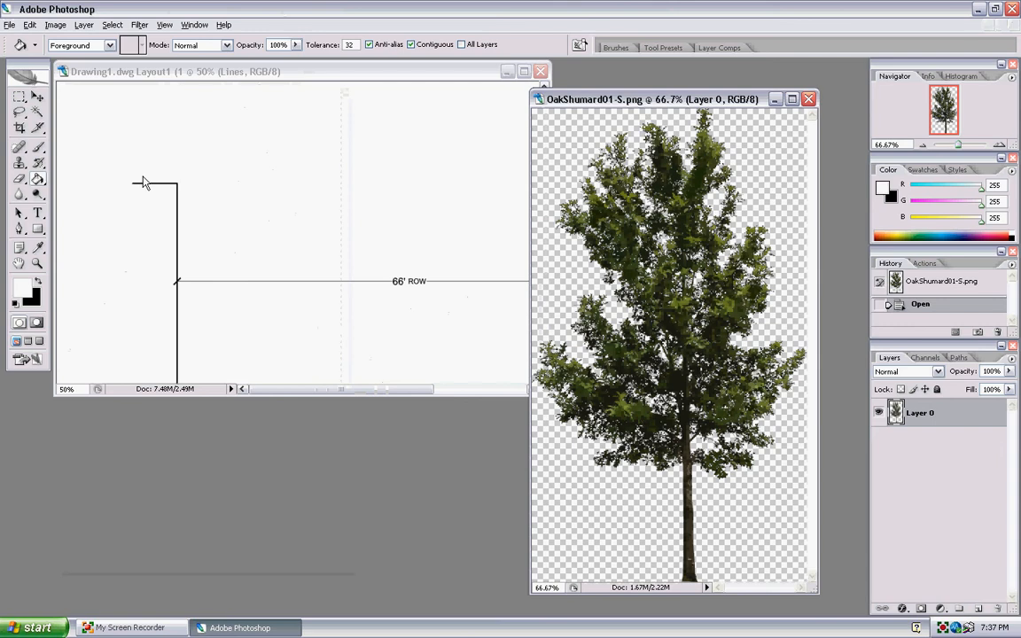
pyautogui.click(37, 96)
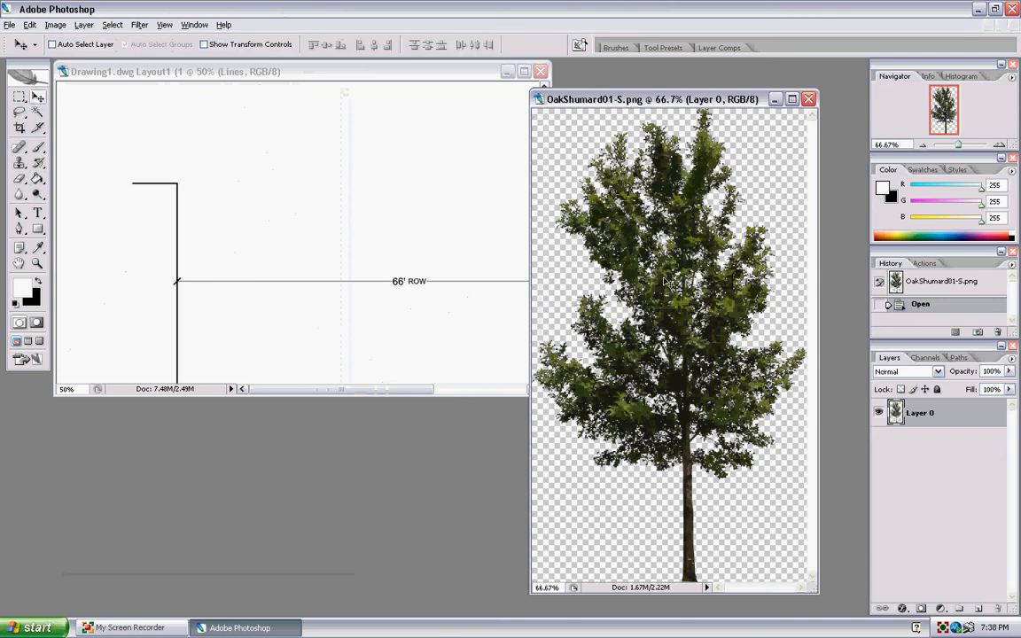
pyautogui.moveTo(662, 280); pyautogui.dragTo(236, 187)
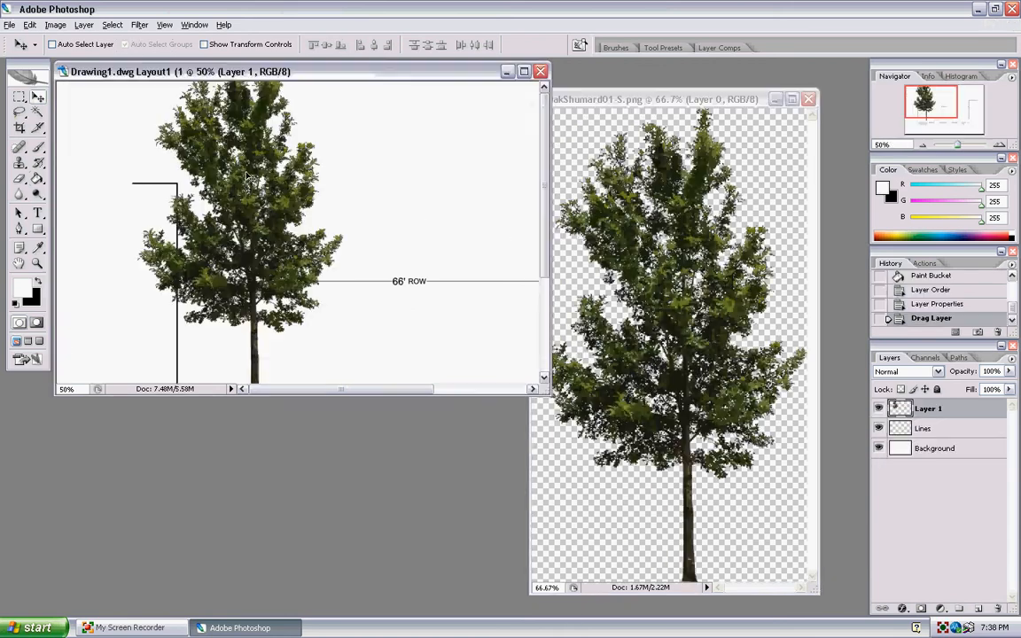
# Step: Close the OakShumard01-S image and shift the placed tree slightly right and up in the section drawing
pyautogui.click(770, 103)
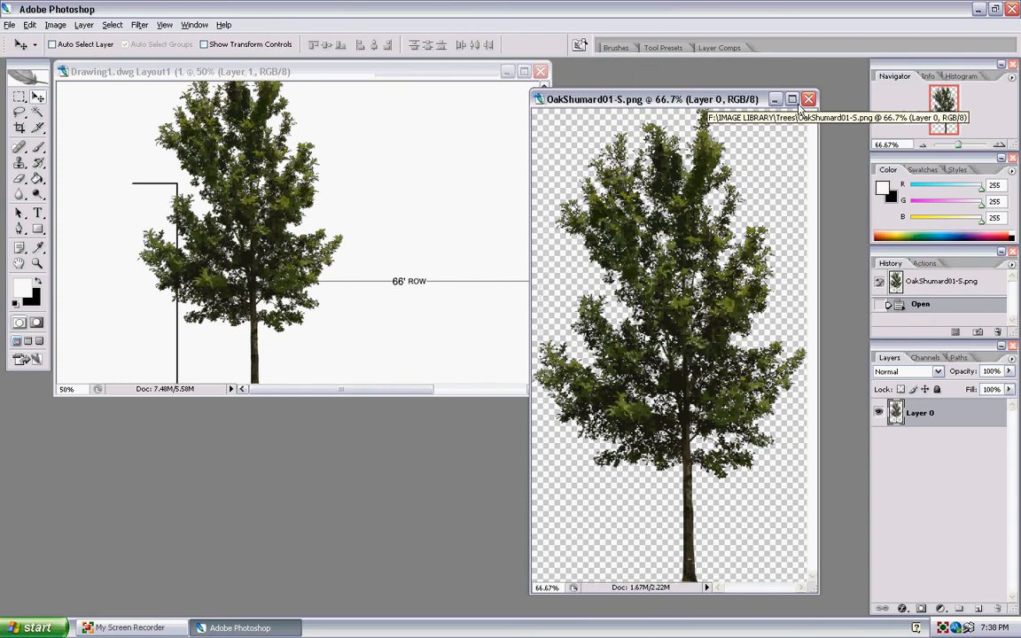
pyautogui.click(807, 98)
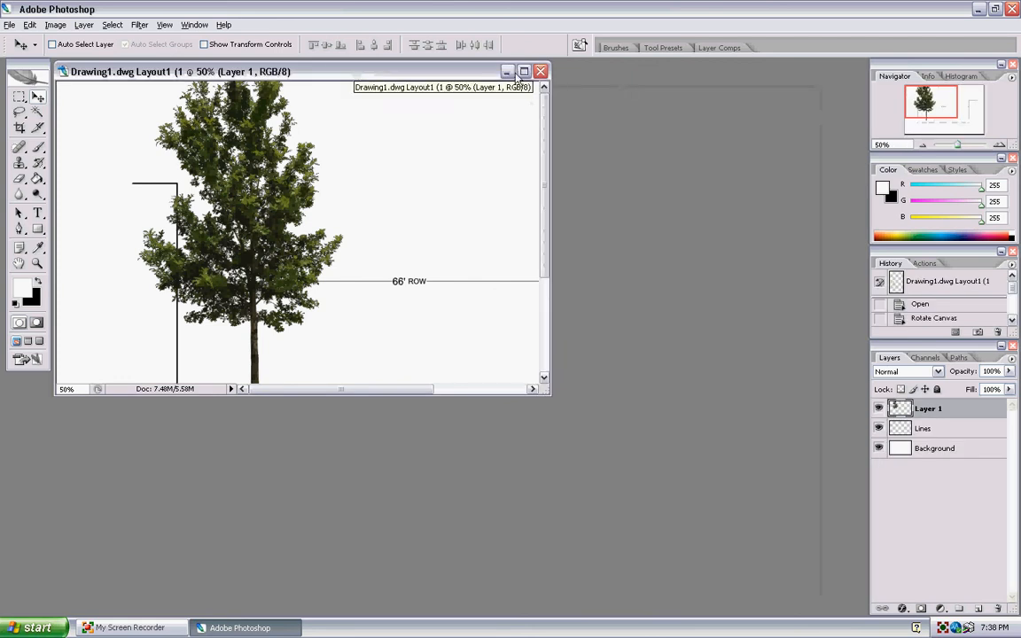
pyautogui.moveTo(390, 73); pyautogui.dragTo(427, 133)
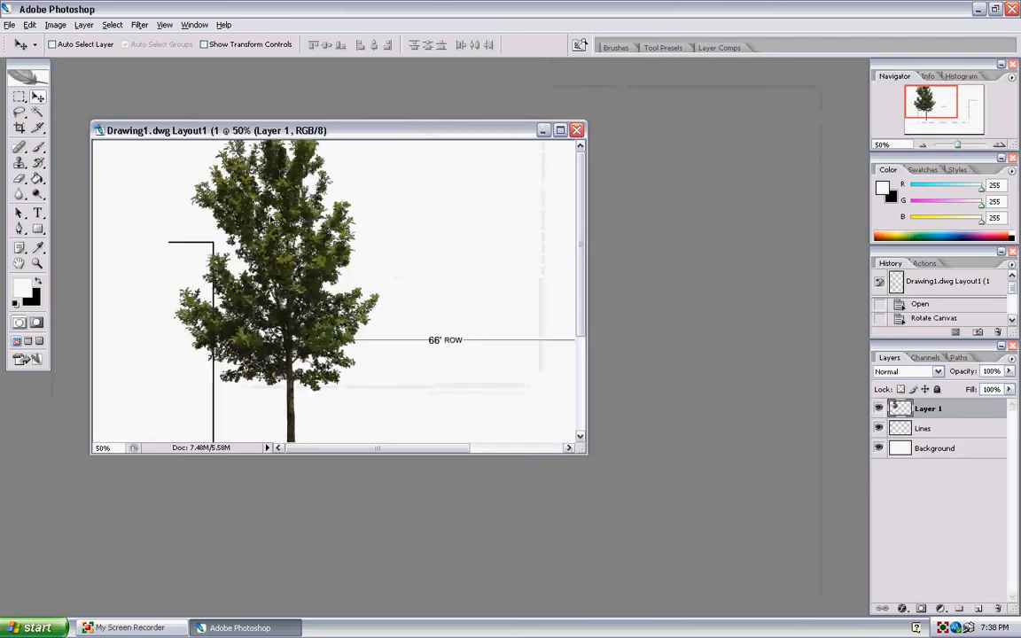
pyautogui.moveTo(292, 245)
pyautogui.mouseDown()
pyautogui.moveTo(401, 246)
pyautogui.moveTo(312, 246)
pyautogui.mouseUp()
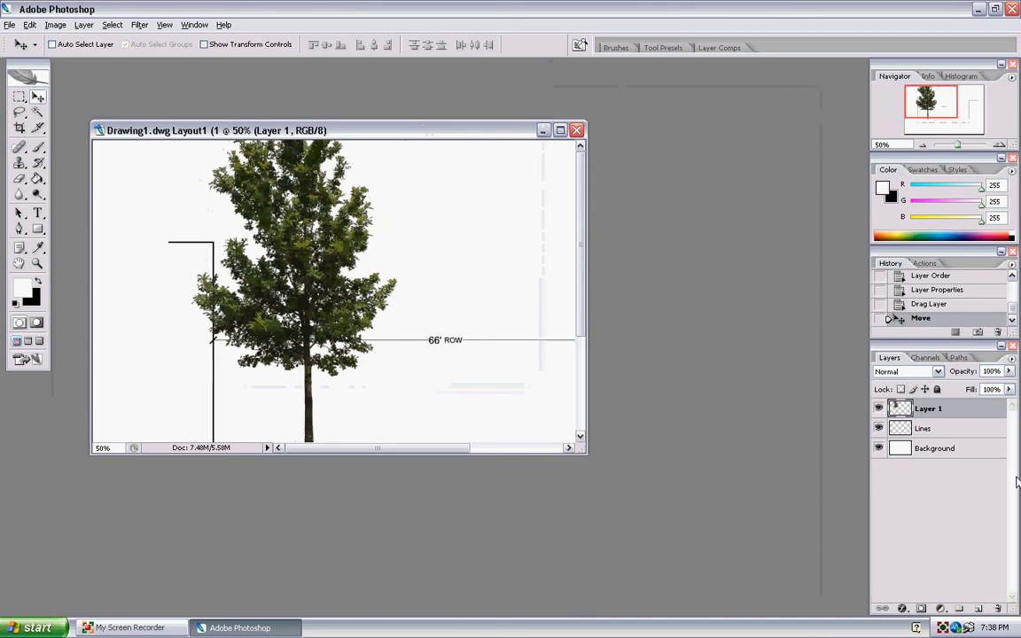
# Step: Rename the layer holding the placed oak as Street Tree
pyautogui.doubleClick(931, 408)
pyautogui.write('Street Tree')
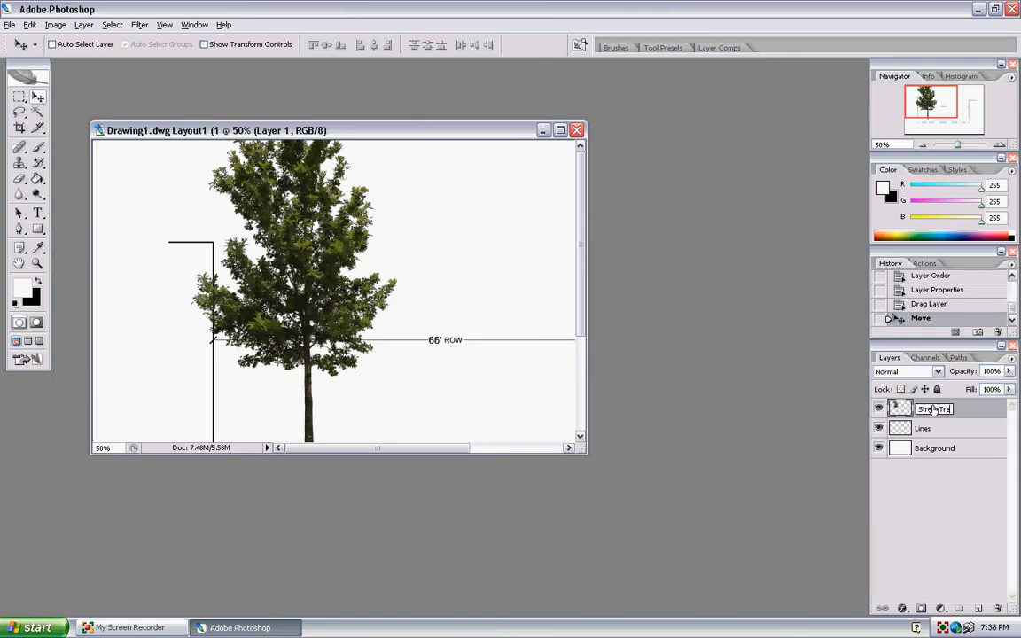
pyautogui.press('Return')
# Step: Look through the image library's Annuals folder for planting images, and return to the Trees folder
pyautogui.click(10, 25)
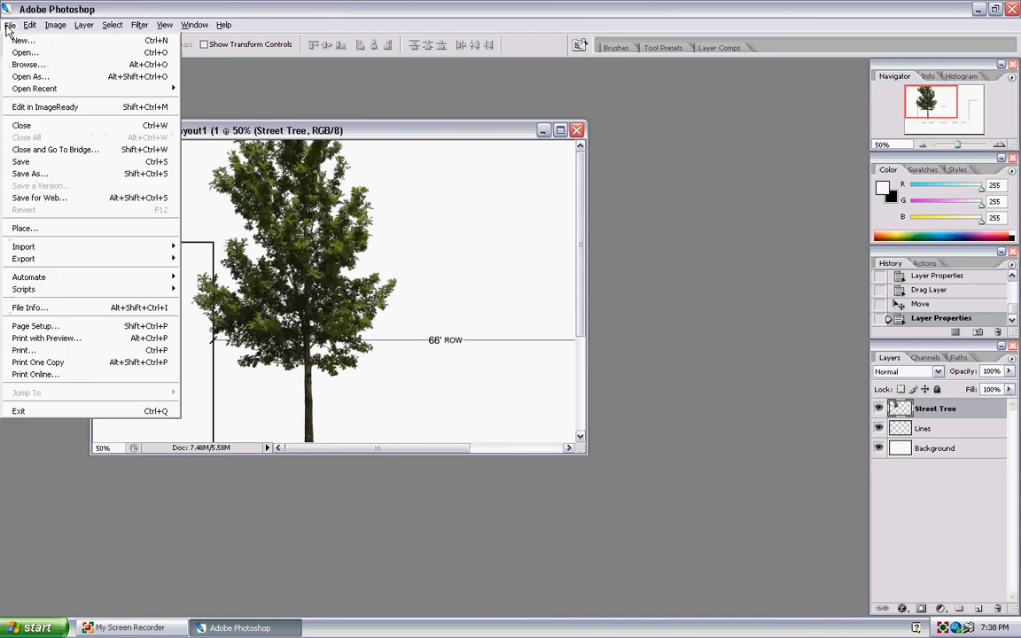
pyautogui.click(20, 53)
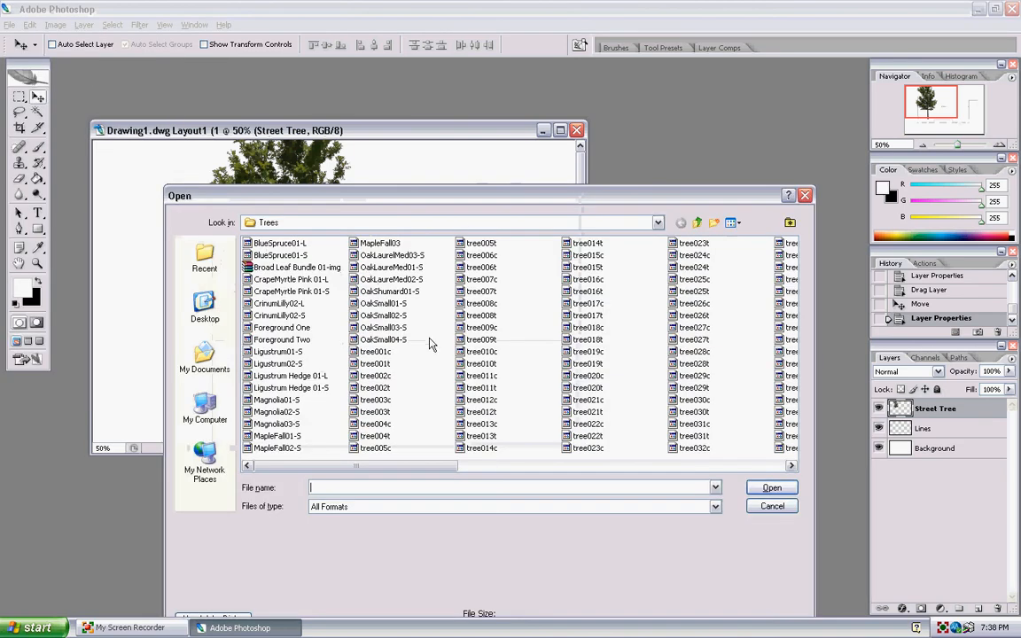
pyautogui.click(697, 223)
pyautogui.doubleClick(264, 242)
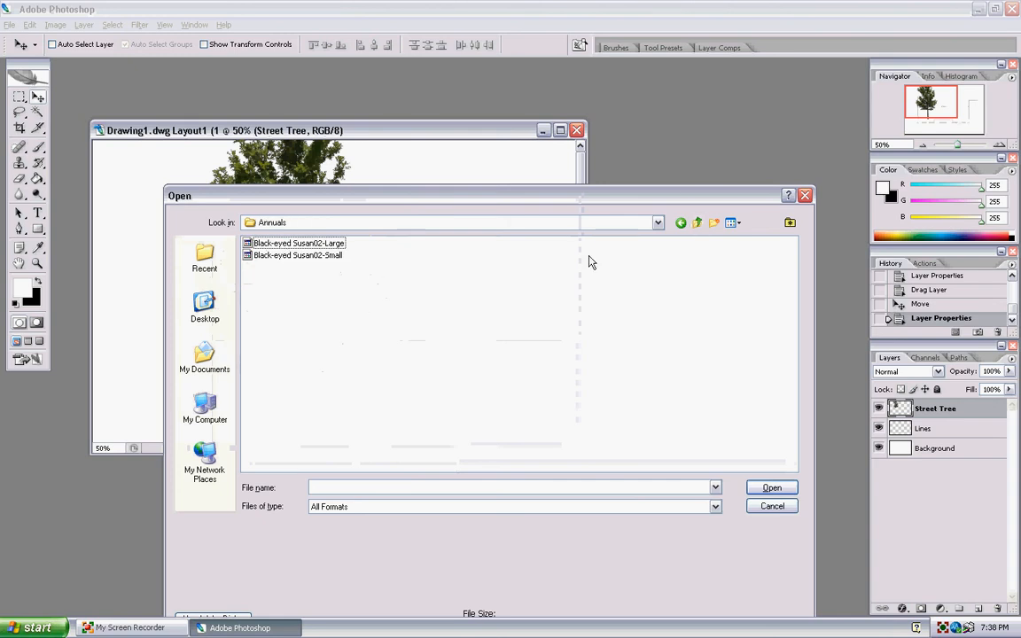
pyautogui.click(694, 224)
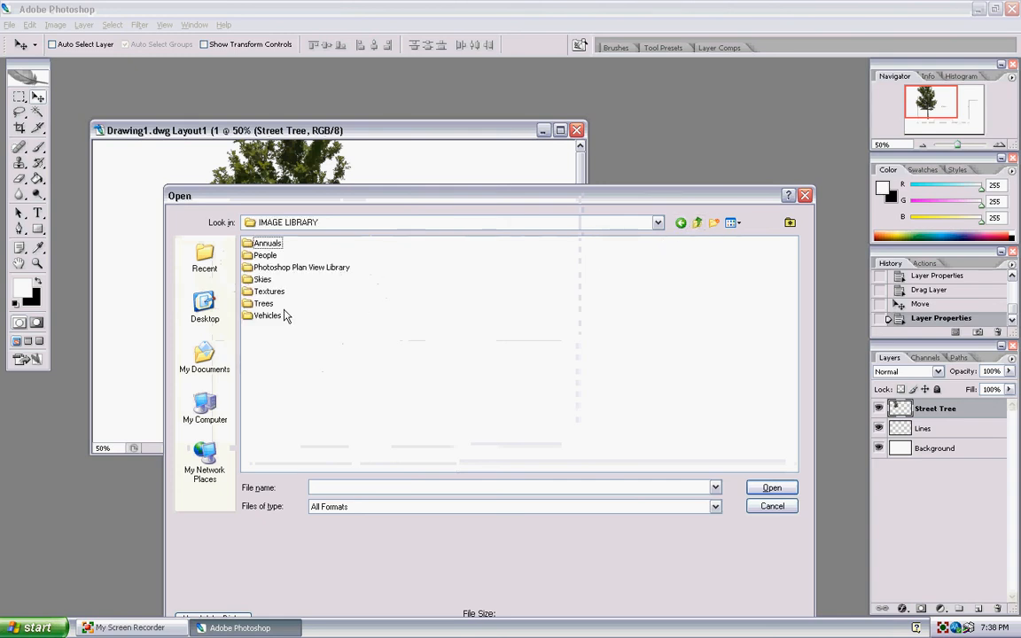
pyautogui.doubleClick(266, 305)
# Step: Show the Trees folder as thumbnails and open the flowering shrub image tree025c
pyautogui.rightClick(432, 354)
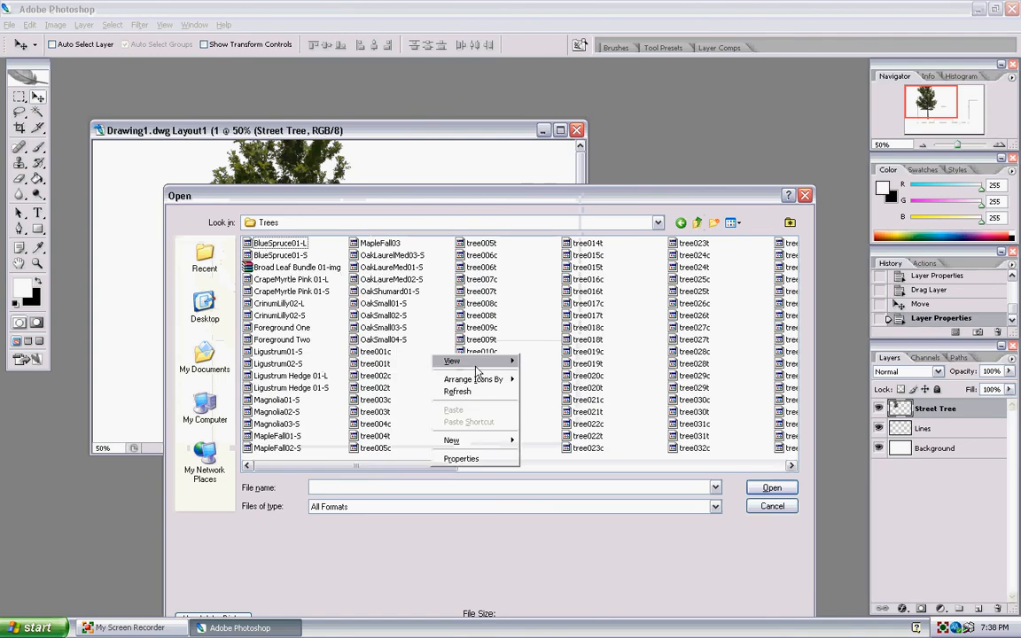
pyautogui.moveTo(496, 365)
pyautogui.click(548, 361)
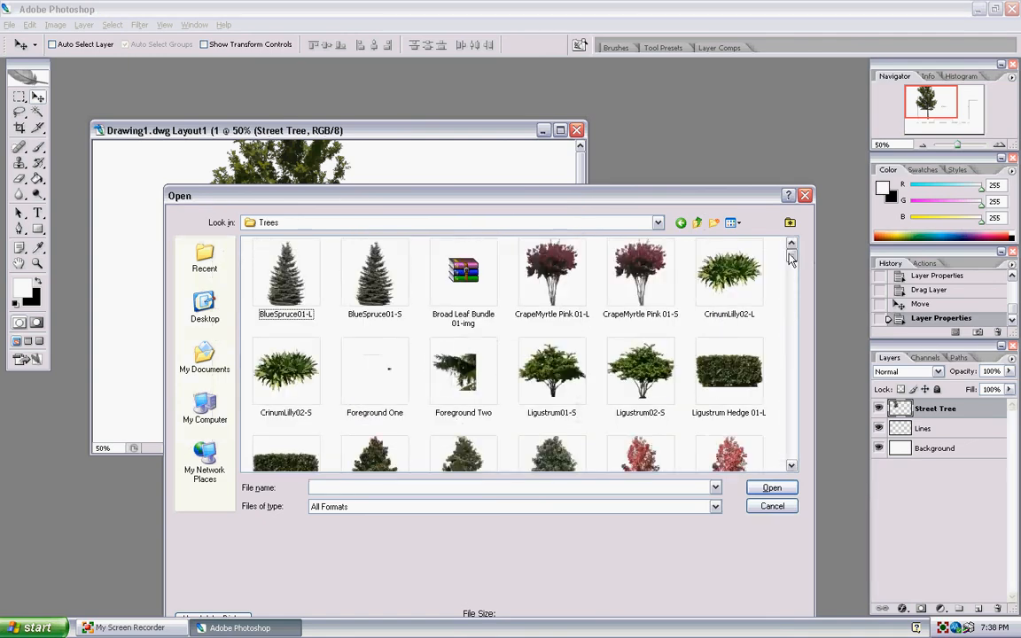
pyautogui.moveTo(791, 259); pyautogui.dragTo(795, 269)
pyautogui.moveTo(793, 282); pyautogui.dragTo(792, 317)
pyautogui.click(585, 389)
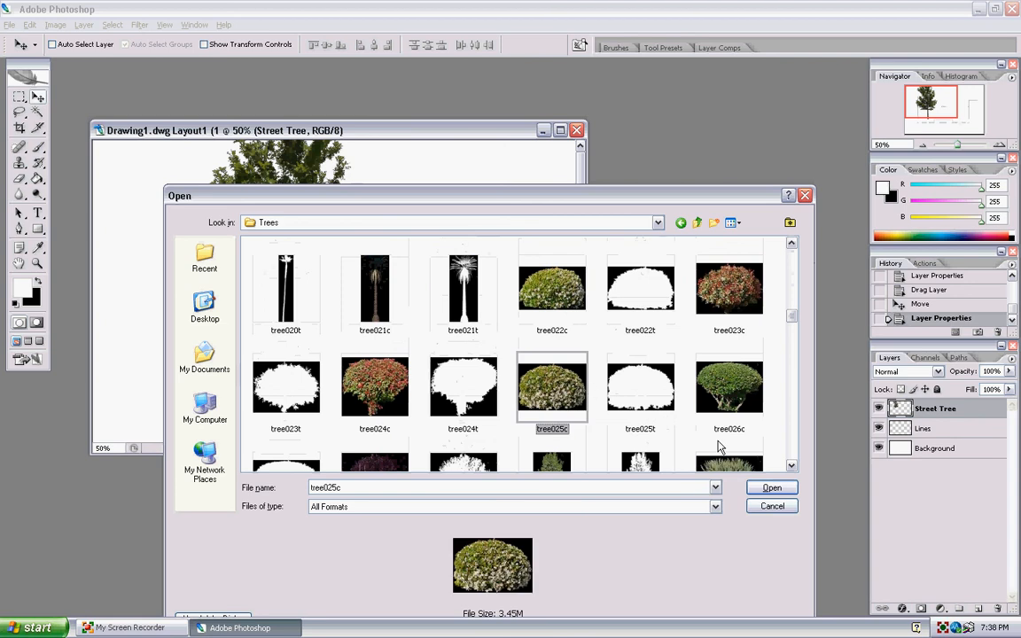
pyautogui.click(782, 492)
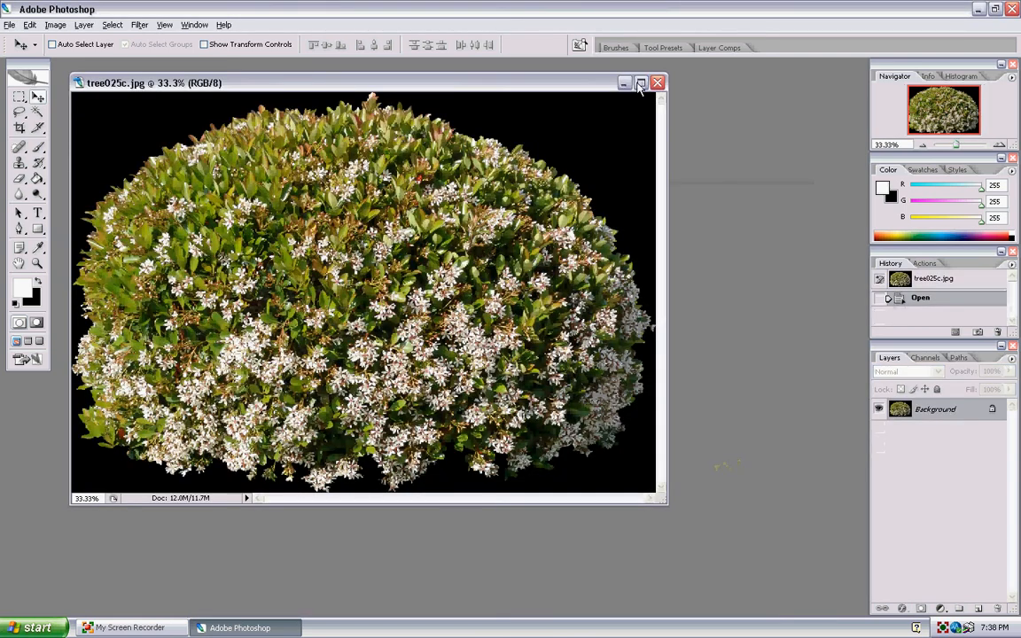
# Step: Convert the shrub image's locked Background into a regular layer, and close the image without saving
pyautogui.doubleClick(515, 81)
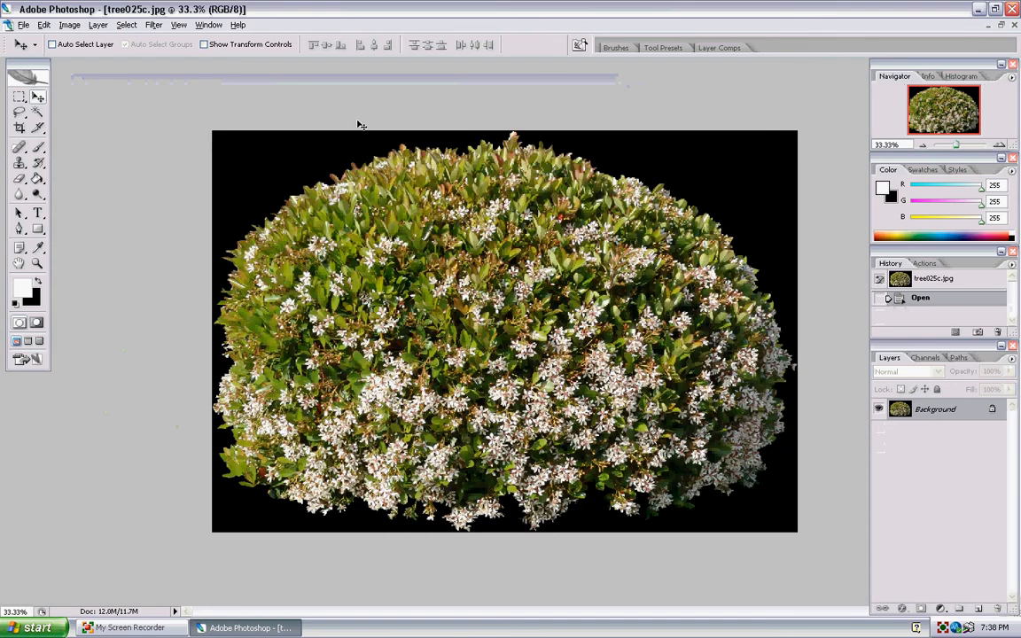
pyautogui.doubleClick(899, 408)
pyautogui.click(617, 199)
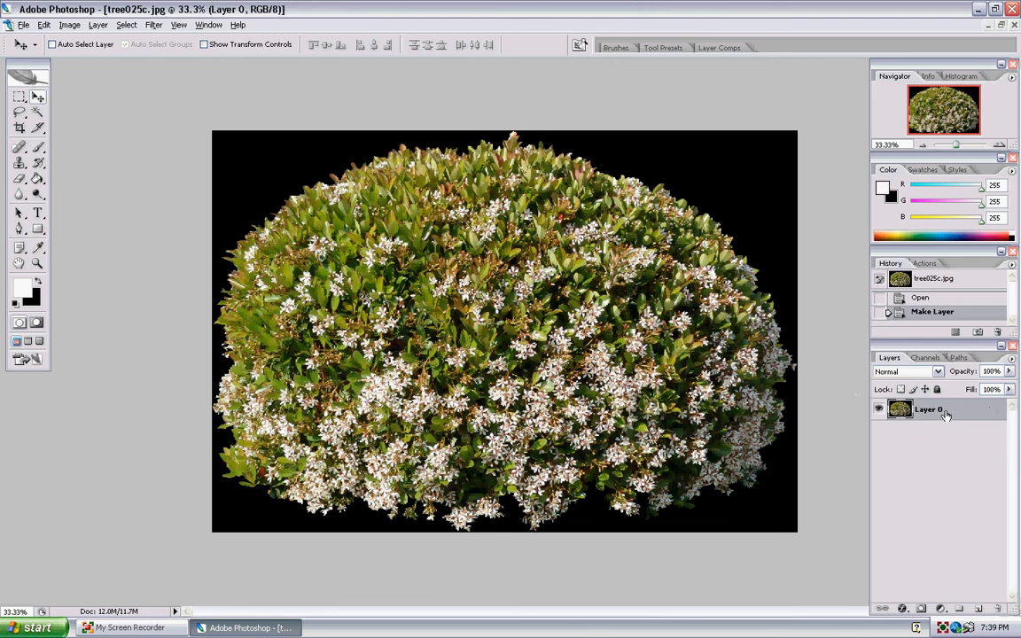
pyautogui.click(1016, 25)
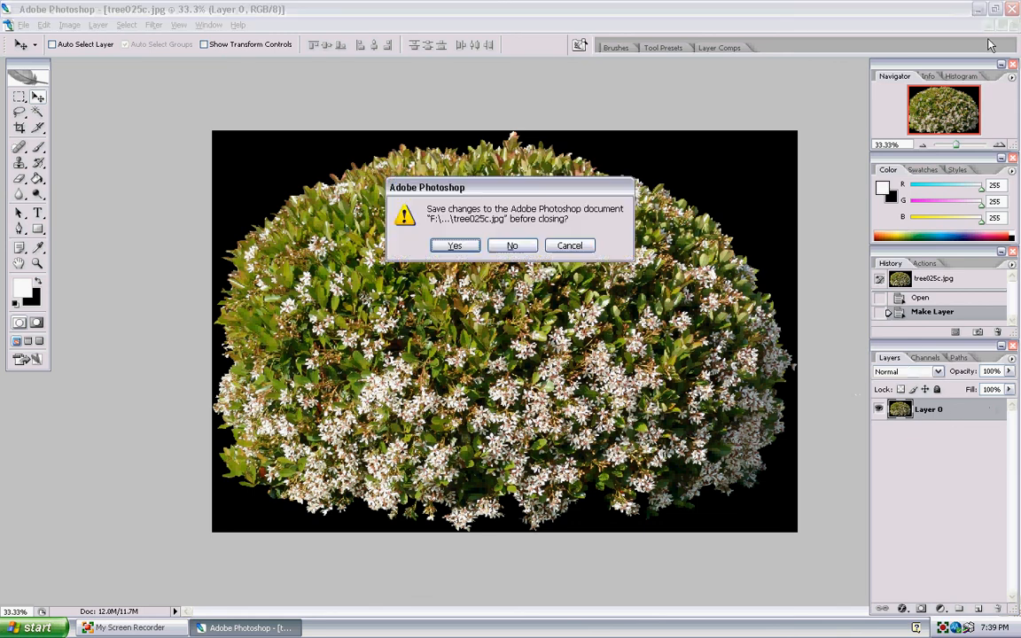
pyautogui.click(515, 244)
# Step: Reopen the flowering shrub image tree025c from the Trees folder using the thumbnail view
pyautogui.click(11, 25)
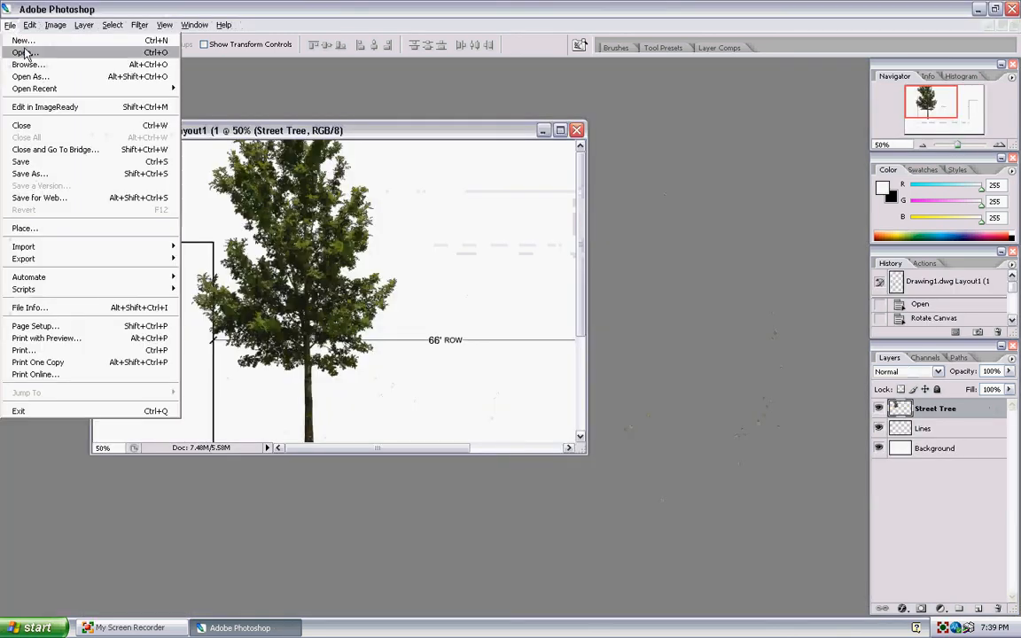
pyautogui.click(22, 50)
pyautogui.rightClick(523, 321)
pyautogui.moveTo(545, 326)
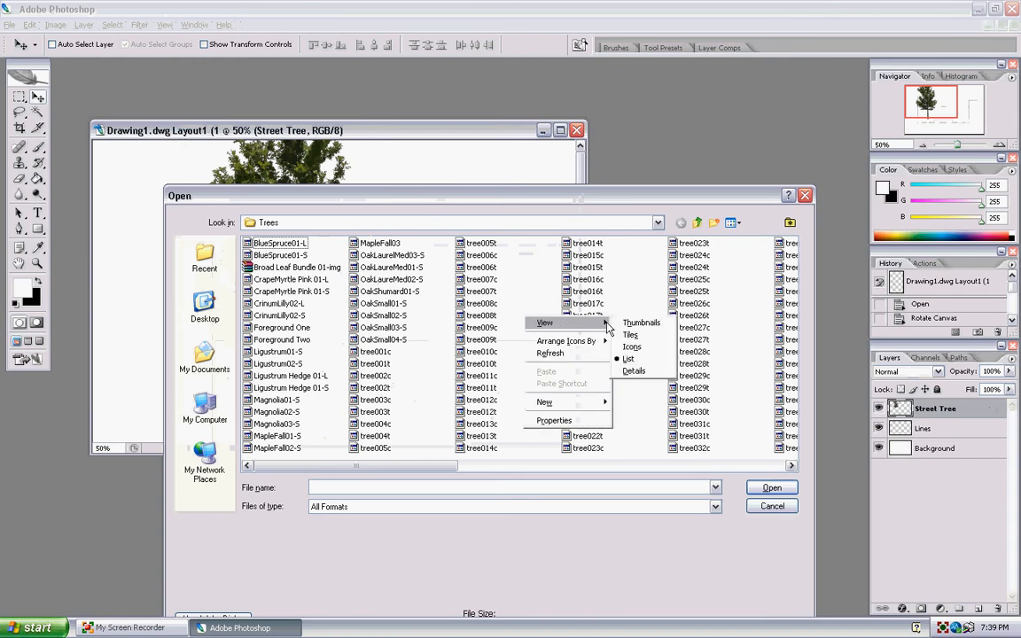
pyautogui.click(634, 326)
pyautogui.moveTo(792, 257); pyautogui.dragTo(791, 313)
pyautogui.click(552, 412)
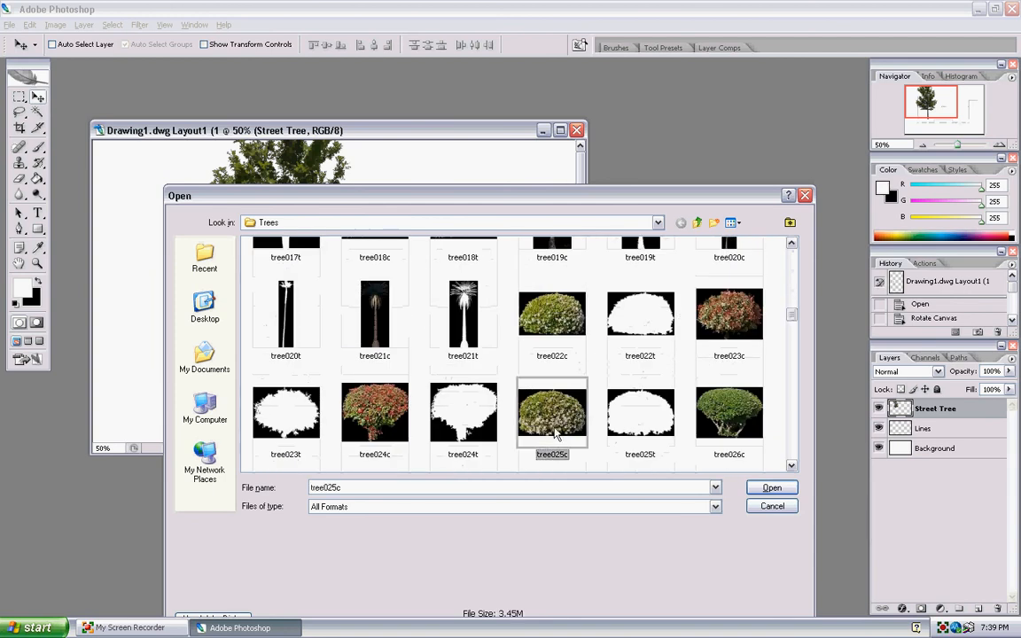
pyautogui.click(772, 488)
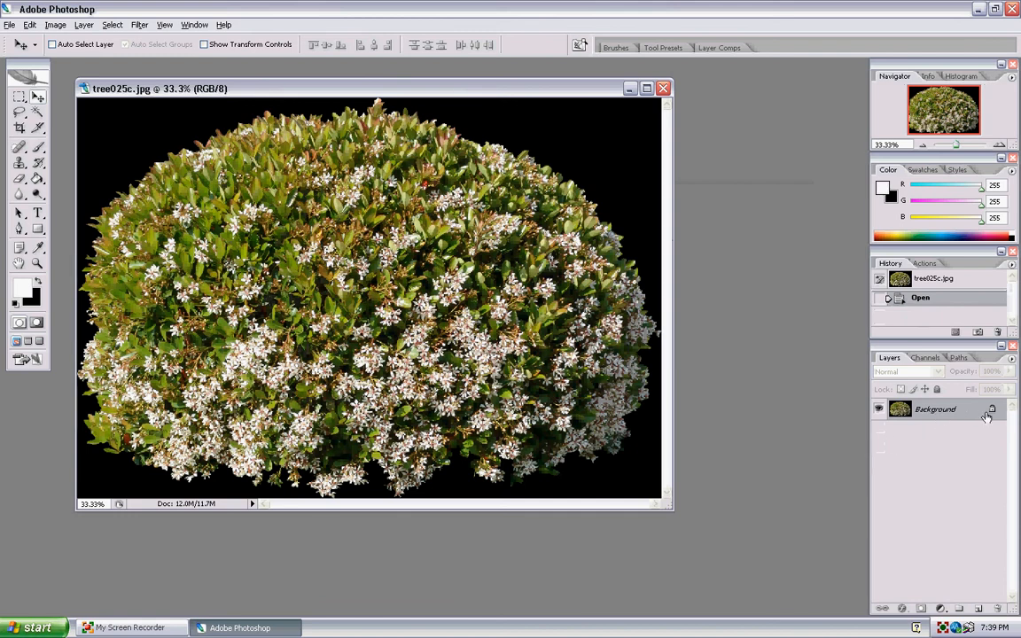
# Step: Unlock the reopened shrub image by turning its Background into a regular layer, and uncover the section drawing behind it
pyautogui.doubleClick(936, 410)
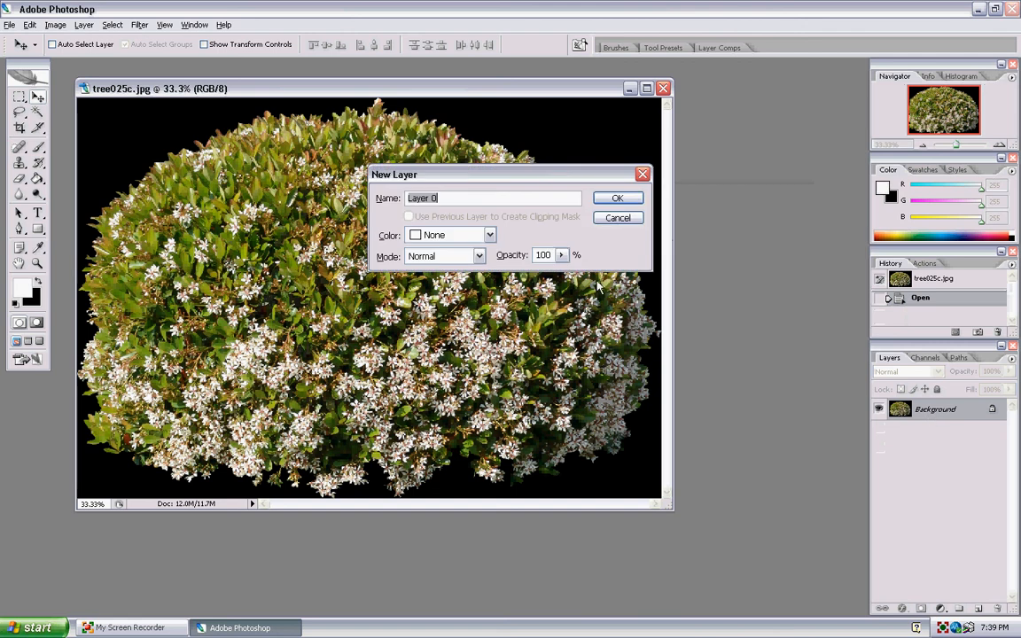
pyautogui.click(617, 198)
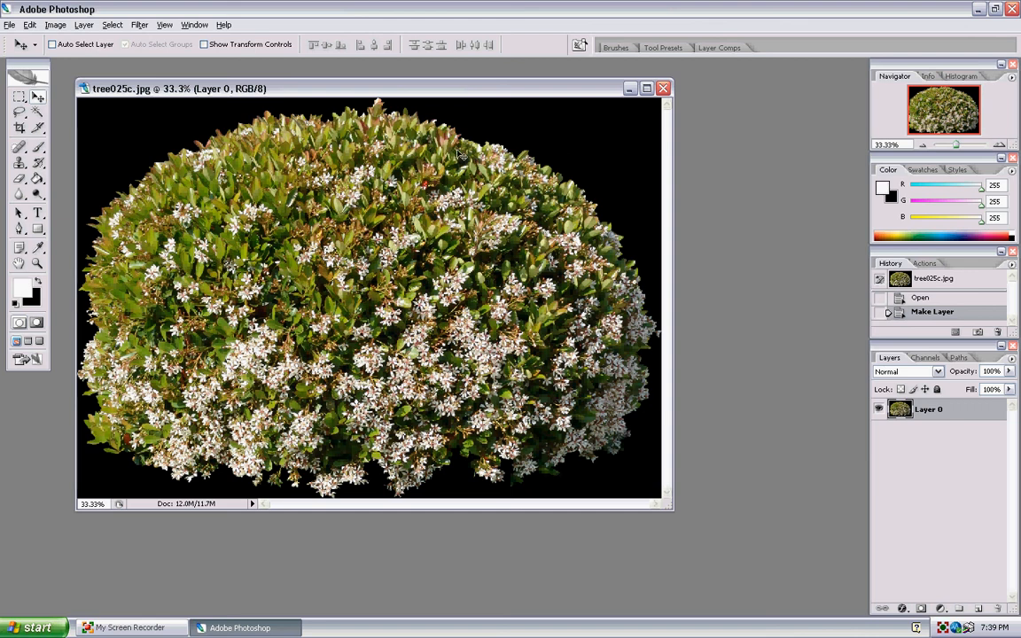
pyautogui.moveTo(502, 92); pyautogui.dragTo(590, 94)
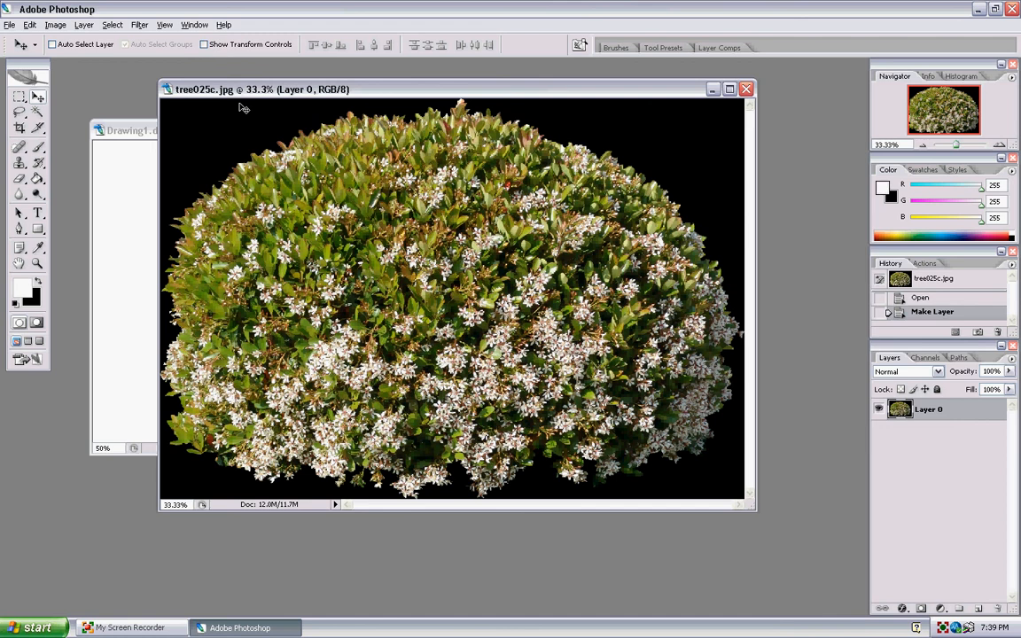
# Step: Select the black surround of the shrub with Color Range using Sampled Colors, delete it, and deselect
pyautogui.click(137, 25)
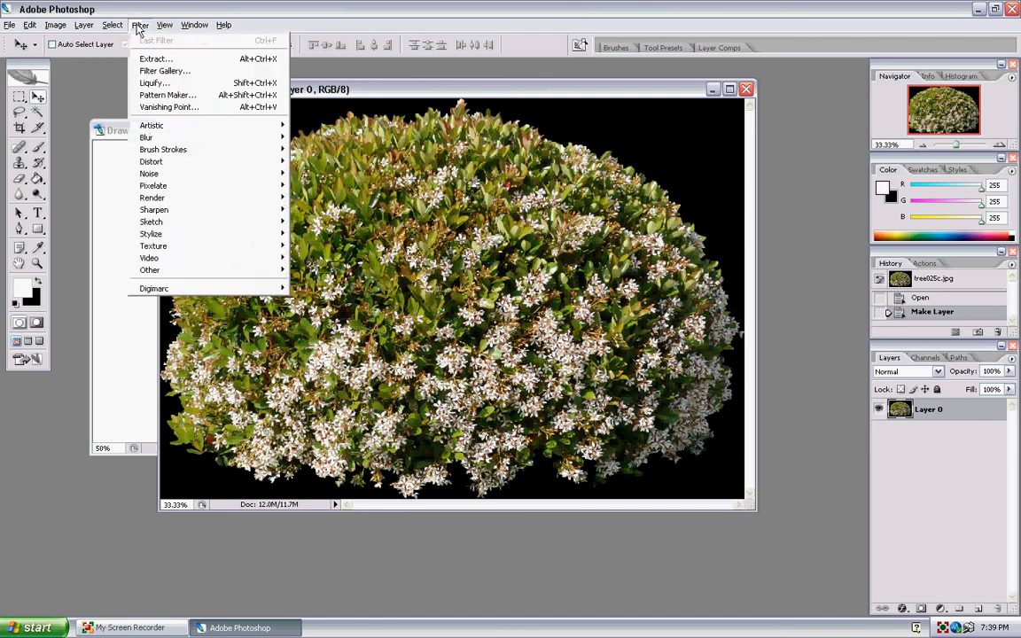
pyautogui.moveTo(113, 28)
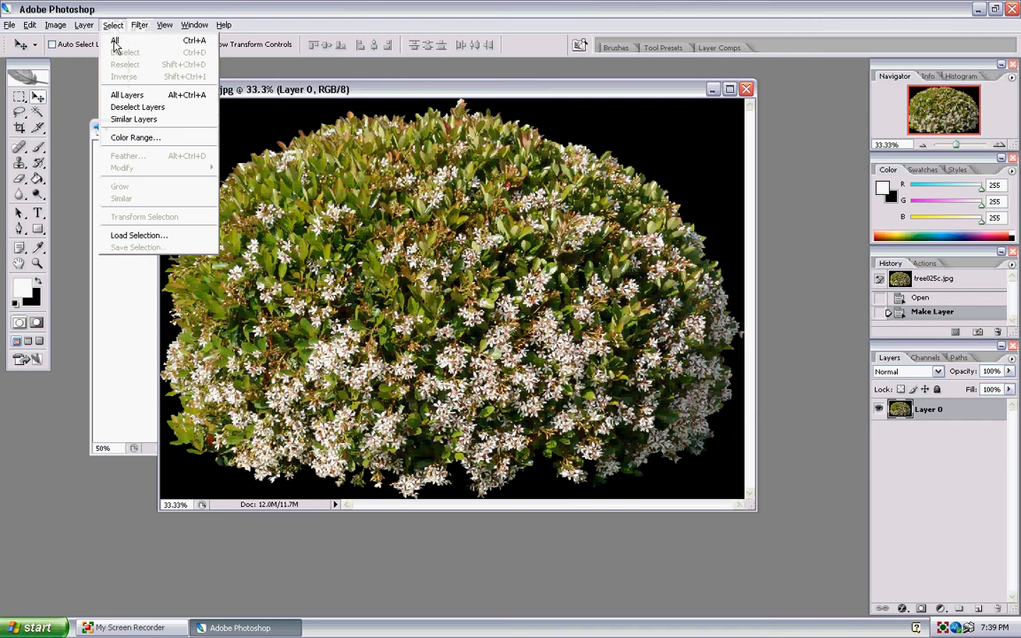
pyautogui.click(115, 137)
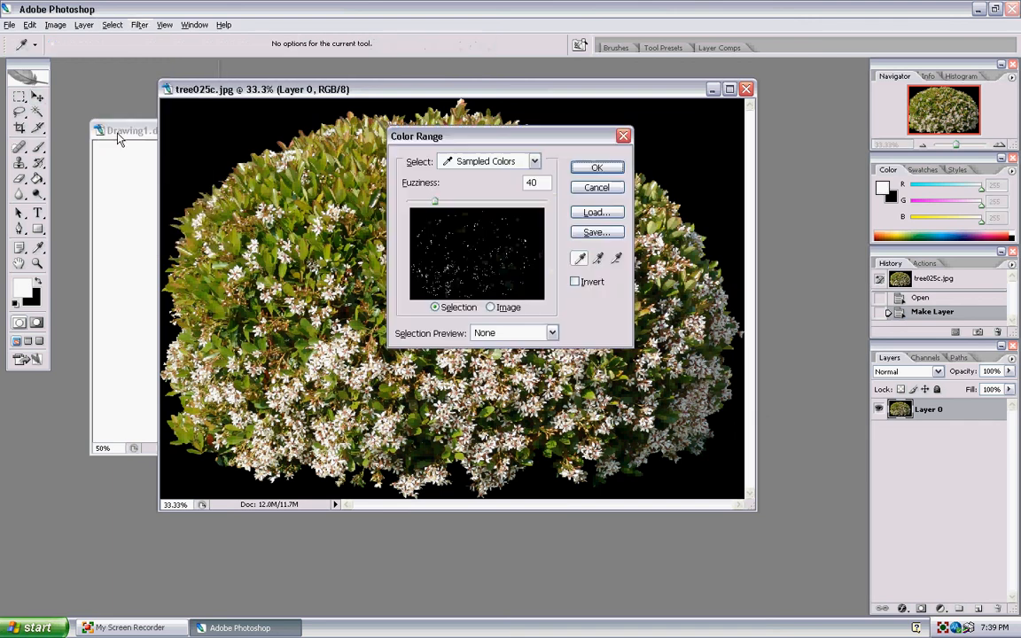
pyautogui.click(185, 124)
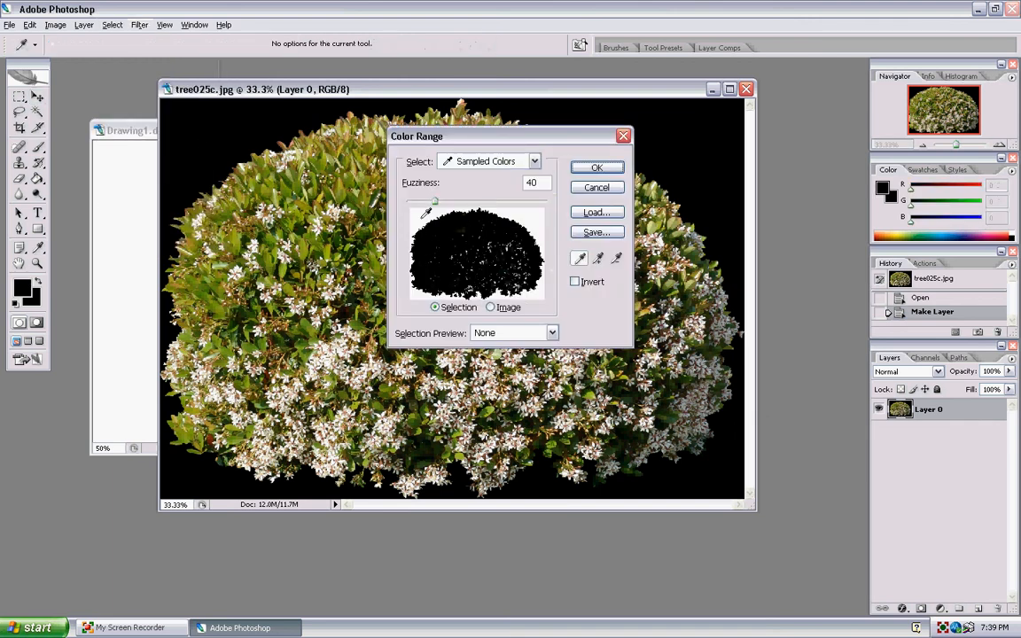
pyautogui.click(608, 170)
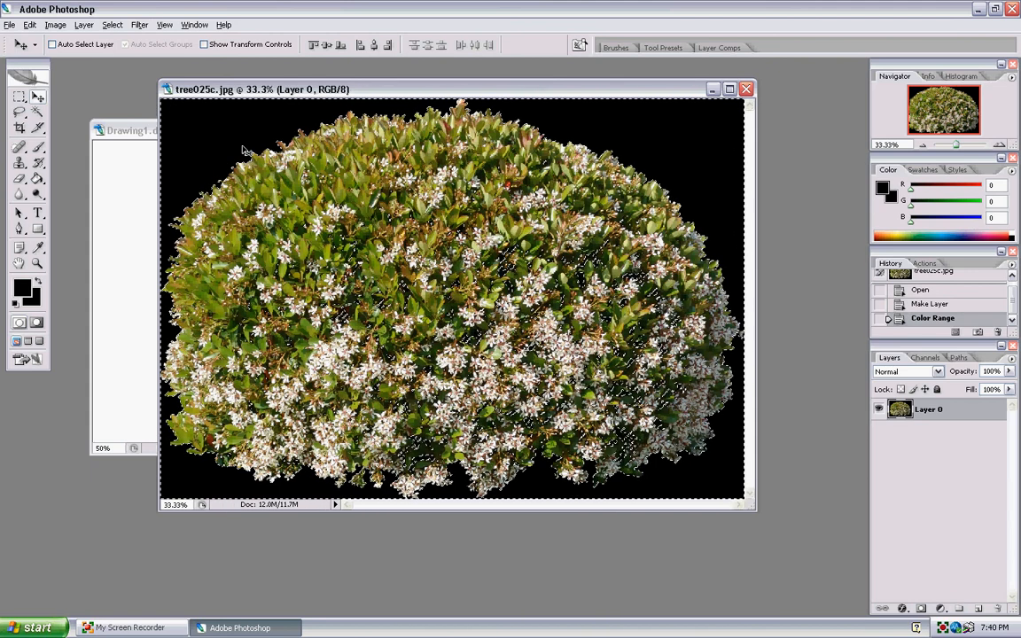
pyautogui.press('Delete')
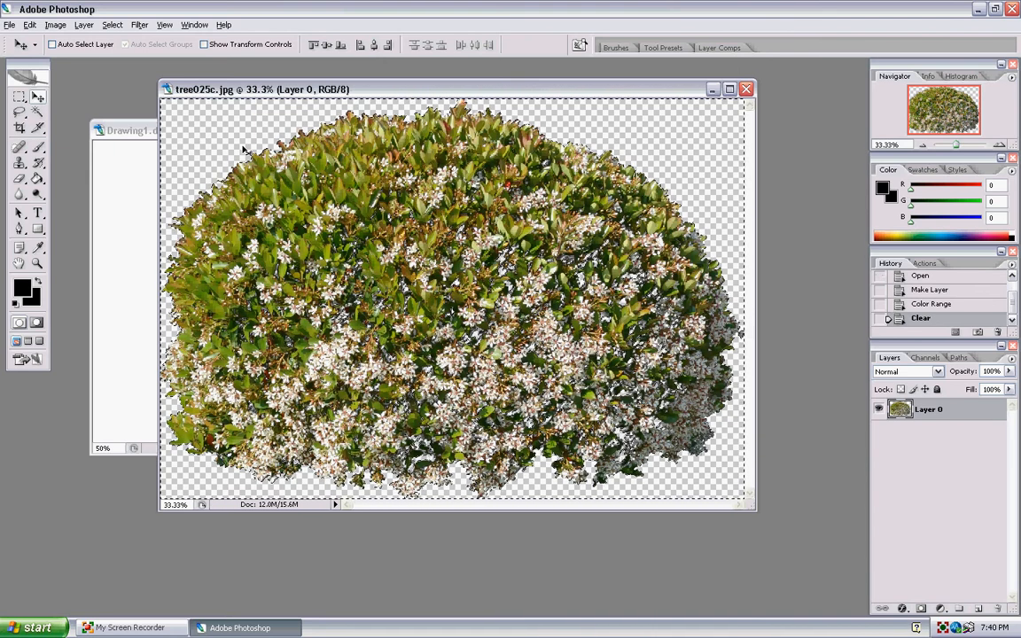
pyautogui.hotkey('ctrl', 'd')
# Step: Copy the cut-out shrub into the Drawing1 cross-section as a new layer, and close tree025c without saving
pyautogui.moveTo(328, 88); pyautogui.dragTo(521, 156)
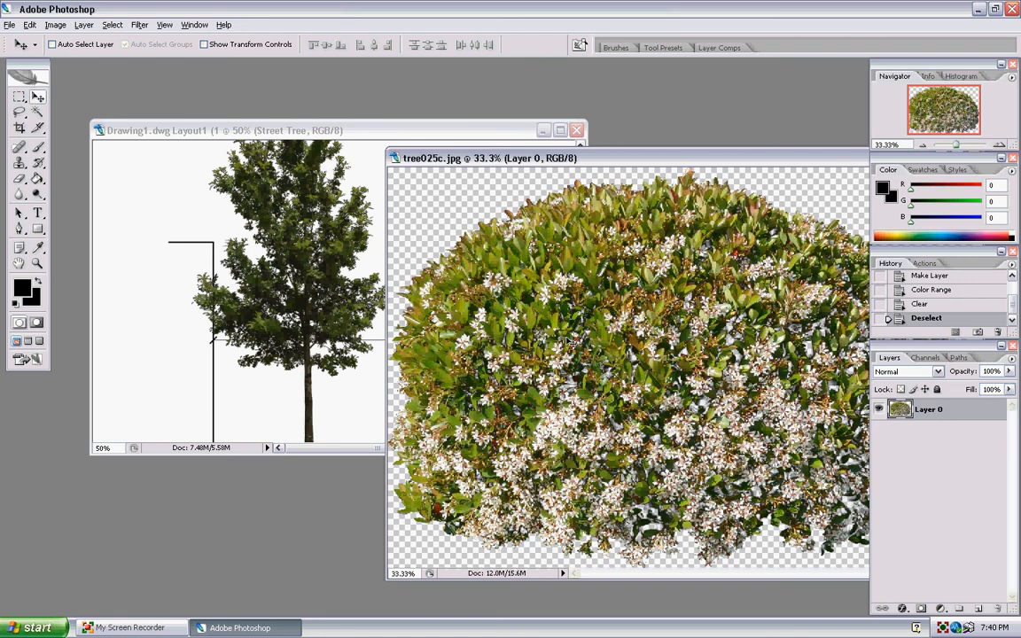
pyautogui.moveTo(554, 342); pyautogui.dragTo(554, 317)
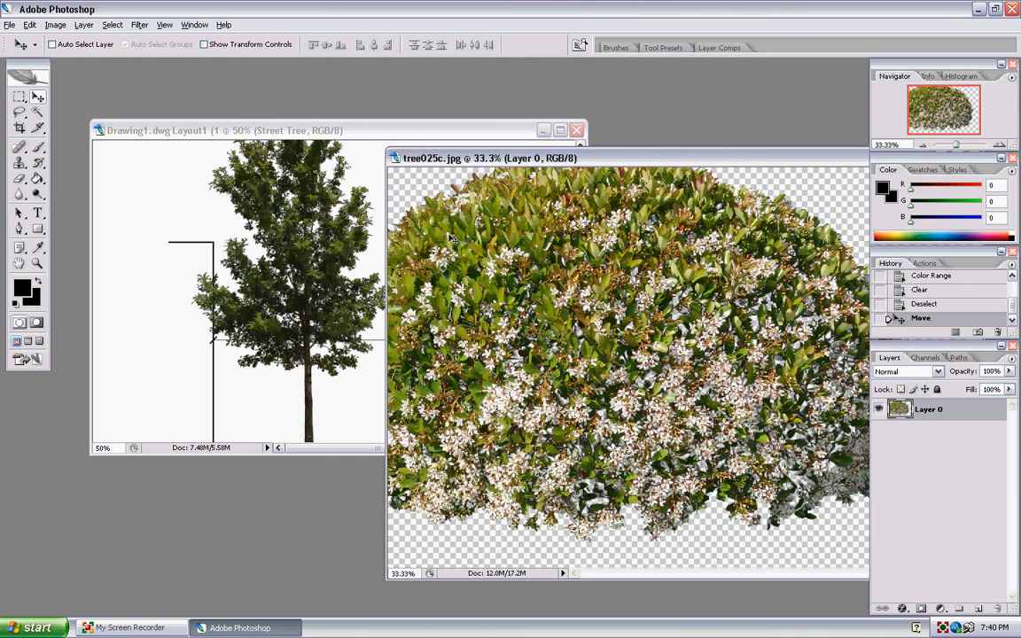
pyautogui.moveTo(486, 307); pyautogui.dragTo(275, 274)
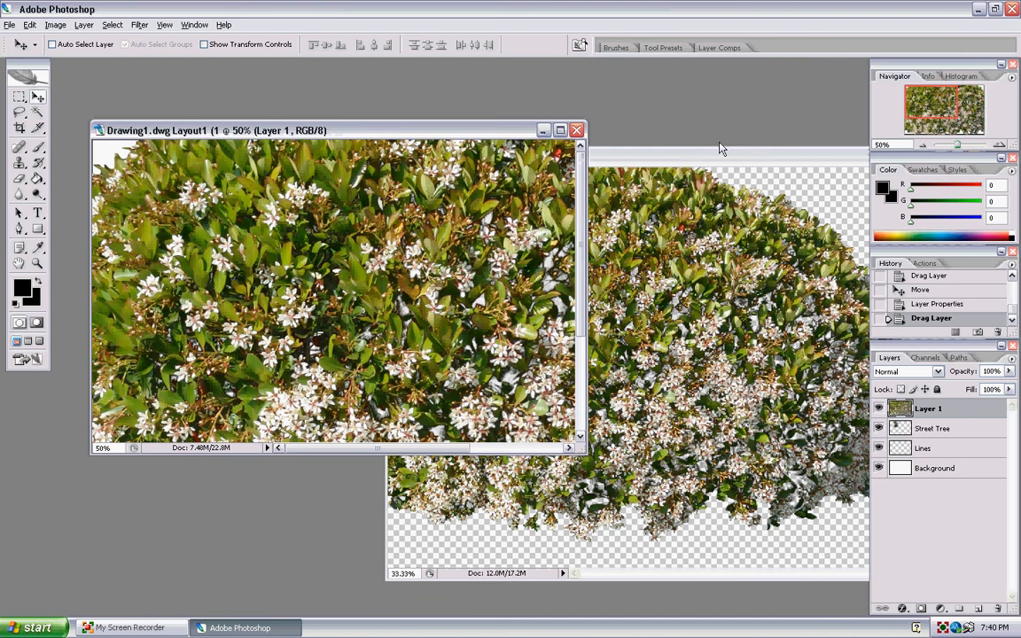
pyautogui.moveTo(714, 157); pyautogui.dragTo(569, 191)
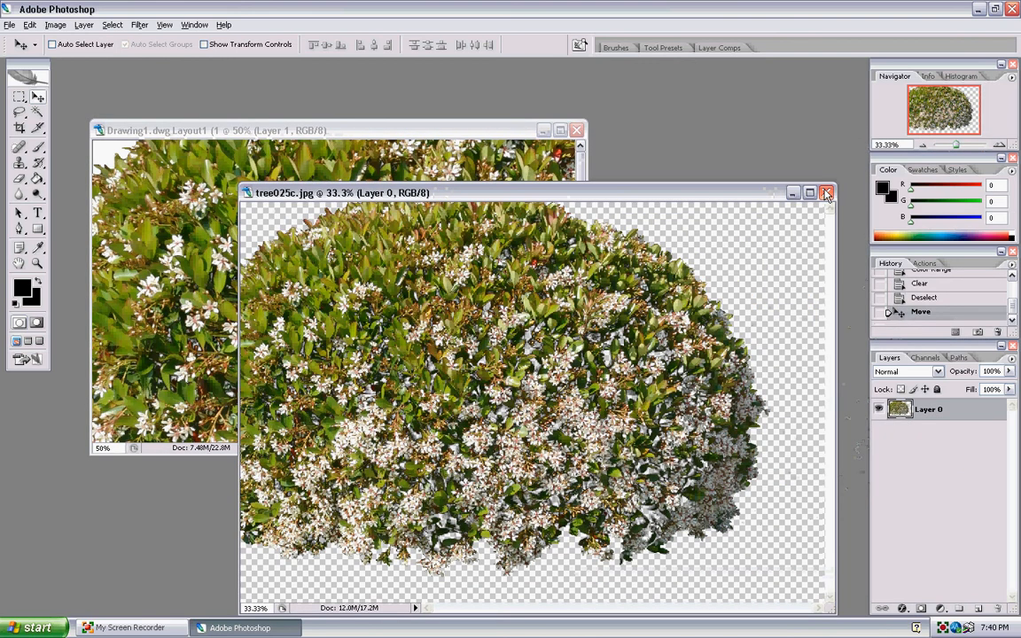
pyautogui.click(826, 192)
pyautogui.click(512, 241)
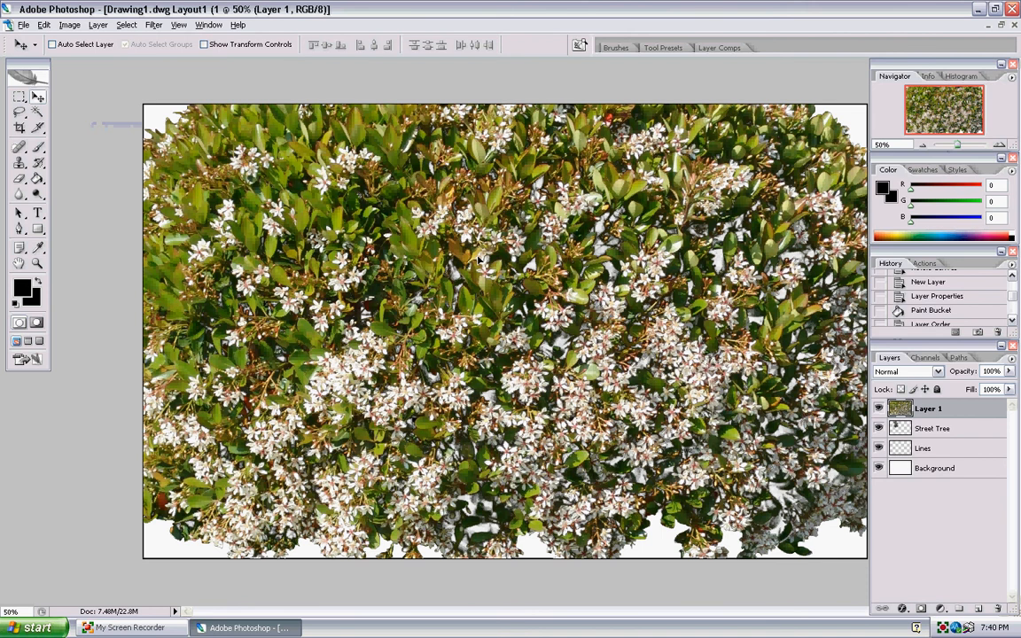
# Step: Shrink the pasted shrub proportionally to 3% of its size with Free Transform
pyautogui.moveTo(480, 257)
pyautogui.mouseDown()
pyautogui.moveTo(471, 243)
pyautogui.moveTo(462, 256)
pyautogui.mouseUp()
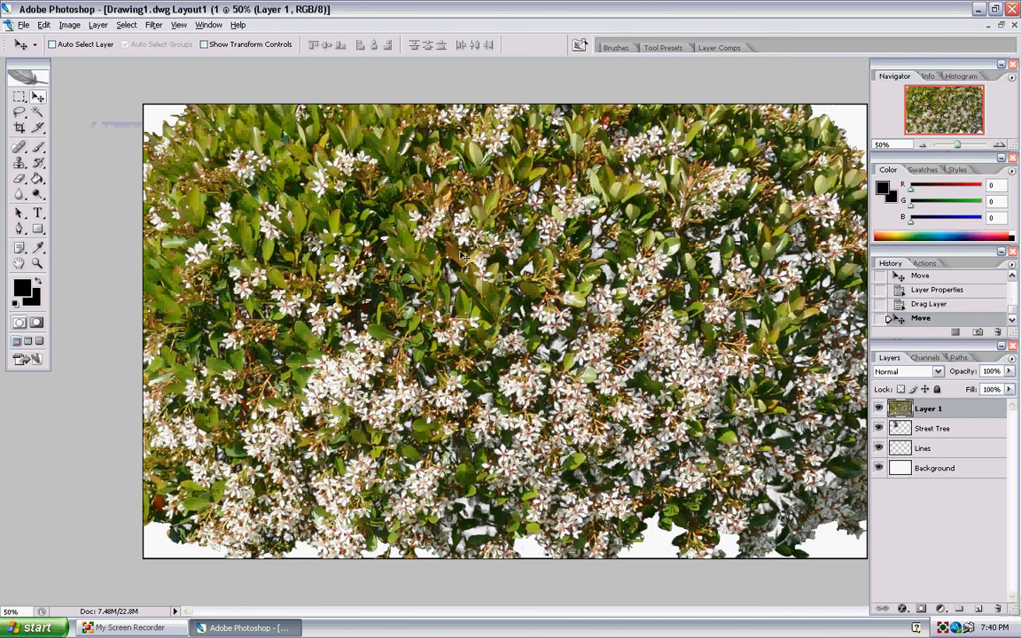
pyautogui.hotkey('ctrl', '-')
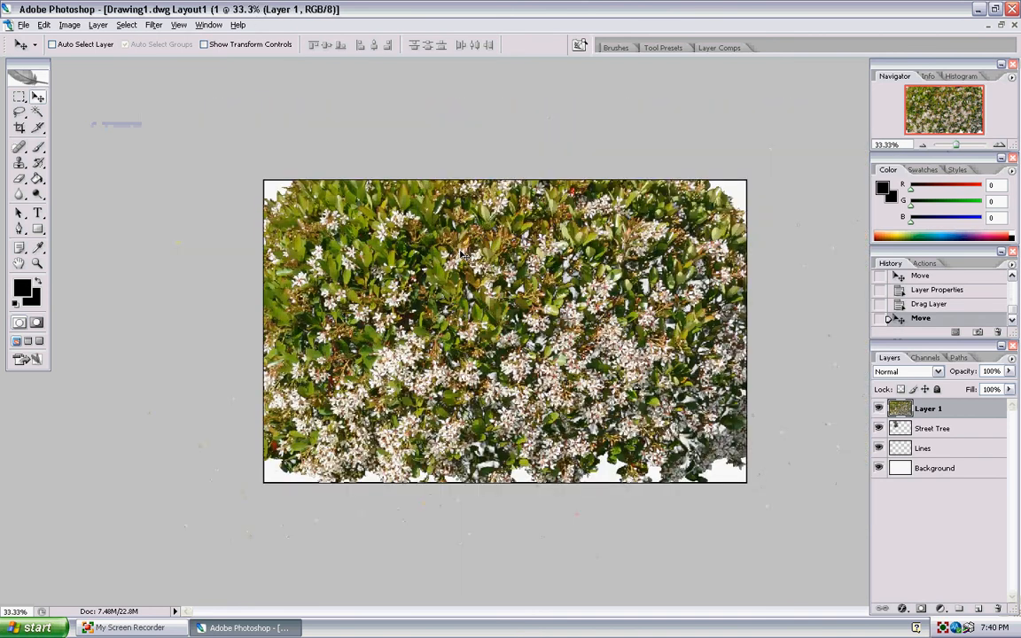
pyautogui.moveTo(468, 311); pyautogui.dragTo(454, 346)
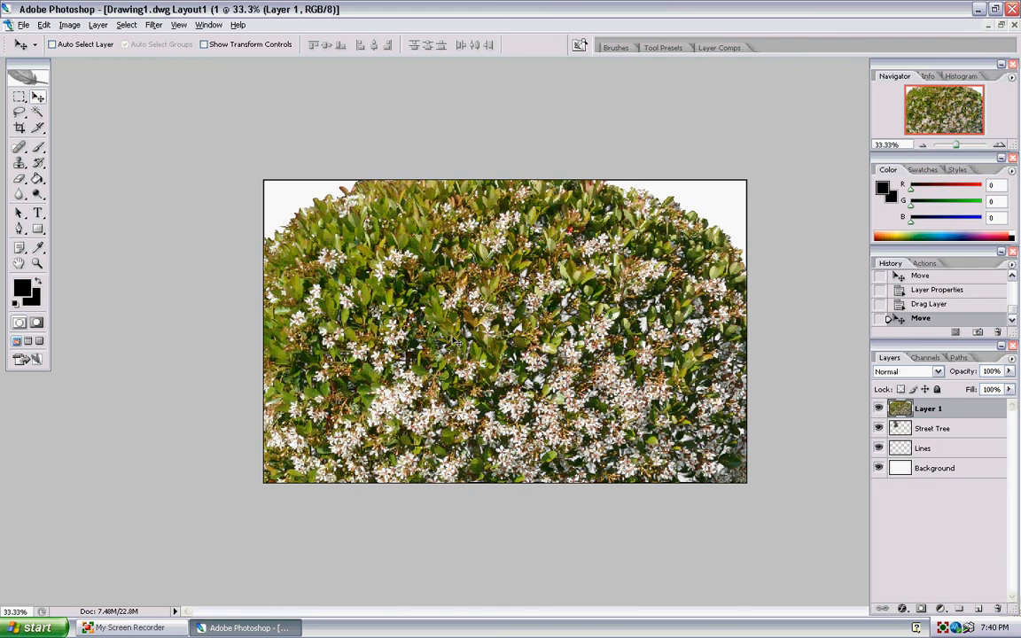
pyautogui.click(42, 25)
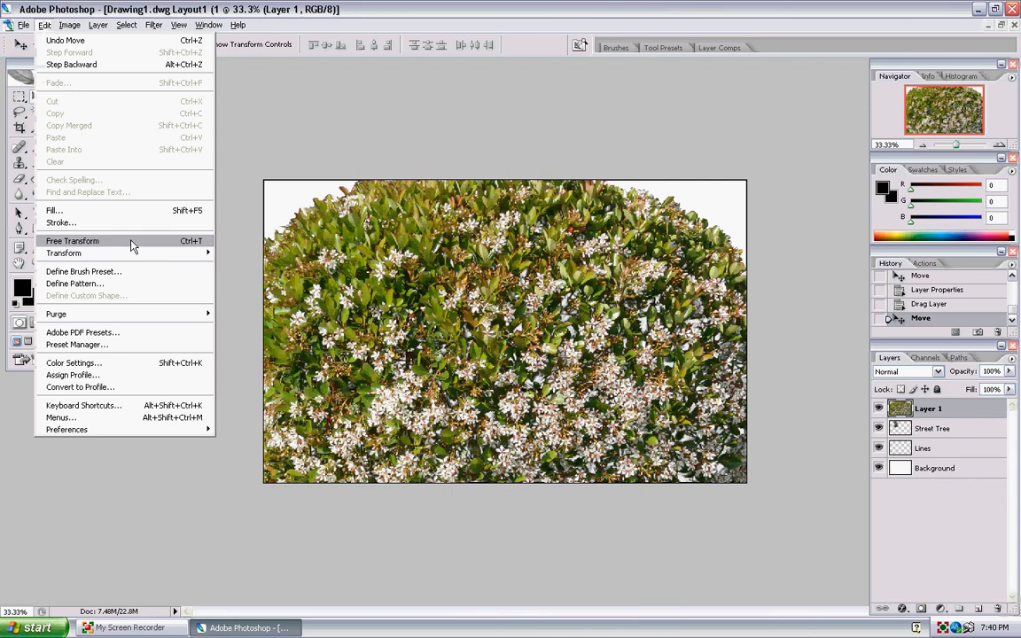
pyautogui.click(305, 131)
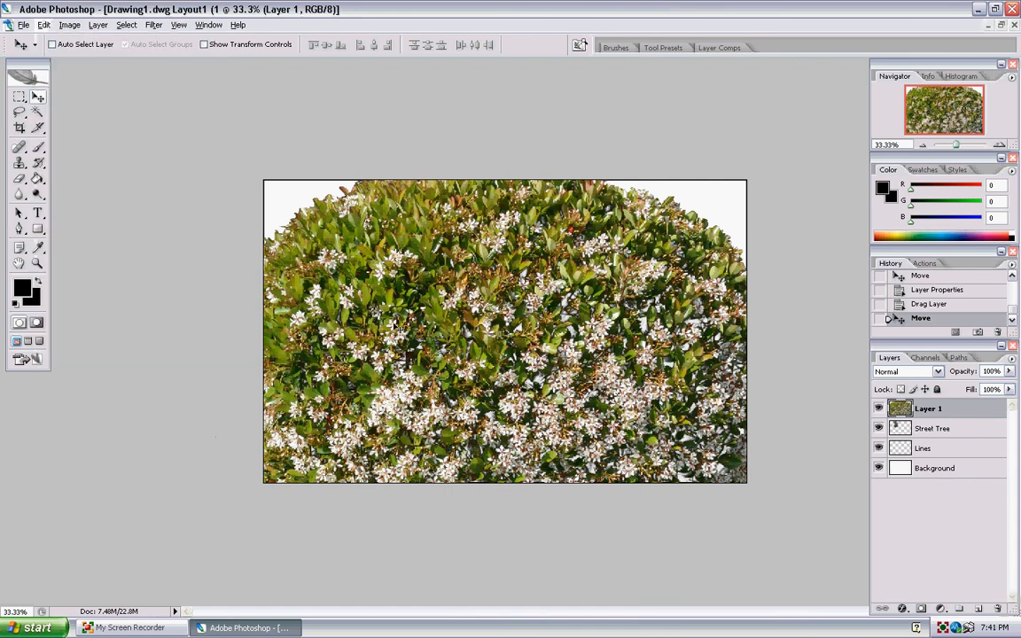
pyautogui.hotkey('ctrl', 't')
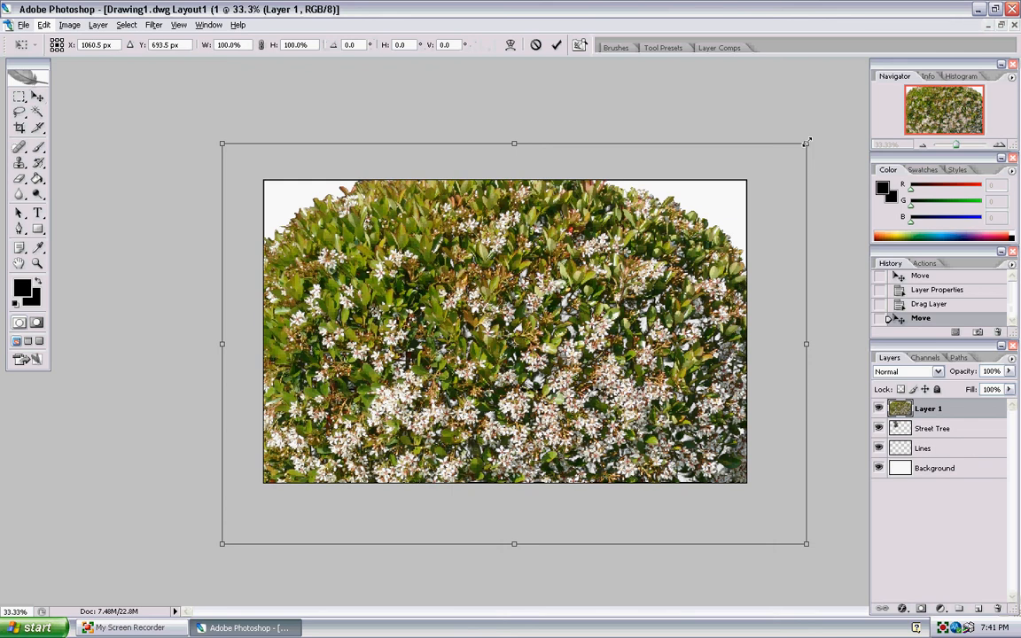
pyautogui.keyDown('shift'); pyautogui.moveTo(806, 141); pyautogui.dragTo(477, 335); pyautogui.keyUp('shift')
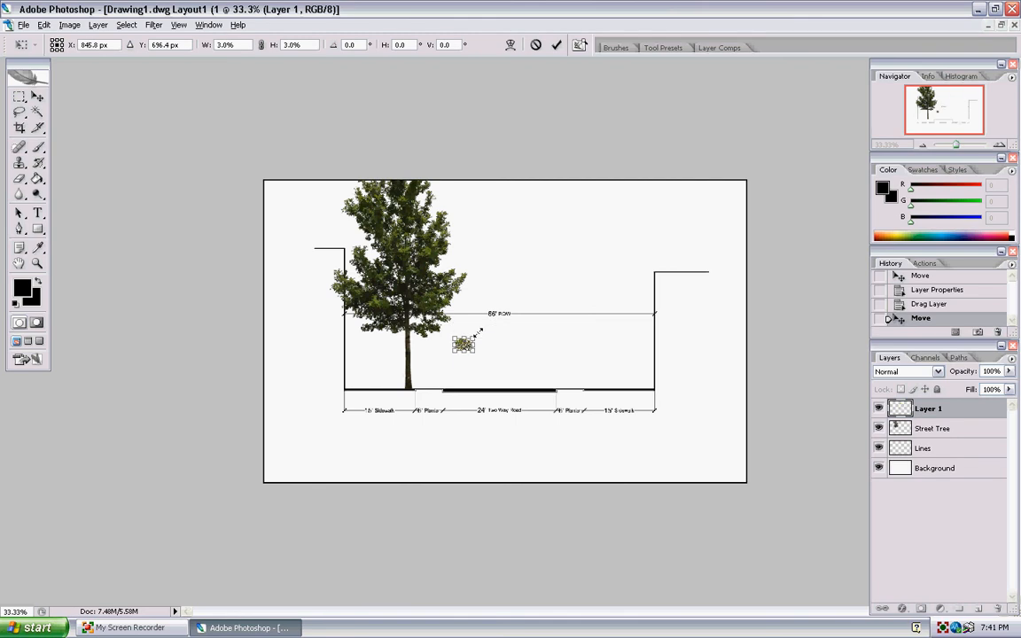
pyautogui.press('Return')
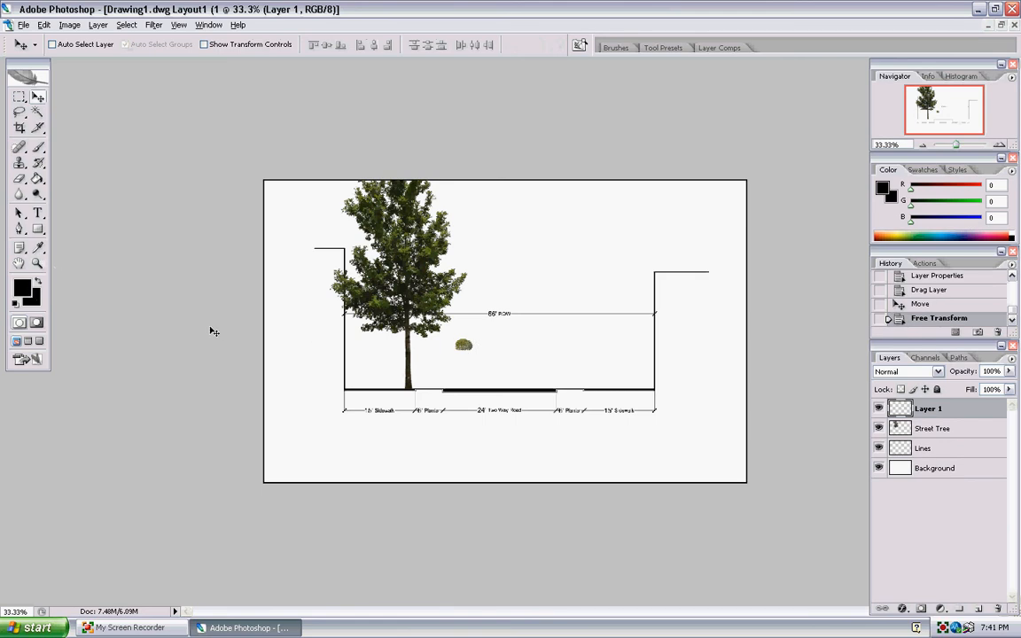
# Step: Rename the pasted shrub's layer to Shrub and place the shrub on the left 6' planter beside the tree trunk
pyautogui.hotkey('ctrl', '+')
pyautogui.hotkey('ctrl', '+')
pyautogui.hotkey('ctrl', '+')
pyautogui.hotkey('ctrl', '+')
pyautogui.hotkey('ctrl', '+')
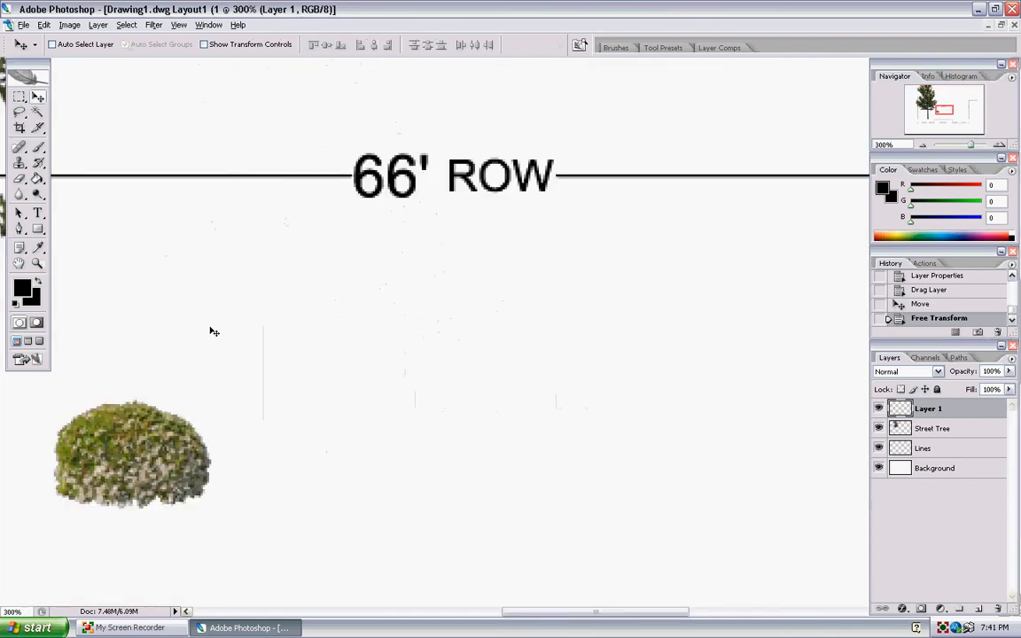
pyautogui.hotkey('ctrl', '-')
pyautogui.hotkey('ctrl', '-')
pyautogui.hotkey('ctrl', '-')
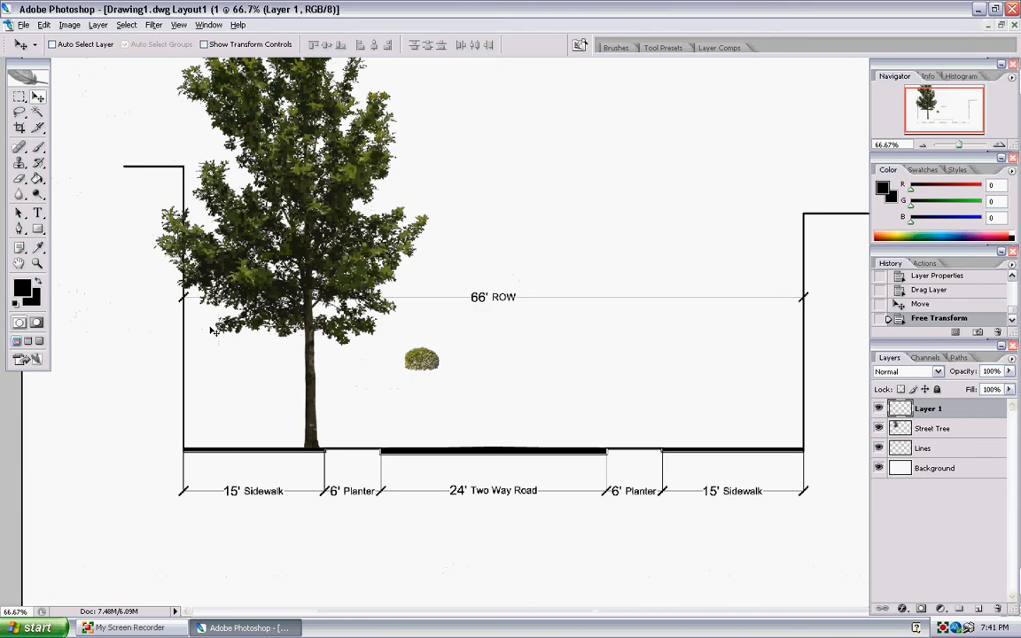
pyautogui.doubleClick(922, 408)
pyautogui.write('Shrub')
pyautogui.press('Return')
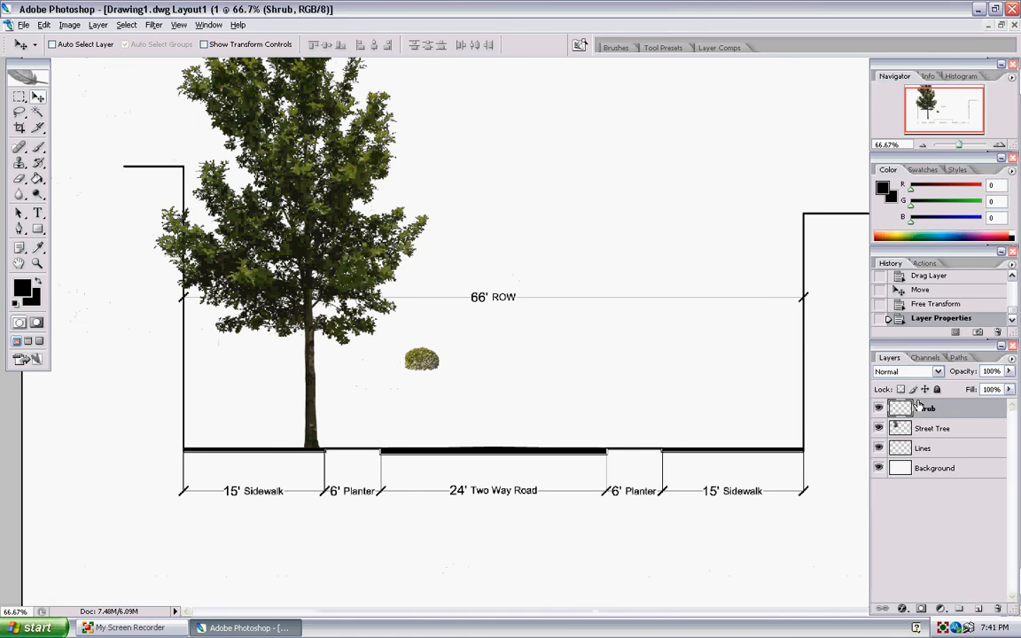
pyautogui.moveTo(425, 359); pyautogui.dragTo(342, 436)
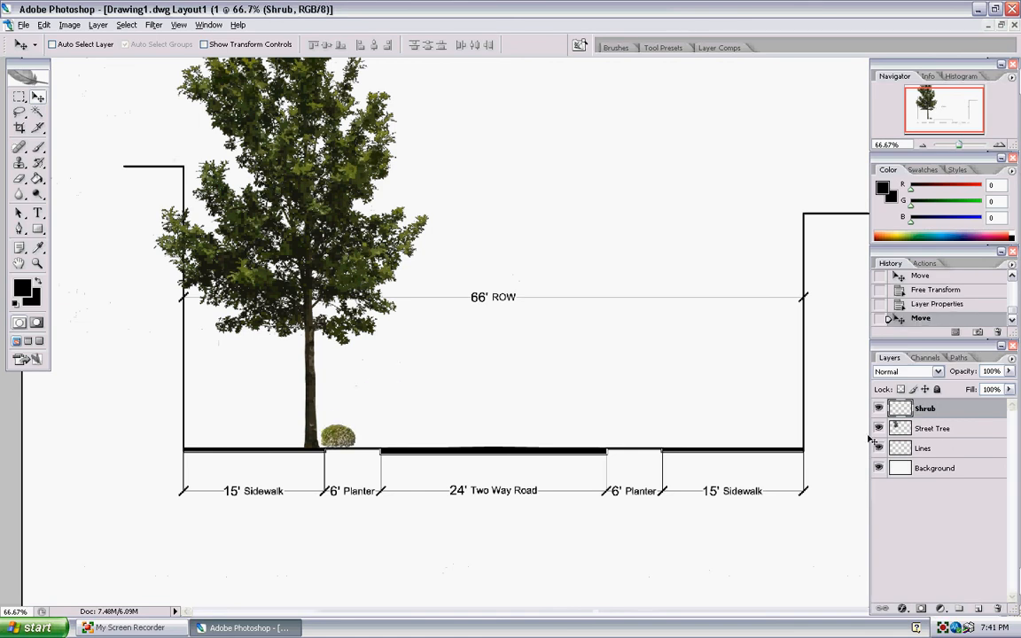
# Step: Scale the Street Tree down proportionally to about the height of the left building line, and stand its trunk in the left planter
pyautogui.click(899, 426)
pyautogui.moveTo(133, 234); pyautogui.dragTo(418, 255)
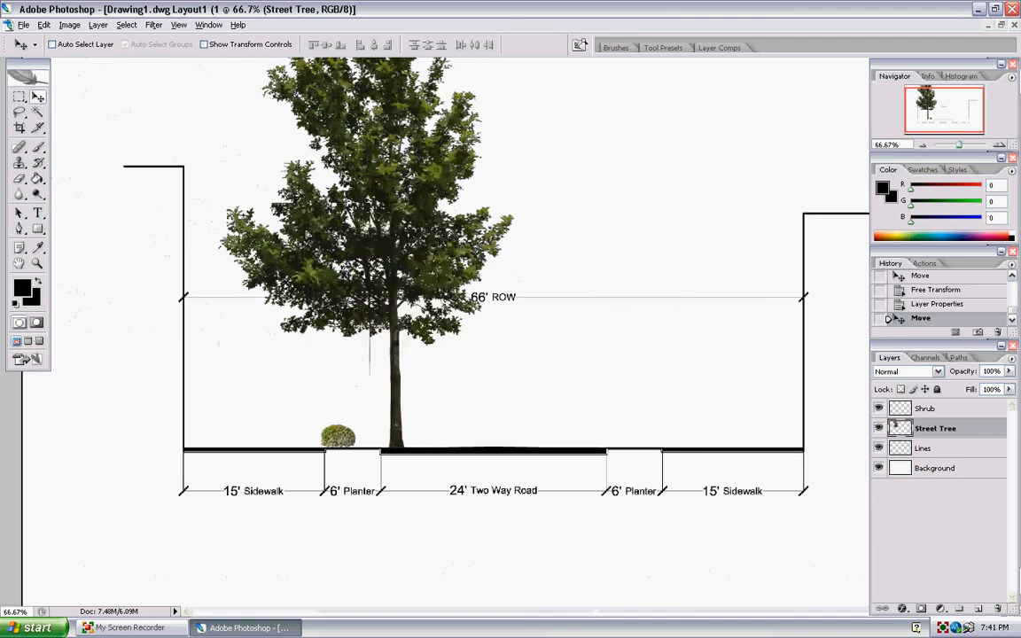
pyautogui.moveTo(337, 231); pyautogui.dragTo(384, 230)
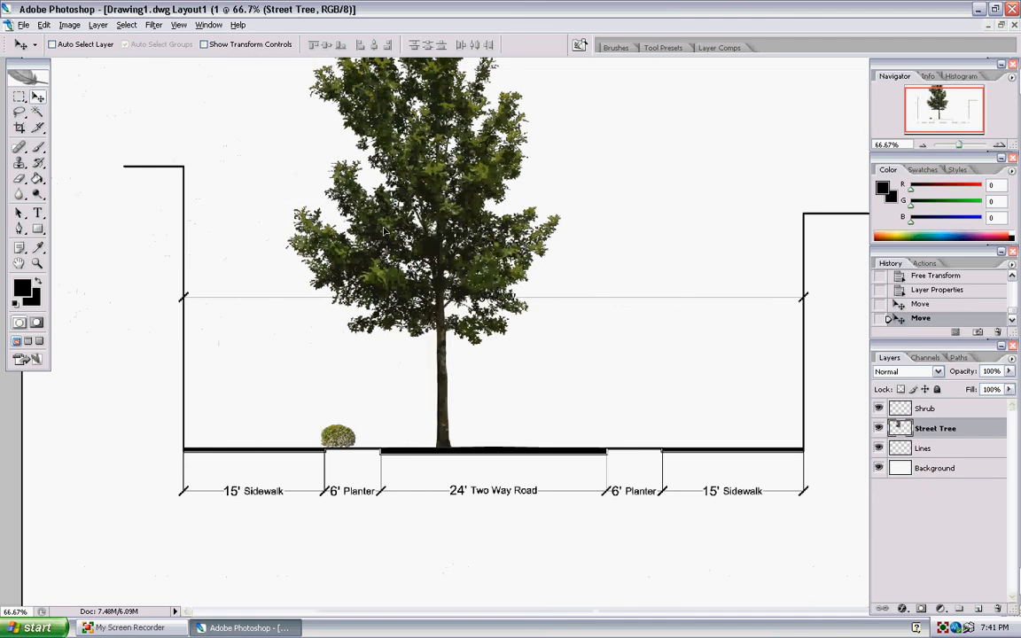
pyautogui.hotkey('ctrl', 't')
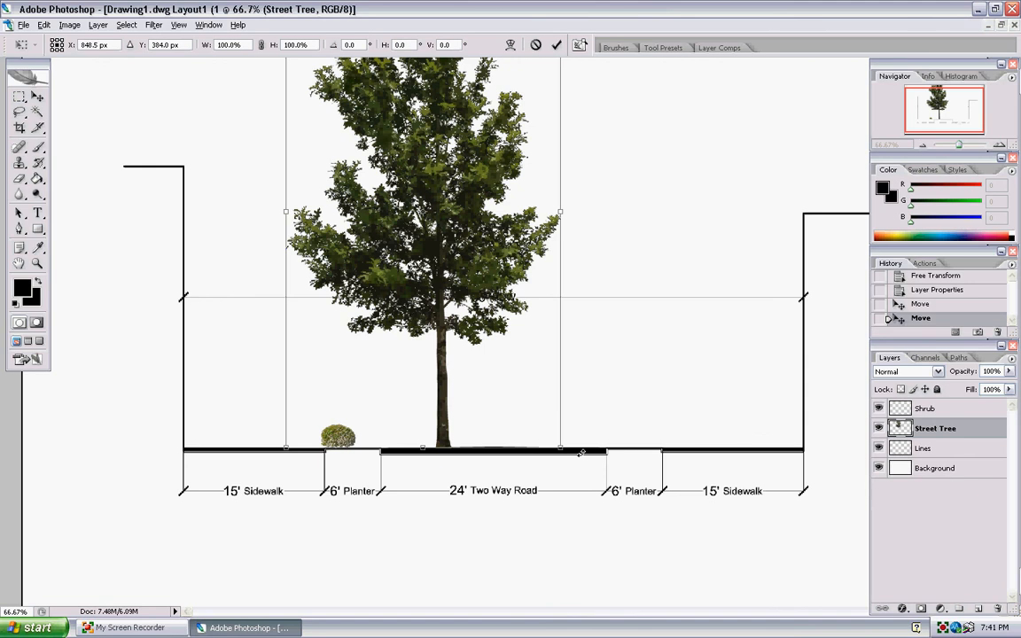
pyautogui.keyDown('shift'); pyautogui.moveTo(560, 449); pyautogui.dragTo(488, 355); pyautogui.keyUp('shift')
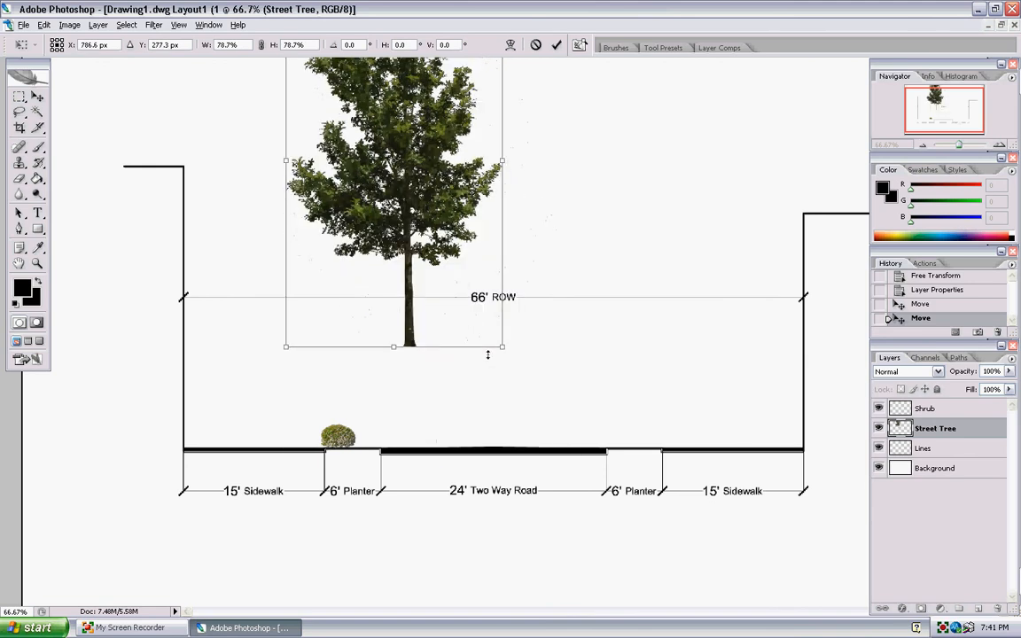
pyautogui.moveTo(423, 211); pyautogui.dragTo(363, 293)
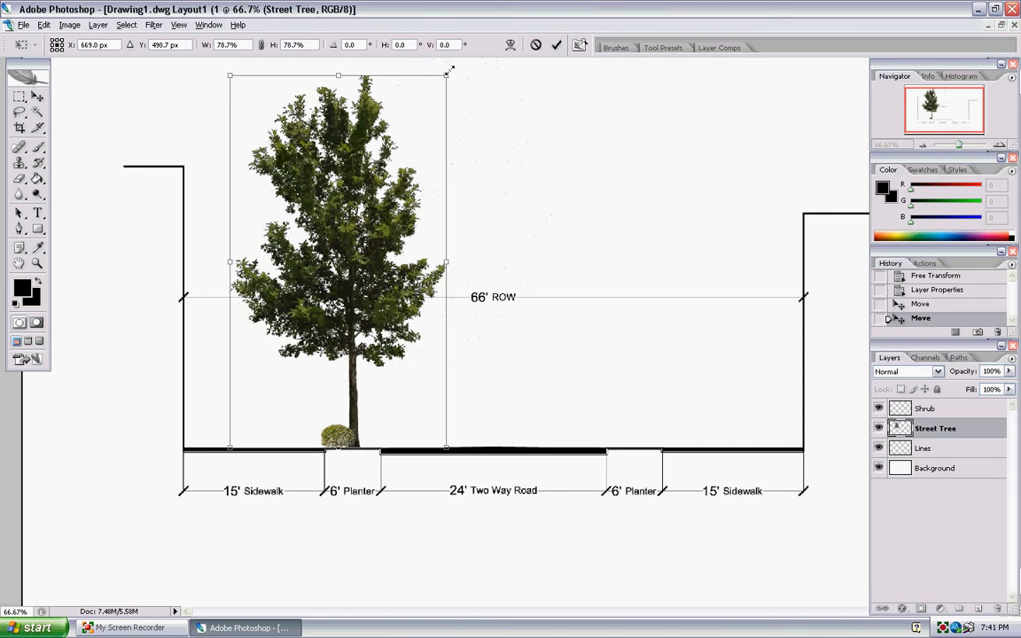
pyautogui.moveTo(445, 77); pyautogui.dragTo(390, 147)
pyautogui.press('Return')
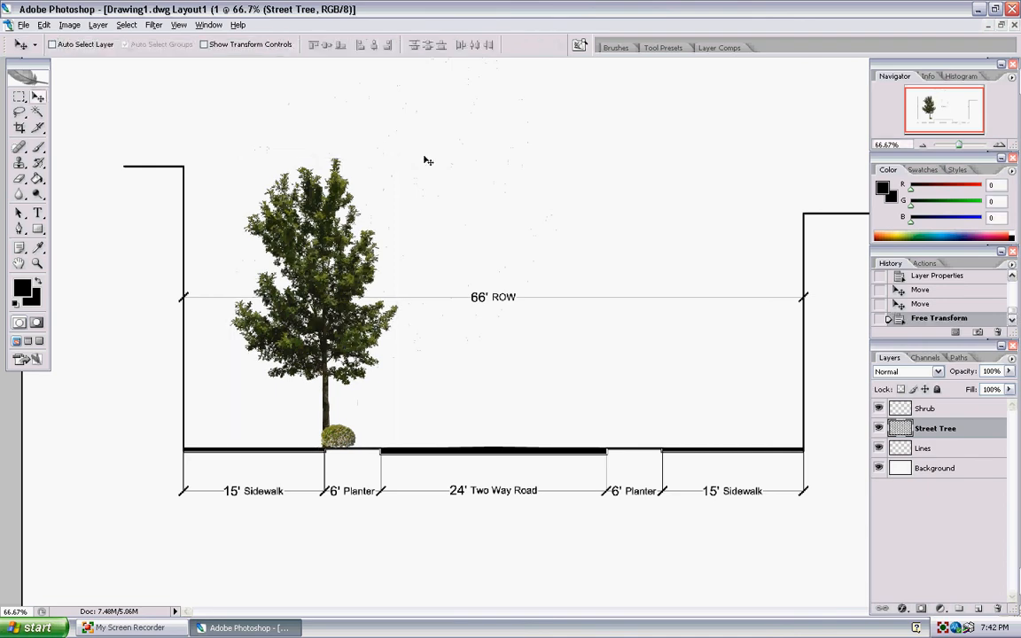
pyautogui.moveTo(332, 229); pyautogui.dragTo(356, 232)
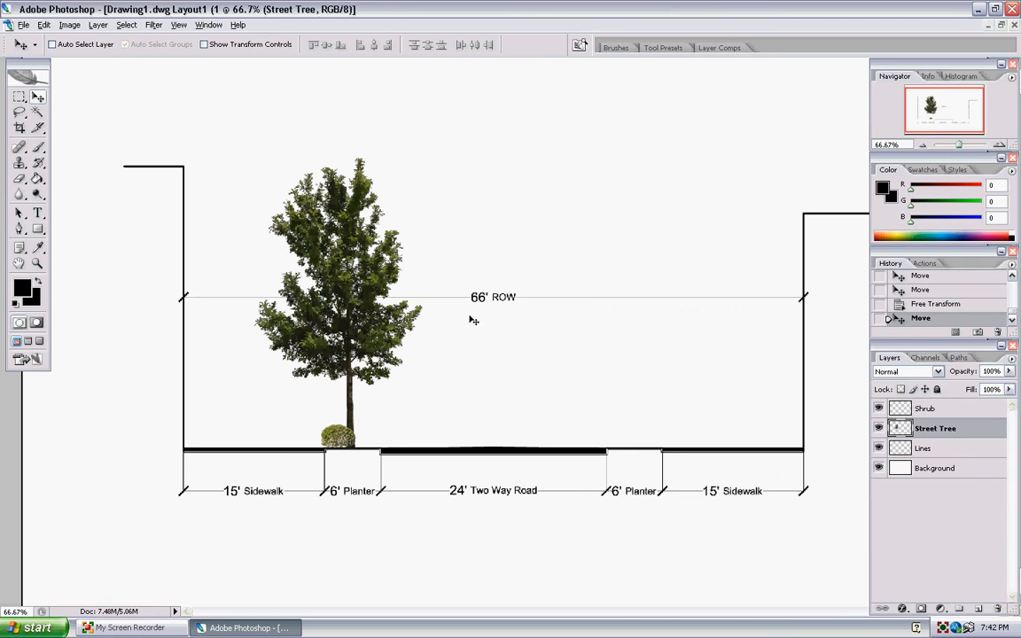
# Step: Select the Shrub layer and nudge the shrub slightly onto the ground line of the left planter
pyautogui.hotkey('alt', ']')
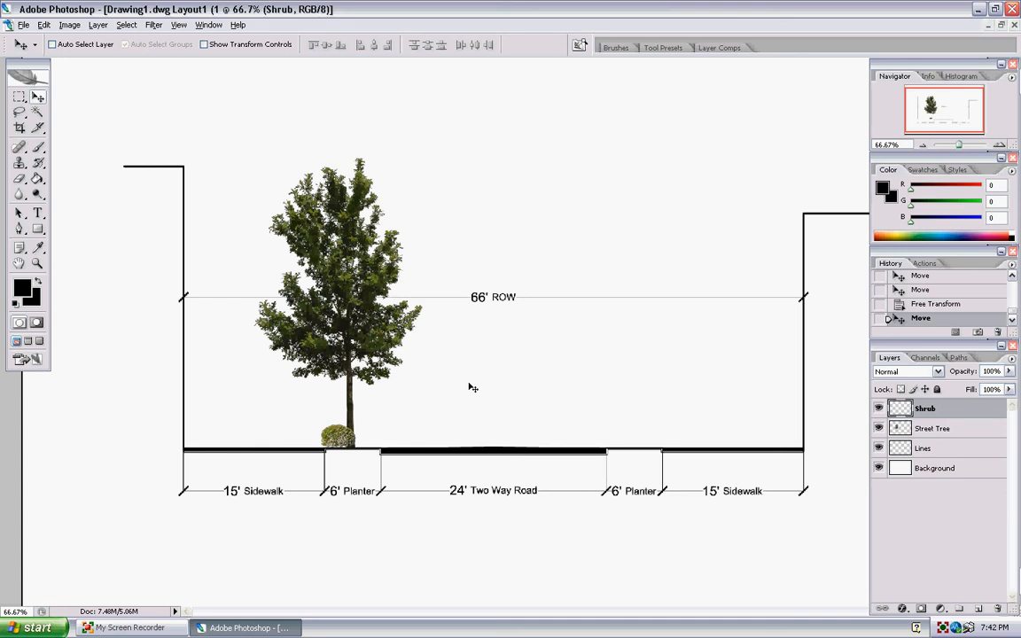
pyautogui.press('Left')
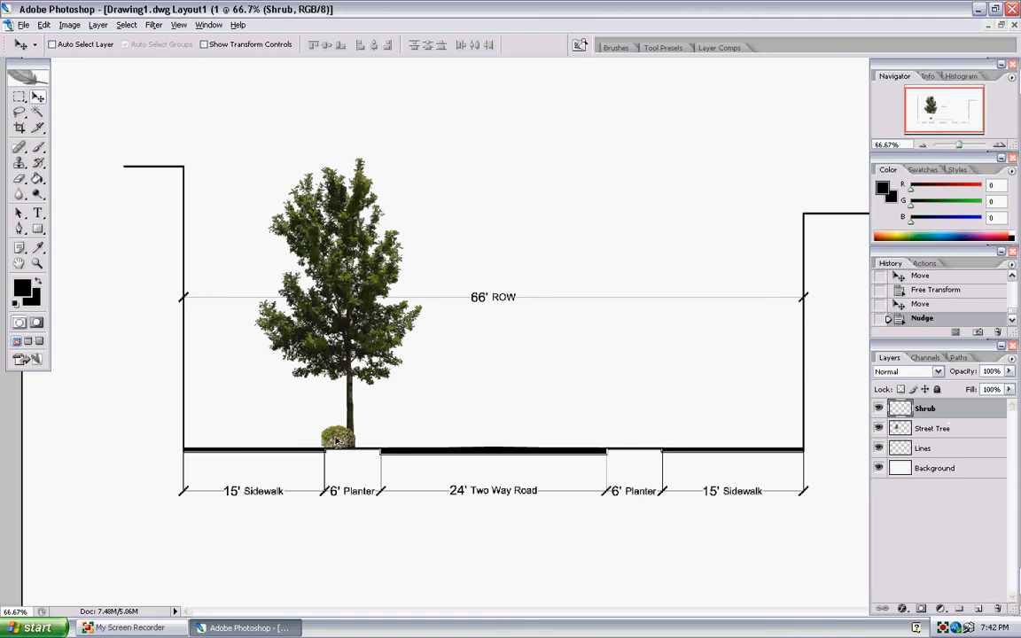
# Step: Duplicate the shrub twice to fill the left 6' planter, and merge the Shrub copy layer down into the Shrub layer
pyautogui.keyDown('alt'); pyautogui.moveTo(336, 441); pyautogui.dragTo(363, 443); pyautogui.keyUp('alt')
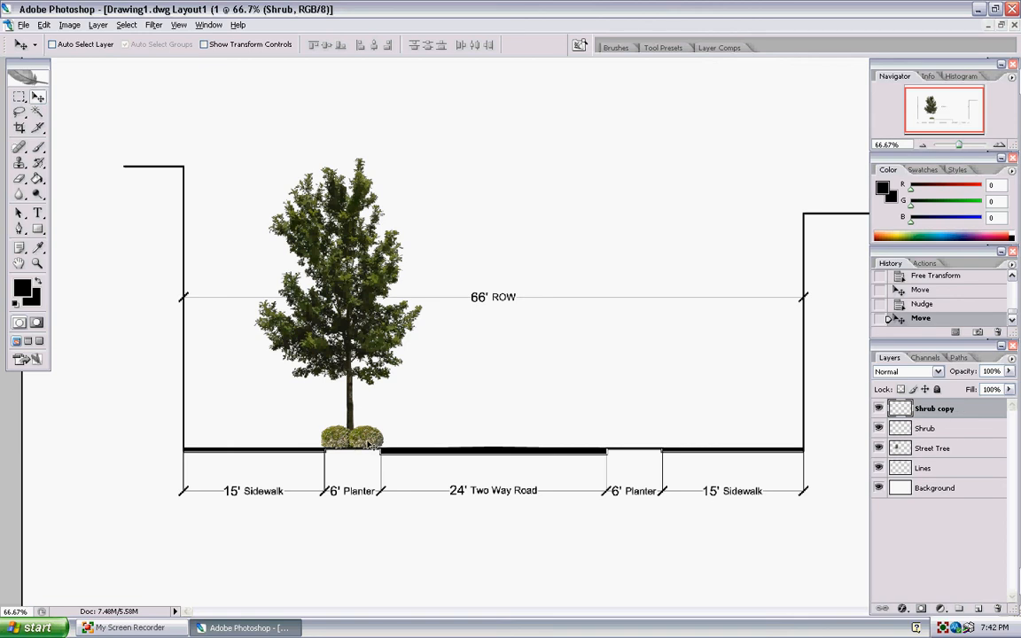
pyautogui.keyDown('alt'); pyautogui.moveTo(368, 443); pyautogui.dragTo(354, 443); pyautogui.keyUp('alt')
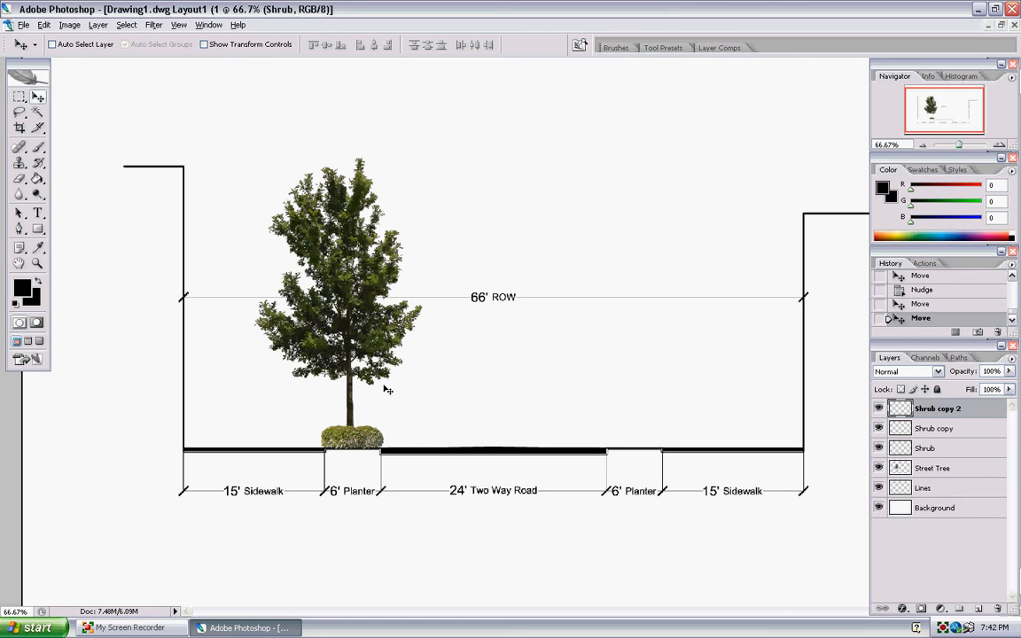
pyautogui.click(926, 448)
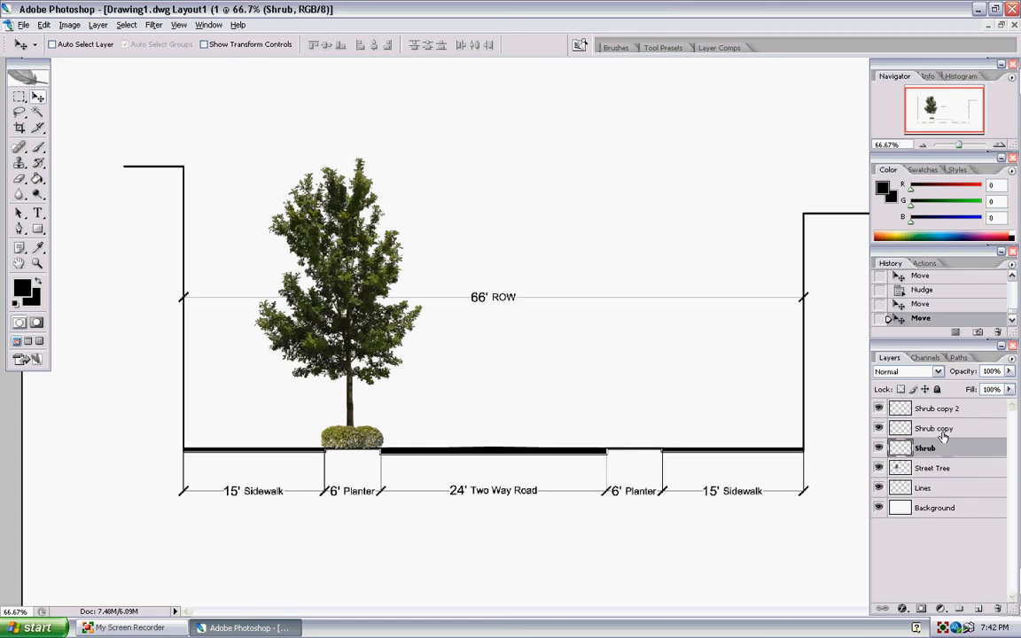
pyautogui.click(958, 409)
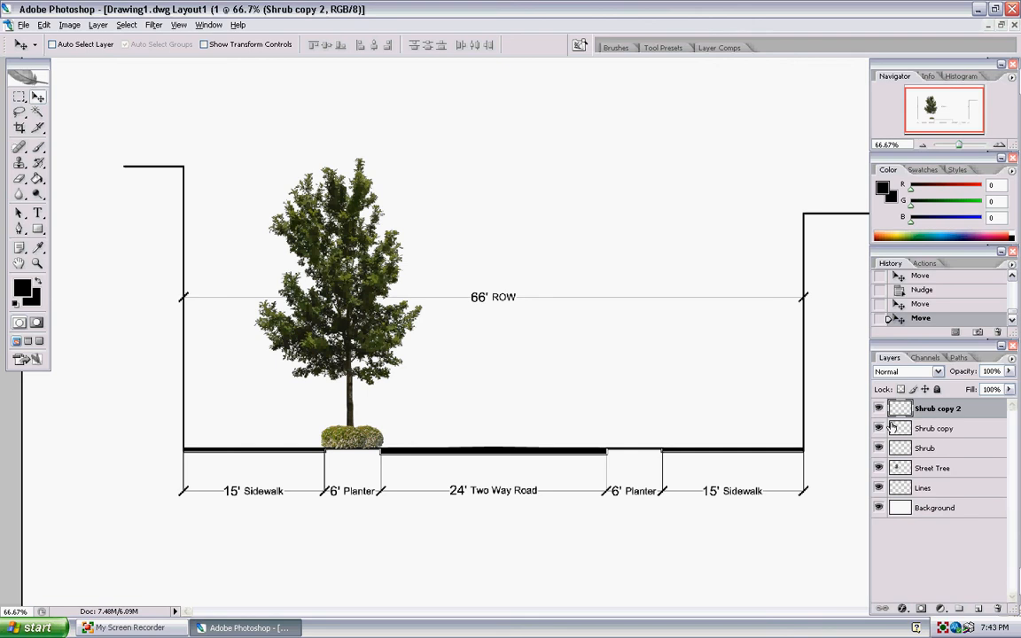
pyautogui.click(943, 430)
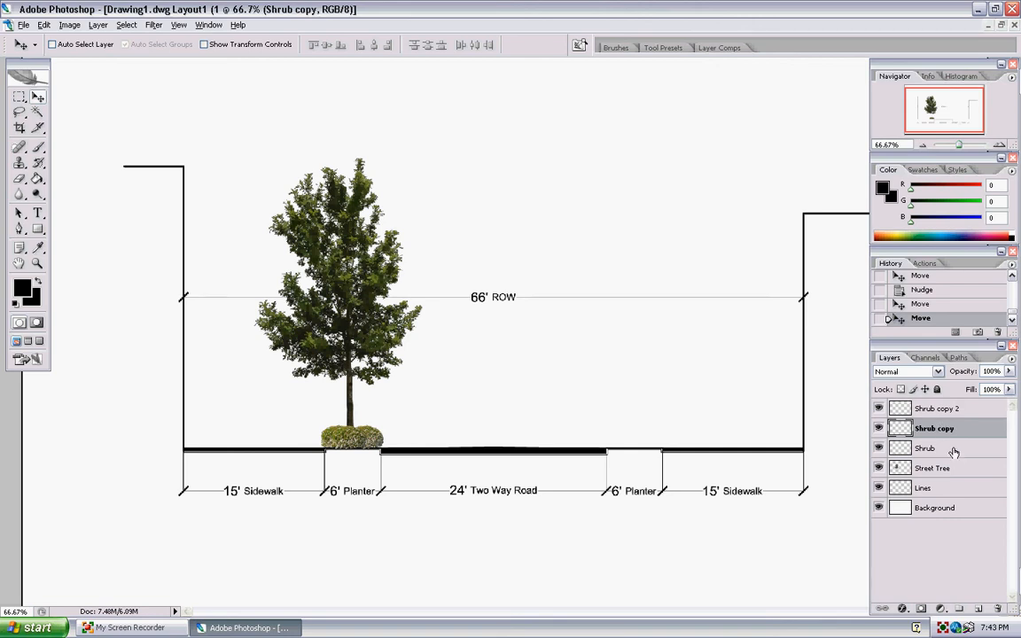
pyautogui.hotkey('ctrl', 'e')
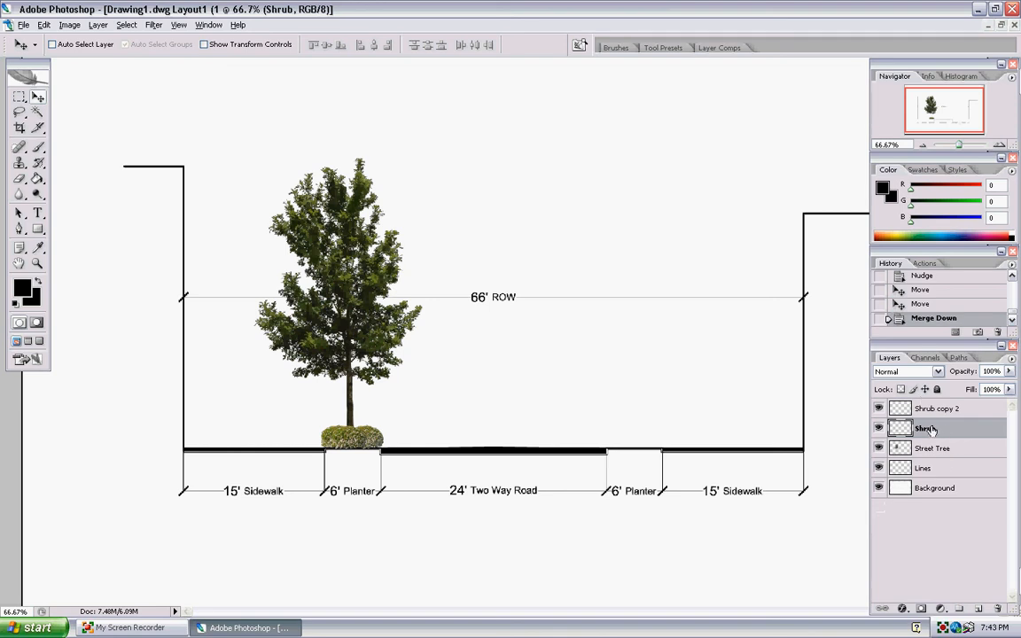
# Step: Hide Shrub copy 2, shift the merged Shrub pair slightly right over the left planter, and show Shrub copy 2 again
pyautogui.click(879, 408)
pyautogui.moveTo(367, 442)
pyautogui.mouseDown()
pyautogui.moveTo(370, 434)
pyautogui.moveTo(372, 446)
pyautogui.mouseUp()
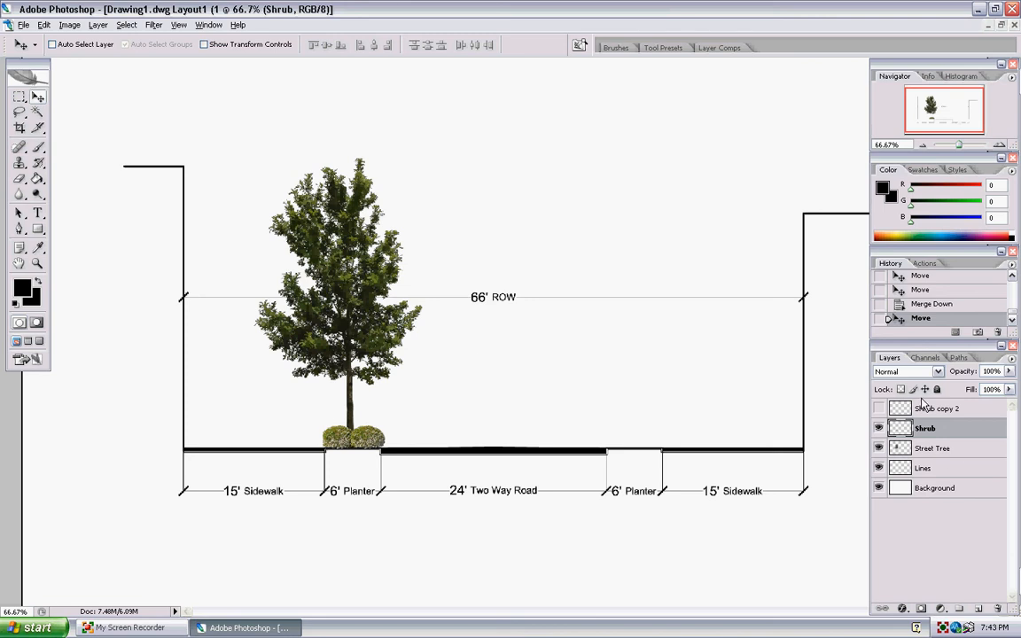
pyautogui.click(878, 408)
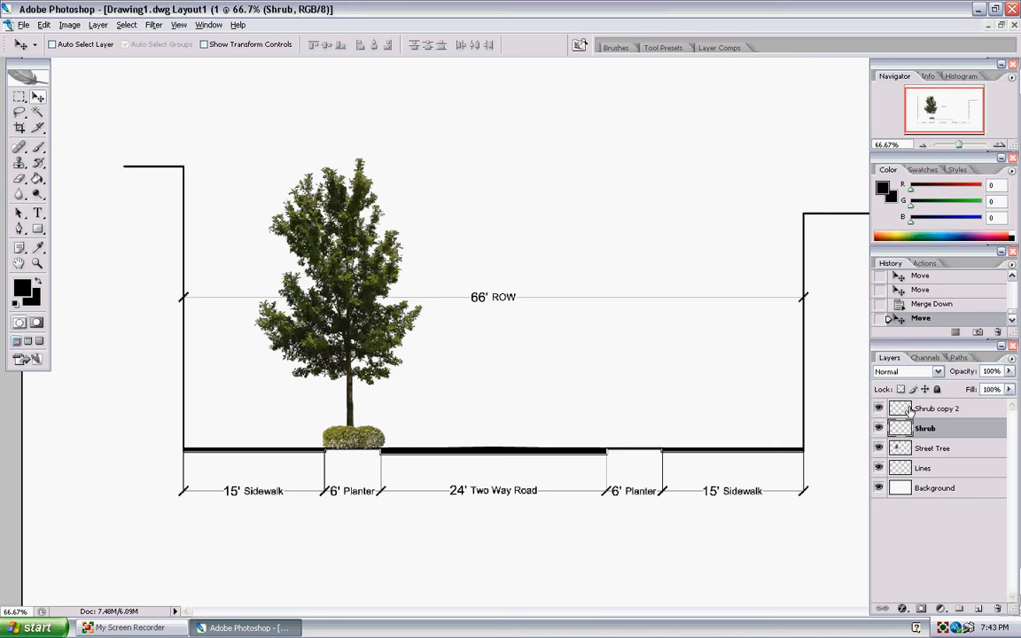
# Step: With the Shrub layer hidden, marquee-select the shrub on Shrub copy 2 and duplicate it within that layer above the right 6' planter
pyautogui.click(891, 410)
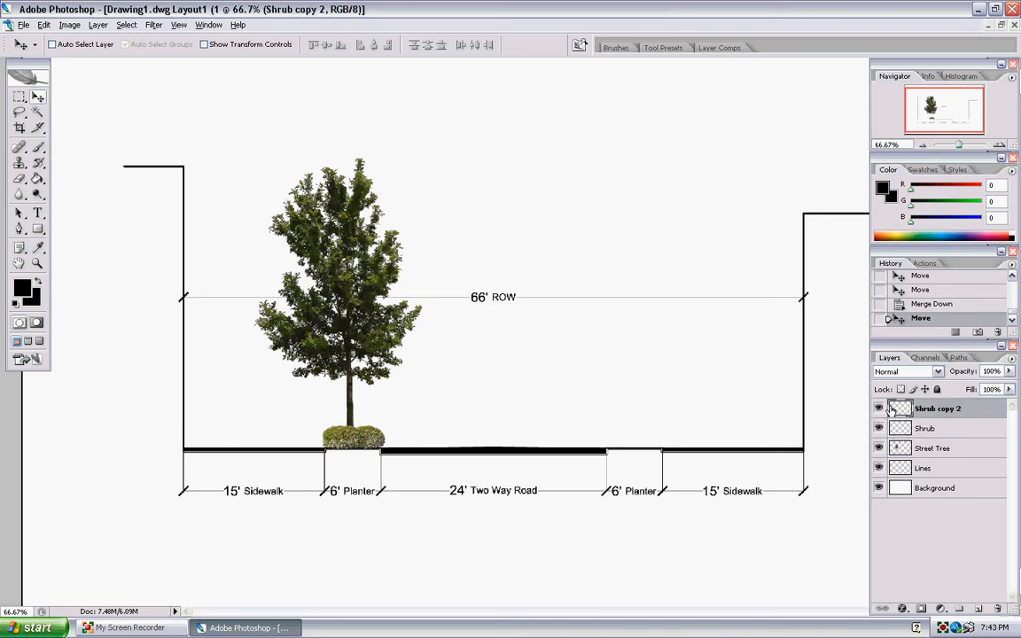
pyautogui.click(878, 428)
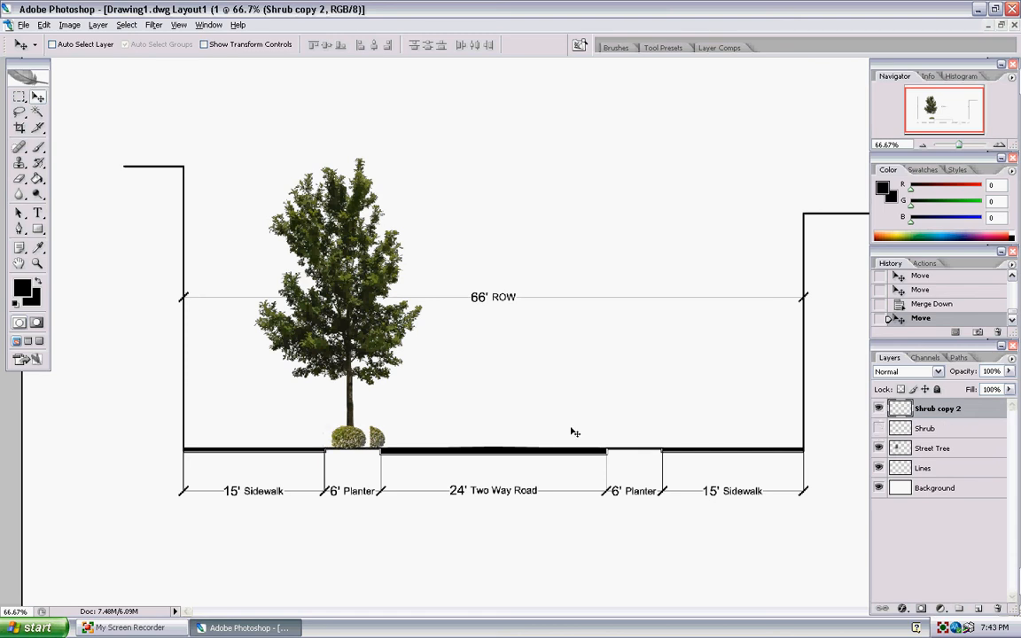
pyautogui.click(18, 96)
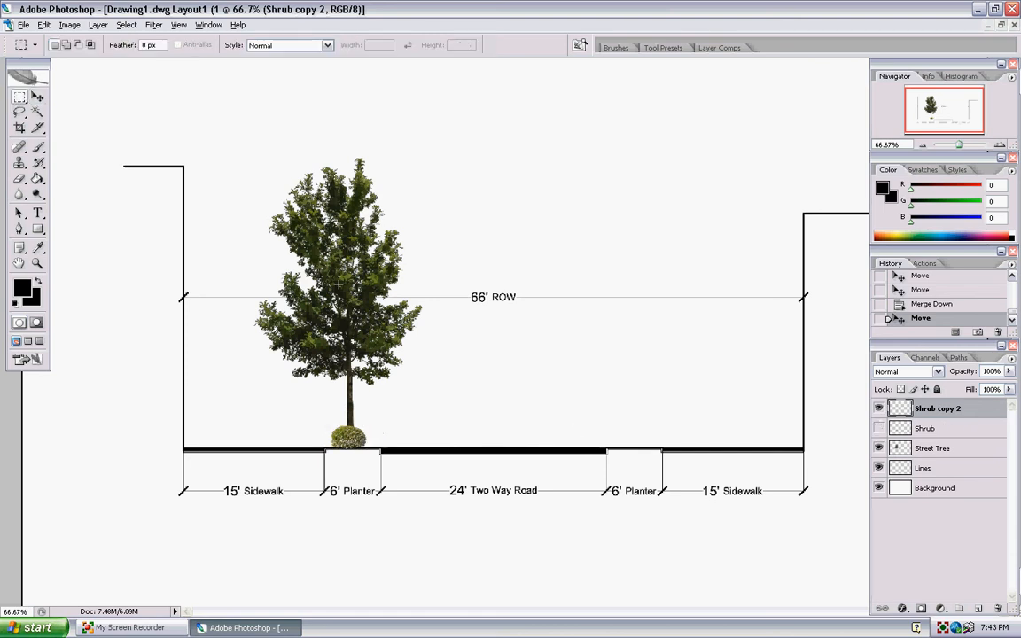
pyautogui.moveTo(292, 396); pyautogui.dragTo(408, 491)
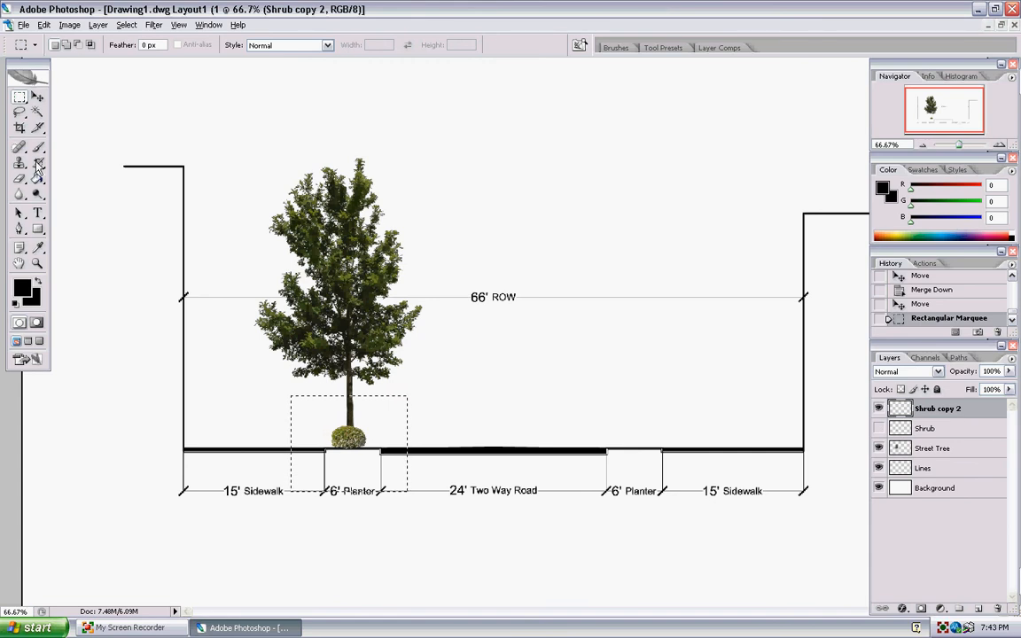
pyautogui.press('v')
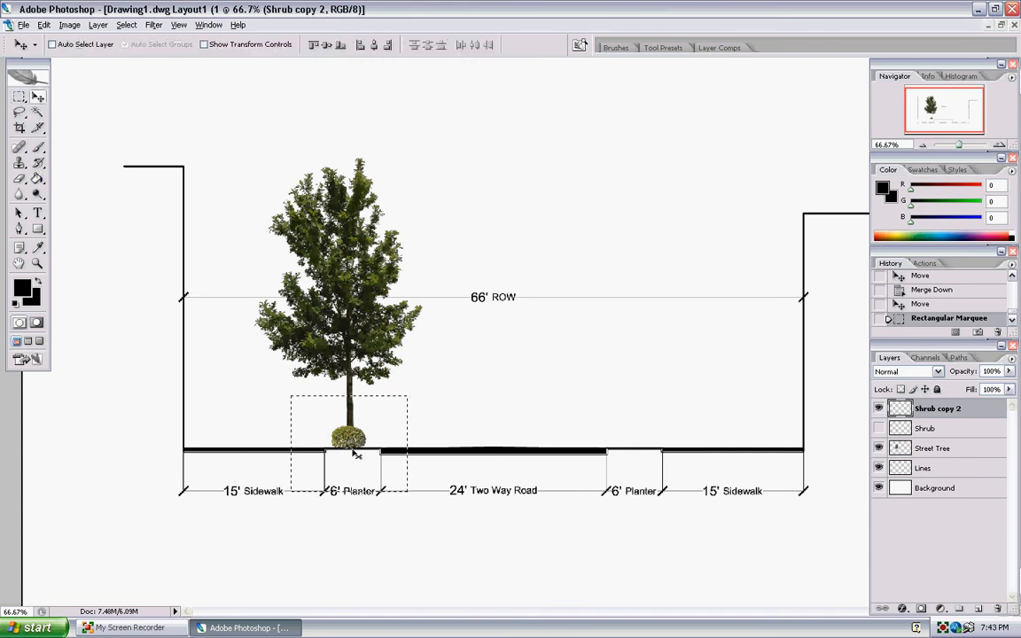
pyautogui.keyDown('alt'); pyautogui.moveTo(353, 454); pyautogui.dragTo(625, 431); pyautogui.keyUp('alt')
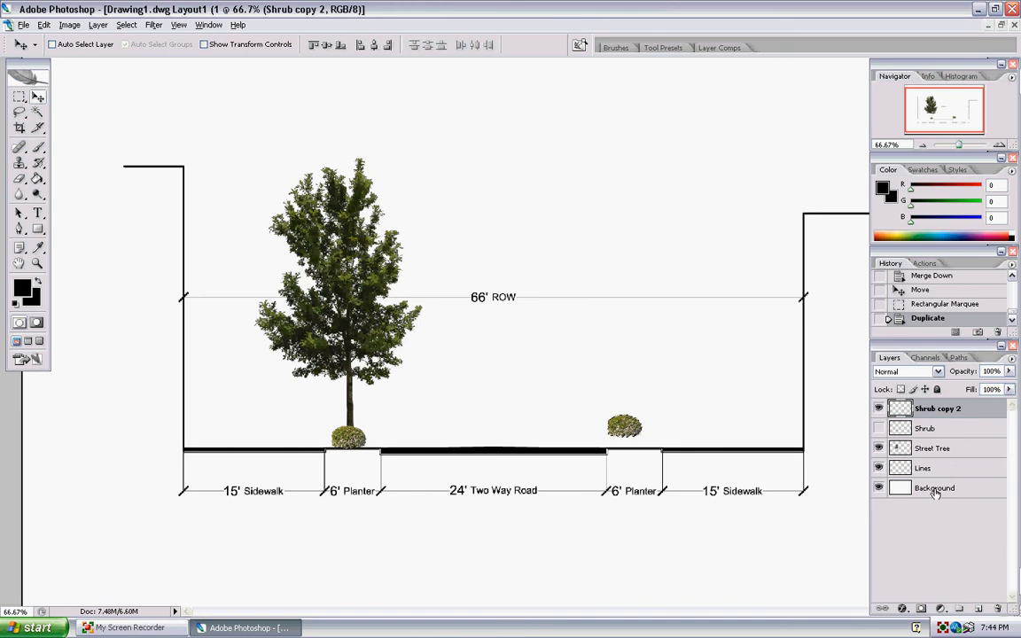
pyautogui.hotkey('ctrl', 'd')
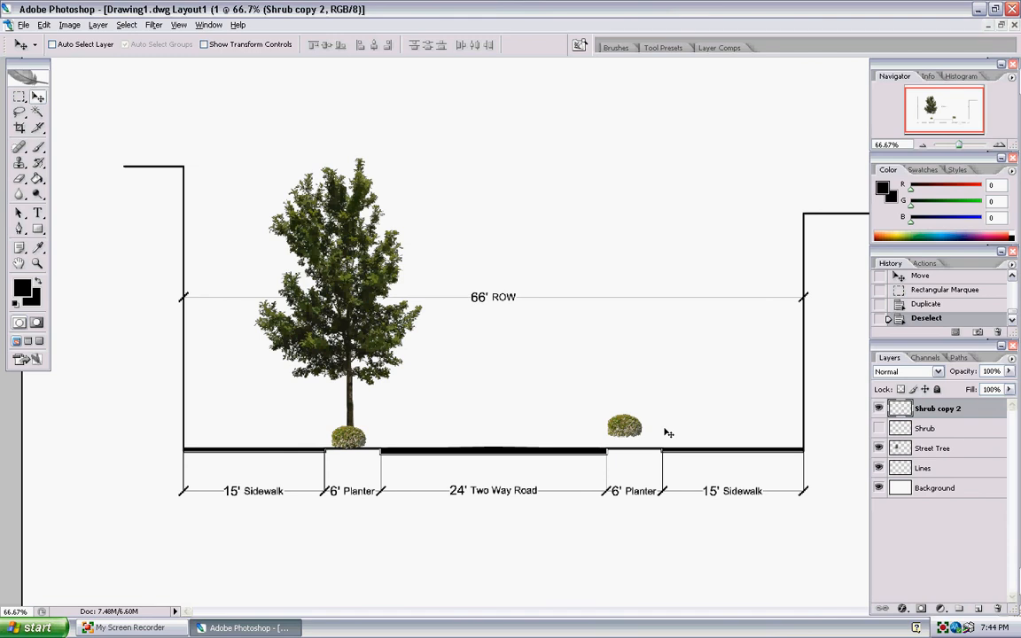
# Step: Undo the shrub duplicated within its layer, clear the selection, and show the Shrub layer again
pyautogui.hotkey('ctrl', 'alt', 'z')
pyautogui.hotkey('ctrl', 'alt', 'z')
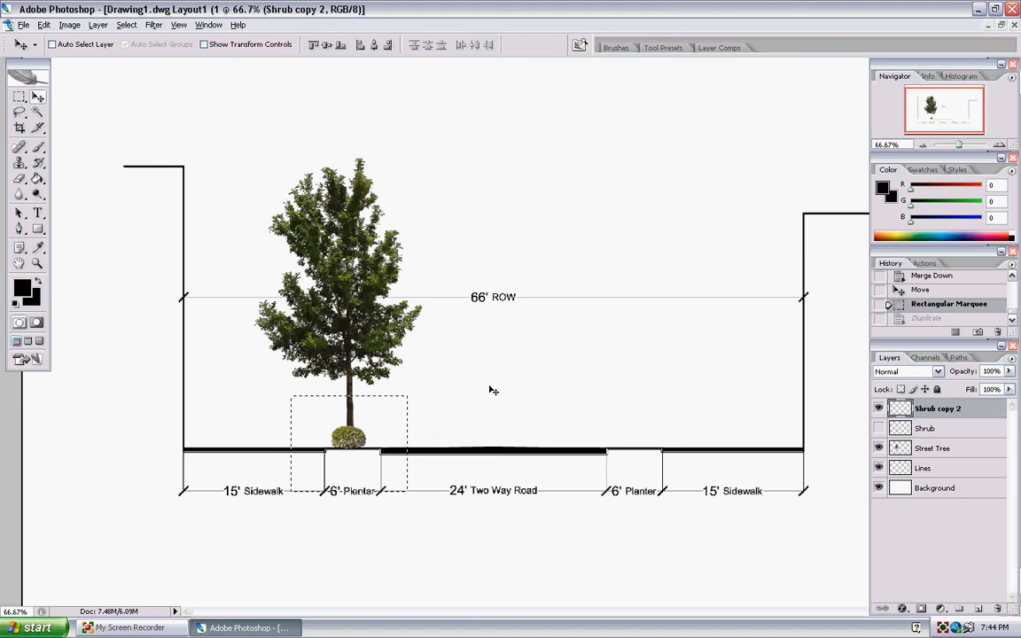
pyautogui.hotkey('ctrl', 'd')
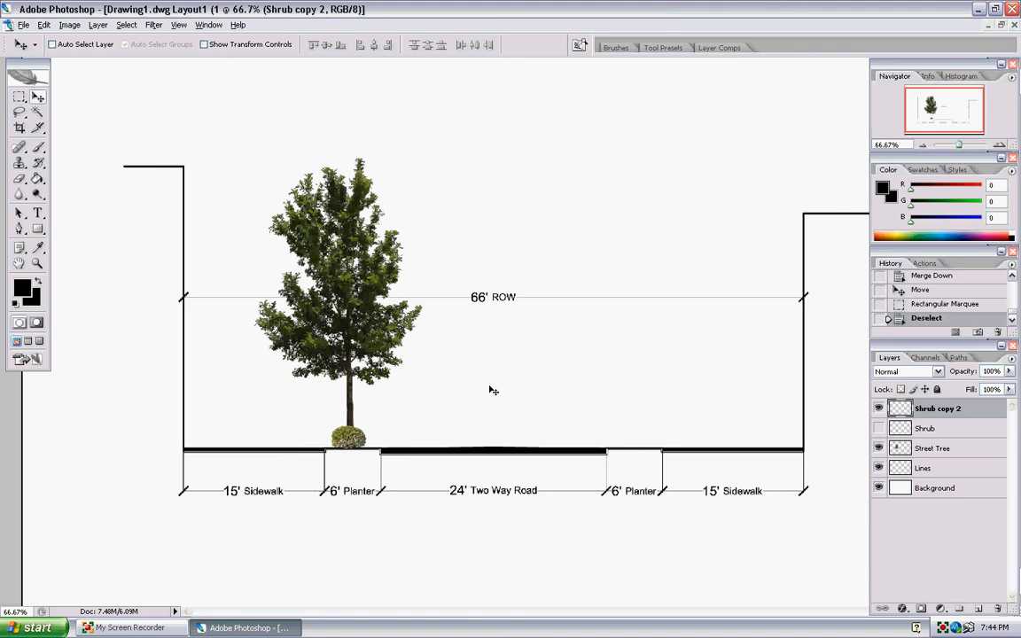
pyautogui.click(879, 429)
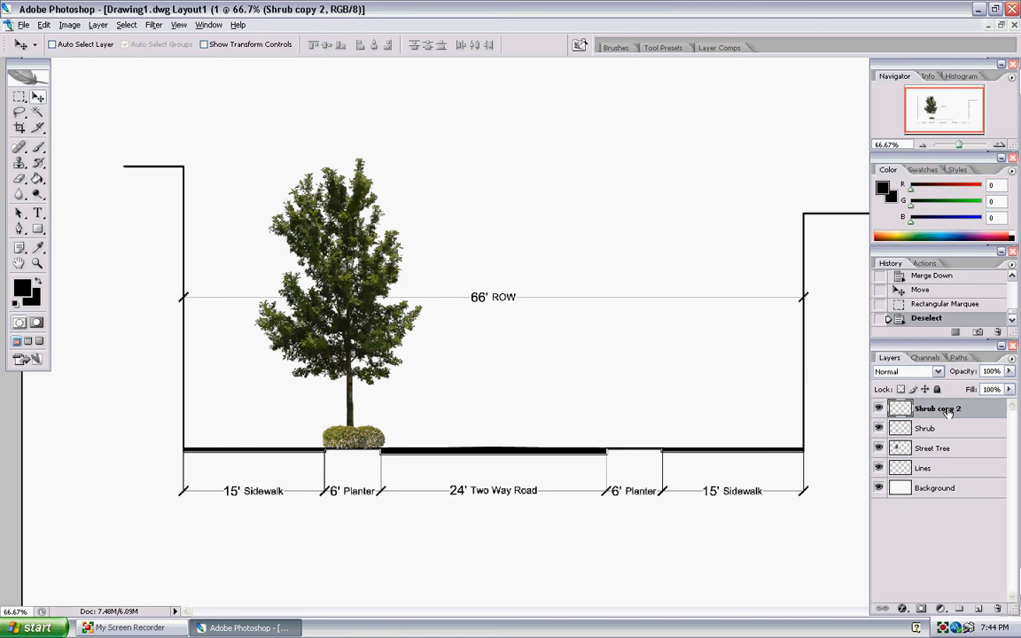
# Step: Merge Shrub copy 2 down into the Shrub layer, and place a duplicate of the complete shrub row on the right 6' planter
pyautogui.click(928, 428)
pyautogui.click(954, 413)
pyautogui.hotkey('ctrl', 'e')
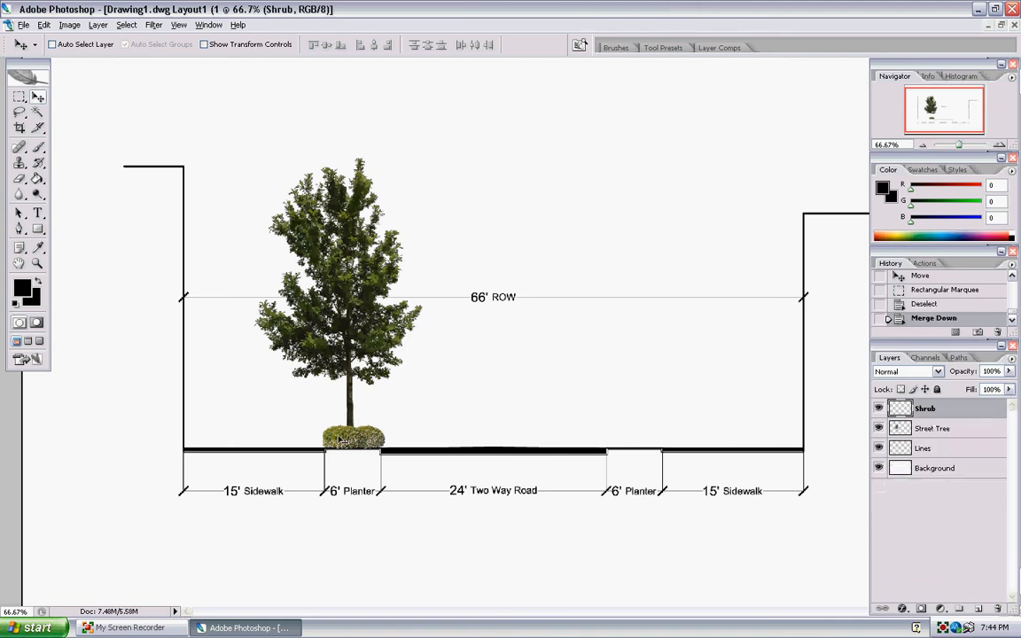
pyautogui.keyDown('alt'); pyautogui.moveTo(342, 441); pyautogui.dragTo(628, 438); pyautogui.keyUp('alt')
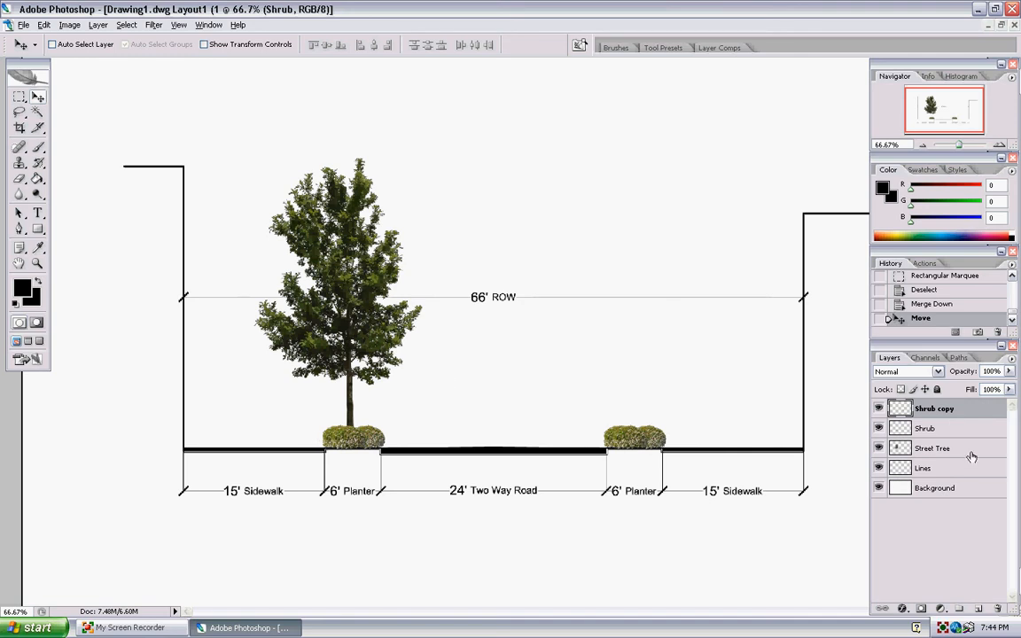
# Step: Marquee-select the tree on the Street Tree layer, duplicate it within the same layer onto the right 6' planter, and deselect
pyautogui.click(935, 449)
pyautogui.click(19, 96)
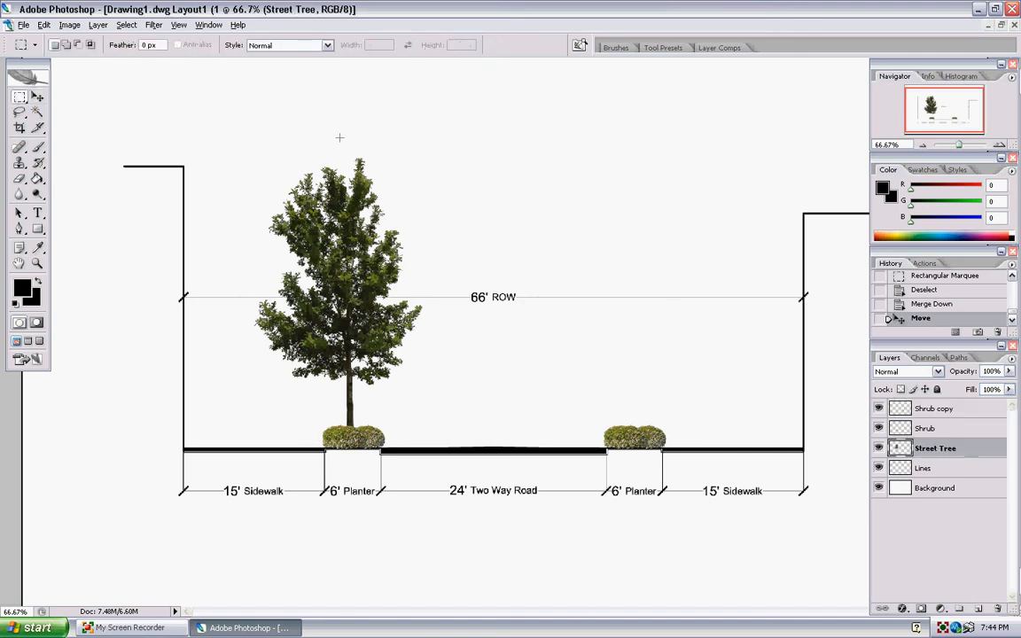
pyautogui.moveTo(207, 110); pyautogui.dragTo(496, 523)
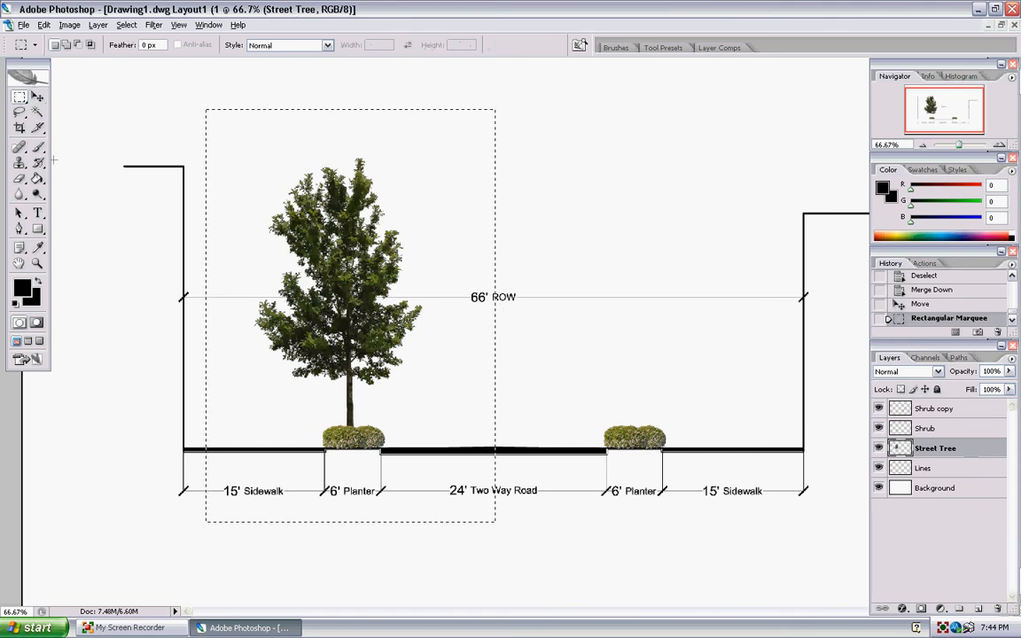
pyautogui.click(34, 101)
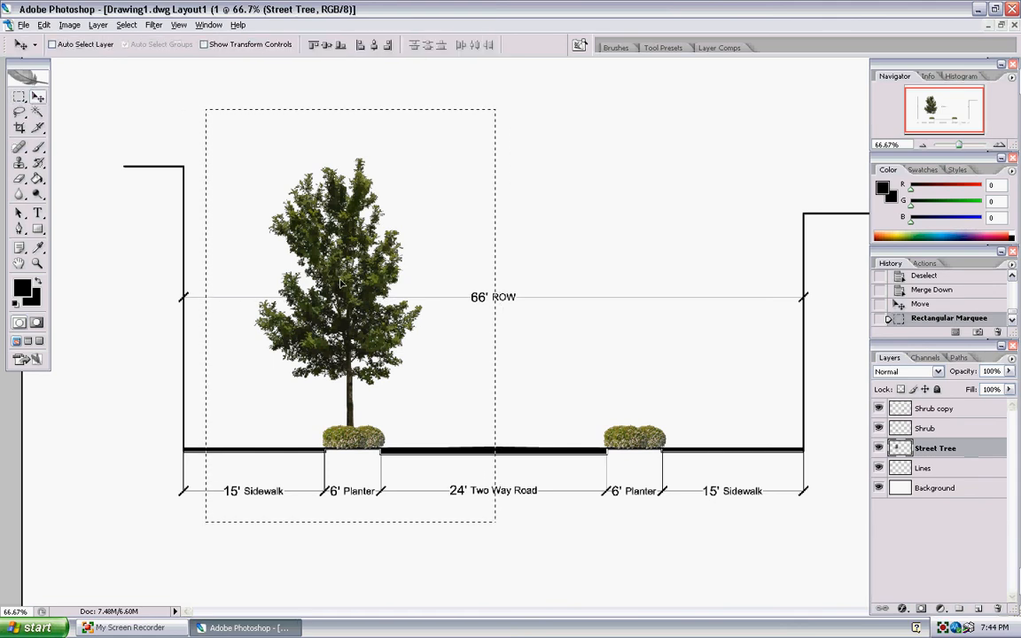
pyautogui.keyDown('alt'); pyautogui.moveTo(342, 283); pyautogui.dragTo(625, 282); pyautogui.keyUp('alt')
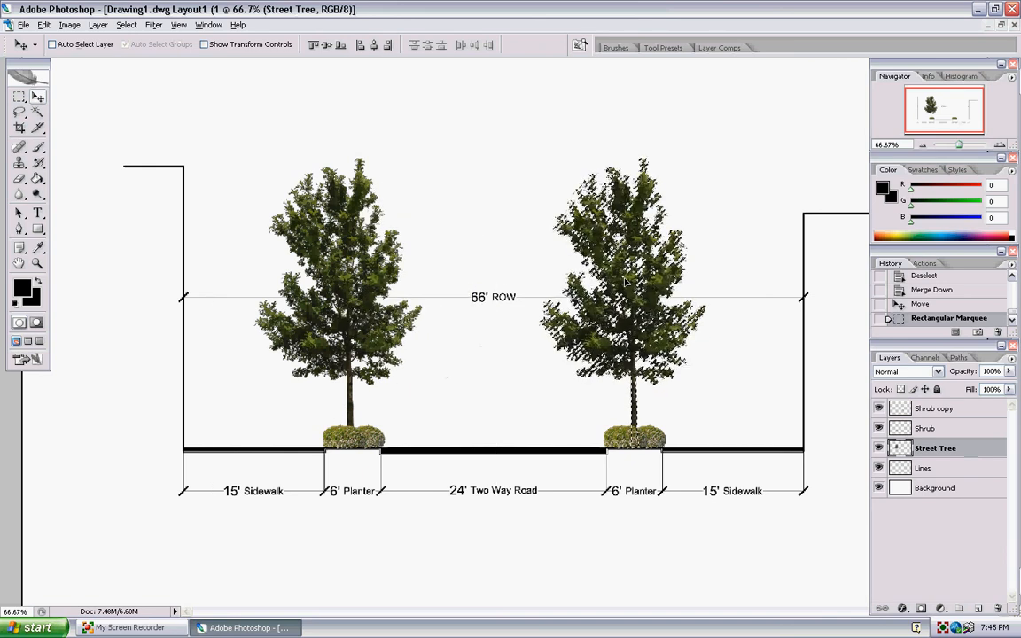
pyautogui.moveTo(625, 282); pyautogui.dragTo(481, 264)
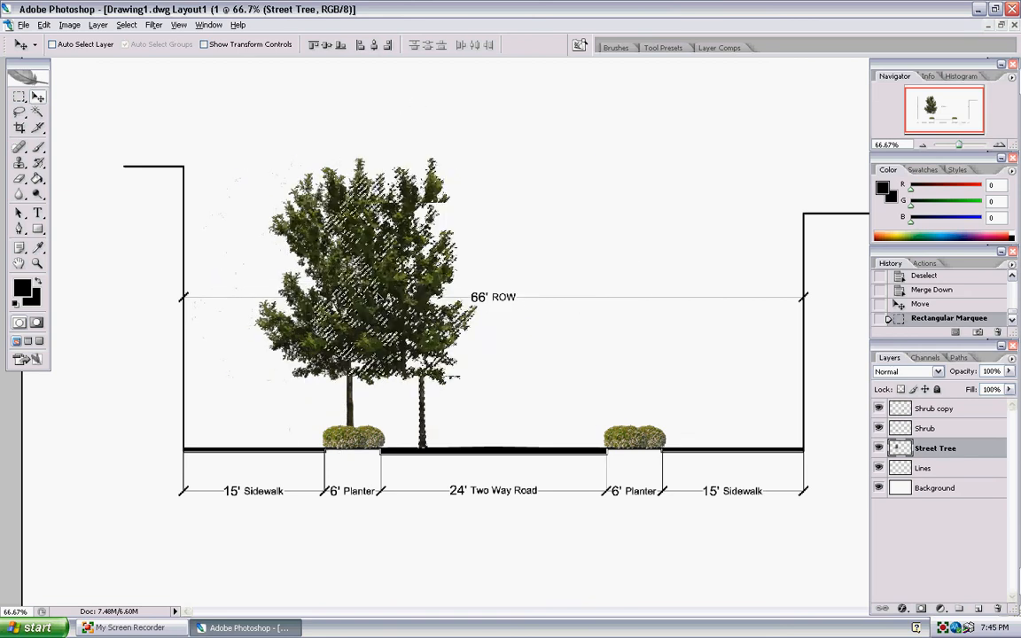
pyautogui.moveTo(424, 281); pyautogui.dragTo(625, 275)
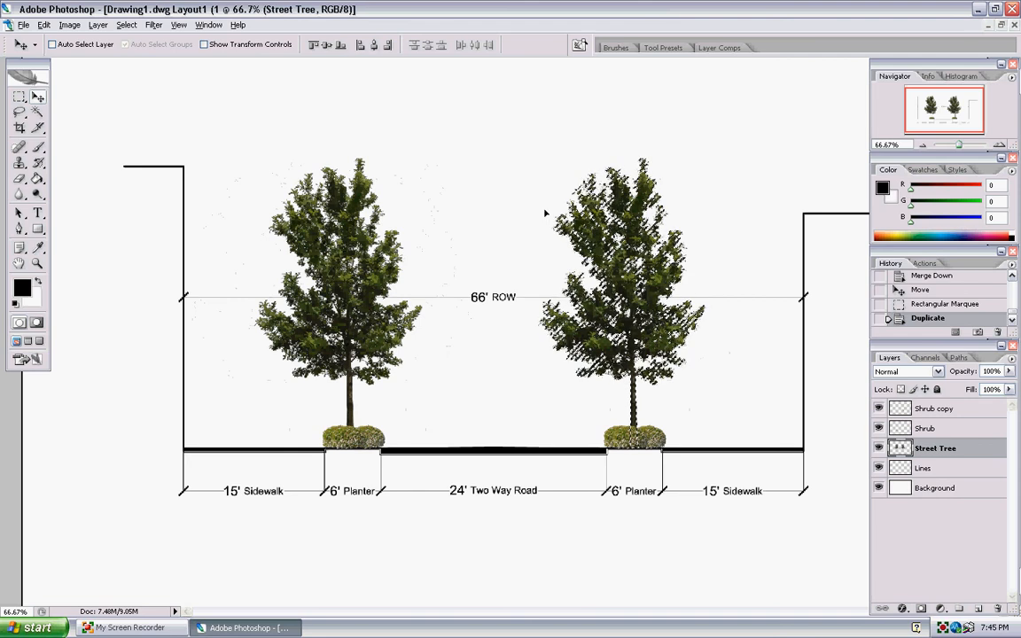
pyautogui.hotkey('ctrl', 'd')
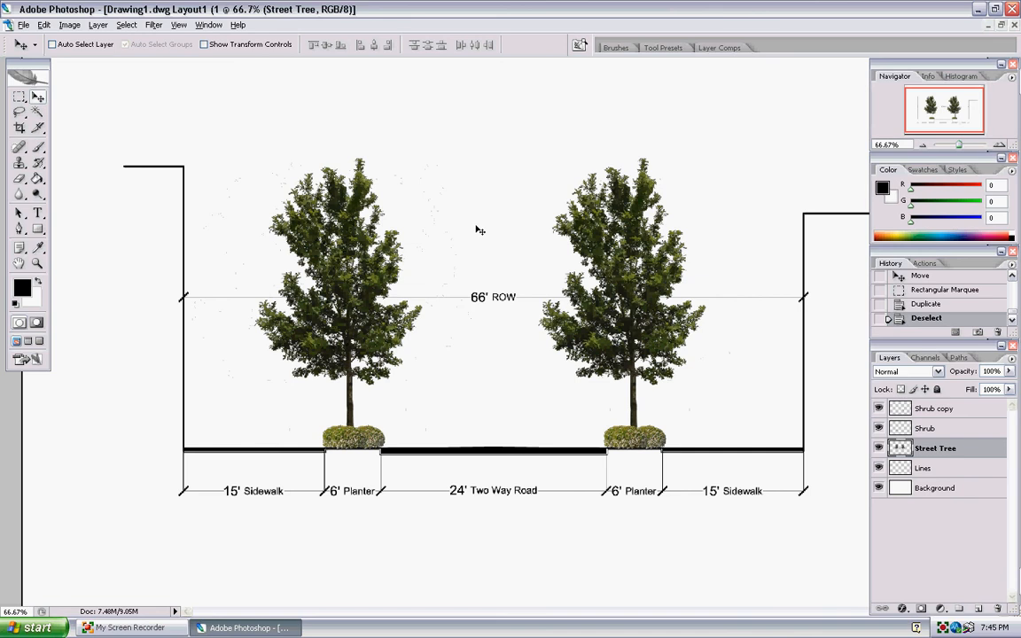
# Step: Save the layered document as Drawing1 in Photoshop format in the PSD's folder of Photoshop Demonstration 3
pyautogui.click(24, 25)
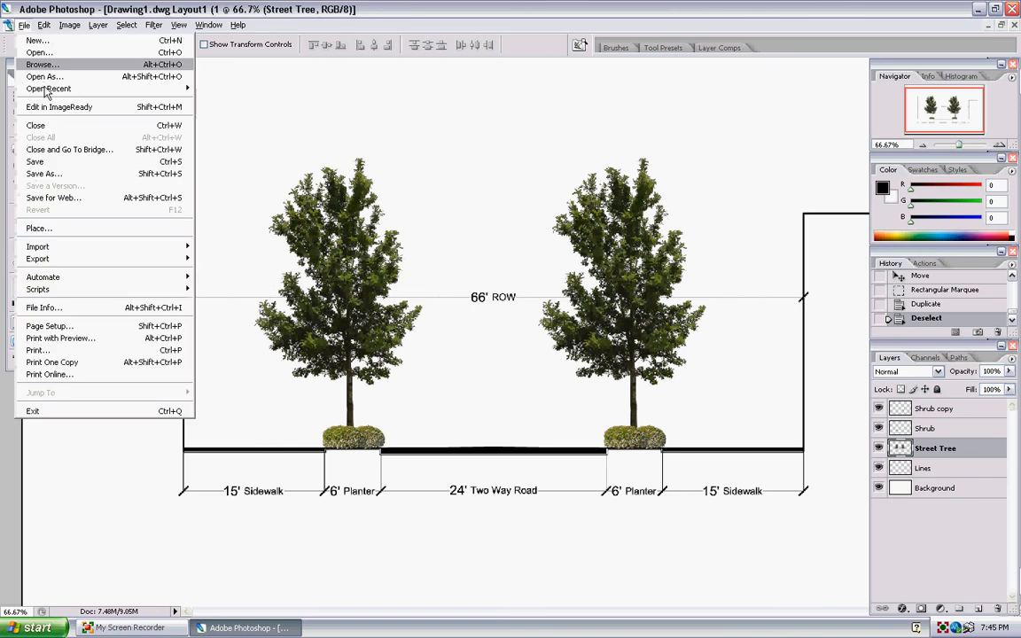
pyautogui.click(75, 173)
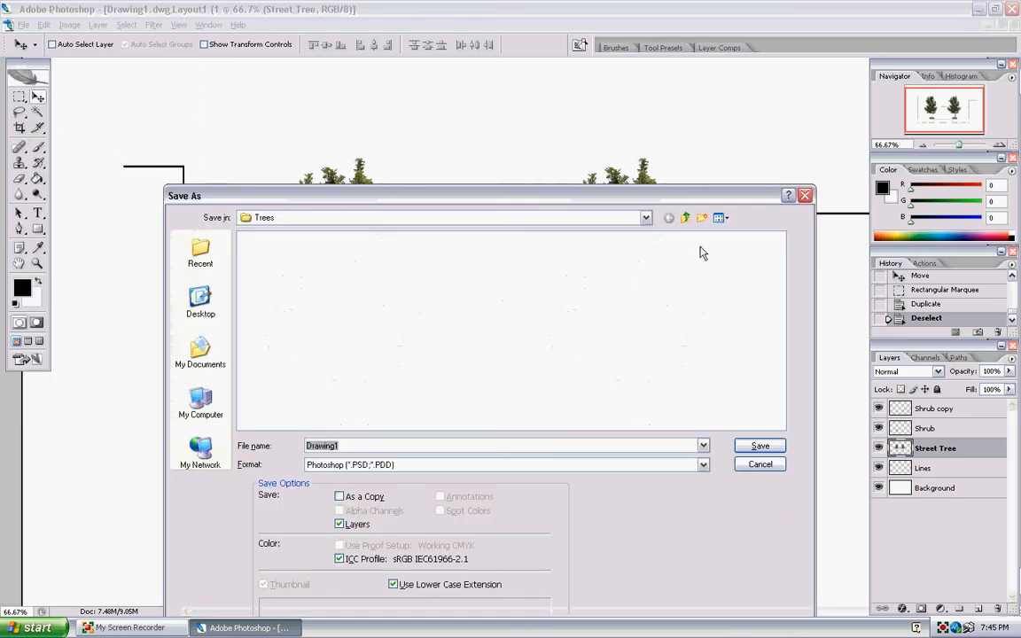
pyautogui.click(686, 221)
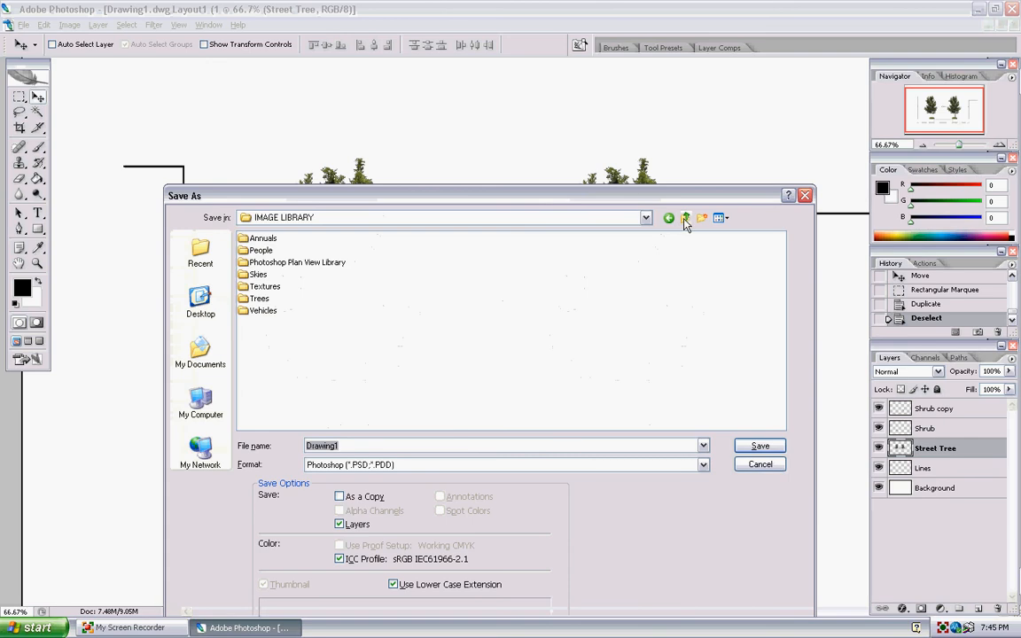
pyautogui.click(646, 219)
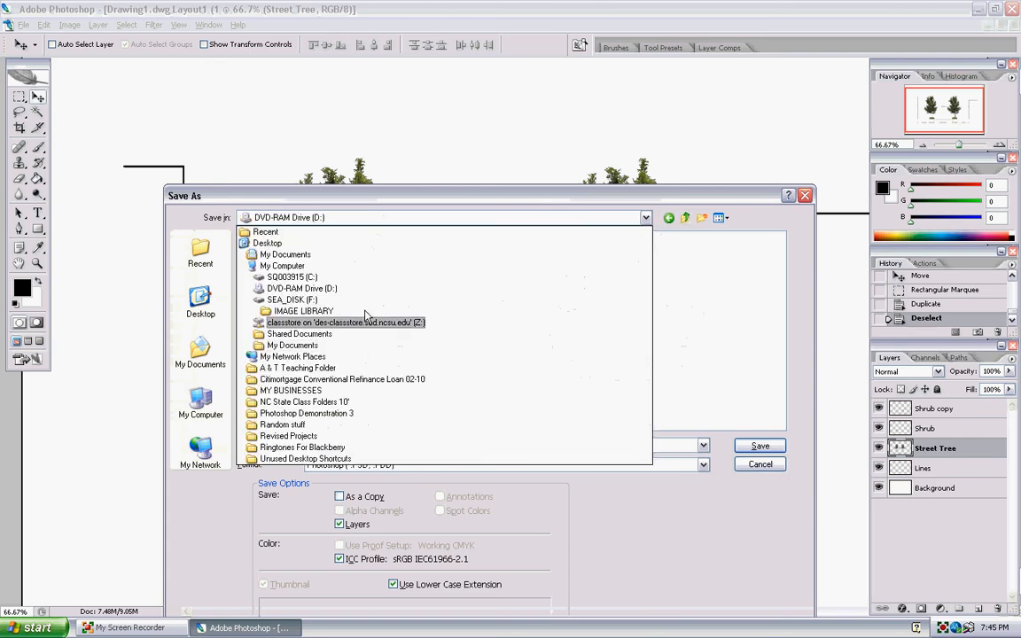
pyautogui.click(359, 244)
pyautogui.doubleClick(317, 325)
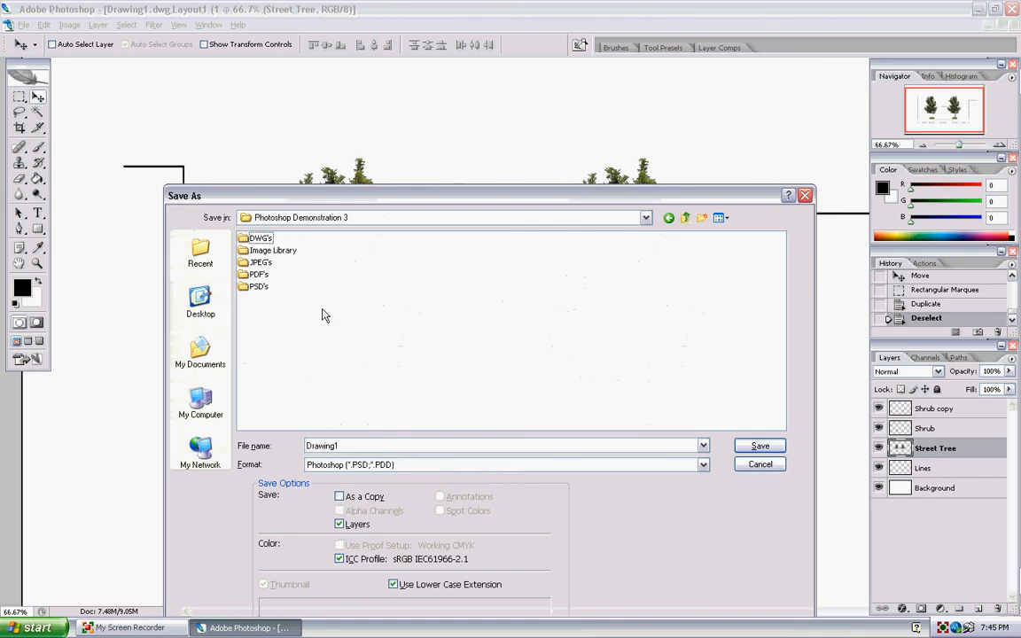
pyautogui.doubleClick(241, 256)
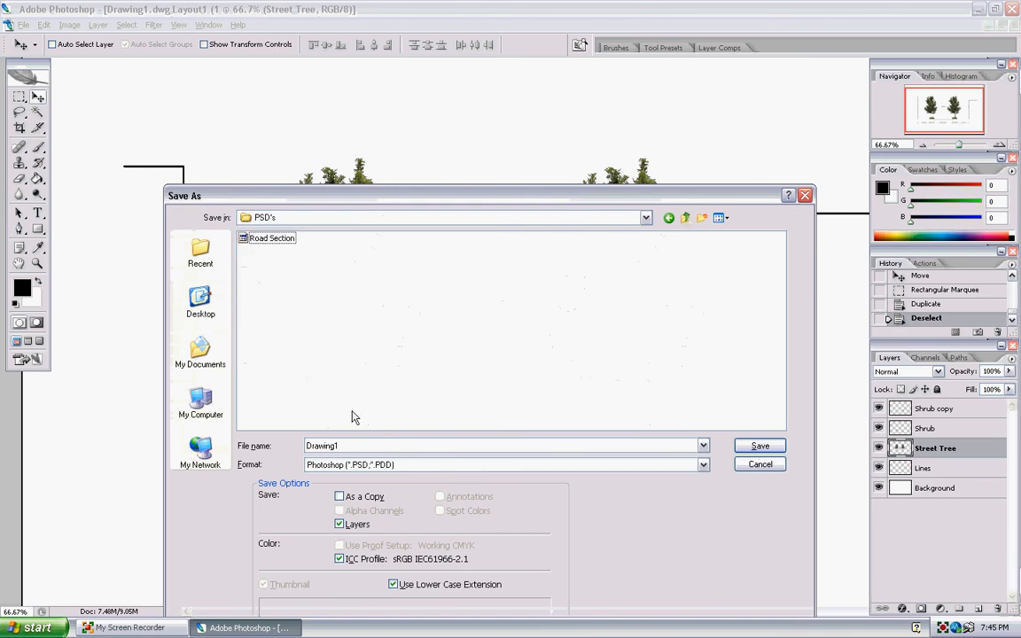
pyautogui.click(760, 446)
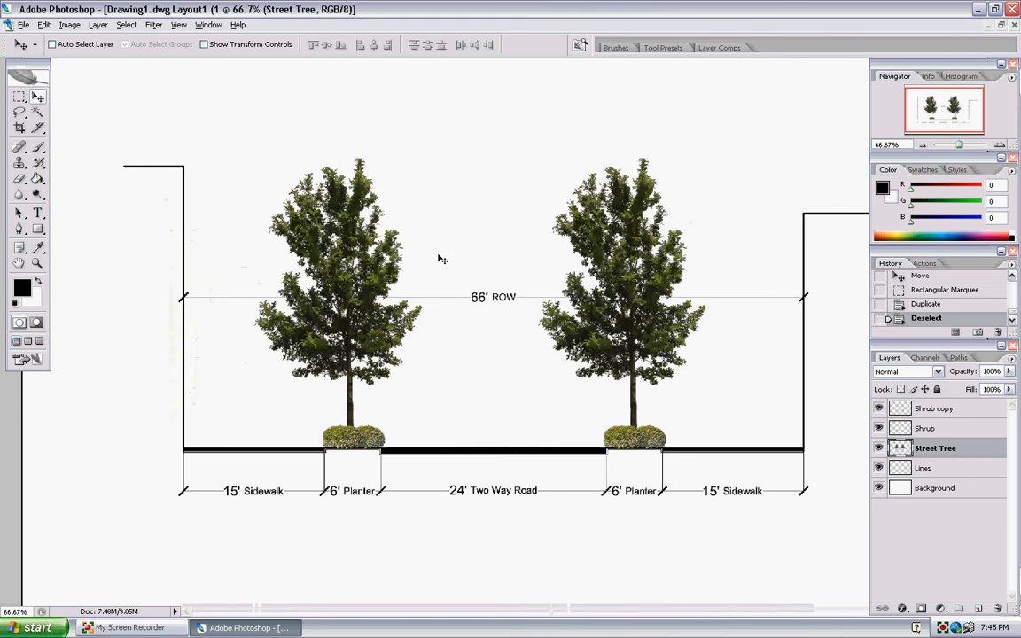
pyautogui.press('Return')
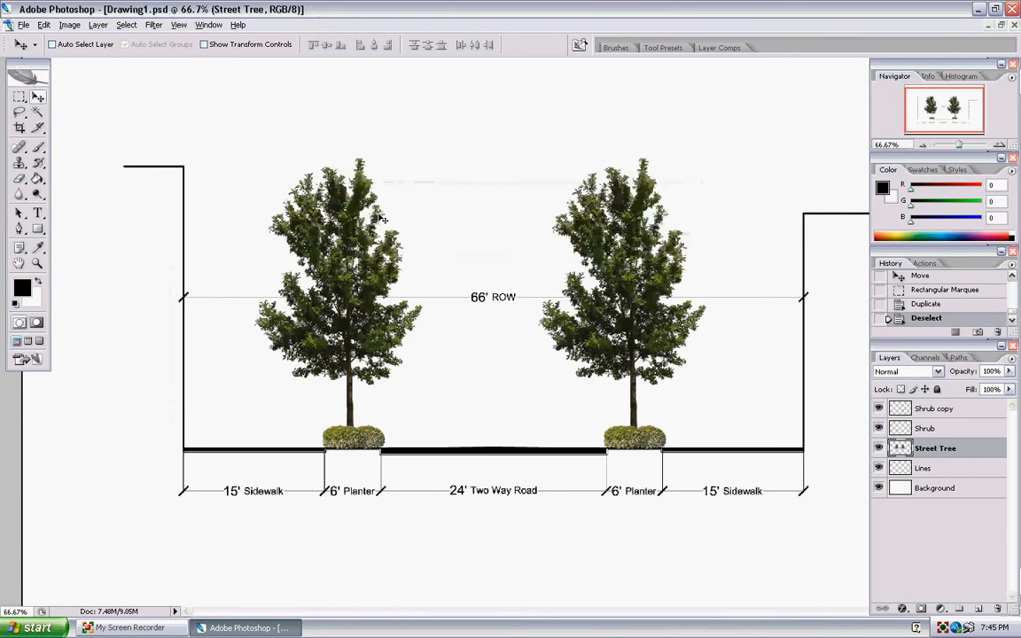
# Step: Browse for a file to open in the People folder of IMAGE LIBRARY on the SEA_DISK (F:) drive
pyautogui.click(24, 27)
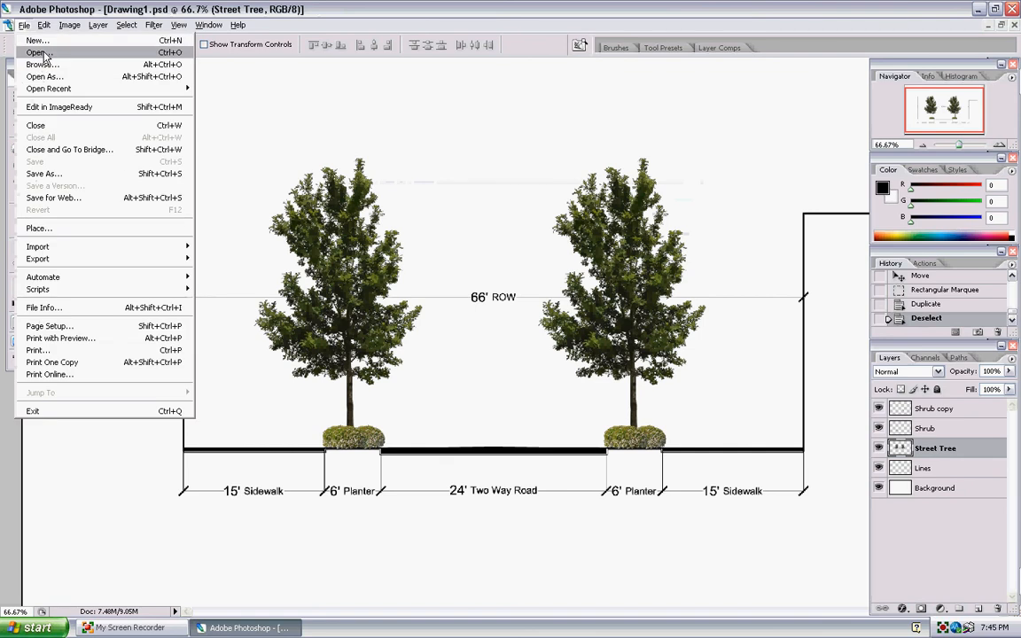
pyautogui.click(44, 54)
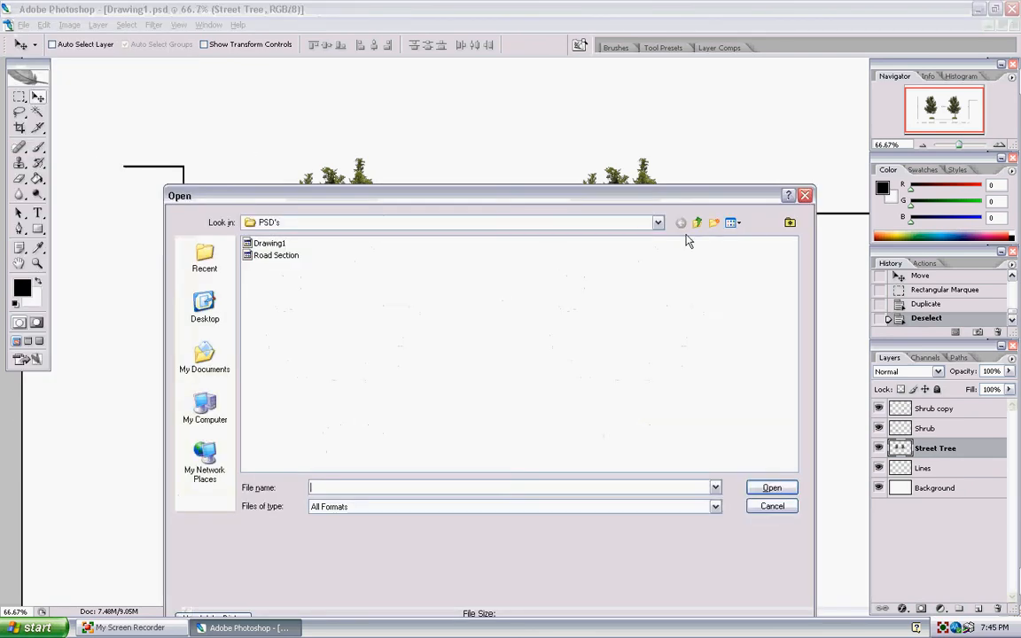
pyautogui.click(658, 222)
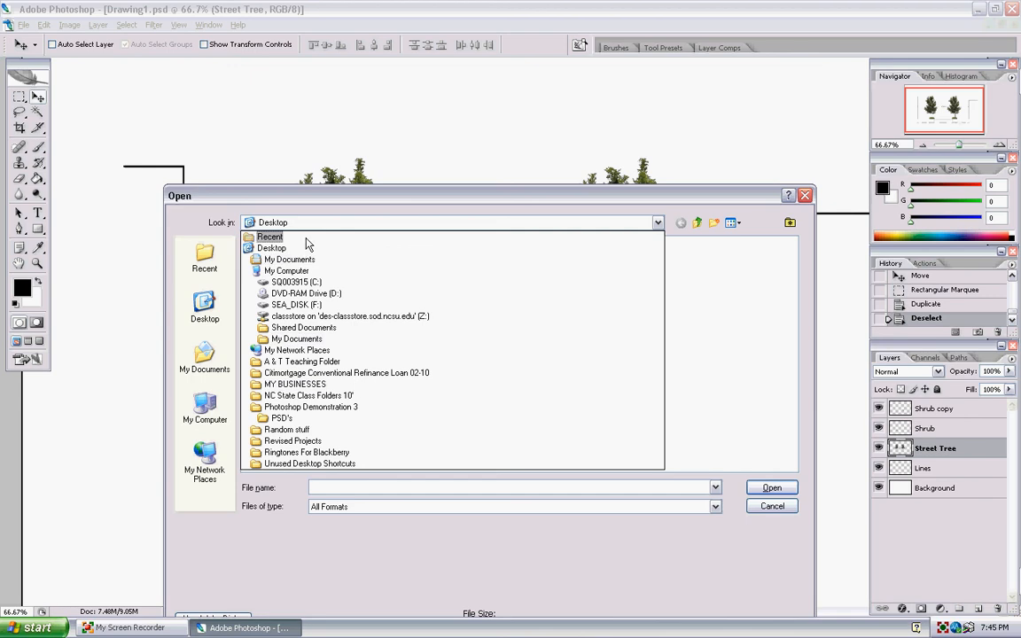
pyautogui.click(300, 304)
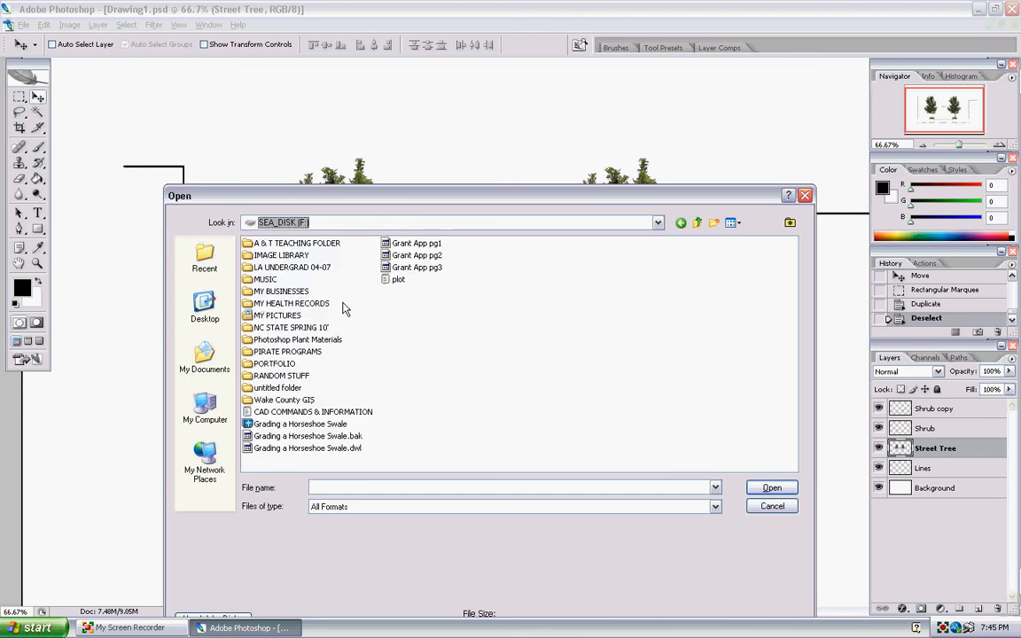
pyautogui.doubleClick(280, 256)
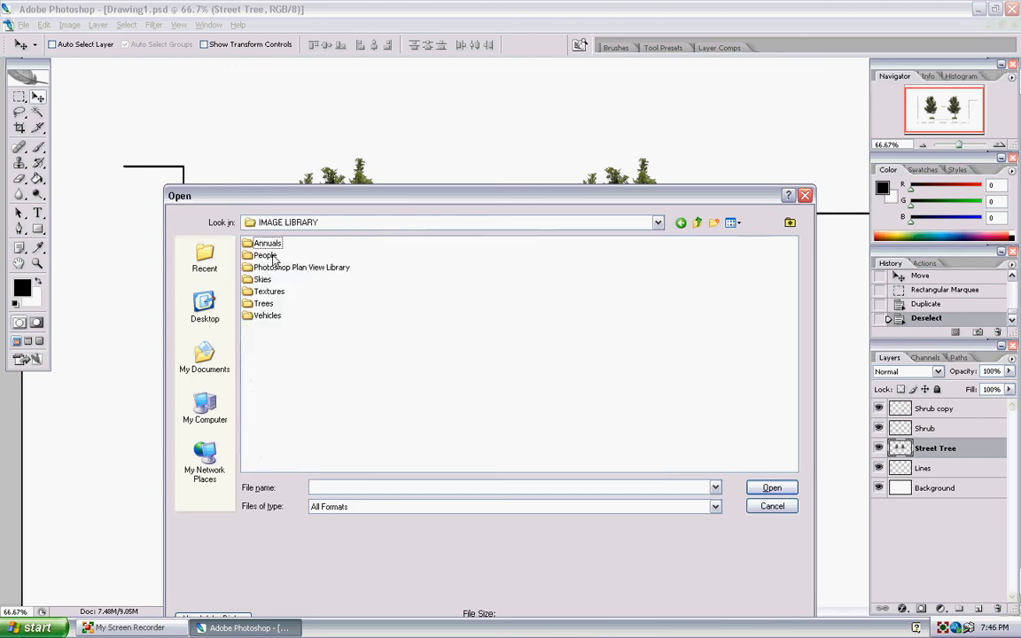
pyautogui.doubleClick(265, 255)
# Step: Show the People folder's files as thumbnails and open the baldie image
pyautogui.rightClick(423, 291)
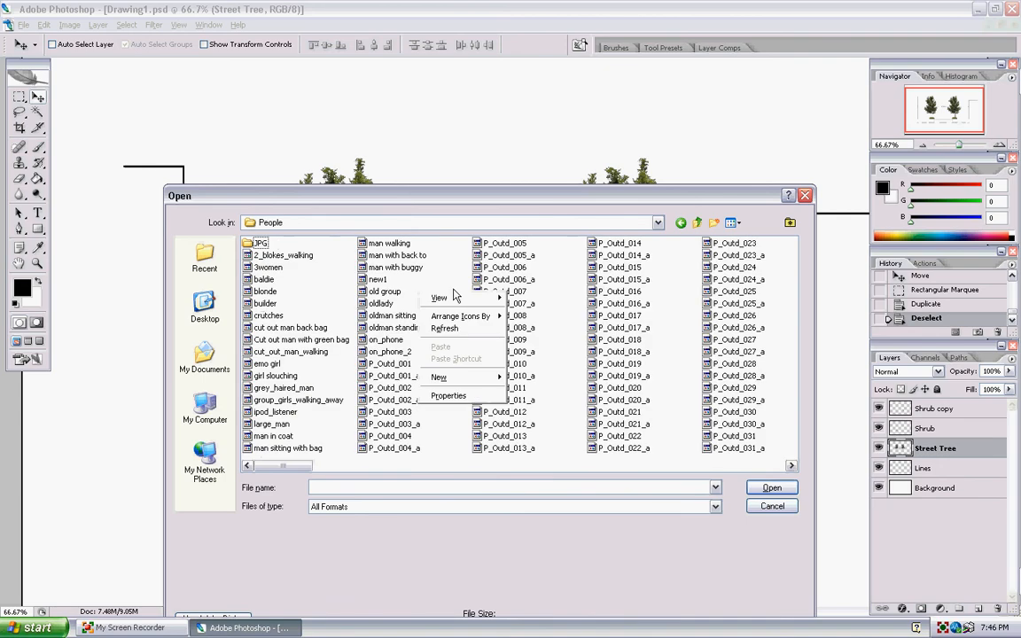
pyautogui.moveTo(459, 297)
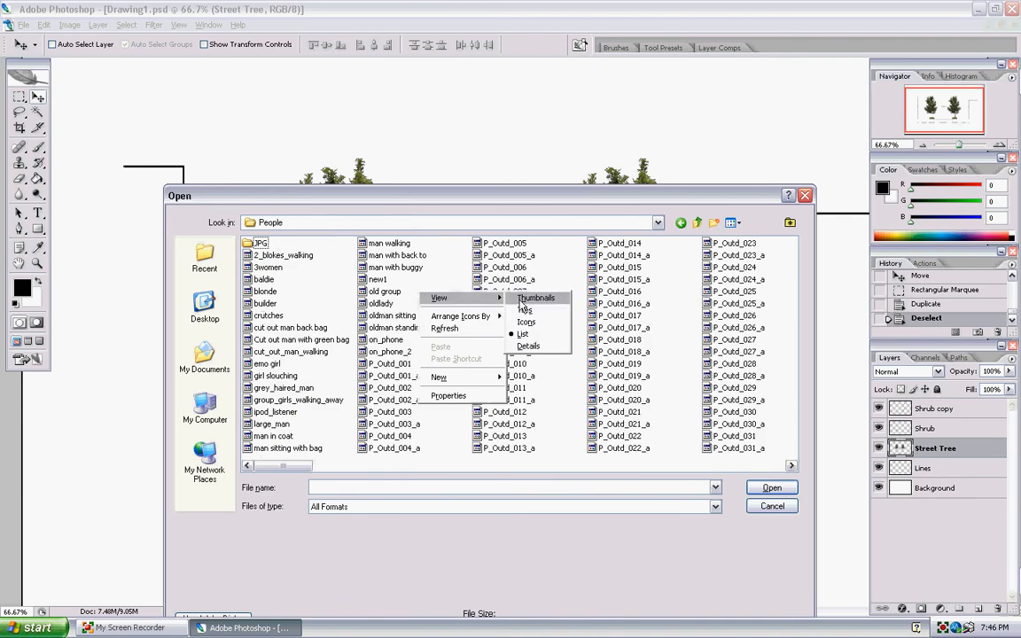
pyautogui.click(536, 297)
pyautogui.click(400, 299)
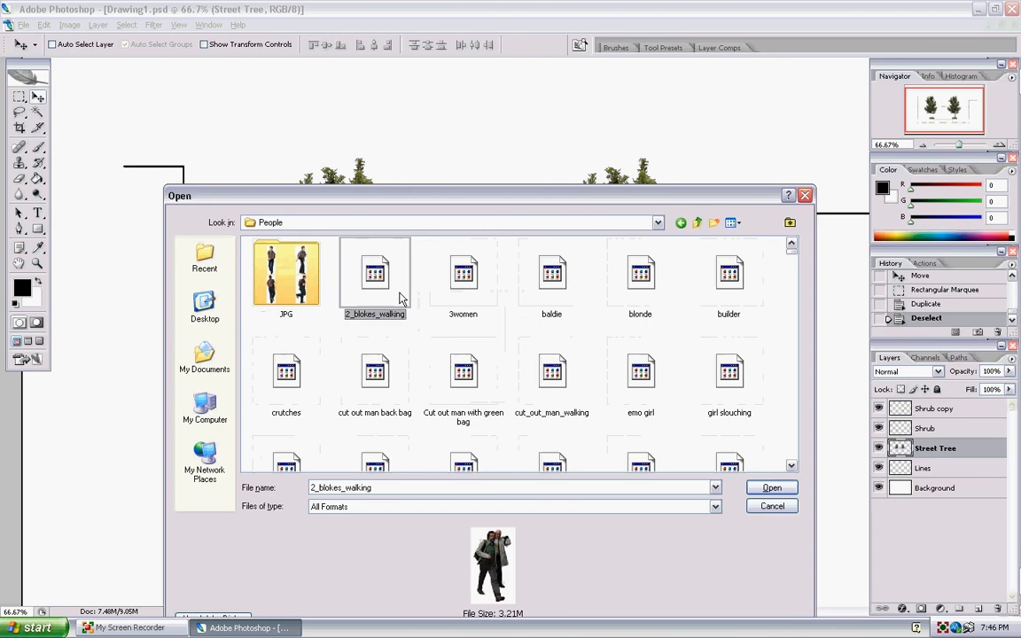
pyautogui.click(452, 271)
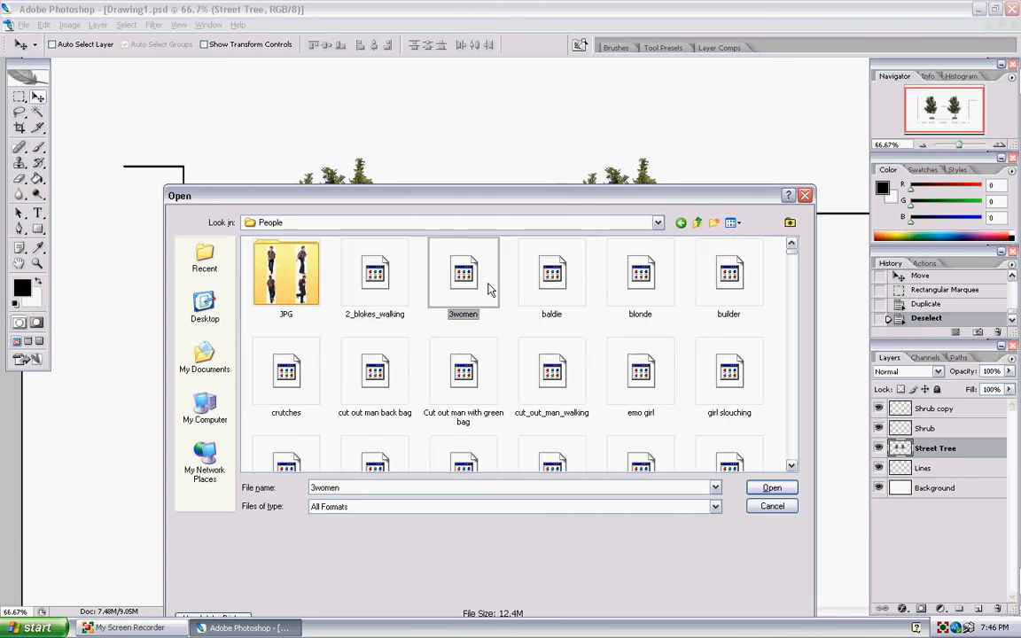
pyautogui.click(537, 284)
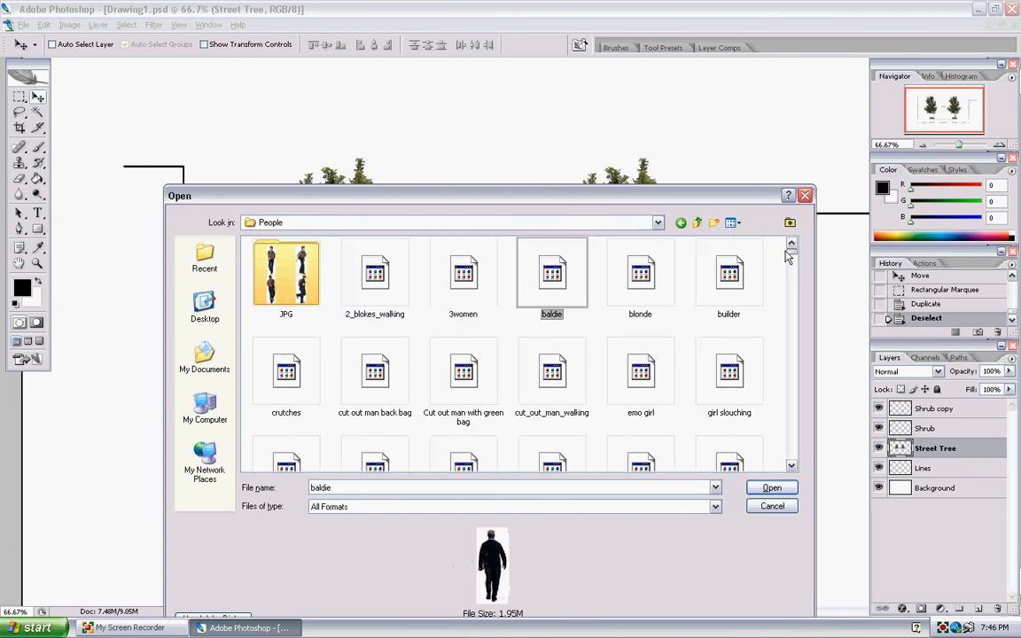
pyautogui.click(770, 490)
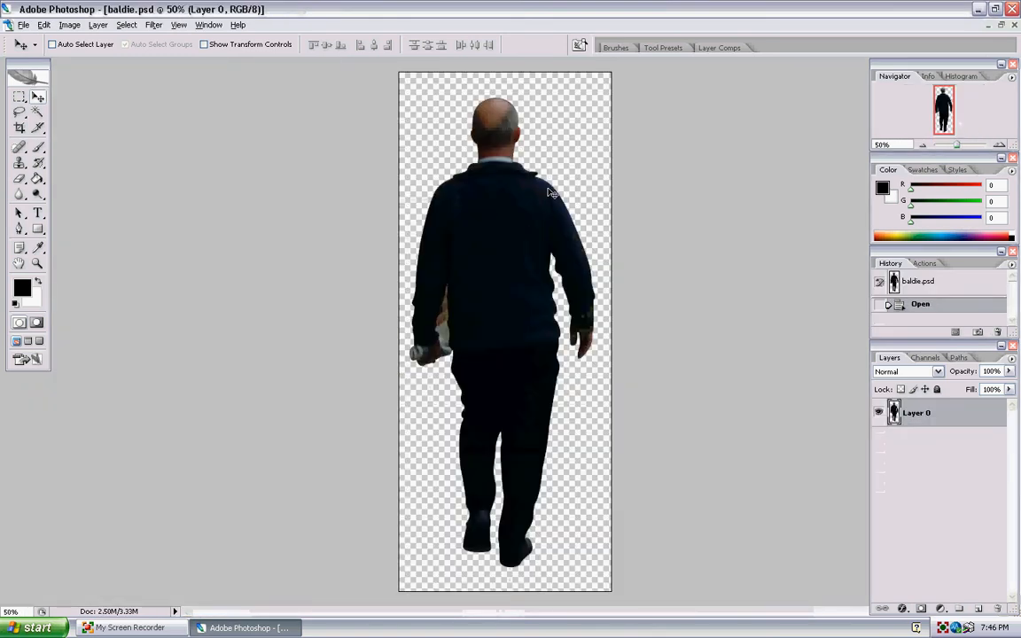
# Step: Copy the bald man's layer into Drawing1.psd and close baldie.psd
pyautogui.click(1002, 25)
pyautogui.moveTo(224, 78); pyautogui.dragTo(612, 77)
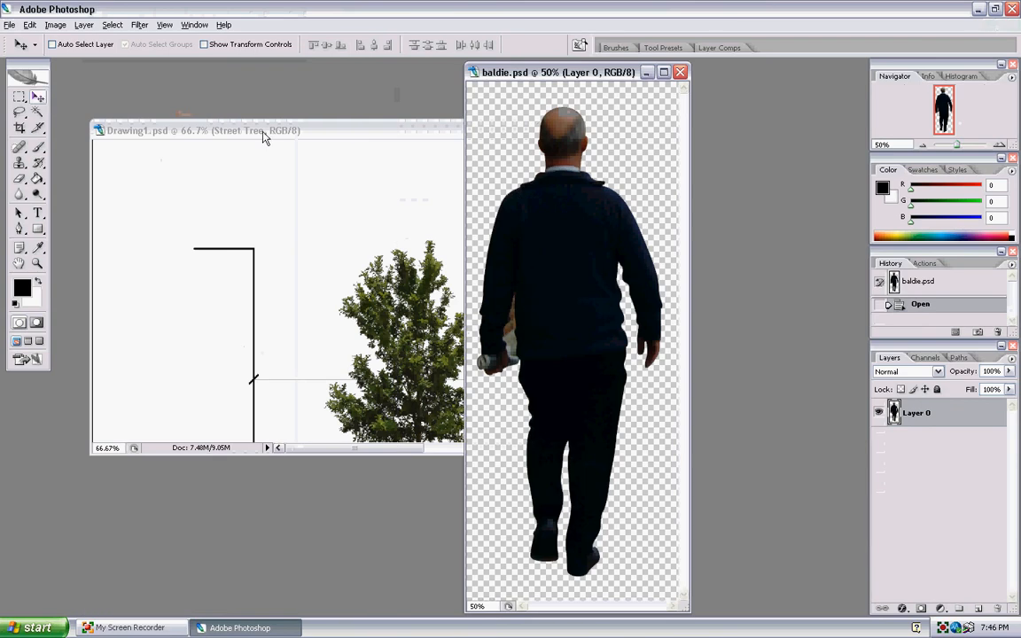
pyautogui.moveTo(519, 242); pyautogui.dragTo(296, 242)
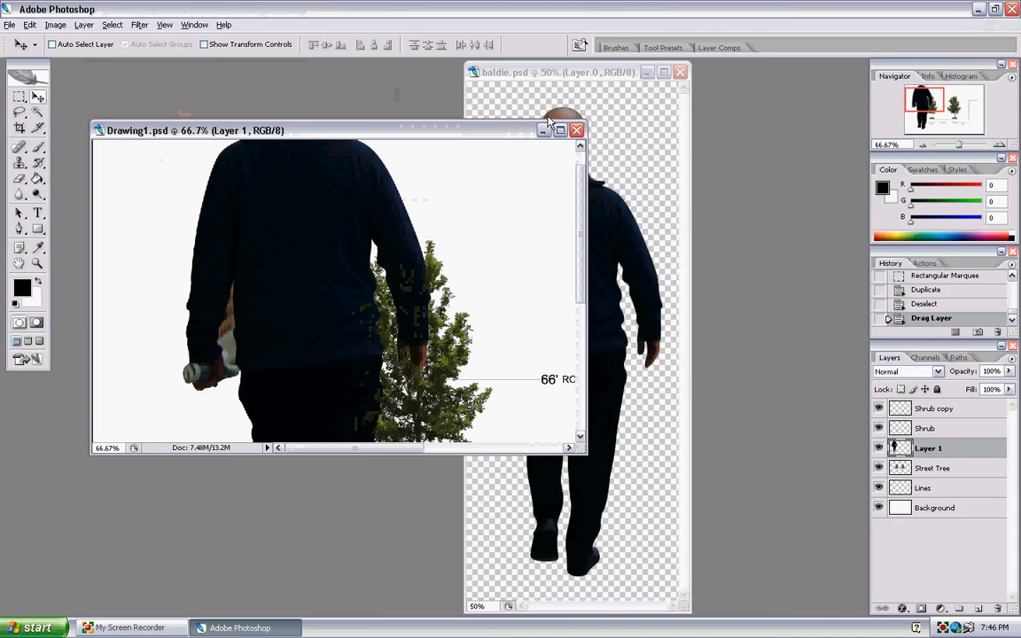
pyautogui.click(632, 72)
pyautogui.click(682, 72)
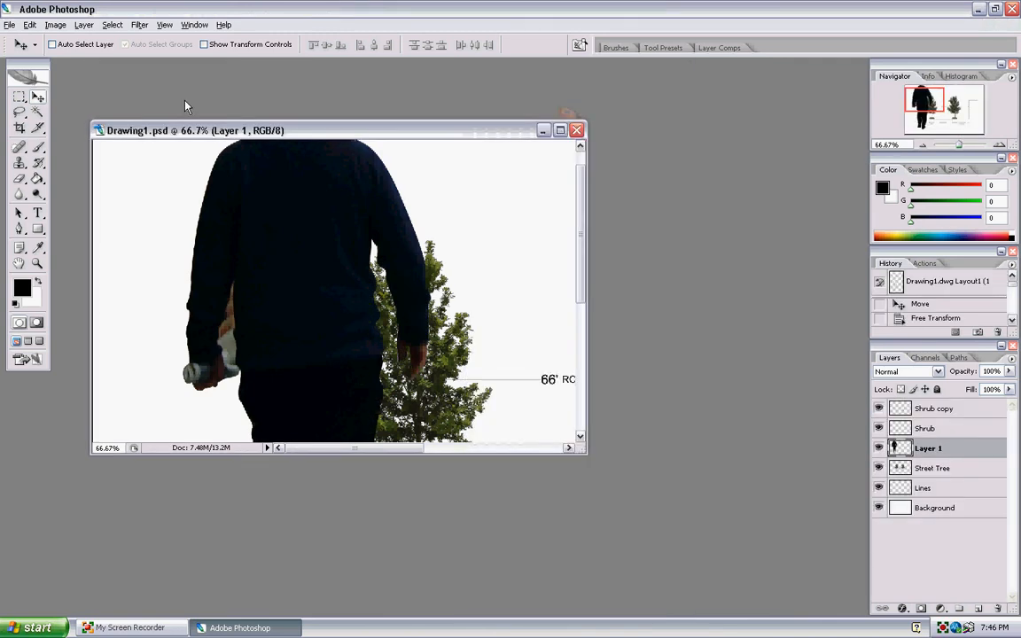
# Step: Preview several figures in the People folder and open cut_out_man_walking
pyautogui.click(9, 25)
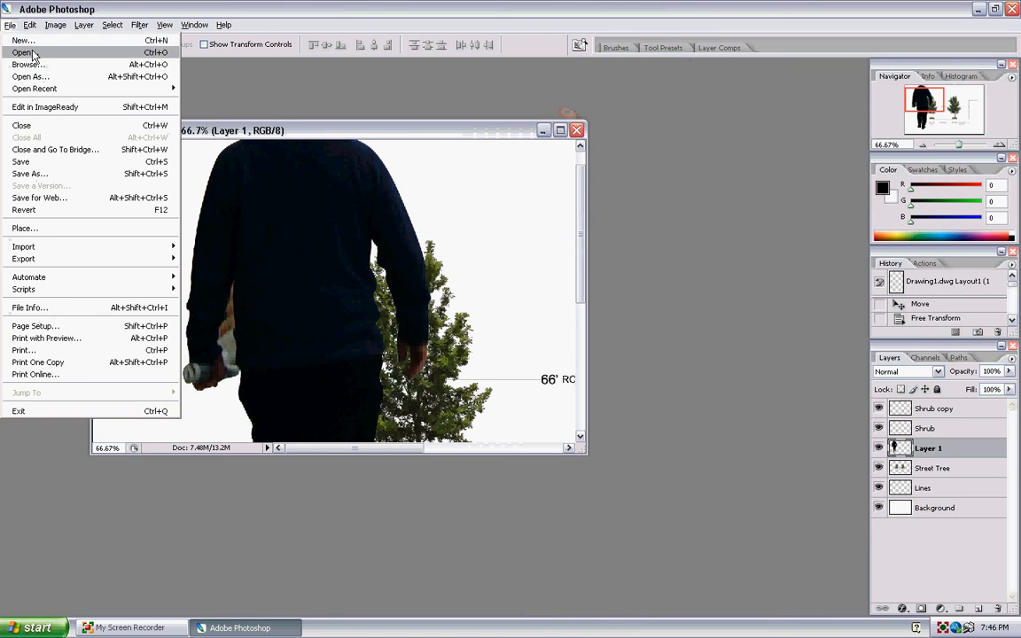
pyautogui.click(32, 52)
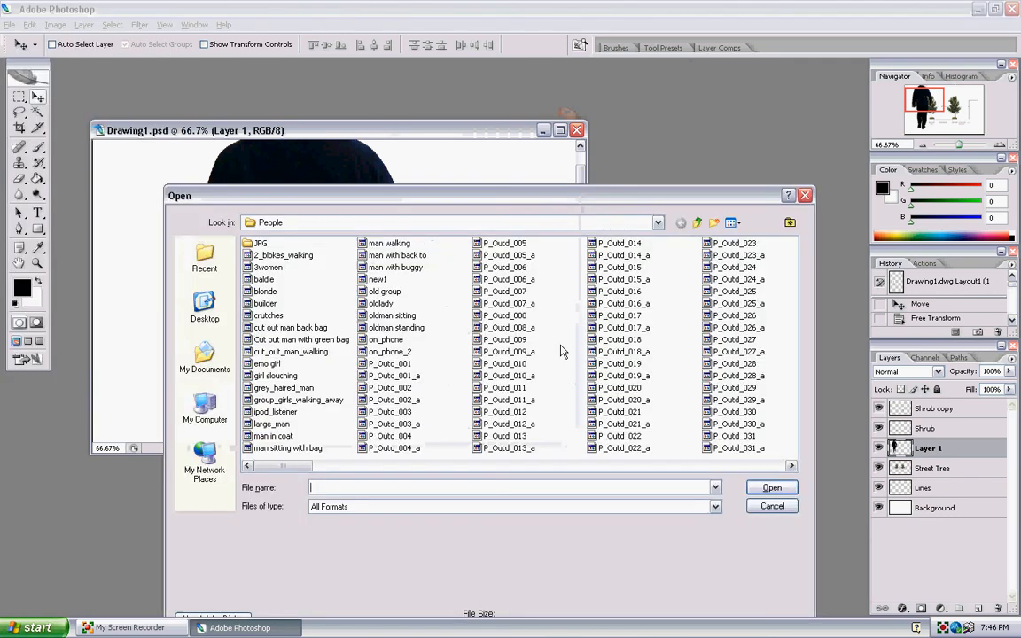
pyautogui.doubleClick(519, 316)
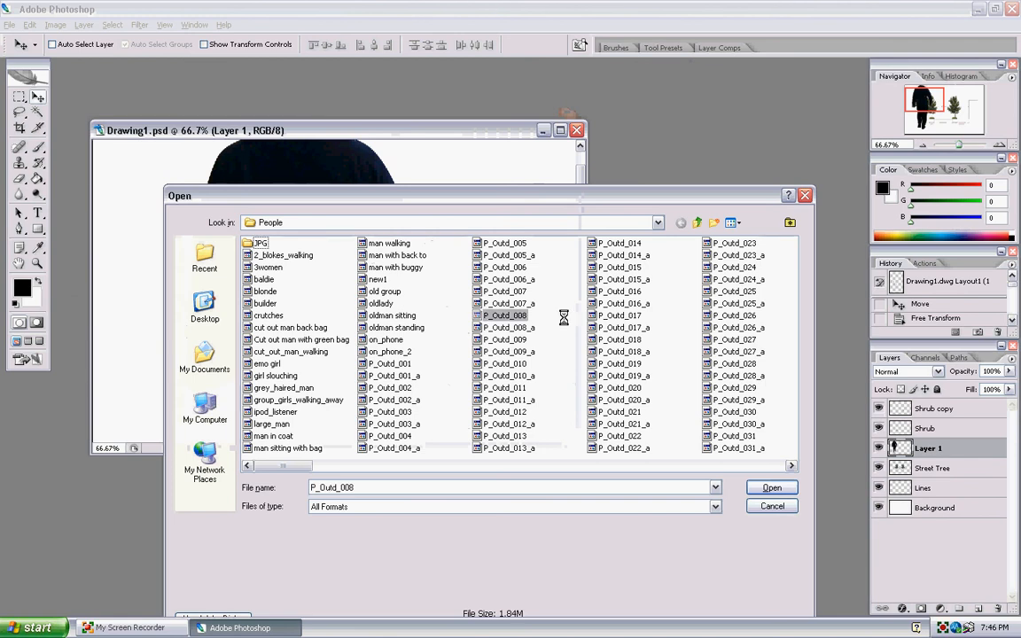
pyautogui.click(545, 371)
pyautogui.click(509, 351)
pyautogui.click(291, 351)
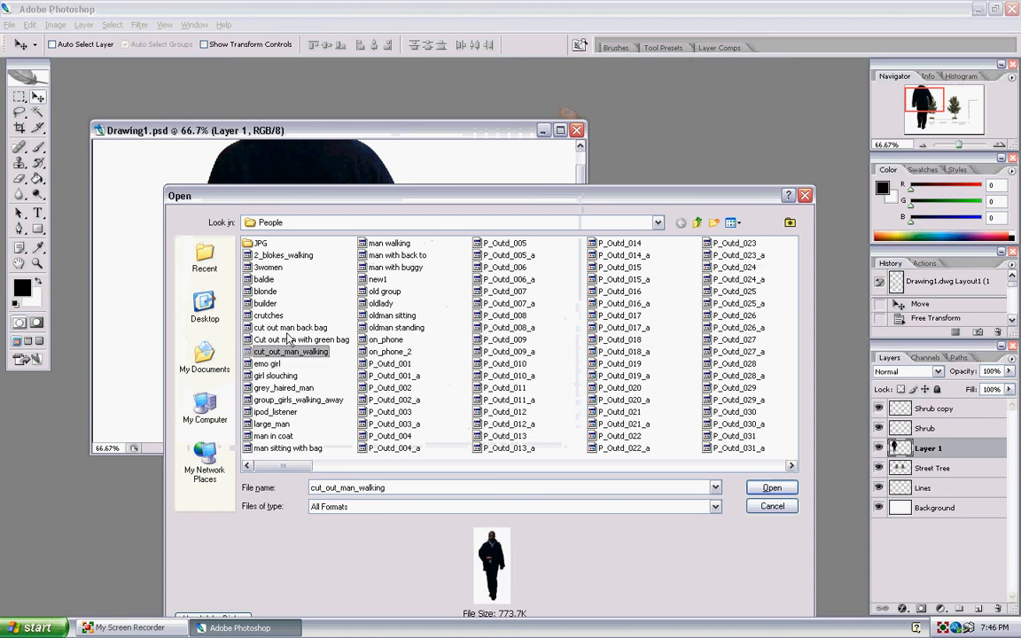
pyautogui.click(288, 329)
pyautogui.click(288, 352)
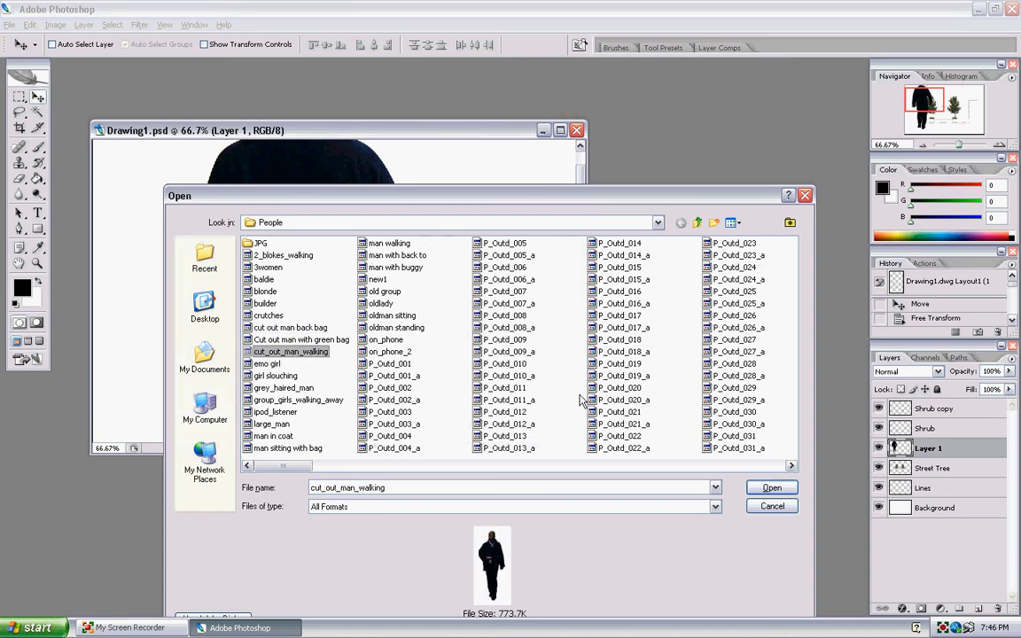
pyautogui.click(776, 486)
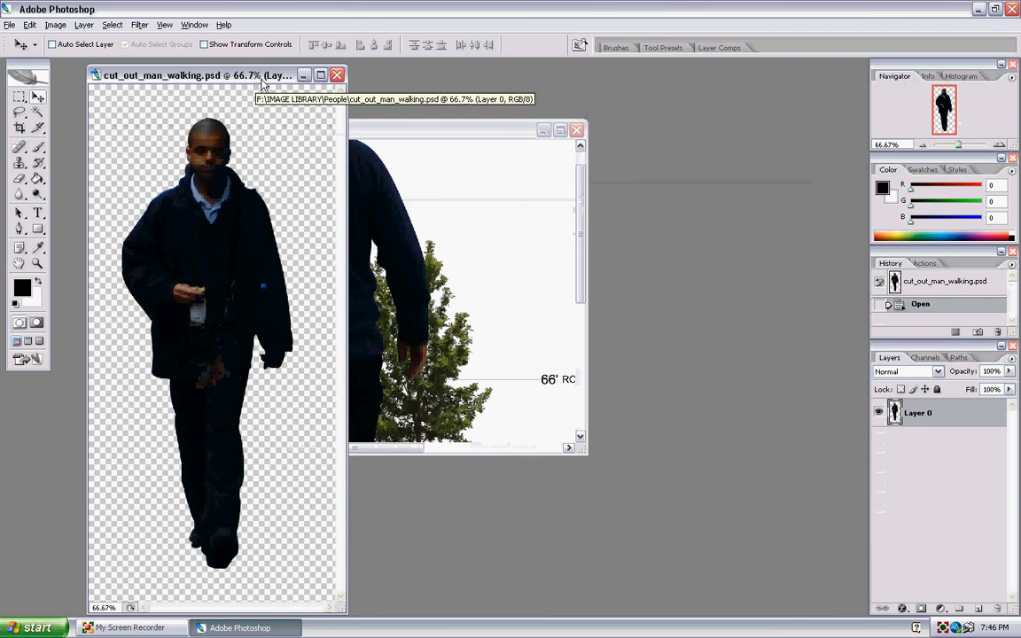
# Step: Copy the walking man's layer into Drawing1.psd beside the bald man and close cut_out_man_walking.psd
pyautogui.moveTo(256, 83); pyautogui.dragTo(766, 46)
pyautogui.moveTo(671, 258); pyautogui.dragTo(473, 250)
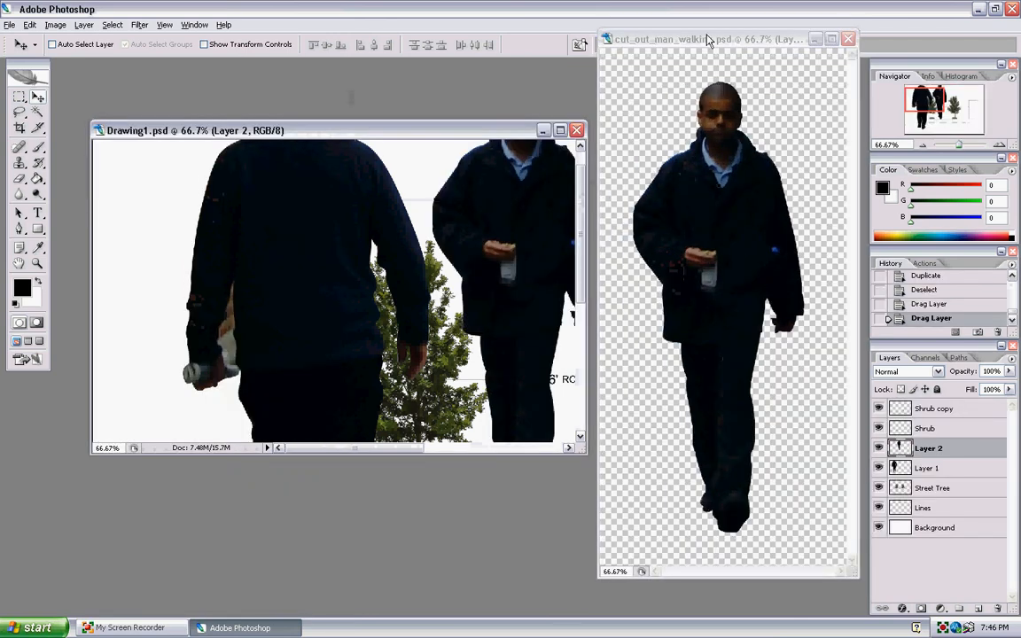
pyautogui.click(707, 40)
pyautogui.click(848, 39)
# Step: Preview other figures in the People folder and open the girl slouching image
pyautogui.click(11, 24)
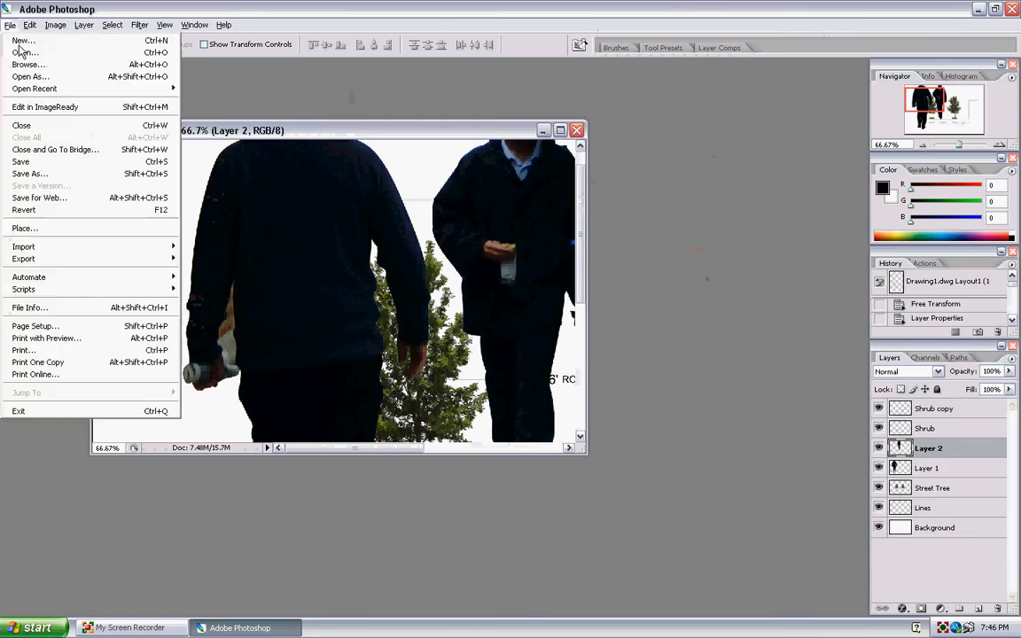
pyautogui.click(27, 55)
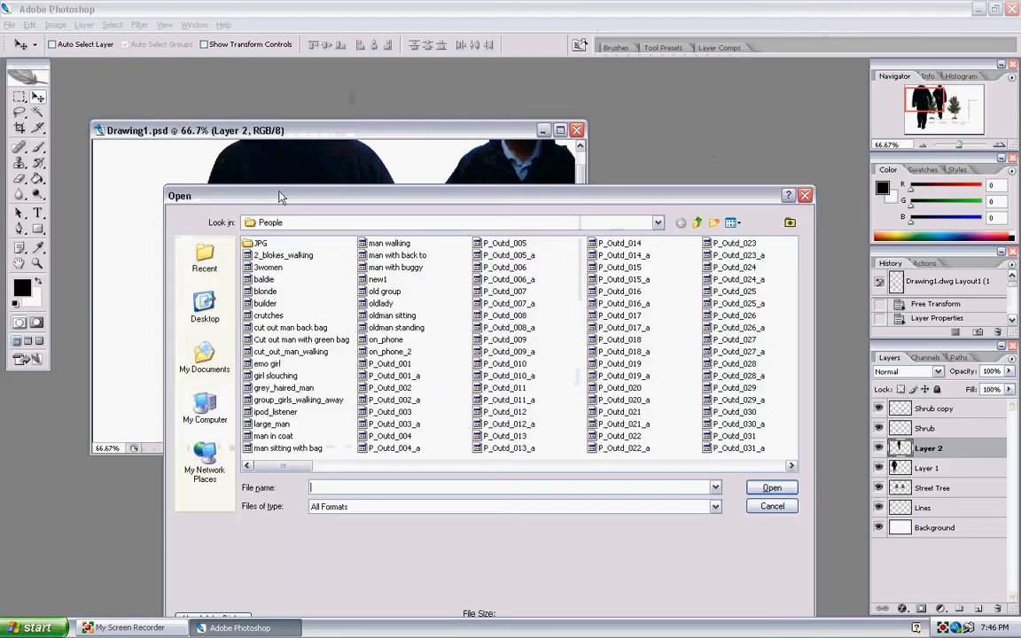
pyautogui.click(623, 327)
pyautogui.click(732, 316)
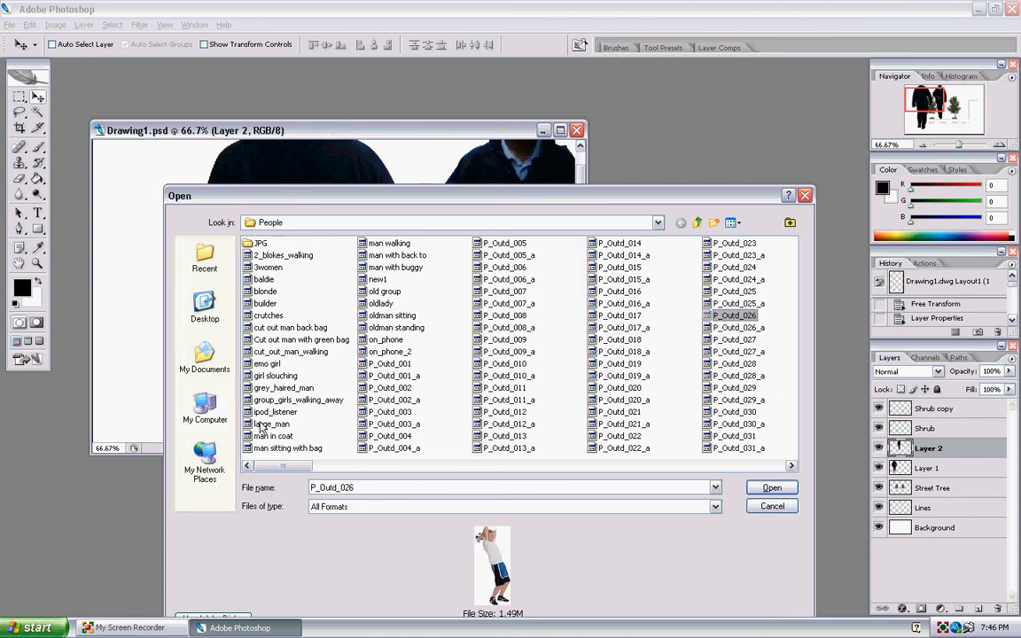
pyautogui.click(278, 377)
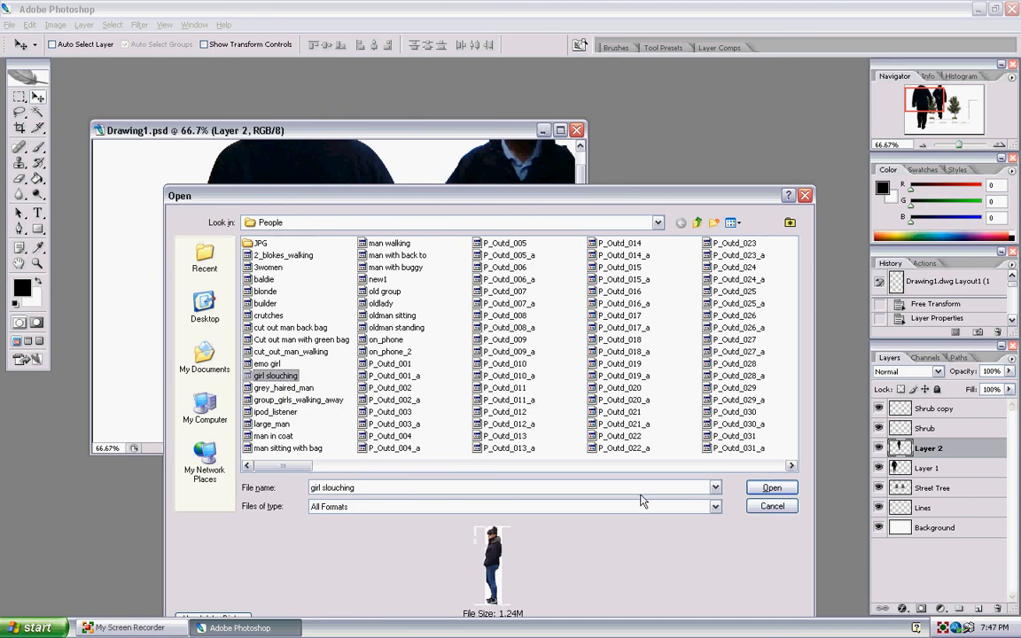
pyautogui.click(770, 488)
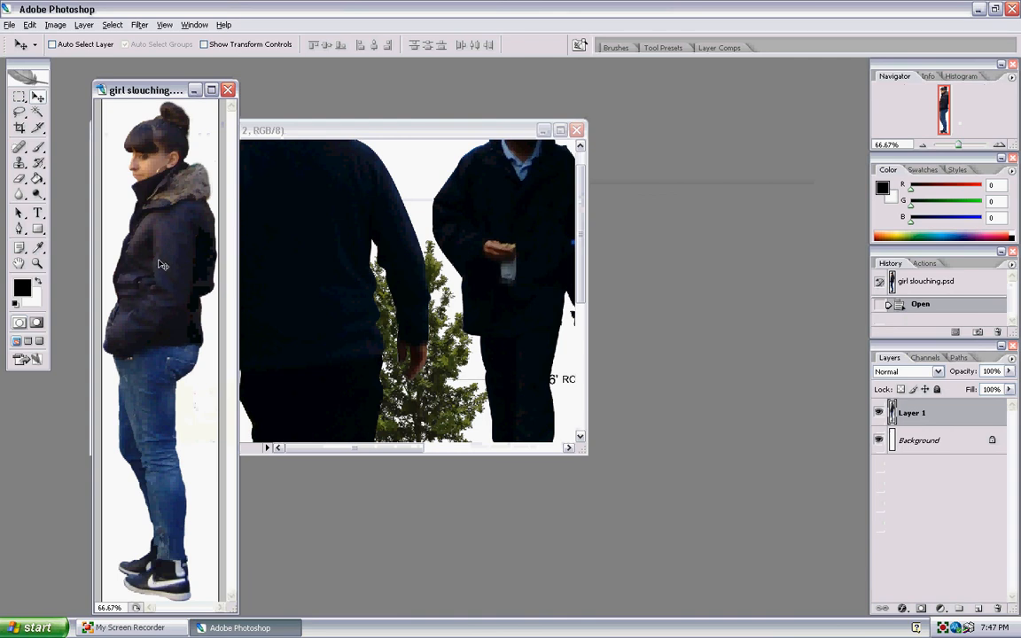
# Step: Copy the slouching girl's layer into Drawing1.psd and close girl slouching.psd
pyautogui.moveTo(148, 246); pyautogui.dragTo(337, 205)
pyautogui.click(177, 90)
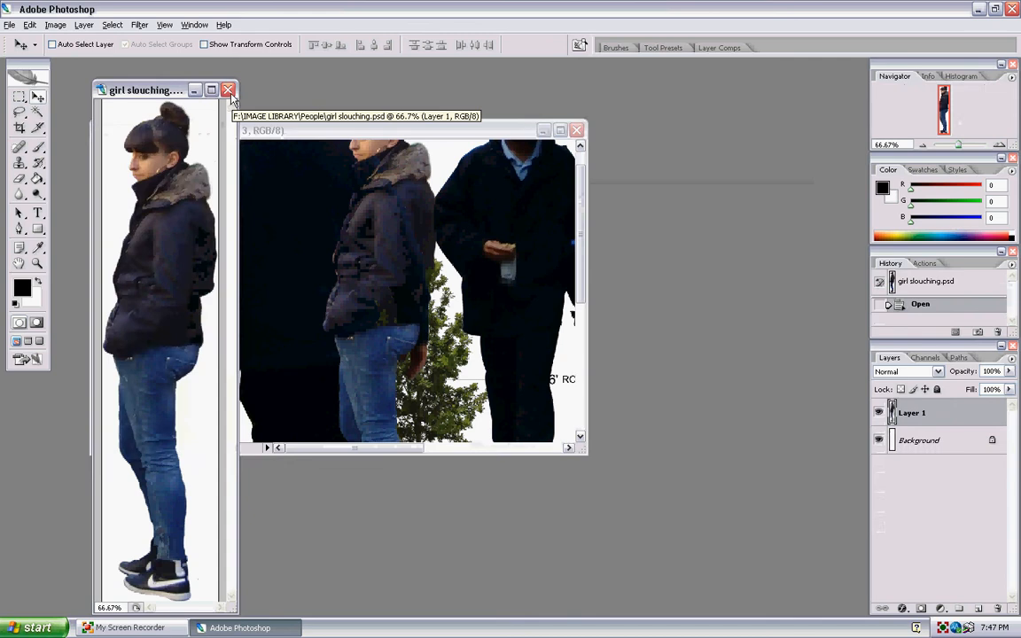
pyautogui.click(228, 89)
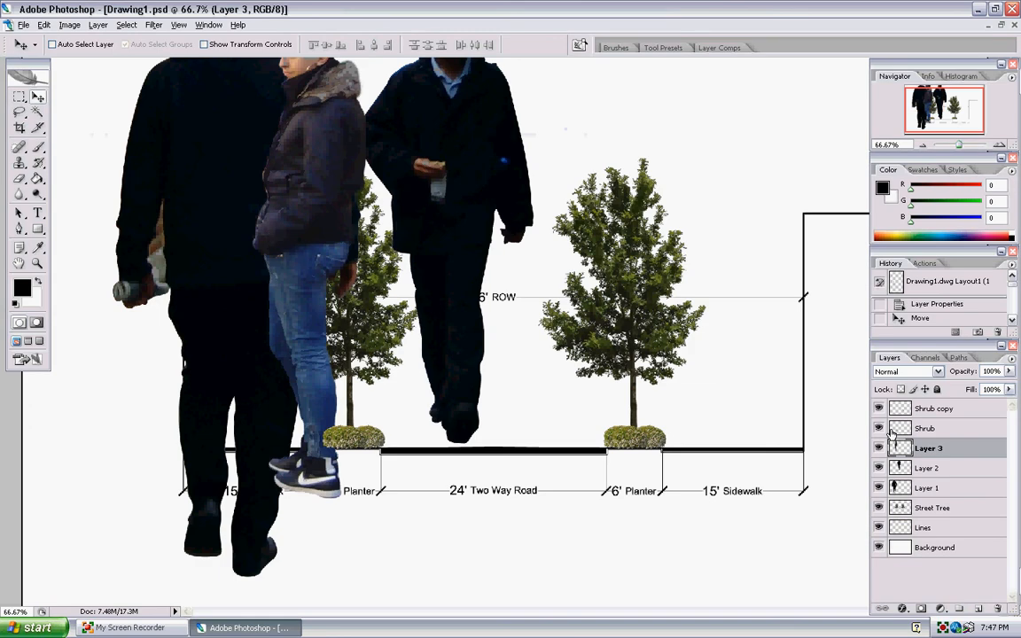
# Step: Move the slouching girl across to the right-hand sidewalk and rename her layer Girl
pyautogui.moveTo(278, 382); pyautogui.dragTo(721, 337)
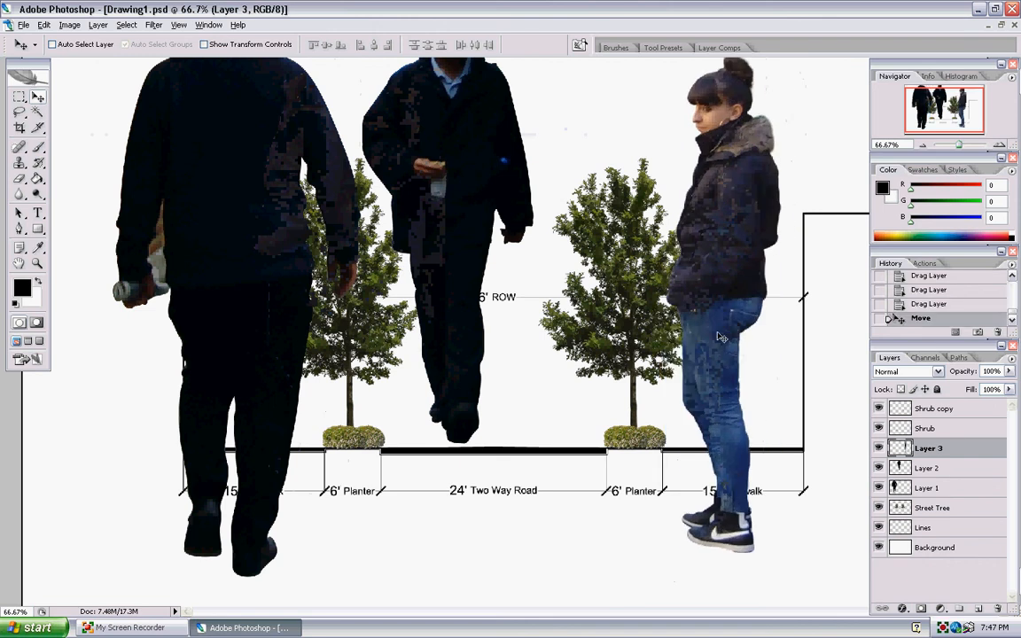
pyautogui.doubleClick(930, 449)
pyautogui.press('BackSpace')
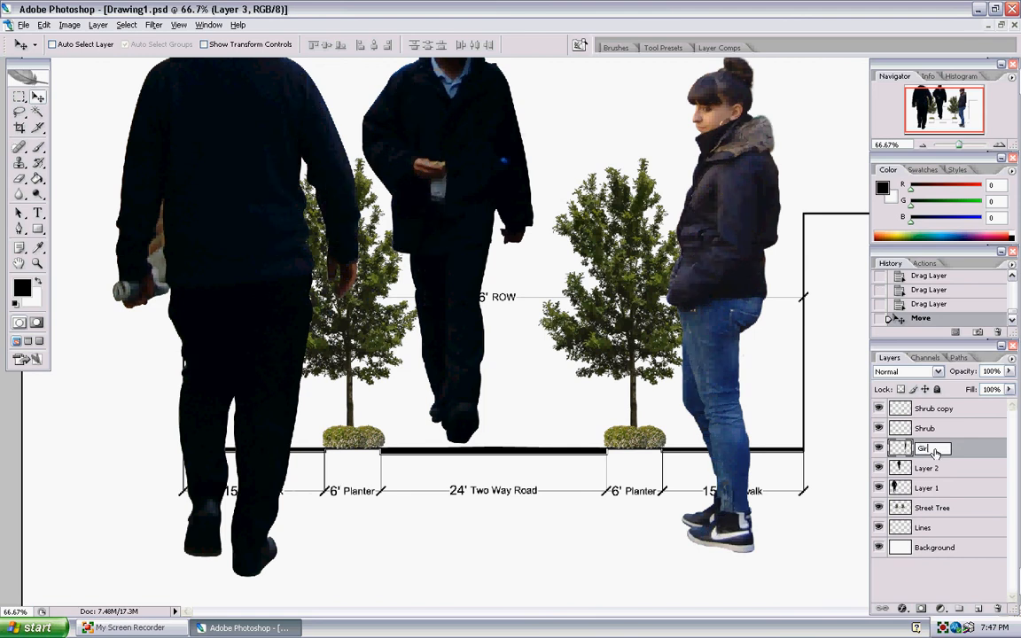
pyautogui.write('Girl')
pyautogui.press('Return')
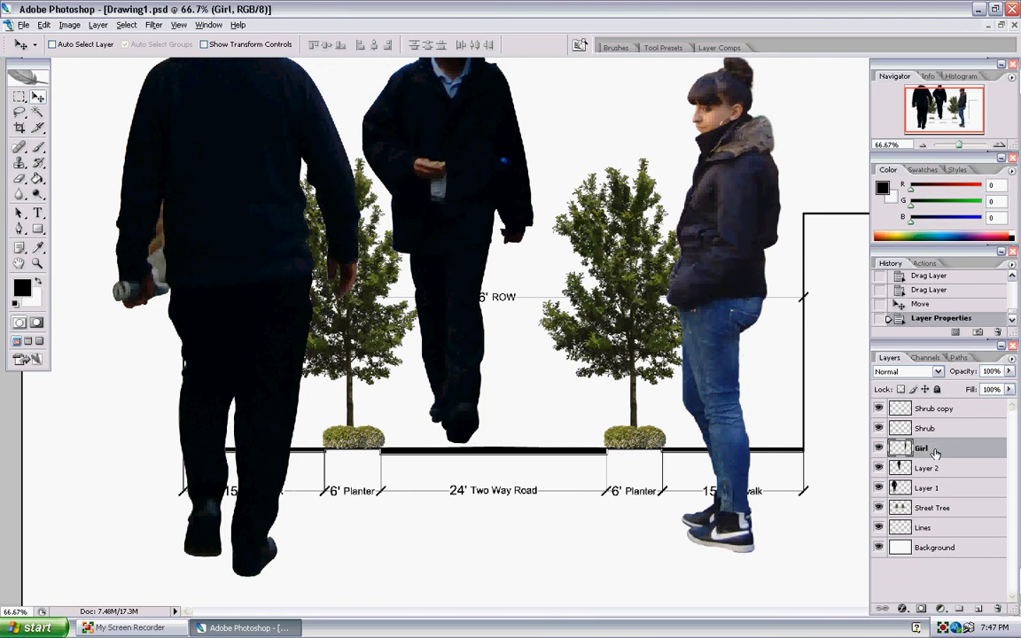
# Step: Scale the slouching girl proportionally to about 19.8% and stand her on the right-hand sidewalk
pyautogui.hotkey('ctrl', 't')
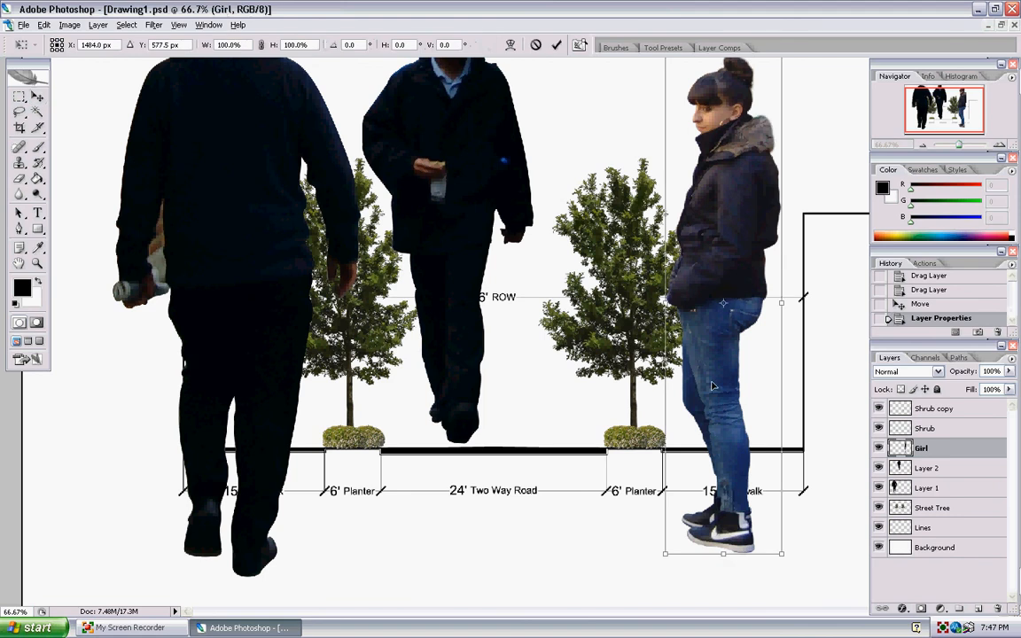
pyautogui.moveTo(776, 556); pyautogui.dragTo(657, 106)
pyautogui.hotkey('ctrl', 'z')
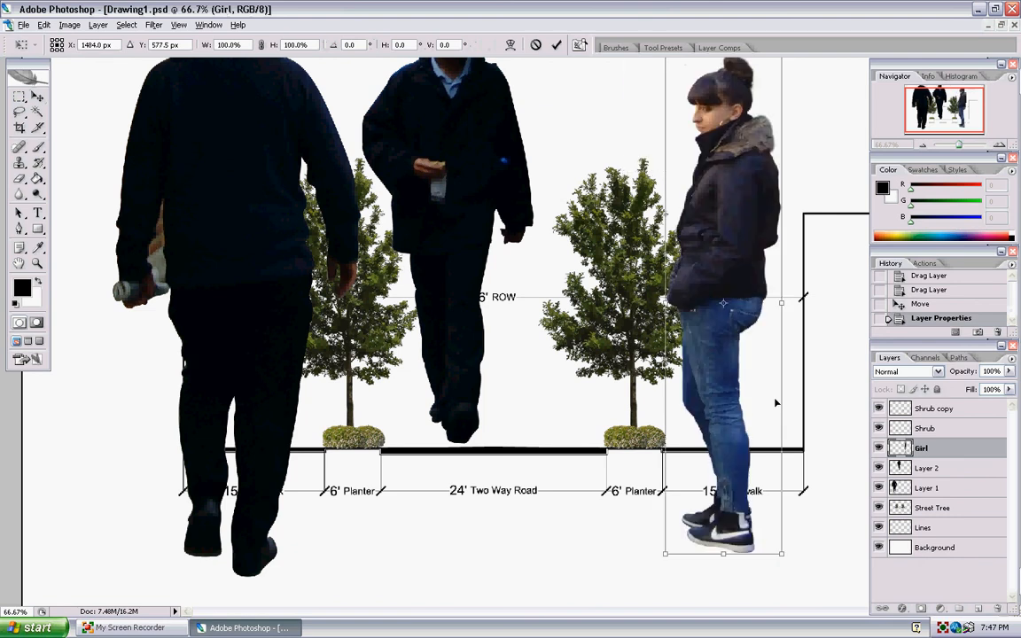
pyautogui.keyDown('shift'); pyautogui.moveTo(780, 555); pyautogui.dragTo(643, 147); pyautogui.keyUp('shift')
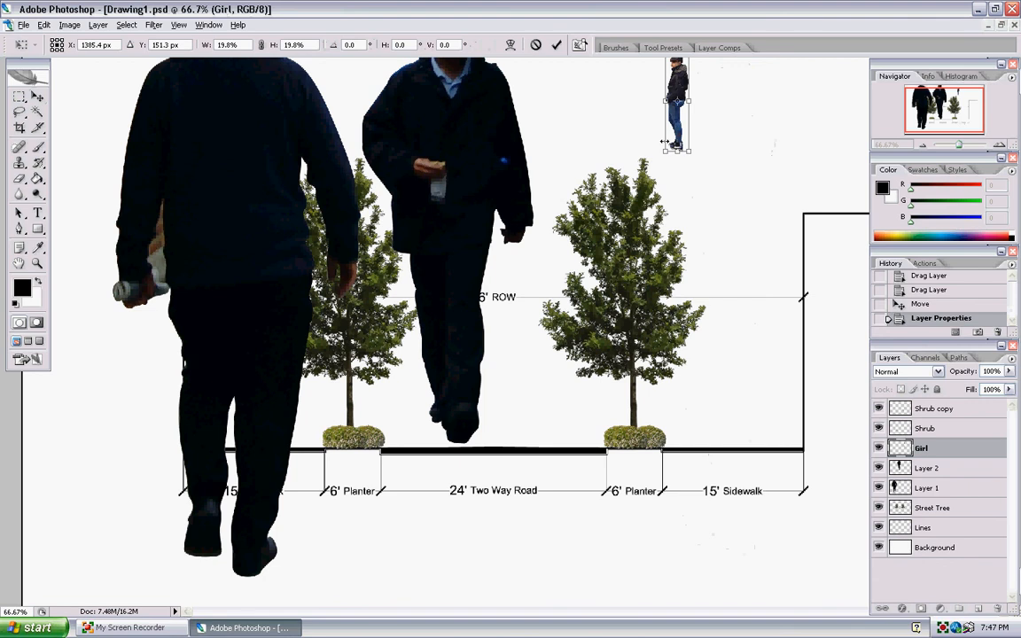
pyautogui.moveTo(680, 86); pyautogui.dragTo(717, 389)
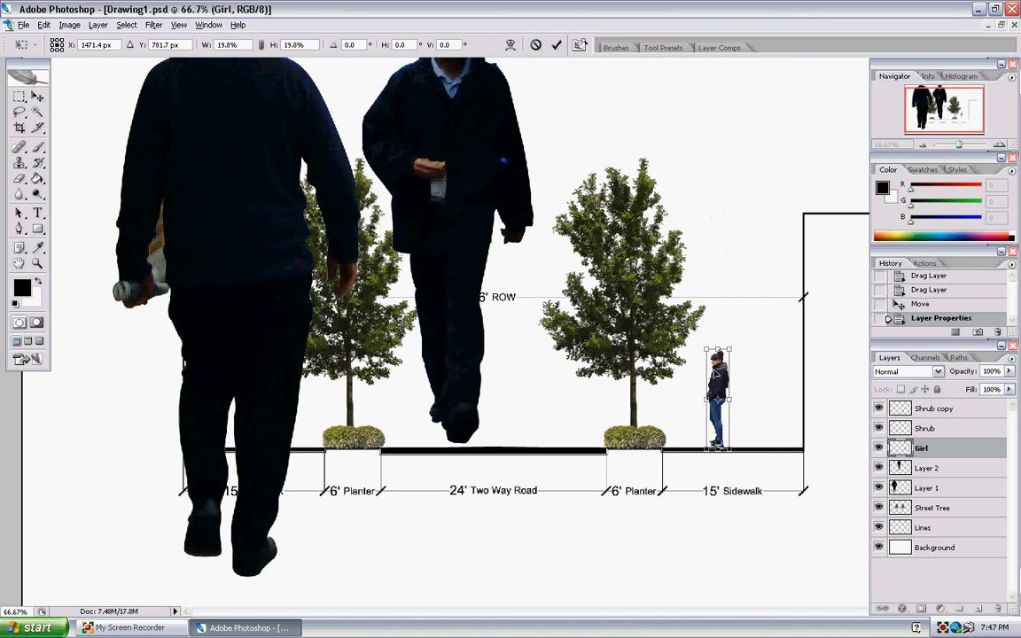
# Step: Shrink the girl further to less than 13% and stand her on the right-hand sidewalk just beside the planter
pyautogui.hotkey('ctrl', '+')
pyautogui.hotkey('ctrl', '+')
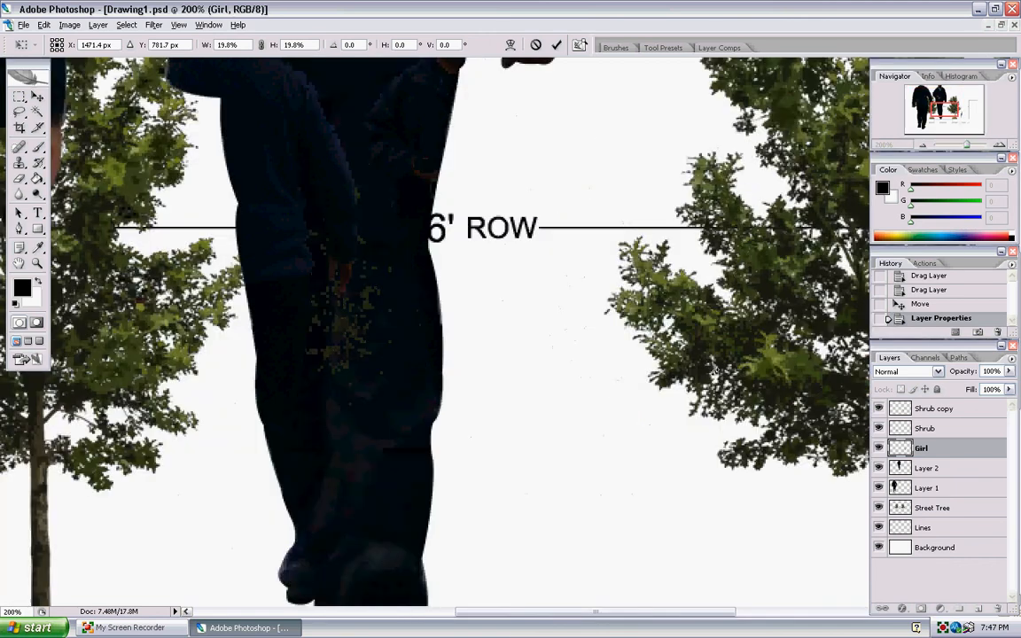
pyautogui.moveTo(614, 325); pyautogui.dragTo(525, 227)
pyautogui.moveTo(662, 412); pyautogui.dragTo(475, 273)
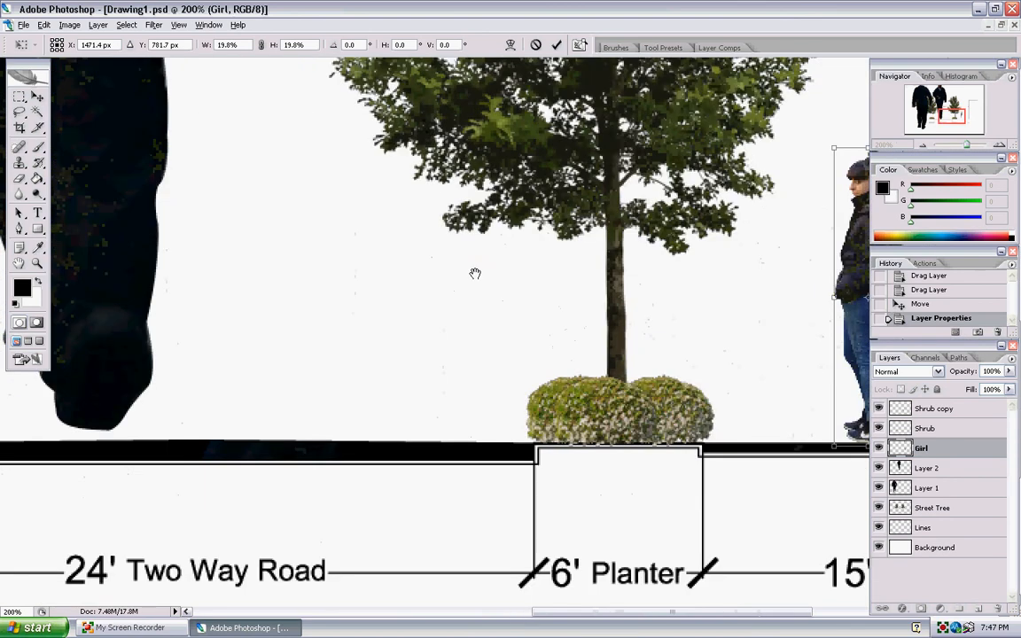
pyautogui.moveTo(554, 260); pyautogui.dragTo(457, 237)
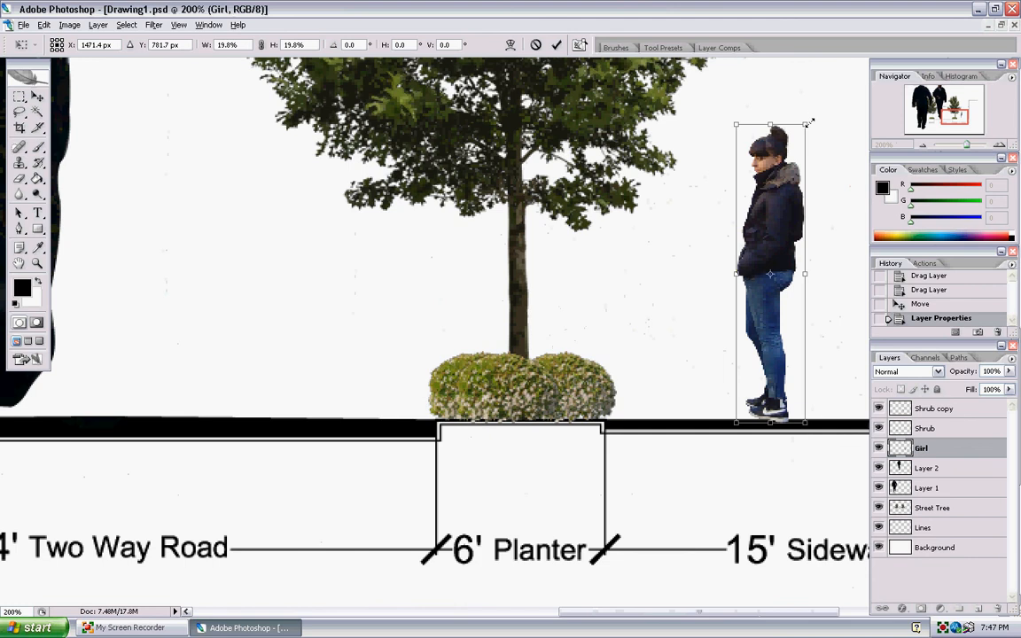
pyautogui.keyDown('shift'); pyautogui.moveTo(809, 123); pyautogui.dragTo(765, 220); pyautogui.keyUp('shift')
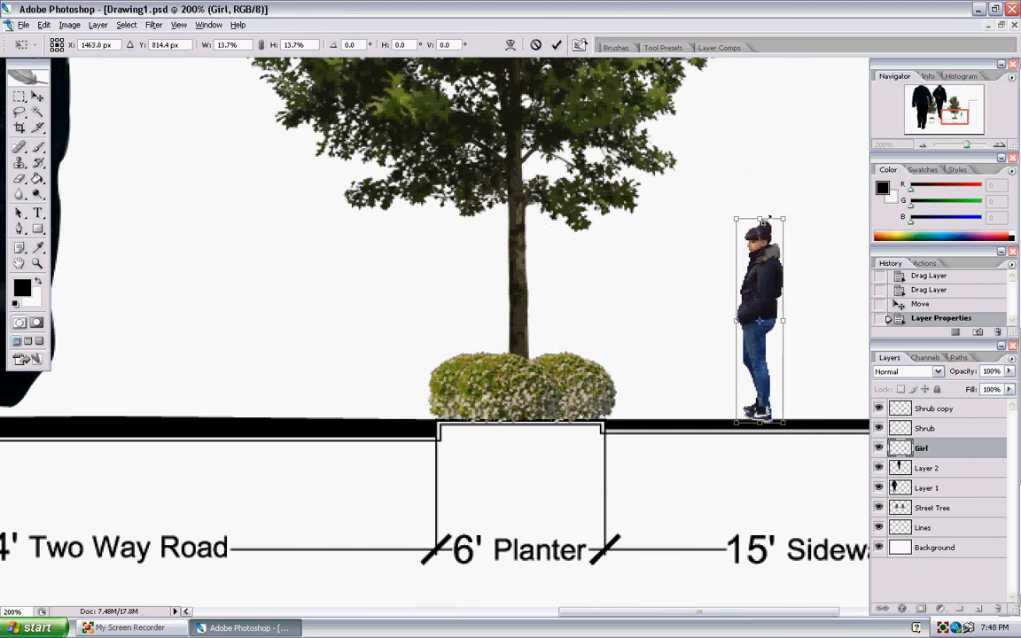
pyautogui.moveTo(769, 269); pyautogui.dragTo(677, 281)
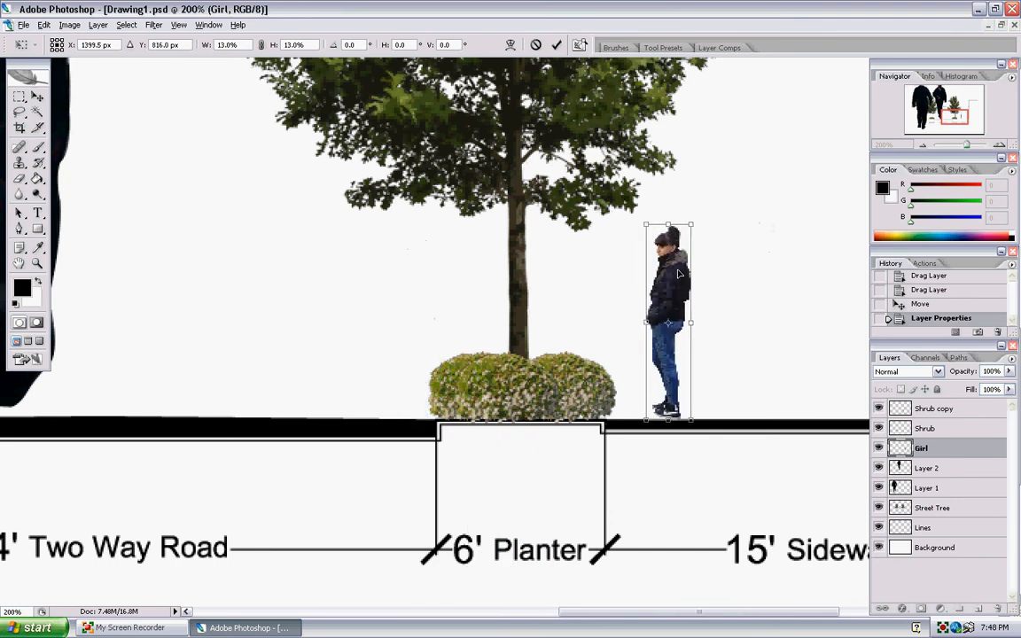
pyautogui.moveTo(695, 221); pyautogui.dragTo(667, 271)
pyautogui.press('Return')
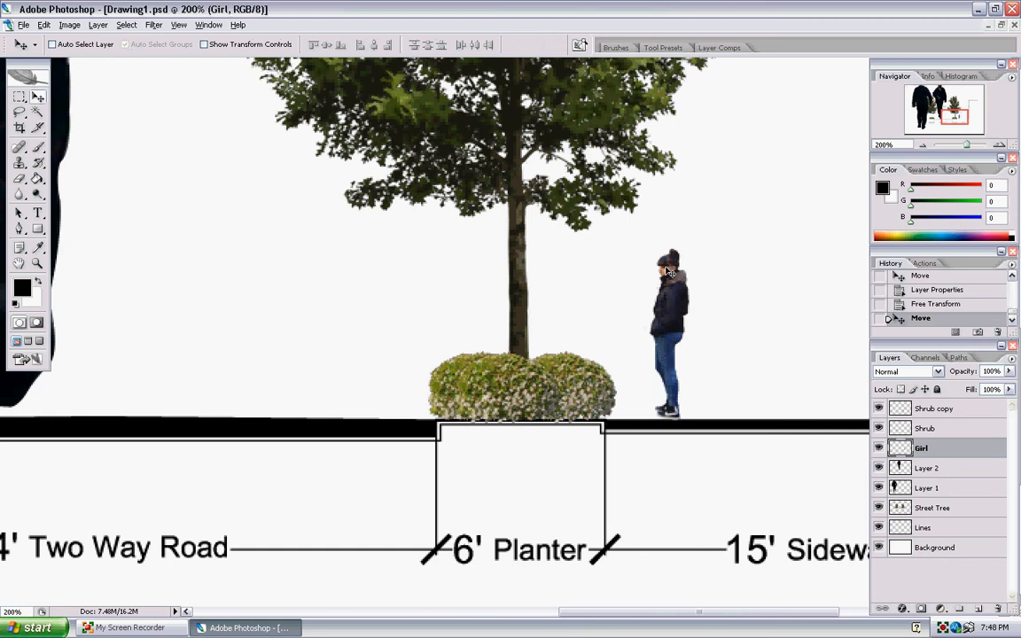
# Step: Move the walking man on Layer 2 down over the road and rename his layer Man1
pyautogui.hotkey('ctrl', '-')
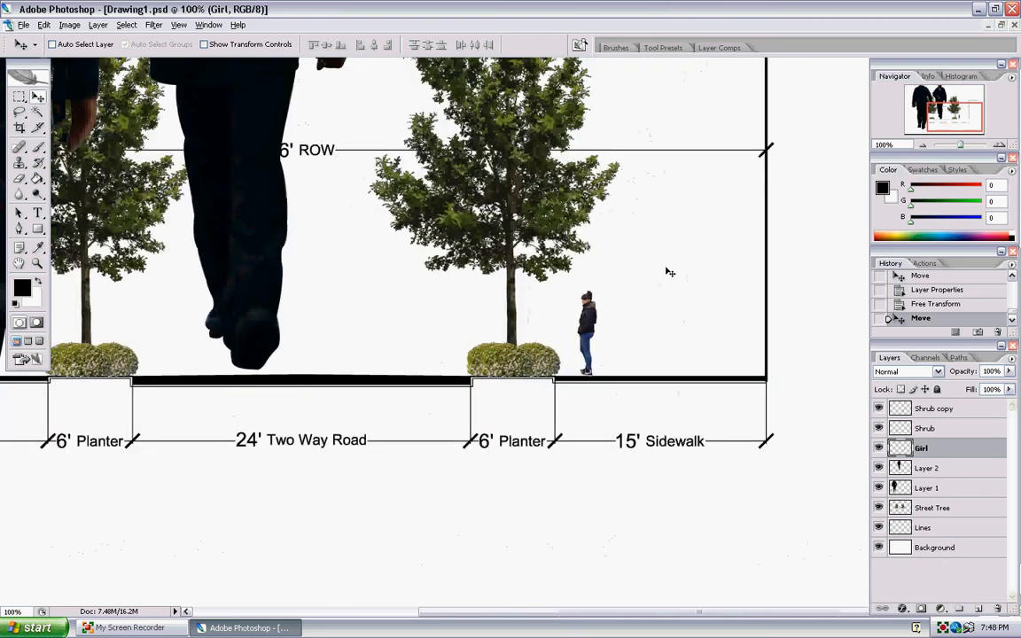
pyautogui.hotkey('ctrl', '-')
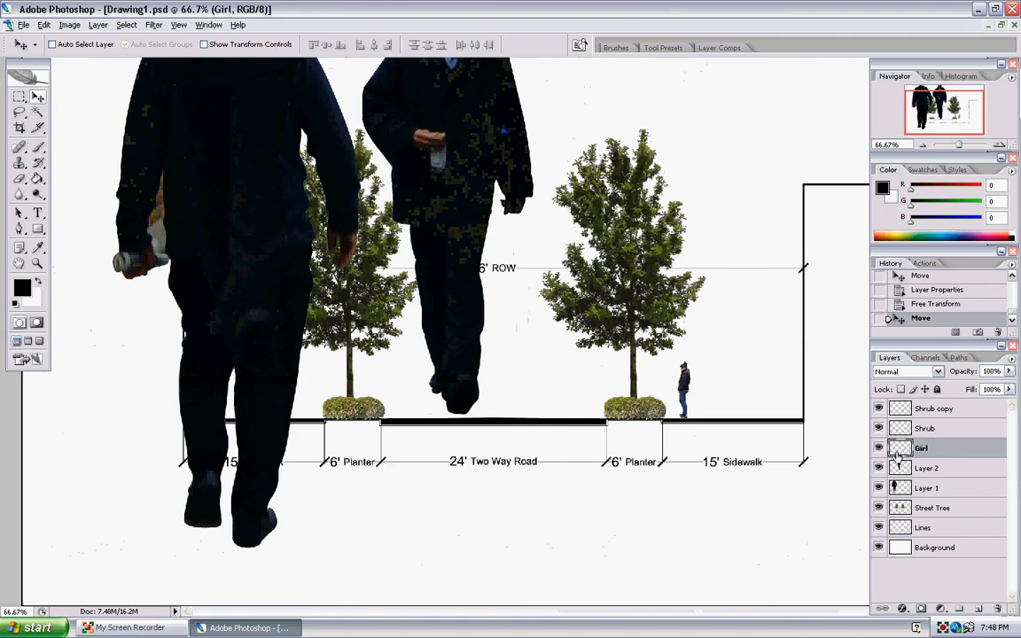
pyautogui.click(925, 471)
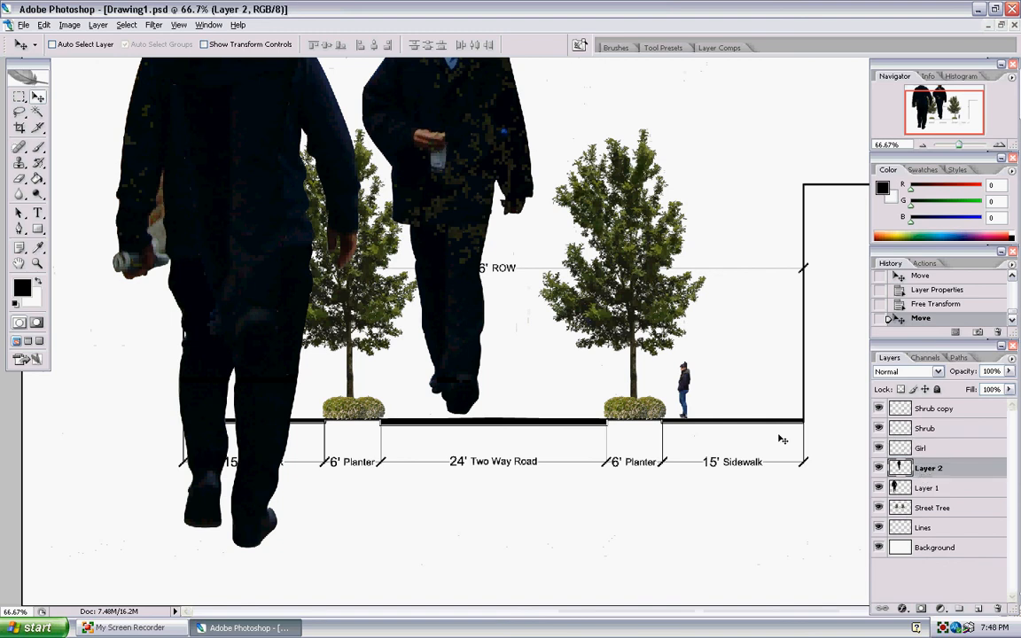
pyautogui.moveTo(417, 155); pyautogui.dragTo(452, 266)
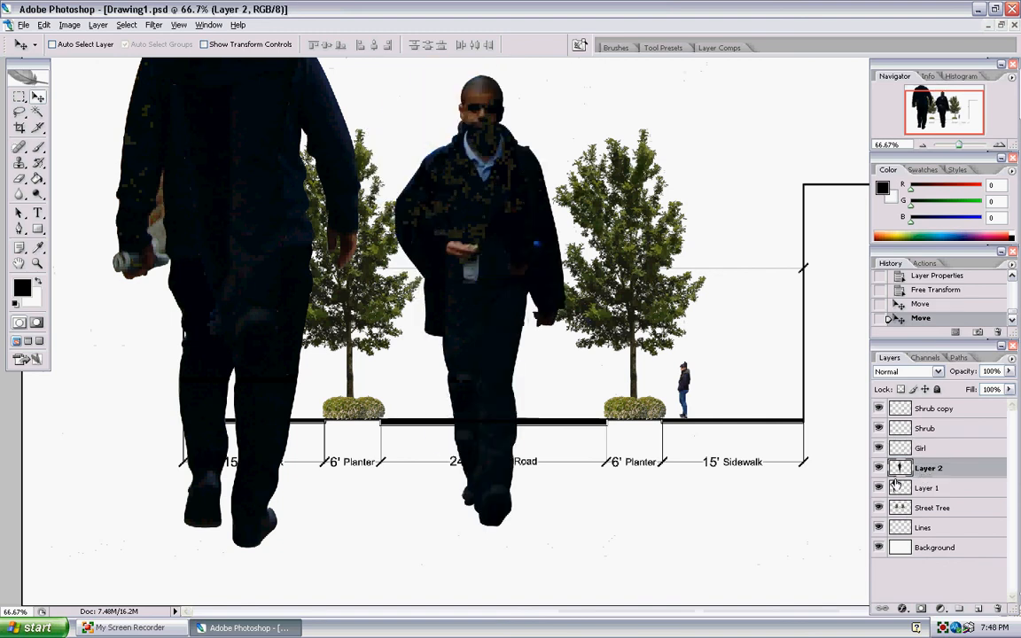
pyautogui.doubleClick(928, 467)
pyautogui.write('Man1')
pyautogui.press('Return')
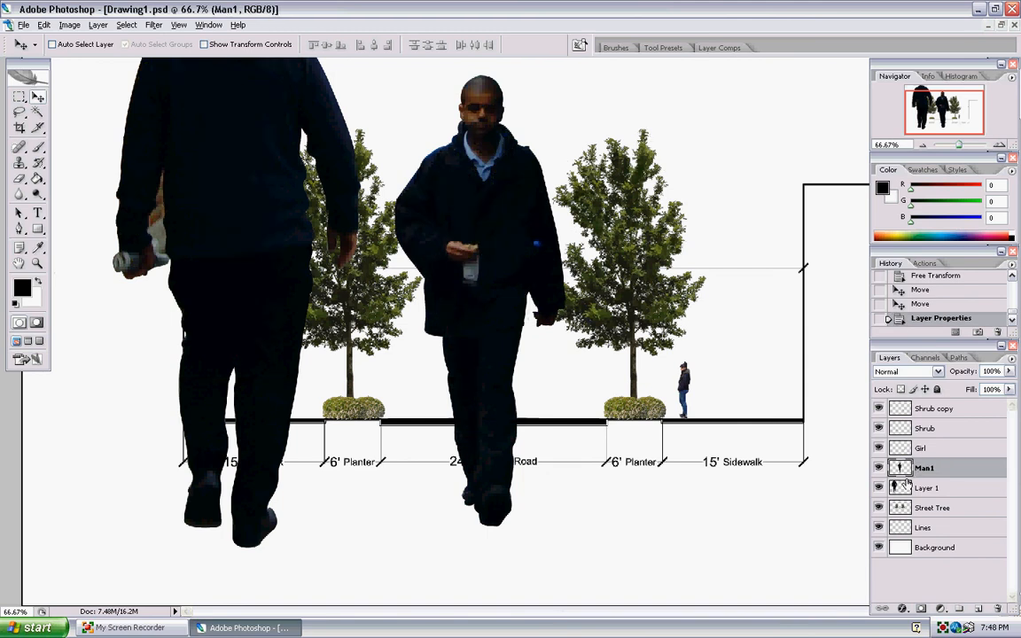
# Step: Scale Man1 down to slightly taller than the girl and stand him beside her on the right-hand sidewalk
pyautogui.hotkey('ctrl', 't')
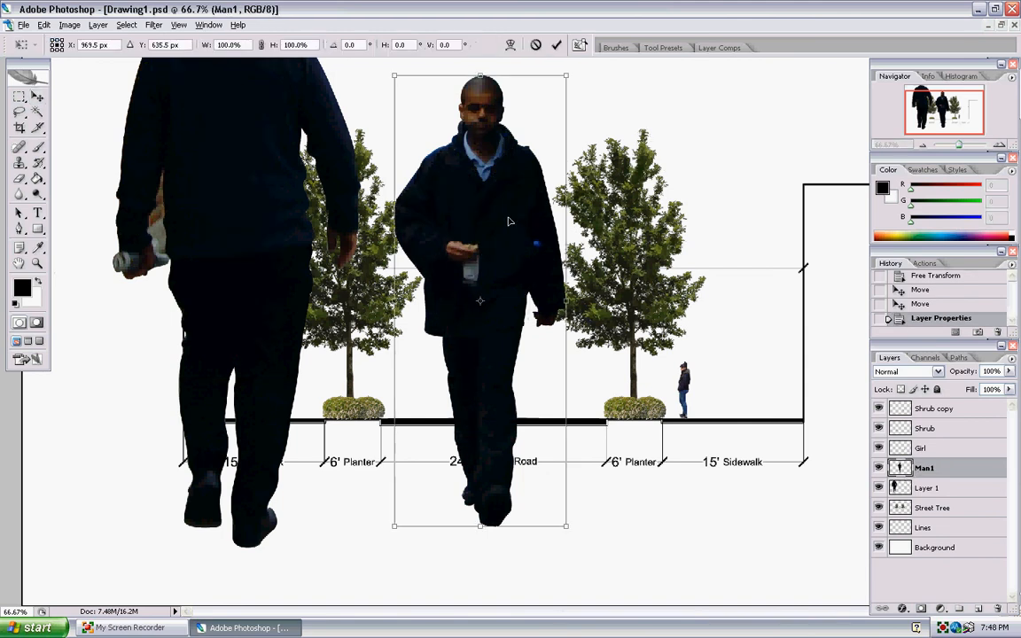
pyautogui.moveTo(563, 516); pyautogui.dragTo(423, 152)
pyautogui.moveTo(424, 152); pyautogui.dragTo(709, 396)
pyautogui.press('Return')
pyautogui.hotkey('ctrl', 't')
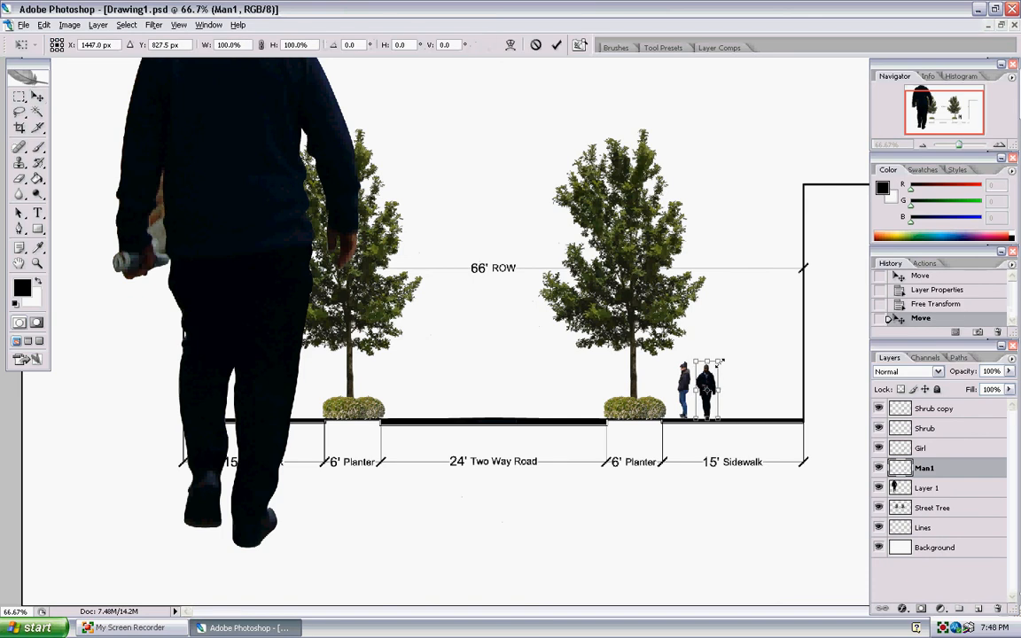
pyautogui.moveTo(720, 362); pyautogui.dragTo(720, 358)
pyautogui.press('Return')
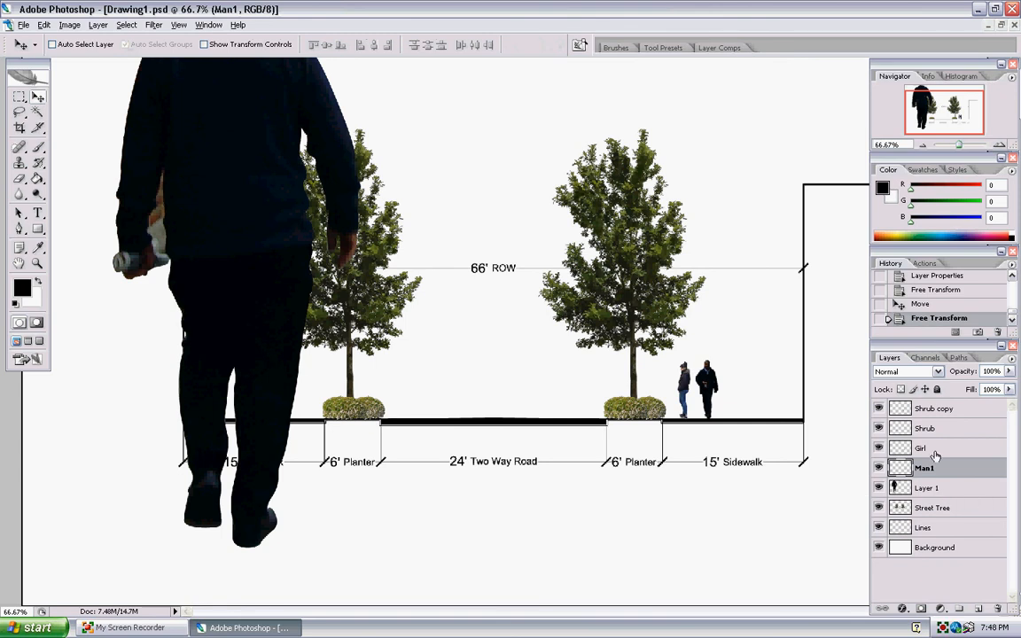
# Step: Rename the bald man's Layer 1 as Man2 and move him toward the middle of the street section
pyautogui.click(939, 483)
pyautogui.doubleClick(925, 487)
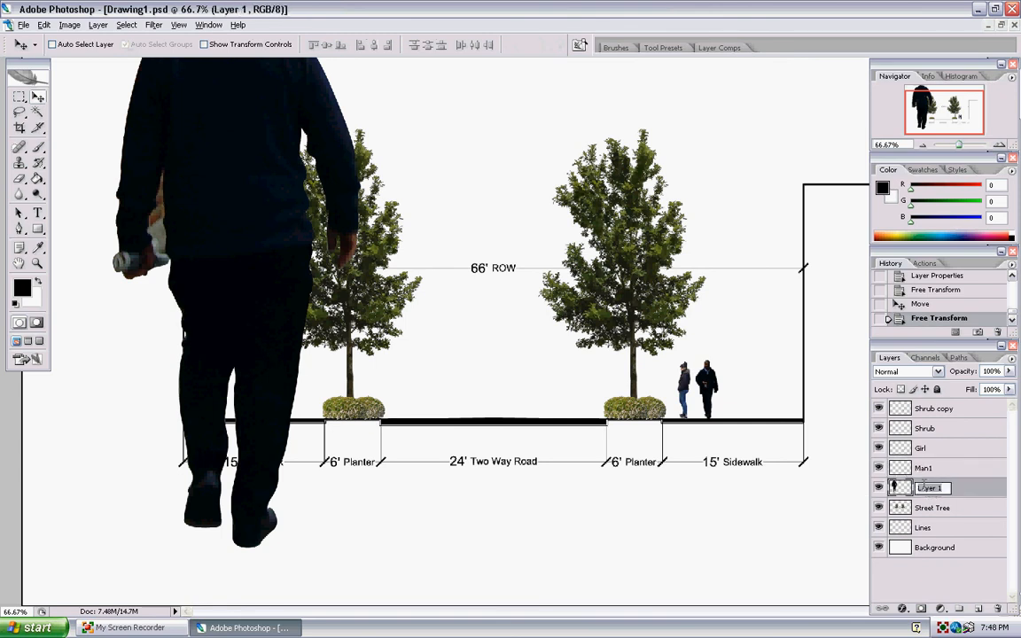
pyautogui.write('Man2')
pyautogui.press('Return')
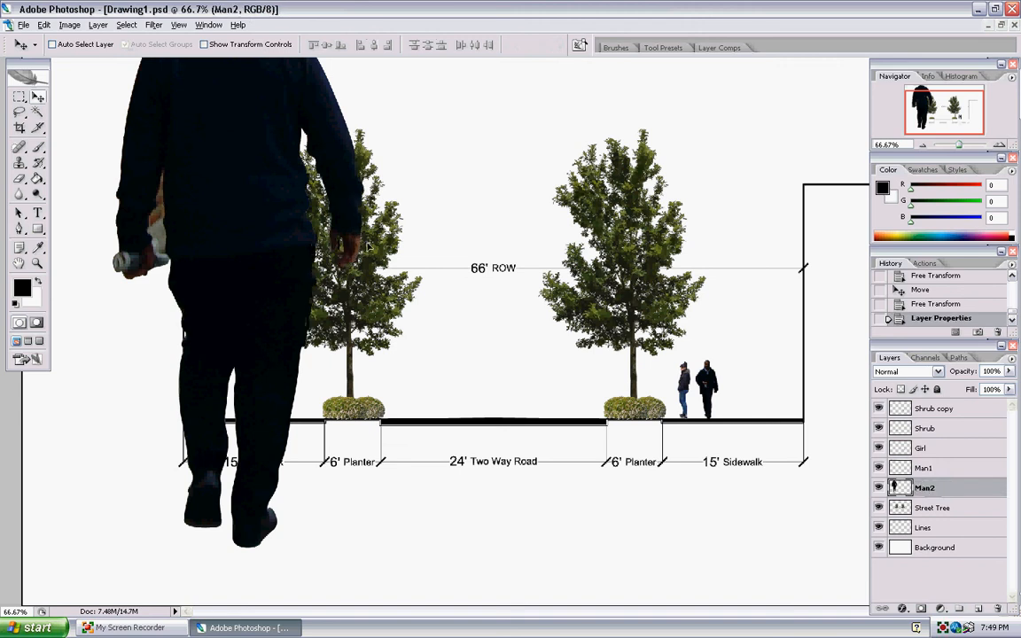
pyautogui.moveTo(443, 318); pyautogui.dragTo(436, 364)
# Step: Scale Man2 proportionally to about 20.9% and stand him on the road between the two trees
pyautogui.hotkey('ctrl', 't')
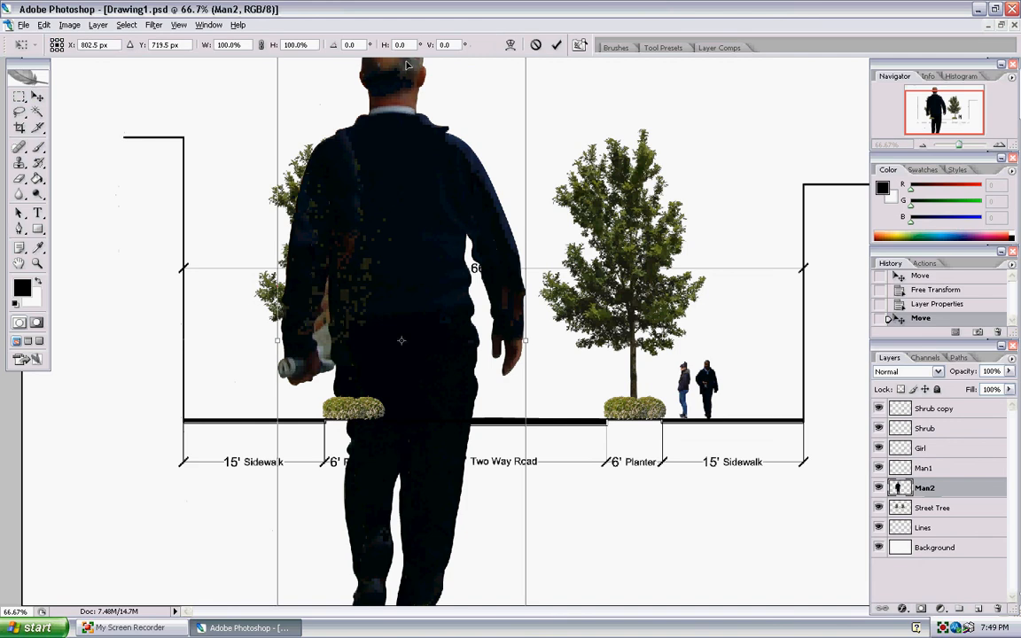
pyautogui.hotkey('ctrl', '-')
pyautogui.hotkey('ctrl', '-')
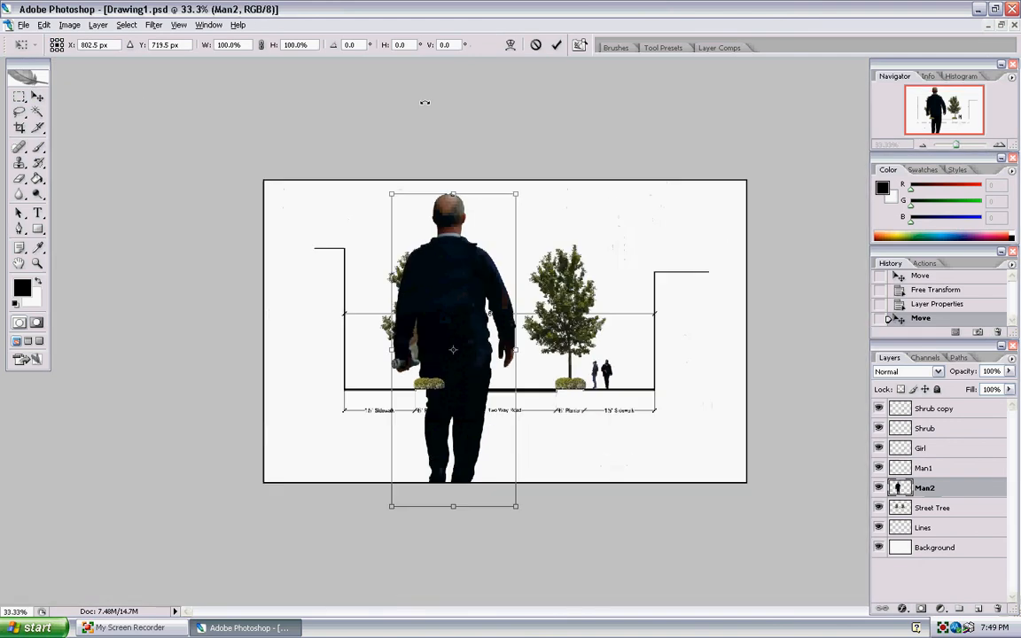
pyautogui.keyDown('shift'); pyautogui.moveTo(514, 191); pyautogui.dragTo(481, 343); pyautogui.keyUp('shift')
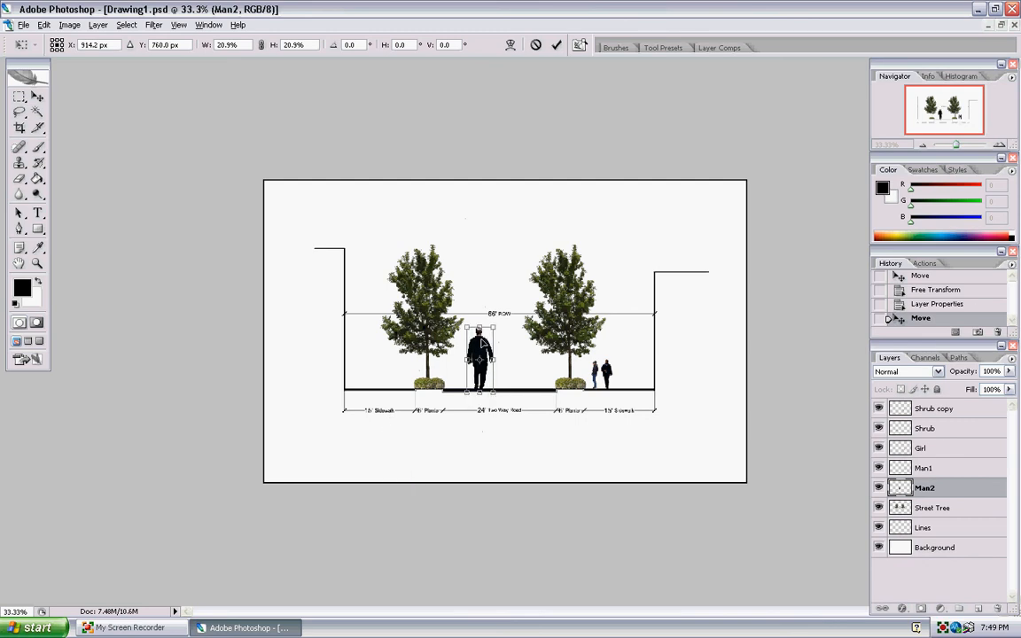
# Step: Shrink Man2 further to match the other figures and place him on the left-hand sidewalk
pyautogui.hotkey('ctrl', '+')
pyautogui.hotkey('ctrl', '+')
pyautogui.hotkey('ctrl', '+')
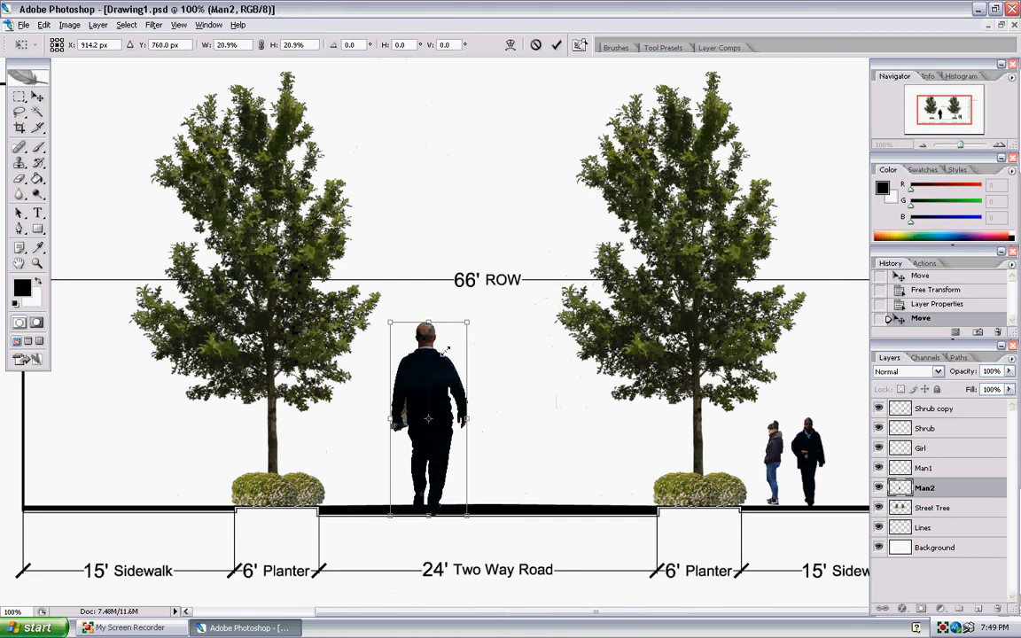
pyautogui.keyDown('shift'); pyautogui.moveTo(445, 351); pyautogui.dragTo(243, 445); pyautogui.keyUp('shift')
pyautogui.press('Return')
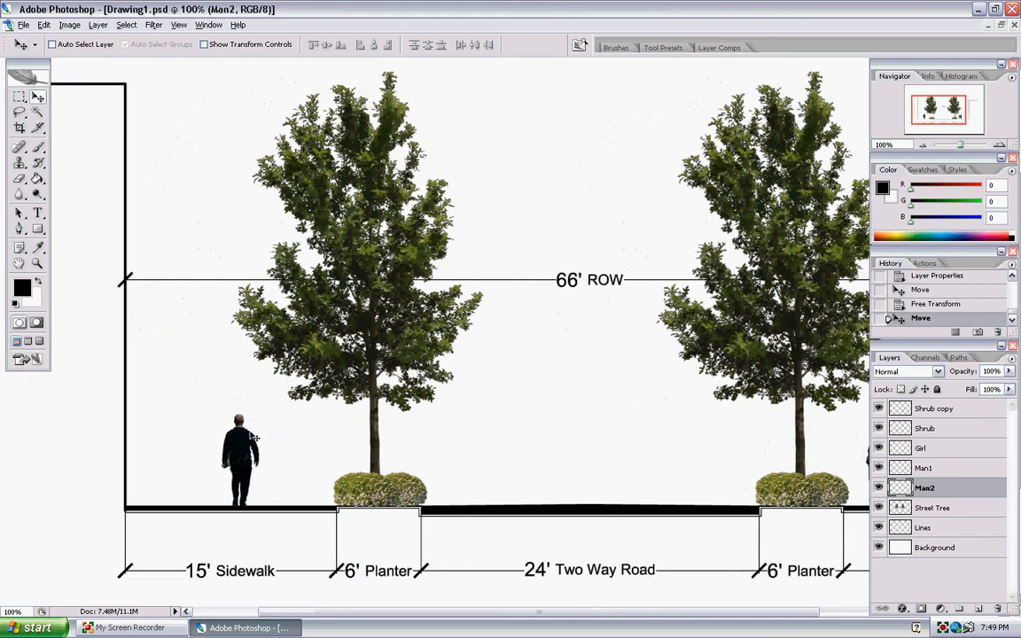
# Step: Scale the Shrub and Shrub copy layers together to about 83.4%, keeping the right planter's outer edge as the anchor
pyautogui.hotkey('ctrl', '-')
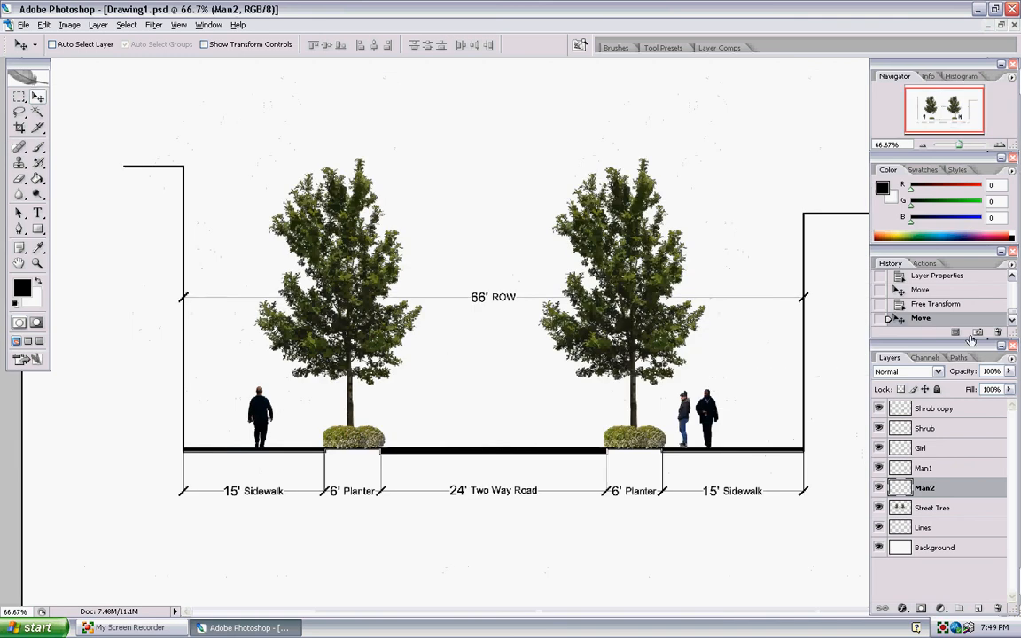
pyautogui.click(945, 410)
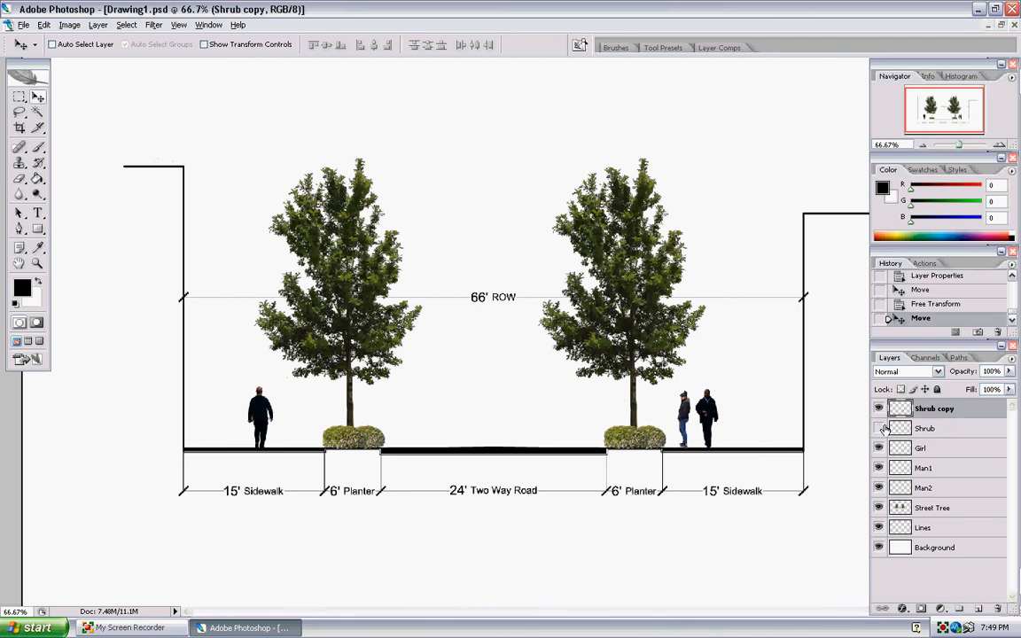
pyautogui.click(882, 429)
pyautogui.click(882, 429)
pyautogui.keyDown('shift'); pyautogui.click(947, 430); pyautogui.keyUp('shift')
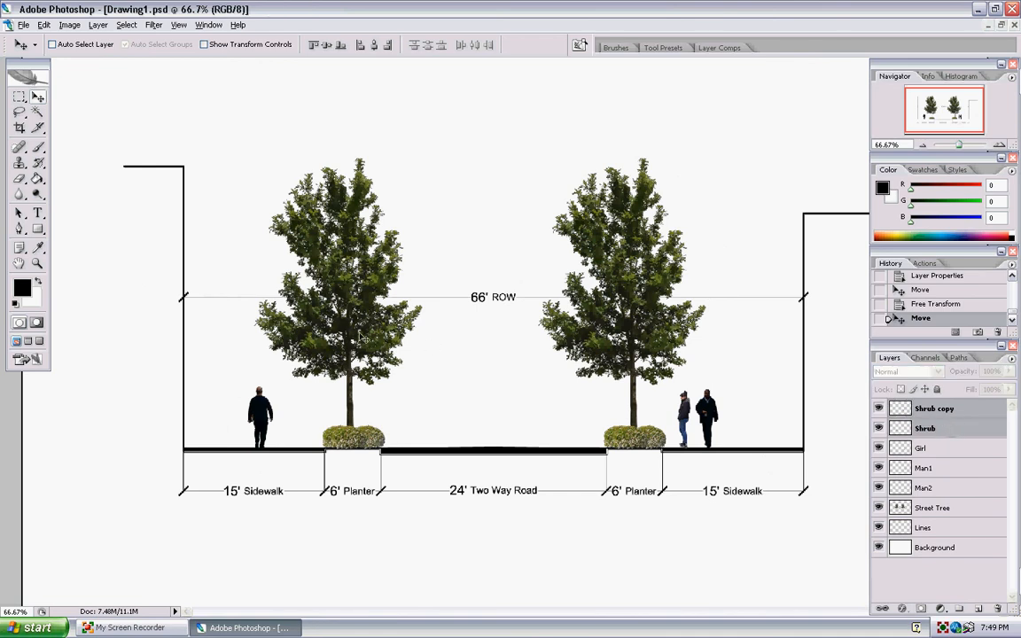
pyautogui.hotkey('ctrl', 't')
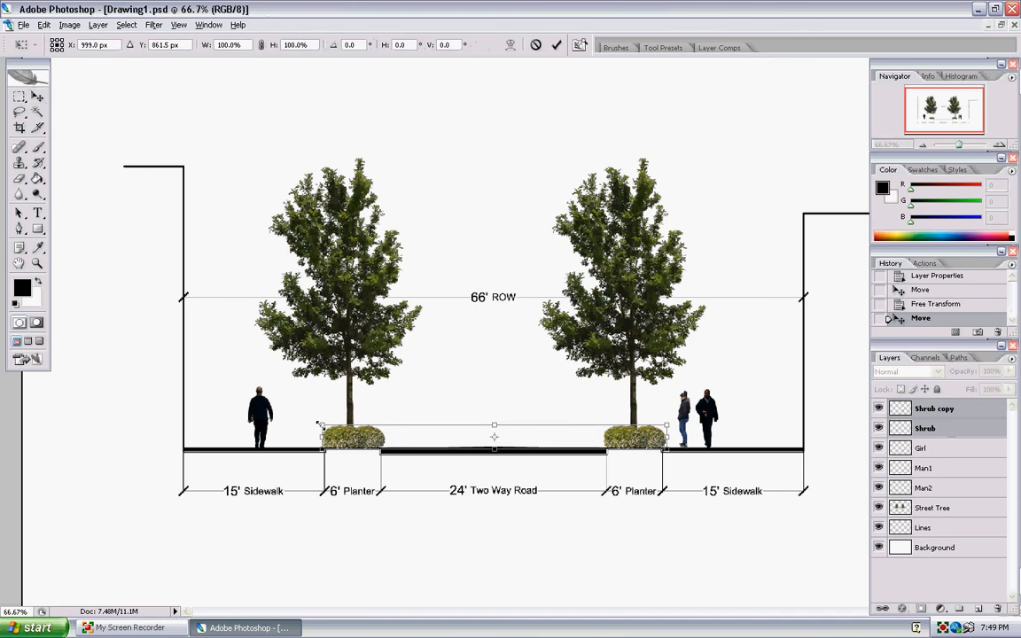
pyautogui.moveTo(321, 425); pyautogui.dragTo(376, 434)
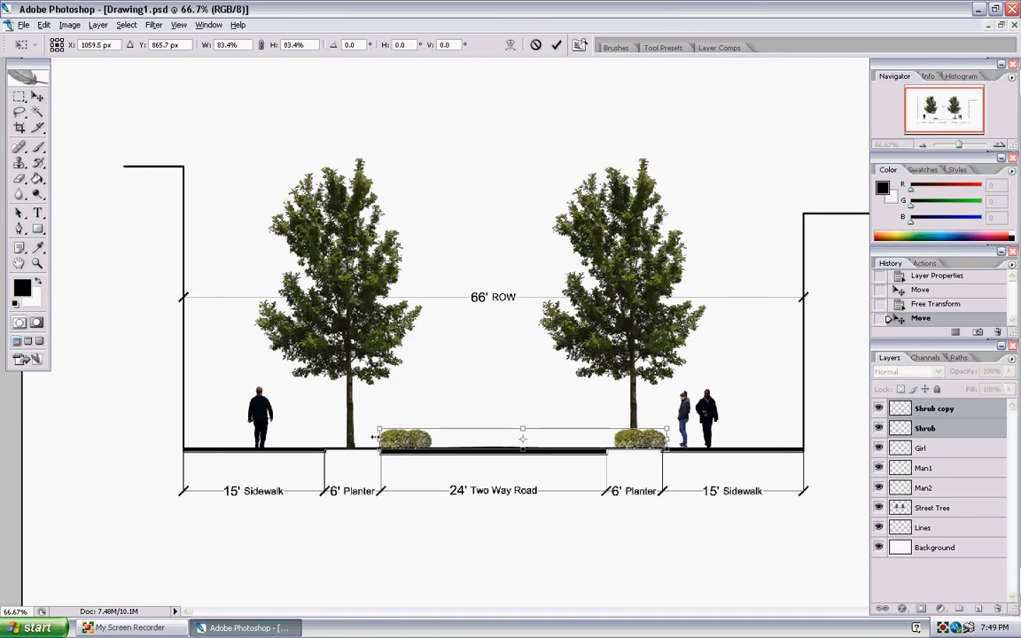
pyautogui.press('Return')
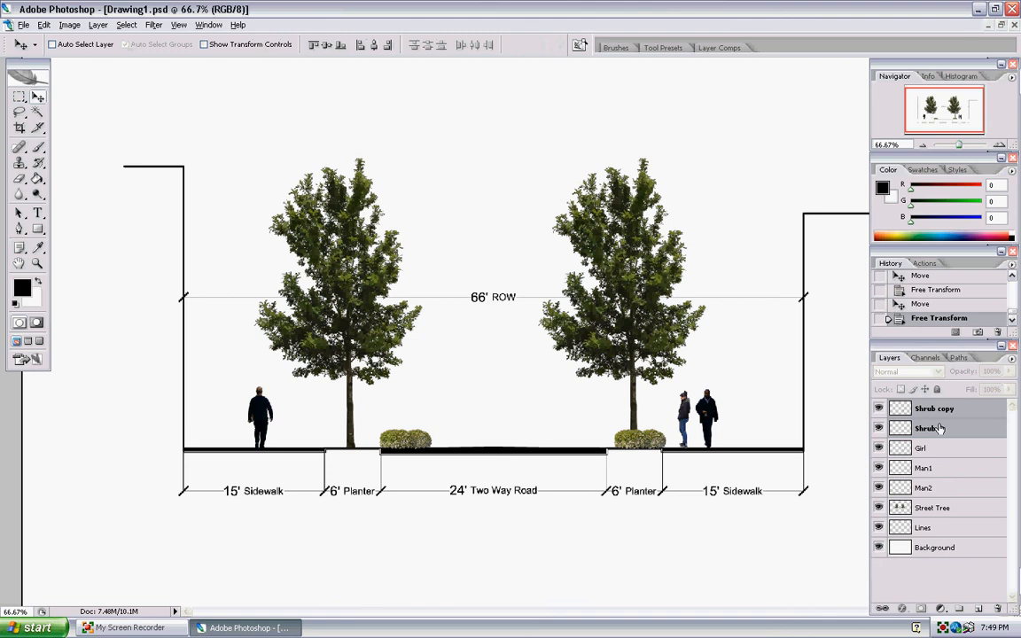
# Step: Move the Shrub layer back over the left planter and nudge Shrub copy left to centre it over the right planter
pyautogui.moveTo(428, 441); pyautogui.dragTo(377, 441)
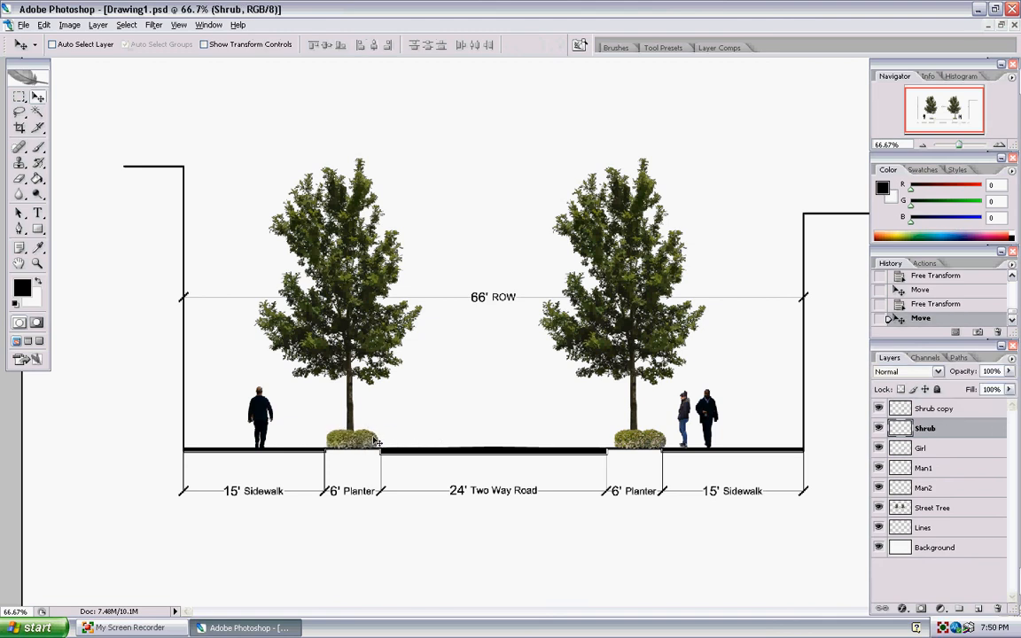
pyautogui.click(911, 410)
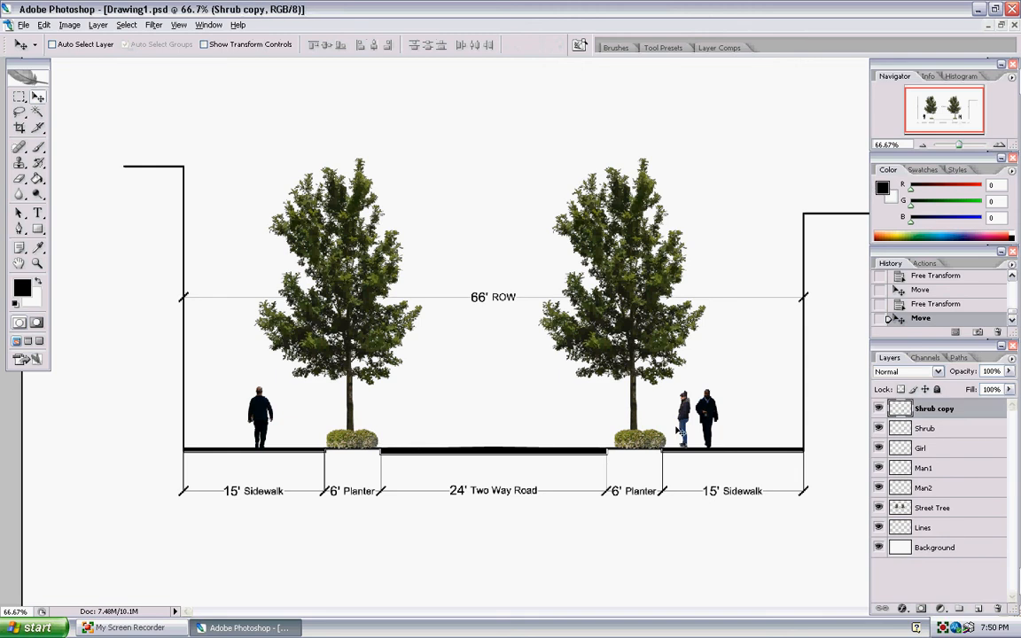
pyautogui.press('Left')
pyautogui.press('Left')
pyautogui.press('Left')
pyautogui.press('Left')
pyautogui.press('Left')
pyautogui.press('Left')
pyautogui.press('Left')
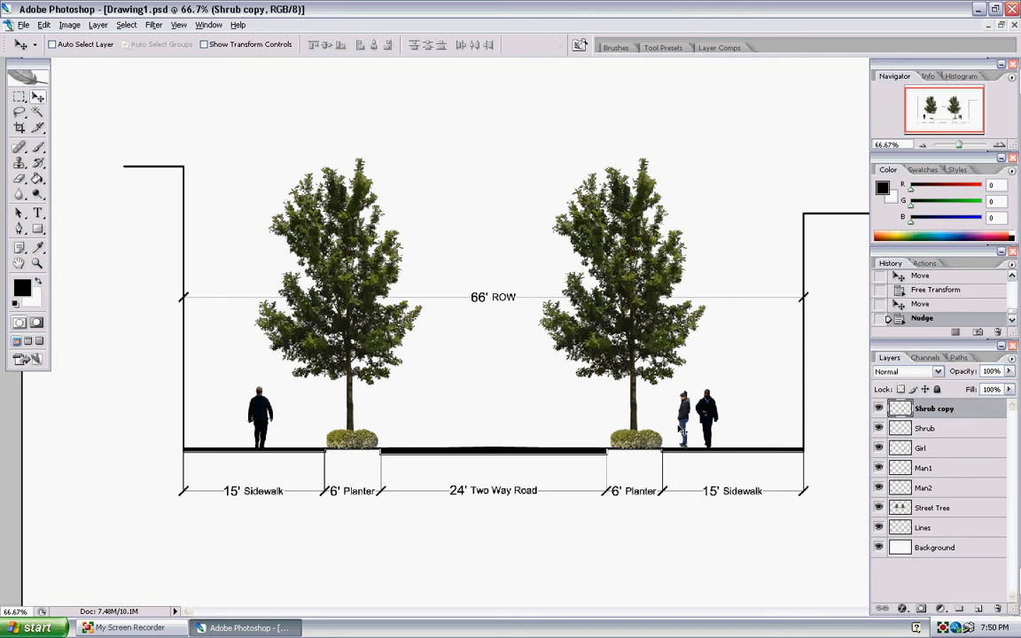
pyautogui.press('Left')
pyautogui.press('Left')
pyautogui.press('Left')
pyautogui.press('Left')
pyautogui.press('Left')
pyautogui.press('Left')
pyautogui.press('Left')
pyautogui.press('Left')
pyautogui.press('Left')
pyautogui.press('Left')
pyautogui.moveTo(641, 445); pyautogui.dragTo(646, 445)
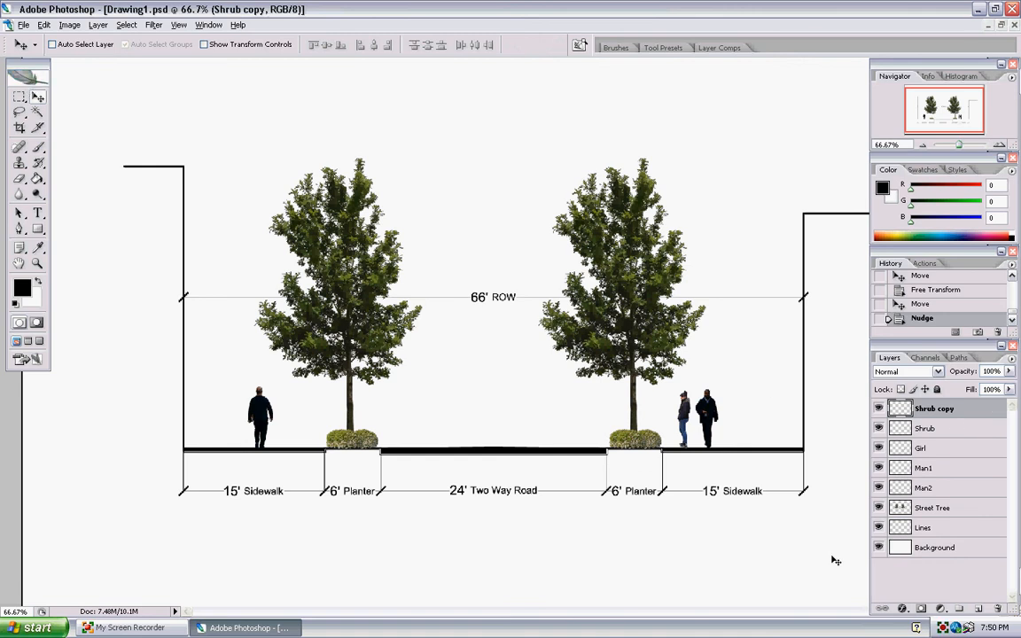
# Step: Move the Lines layer to the top of the layer stack and create a group named People directly below it
pyautogui.click(965, 535)
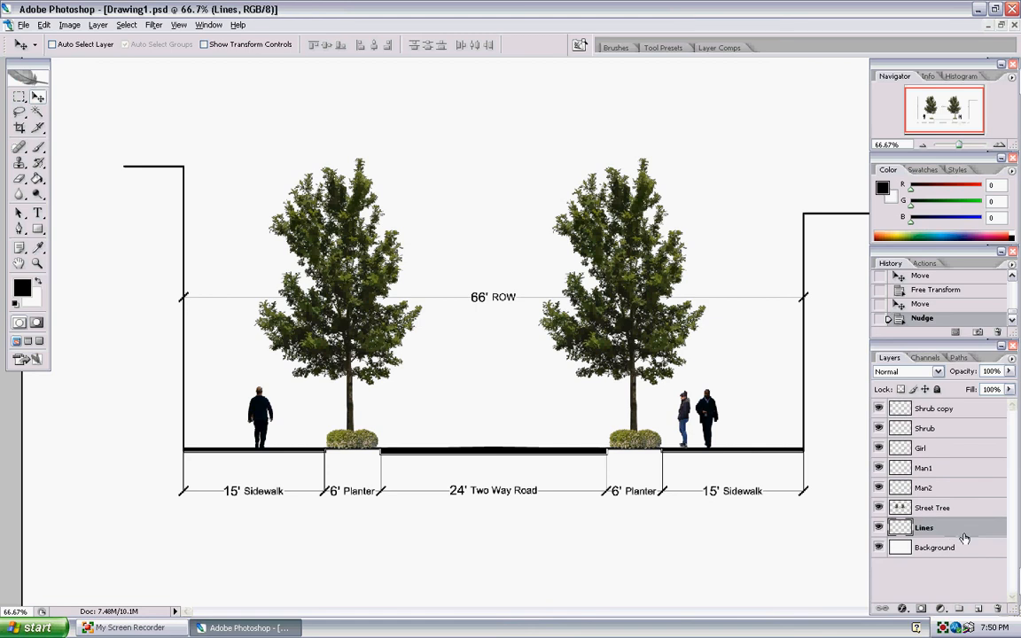
pyautogui.moveTo(965, 539); pyautogui.dragTo(970, 406)
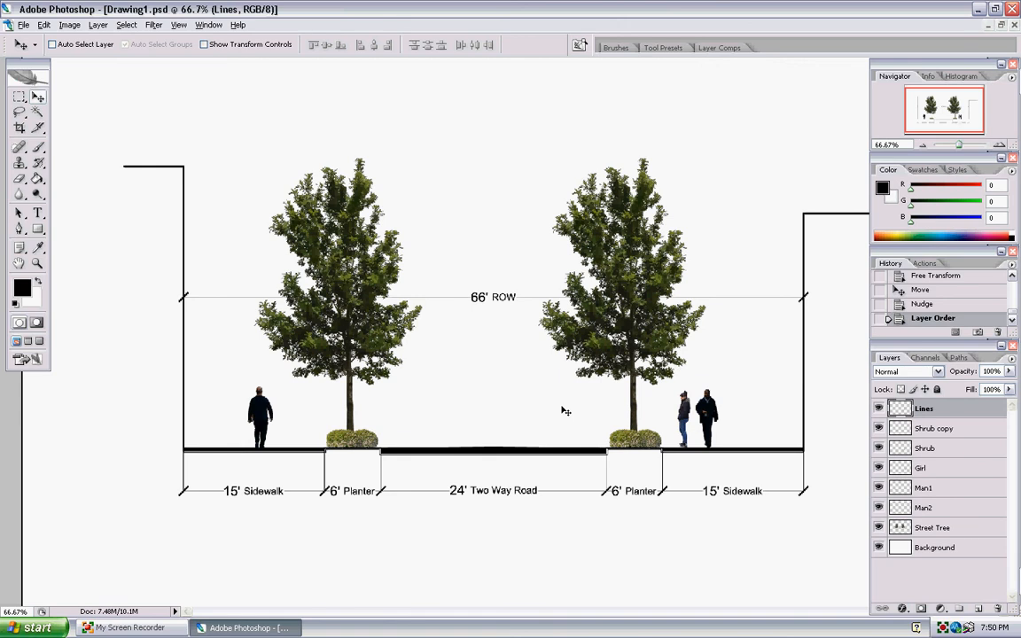
pyautogui.click(955, 430)
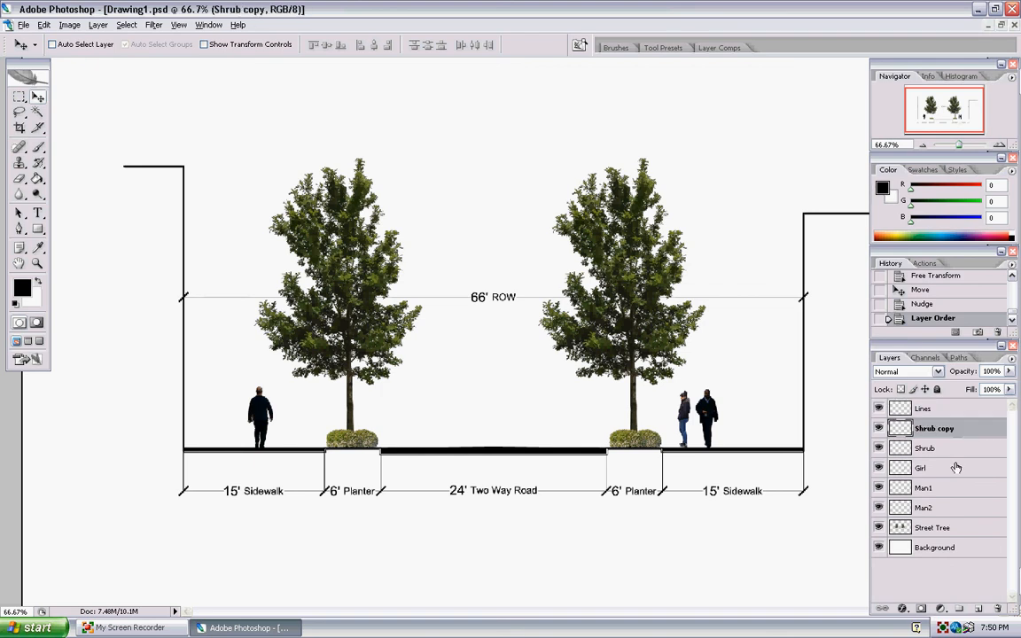
pyautogui.click(958, 610)
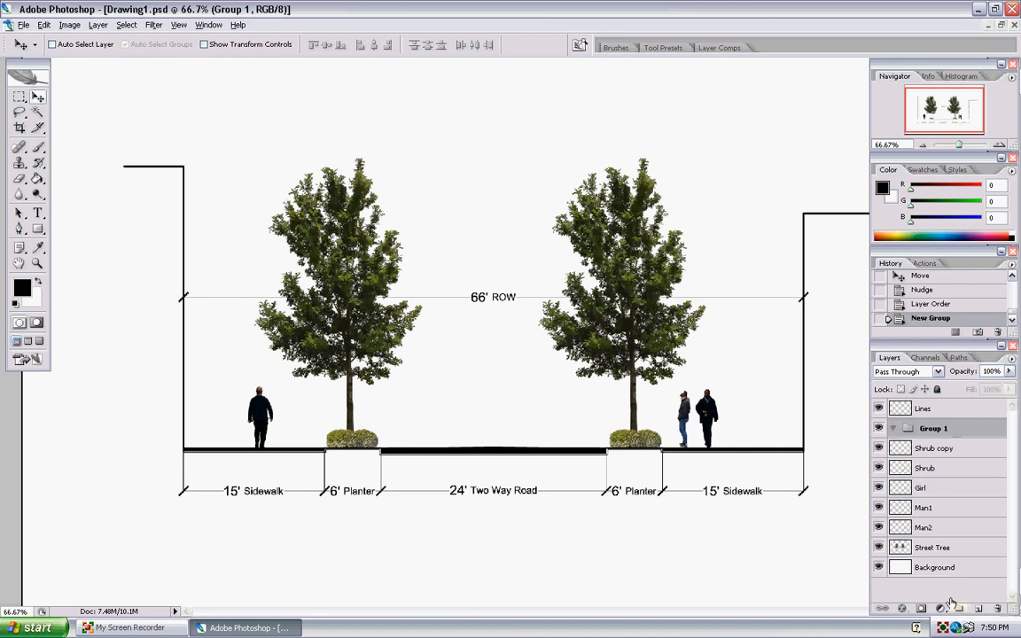
pyautogui.doubleClick(937, 428)
pyautogui.write('People')
pyautogui.press('Return')
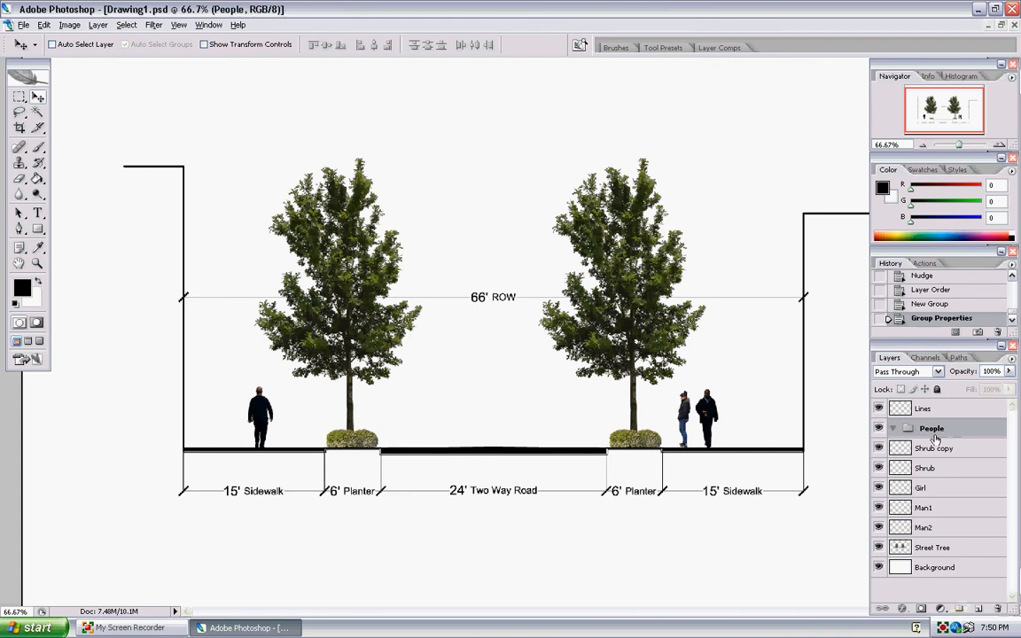
# Step: Move the Girl, Man1 and Man2 layers together into the People group
pyautogui.click(938, 493)
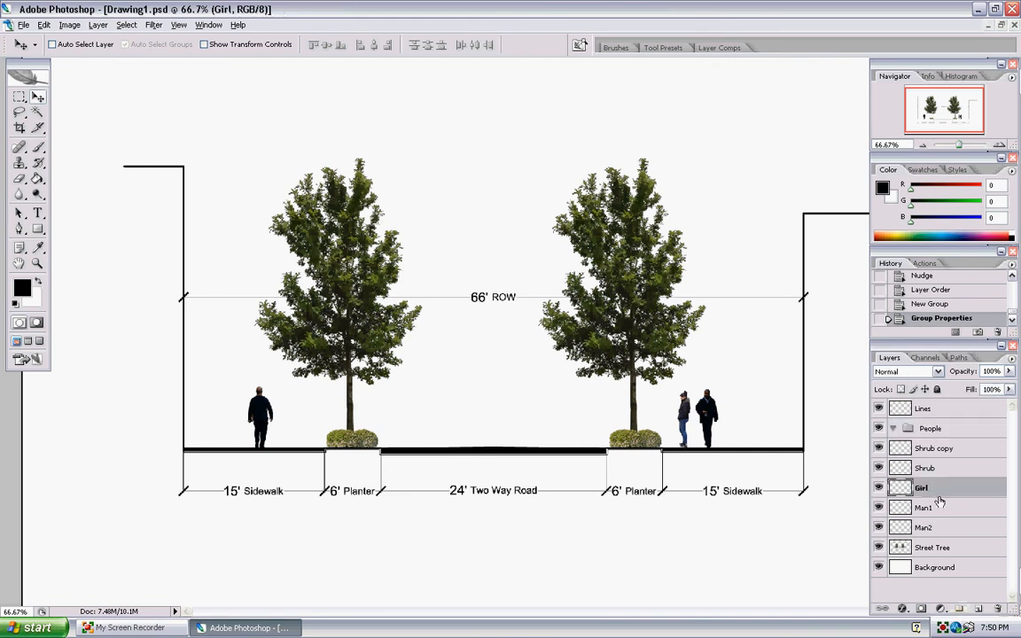
pyautogui.keyDown('shift'); pyautogui.click(954, 530); pyautogui.keyUp('shift')
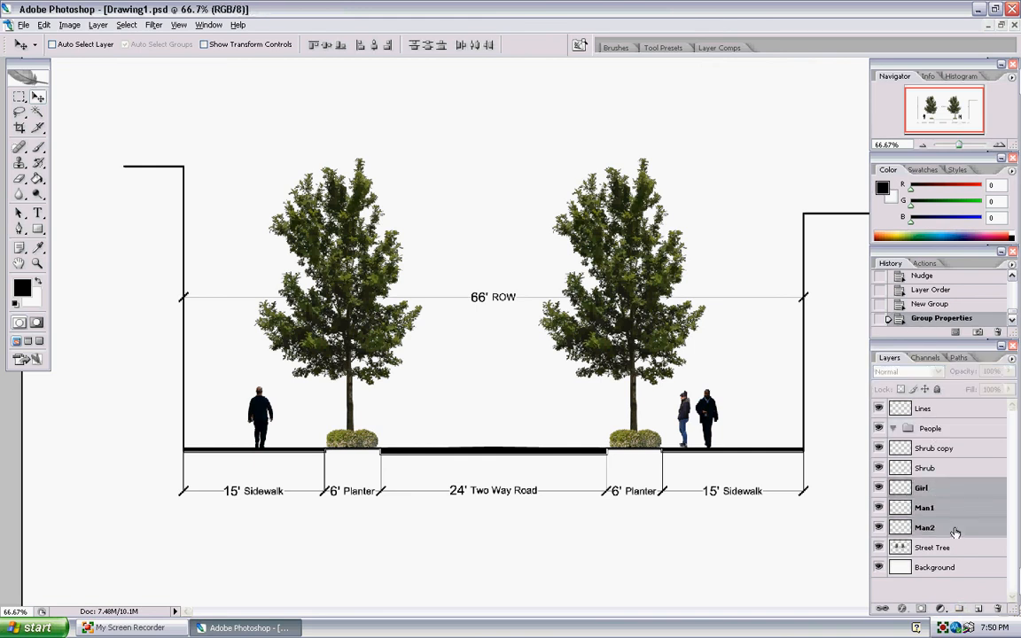
pyautogui.moveTo(955, 530); pyautogui.dragTo(961, 433)
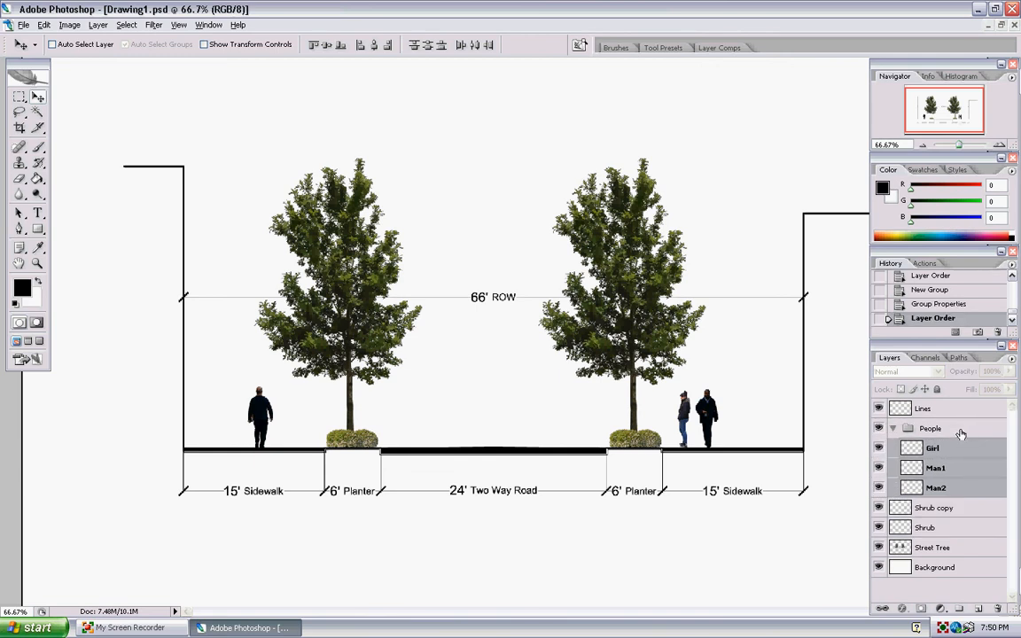
pyautogui.click(897, 428)
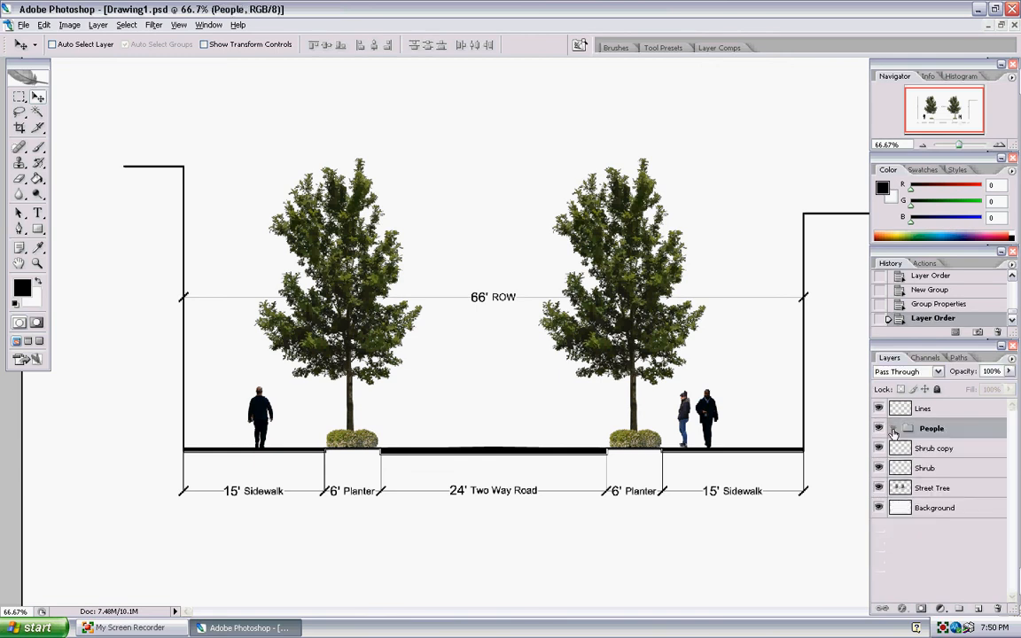
pyautogui.click(897, 428)
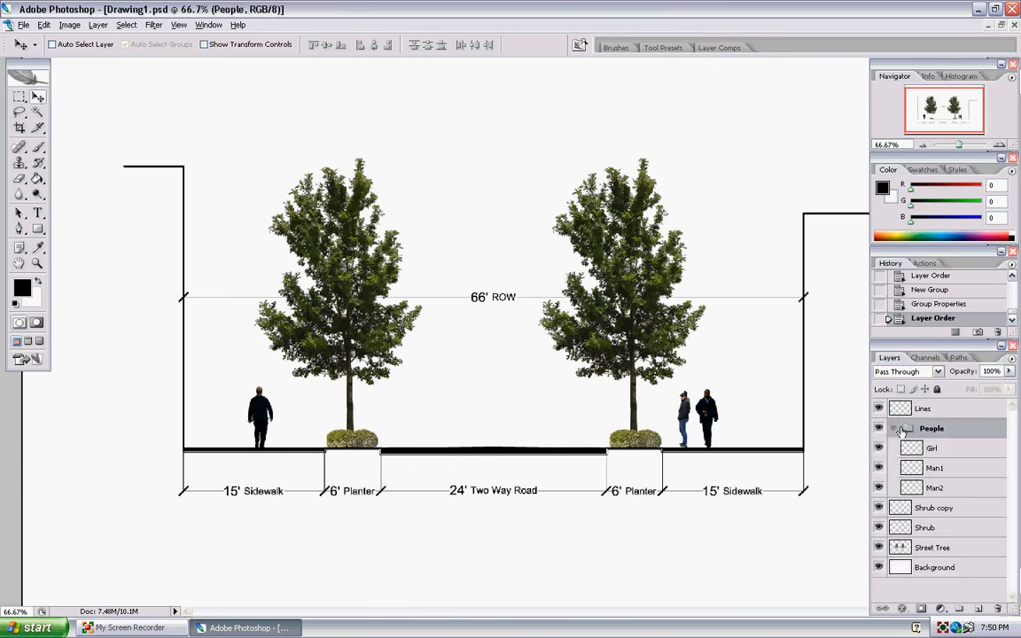
# Step: Create a layer group named Plant Material between the People group and the Shrub copy layer
pyautogui.click(956, 489)
pyautogui.click(965, 507)
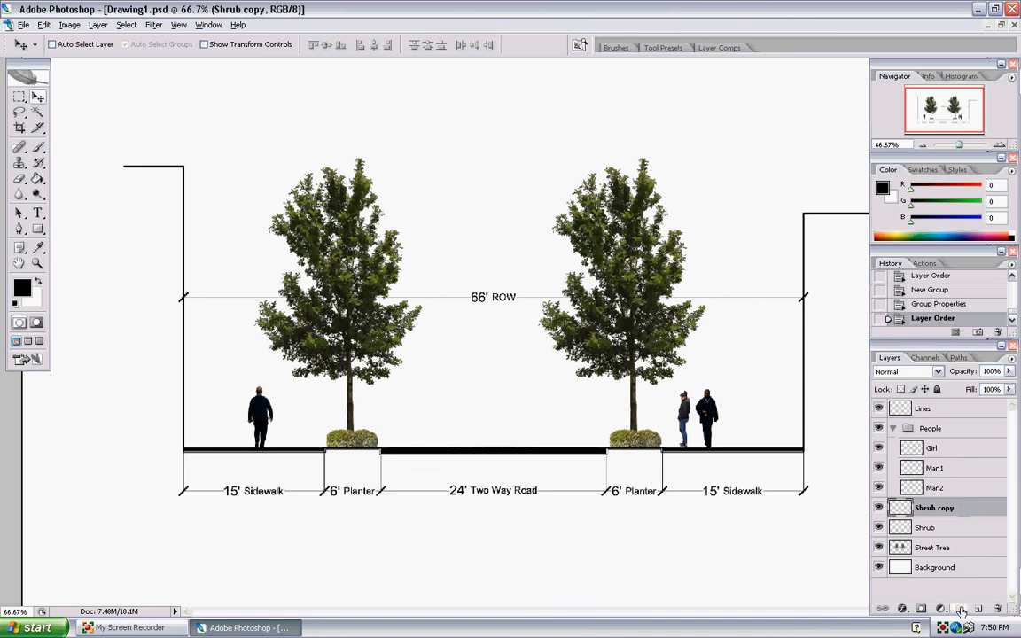
pyautogui.hotkey('ctrl', 'g')
pyautogui.doubleClick(936, 505)
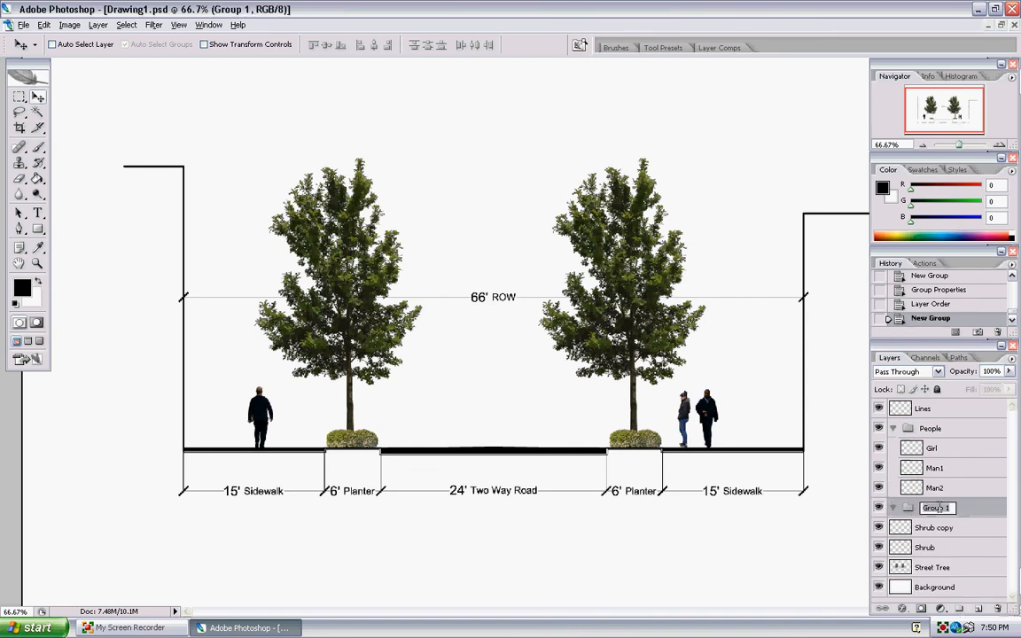
pyautogui.write('Plant Material')
pyautogui.press('Return')
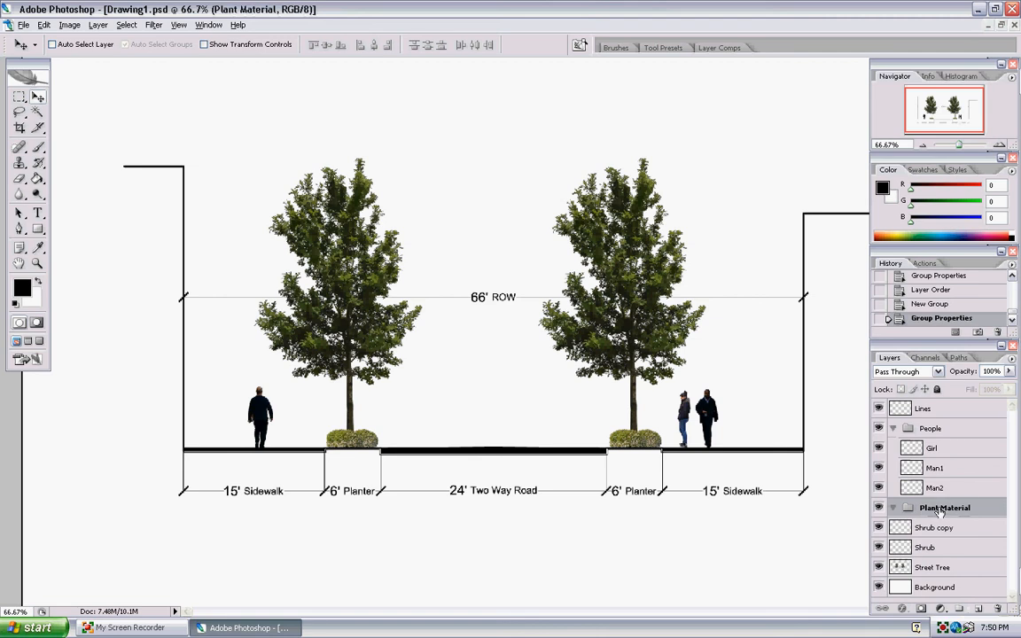
# Step: Move the Shrub copy, Shrub and Street Tree layers into the Plant Material group and collapse both groups
pyautogui.click(931, 527)
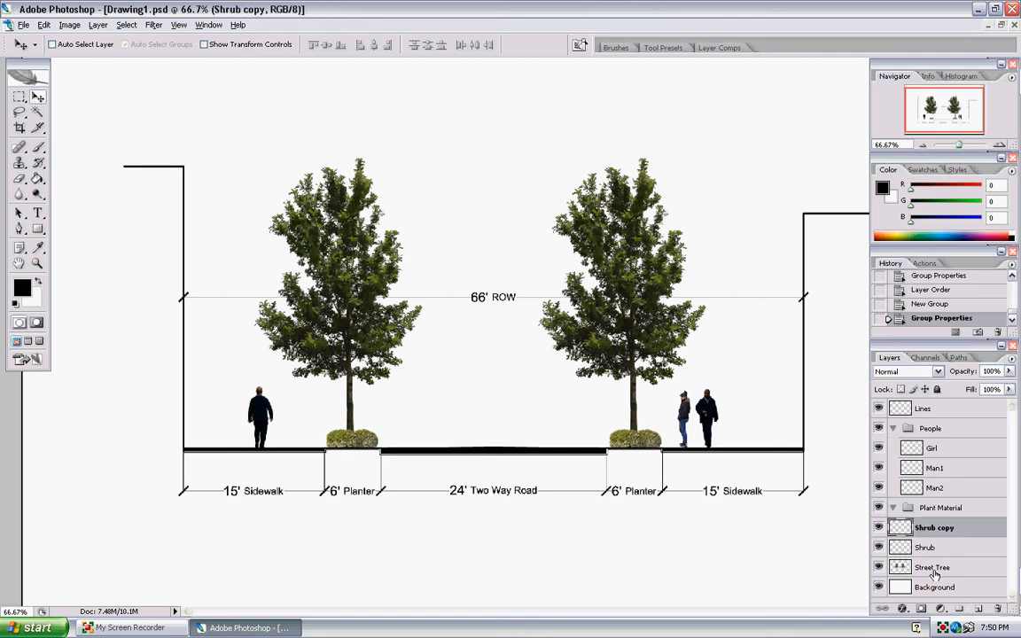
pyautogui.keyDown('shift'); pyautogui.click(934, 569); pyautogui.keyUp('shift')
pyautogui.keyDown('shift'); pyautogui.click(959, 507); pyautogui.keyUp('shift')
pyautogui.moveTo(960, 508); pyautogui.dragTo(957, 510)
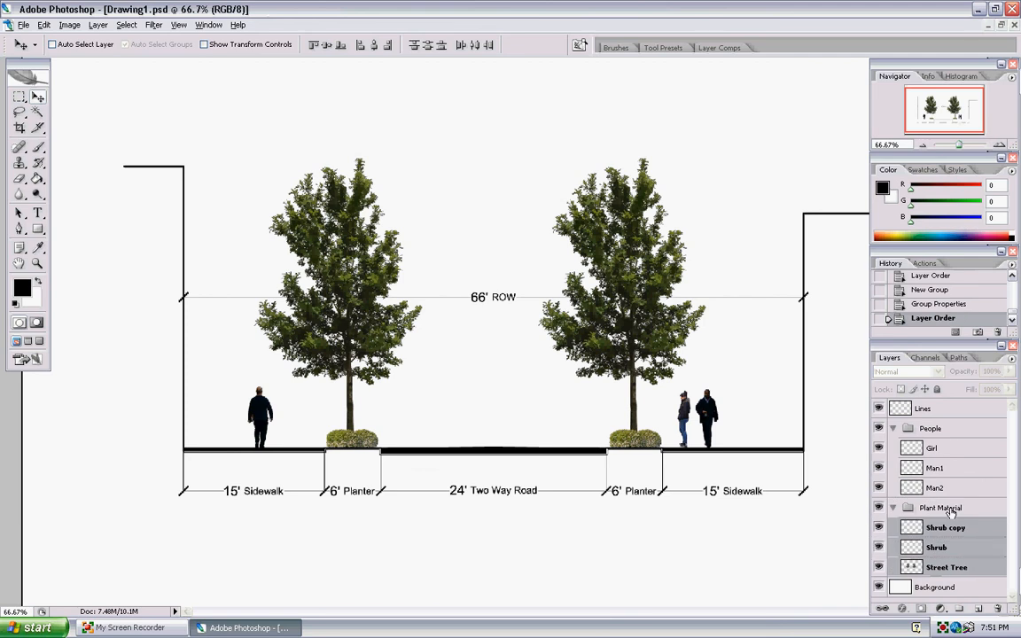
pyautogui.click(893, 508)
pyautogui.click(896, 428)
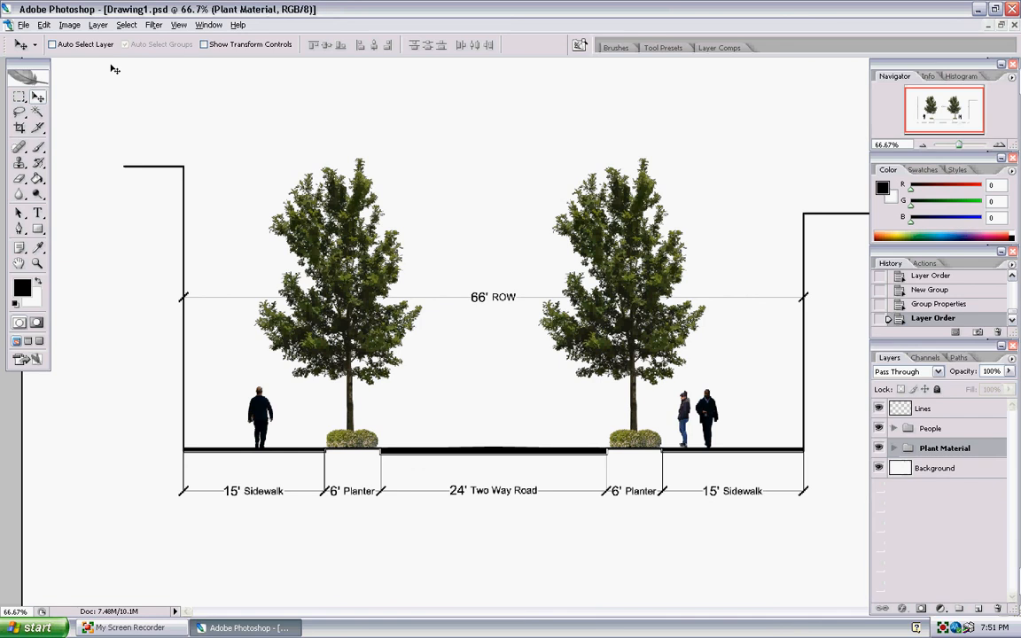
# Step: Open the sky100 image from the JPEG's folder of Photoshop Demonstration 3 on the Desktop
pyautogui.click(24, 25)
pyautogui.click(35, 52)
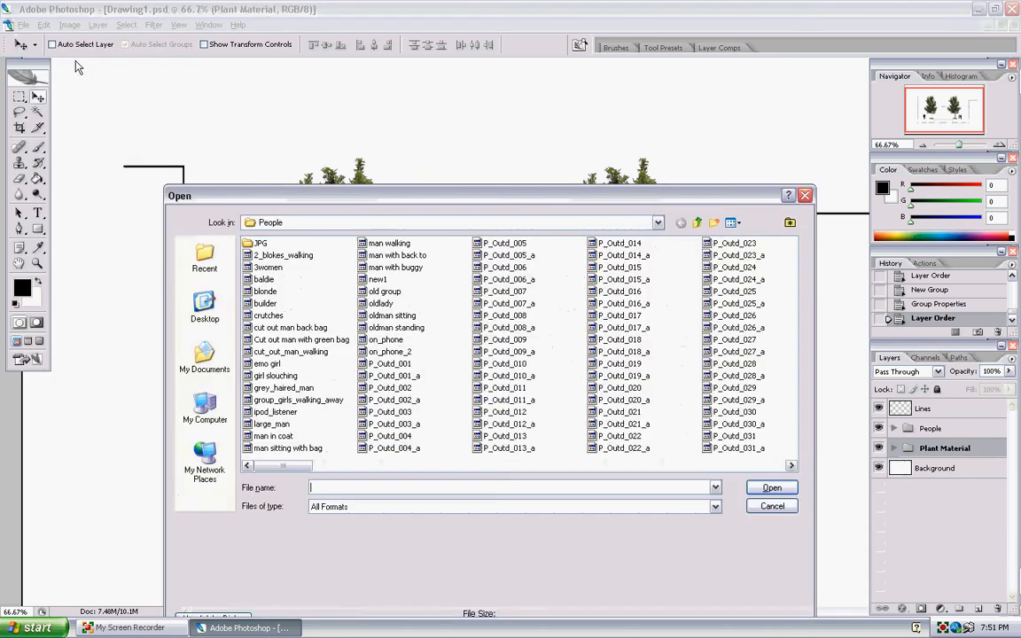
pyautogui.click(658, 223)
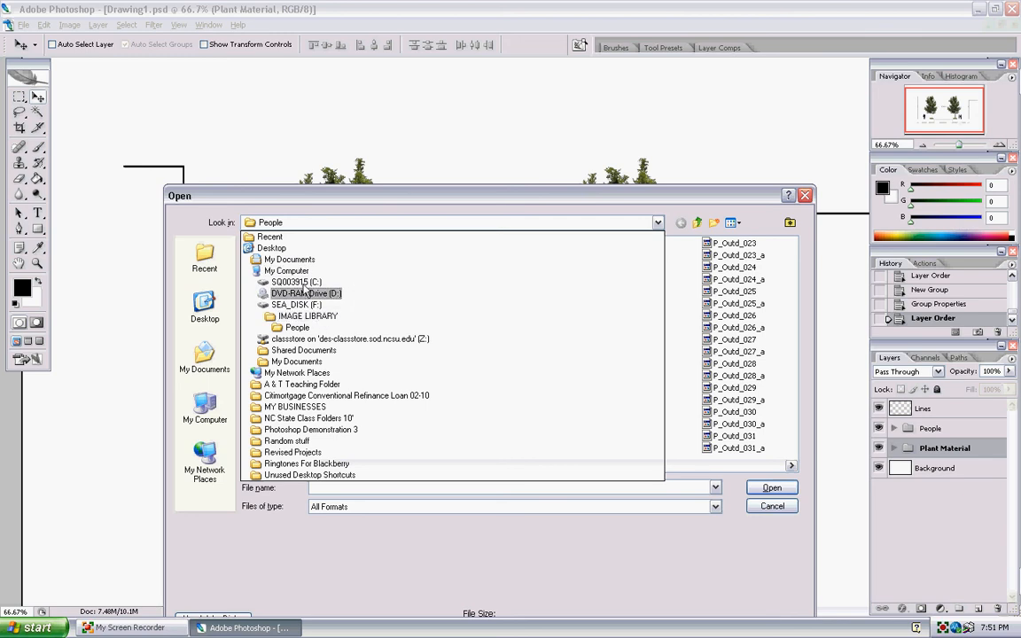
pyautogui.click(271, 248)
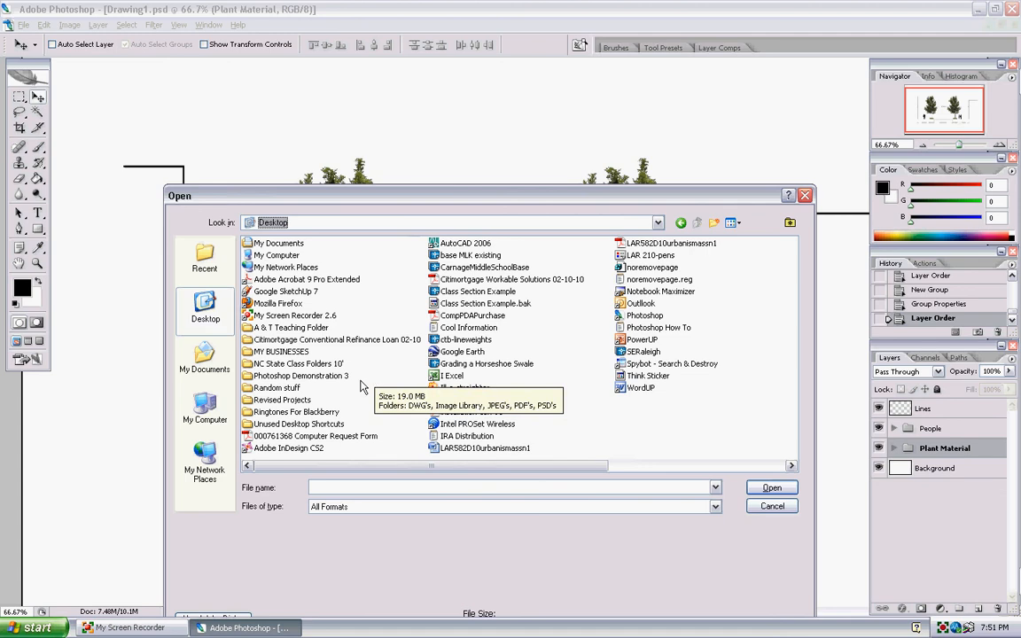
pyautogui.doubleClick(297, 375)
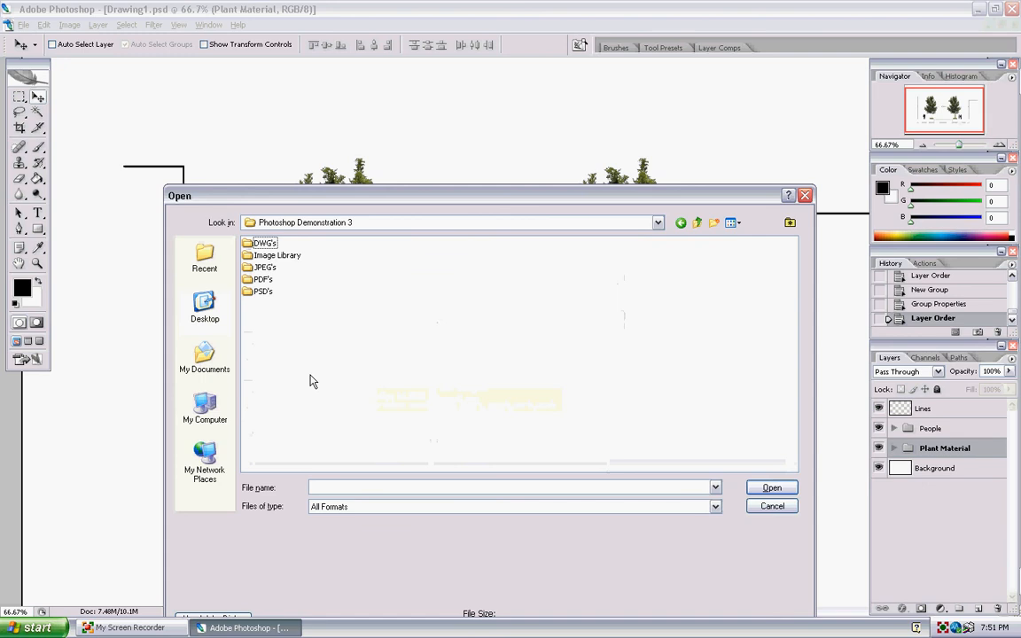
pyautogui.doubleClick(263, 267)
pyautogui.rightClick(319, 328)
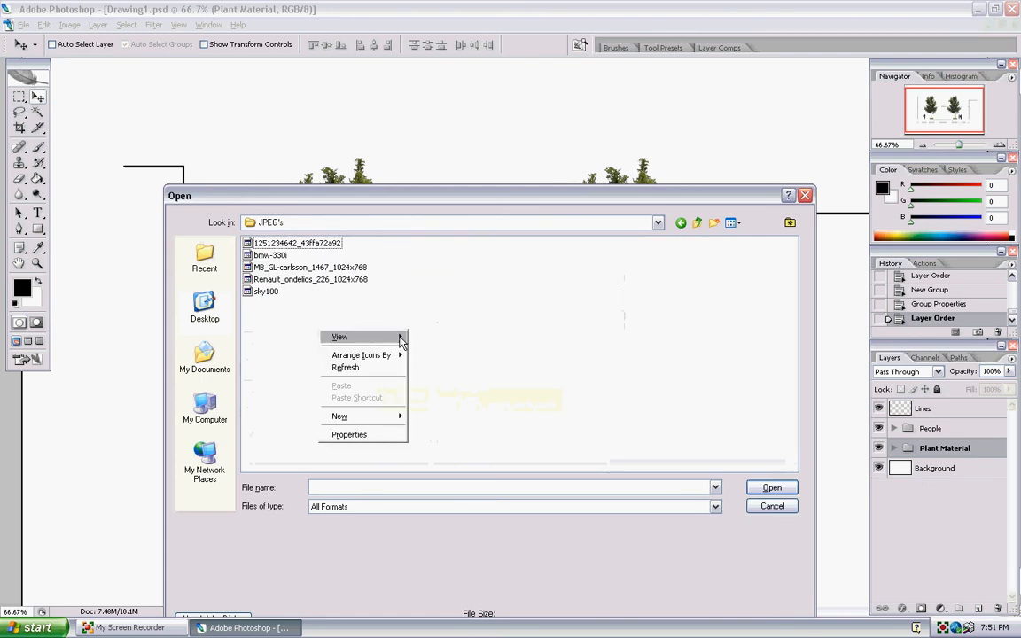
pyautogui.moveTo(346, 336)
pyautogui.click(408, 335)
pyautogui.click(640, 275)
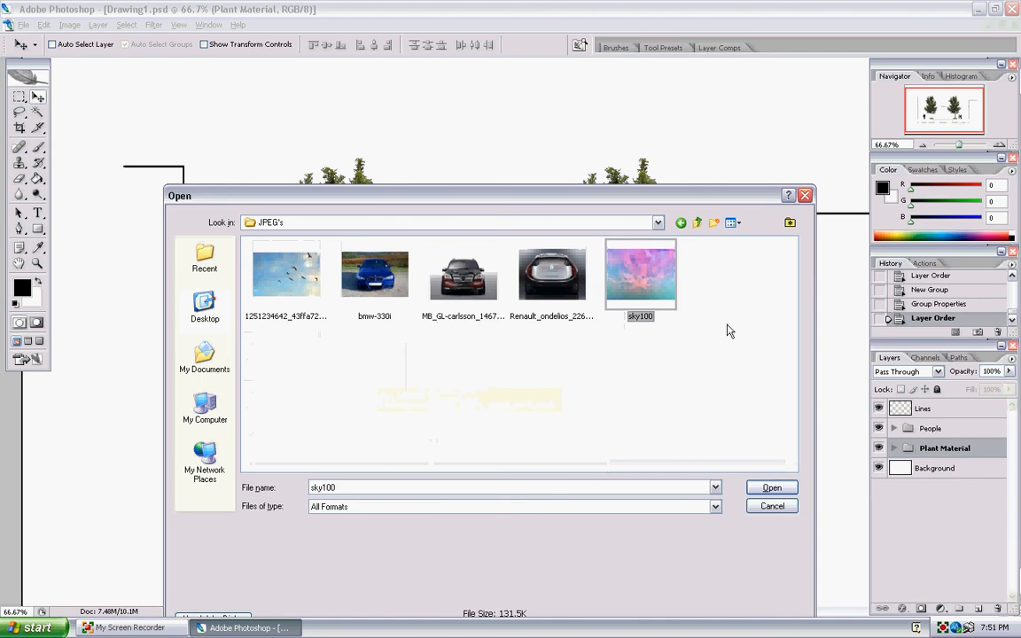
pyautogui.click(768, 493)
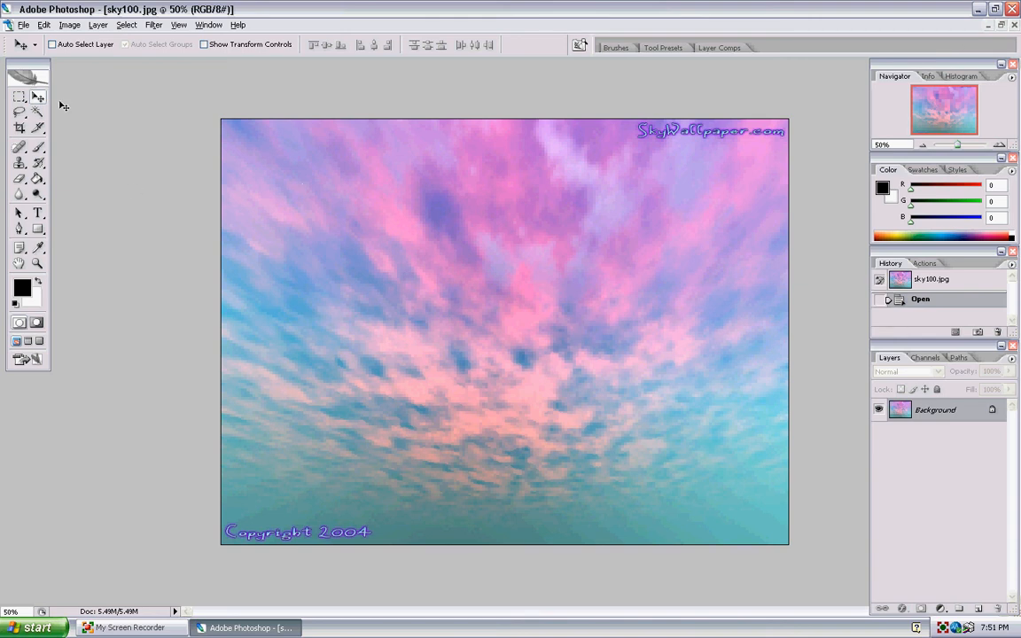
# Step: Clear full-width strips along the sky image's upper and lower edges to remove the SkyWallpaper.com and Copyright 2004 marks
pyautogui.click(18, 94)
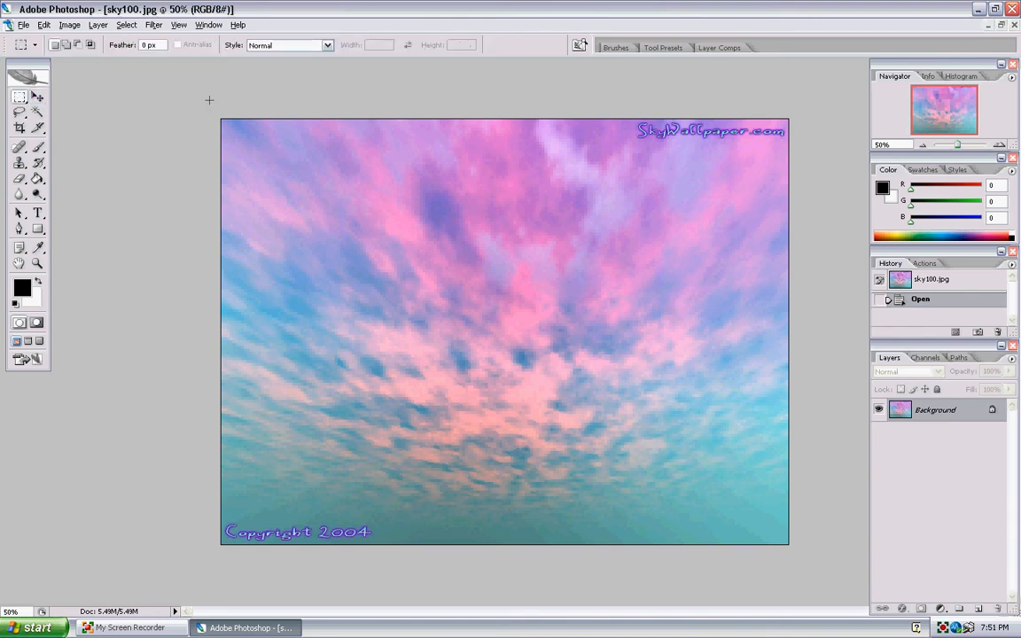
pyautogui.moveTo(209, 100); pyautogui.dragTo(815, 142)
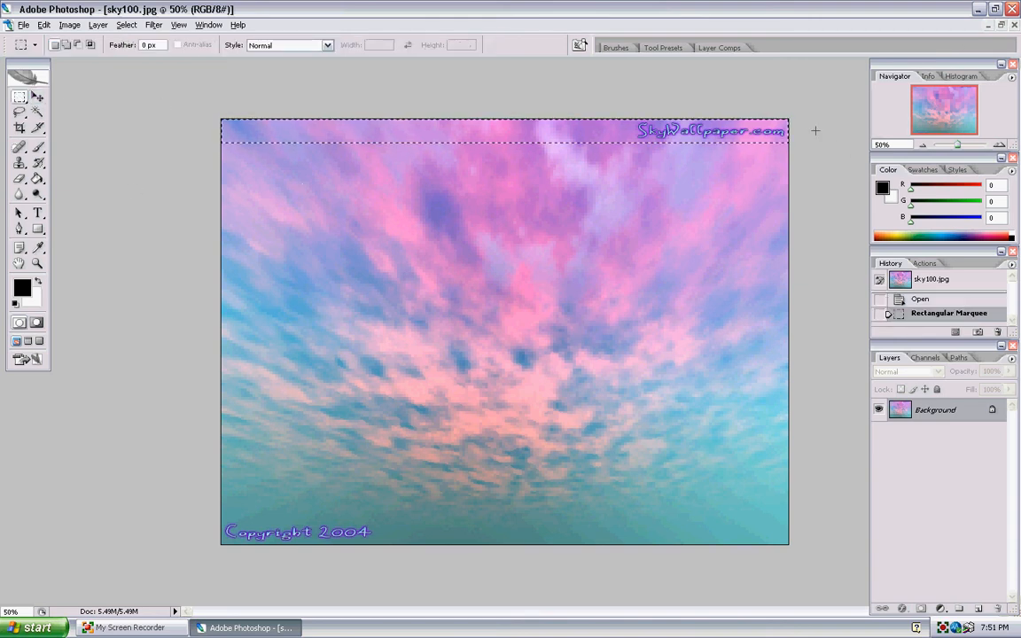
pyautogui.press('Delete')
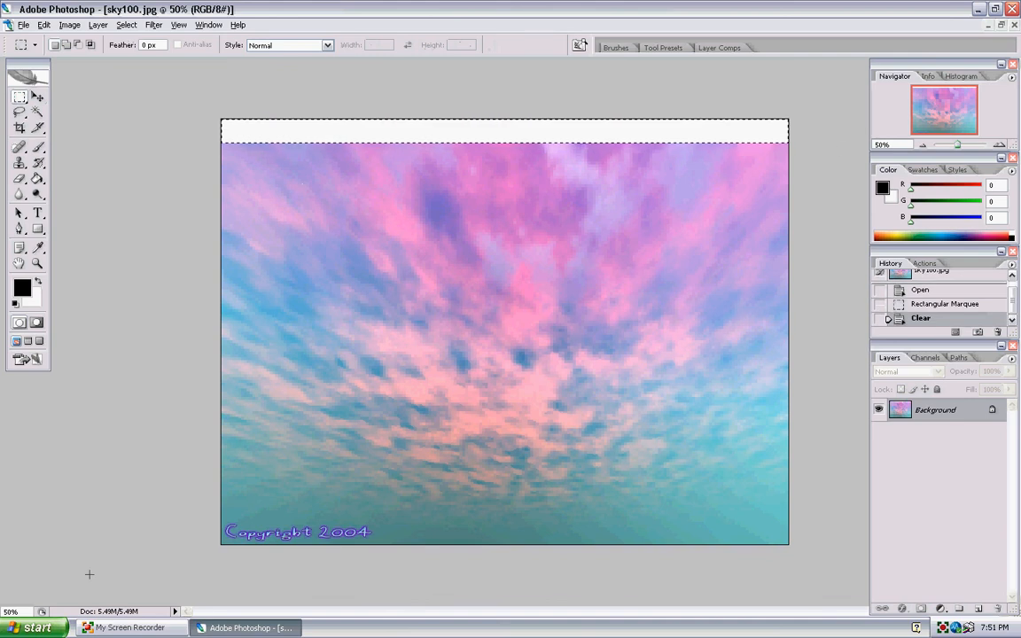
pyautogui.hotkey('ctrl', 'd')
pyautogui.moveTo(833, 578); pyautogui.dragTo(831, 572)
pyautogui.press('Delete')
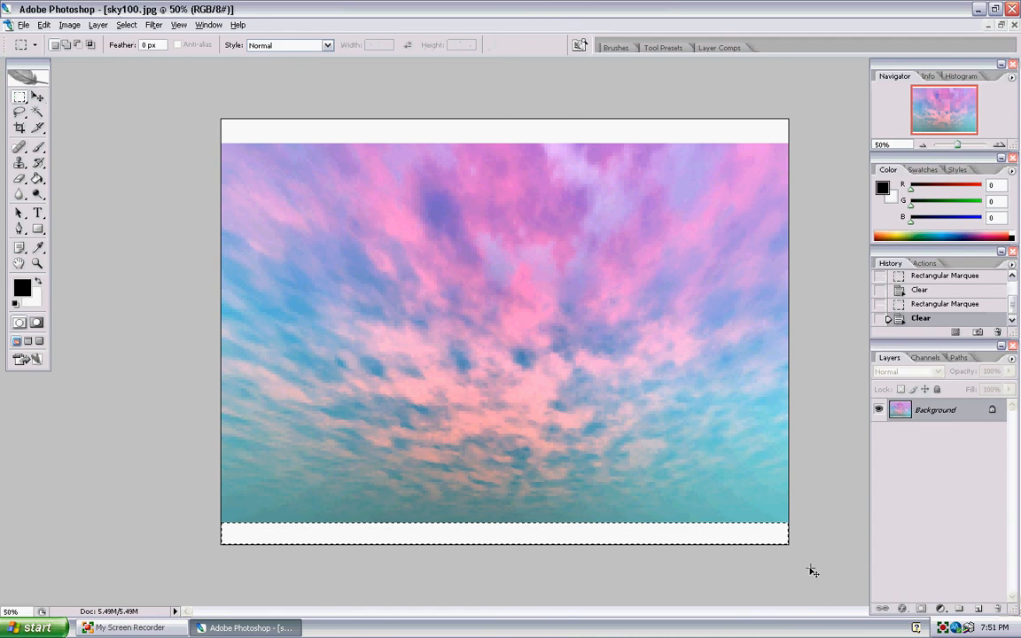
pyautogui.hotkey('ctrl', 'd')
# Step: Show both documents in floating windows and copy the sky image into Drawing1.psd as a new layer
pyautogui.click(1001, 25)
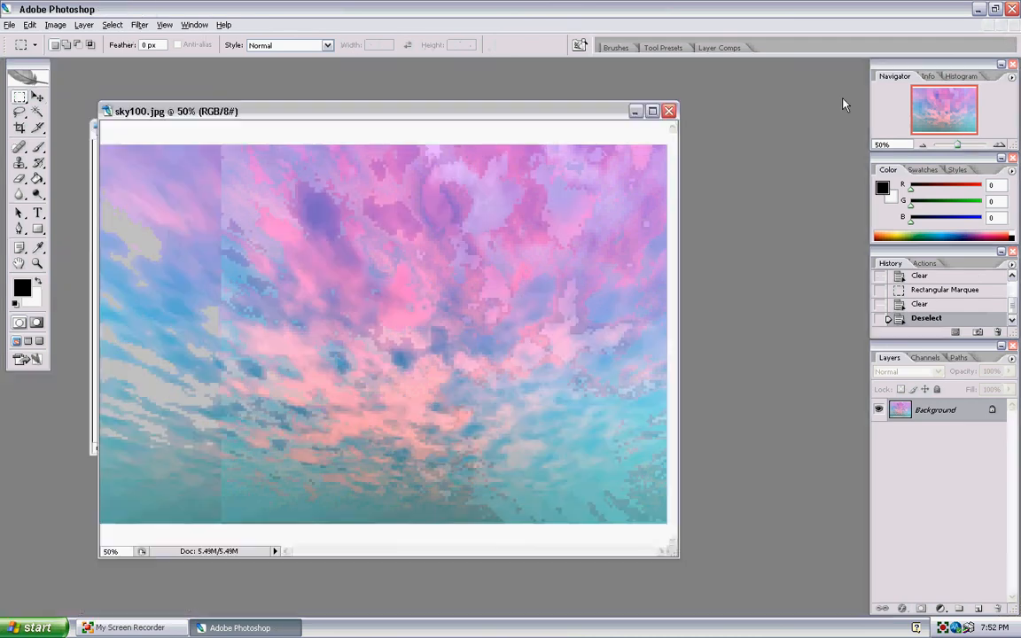
pyautogui.moveTo(582, 118); pyautogui.dragTo(798, 85)
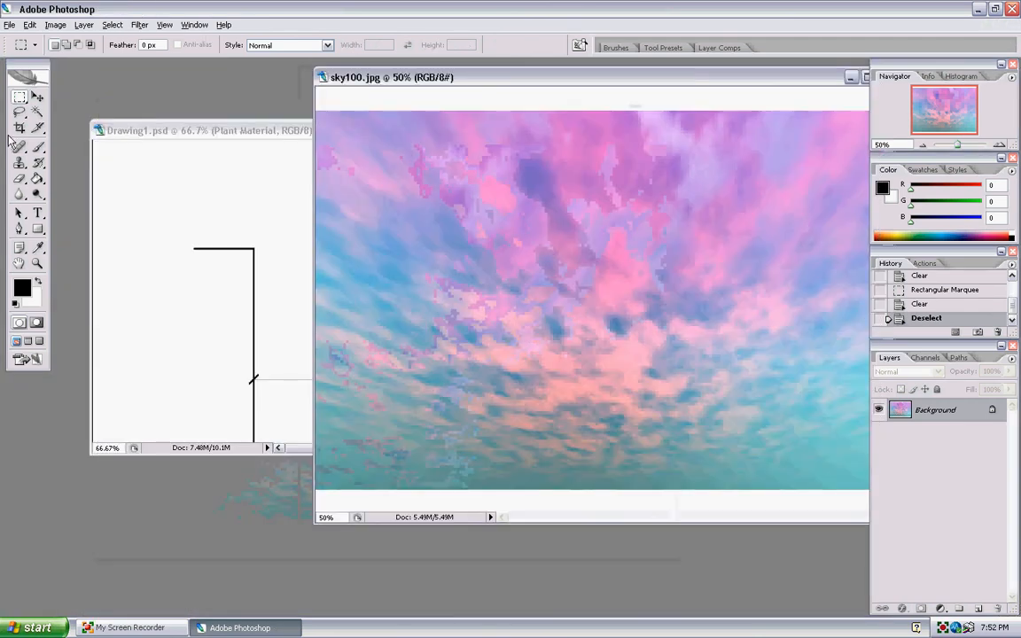
pyautogui.click(38, 96)
pyautogui.moveTo(473, 284); pyautogui.dragTo(272, 242)
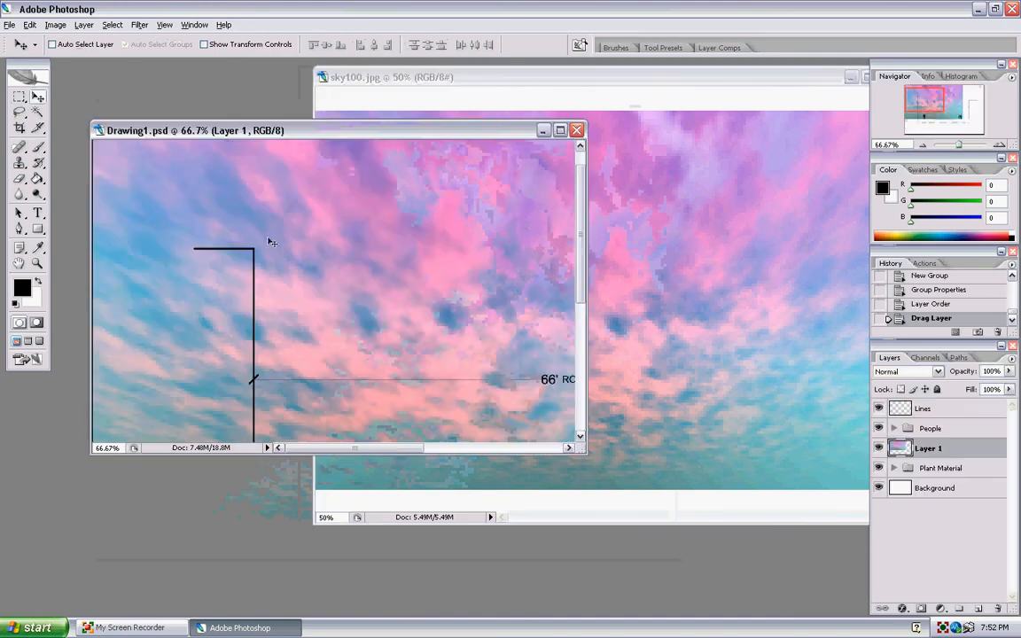
# Step: Close sky100.jpg without saving it and return to the maximized Drawing1.psd
pyautogui.click(675, 78)
pyautogui.moveTo(824, 78); pyautogui.dragTo(708, 68)
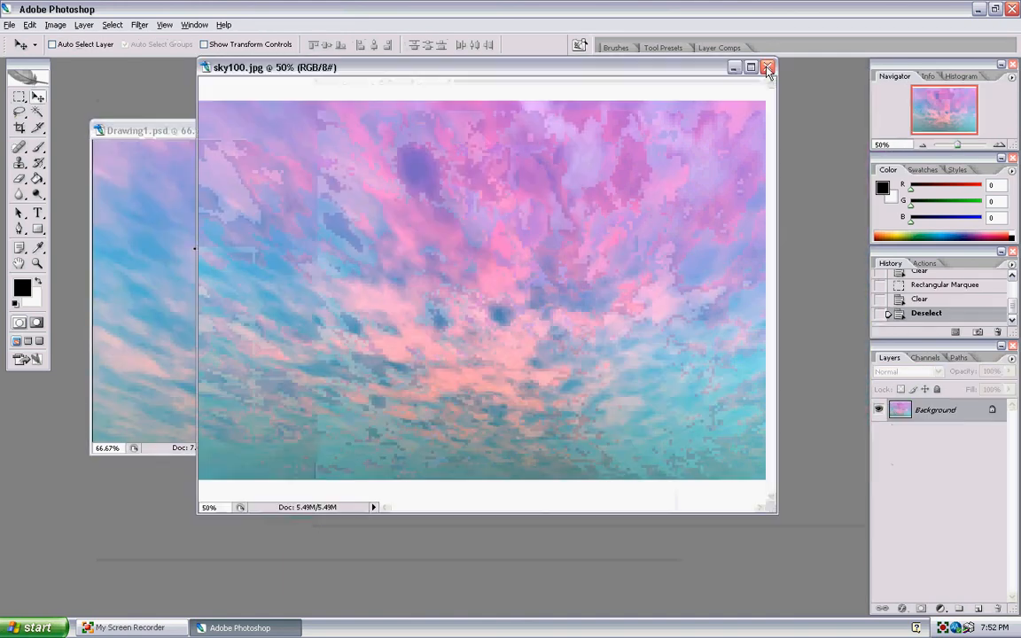
pyautogui.click(767, 68)
pyautogui.click(515, 244)
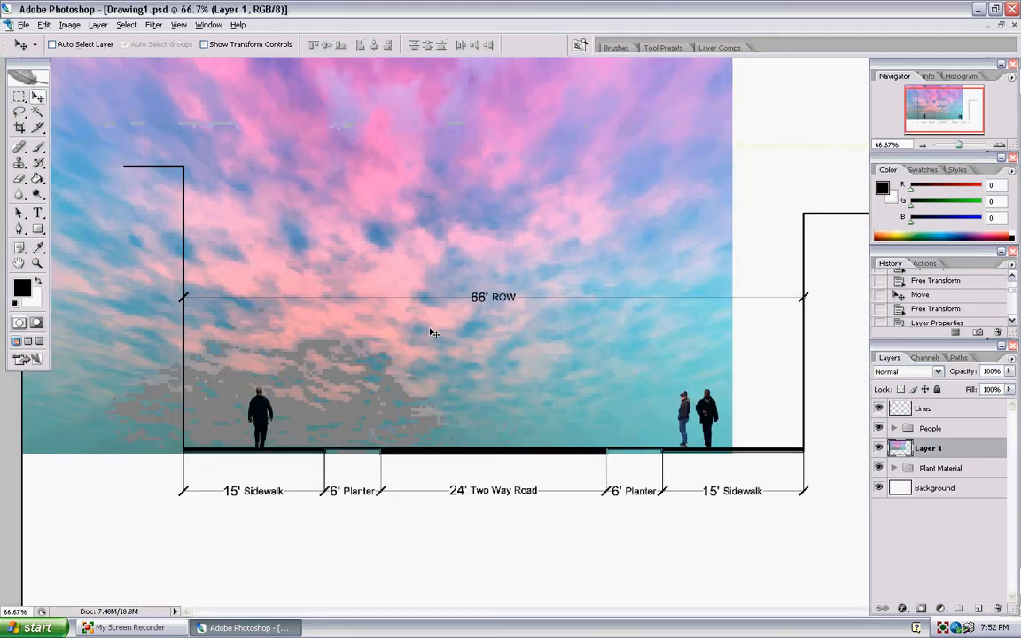
# Step: Centre the sky roughly behind the street section and move its layer, Layer 1, below the Plant Material group
pyautogui.moveTo(534, 239)
pyautogui.mouseDown()
pyautogui.moveTo(629, 216)
pyautogui.moveTo(595, 233)
pyautogui.mouseUp()
pyautogui.hotkey('ctrl', '-')
pyautogui.hotkey('ctrl', '-')
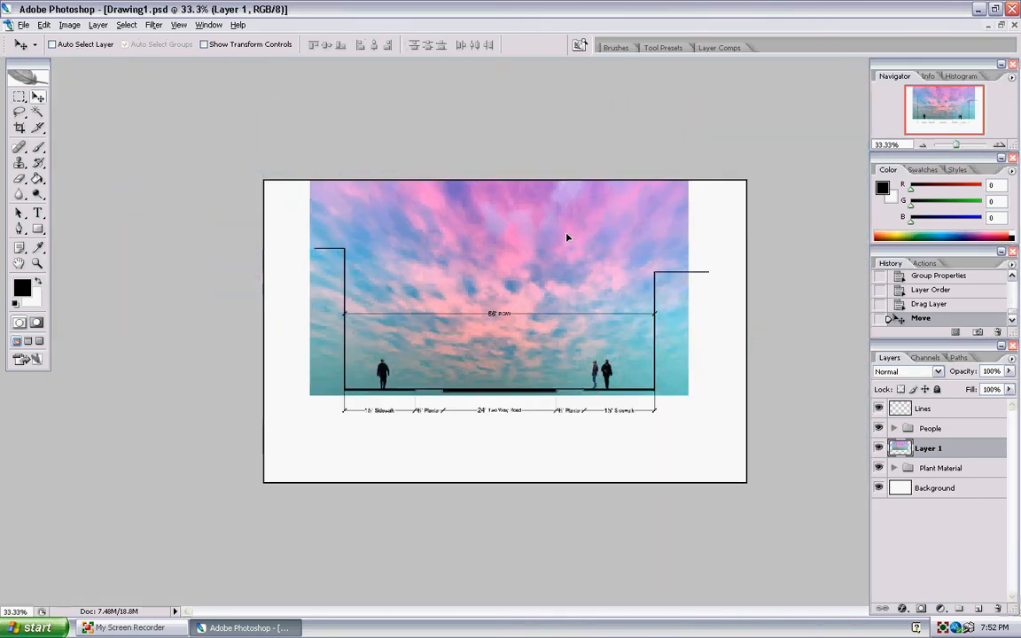
pyautogui.moveTo(566, 234); pyautogui.dragTo(561, 239)
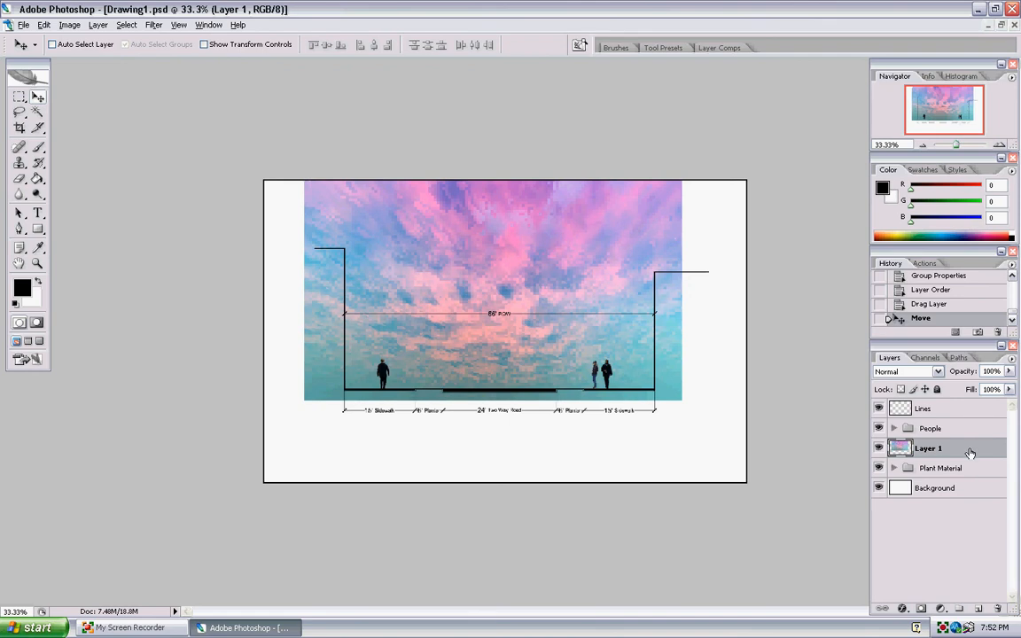
pyautogui.moveTo(970, 453); pyautogui.dragTo(962, 478)
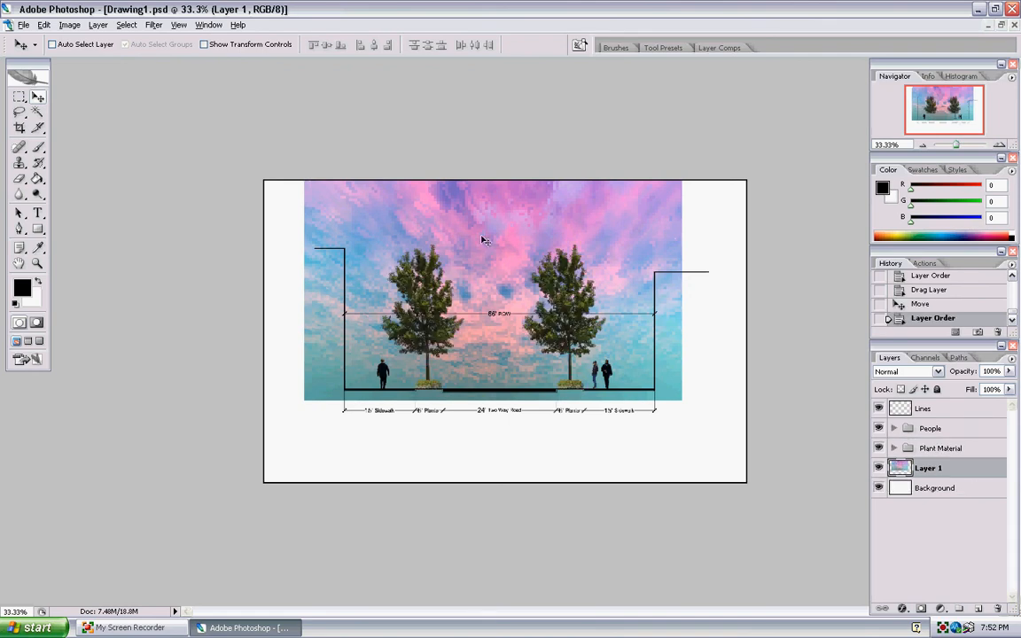
# Step: Lower the sky image so it extends behind the whole street section, and rename its layer Sky
pyautogui.moveTo(496, 231); pyautogui.dragTo(505, 313)
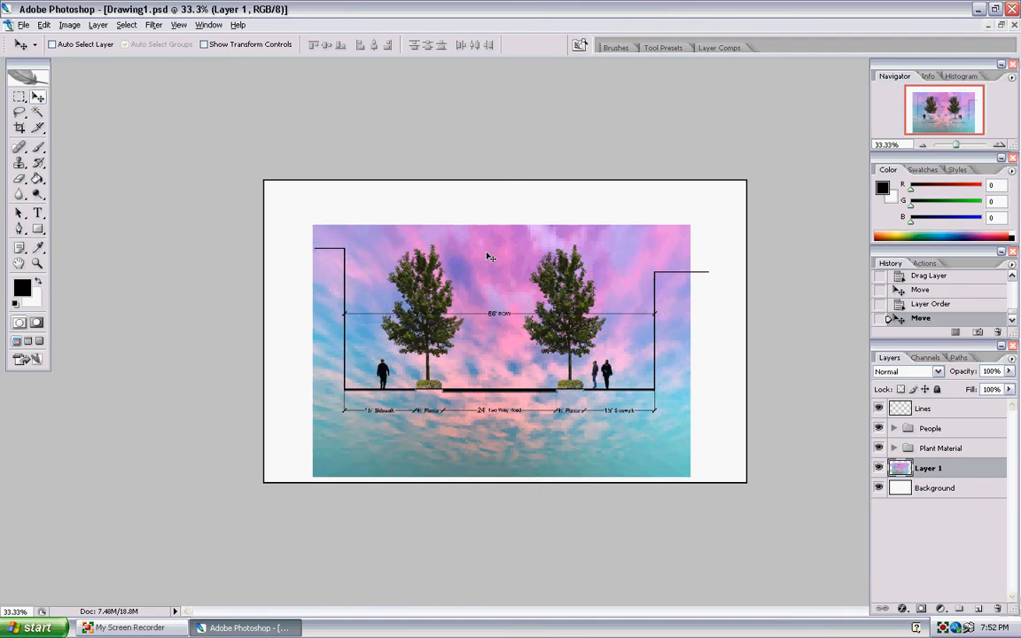
pyautogui.hotkey('ctrl', '-')
pyautogui.hotkey('ctrl', '+')
pyautogui.hotkey('ctrl', '+')
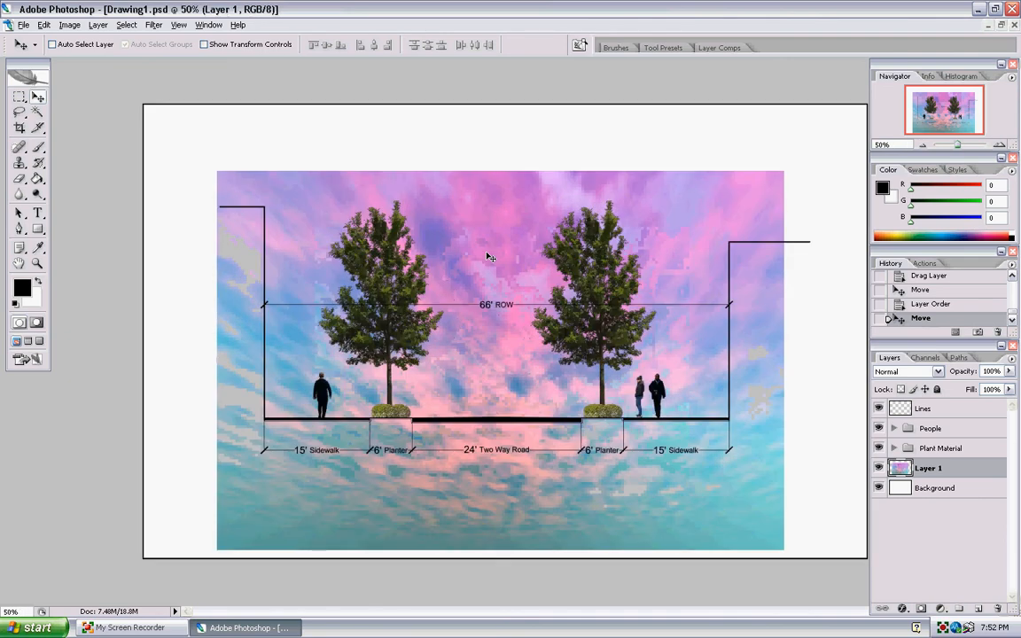
pyautogui.doubleClick(928, 468)
pyautogui.write('Sky')
pyautogui.press('Return')
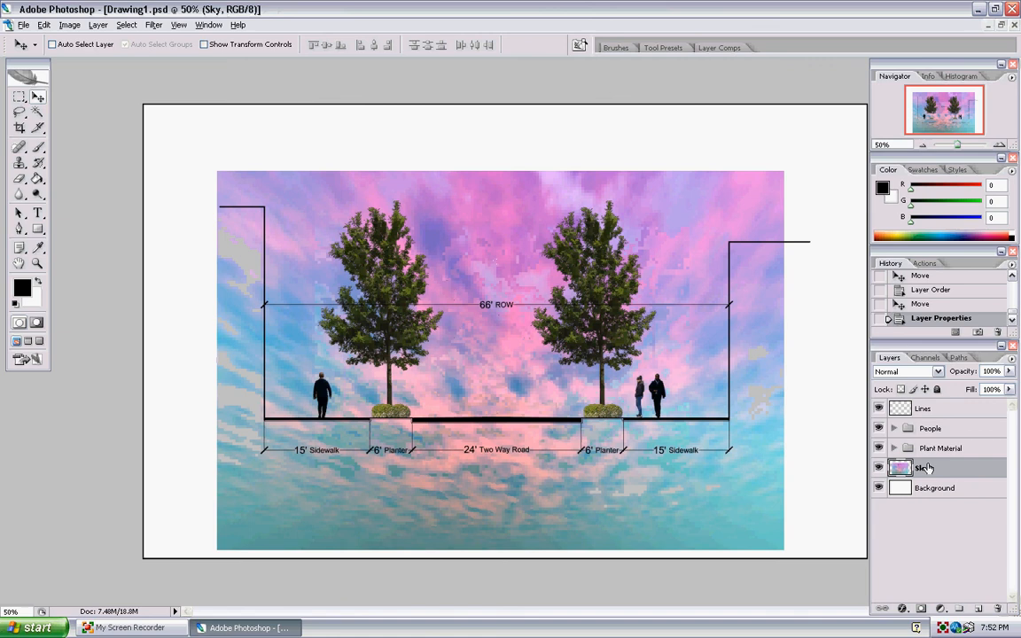
# Step: Clear the part of the sky outside the left building line, from its roof line down past the ground line
pyautogui.click(19, 94)
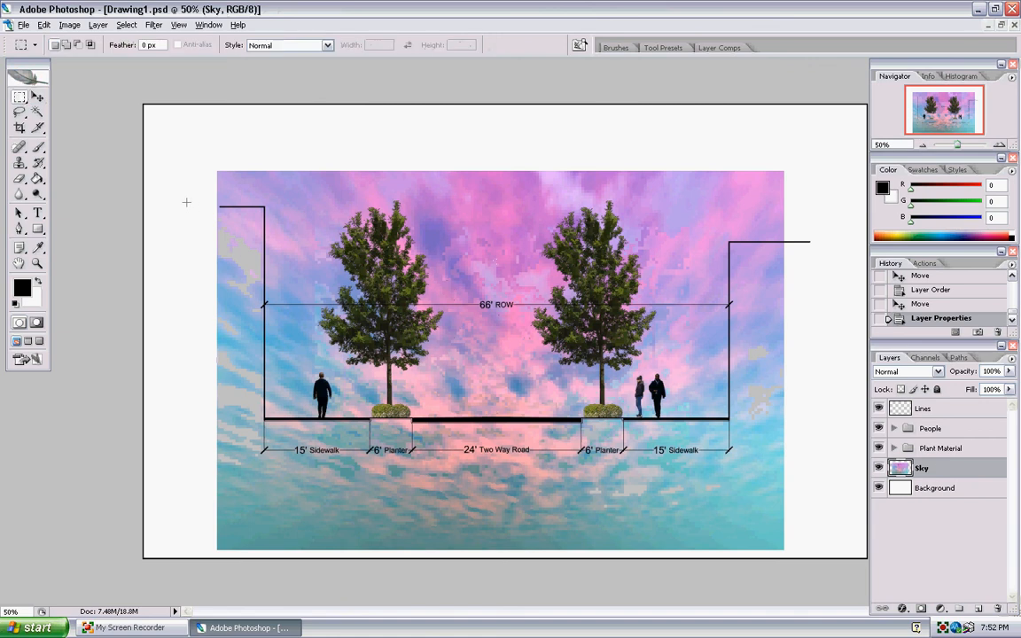
pyautogui.moveTo(176, 202); pyautogui.dragTo(263, 521)
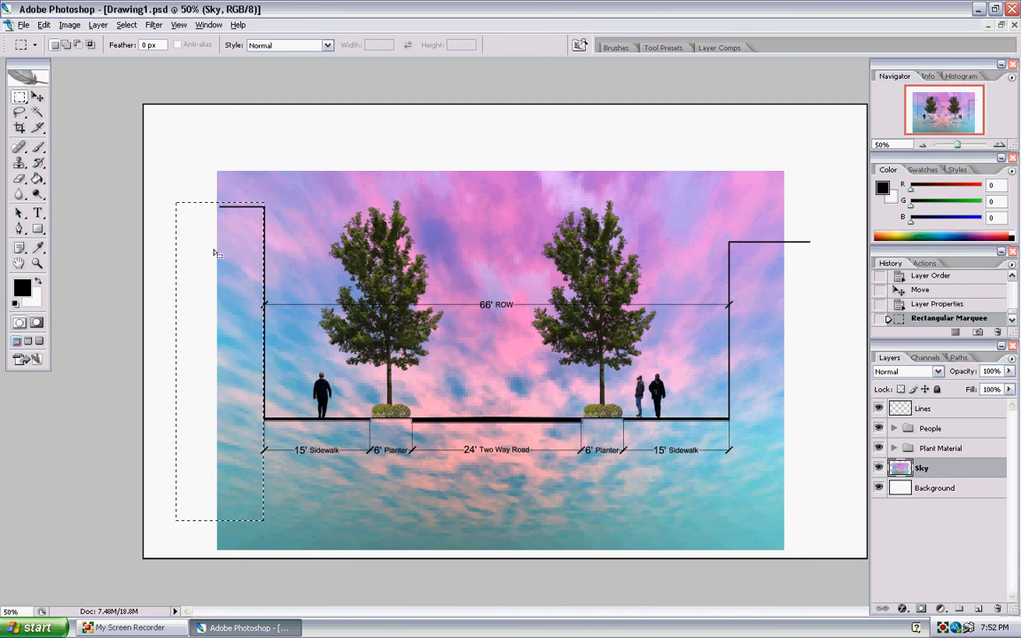
pyautogui.moveTo(216, 244); pyautogui.dragTo(217, 252)
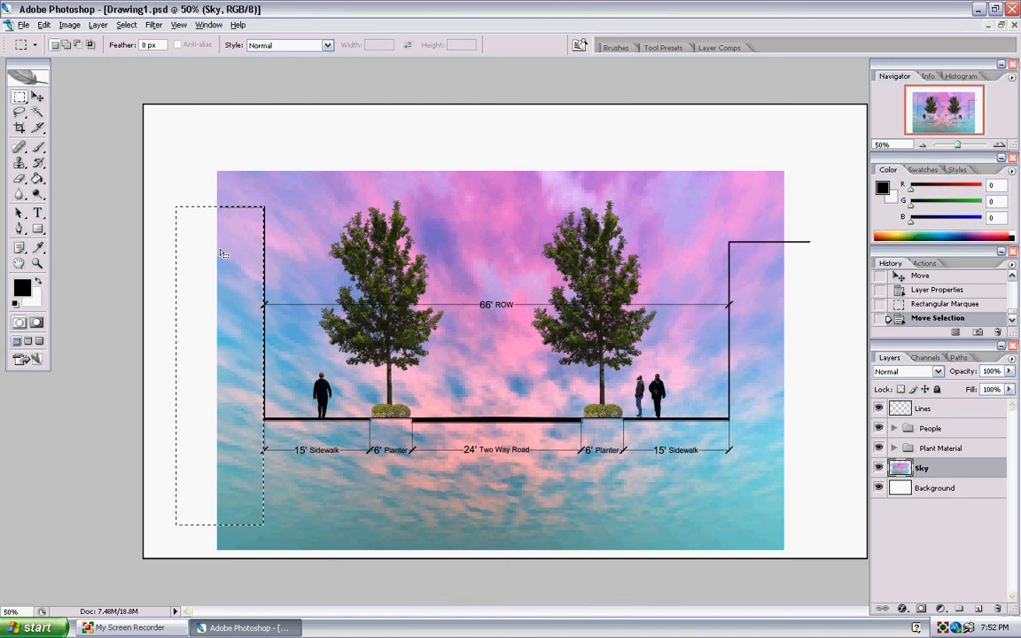
pyautogui.click(38, 264)
pyautogui.moveTo(296, 263); pyautogui.dragTo(234, 202)
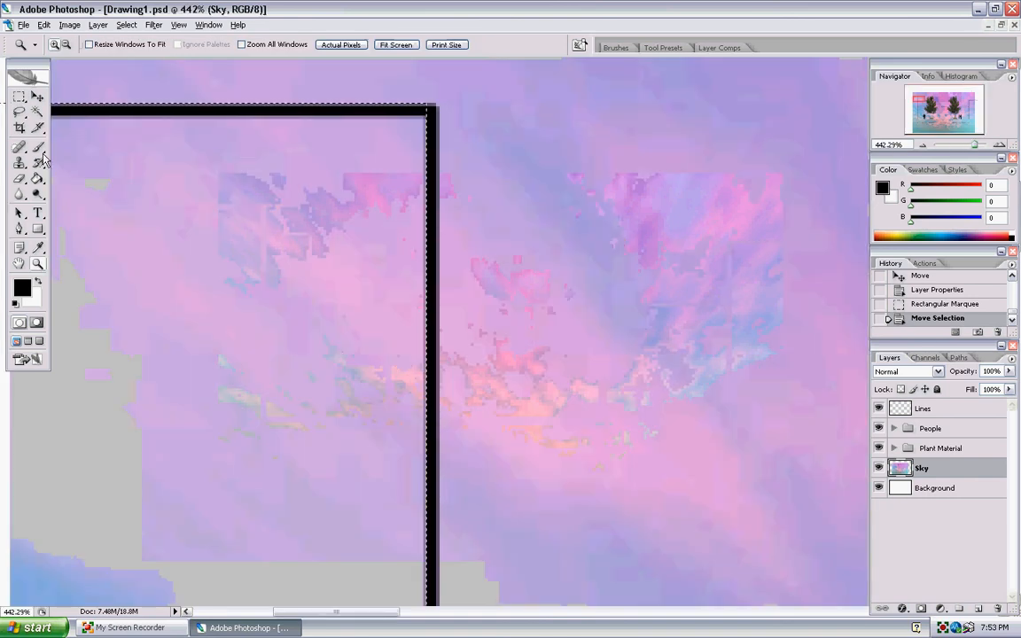
pyautogui.press('m')
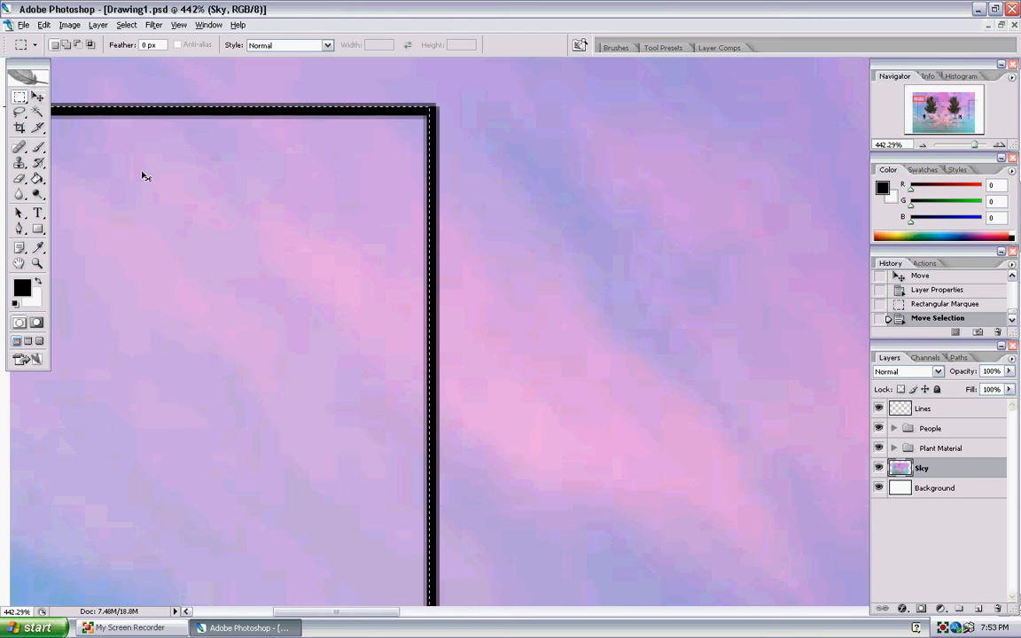
pyautogui.hotkey('ctrl', 'alt', '0')
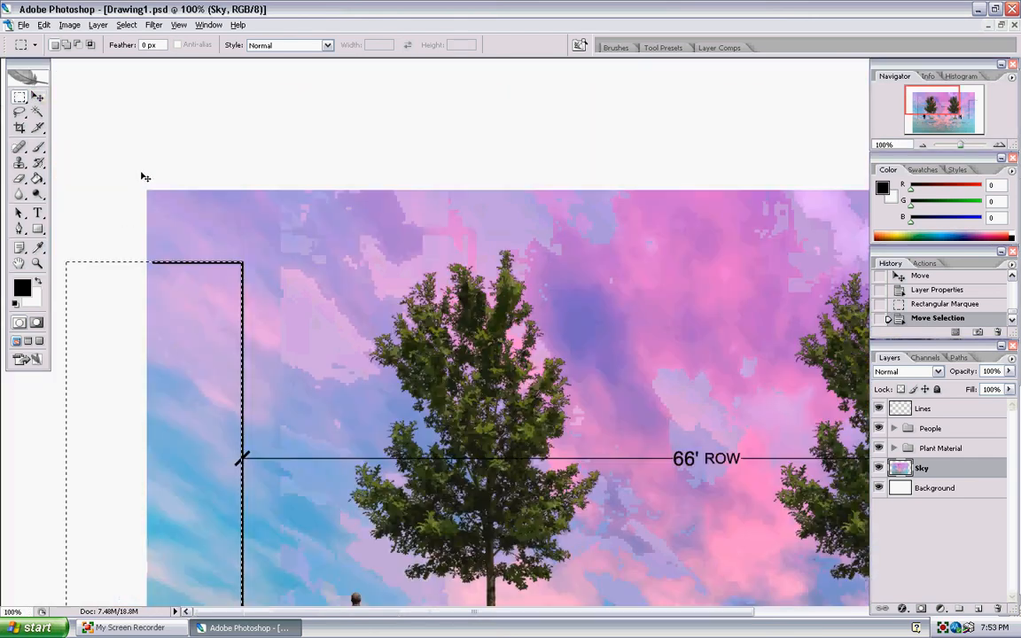
pyautogui.hotkey('ctrl', '-')
pyautogui.hotkey('ctrl', '-')
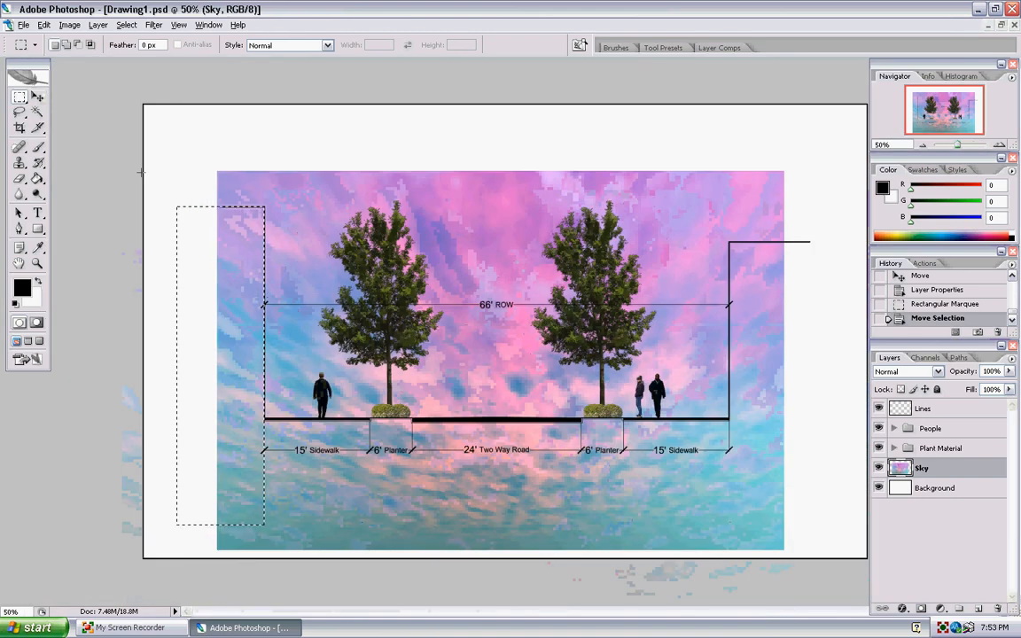
pyautogui.press('Delete')
pyautogui.hotkey('ctrl', 'd')
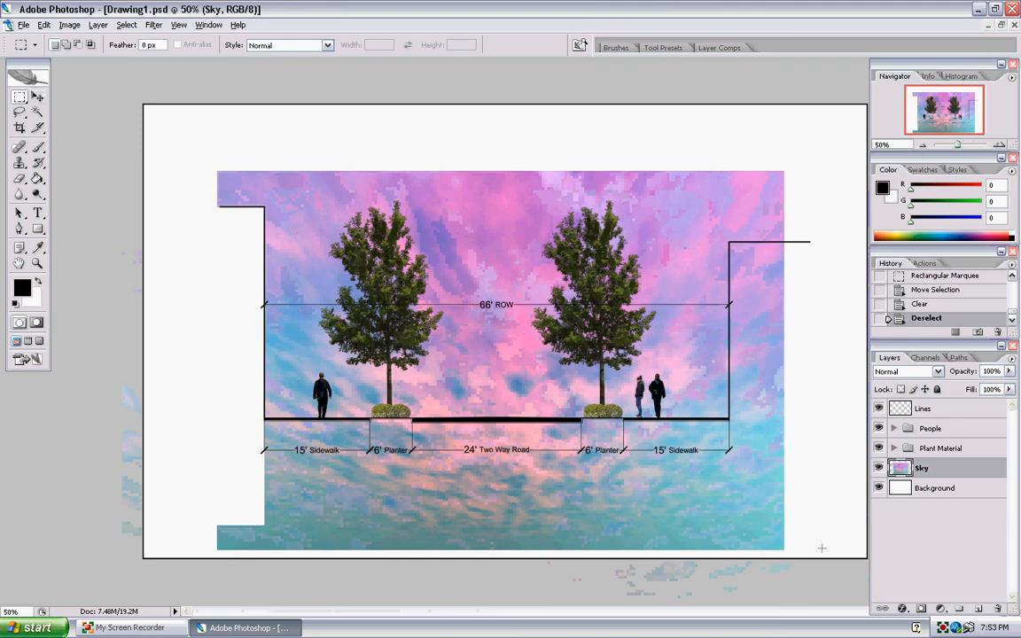
# Step: Clear the sky below the ground line and the part outside the right building line under its roof line
pyautogui.moveTo(822, 555); pyautogui.dragTo(148, 418)
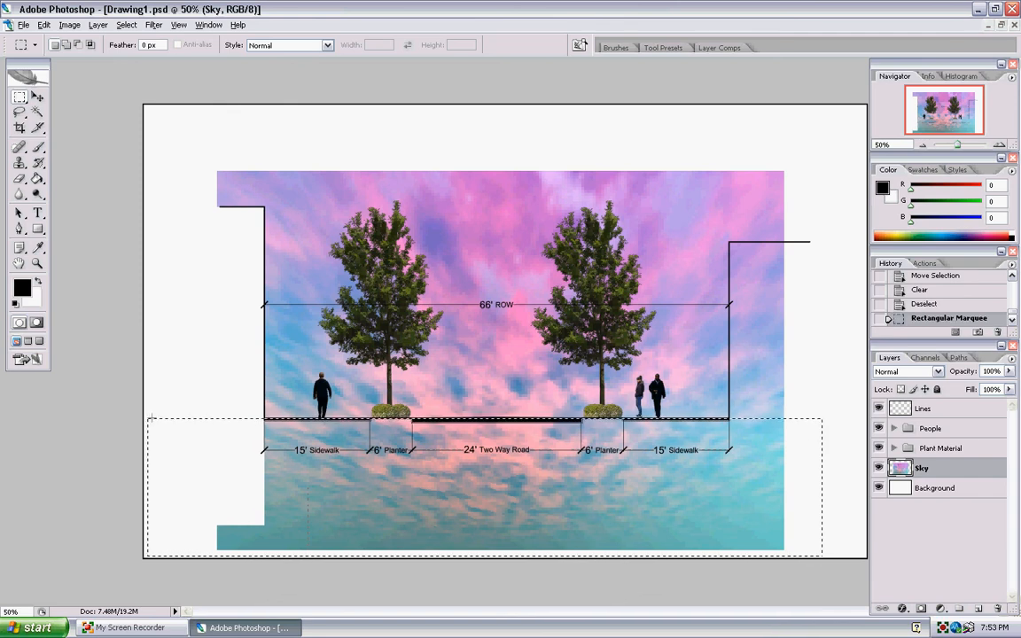
pyautogui.press('Delete')
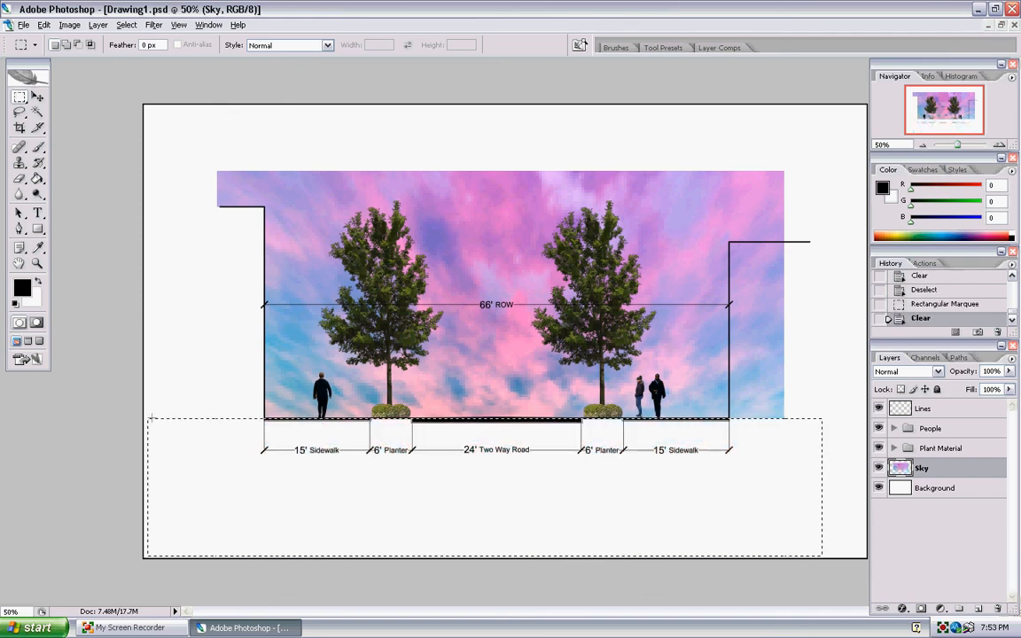
pyautogui.hotkey('ctrl', 'd')
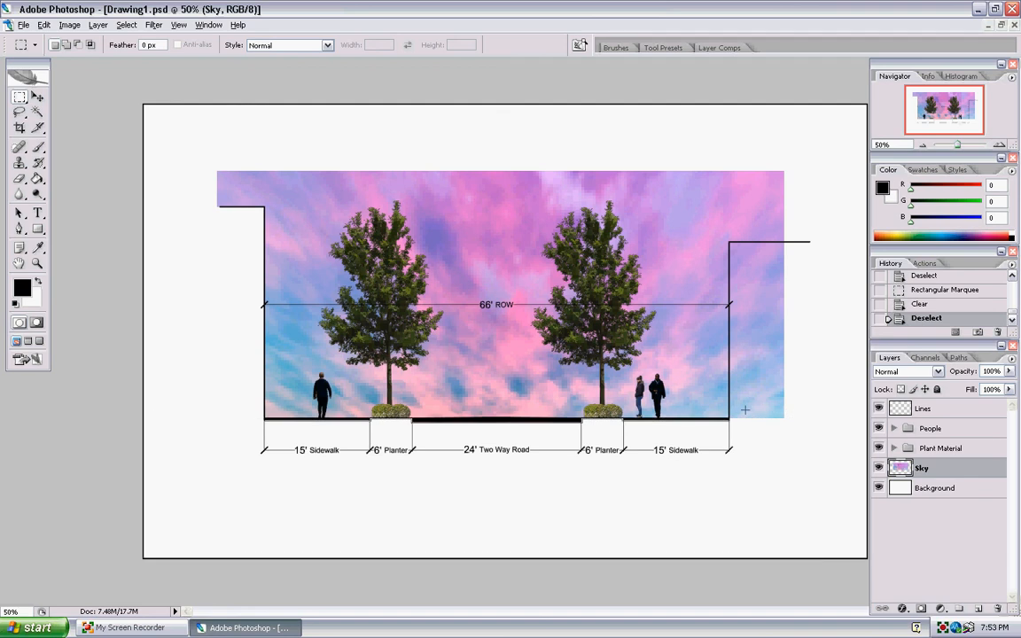
pyautogui.moveTo(844, 523); pyautogui.dragTo(729, 241)
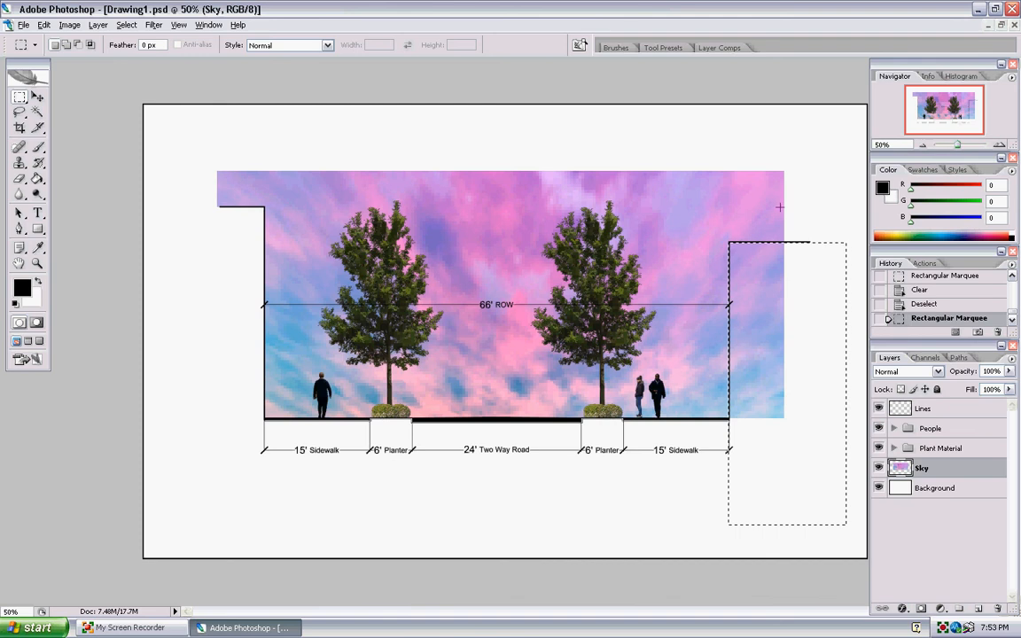
pyautogui.press('Delete')
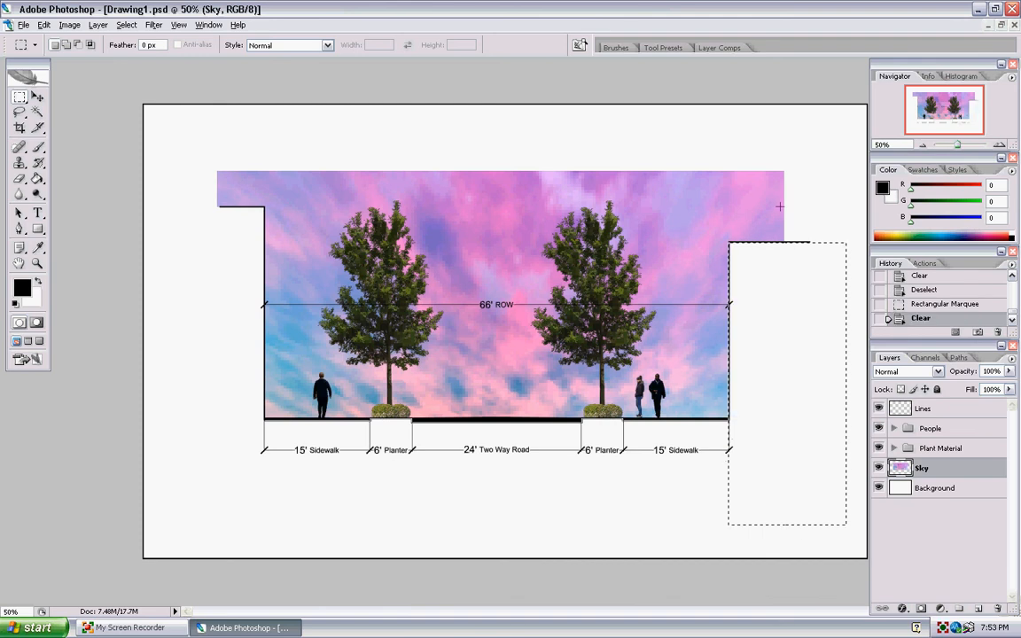
pyautogui.hotkey('ctrl', 'd')
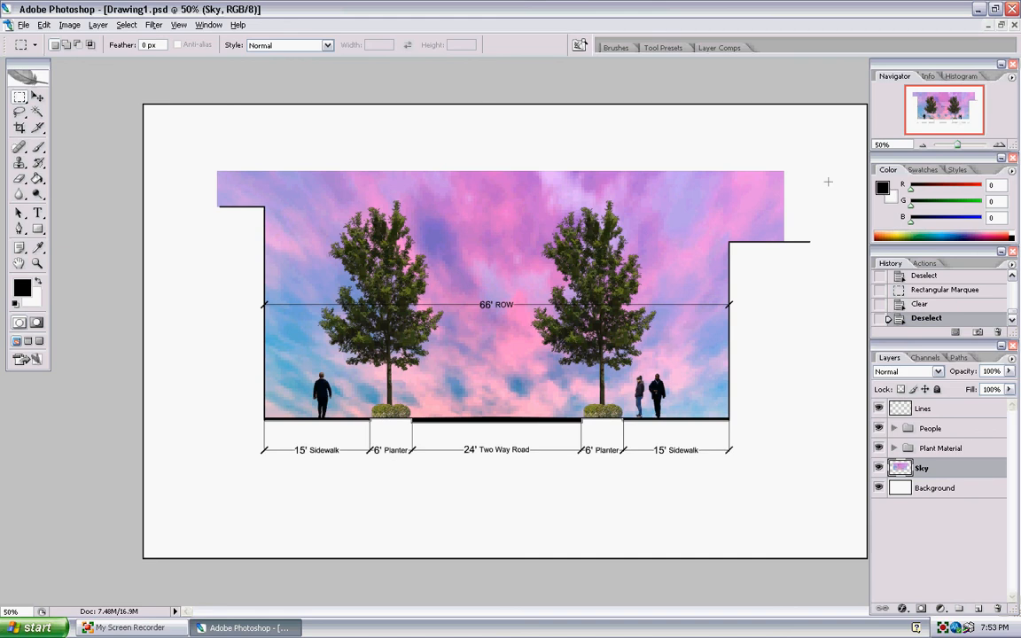
# Step: Set the Eraser to the soft round 17 px brush and enlarge its diameter to 33 px
pyautogui.click(19, 180)
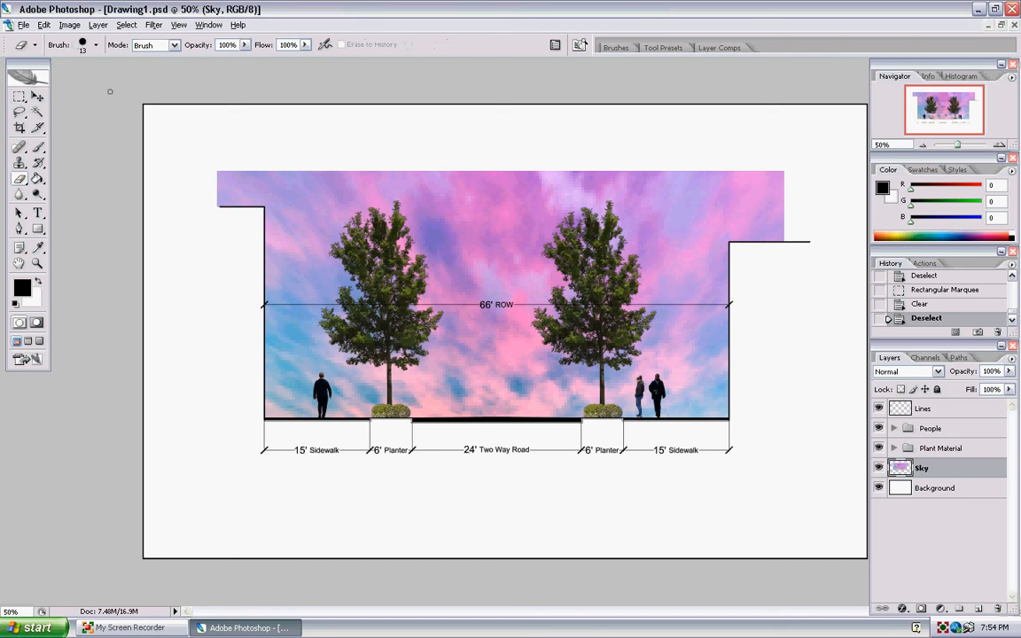
pyautogui.click(88, 43)
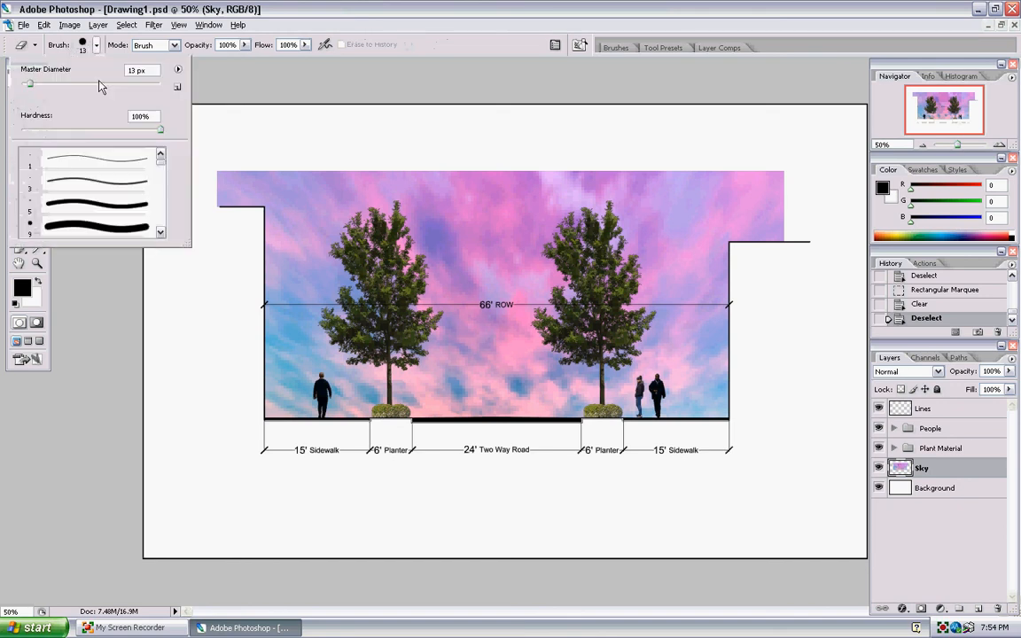
pyautogui.moveTo(160, 161); pyautogui.dragTo(160, 168)
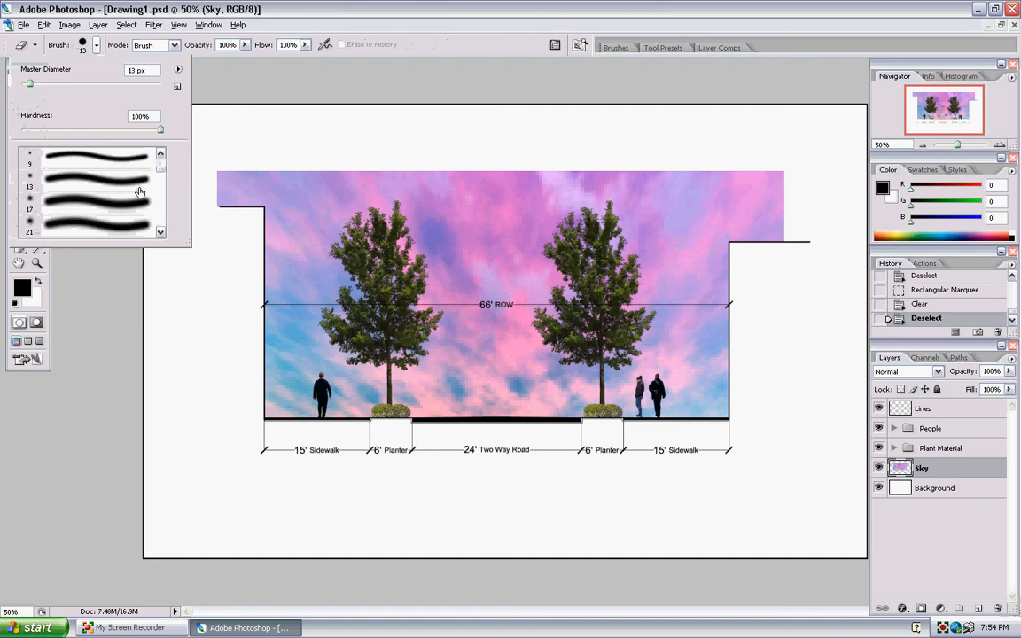
pyautogui.click(98, 201)
pyautogui.press('Return')
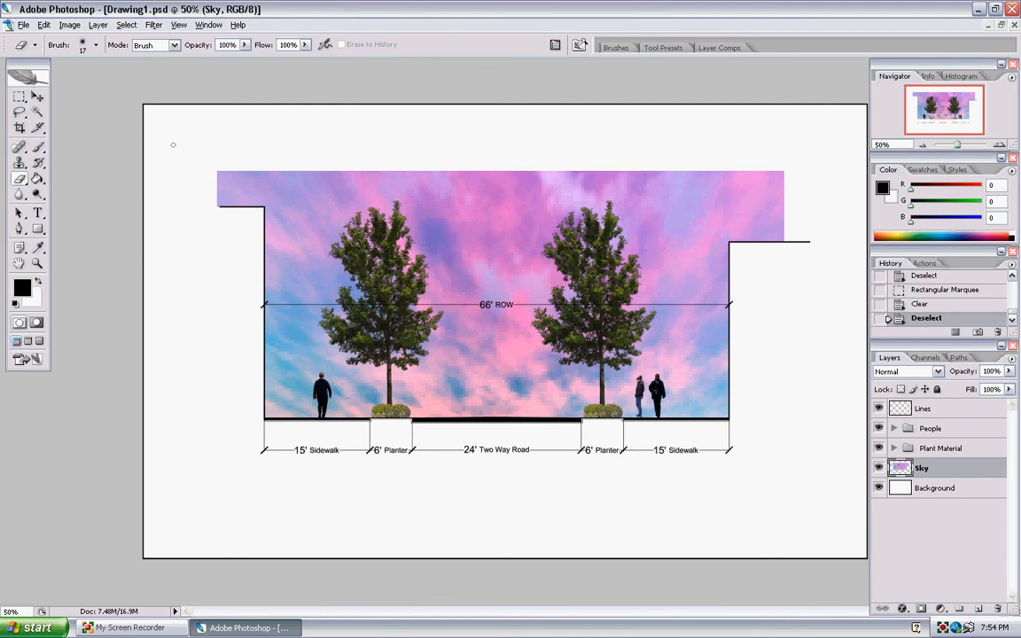
pyautogui.click(91, 47)
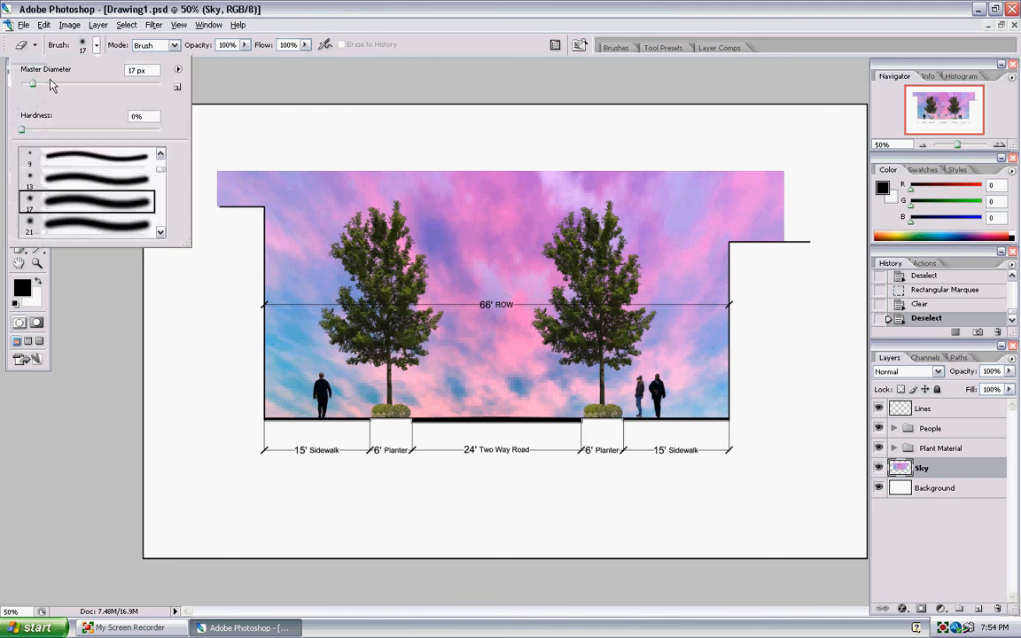
pyautogui.moveTo(35, 87); pyautogui.dragTo(44, 86)
pyautogui.press('Return')
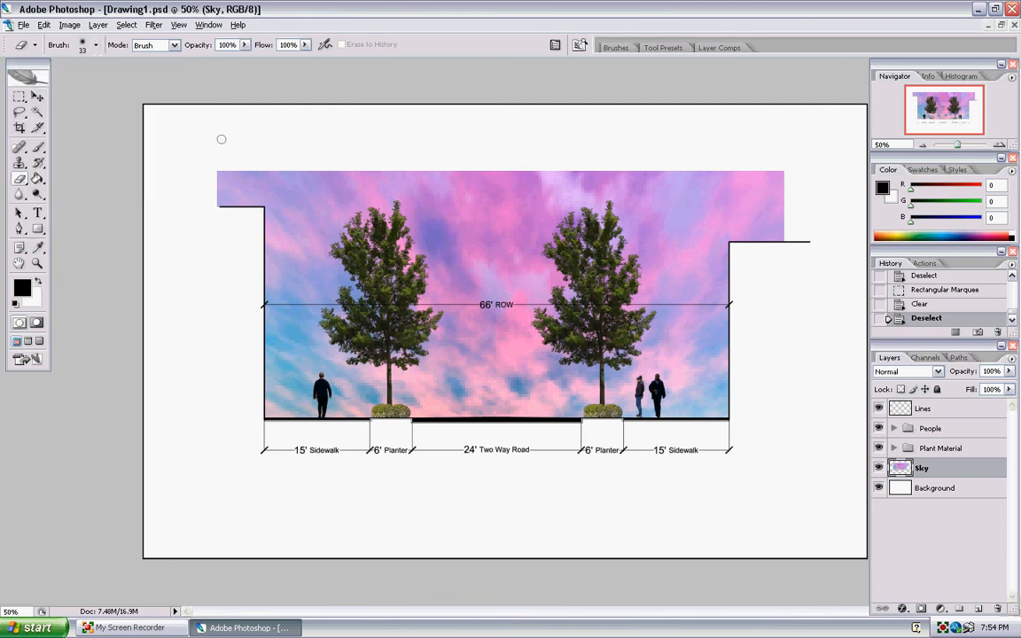
# Step: Enlarge the soft eraser brush to 300 px, testing dabs near the sky's upper-left corner
pyautogui.click(217, 137)
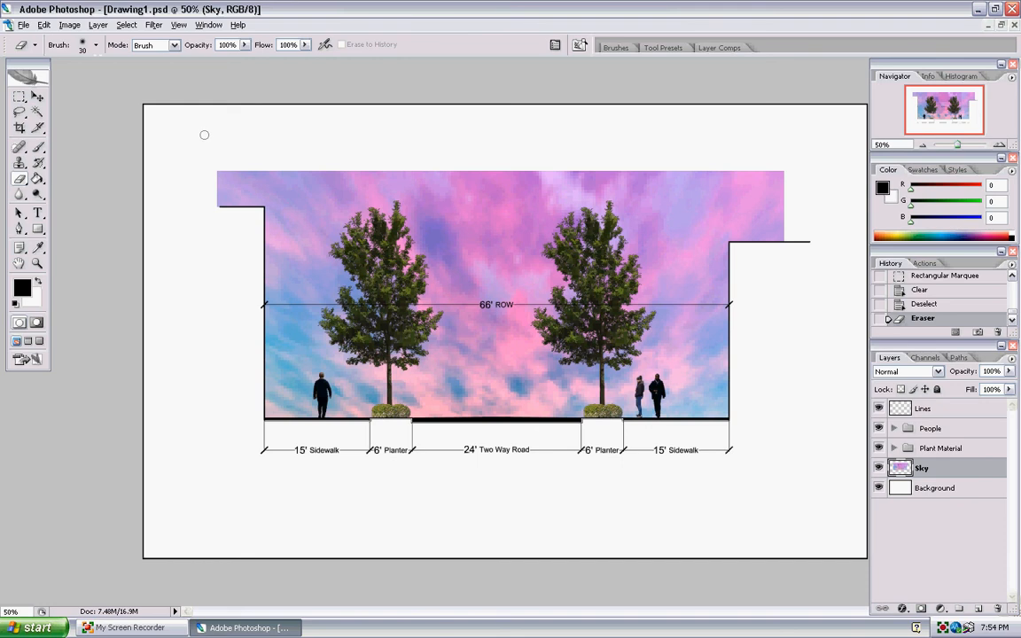
pyautogui.press('[')
pyautogui.press('[')
pyautogui.press('[')
pyautogui.press(']')
pyautogui.press(']')
pyautogui.press(']')
pyautogui.press(']')
pyautogui.press(']')
pyautogui.press(']')
pyautogui.press(']')
pyautogui.press(']')
pyautogui.press(']')
pyautogui.press(']')
pyautogui.press(']')
pyautogui.press(']')
pyautogui.press(']')
pyautogui.click(183, 152)
pyautogui.press(']')
pyautogui.press(']')
pyautogui.press(']')
pyautogui.press(']')
pyautogui.click(164, 147)
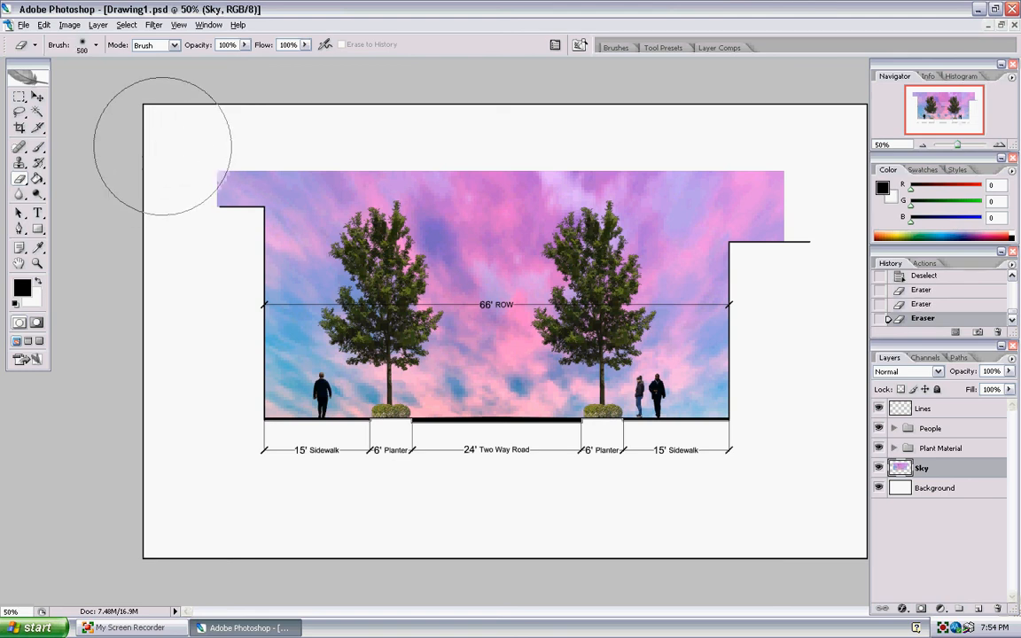
pyautogui.press('[')
pyautogui.press('[')
pyautogui.press('[')
pyautogui.press(']')
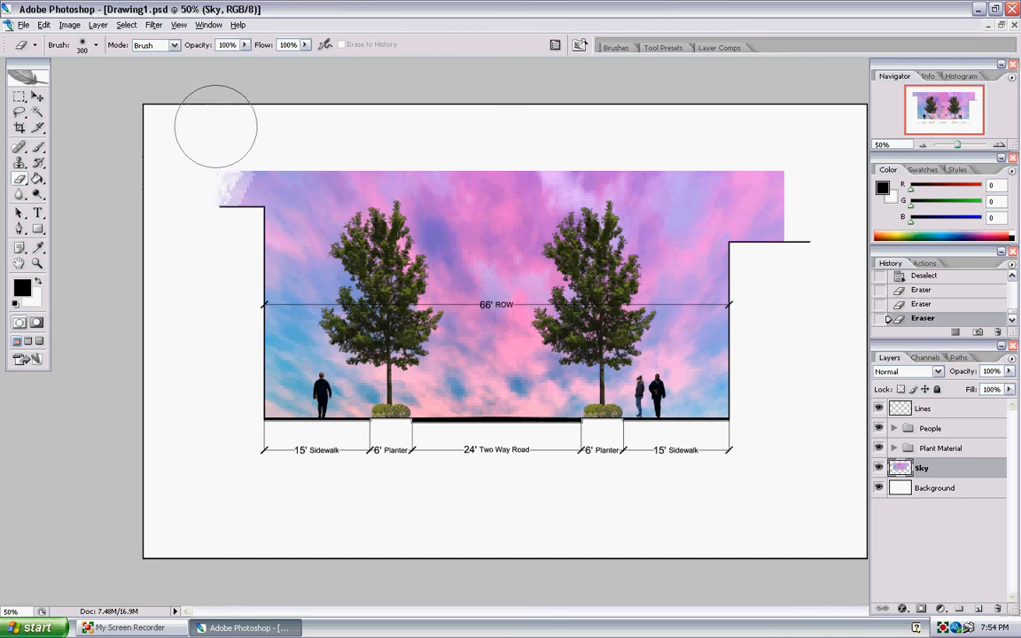
# Step: Fade the sky's upper edge and its upper-right end with soft eraser strokes
pyautogui.moveTo(262, 131)
pyautogui.mouseDown()
pyautogui.moveTo(295, 130)
pyautogui.moveTo(212, 131)
pyautogui.moveTo(301, 125)
pyautogui.moveTo(245, 138)
pyautogui.moveTo(364, 125)
pyautogui.moveTo(292, 130)
pyautogui.mouseUp()
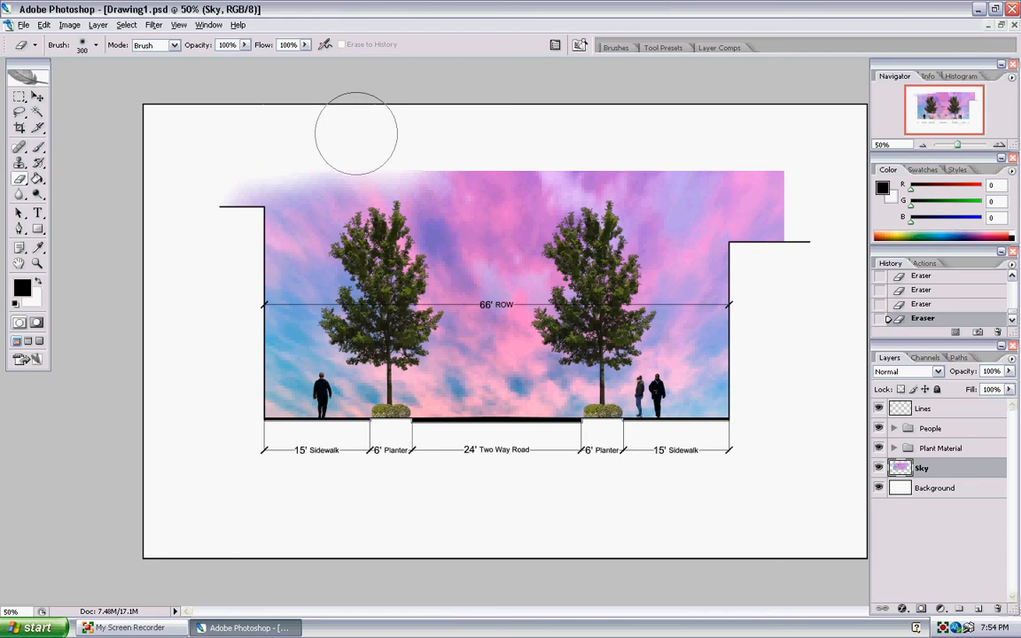
pyautogui.moveTo(388, 135); pyautogui.dragTo(773, 177)
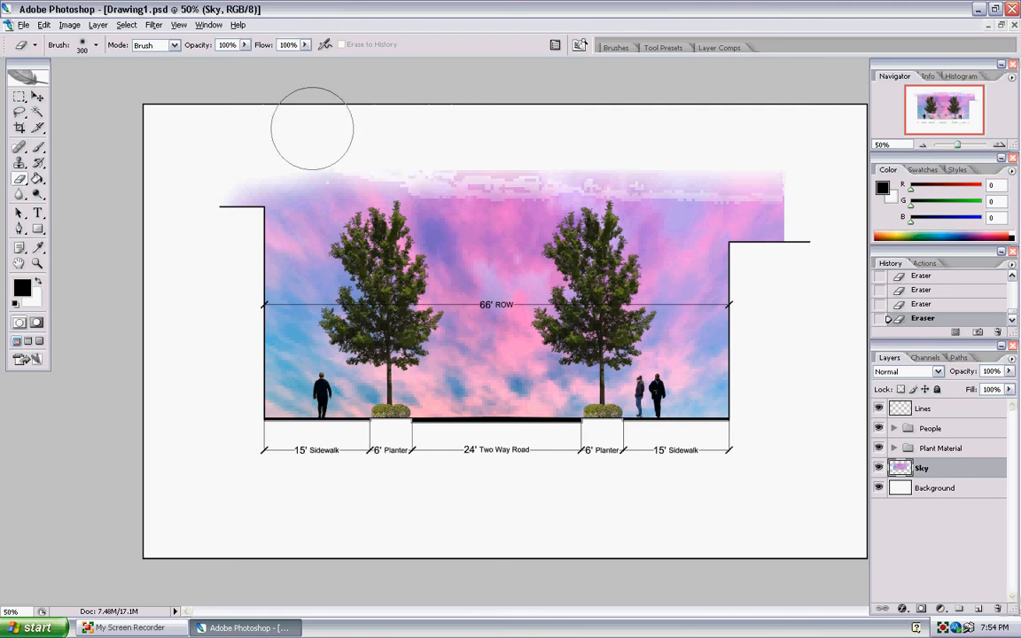
pyautogui.moveTo(810, 160)
pyautogui.mouseDown()
pyautogui.moveTo(818, 262)
pyautogui.moveTo(823, 187)
pyautogui.moveTo(818, 206)
pyautogui.mouseUp()
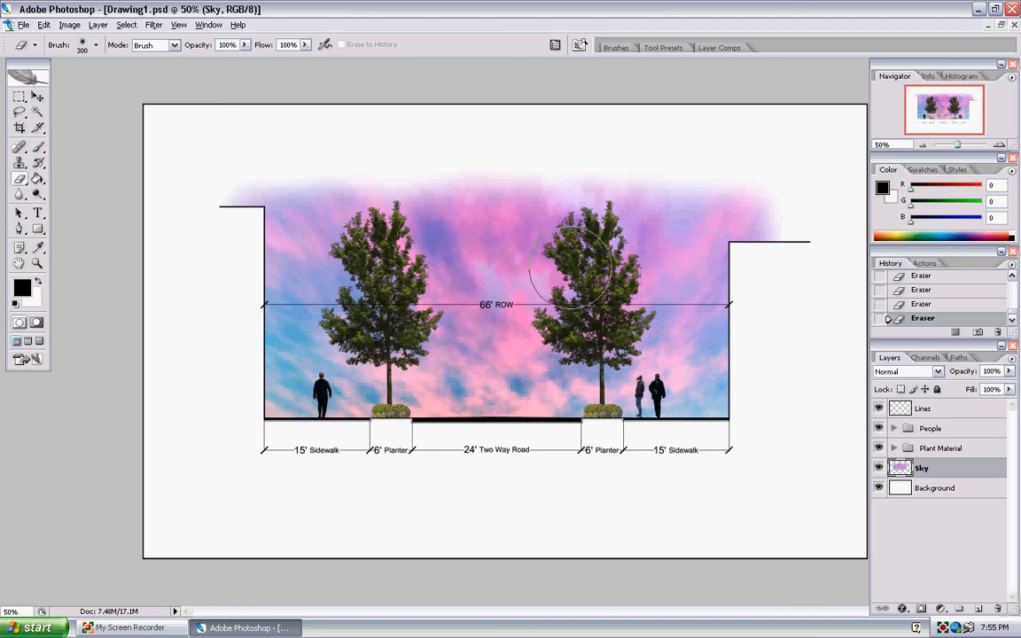
# Step: Adjust the Sky layer's Levels, setting the midtone input level to 1.04
pyautogui.hotkey('ctrl', 'l')
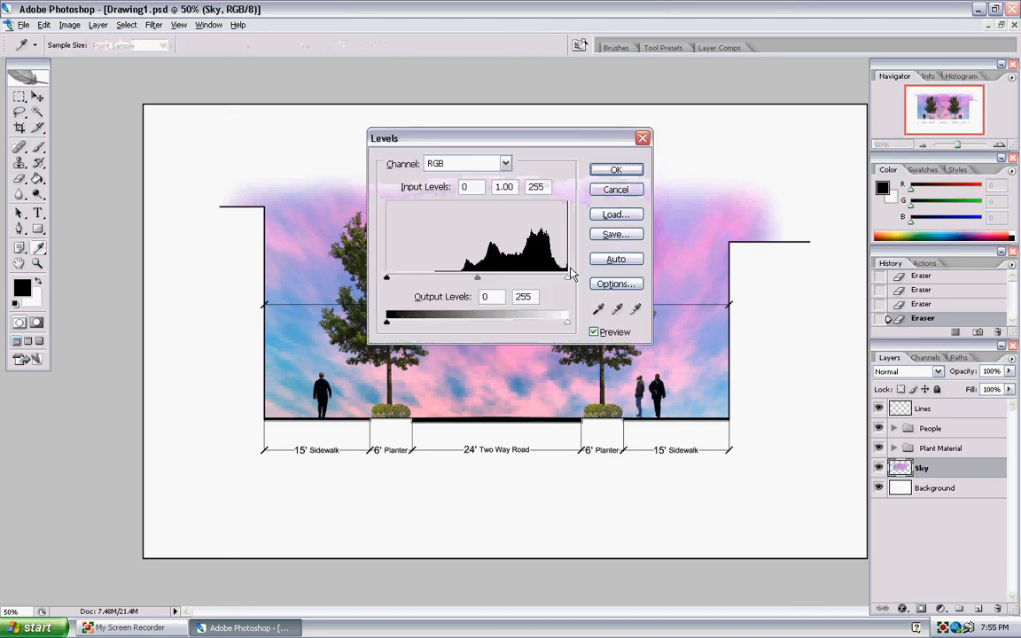
pyautogui.moveTo(511, 136); pyautogui.dragTo(684, 77)
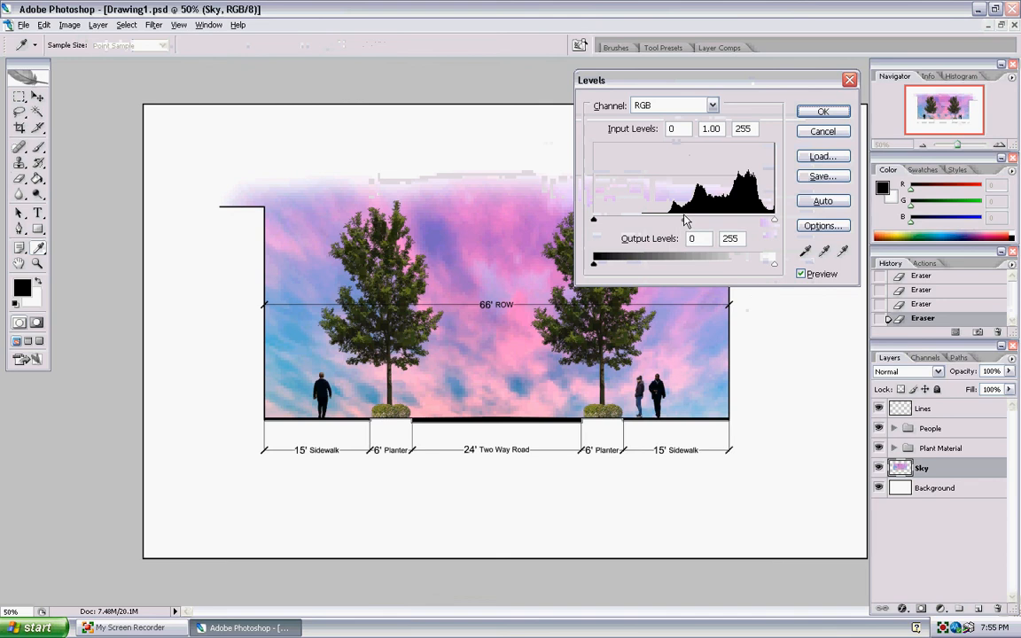
pyautogui.moveTo(685, 219)
pyautogui.mouseDown()
pyautogui.moveTo(649, 220)
pyautogui.moveTo(750, 222)
pyautogui.moveTo(678, 221)
pyautogui.mouseUp()
pyautogui.moveTo(680, 228)
pyautogui.mouseDown()
pyautogui.moveTo(700, 225)
pyautogui.moveTo(682, 225)
pyautogui.mouseUp()
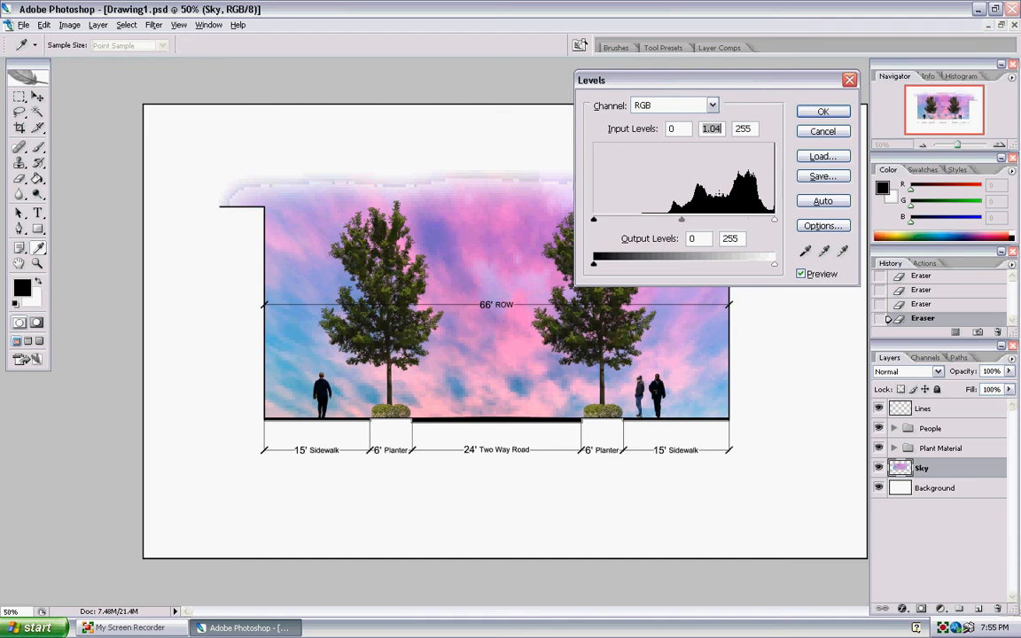
pyautogui.click(822, 111)
pyautogui.press('e')
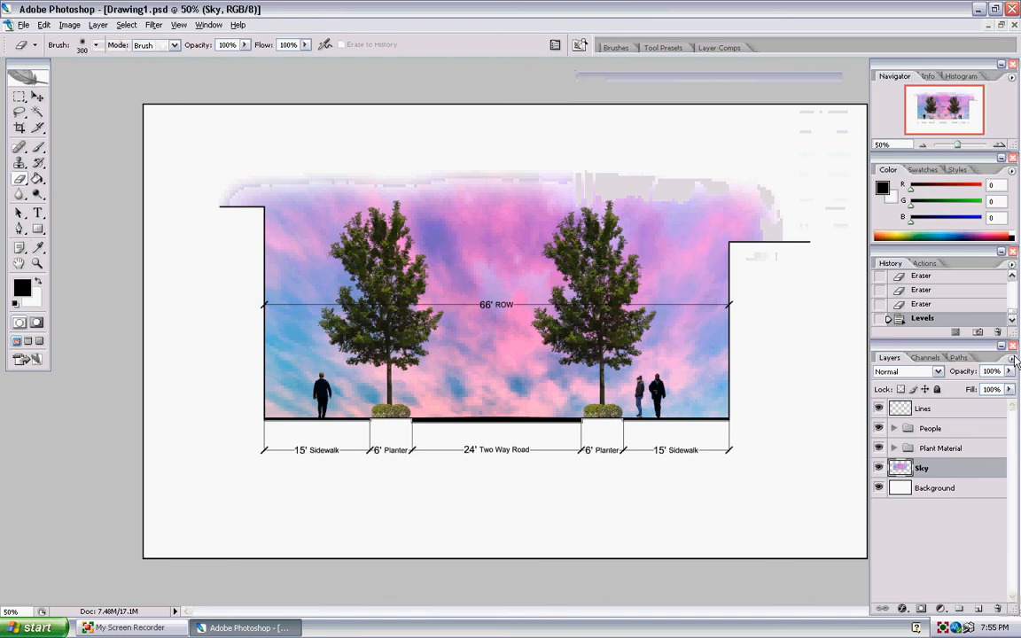
# Step: Set the Sky layer's opacity to 87%
pyautogui.click(1010, 389)
pyautogui.moveTo(1008, 391); pyautogui.dragTo(1011, 388)
pyautogui.click(1011, 374)
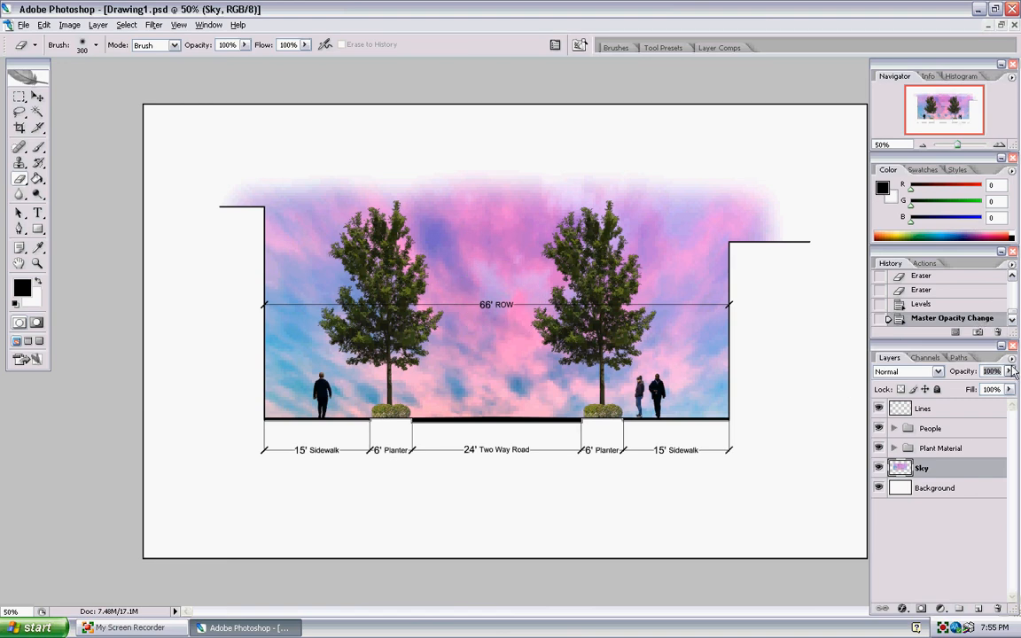
pyautogui.moveTo(1009, 371)
pyautogui.mouseDown()
pyautogui.moveTo(1004, 388)
pyautogui.moveTo(990, 388)
pyautogui.moveTo(1000, 383)
pyautogui.mouseUp()
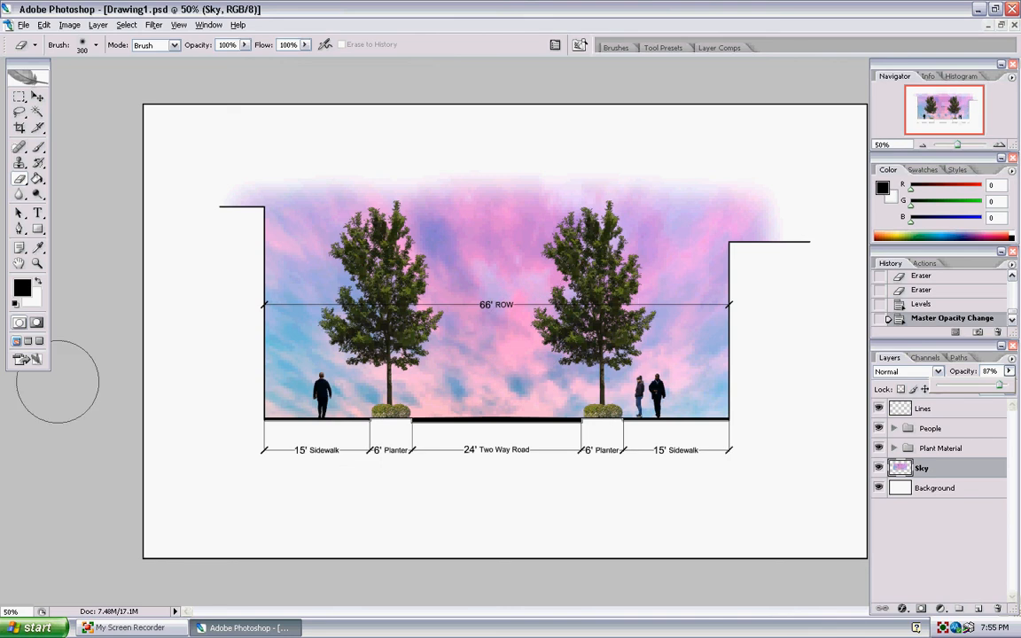
# Step: Show the JPEG's folder as thumbnails and open the image MB_GL-carlsson_1467_1024x768
pyautogui.click(26, 29)
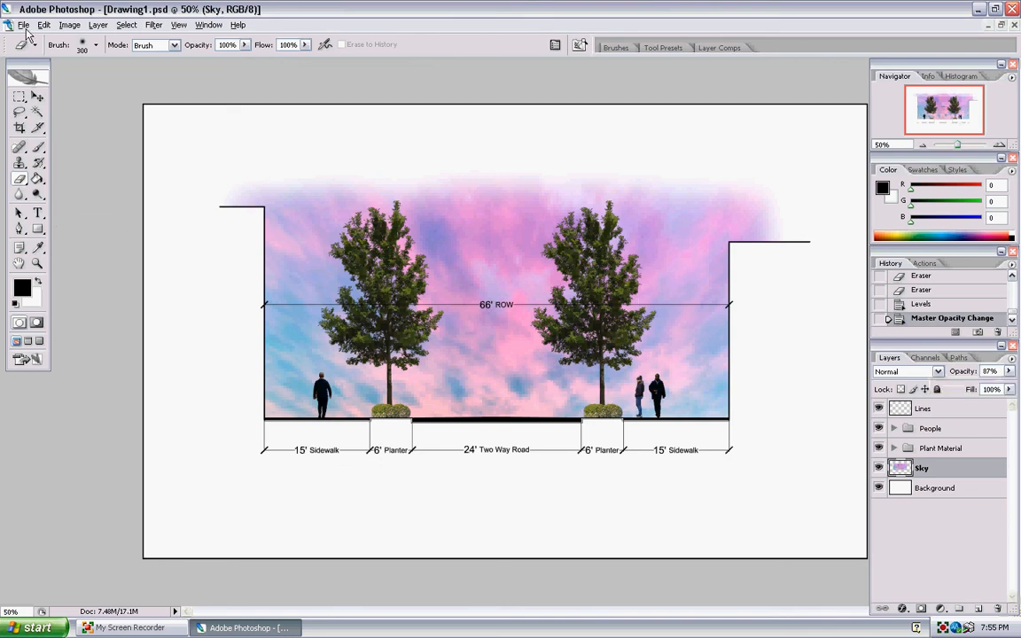
pyautogui.click(25, 26)
pyautogui.click(37, 53)
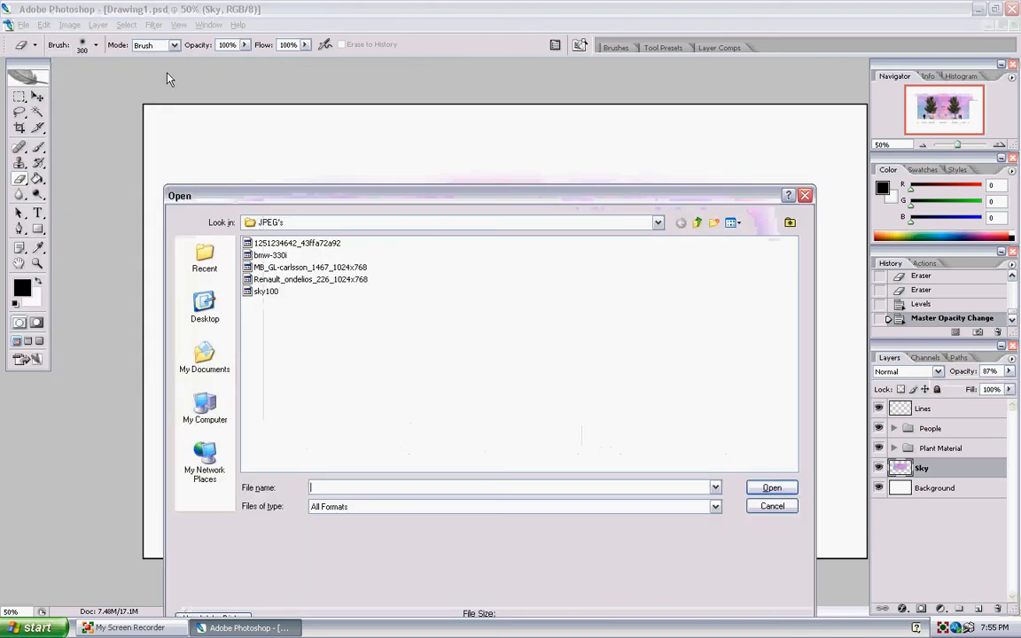
pyautogui.rightClick(323, 319)
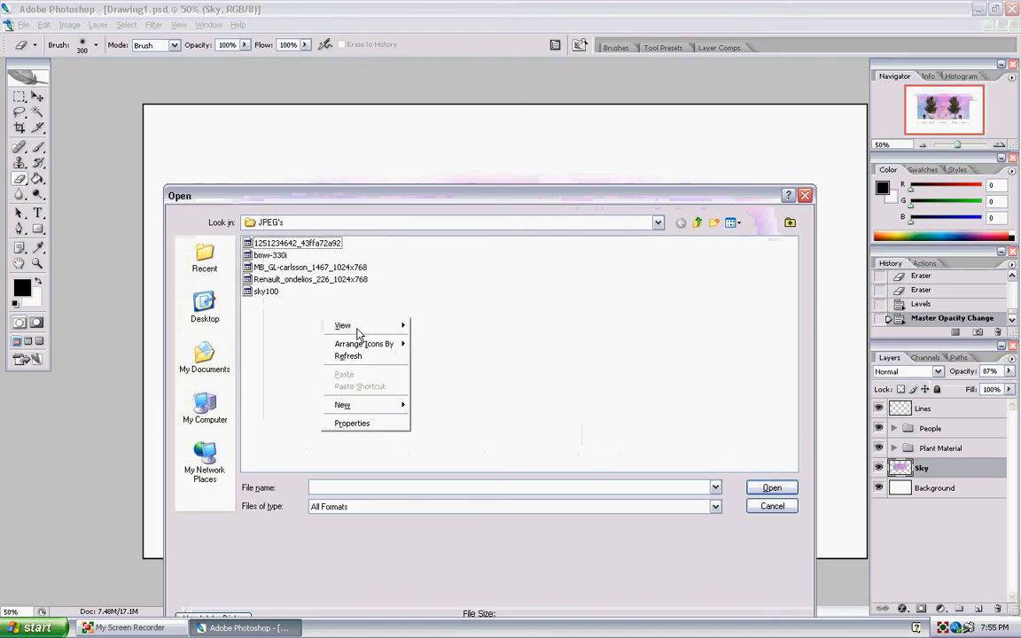
pyautogui.click(422, 325)
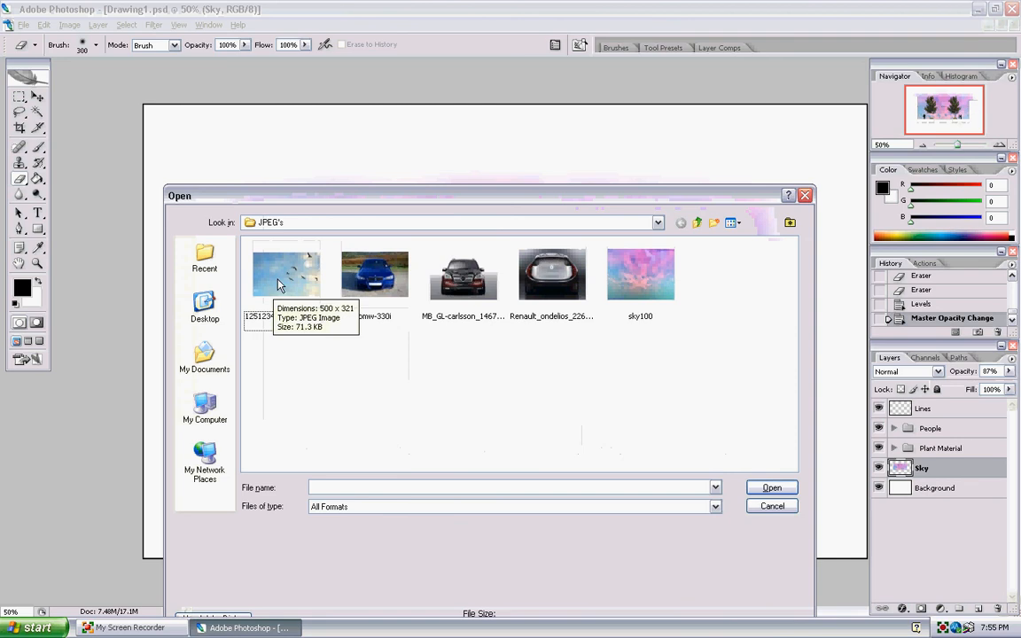
pyautogui.click(368, 279)
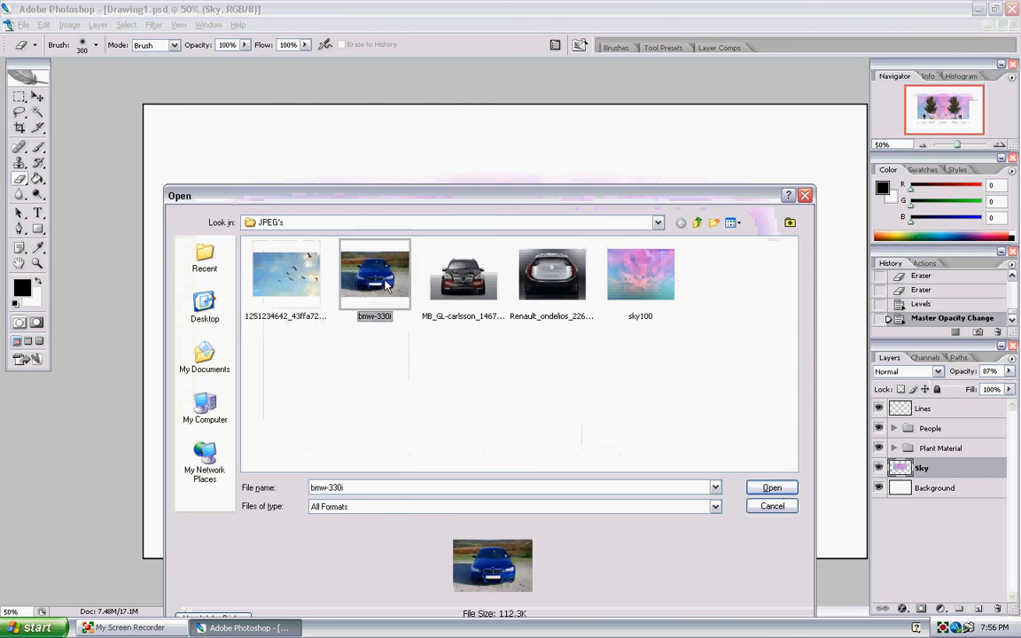
pyautogui.click(466, 297)
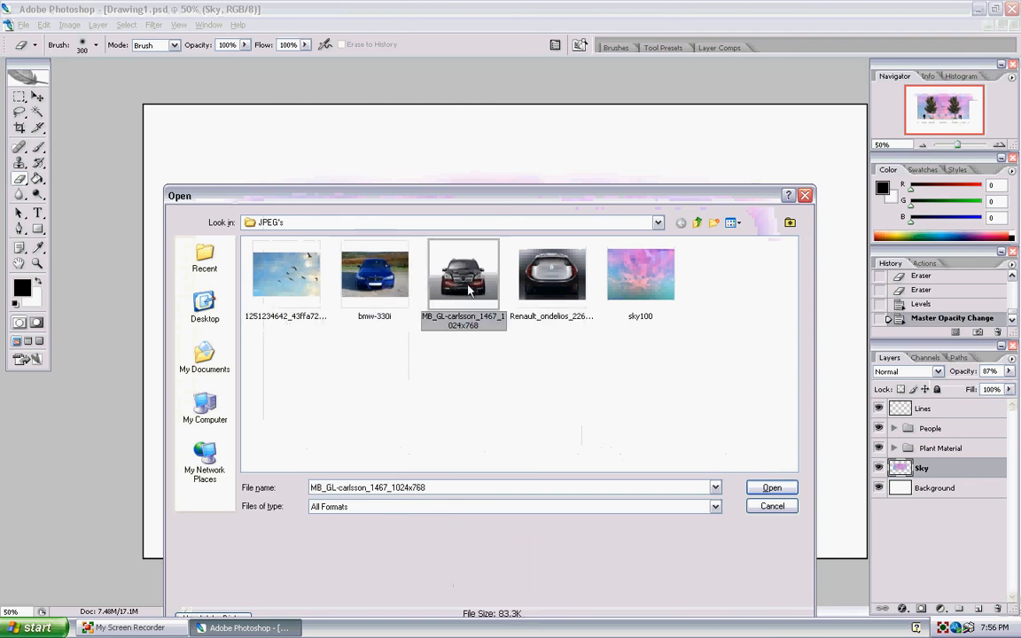
pyautogui.click(772, 488)
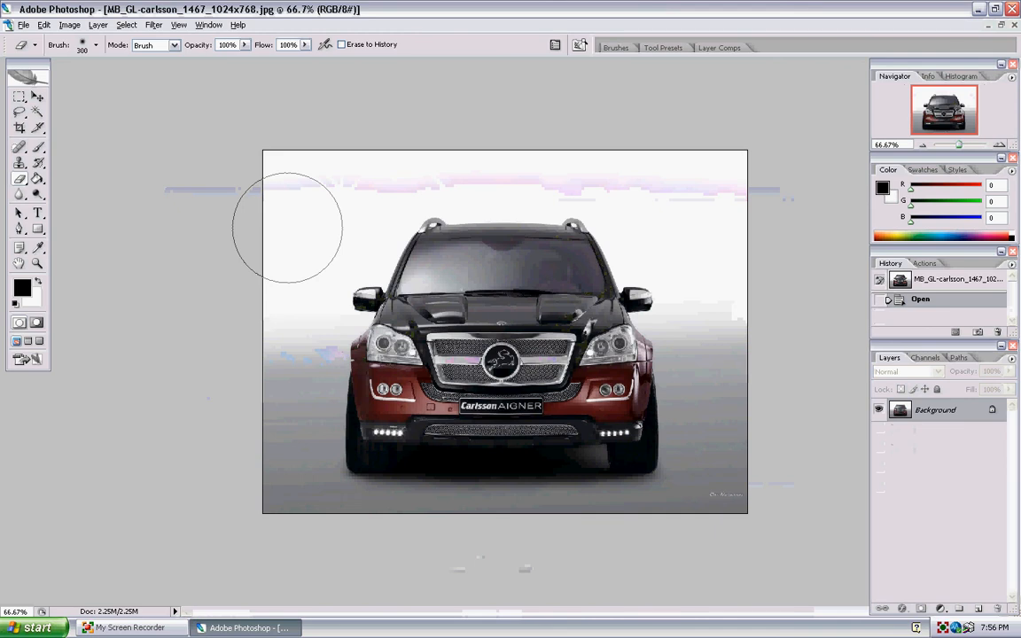
# Step: Convert the car image's Background to Layer 0, then select the white backdrop by Color Range at fuzziness 40, clear it and deselect
pyautogui.doubleClick(934, 411)
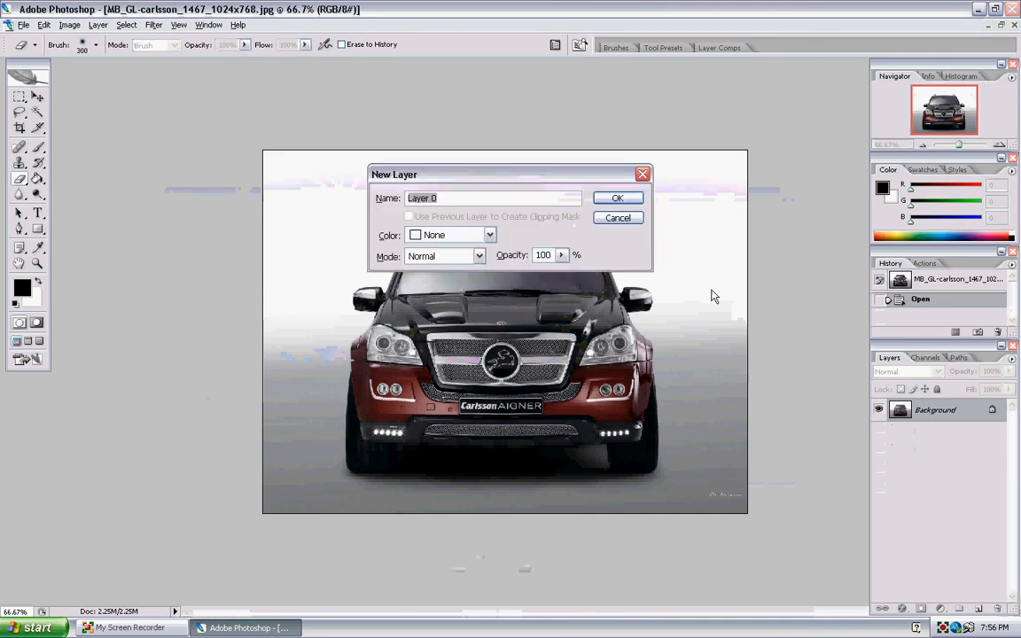
pyautogui.click(626, 201)
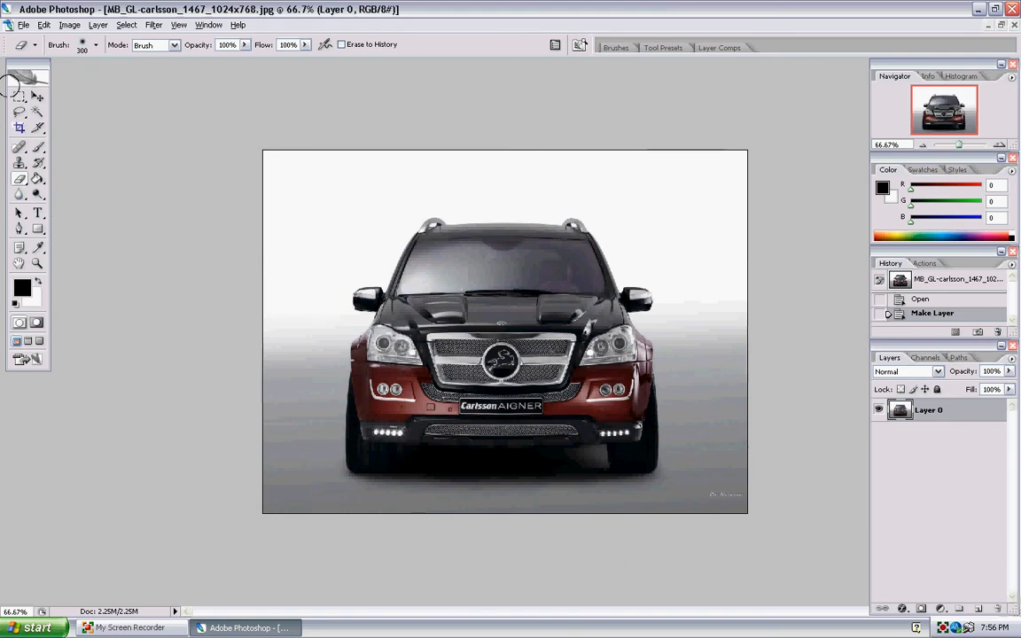
pyautogui.click(127, 25)
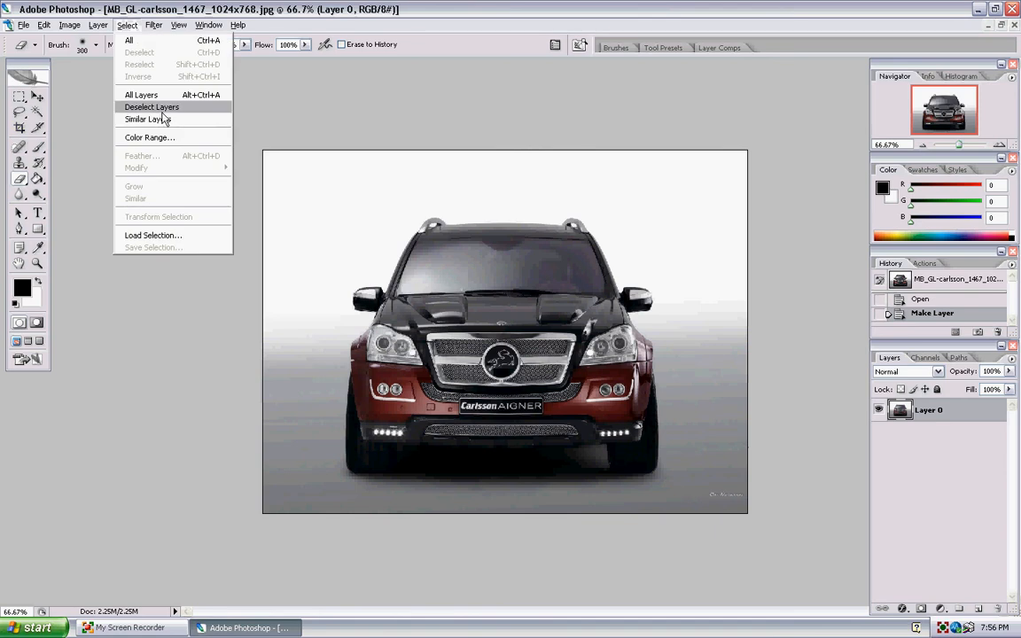
pyautogui.click(150, 137)
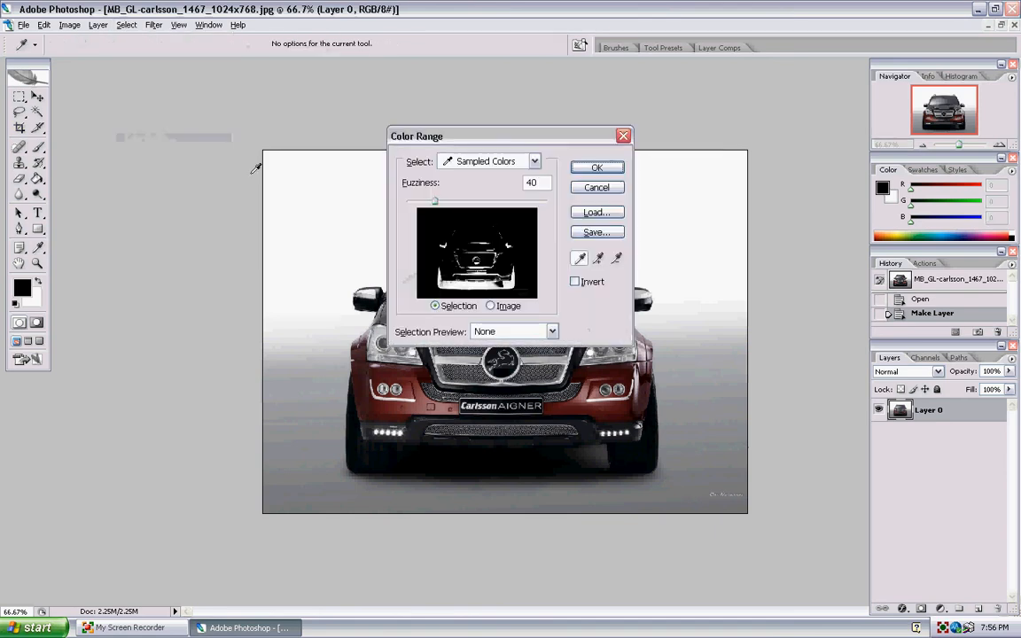
pyautogui.click(327, 213)
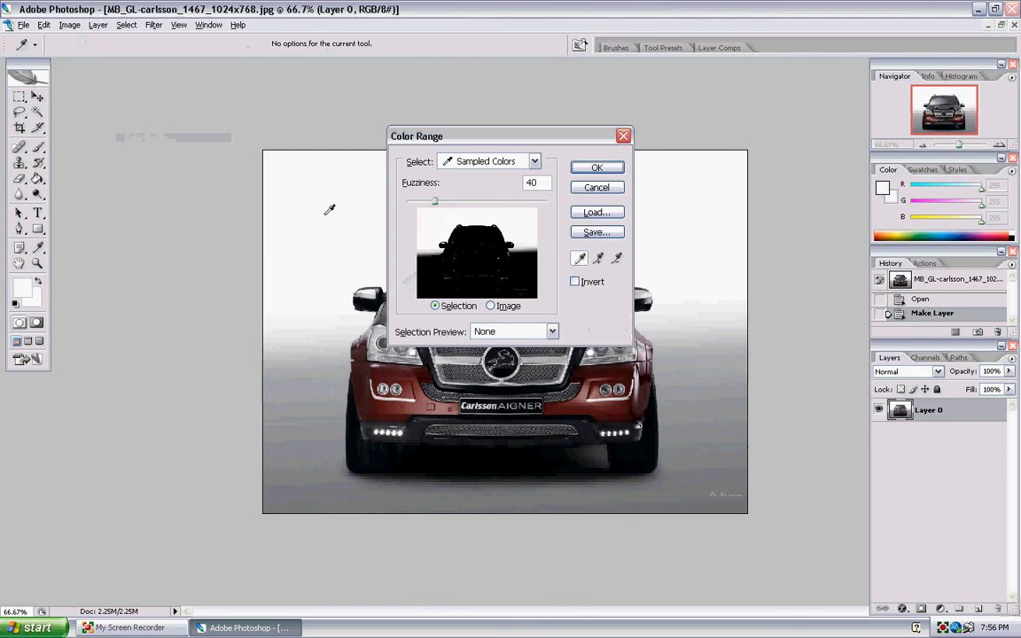
pyautogui.click(610, 170)
pyautogui.press('e')
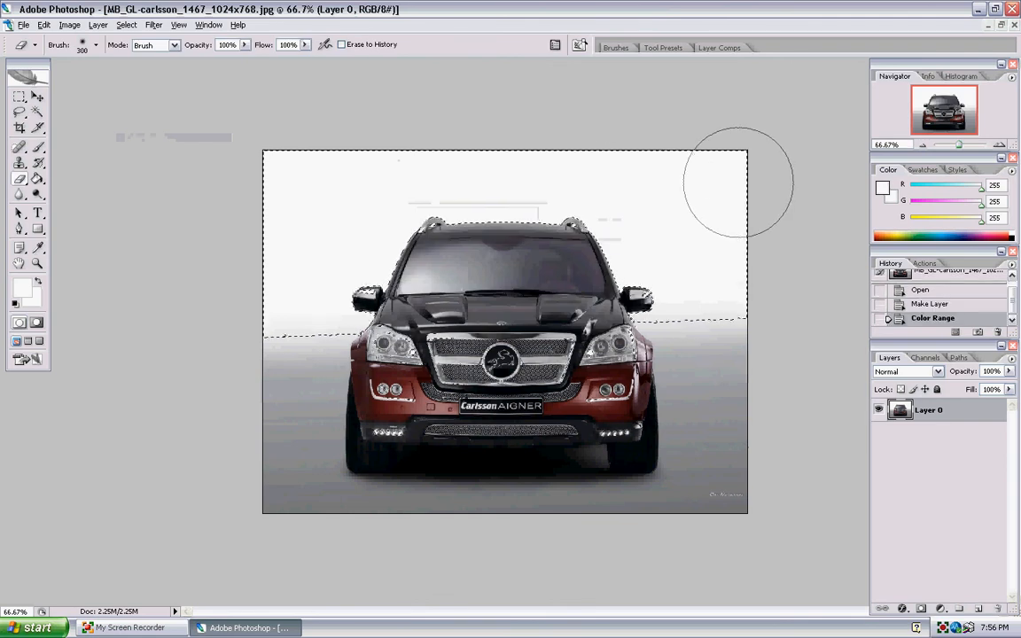
pyautogui.press('Delete')
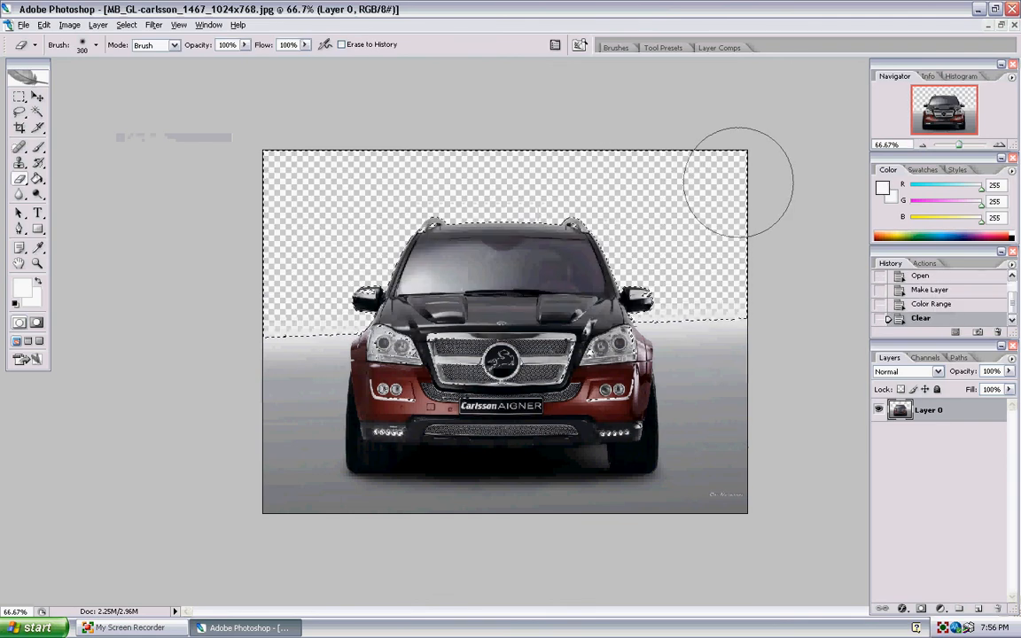
pyautogui.hotkey('ctrl', 'd')
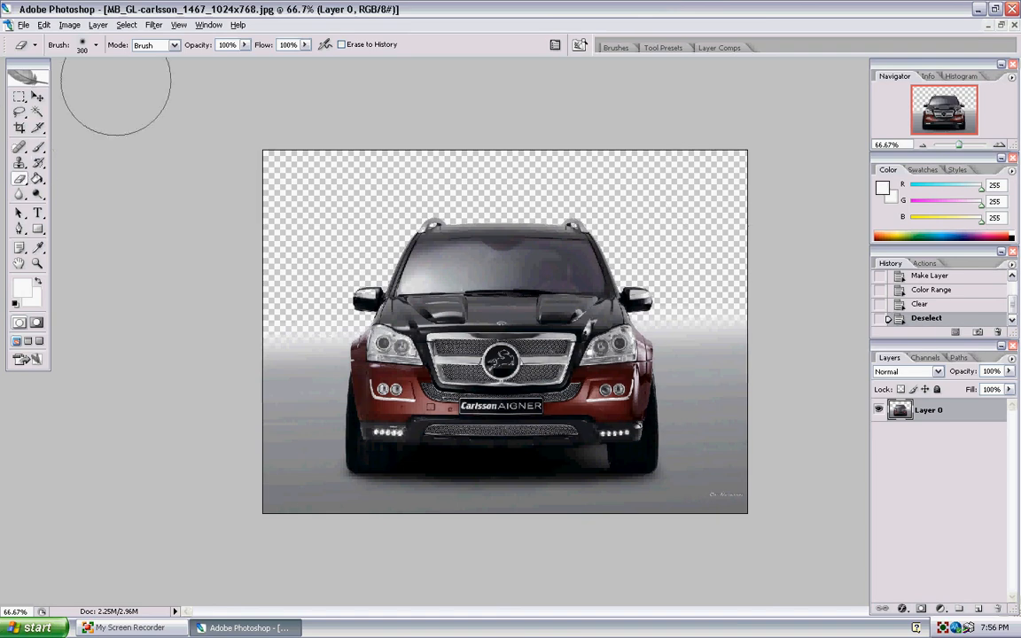
# Step: Try selecting the grey ground around the car by Color Range at fuzziness 40, then drop the selection
pyautogui.click(127, 25)
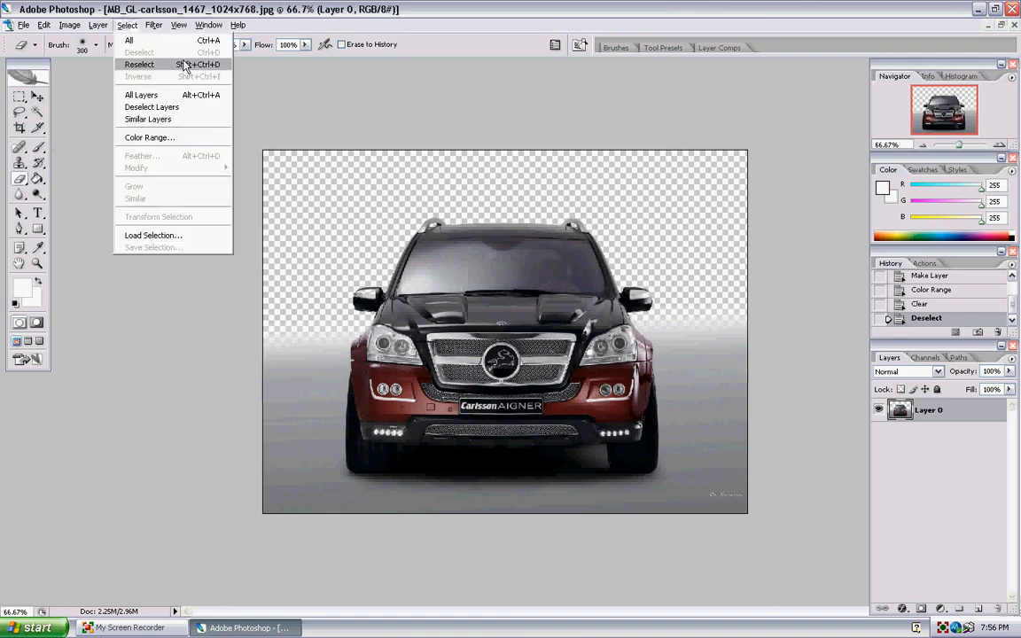
pyautogui.click(168, 137)
pyautogui.click(273, 418)
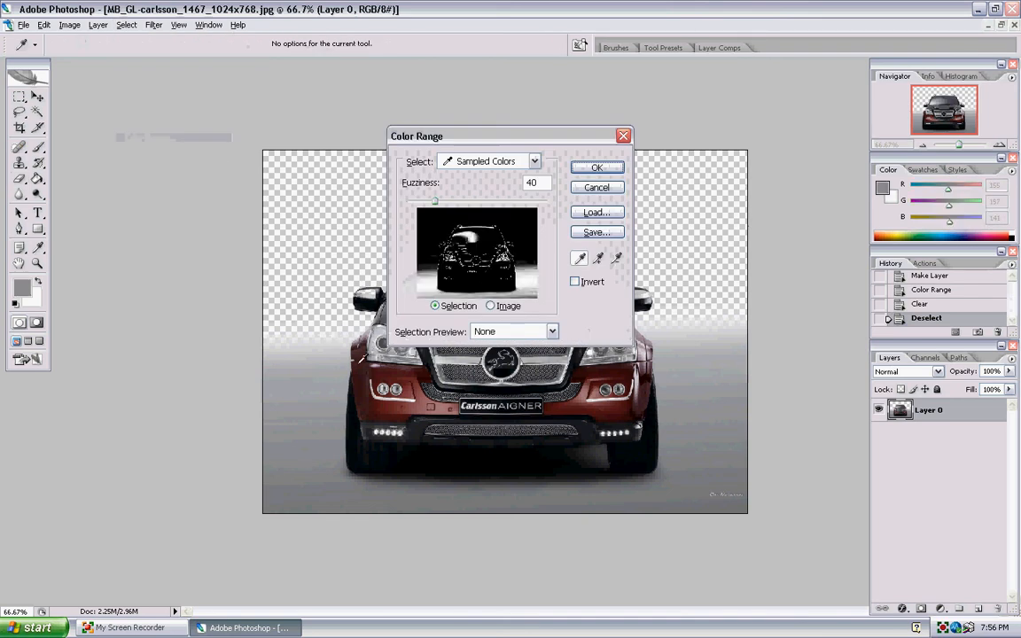
pyautogui.click(598, 168)
pyautogui.press('e')
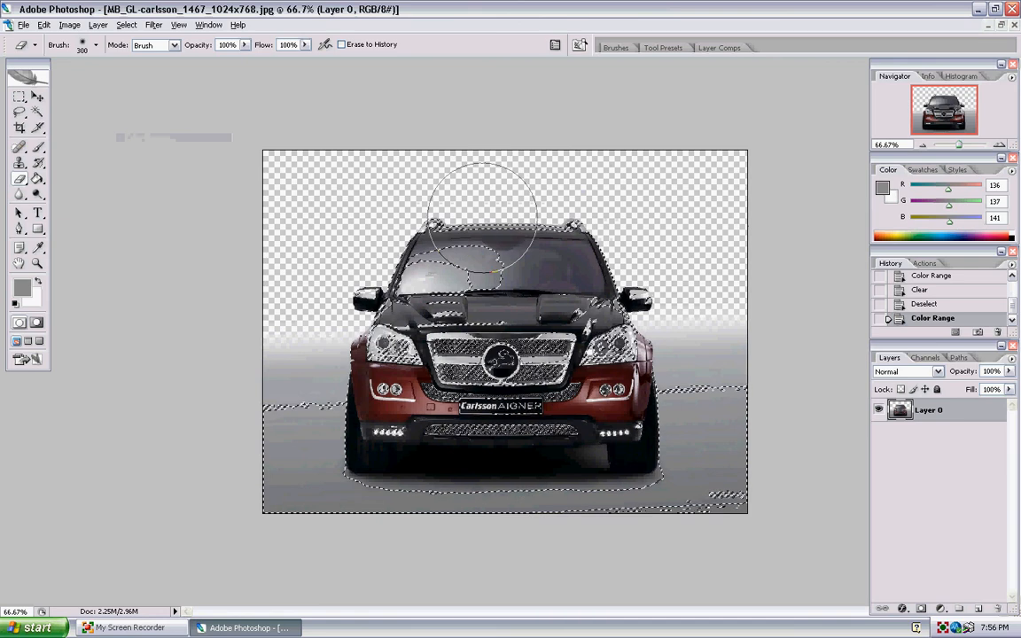
pyautogui.hotkey('ctrl', 'd')
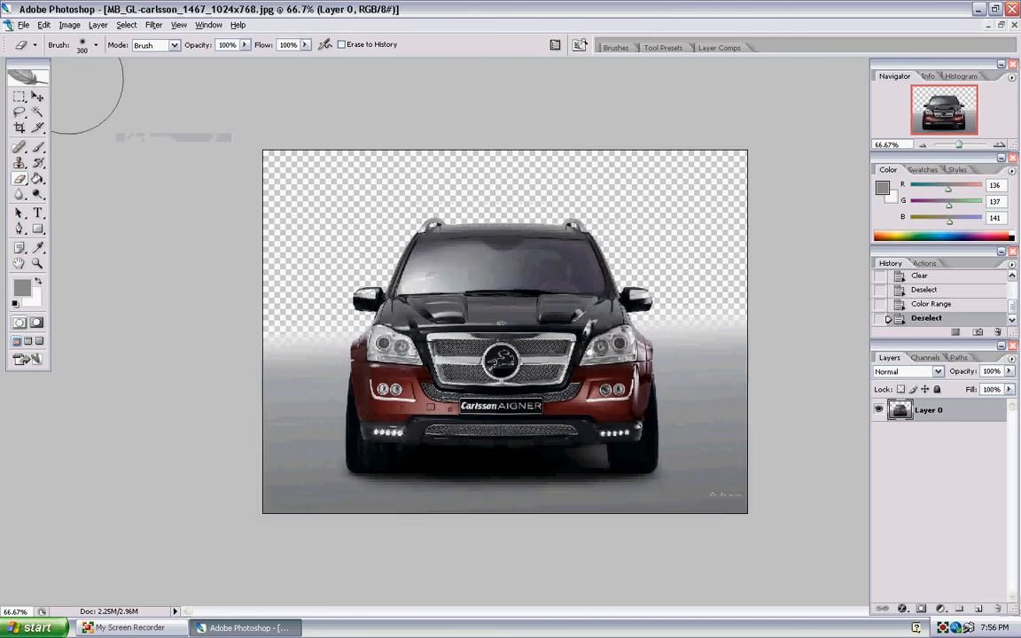
# Step: Switch the eraser to a hard round brush and enlarge it to 200 px
pyautogui.click(82, 43)
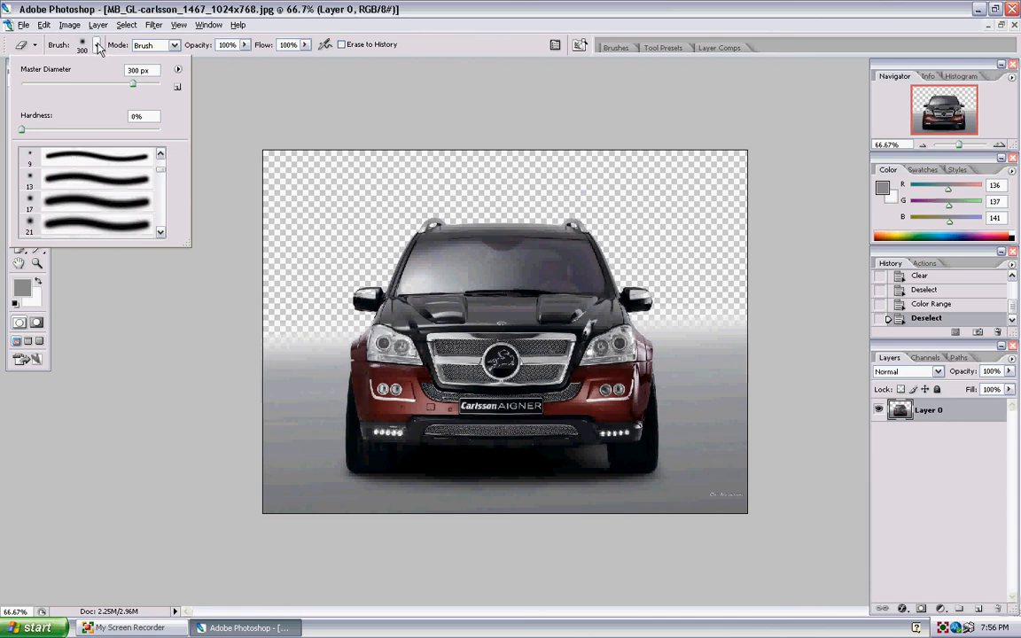
pyautogui.click(160, 153)
pyautogui.click(149, 207)
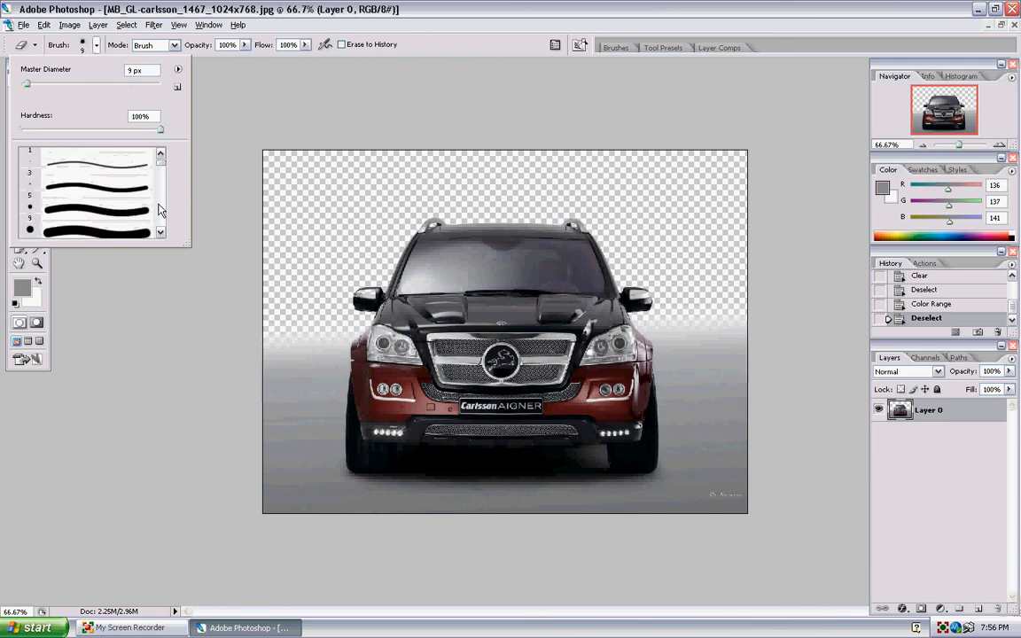
pyautogui.doubleClick(142, 208)
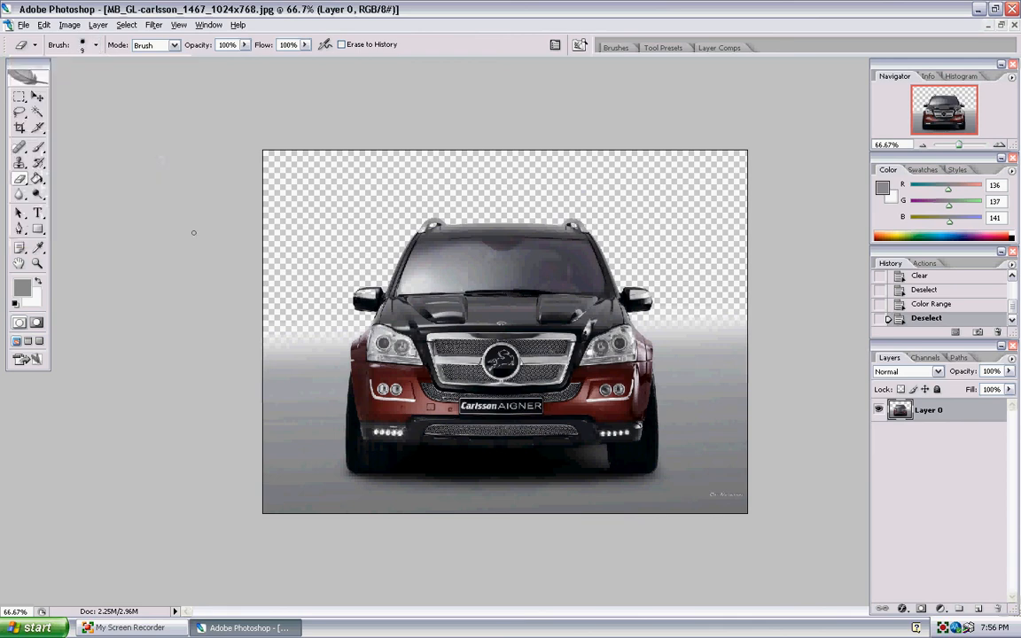
pyautogui.press(']')
pyautogui.press(']')
pyautogui.press(']')
pyautogui.press(']')
pyautogui.press(']')
pyautogui.press(']')
pyautogui.press(']')
pyautogui.press(']')
pyautogui.press(']')
pyautogui.press(']')
pyautogui.press(']')
pyautogui.press(']')
pyautogui.press(']')
pyautogui.press(']')
# Step: Try erasing the grey ground to the left of and below the car, then undo the eraser strokes
pyautogui.moveTo(248, 326)
pyautogui.mouseDown()
pyautogui.moveTo(267, 536)
pyautogui.moveTo(274, 435)
pyautogui.moveTo(485, 537)
pyautogui.moveTo(656, 519)
pyautogui.moveTo(665, 528)
pyautogui.mouseUp()
pyautogui.hotkey('ctrl', 'alt', 'z')
pyautogui.hotkey('ctrl', 'alt', 'z')
pyautogui.hotkey('ctrl', 'alt', 'z')
pyautogui.hotkey('ctrl', 'alt', 'z')
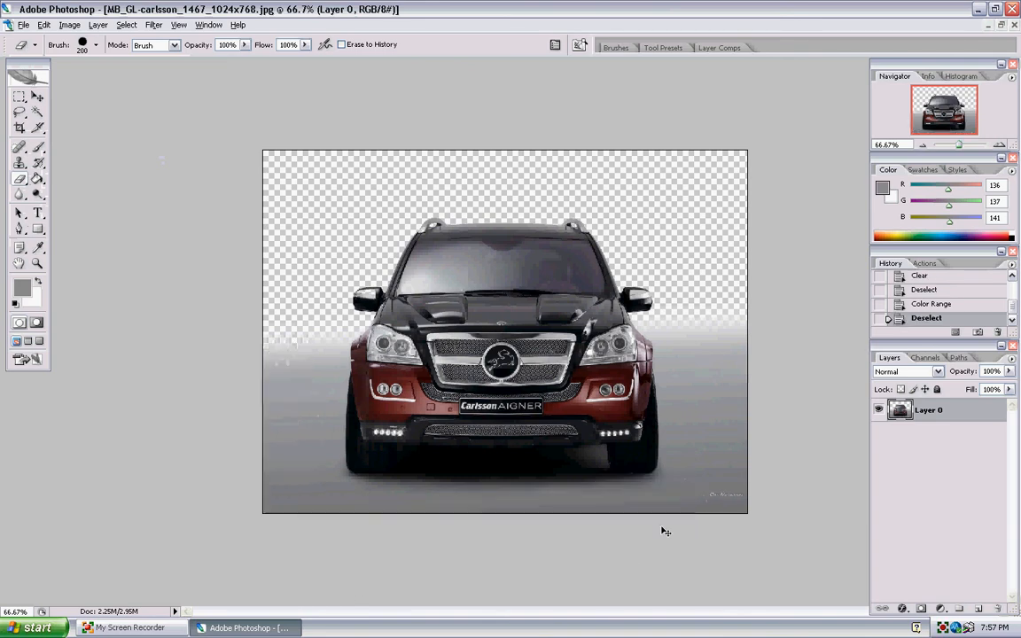
# Step: Erase the grey ground around the car with the hard eraser, leaving only a narrow band beside and beneath it
pyautogui.moveTo(589, 545)
pyautogui.mouseDown()
pyautogui.moveTo(347, 535)
pyautogui.moveTo(255, 474)
pyautogui.moveTo(228, 319)
pyautogui.moveTo(518, 575)
pyautogui.mouseUp()
pyautogui.moveTo(467, 536)
pyautogui.mouseDown()
pyautogui.moveTo(665, 496)
pyautogui.moveTo(684, 516)
pyautogui.moveTo(752, 330)
pyautogui.moveTo(734, 347)
pyautogui.moveTo(720, 481)
pyautogui.moveTo(734, 383)
pyautogui.moveTo(718, 306)
pyautogui.mouseUp()
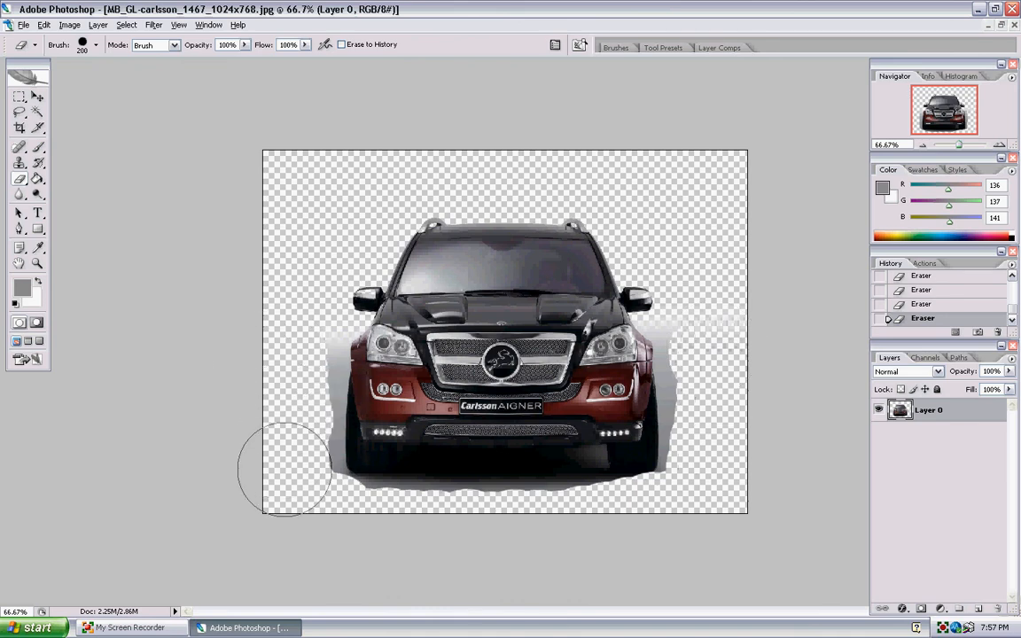
# Step: Select the remaining grey patches along the car's left side with the Magic Wand at tolerance 32 and clear them
pyautogui.click(37, 112)
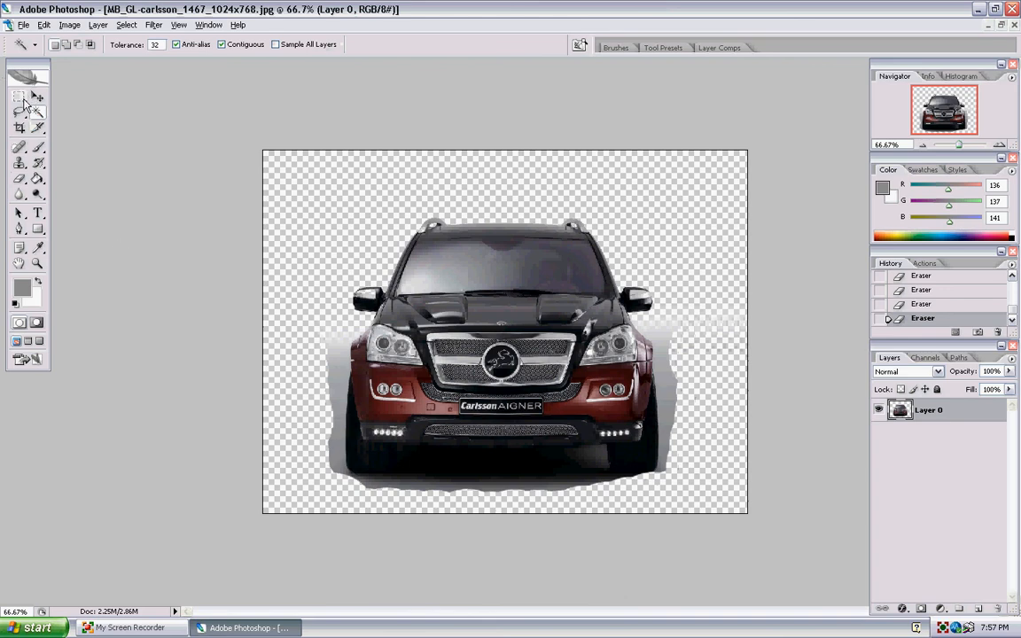
pyautogui.click(24, 104)
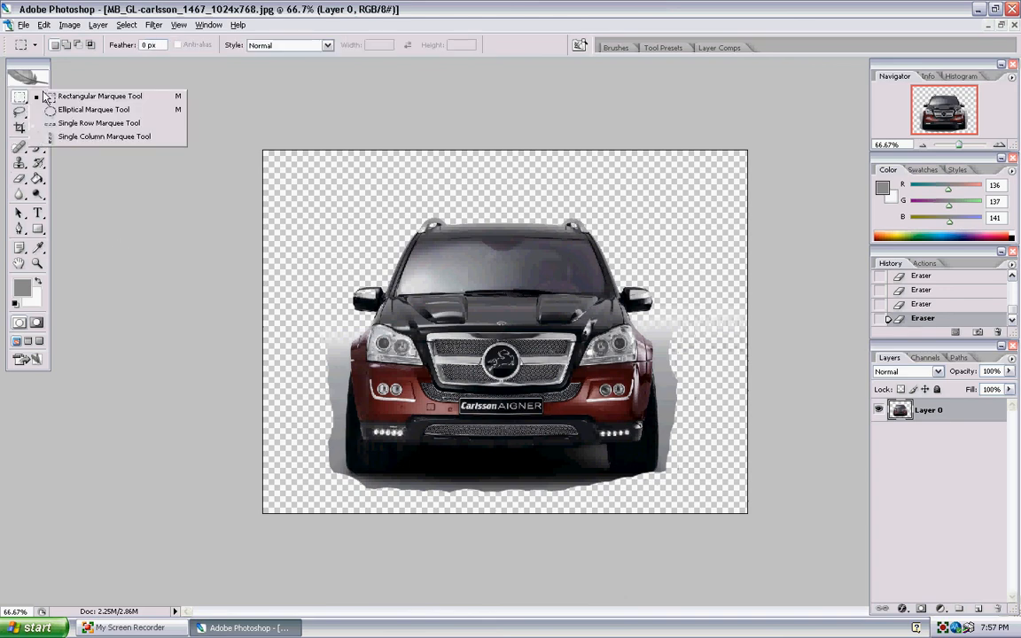
pyautogui.click(37, 112)
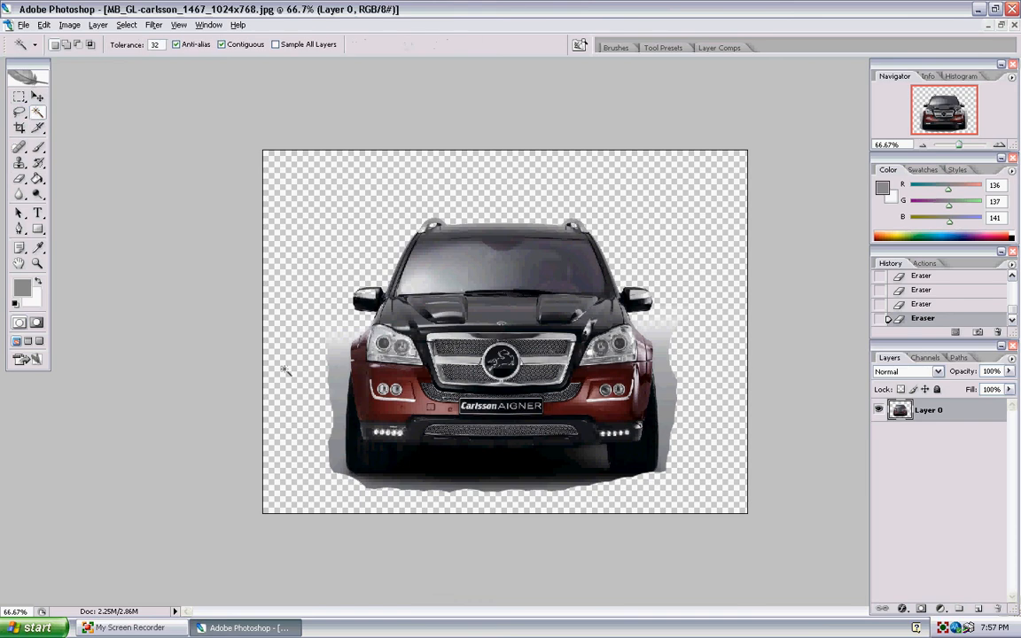
pyautogui.click(334, 382)
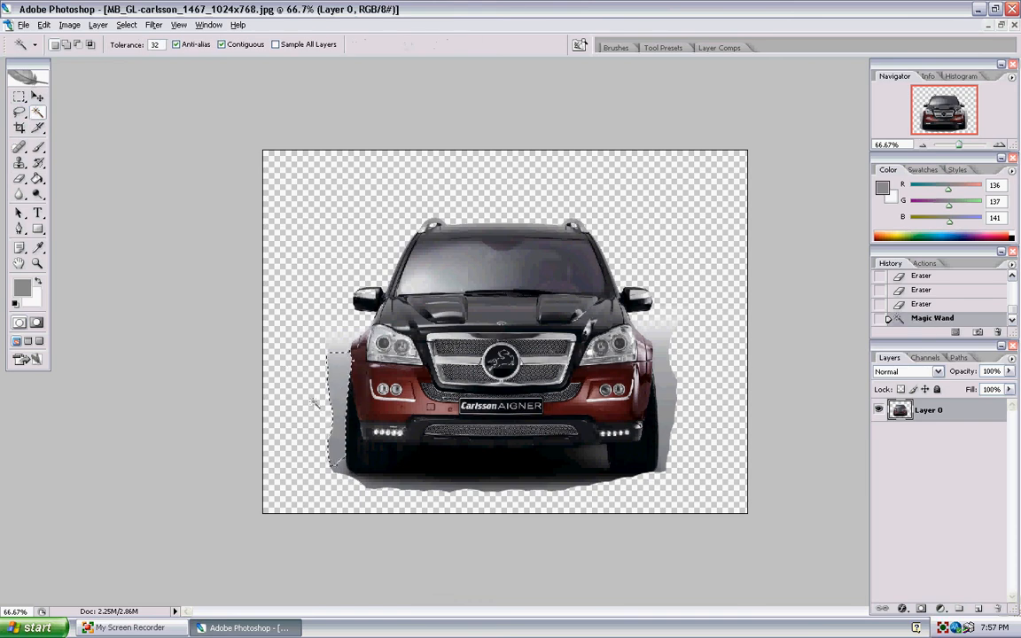
pyautogui.click(332, 365)
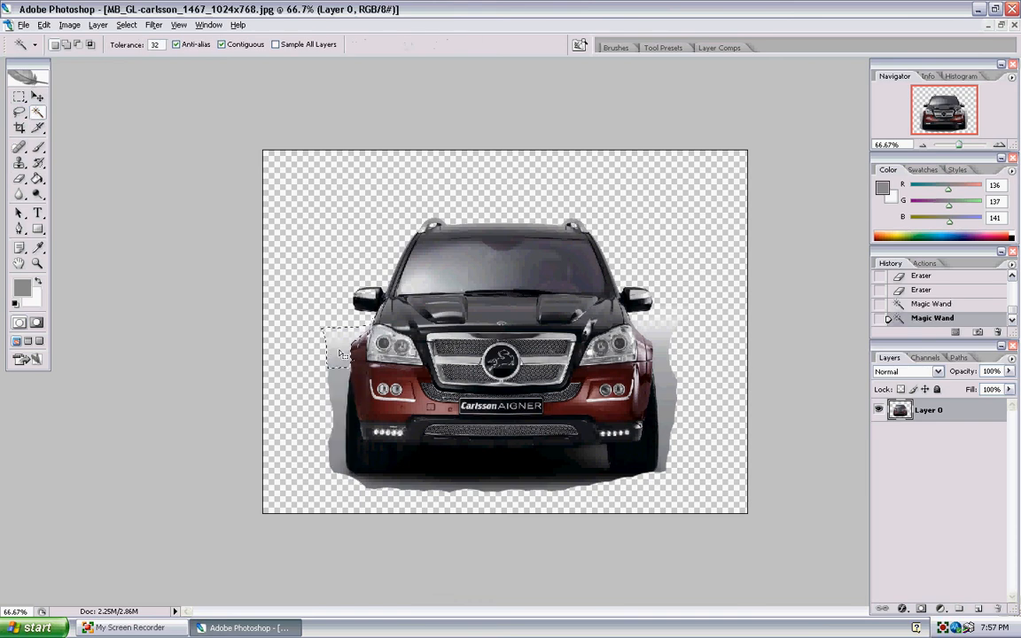
pyautogui.press('Delete')
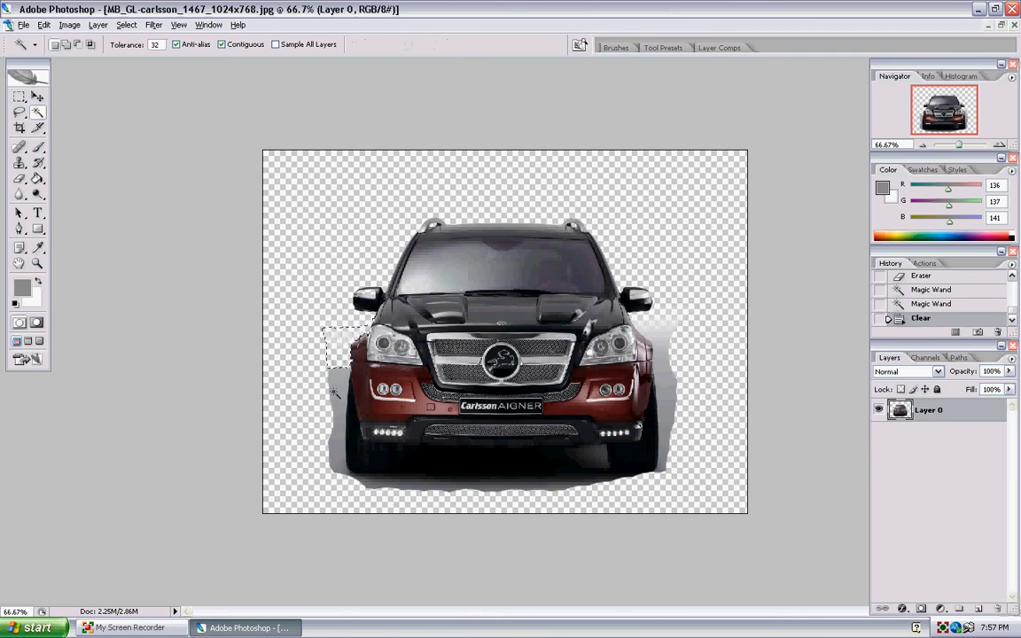
pyautogui.click(336, 417)
pyautogui.press('Delete')
# Step: Clear the grey remnants beneath the car and along its right side using Magic Wand selections
pyautogui.click(443, 484)
pyautogui.press('Delete')
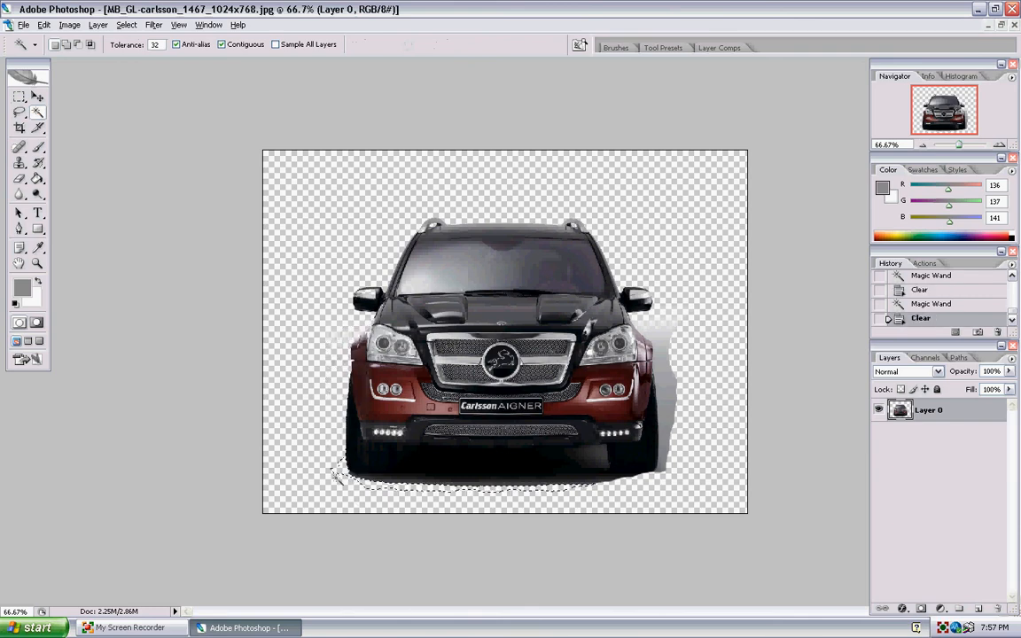
pyautogui.click(665, 354)
pyautogui.press('Delete')
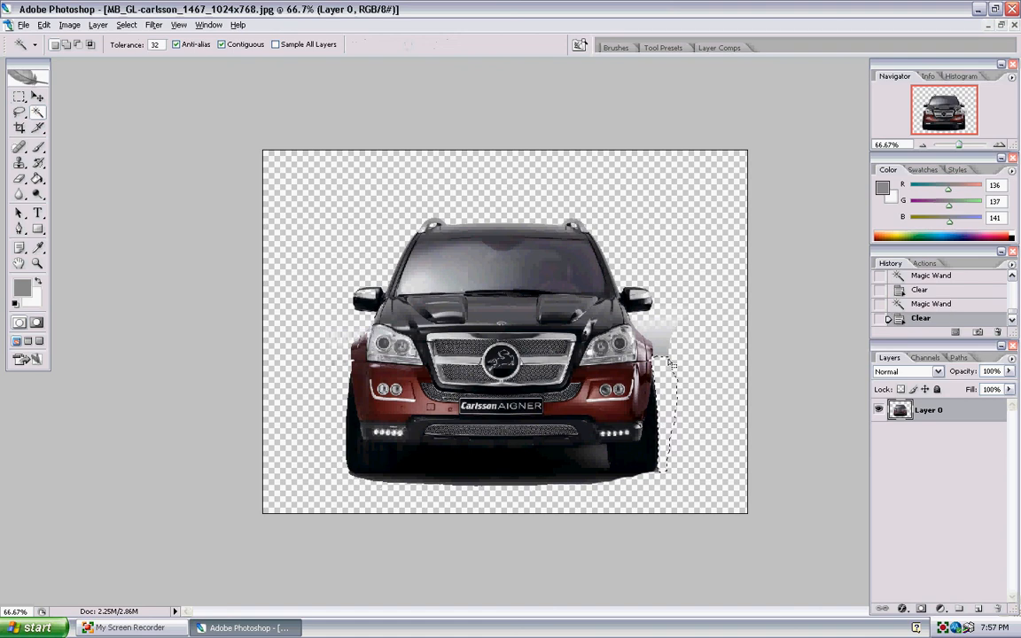
pyautogui.click(661, 344)
pyautogui.press('Delete')
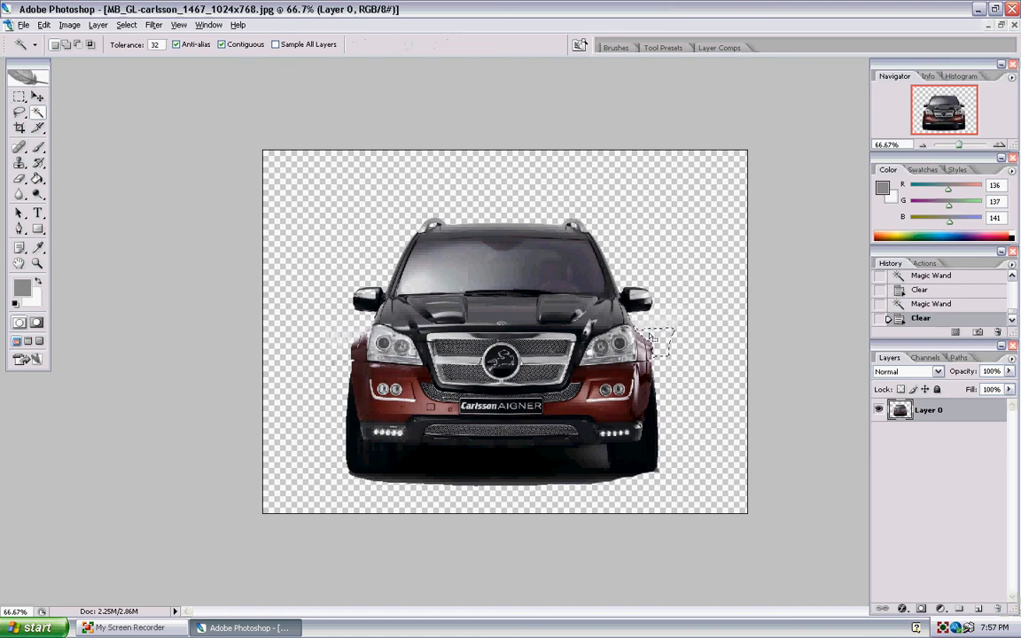
# Step: Clear the faint haze beside the car's right-hand mirror with the Magic Wand and reset the foreground and background colors to default
pyautogui.click(672, 319)
pyautogui.press('d')
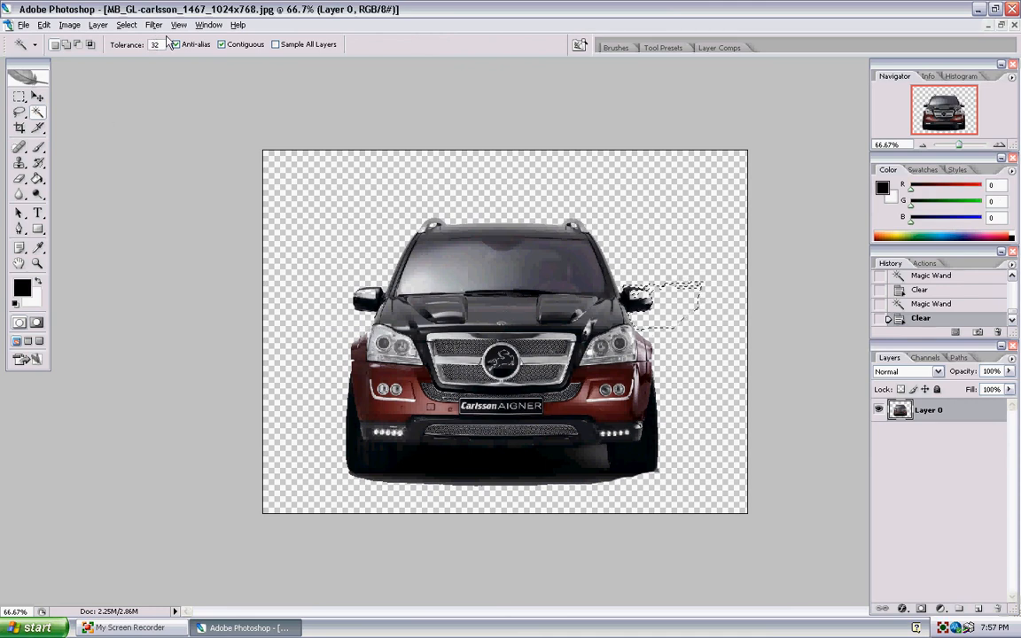
pyautogui.moveTo(161, 45); pyautogui.dragTo(127, 45)
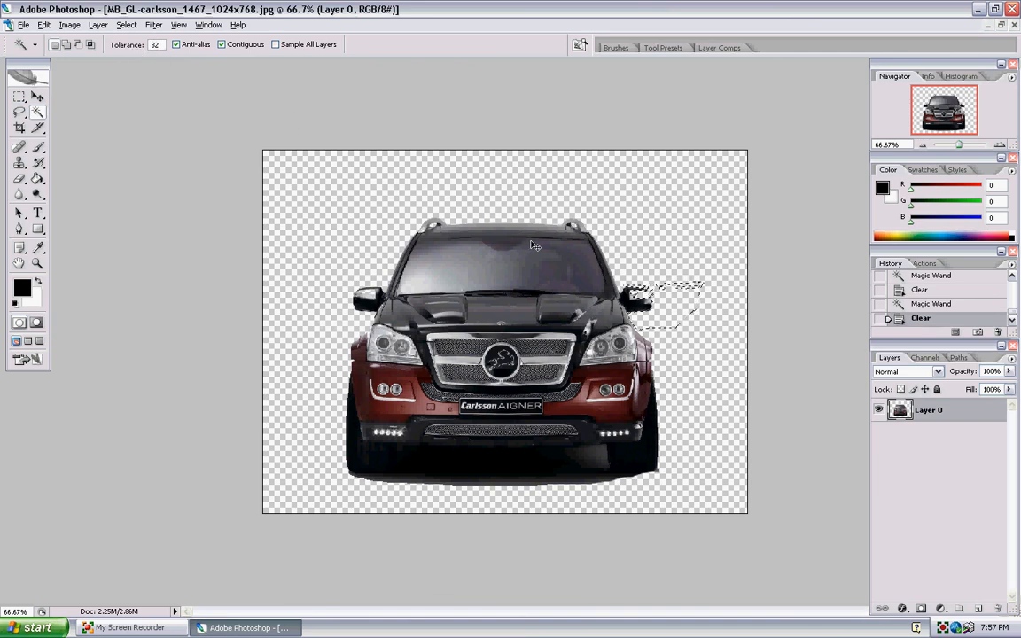
# Step: Drop the haze selection, try selecting the shadow beneath the car with the Magic Wand, and deselect it
pyautogui.hotkey('ctrl', 'd')
pyautogui.click(523, 484)
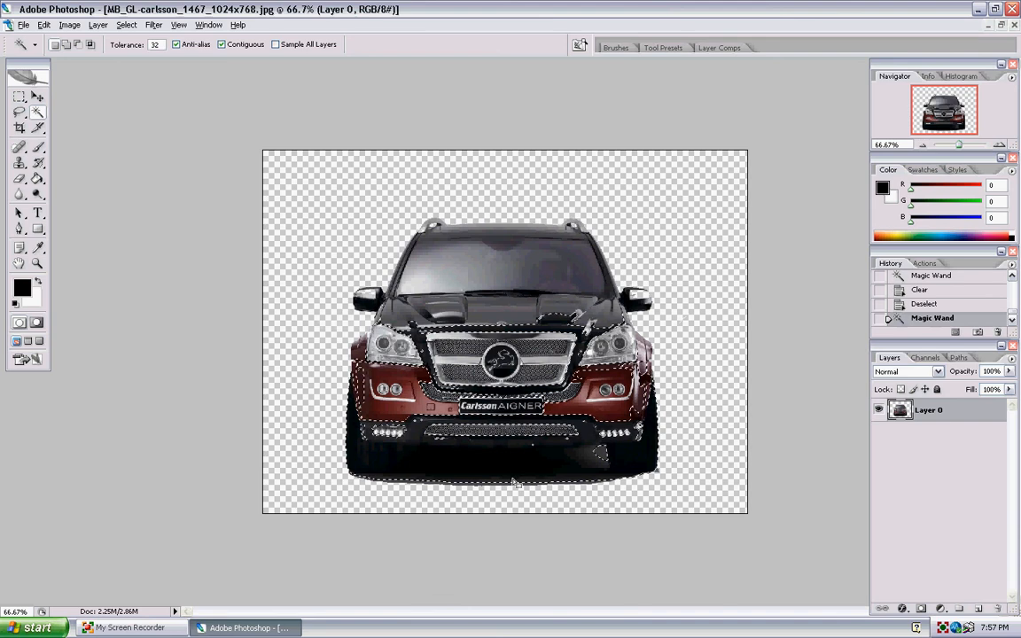
pyautogui.hotkey('ctrl', 'd')
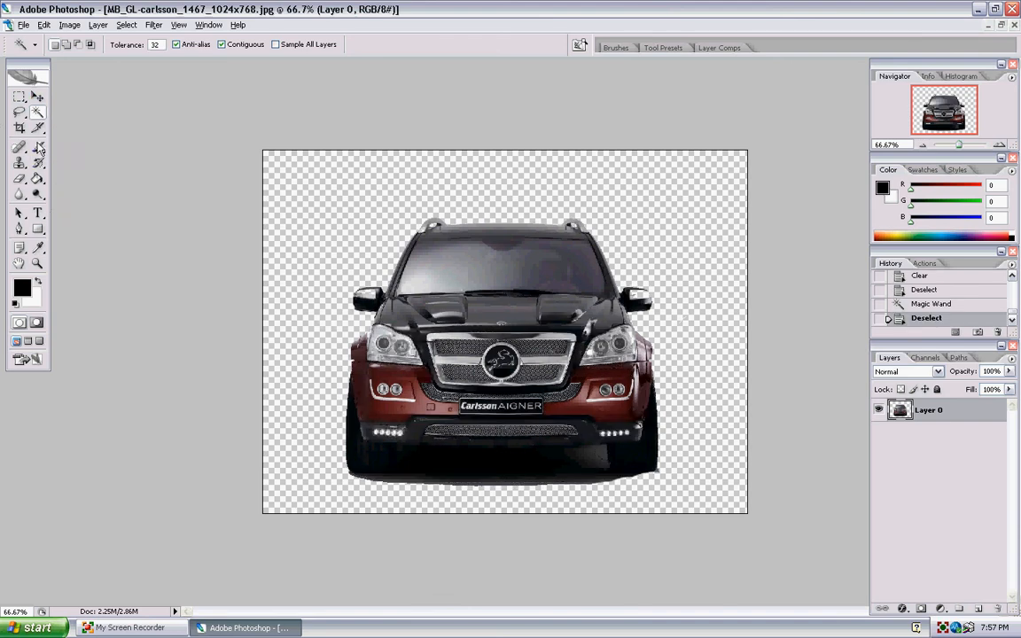
# Step: Erase the dark shadow between the car's front wheels, below the bumper, using the Eraser at brush size 90
pyautogui.click(19, 178)
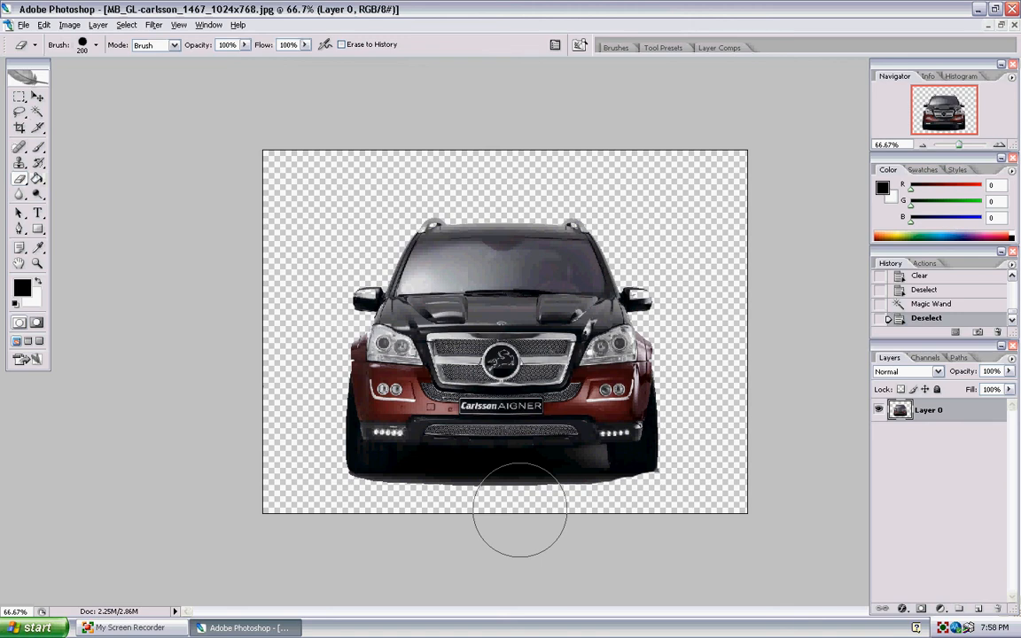
pyautogui.press('[')
pyautogui.press('[')
pyautogui.press('[')
pyautogui.press('[')
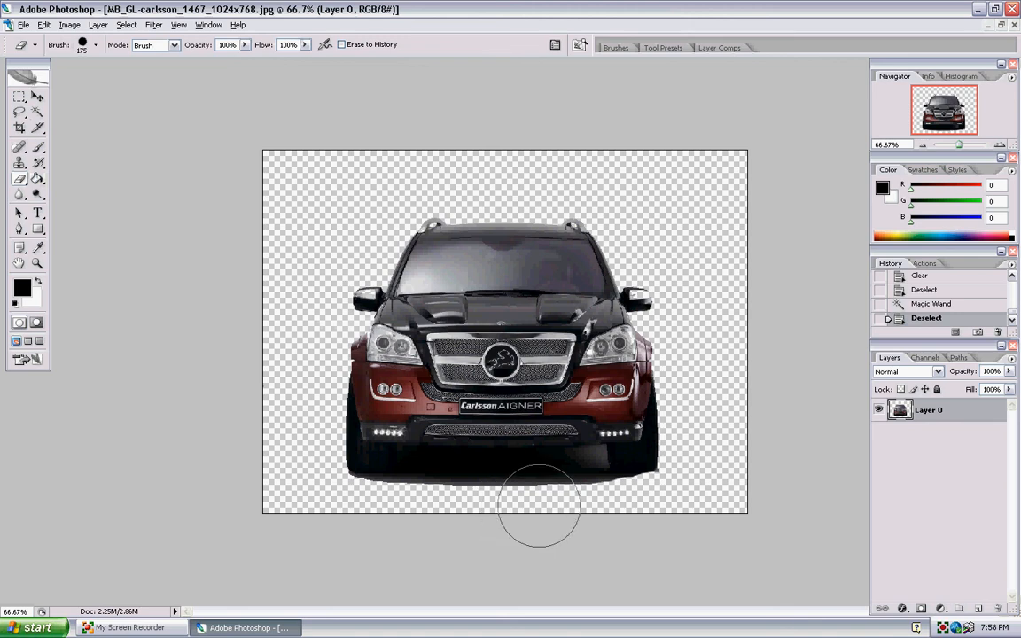
pyautogui.click(559, 489)
pyautogui.click(580, 480)
pyautogui.press('[')
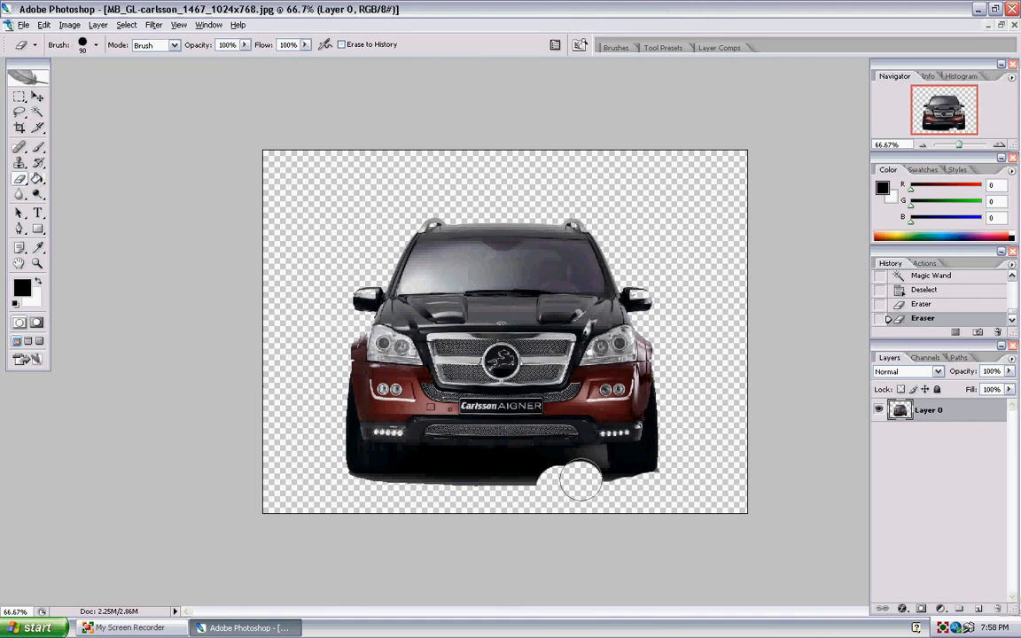
pyautogui.click(572, 476)
pyautogui.click(594, 479)
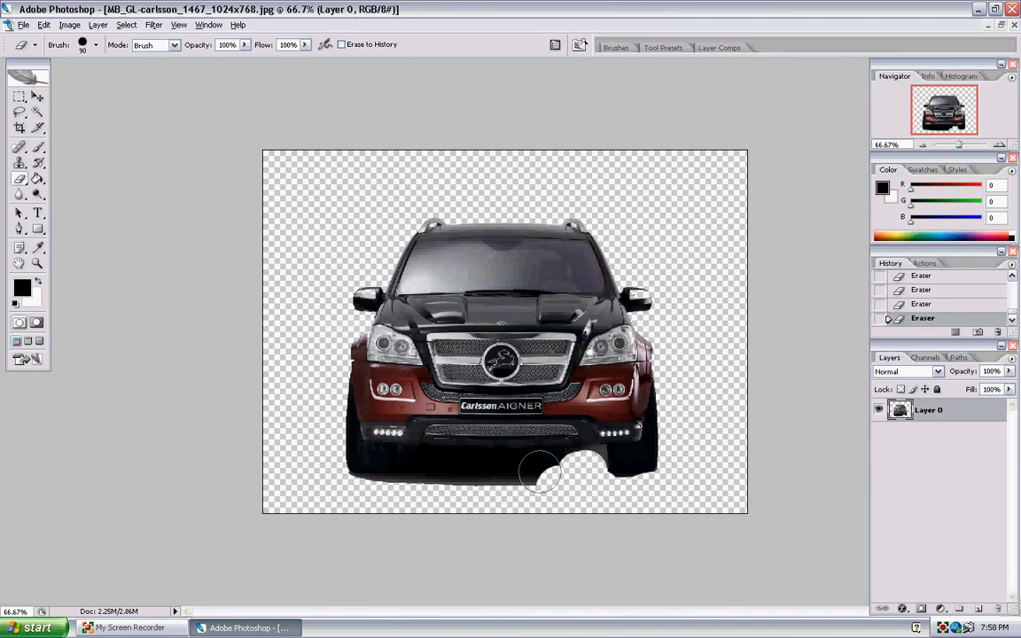
pyautogui.keyDown('shift'); pyautogui.click(426, 472); pyautogui.keyUp('shift')
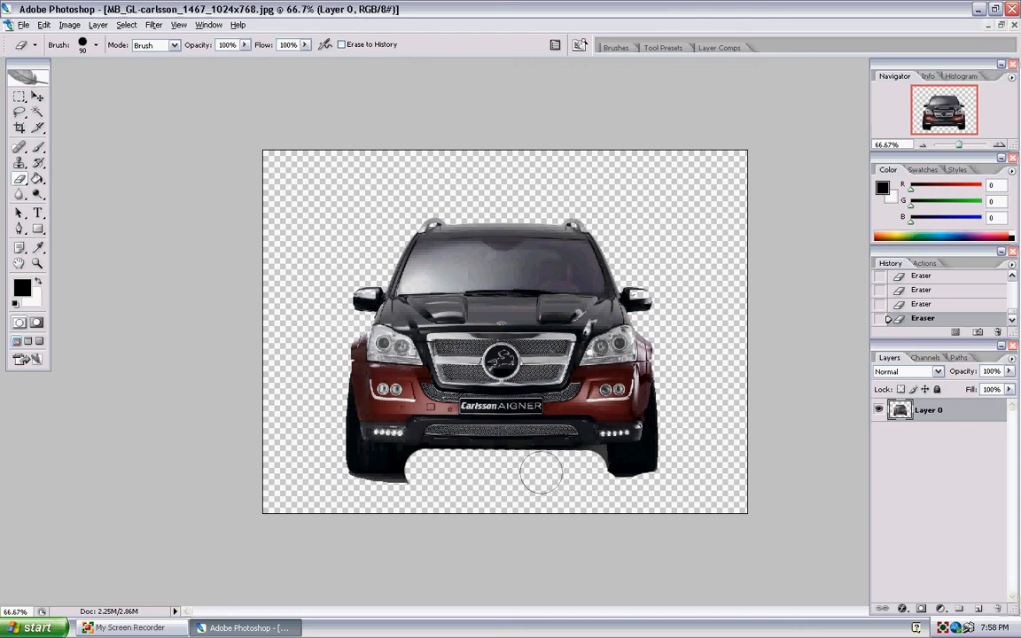
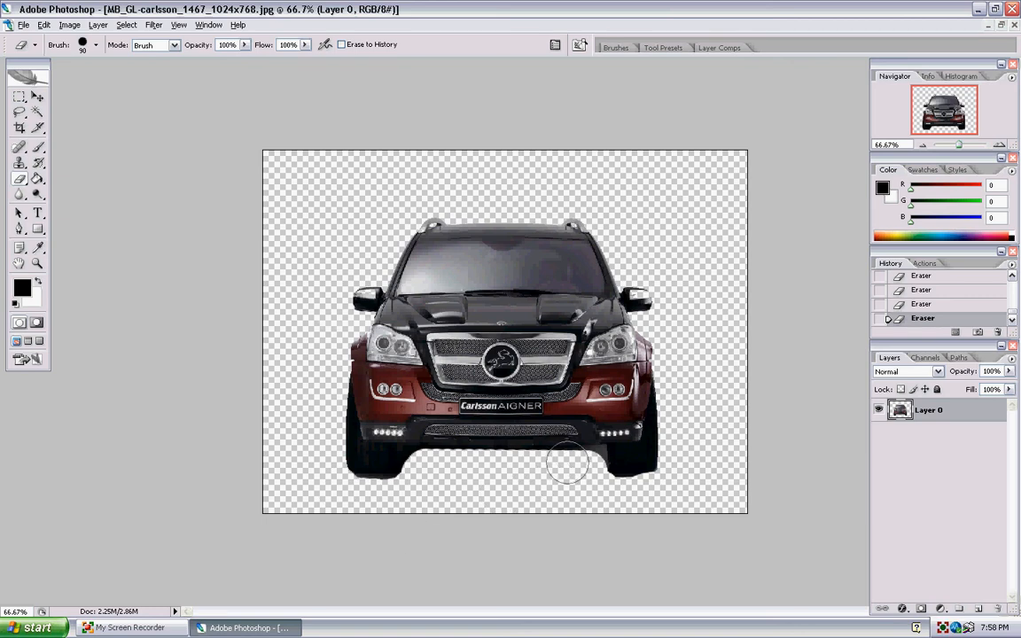
# Step: Trim the leftover shadow at the inner edges of the wheels and under the bumper with a size 30 Eraser
pyautogui.press('[')
pyautogui.press('[')
pyautogui.press('[')
pyautogui.press('[')
pyautogui.press('[')
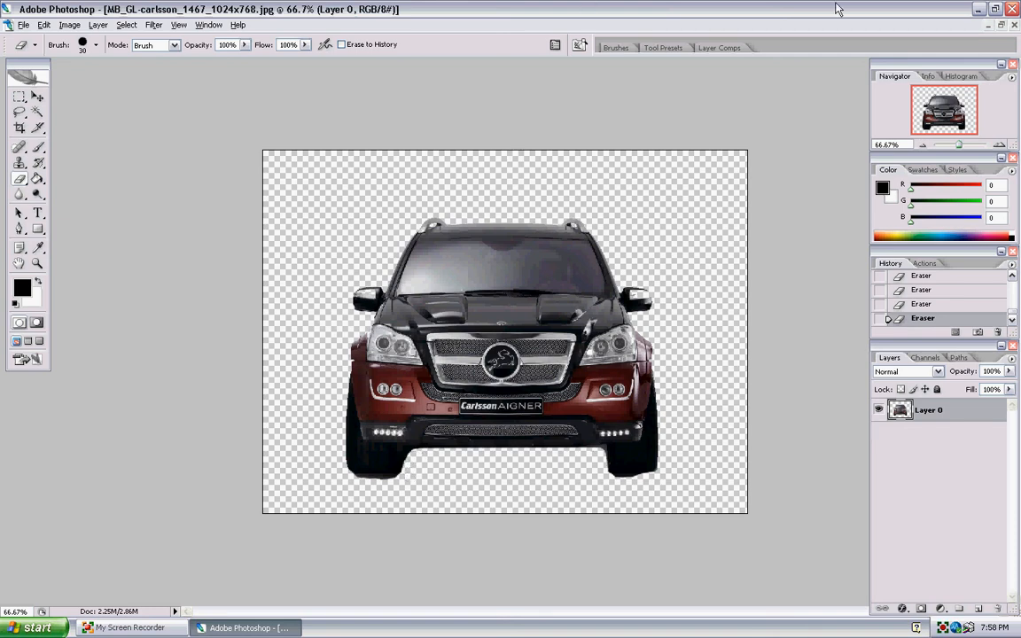
# Step: Copy the cut-out car layer into Drawing1.psd from its own window, and bring the source car image back to the front
pyautogui.click(1001, 25)
pyautogui.moveTo(313, 116); pyautogui.dragTo(642, 107)
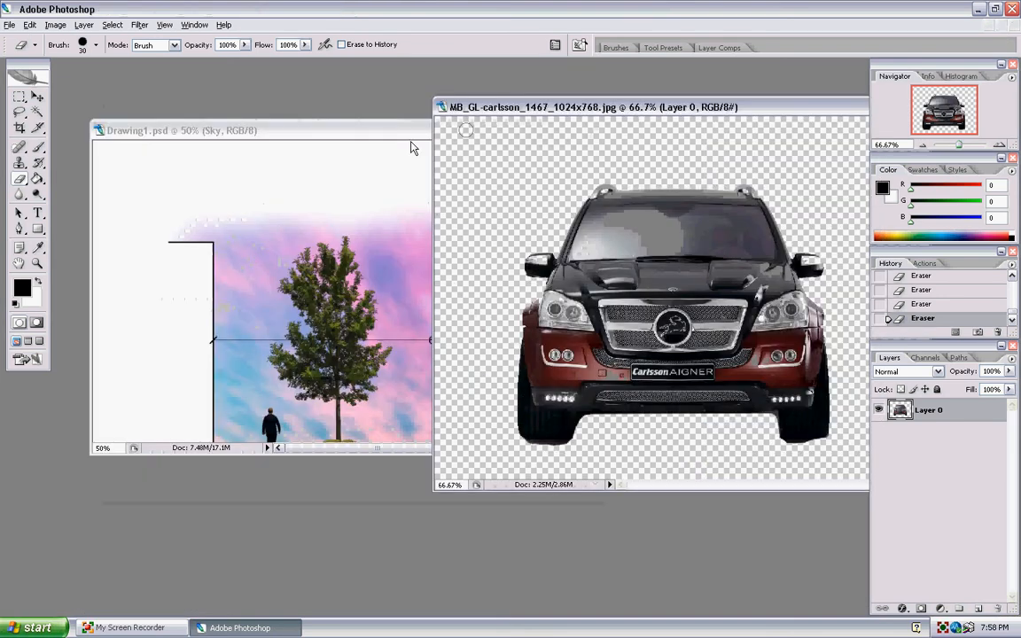
pyautogui.click(38, 96)
pyautogui.moveTo(494, 263); pyautogui.dragTo(350, 255)
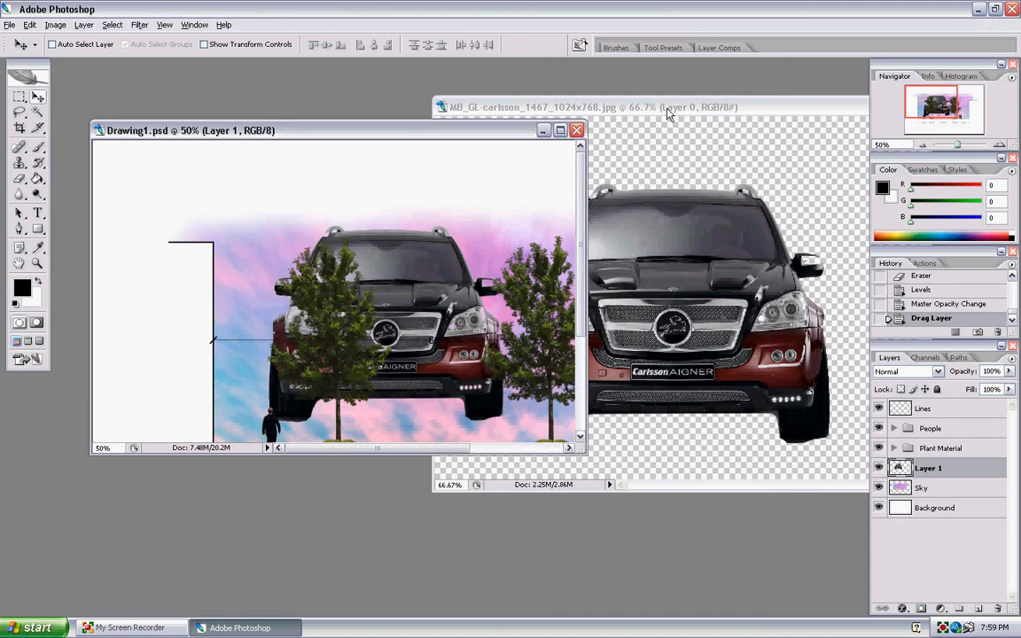
pyautogui.click(672, 107)
pyautogui.moveTo(672, 108); pyautogui.dragTo(464, 126)
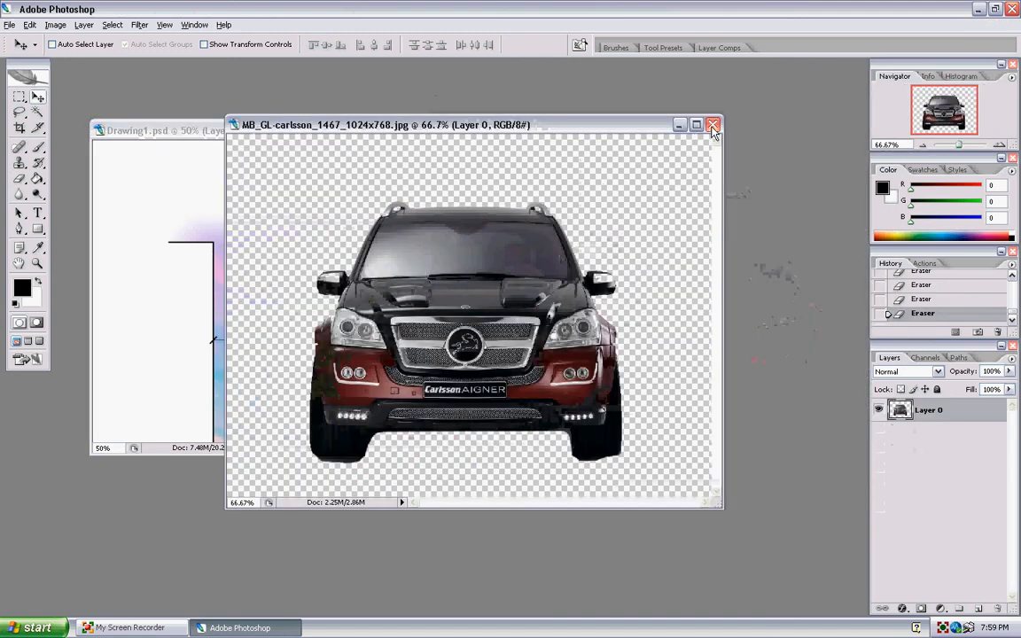
pyautogui.click(714, 126)
pyautogui.click(454, 252)
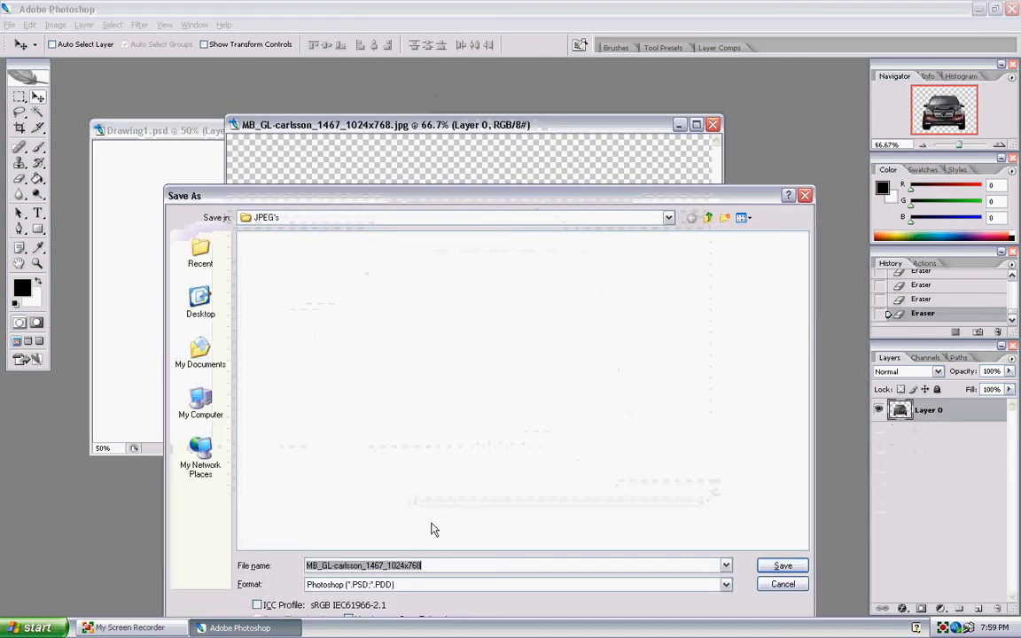
pyautogui.click(660, 585)
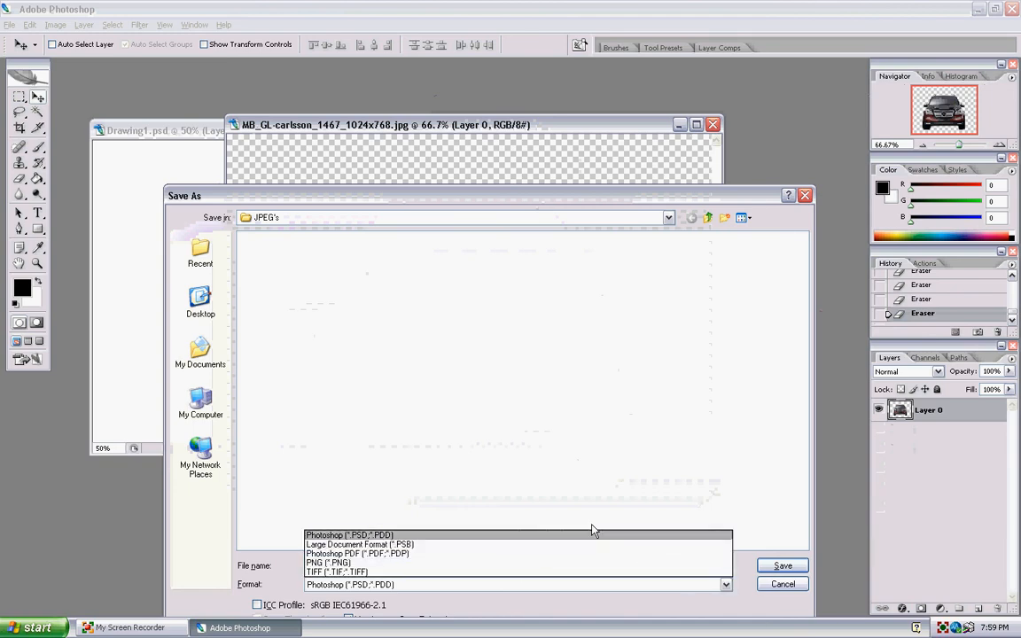
pyautogui.click(764, 592)
pyautogui.click(774, 587)
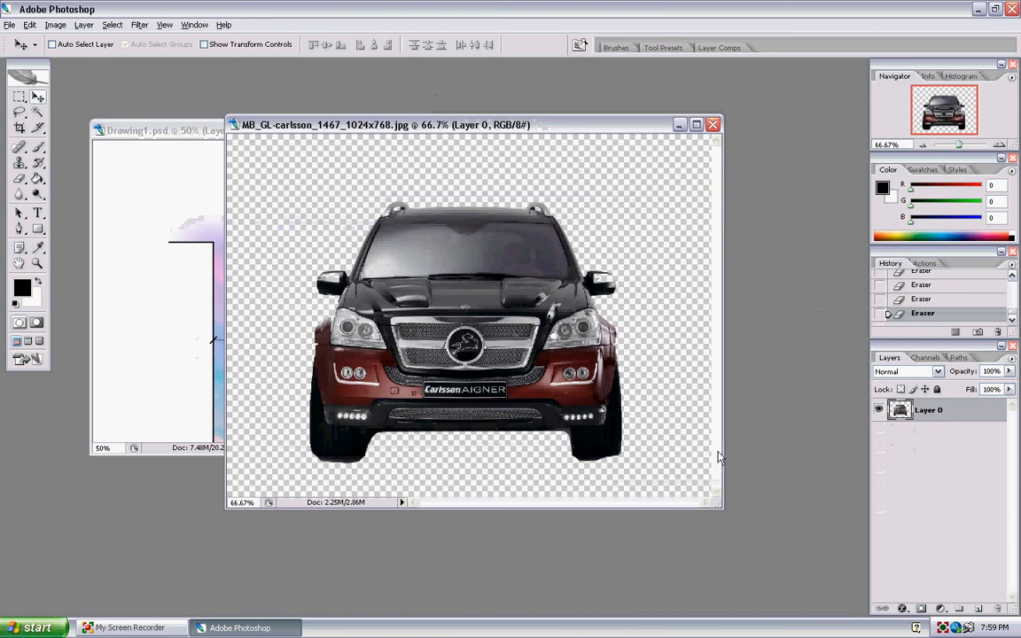
# Step: Close the source car image without saving it and maximize the Drawing1.psd window
pyautogui.click(714, 125)
pyautogui.click(514, 252)
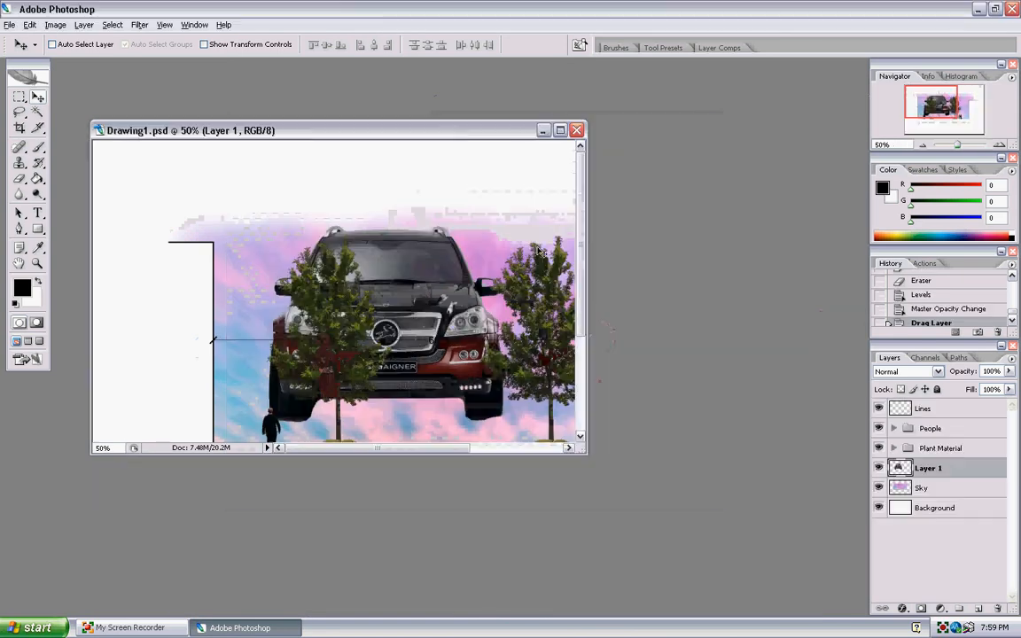
pyautogui.moveTo(455, 130); pyautogui.dragTo(512, 119)
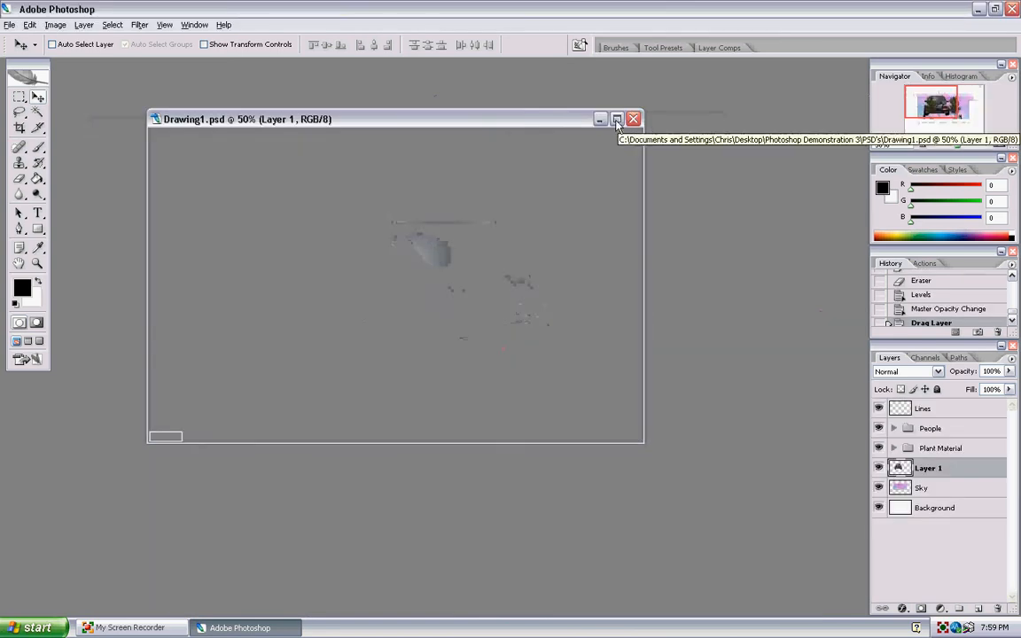
pyautogui.click(617, 119)
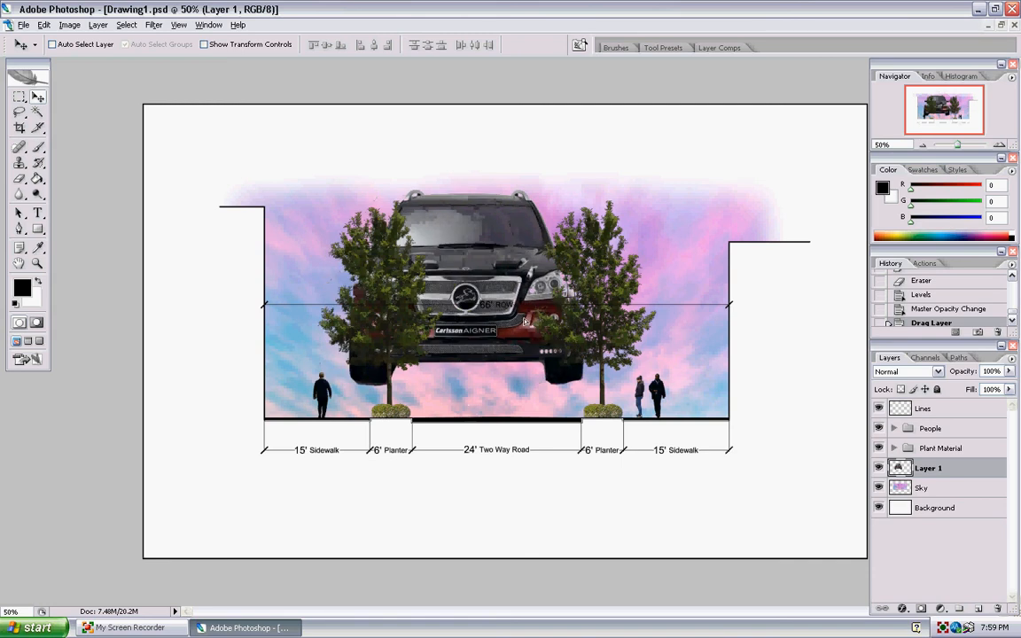
# Step: Shift the car over the middle of the road and rename its layer Vehicle One
pyautogui.moveTo(515, 340); pyautogui.dragTo(516, 320)
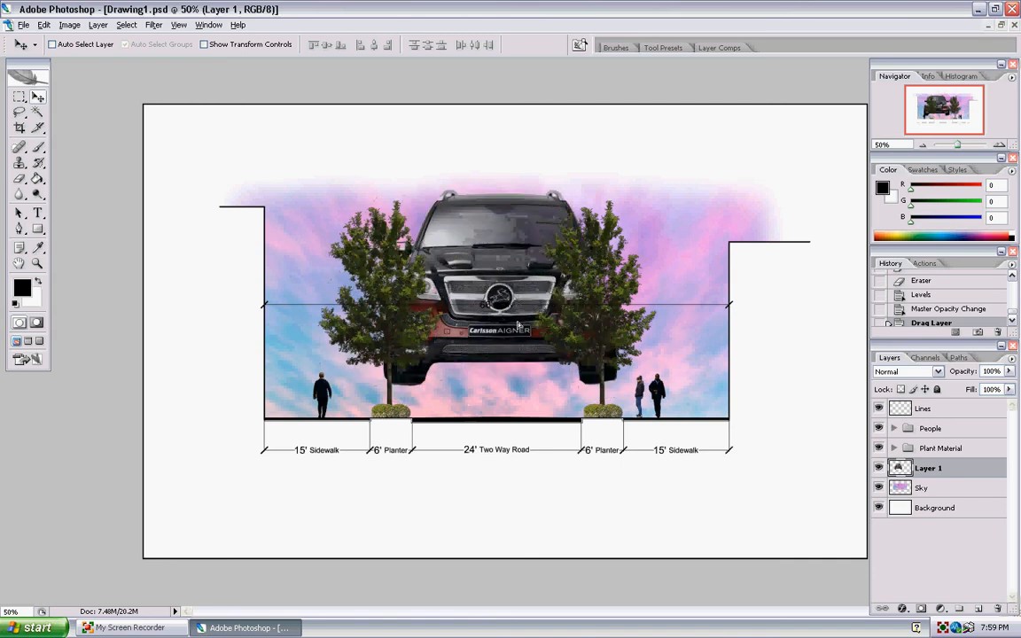
pyautogui.doubleClick(926, 470)
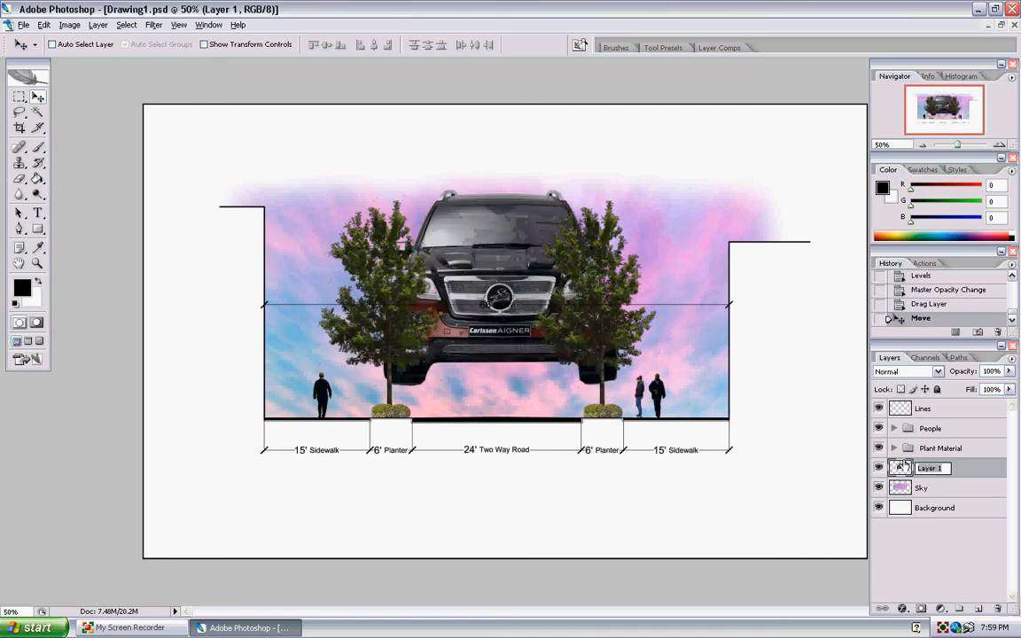
pyautogui.write('Vehicle One')
pyautogui.press('Return')
# Step: Scale the car proportionally to about 27.4% and stand it on the road beside the left planter
pyautogui.moveTo(442, 290); pyautogui.dragTo(465, 290)
pyautogui.hotkey('ctrl', 't')
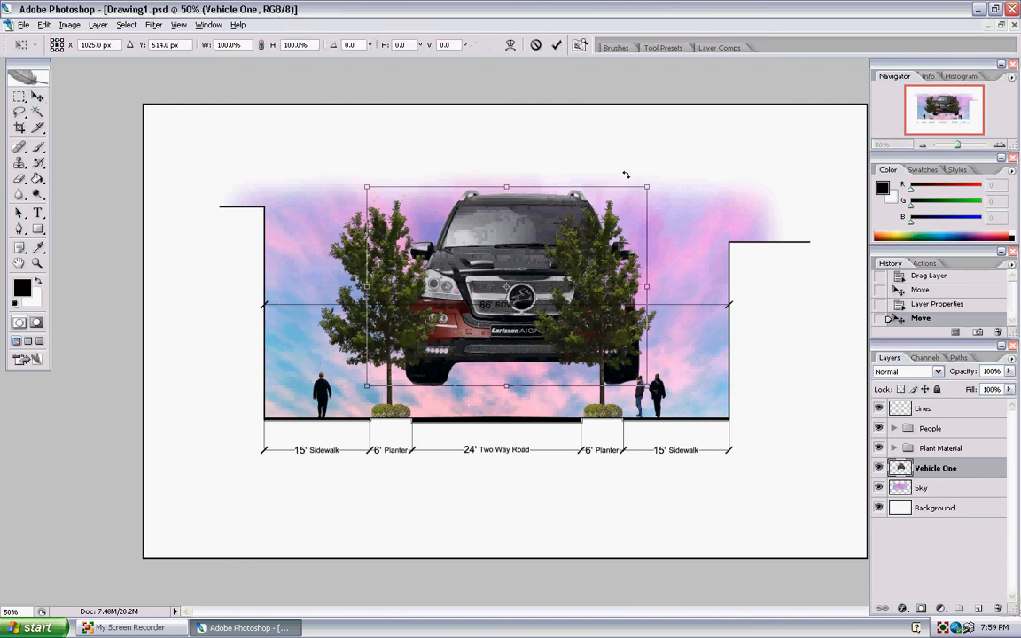
pyautogui.moveTo(650, 187); pyautogui.dragTo(588, 228)
pyautogui.keyDown('shift'); pyautogui.moveTo(539, 307); pyautogui.dragTo(479, 399); pyautogui.keyUp('shift')
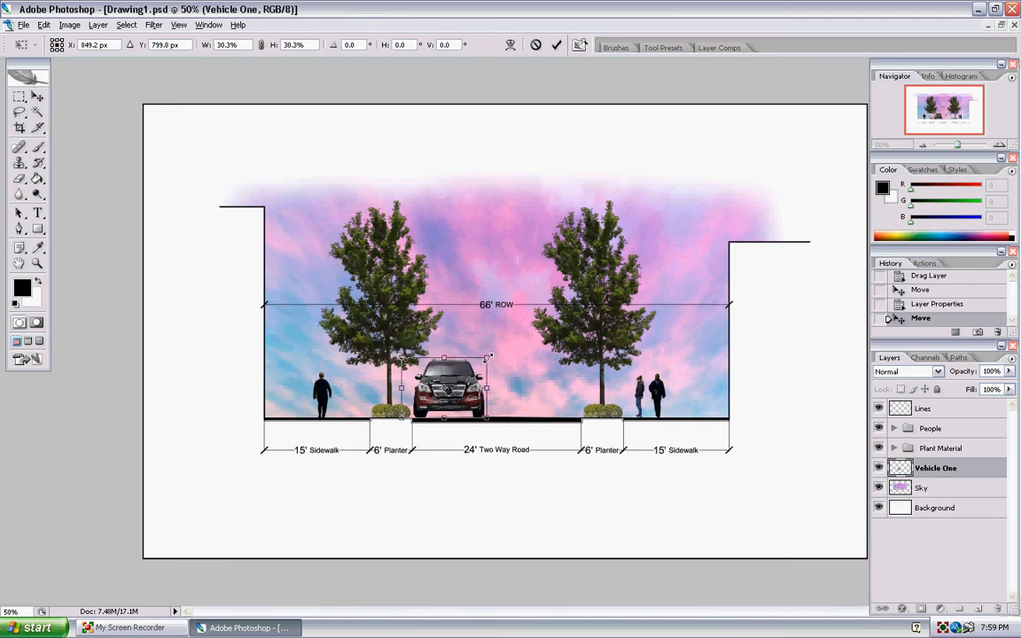
pyautogui.keyDown('shift'); pyautogui.moveTo(488, 357); pyautogui.dragTo(483, 362); pyautogui.keyUp('shift')
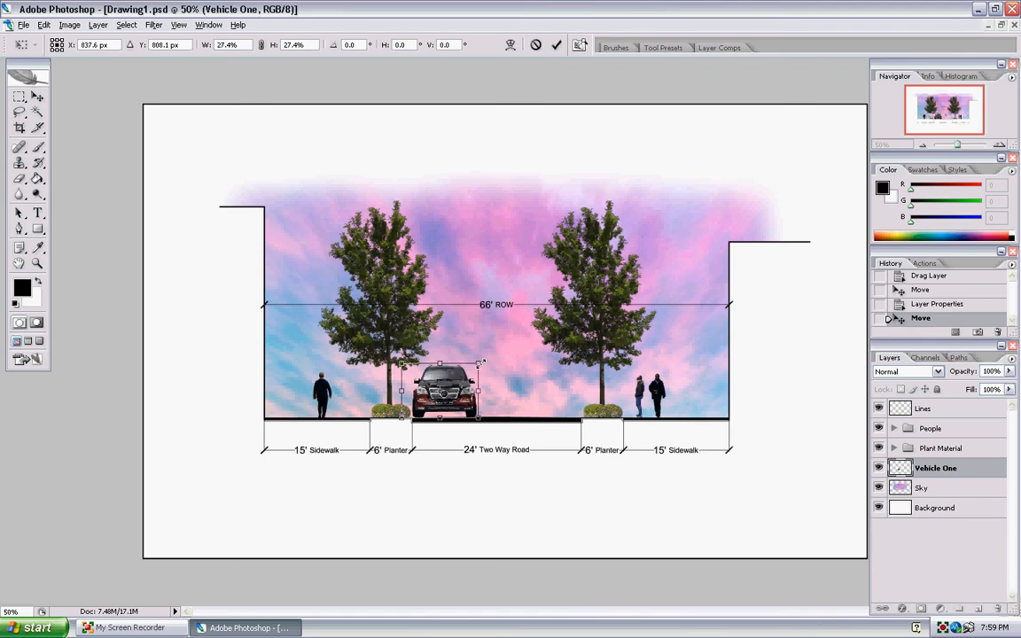
pyautogui.press('Return')
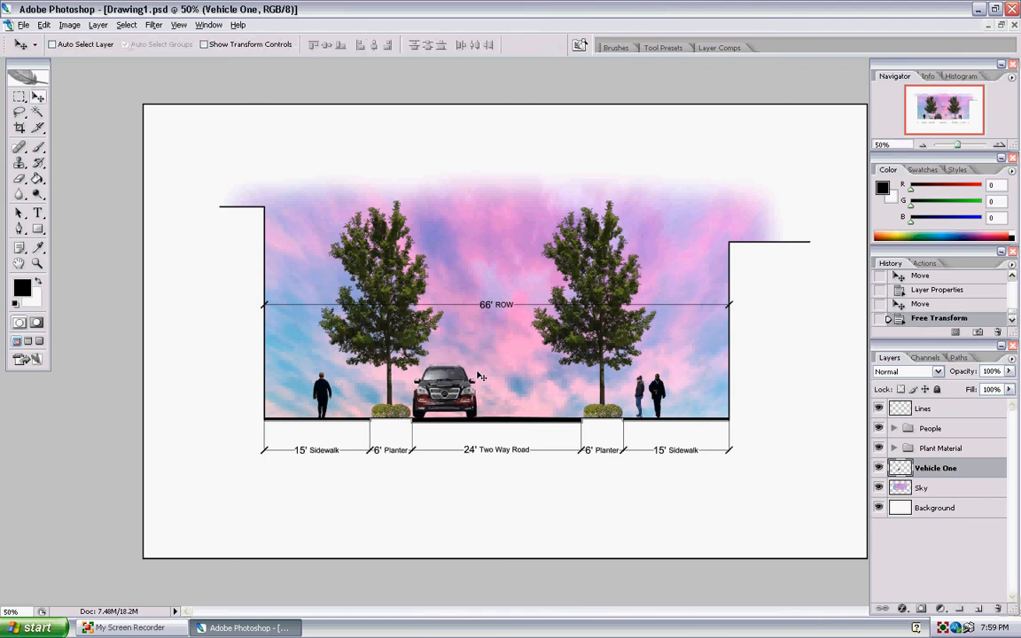
# Step: Nudge the car slightly right, away from the left planter's edge
pyautogui.press('Right')
pyautogui.press('Right')
pyautogui.press('Right')
pyautogui.press('Right')
pyautogui.press('Right')
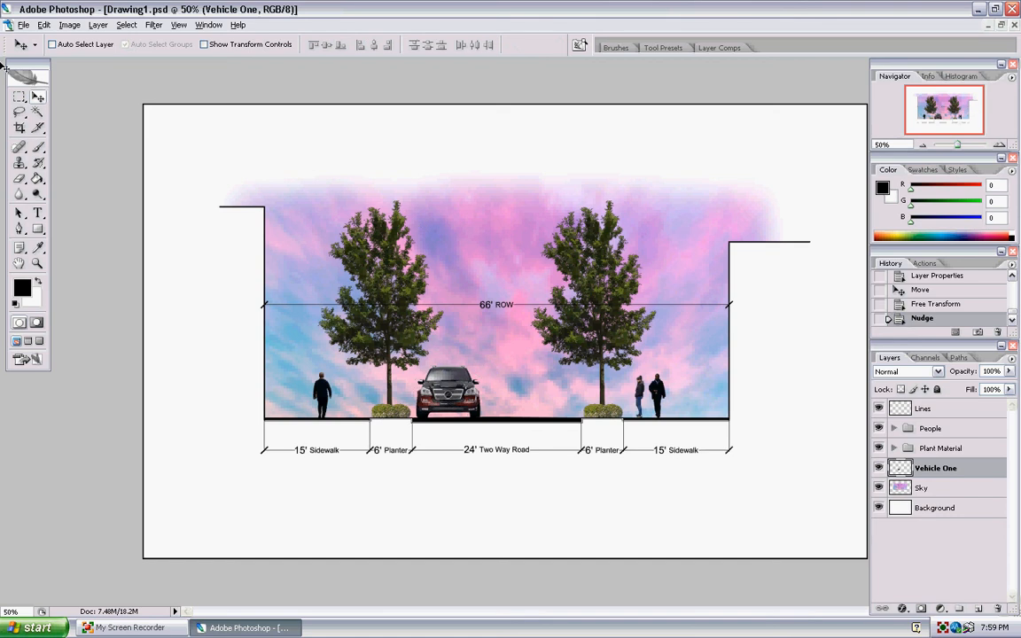
# Step: Open Renault_ondelios_226_1024x768 from the JPEG's folder using thumbnail view and convert its background into the editable layer Layer 0
pyautogui.click(24, 25)
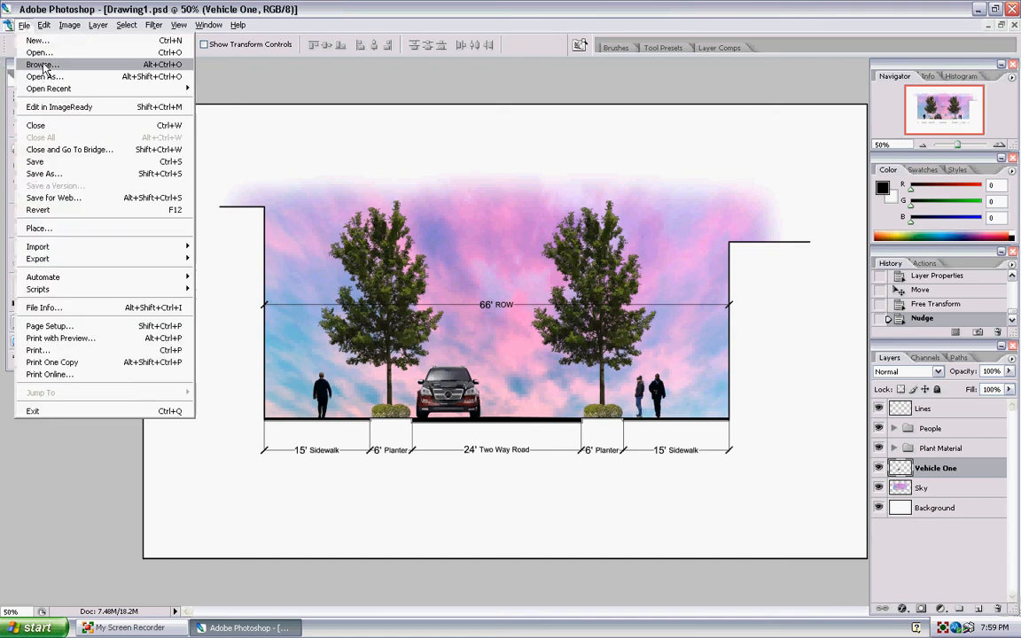
pyautogui.click(31, 51)
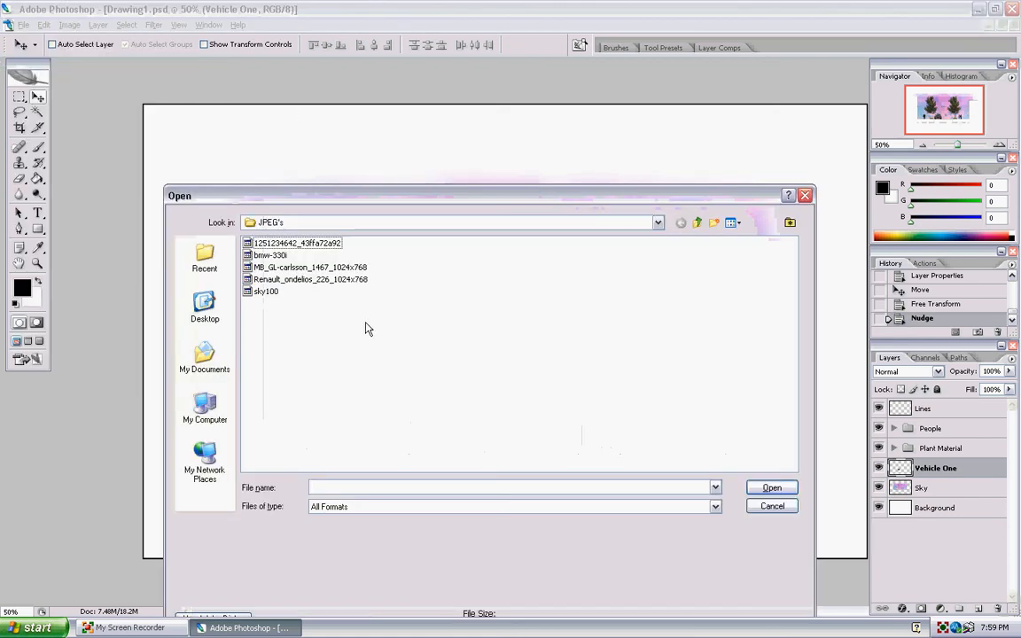
pyautogui.rightClick(368, 325)
pyautogui.moveTo(417, 331)
pyautogui.click(484, 330)
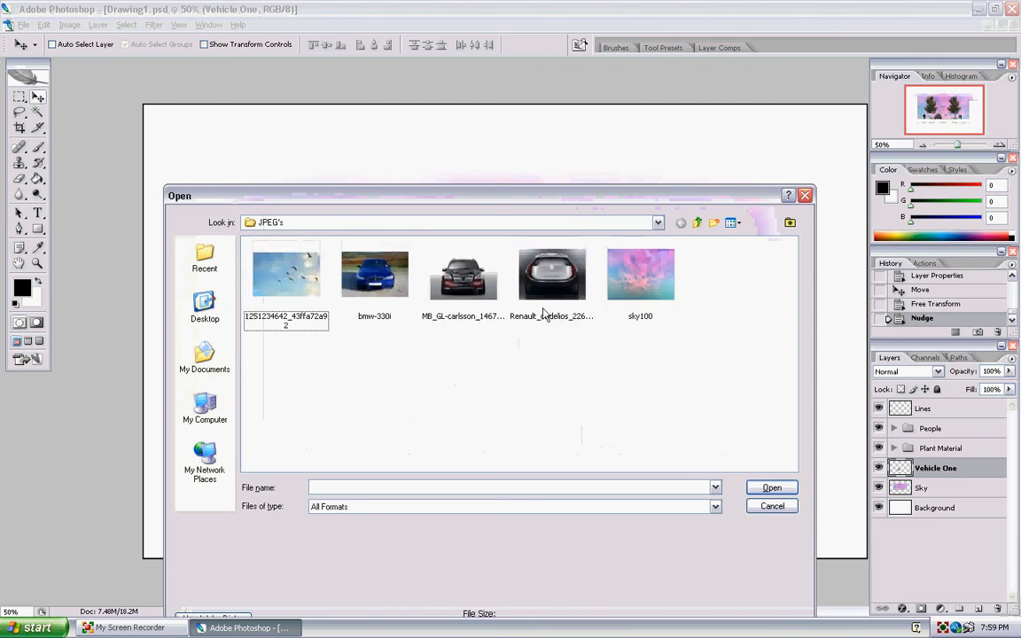
pyautogui.click(549, 271)
pyautogui.click(772, 487)
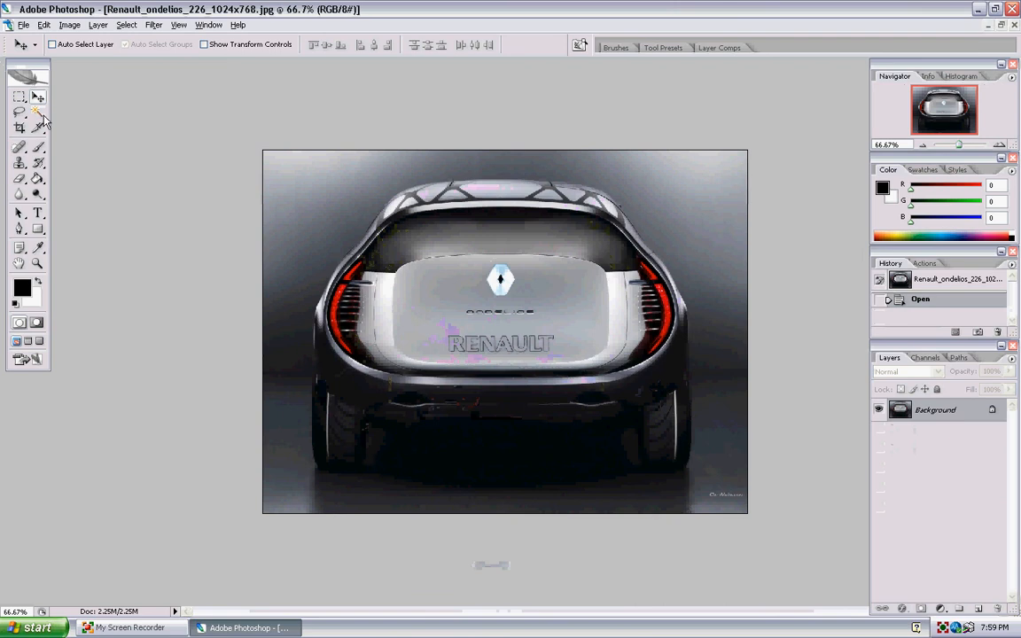
pyautogui.doubleClick(936, 408)
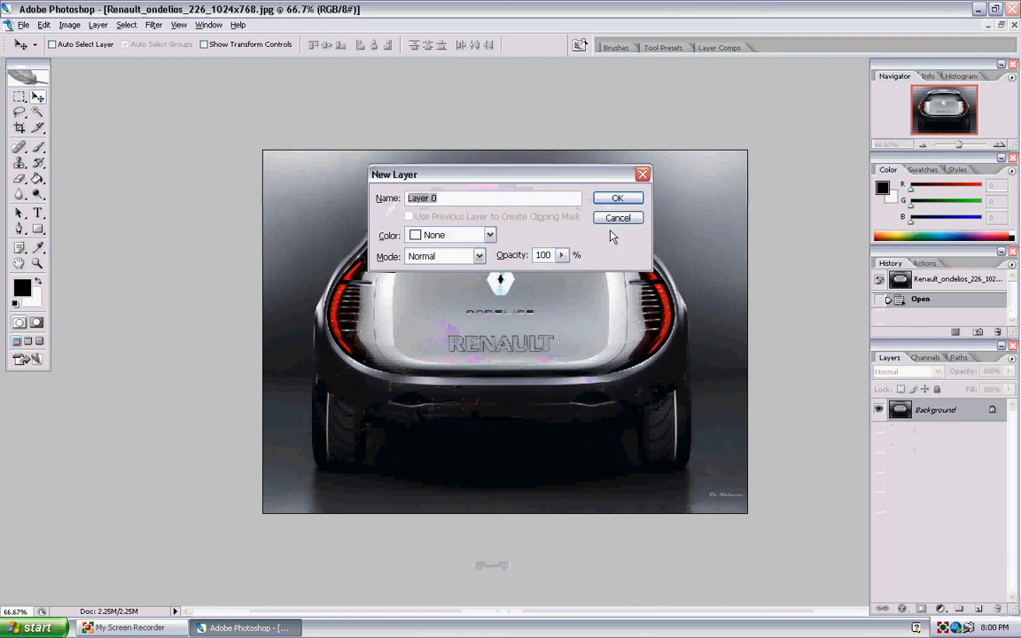
pyautogui.click(615, 199)
# Step: Clear patches of the grey backdrop in the photo's upper-left and lower-left corners using the Magic Wand at tolerance 32
pyautogui.click(37, 111)
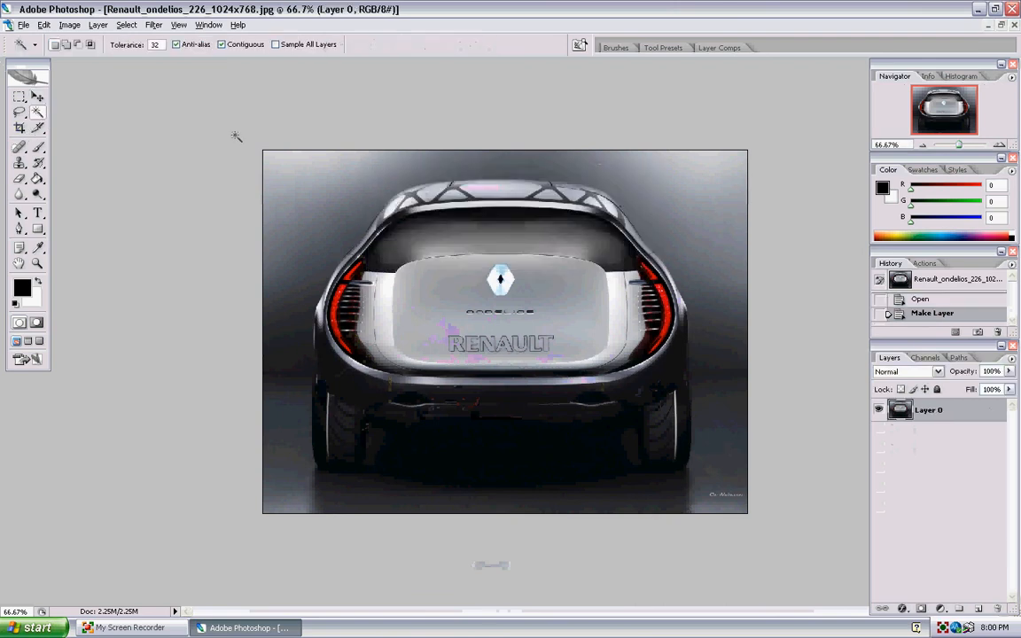
pyautogui.click(296, 215)
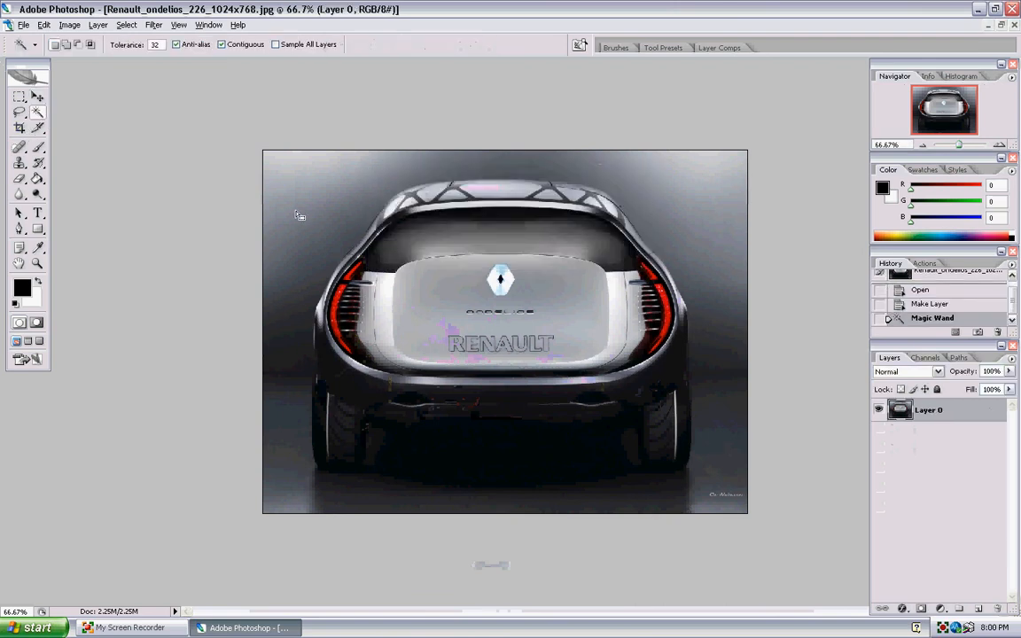
pyautogui.click(286, 165)
pyautogui.press('Delete')
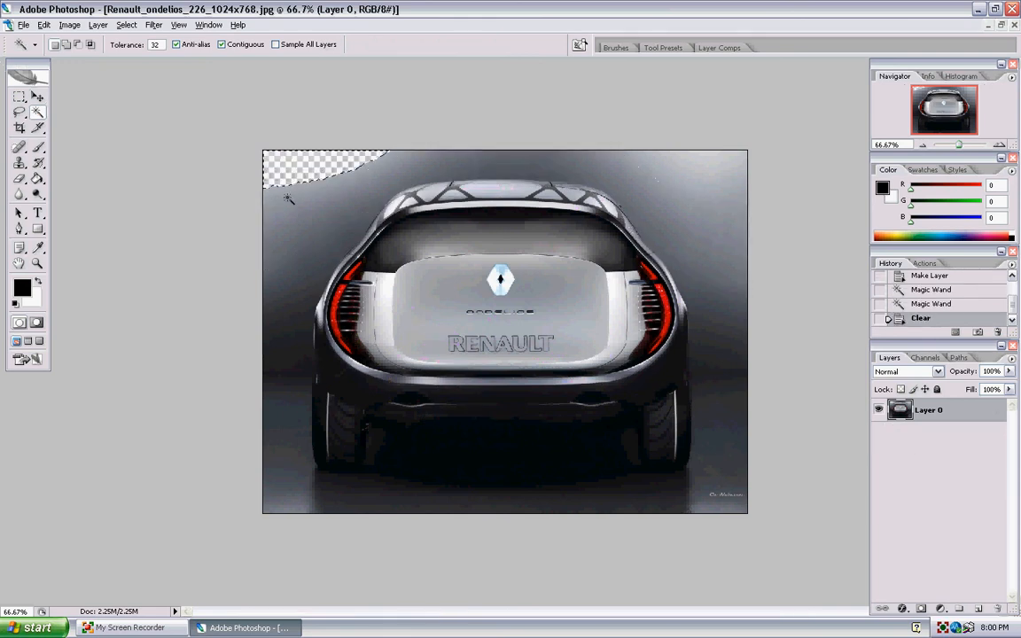
pyautogui.click(337, 178)
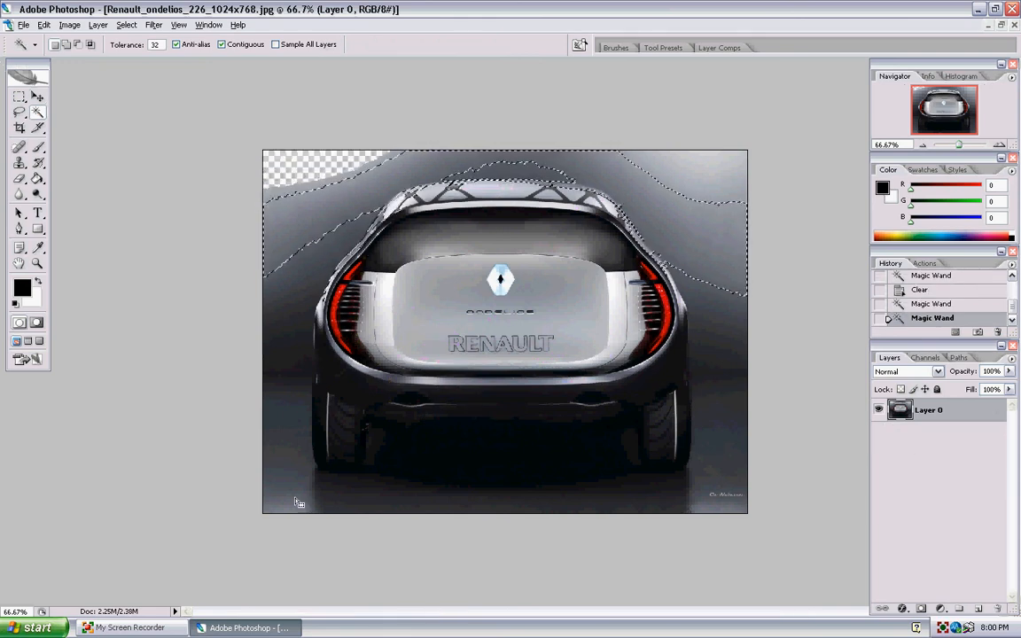
# Step: Try Magic Wand selections of the dark floor and left backdrop at tolerances 32, 5 and 50
pyautogui.click(361, 507)
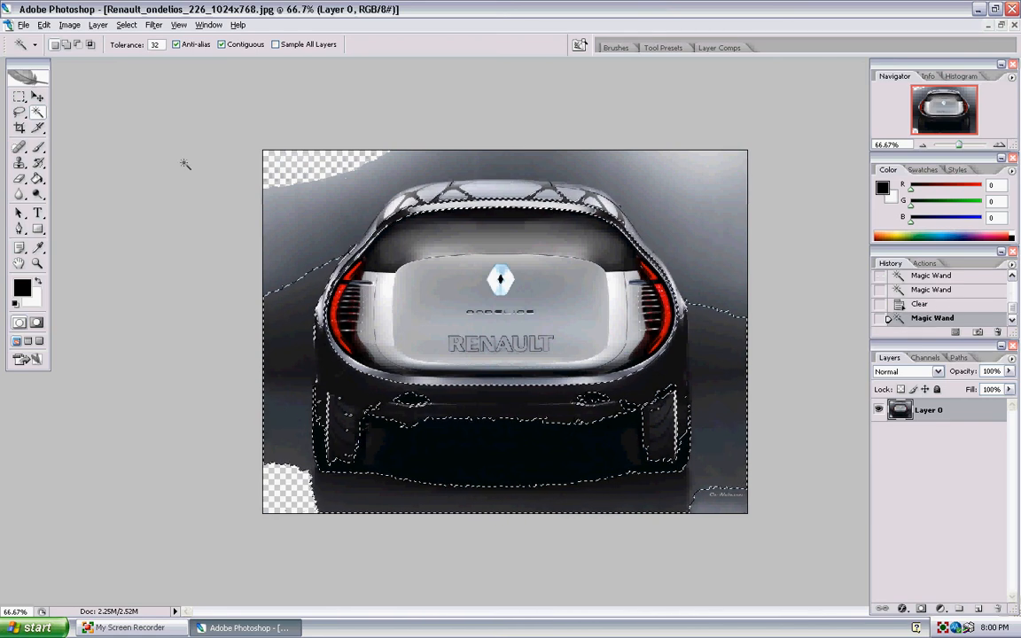
pyautogui.write('5')
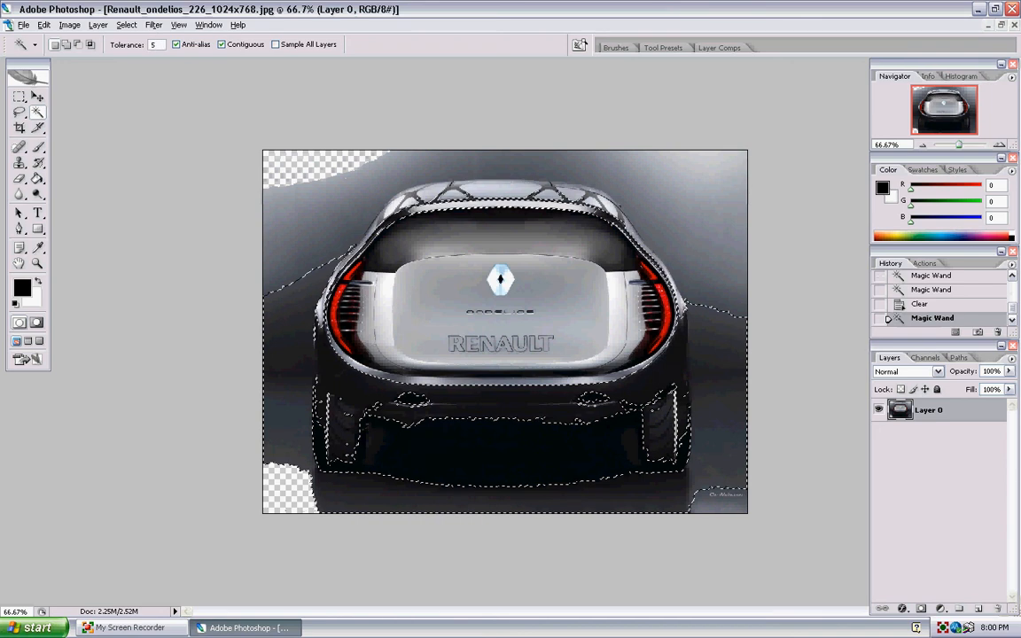
pyautogui.click(298, 255)
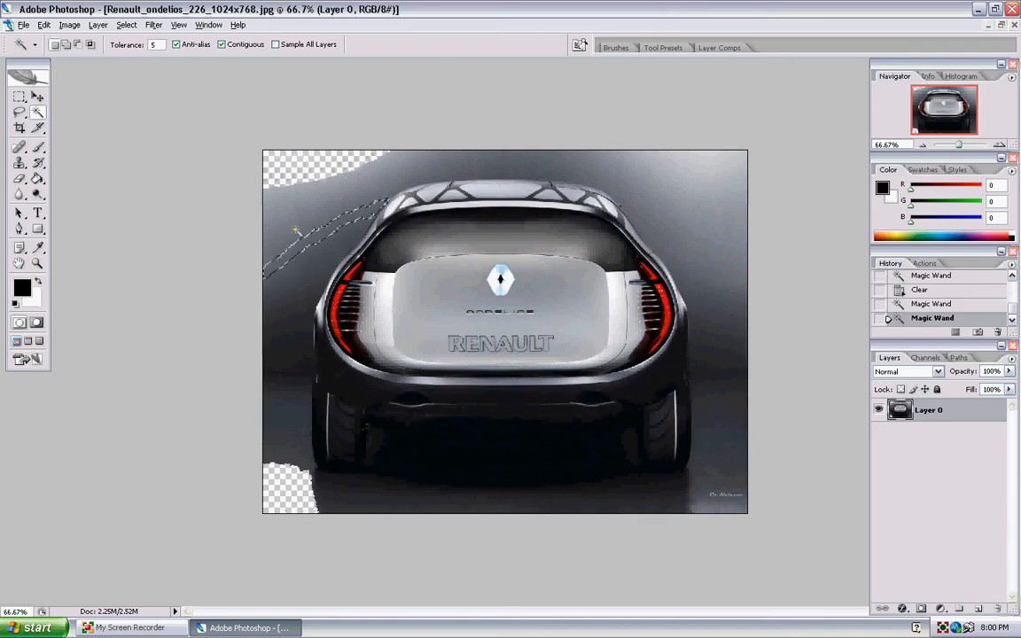
pyautogui.click(356, 479)
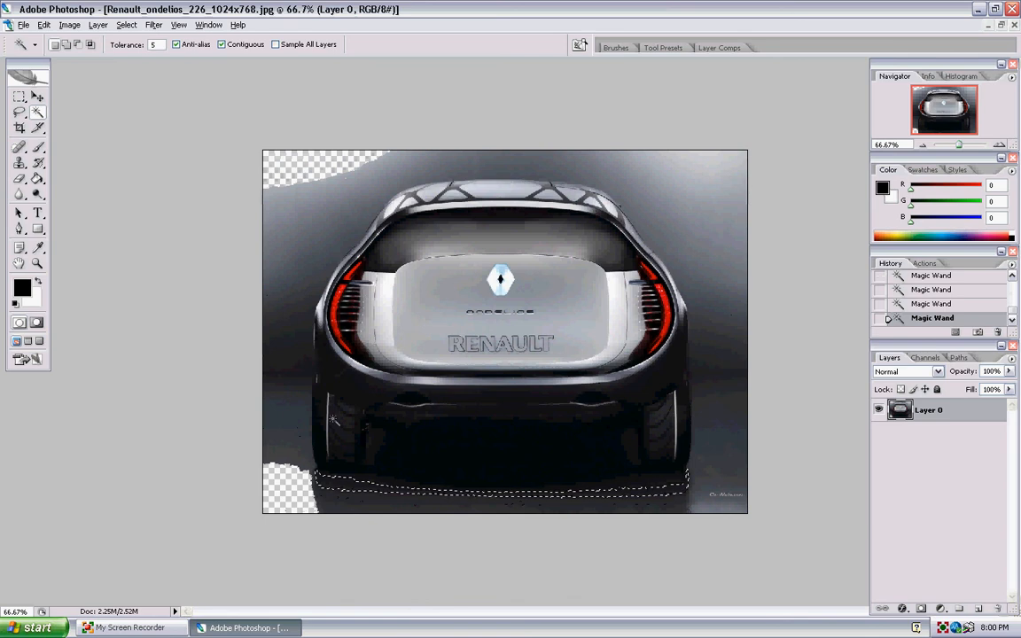
pyautogui.click(362, 508)
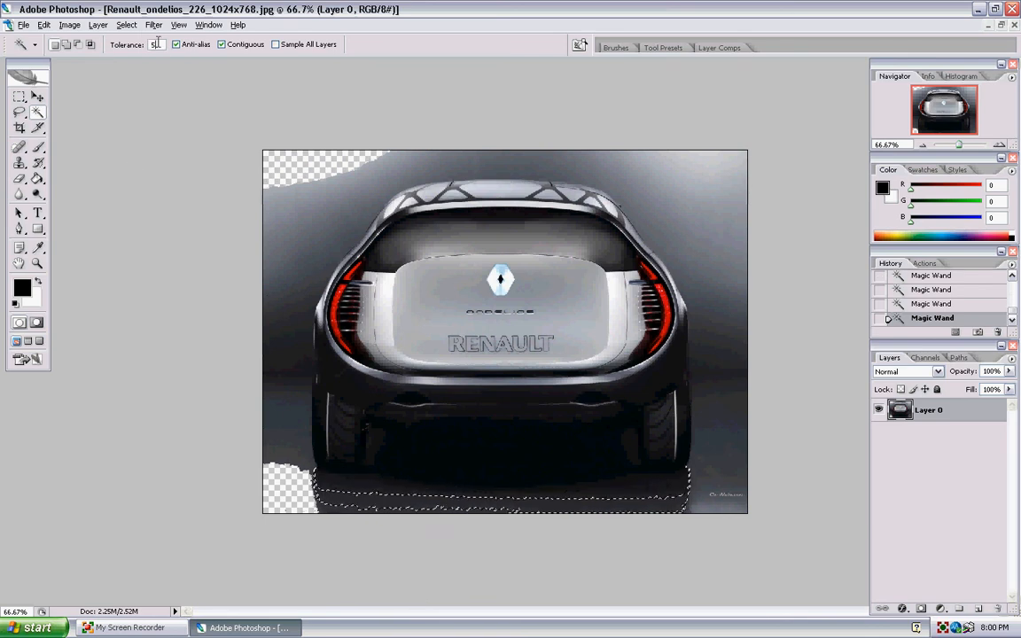
pyautogui.write('0')
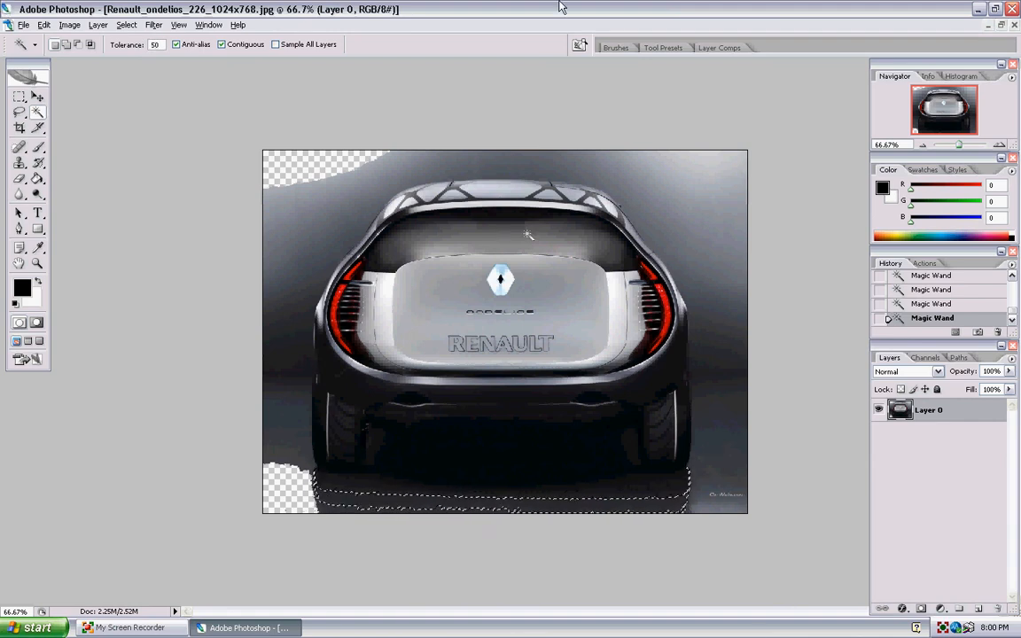
pyautogui.click(501, 481)
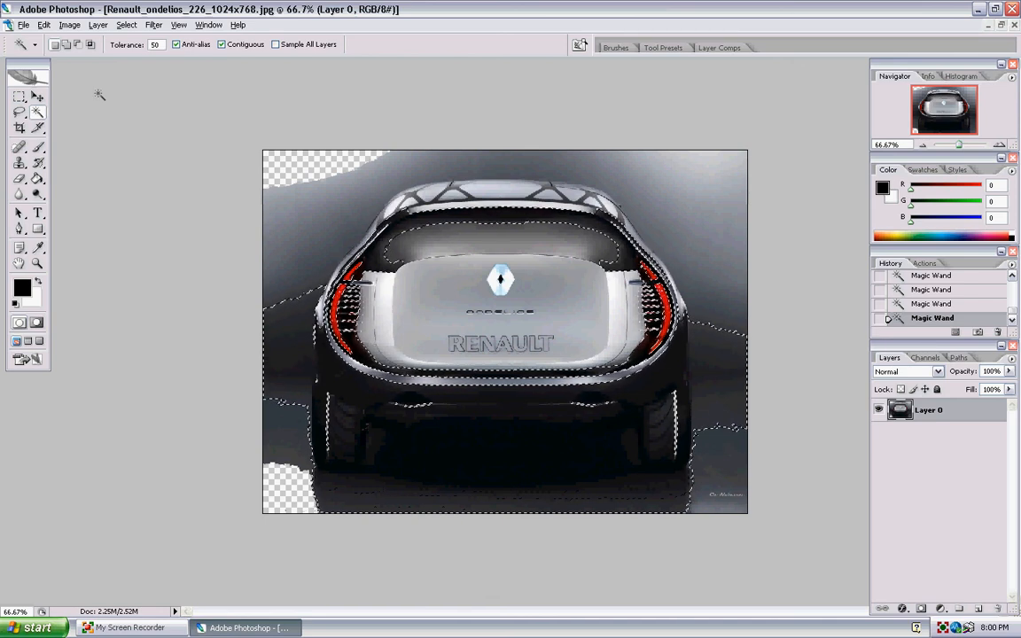
pyautogui.press('Return')
# Step: Set the Magic Wand tolerance to 5 and clear the floor strip below the car and the patch beside its right wheel
pyautogui.write('5')
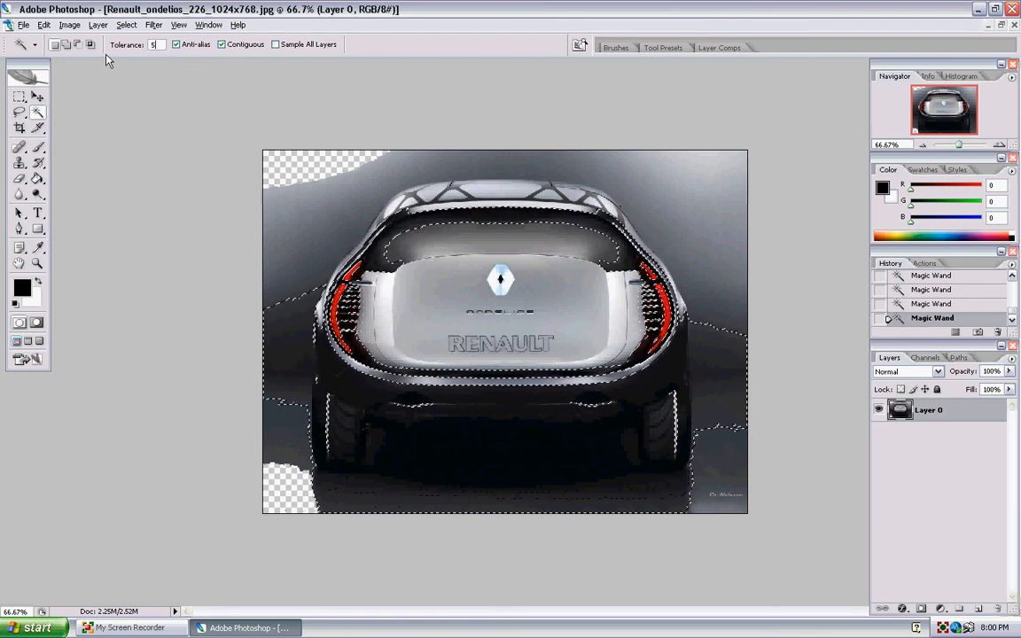
pyautogui.hotkey('ctrl', 'd')
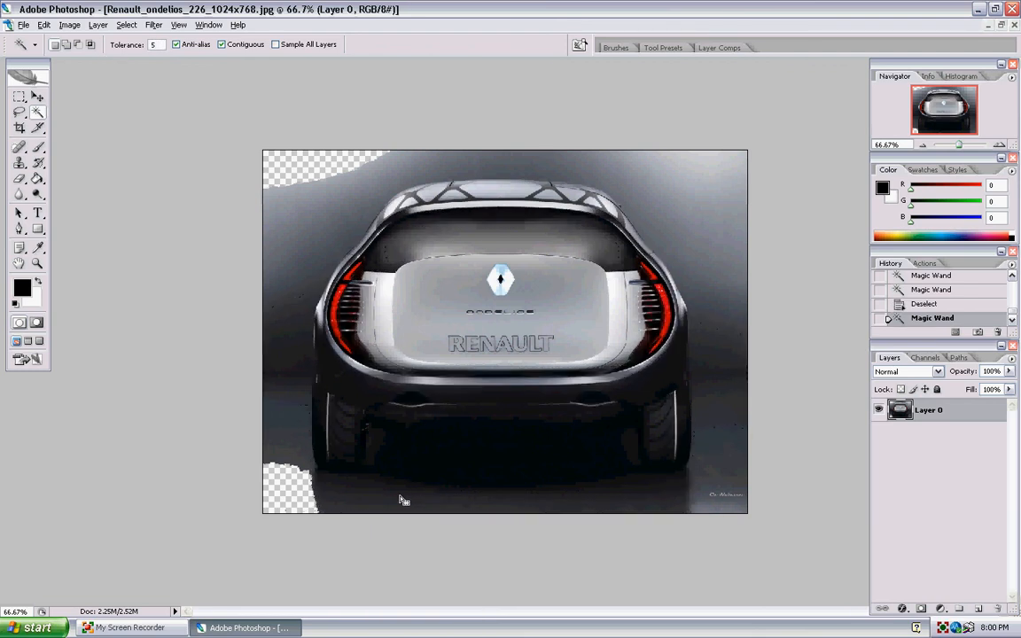
pyautogui.click(404, 497)
pyautogui.press('Delete')
pyautogui.click(720, 467)
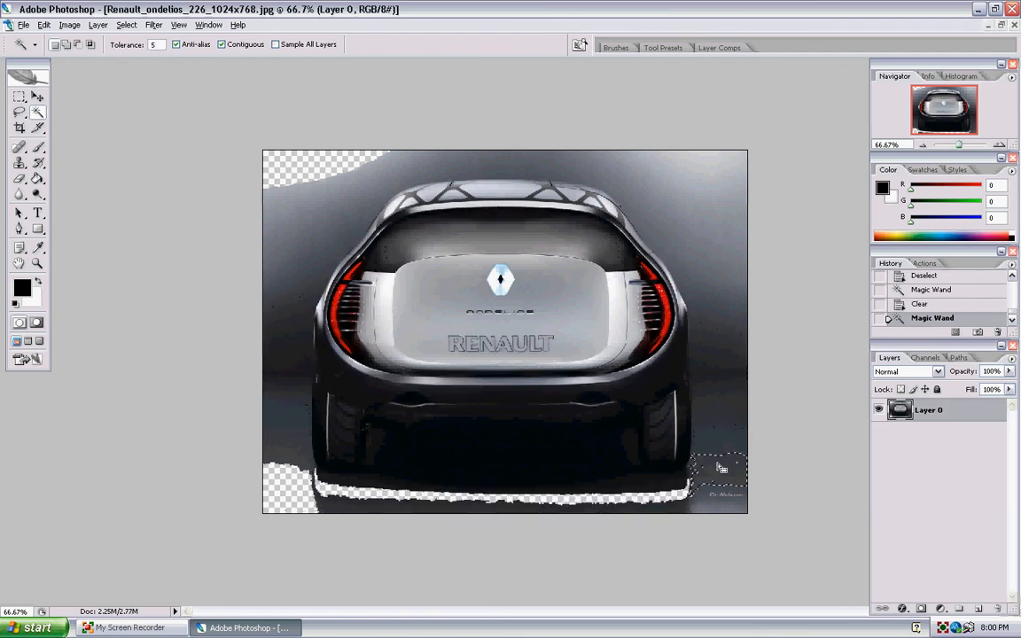
pyautogui.press('Delete')
# Step: Clear several tonal bands of the backdrop in the photo's upper-right corner with the Magic Wand at tolerance 5
pyautogui.click(731, 256)
pyautogui.press('Delete')
pyautogui.click(718, 192)
pyautogui.press('Delete')
pyautogui.click(721, 170)
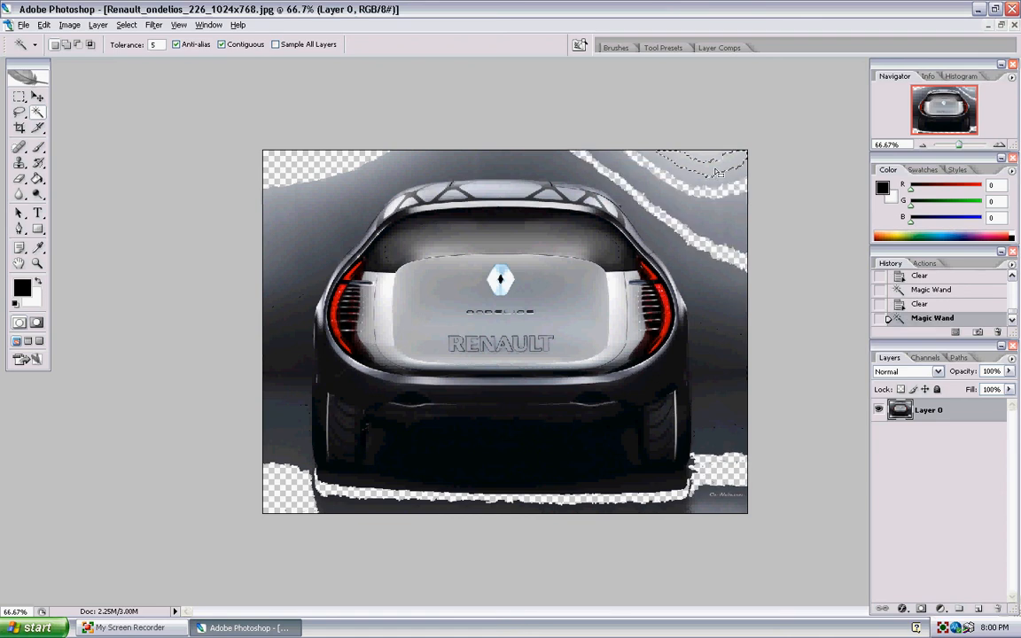
pyautogui.press('Delete')
pyautogui.click(707, 155)
pyautogui.press('Delete')
# Step: Clear the backdrop bands directly above the car's roof and across the upper-left area with the Magic Wand
pyautogui.click(486, 159)
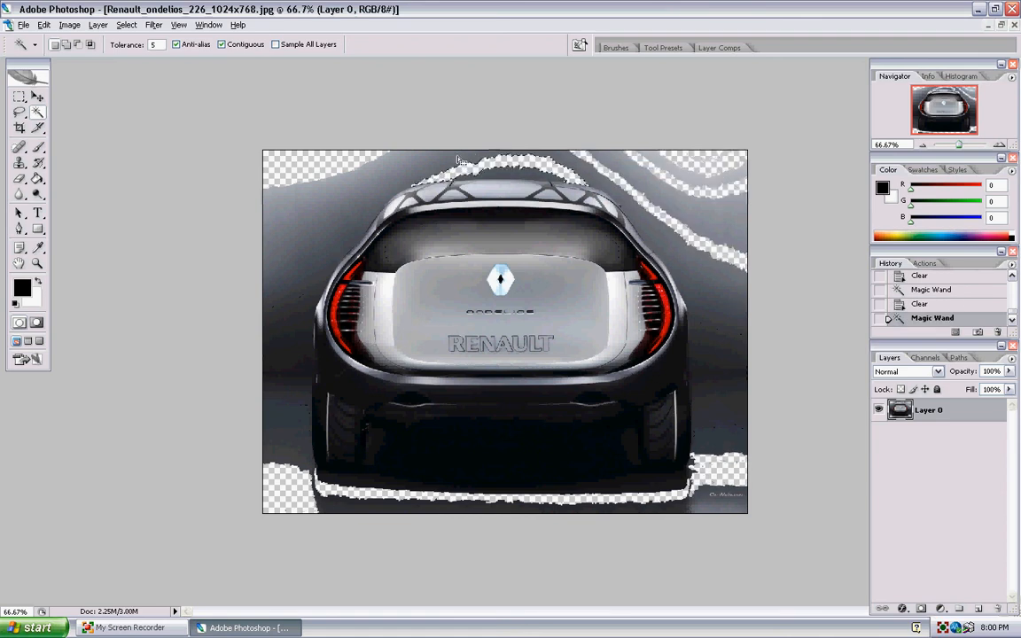
pyautogui.press('Delete')
pyautogui.click(326, 197)
pyautogui.press('Delete')
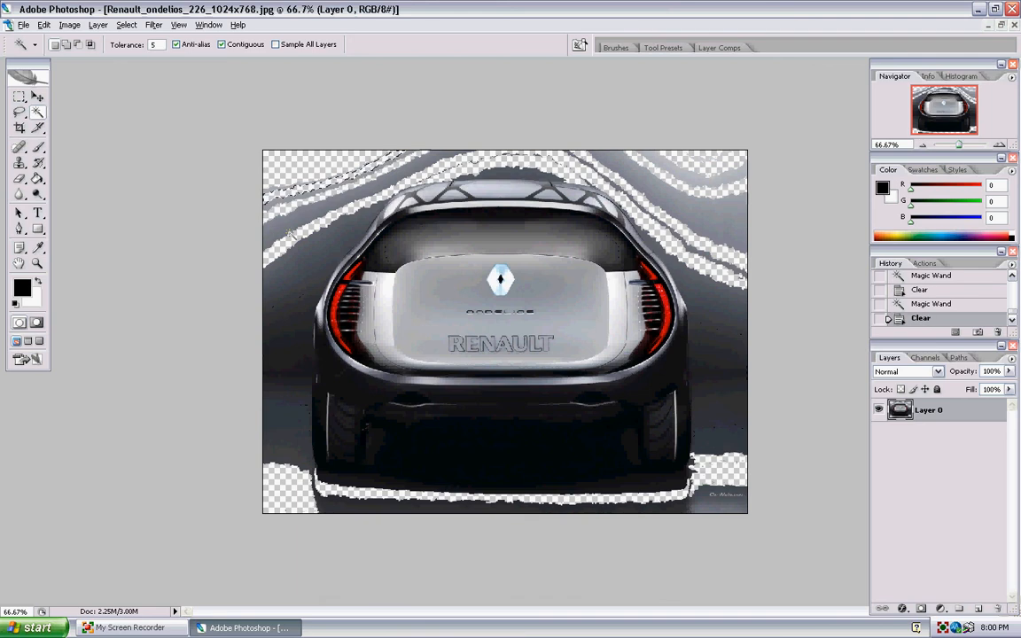
pyautogui.click(290, 204)
pyautogui.press('Delete')
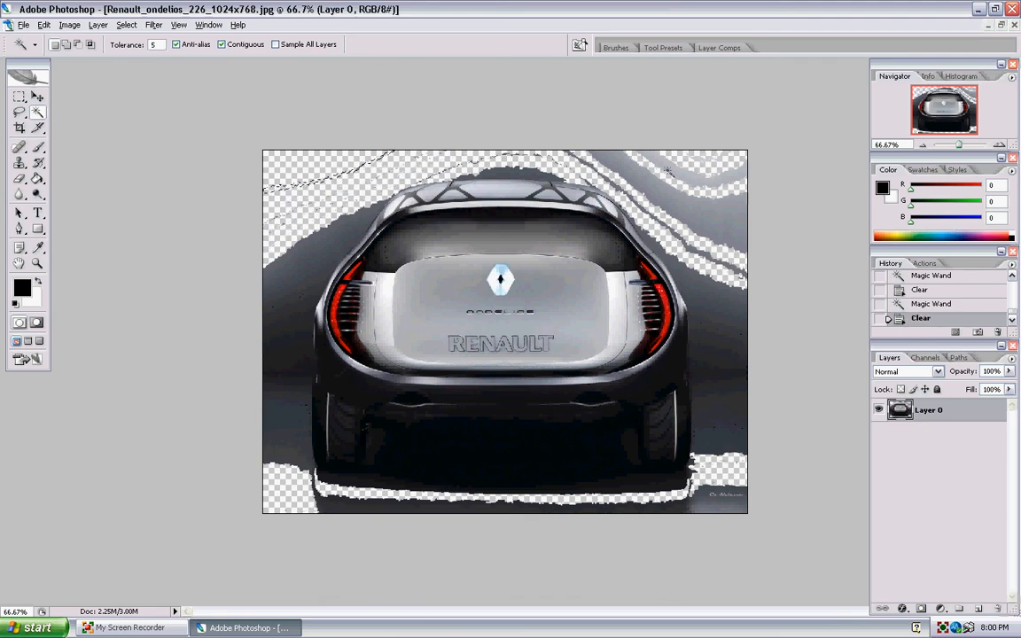
# Step: Clear further backdrop bands at the upper right, beside the car's right flank and in the lower-right corner, and deselect
pyautogui.click(598, 171)
pyautogui.press('Delete')
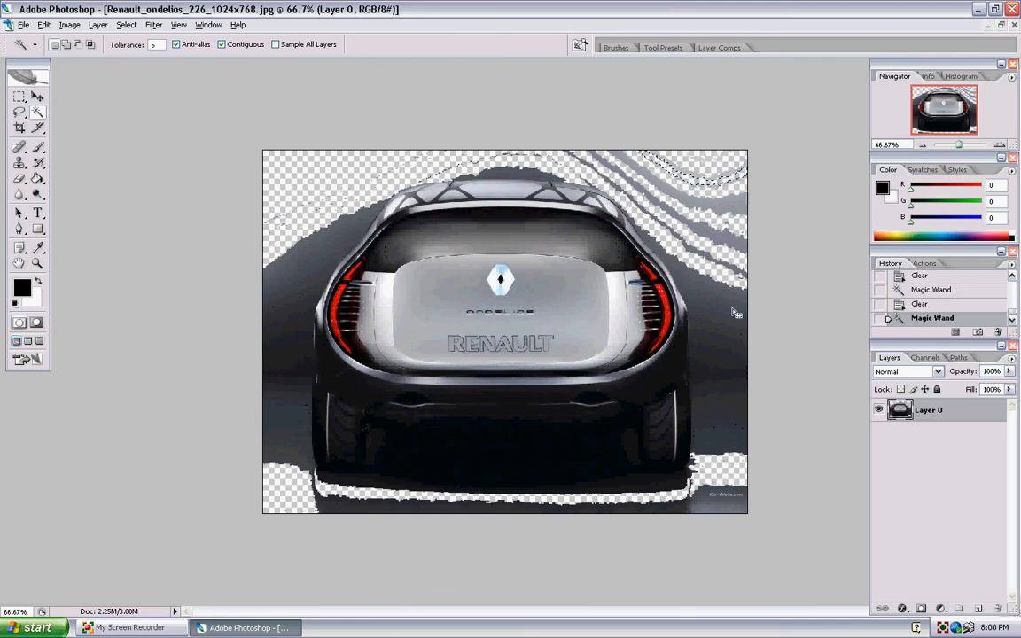
pyautogui.click(727, 403)
pyautogui.press('Delete')
pyautogui.click(734, 447)
pyautogui.press('Delete')
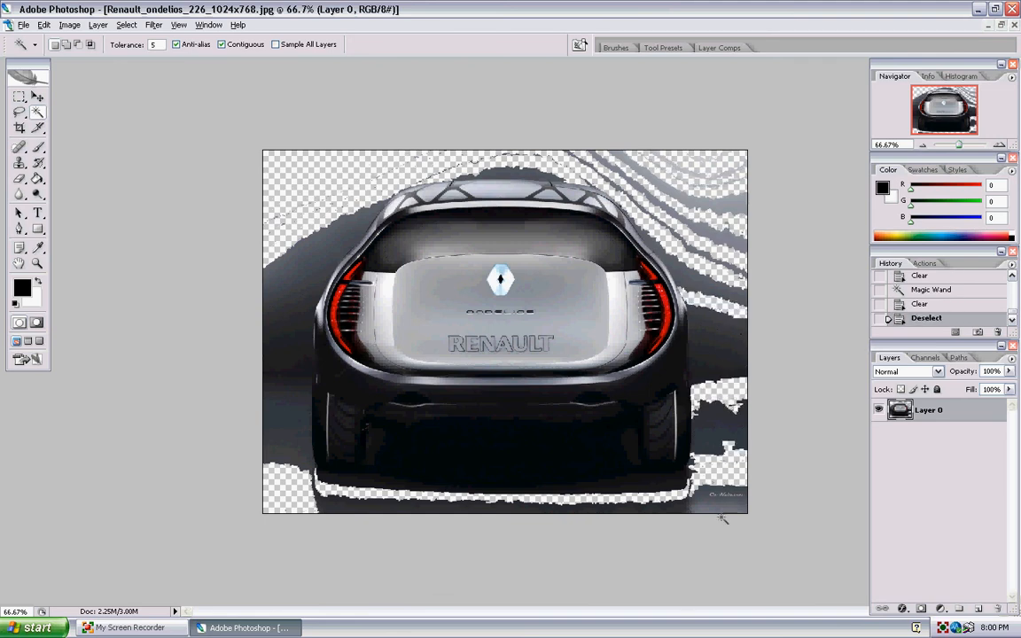
pyautogui.click(714, 502)
pyautogui.press('Delete')
pyautogui.hotkey('ctrl', 'd')
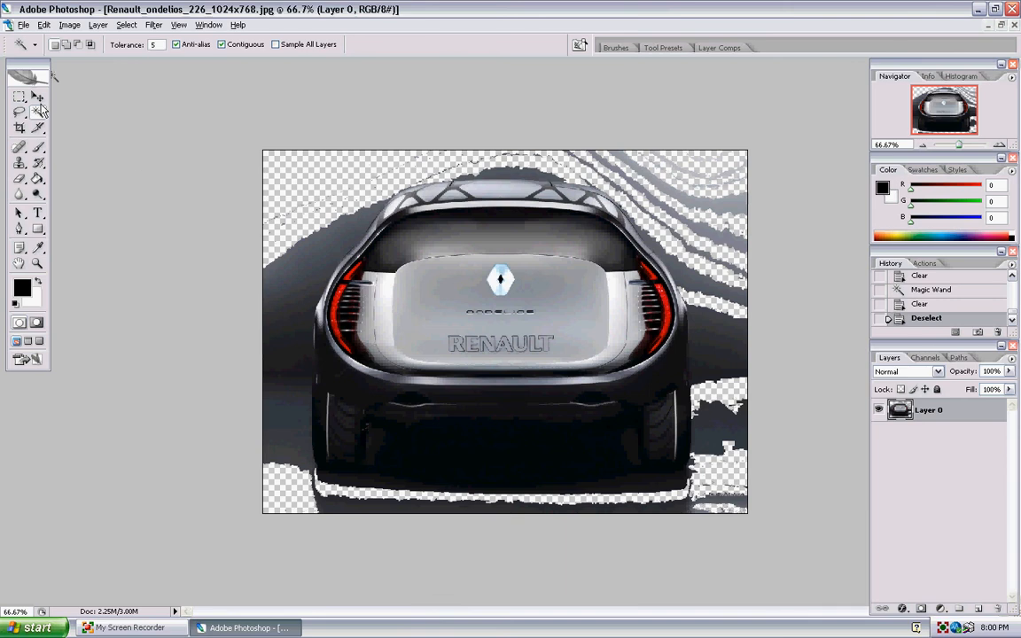
# Step: Crop the photo at full width to cut off the floor strip below the car's tires
pyautogui.click(20, 128)
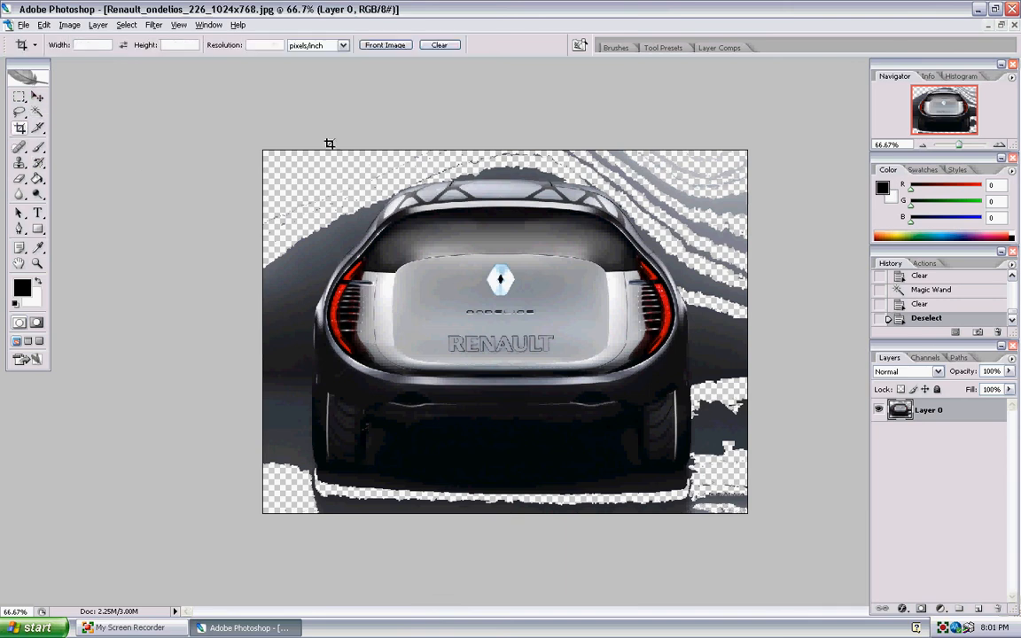
pyautogui.moveTo(258, 145); pyautogui.dragTo(773, 481)
pyautogui.press('Return')
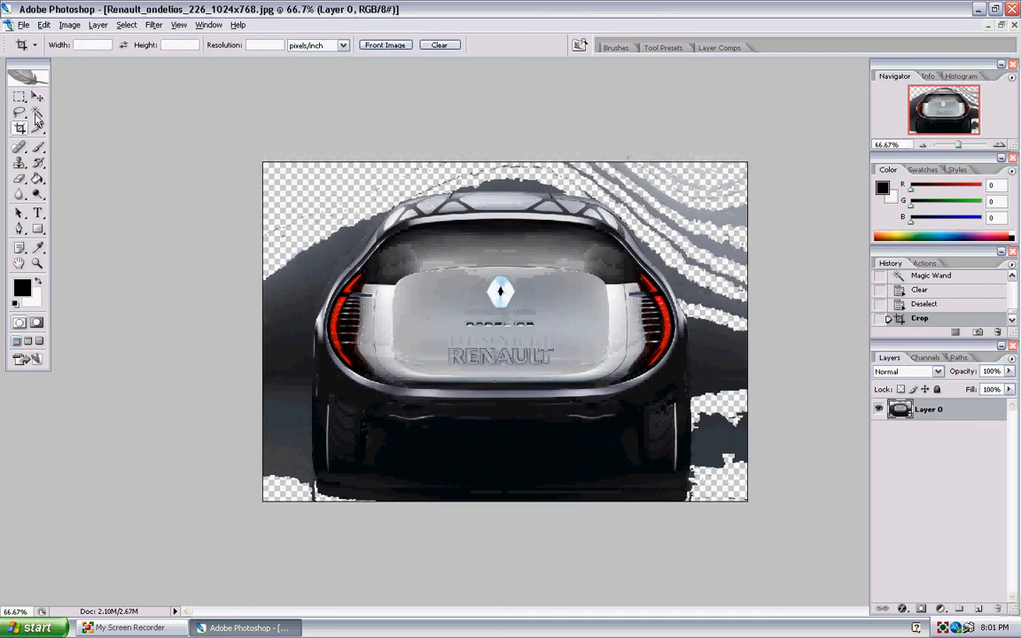
# Step: Enlarge the Eraser brush to 175 and erase the leftover backdrop streaks at the upper right, above the roof and upper left
pyautogui.click(20, 178)
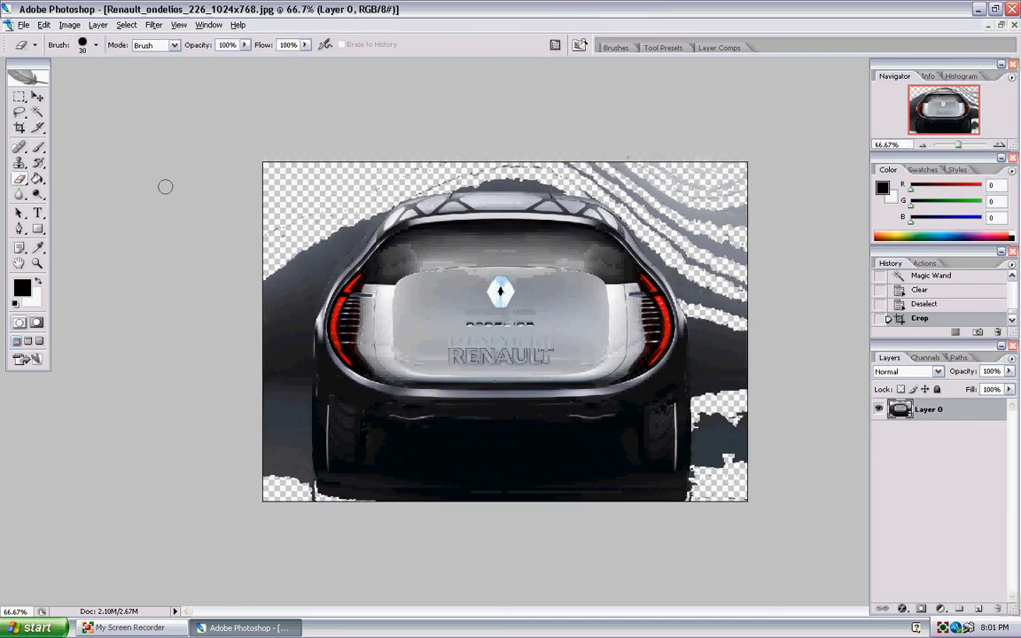
pyautogui.press(']')
pyautogui.press(']')
pyautogui.press(']')
pyautogui.press(']')
pyautogui.press(']')
pyautogui.press(']')
pyautogui.press(']')
pyautogui.press(']')
pyautogui.press(']')
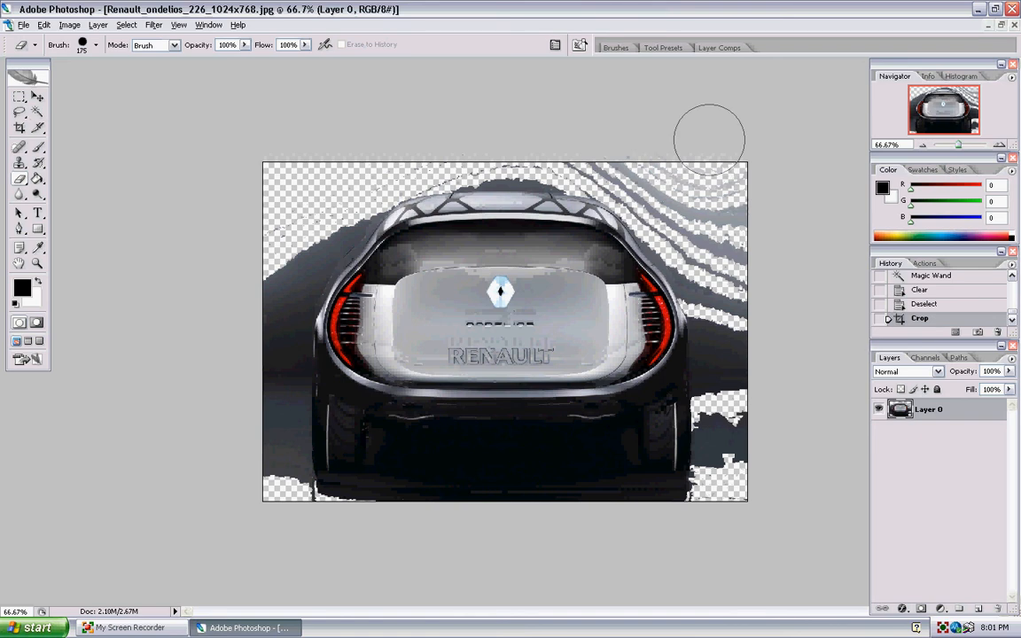
pyautogui.moveTo(774, 250); pyautogui.dragTo(720, 215)
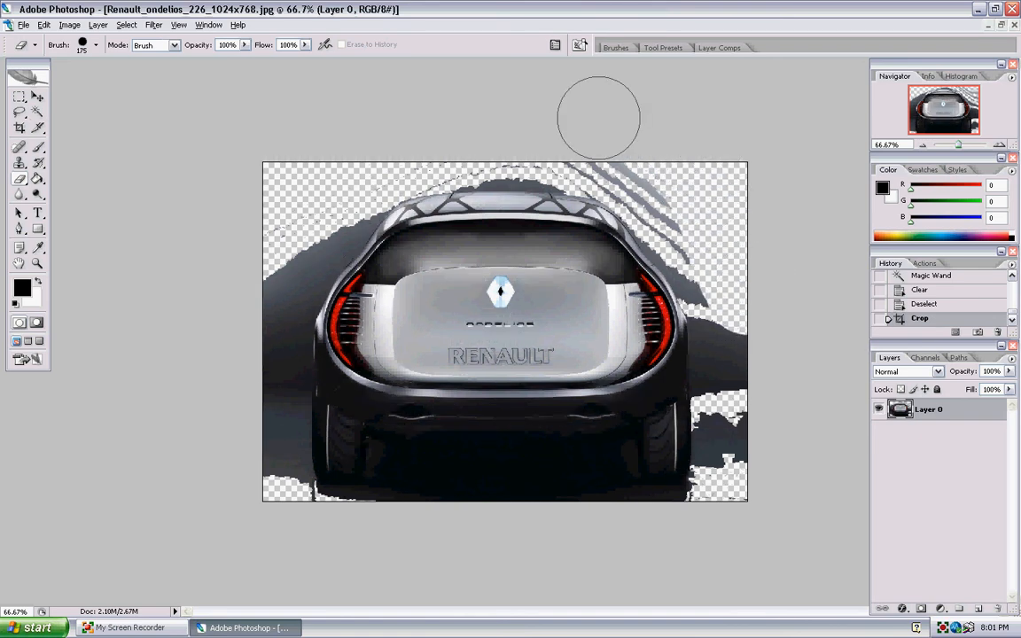
pyautogui.moveTo(258, 231)
pyautogui.mouseDown()
pyautogui.moveTo(301, 189)
pyautogui.moveTo(407, 137)
pyautogui.moveTo(439, 130)
pyautogui.moveTo(519, 144)
pyautogui.moveTo(619, 131)
pyautogui.moveTo(677, 169)
pyautogui.moveTo(769, 278)
pyautogui.mouseUp()
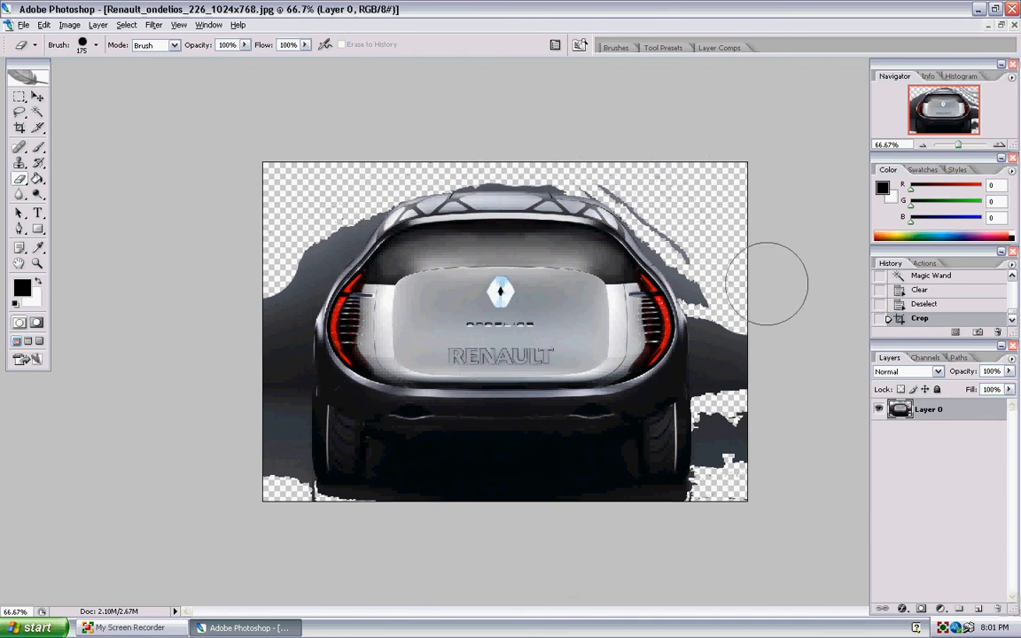
# Step: Try selecting the remaining dark backdrop with two Color Range selections from sampled colors at fuzziness 40
pyautogui.click(129, 25)
pyautogui.click(145, 140)
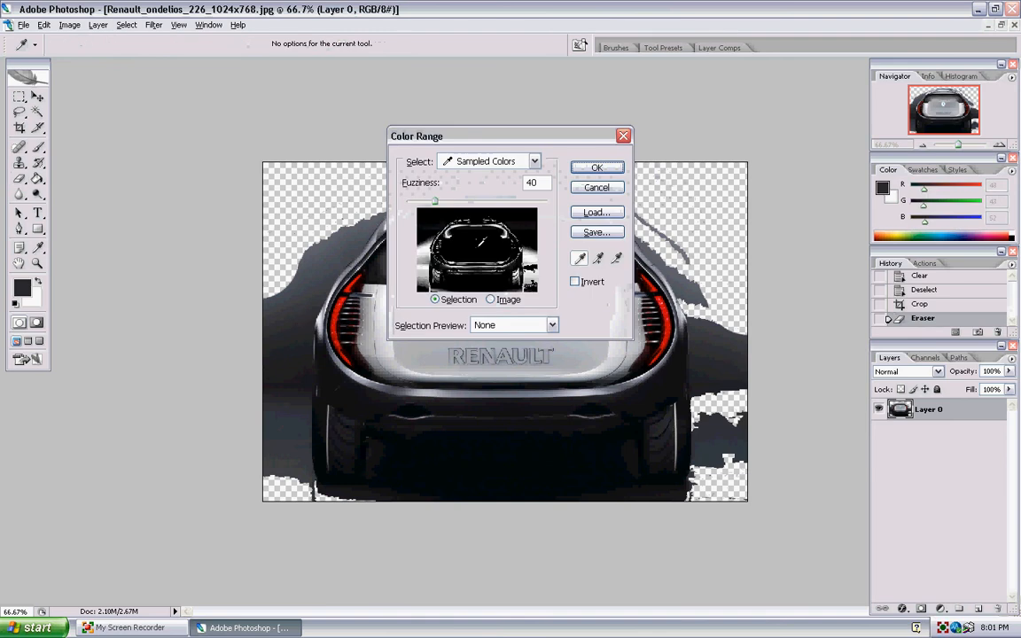
pyautogui.click(590, 168)
pyautogui.hotkey('ctrl', 'd')
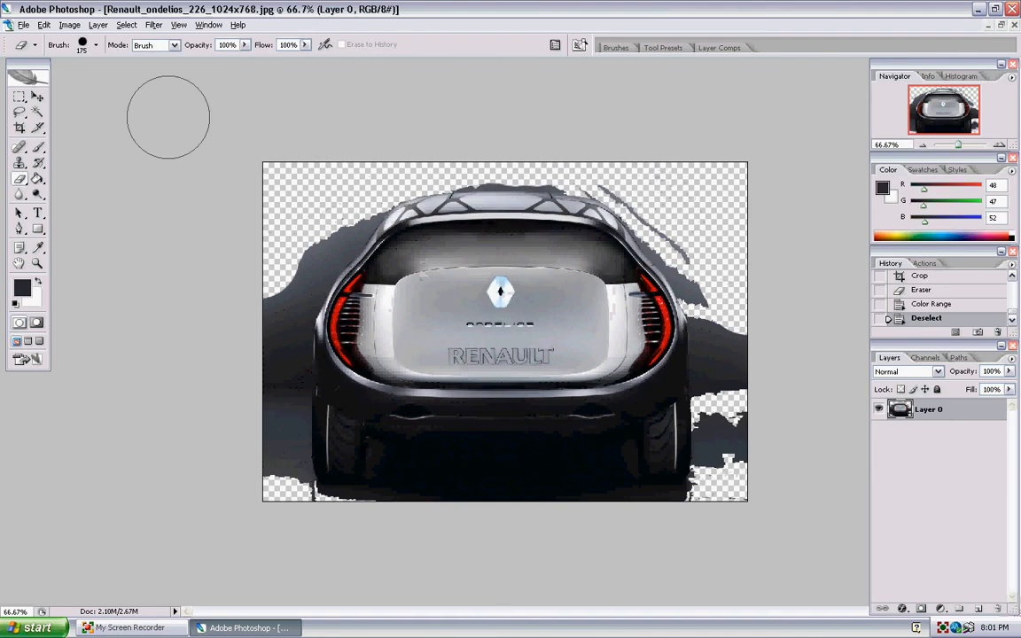
pyautogui.click(127, 25)
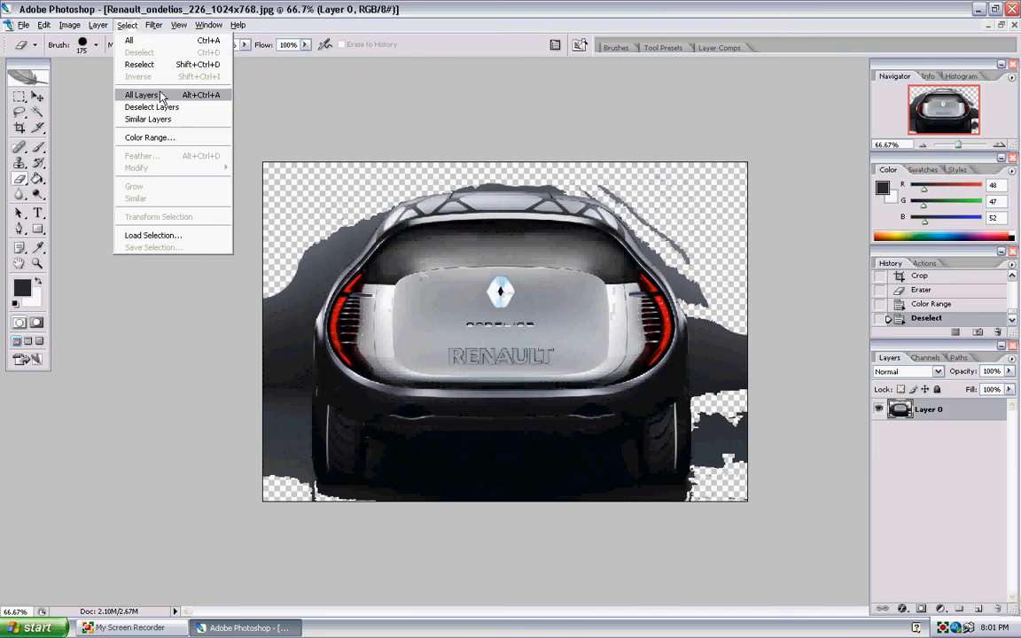
pyautogui.click(162, 137)
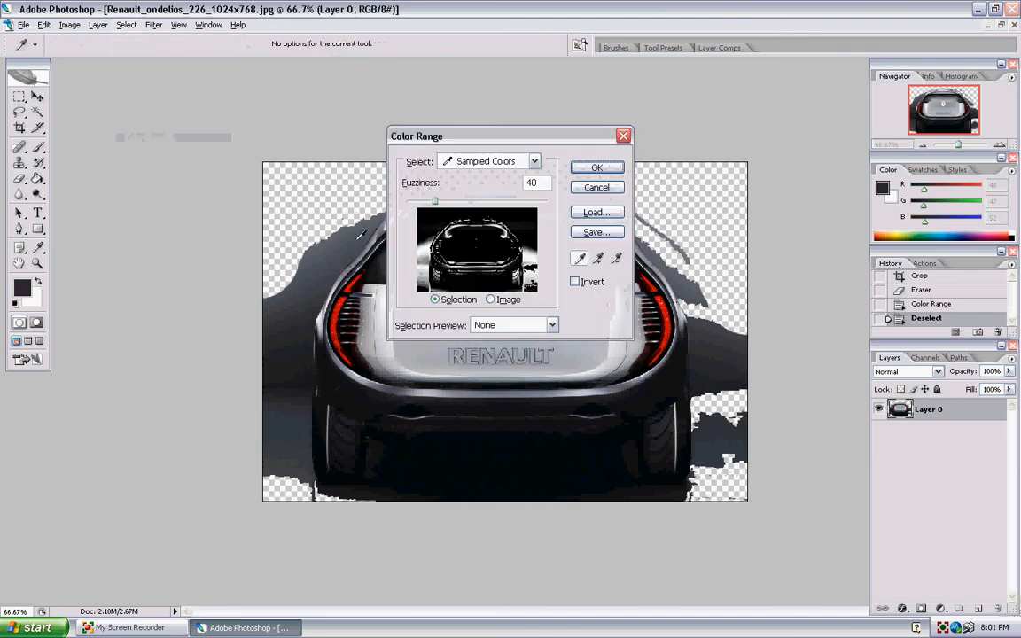
pyautogui.click(595, 167)
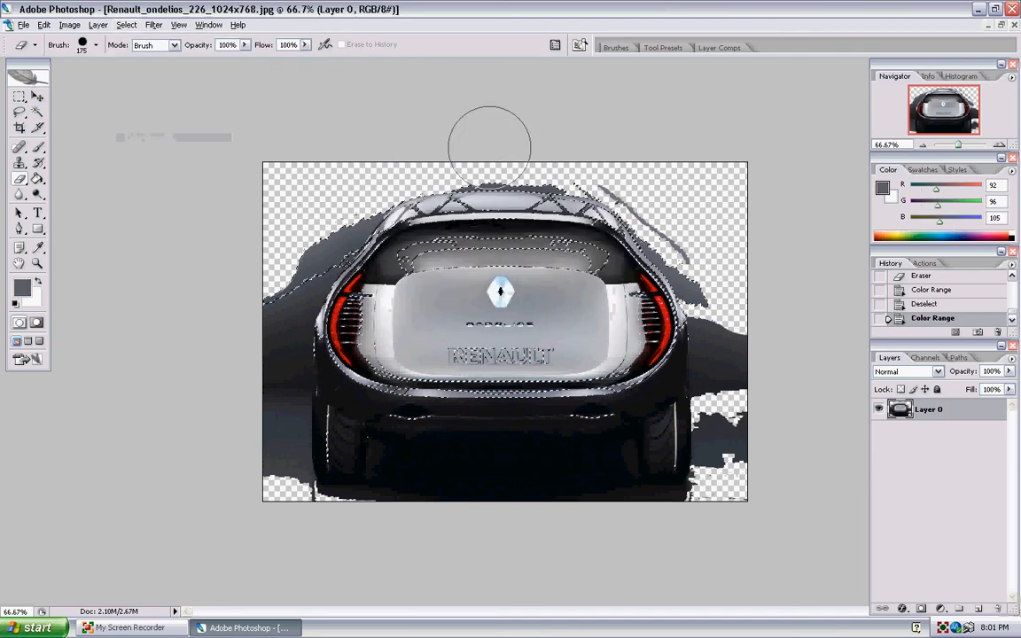
pyautogui.hotkey('ctrl', 'd')
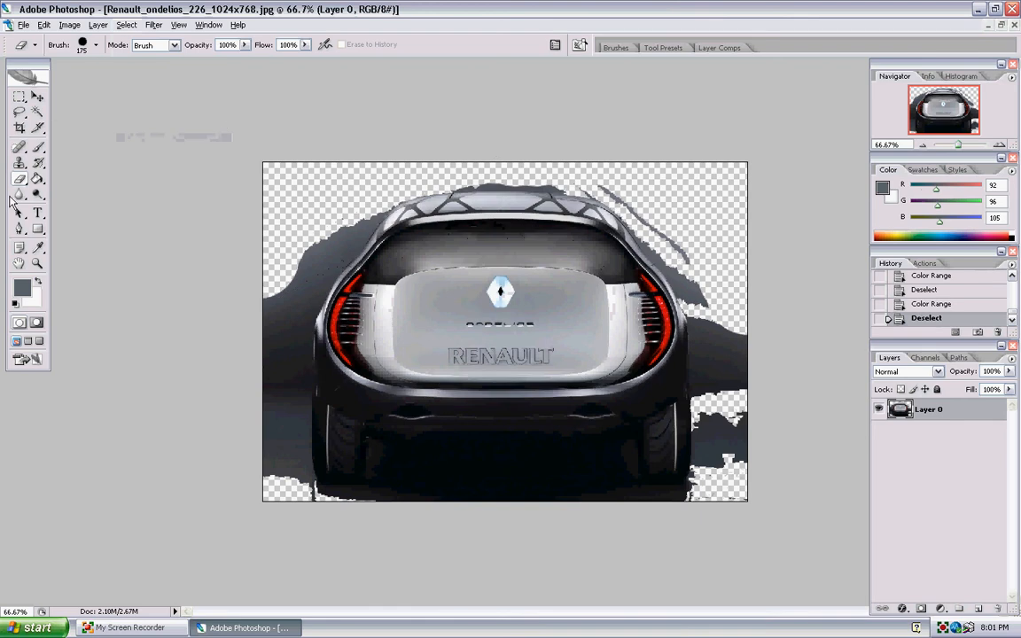
# Step: Erase the remaining backdrop along the car's upper-left and upper-right outline with the Eraser
pyautogui.moveTo(247, 297)
pyautogui.mouseDown()
pyautogui.moveTo(242, 471)
pyautogui.moveTo(228, 319)
pyautogui.moveTo(319, 172)
pyautogui.moveTo(376, 148)
pyautogui.mouseUp()
pyautogui.moveTo(631, 159)
pyautogui.mouseDown()
pyautogui.moveTo(625, 182)
pyautogui.moveTo(667, 275)
pyautogui.moveTo(752, 362)
pyautogui.moveTo(752, 473)
pyautogui.moveTo(770, 436)
pyautogui.moveTo(743, 412)
pyautogui.moveTo(766, 319)
pyautogui.moveTo(662, 177)
pyautogui.moveTo(638, 164)
pyautogui.moveTo(720, 278)
pyautogui.moveTo(758, 264)
pyautogui.mouseUp()
pyautogui.click(638, 164)
pyautogui.click(638, 164)
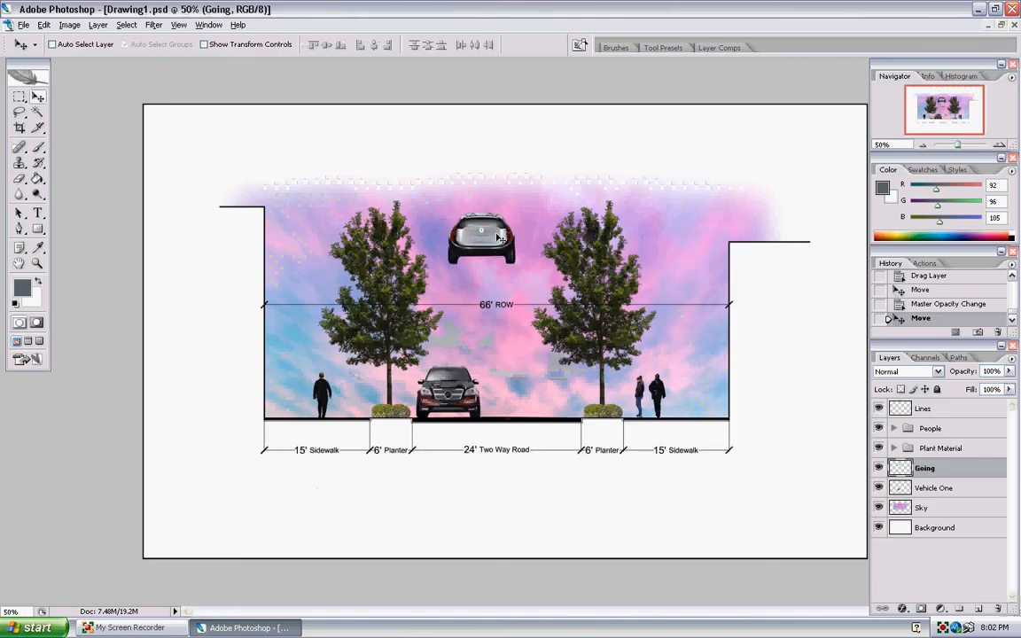
# Step: Place the rear-view car on layer Going on the road beside the right planter in Drawing1.psd
pyautogui.moveTo(502, 247)
pyautogui.mouseDown()
pyautogui.moveTo(544, 357)
pyautogui.moveTo(547, 396)
pyautogui.mouseUp()
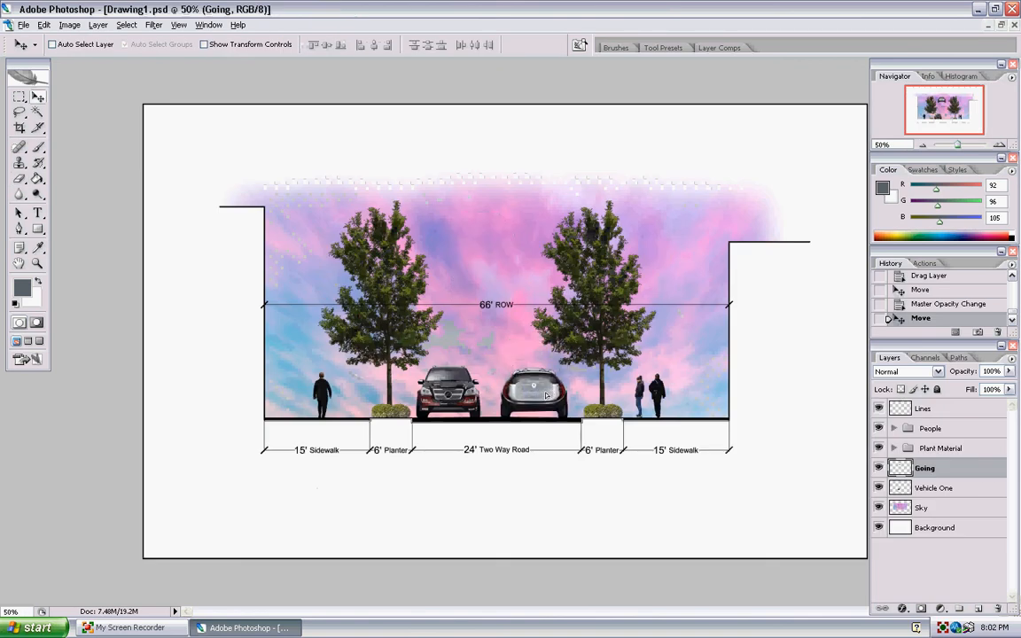
# Step: Undo and redo the last move of the rear-view car
pyautogui.hotkey('ctrl', 'z')
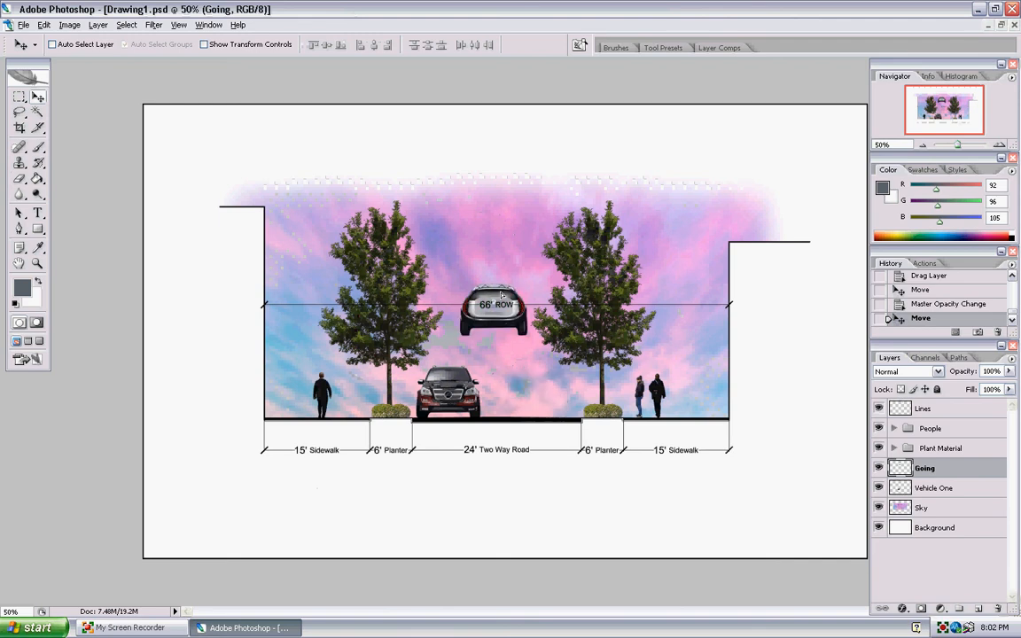
pyautogui.hotkey('ctrl', 'z')
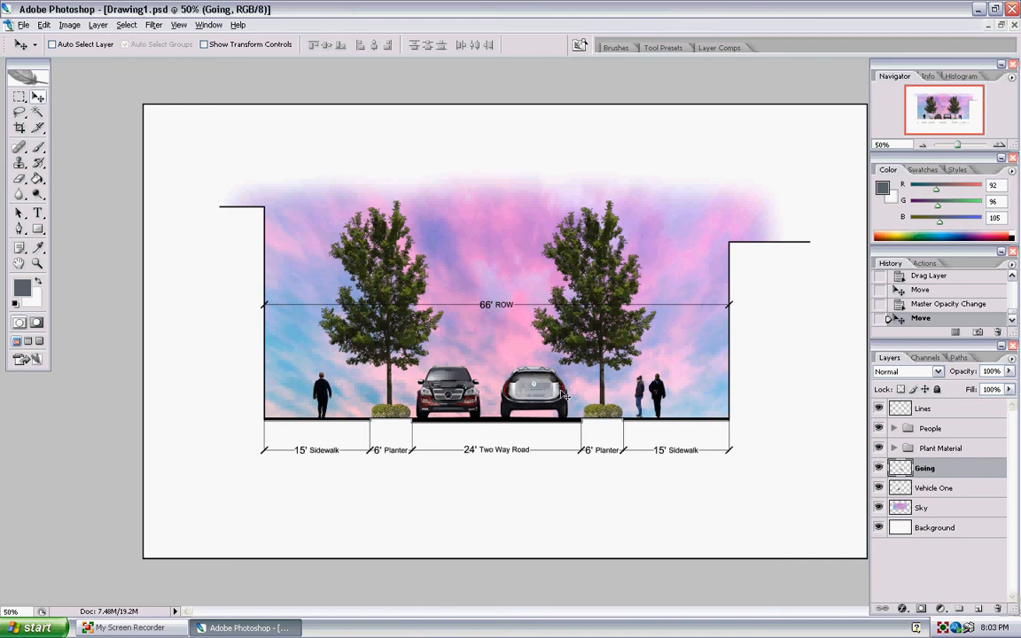
# Step: Rename the Vehicle One layer as Coming
pyautogui.click(935, 487)
pyautogui.doubleClick(932, 487)
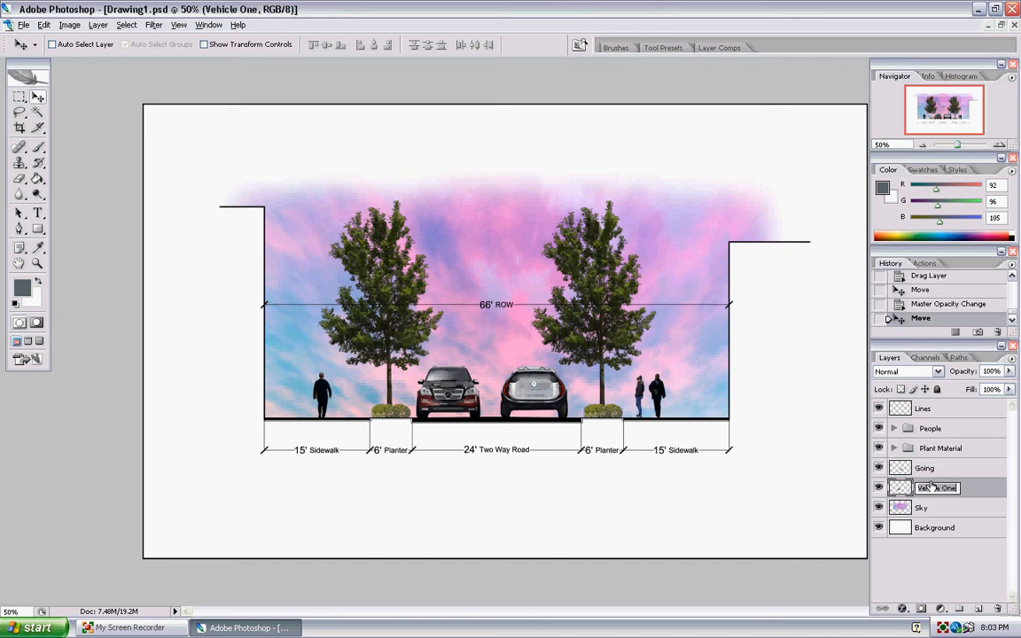
pyautogui.write('c')
pyautogui.press('BackSpace')
pyautogui.write('Coming')
pyautogui.press('Return')
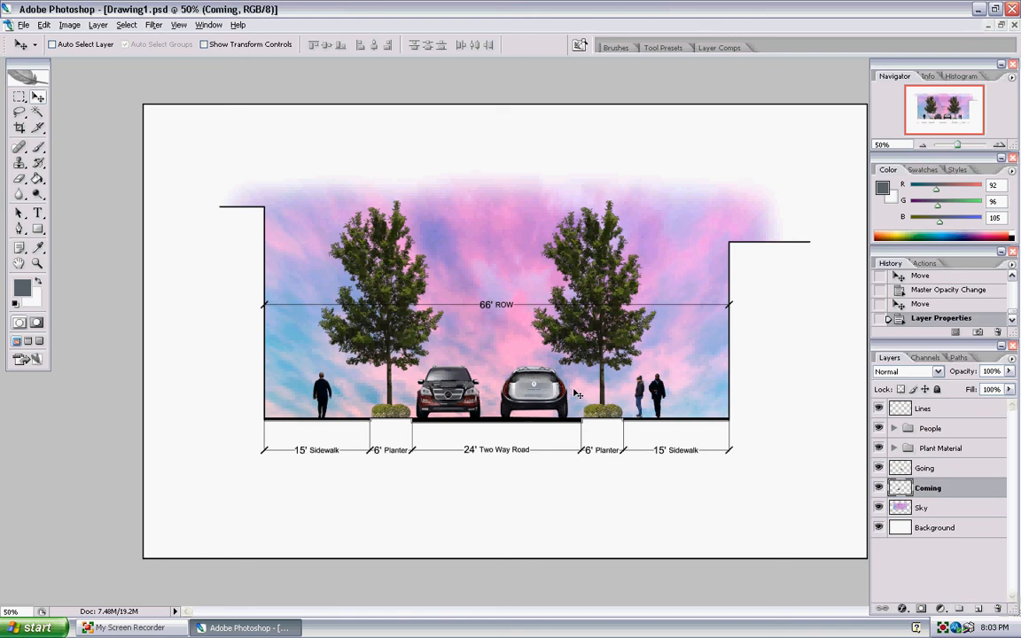
# Step: Nudge the front-view car on layer Coming slightly to the right, away from the left planter
pyautogui.press('Right')
pyautogui.press('Right')
pyautogui.press('Right')
pyautogui.press('Right')
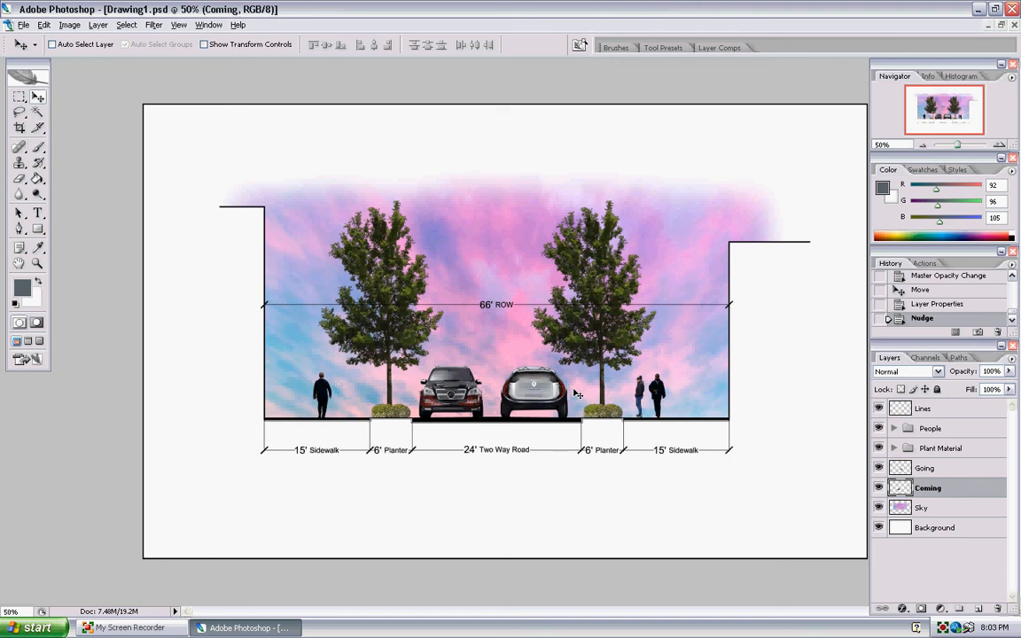
# Step: Lower the opacity of the Sky layer to 71%
pyautogui.click(929, 511)
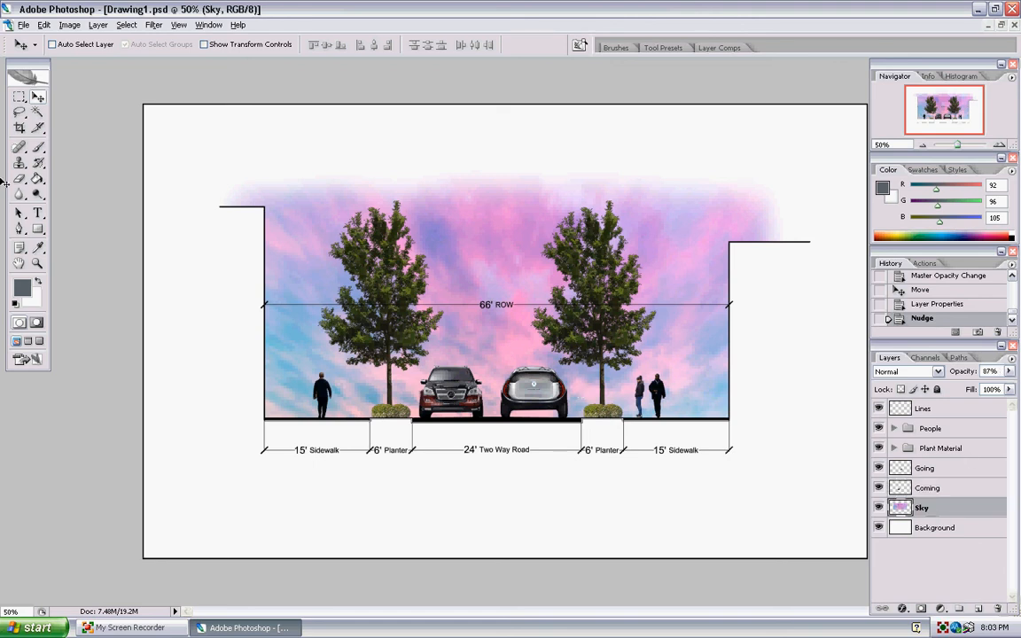
pyautogui.click(1011, 373)
pyautogui.moveTo(999, 386); pyautogui.dragTo(990, 387)
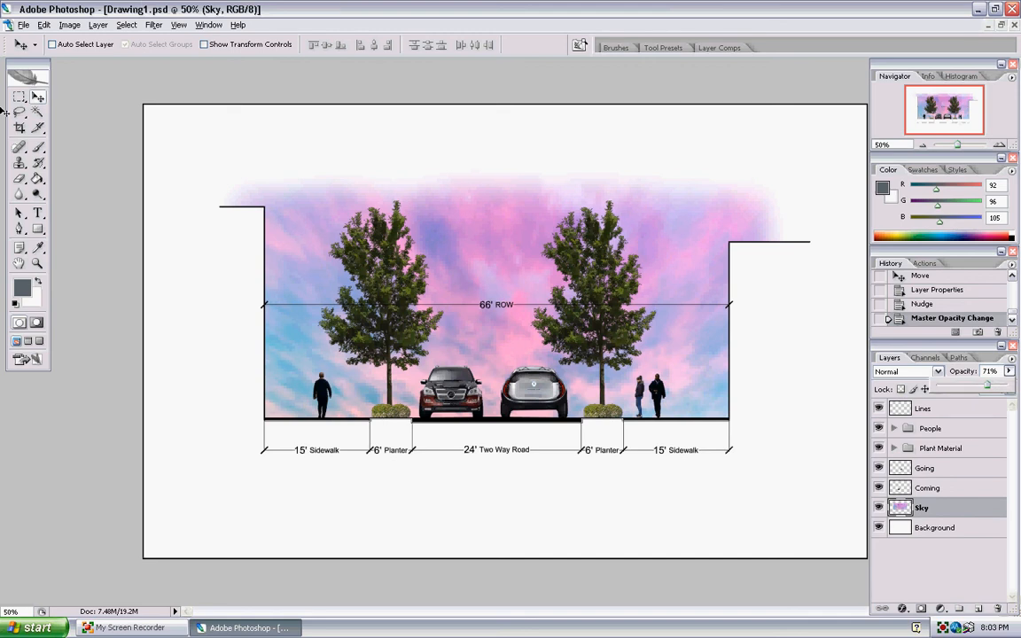
pyautogui.click(25, 25)
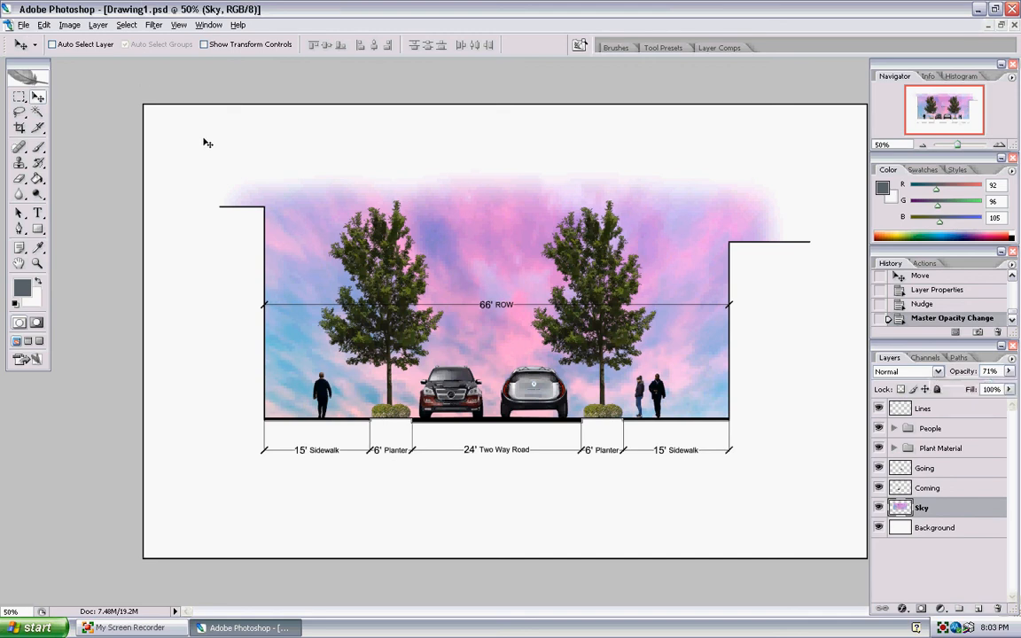
pyautogui.click(926, 488)
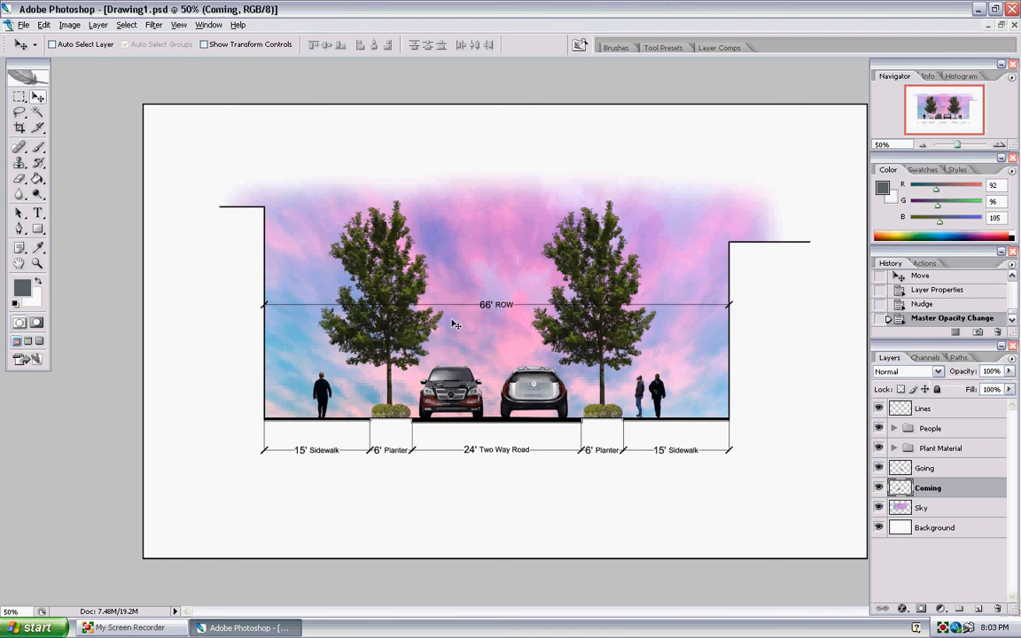
pyautogui.click(25, 25)
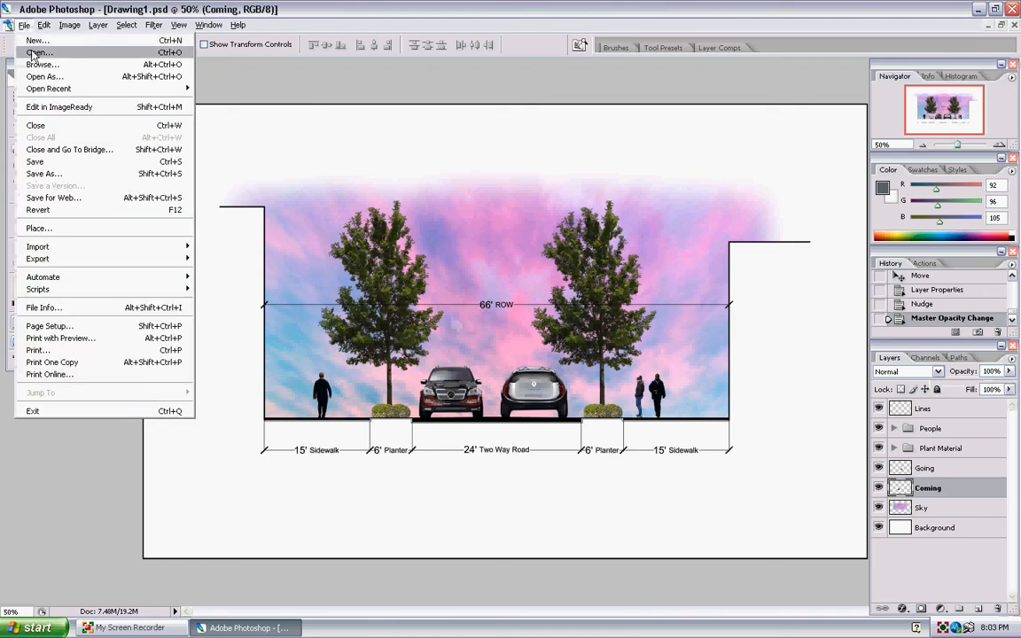
pyautogui.click(38, 55)
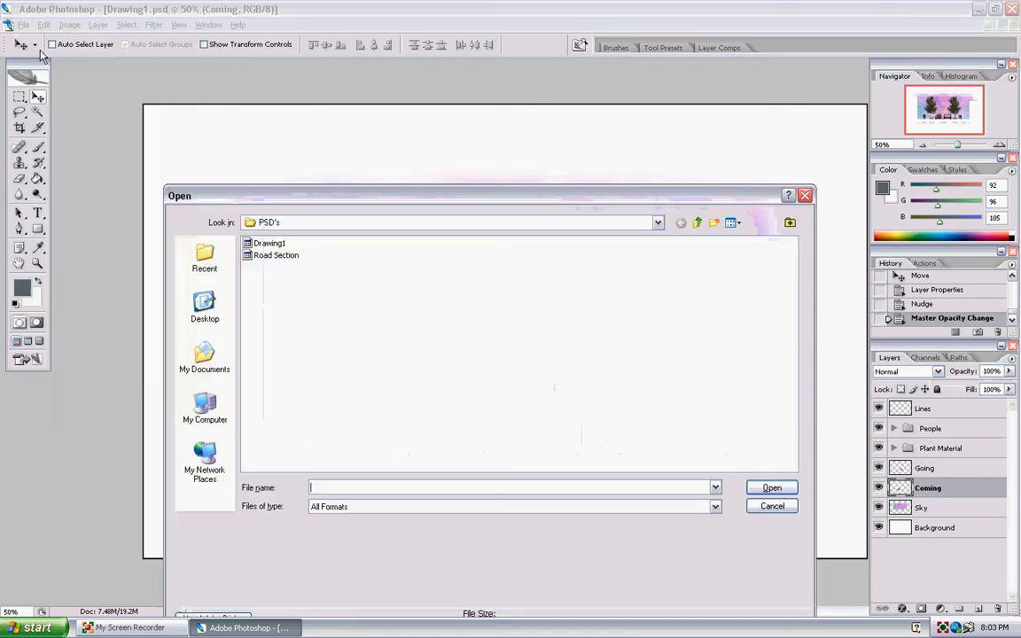
pyautogui.click(696, 223)
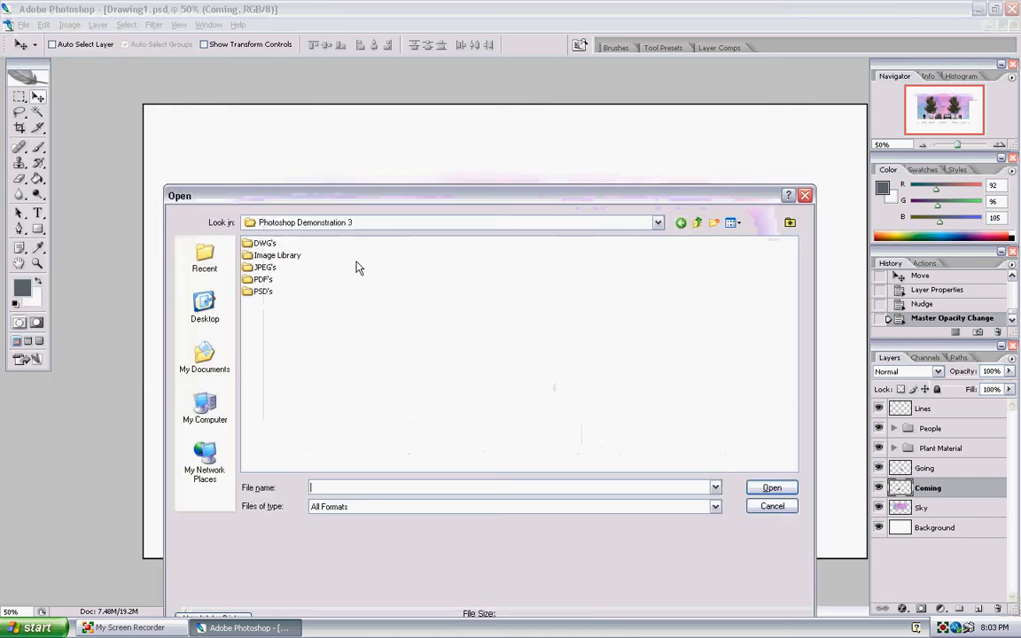
pyautogui.doubleClick(265, 267)
pyautogui.rightClick(306, 292)
pyautogui.moveTo(376, 297)
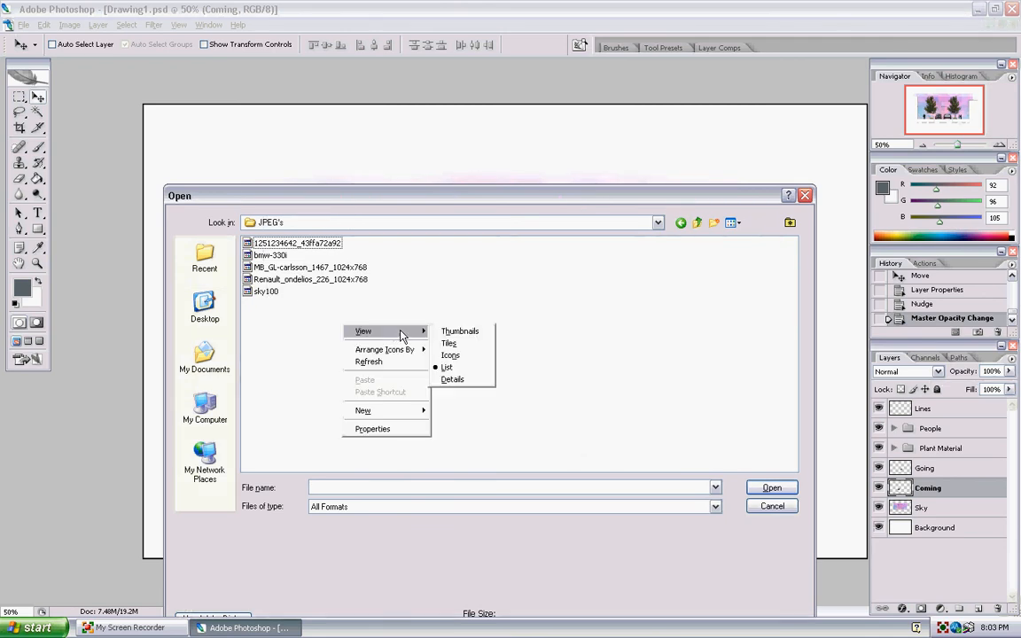
pyautogui.click(409, 298)
pyautogui.click(285, 277)
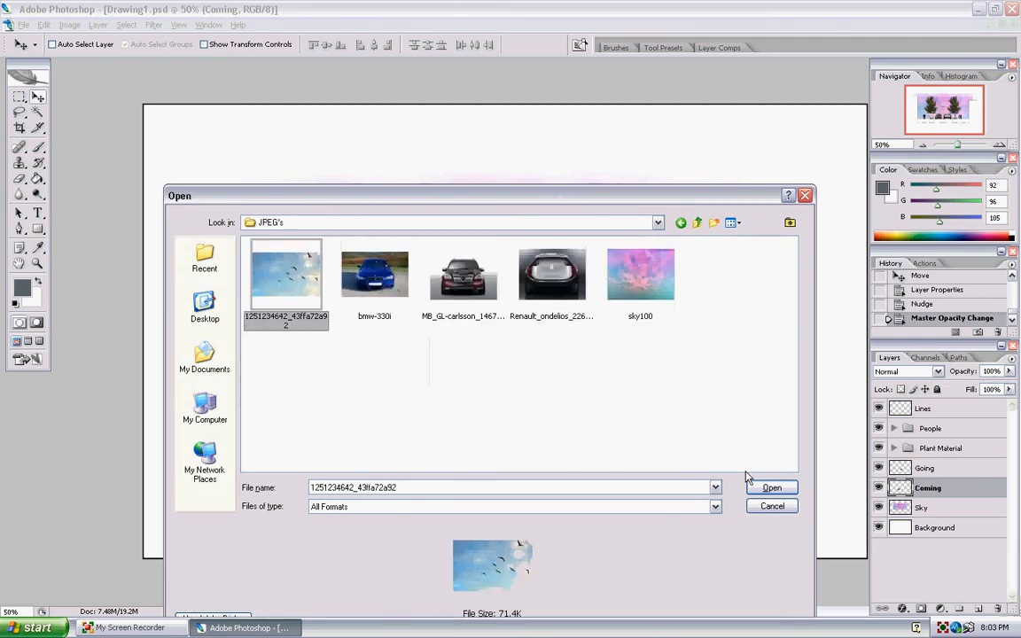
pyautogui.click(767, 490)
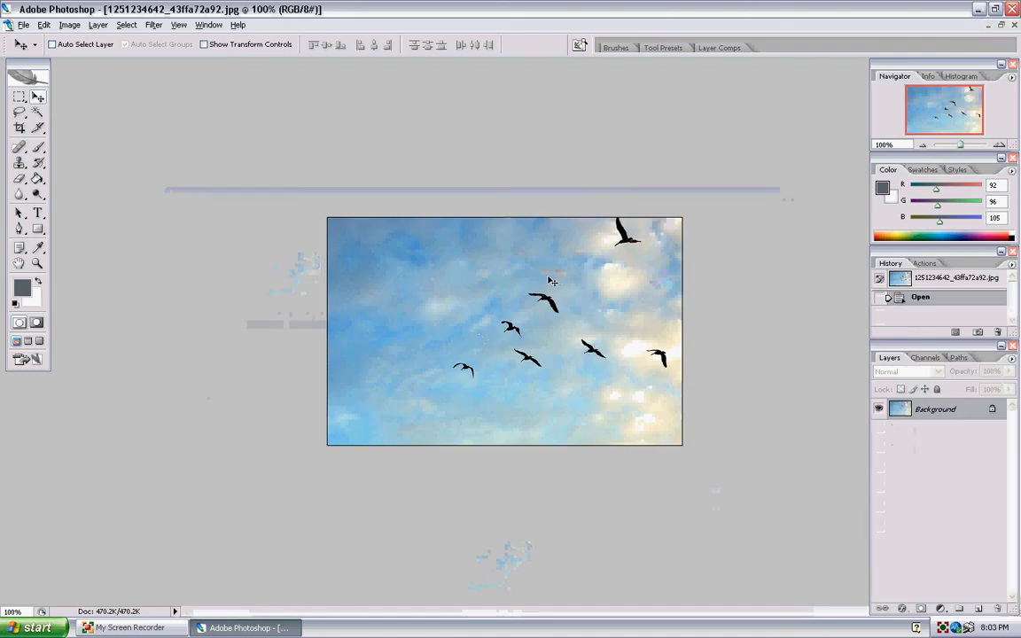
# Step: Select the black birds with a Color Range selection sampled from one bird at fuzziness 40
pyautogui.click(128, 29)
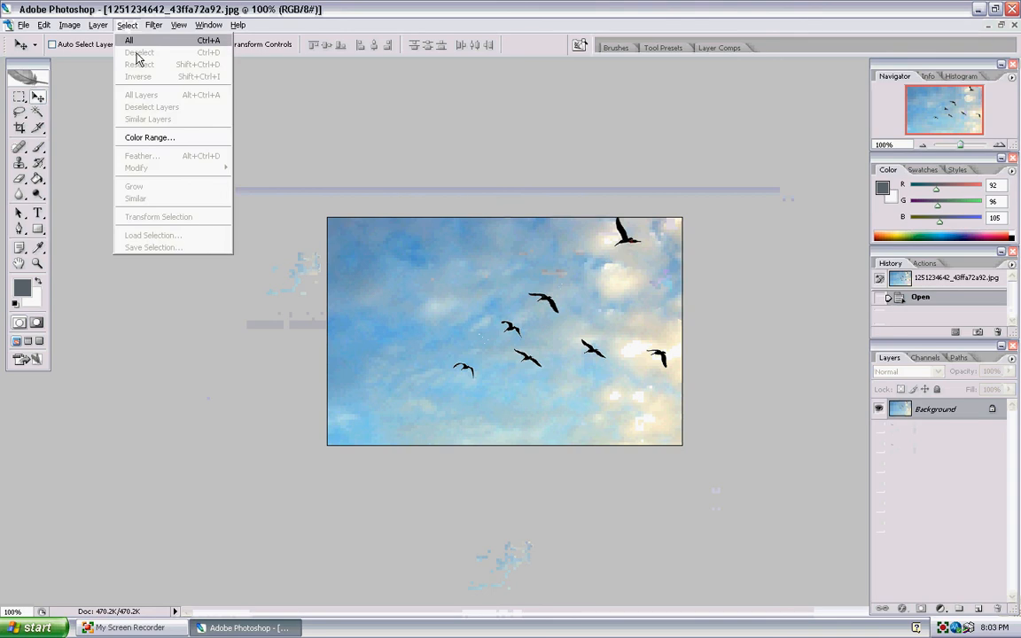
pyautogui.click(172, 139)
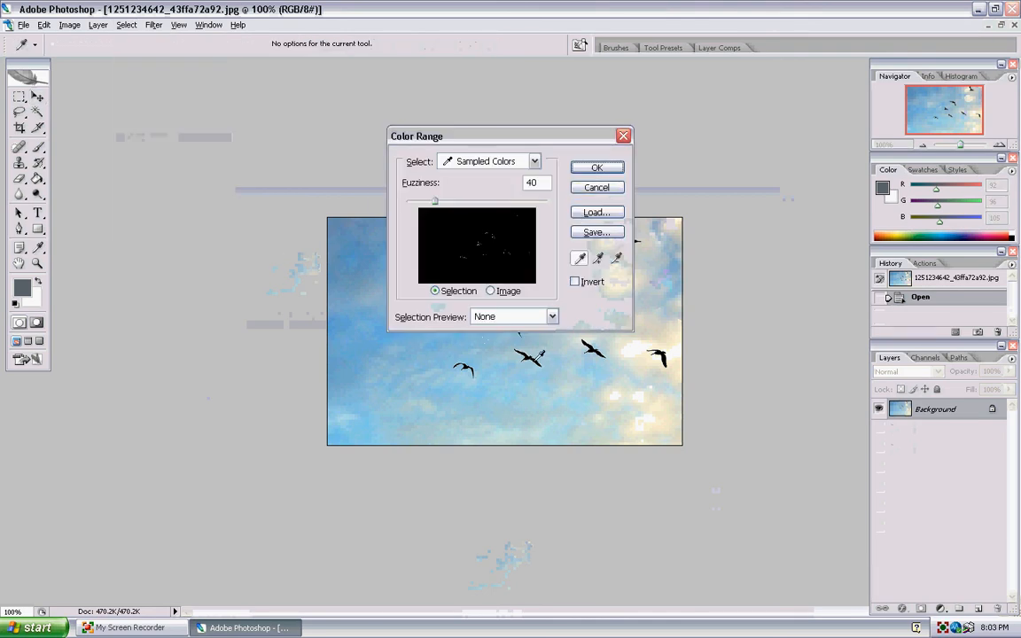
pyautogui.click(534, 361)
pyautogui.click(589, 171)
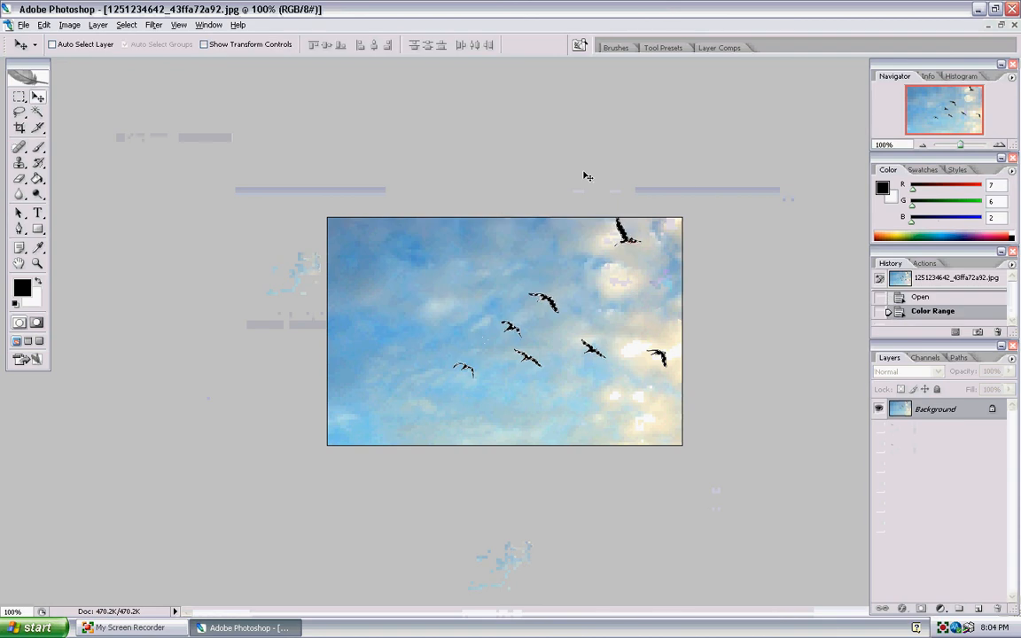
# Step: Convert the photo's locked background into a regular layer and add a new empty layer above it
pyautogui.doubleClick(962, 410)
pyautogui.click(632, 198)
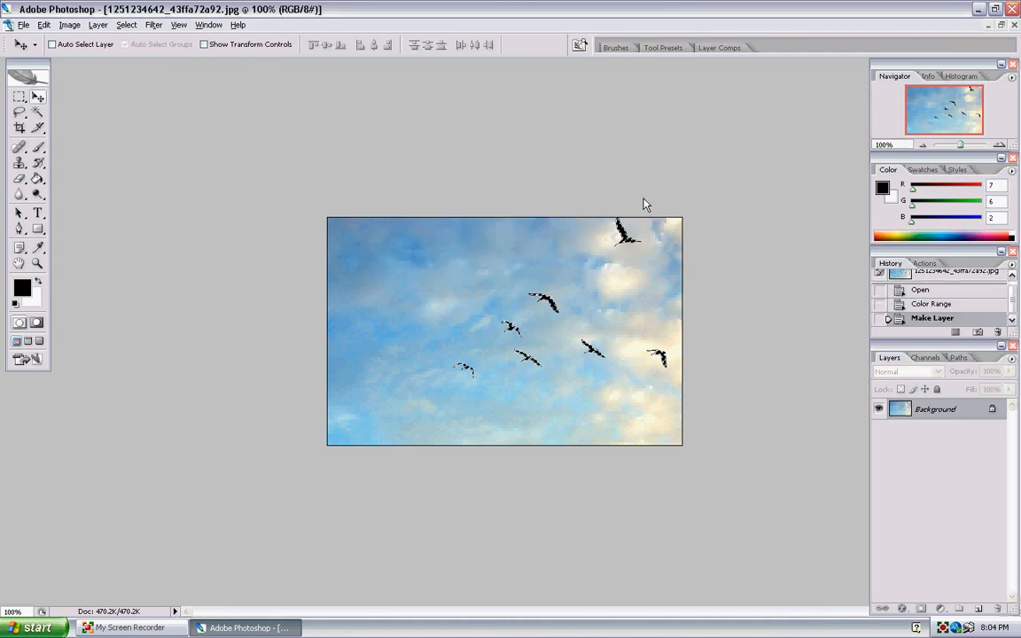
pyautogui.click(978, 609)
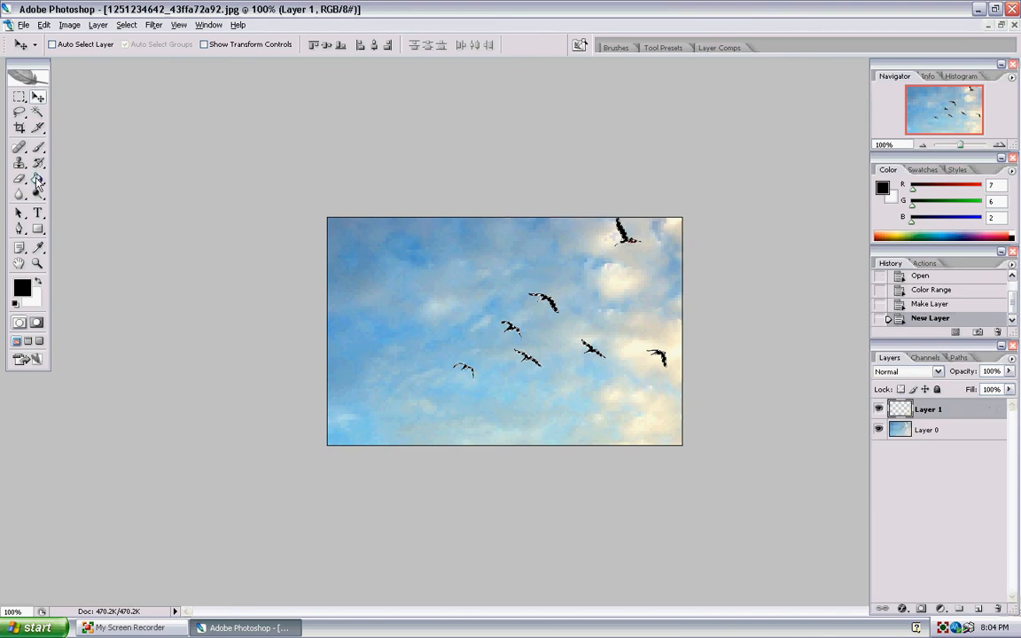
# Step: Fill the bird selection on the new layer with the white background color at 100% opacity and deselect
pyautogui.click(44, 25)
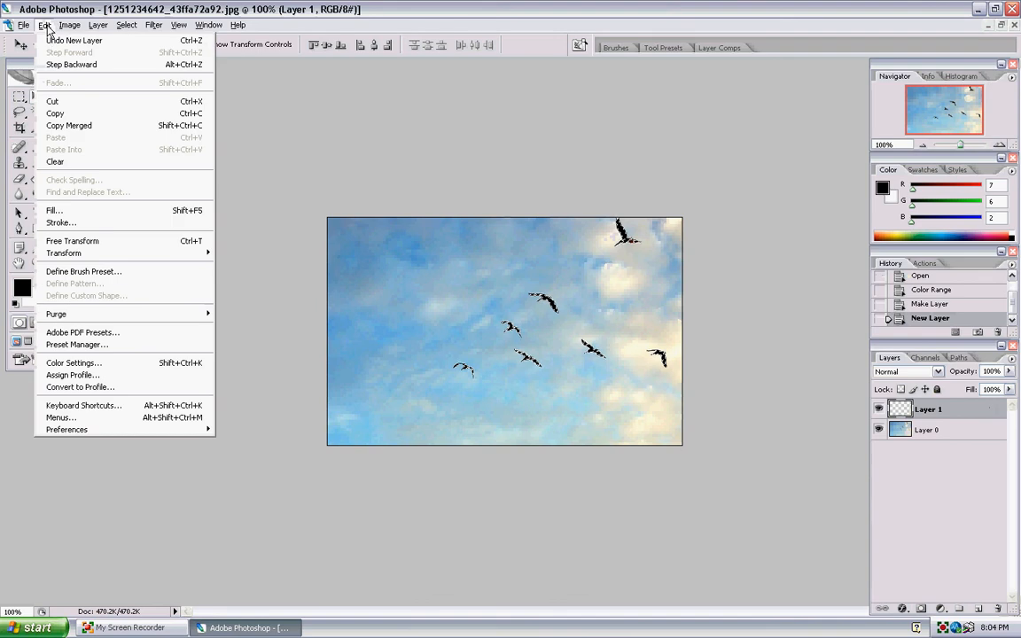
pyautogui.click(55, 210)
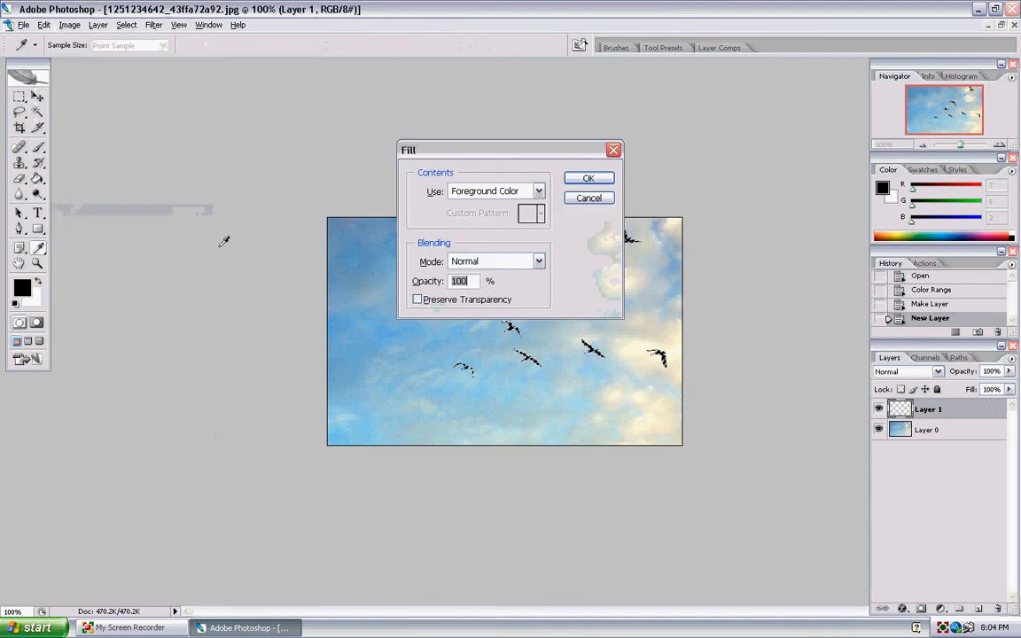
pyautogui.moveTo(478, 160); pyautogui.dragTo(504, 151)
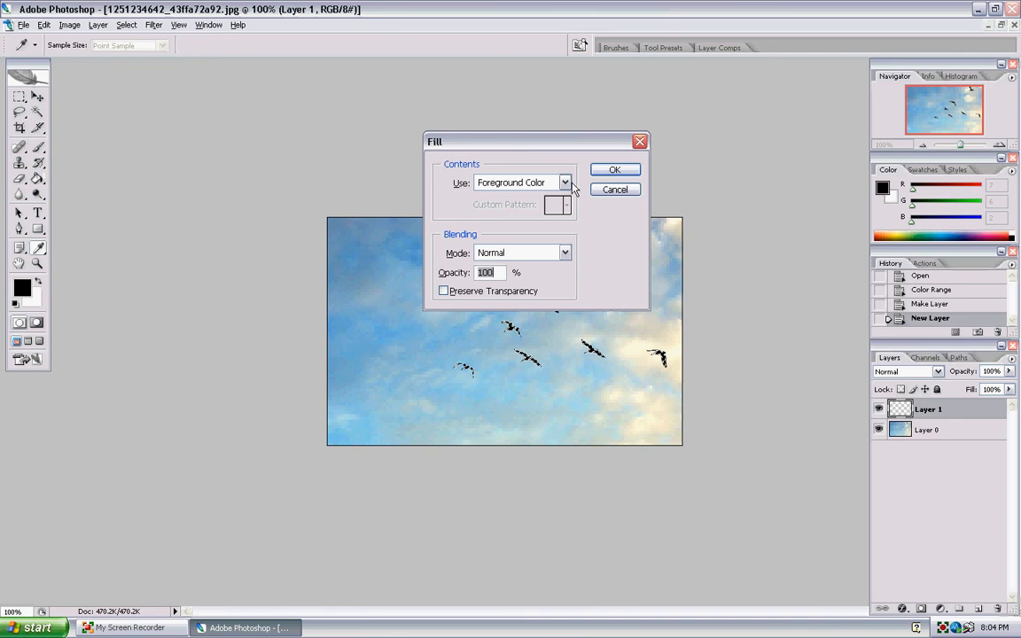
pyautogui.click(537, 183)
pyautogui.click(537, 210)
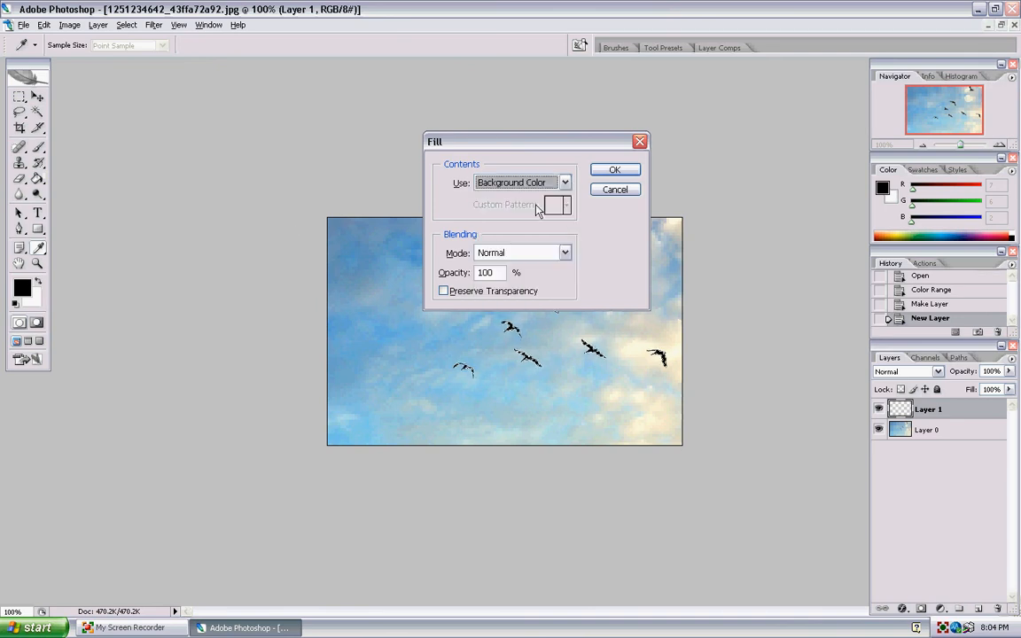
pyautogui.click(615, 170)
pyautogui.press('v')
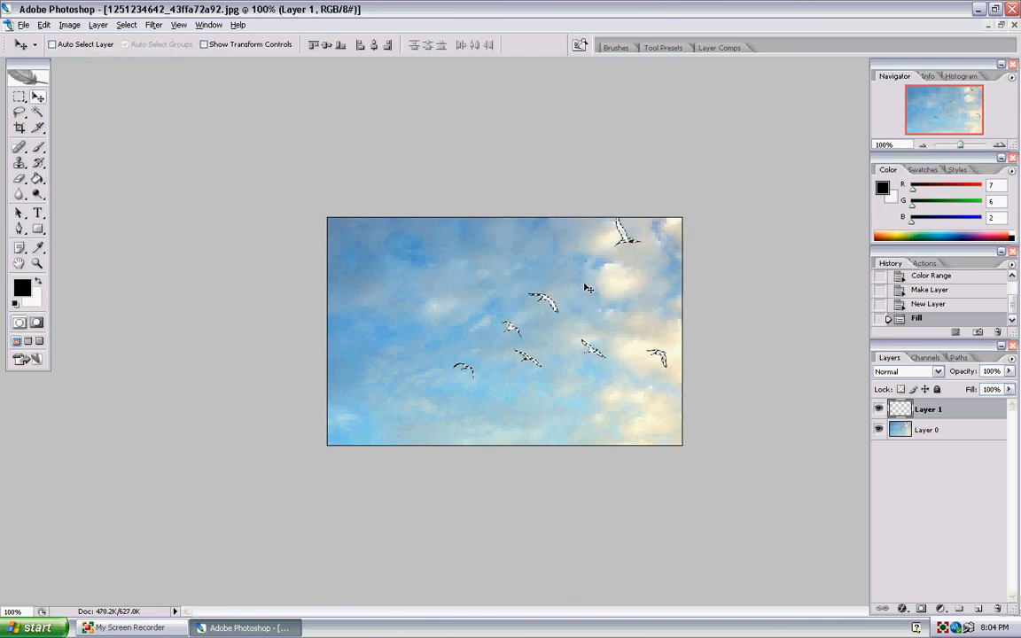
pyautogui.hotkey('ctrl', 'd')
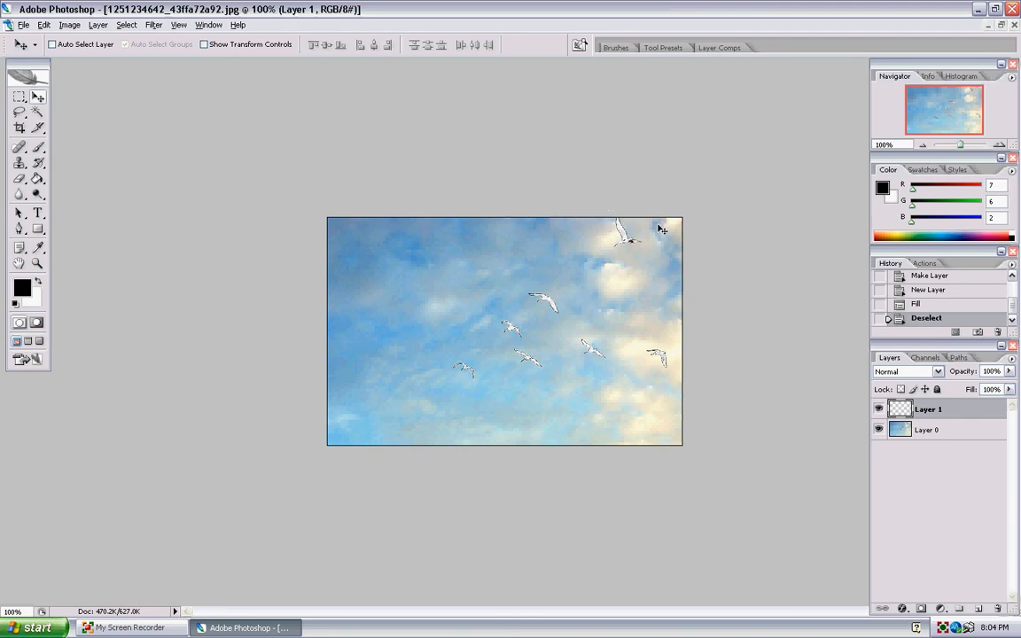
# Step: Float the bird photo beside Drawing1.psd and copy the white birds layer into the sky between the two trees
pyautogui.click(1001, 25)
pyautogui.moveTo(355, 135); pyautogui.dragTo(775, 144)
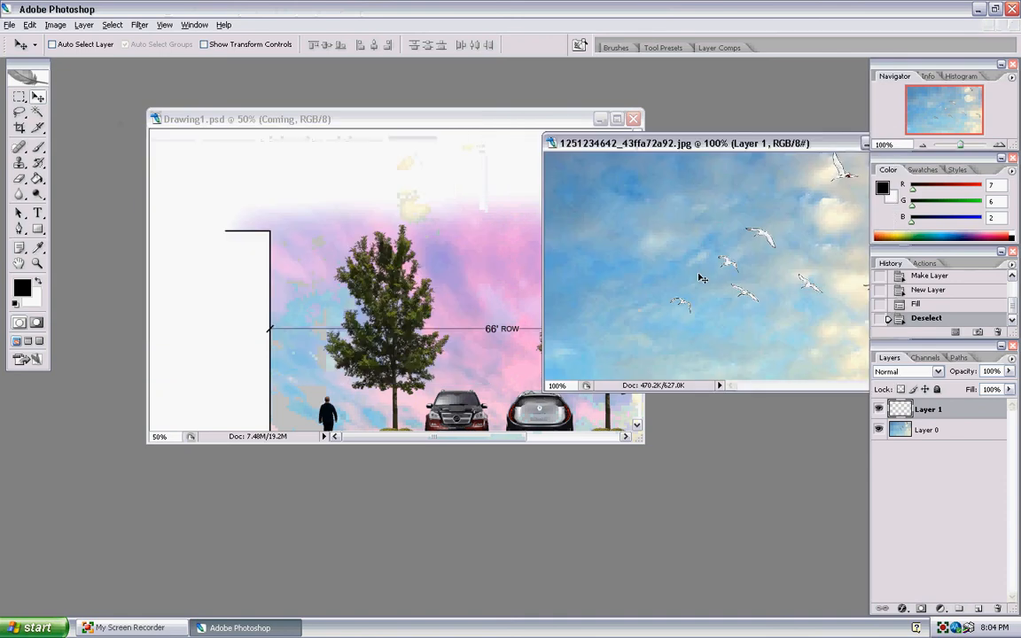
pyautogui.moveTo(667, 250); pyautogui.dragTo(492, 270)
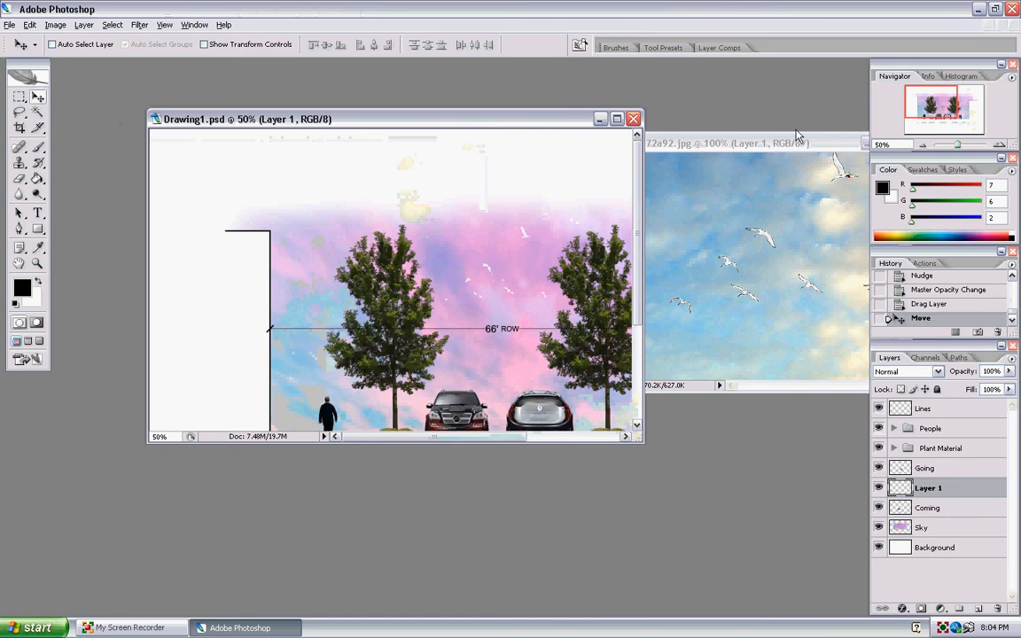
# Step: Close the bird photo without saving and maximize the Drawing1.psd window
pyautogui.moveTo(785, 144); pyautogui.dragTo(664, 155)
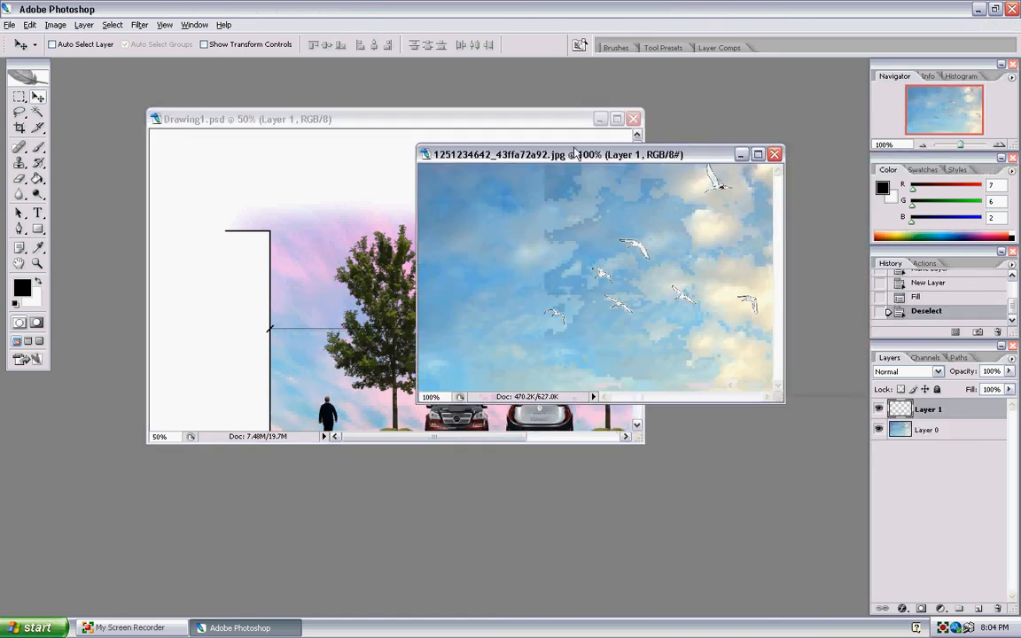
pyautogui.moveTo(568, 158); pyautogui.dragTo(421, 193)
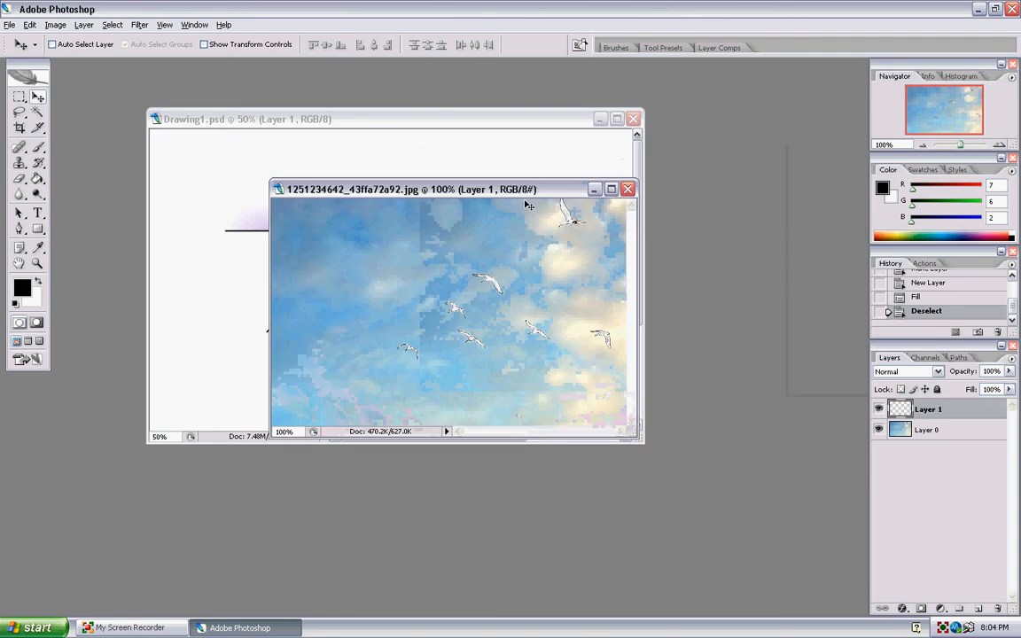
pyautogui.moveTo(525, 192); pyautogui.dragTo(550, 372)
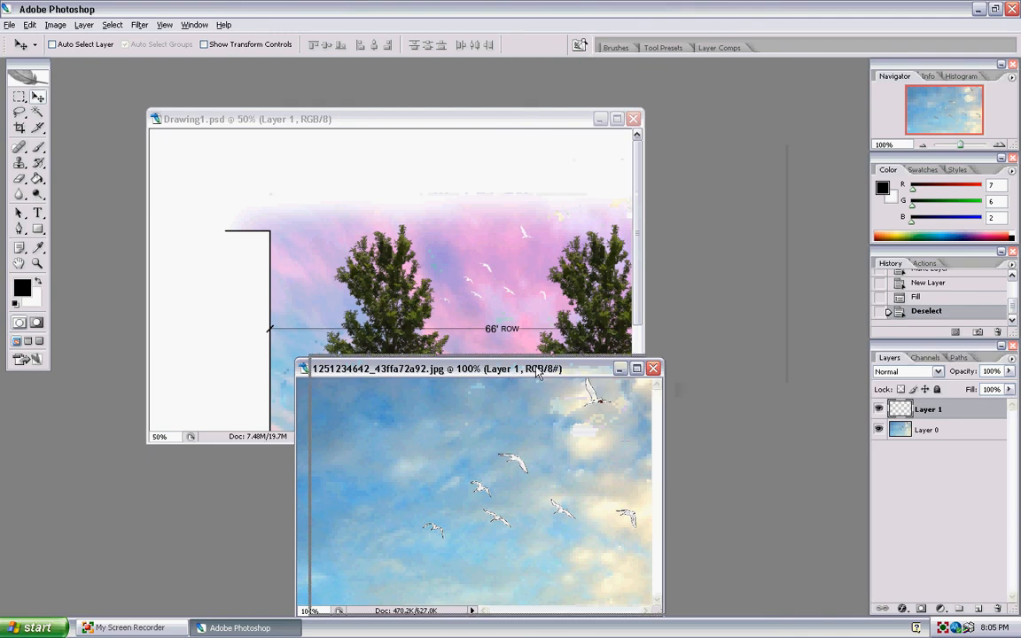
pyautogui.moveTo(577, 373); pyautogui.dragTo(758, 410)
pyautogui.click(834, 405)
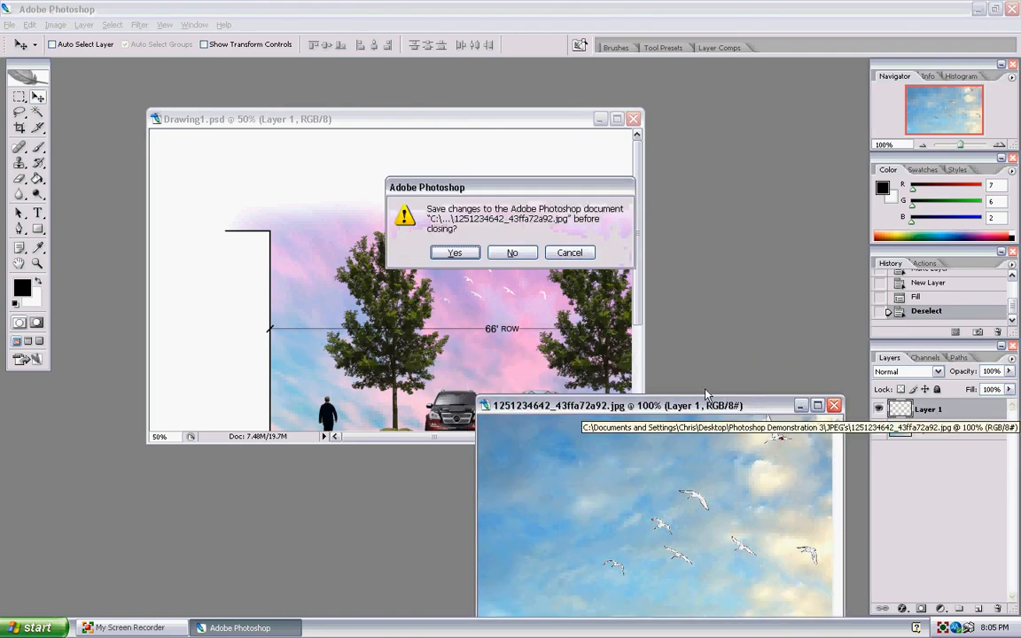
pyautogui.click(512, 254)
pyautogui.doubleClick(549, 119)
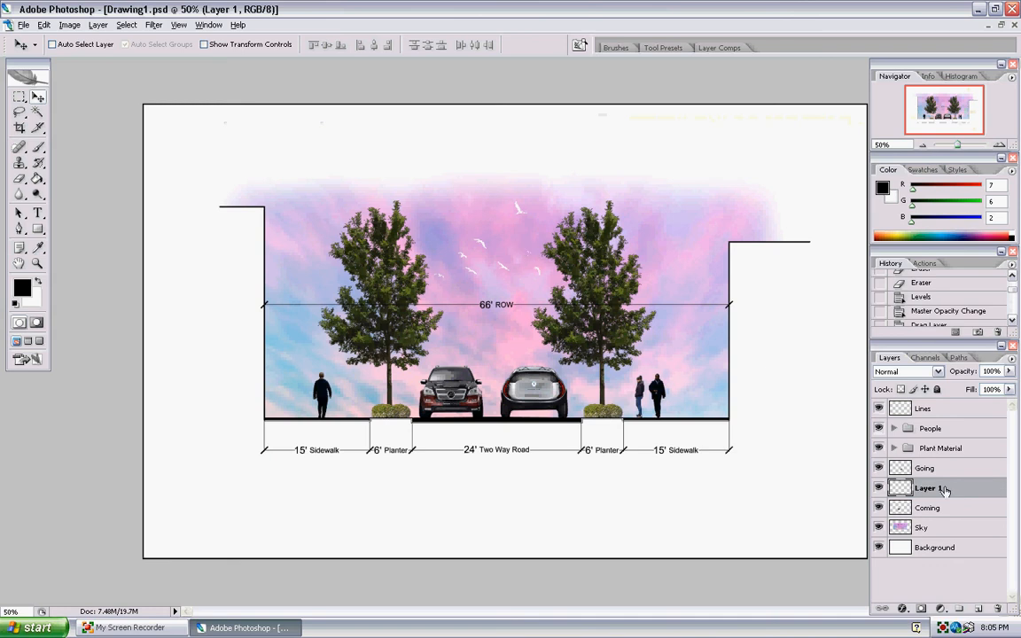
# Step: Move the new birds layer above Going in the layer order and rename it Birds
pyautogui.moveTo(950, 489); pyautogui.dragTo(938, 470)
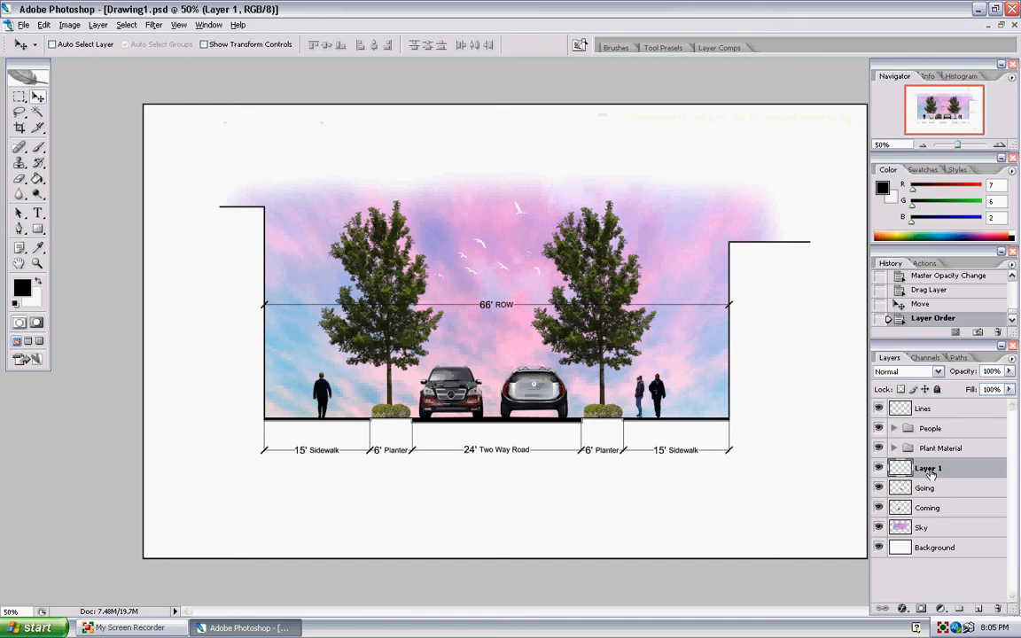
pyautogui.doubleClick(931, 469)
pyautogui.write('Birds')
pyautogui.press('Return')
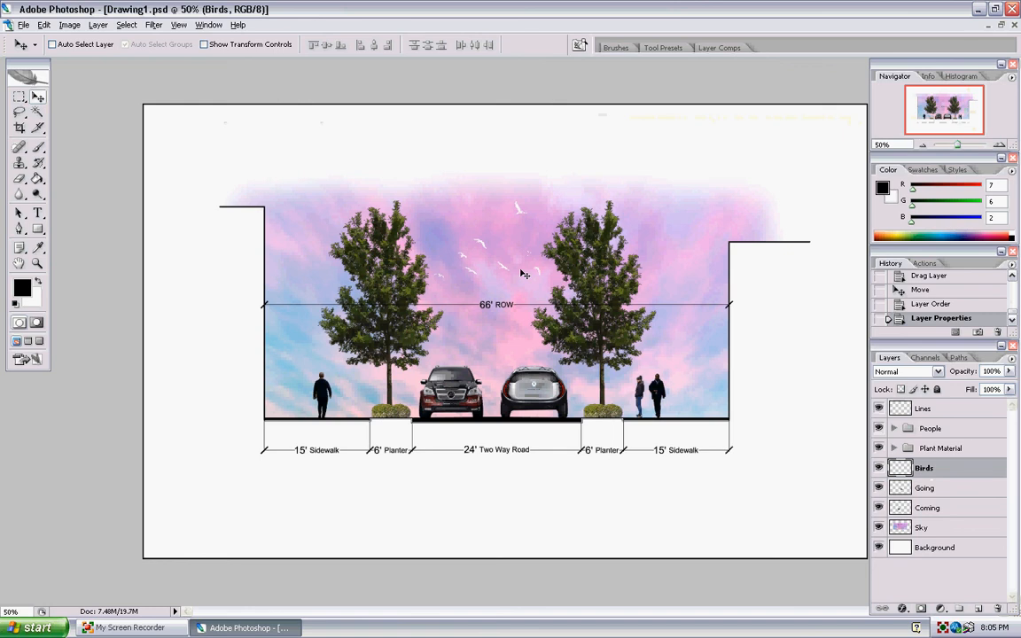
# Step: Scale the Birds layer down proportionally to about 72% and nudge it slightly toward the middle of the sky between the trees
pyautogui.hotkey('ctrl', 't')
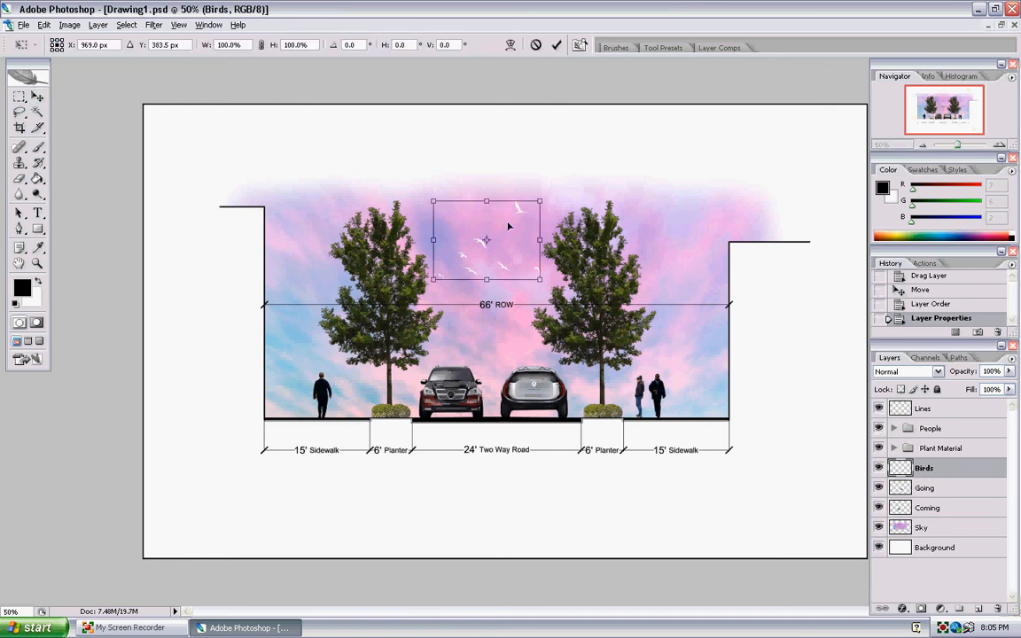
pyautogui.moveTo(541, 194); pyautogui.dragTo(512, 224)
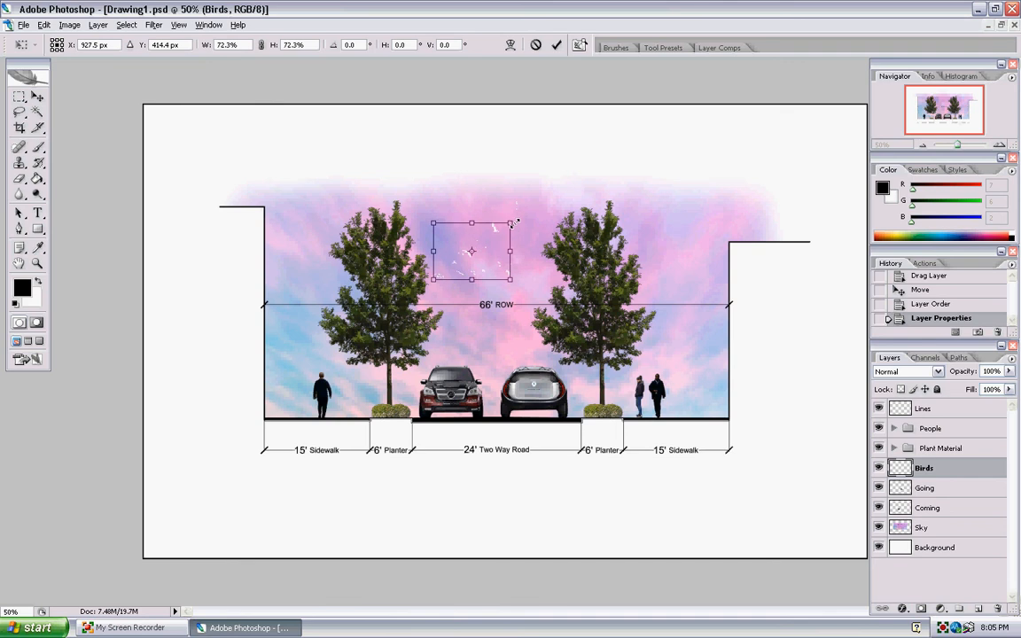
pyautogui.press('Return')
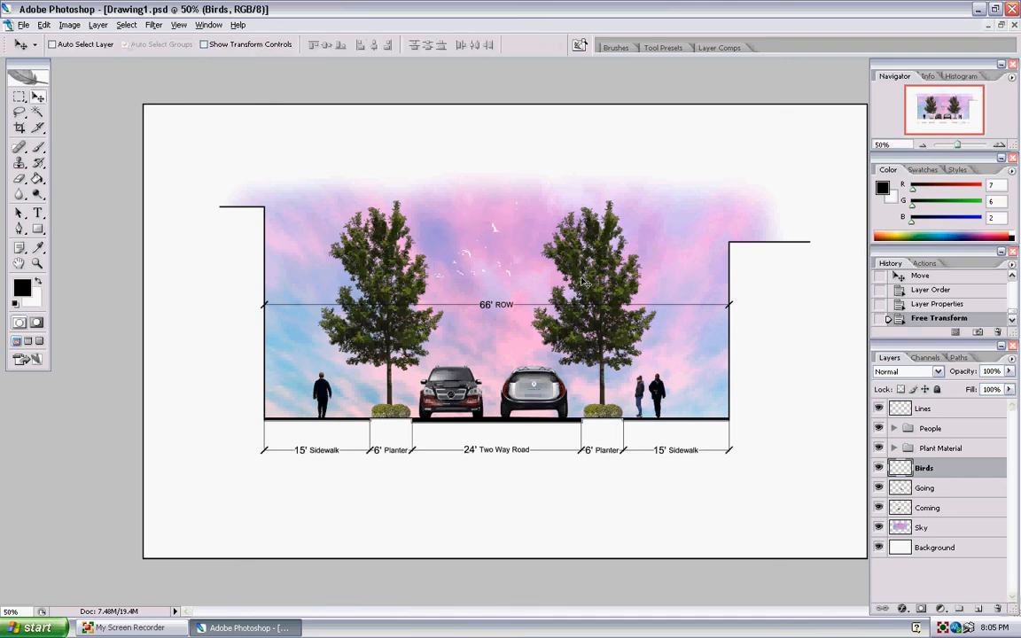
pyautogui.moveTo(506, 259); pyautogui.dragTo(505, 257)
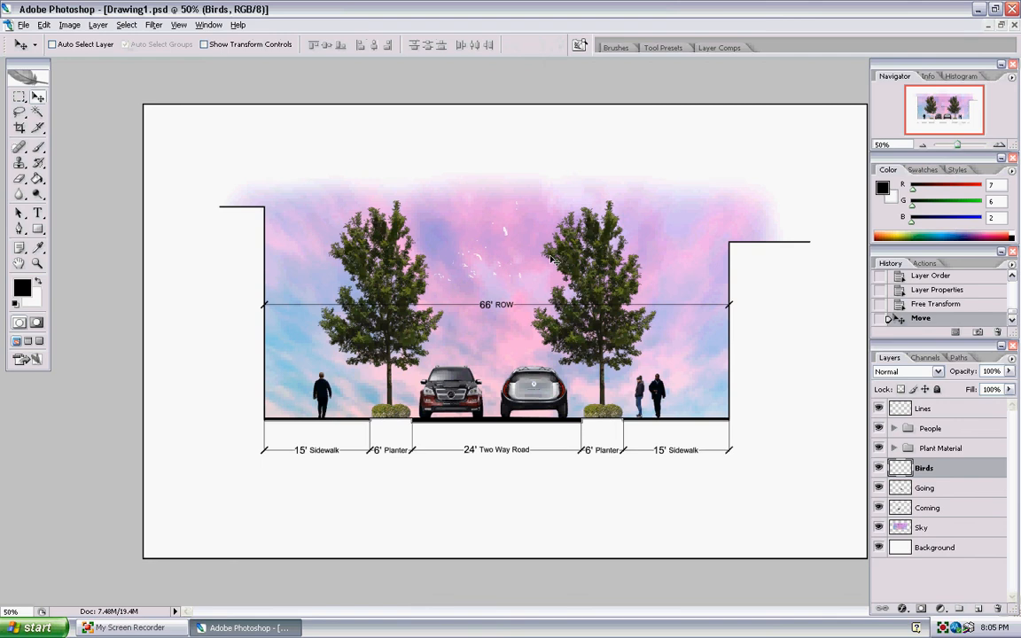
# Step: Lower the Sky layer's opacity to 63%
pyautogui.click(935, 530)
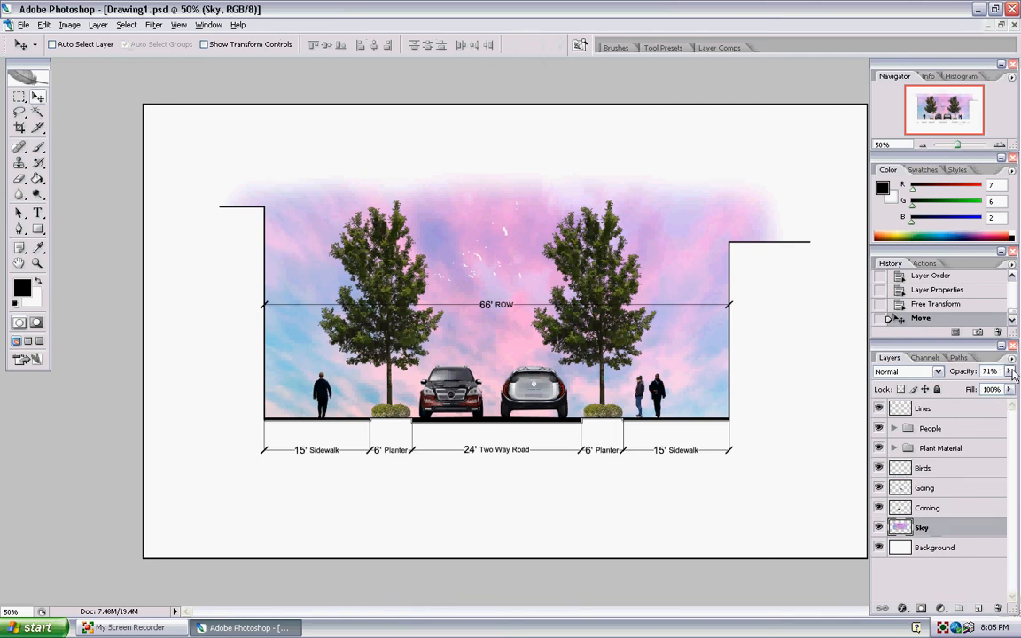
pyautogui.moveTo(1009, 371); pyautogui.dragTo(981, 387)
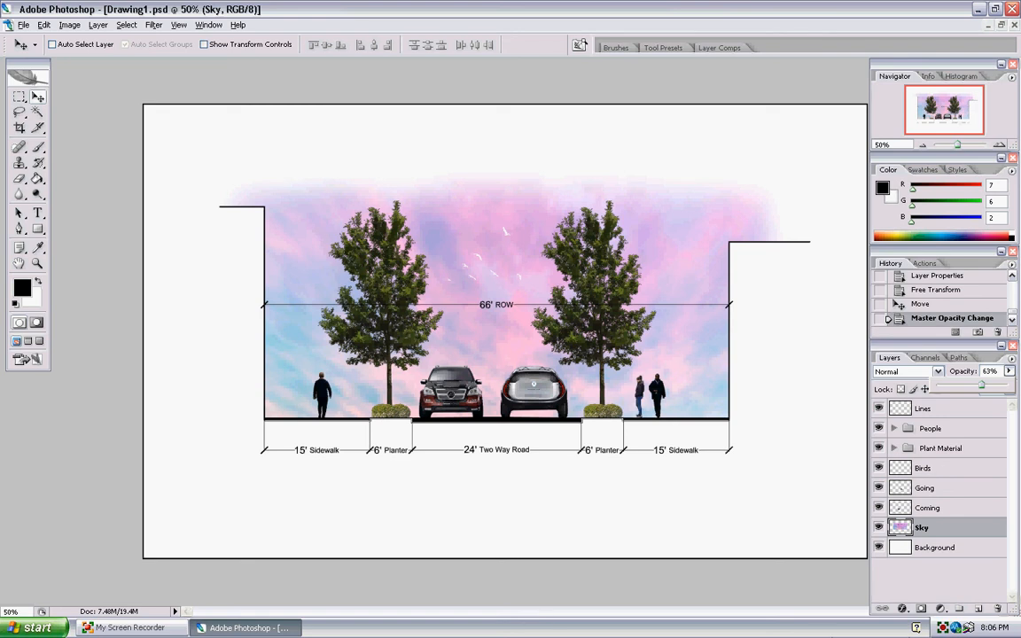
# Step: Hide the Going and Coming vehicle layers to check the section without cars, and show both layers again
pyautogui.click(879, 488)
pyautogui.click(879, 488)
pyautogui.click(878, 488)
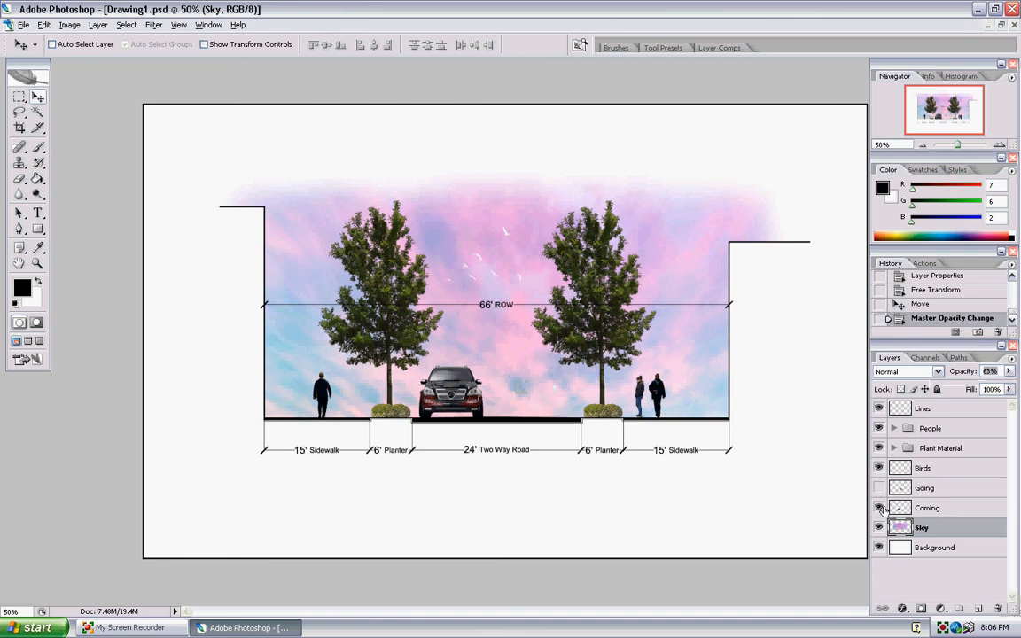
pyautogui.click(878, 508)
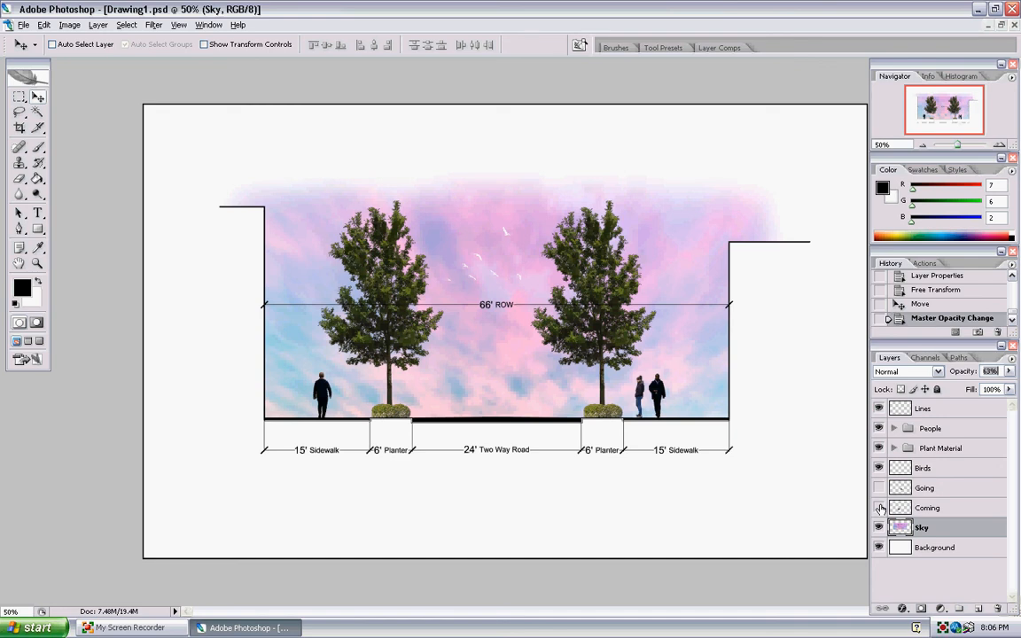
pyautogui.click(880, 508)
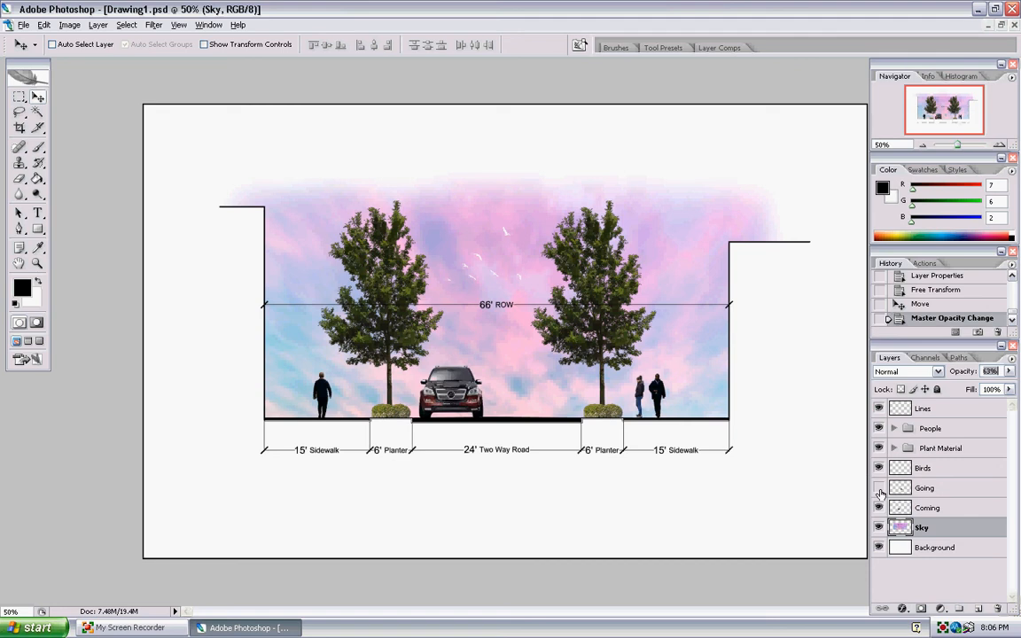
pyautogui.click(879, 488)
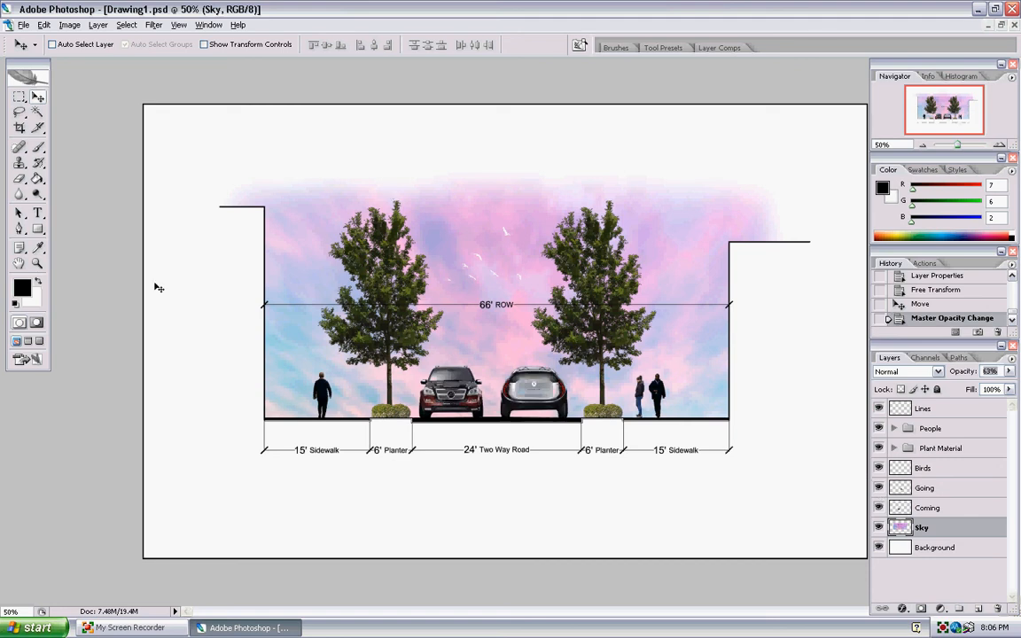